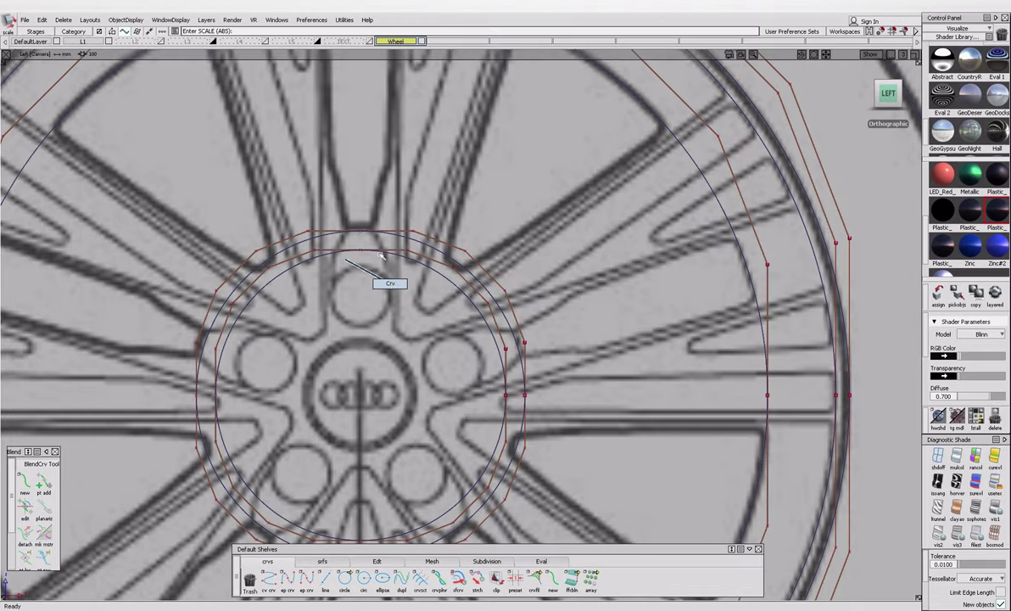
Duplicate the inner hub circle and scale the copies to the outer and inner edges of the centre cap ring.
left_click(389, 259)
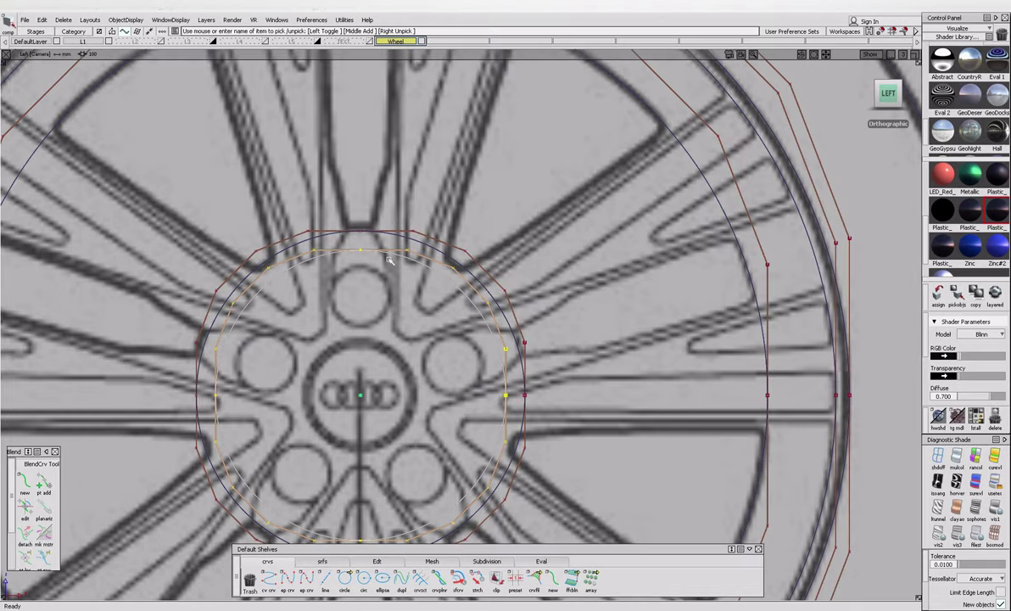
key("ctrl+c")
key("ctrl+v")
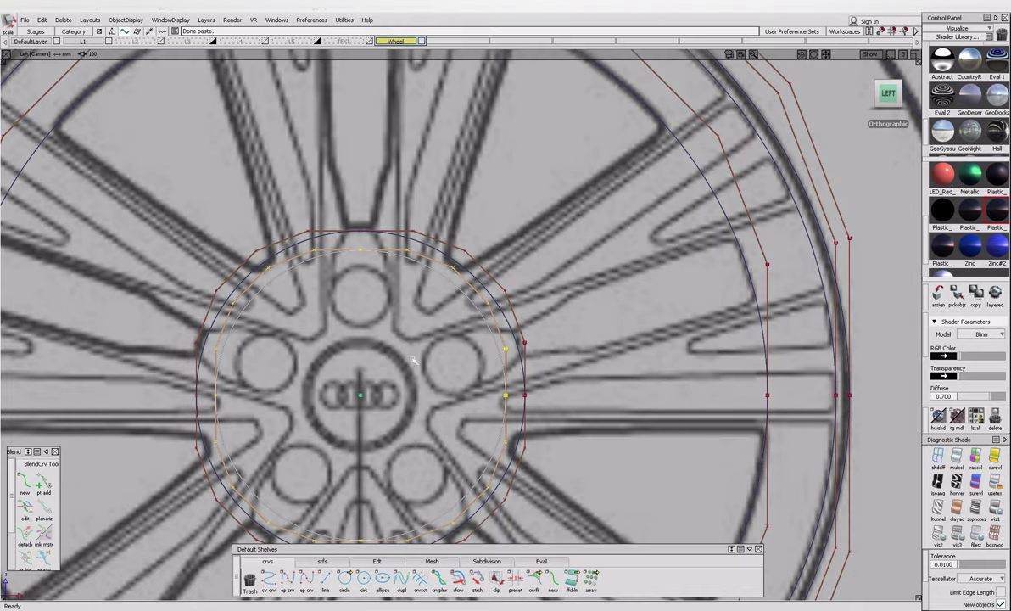
left_click_drag(292, 365, 255, 365)
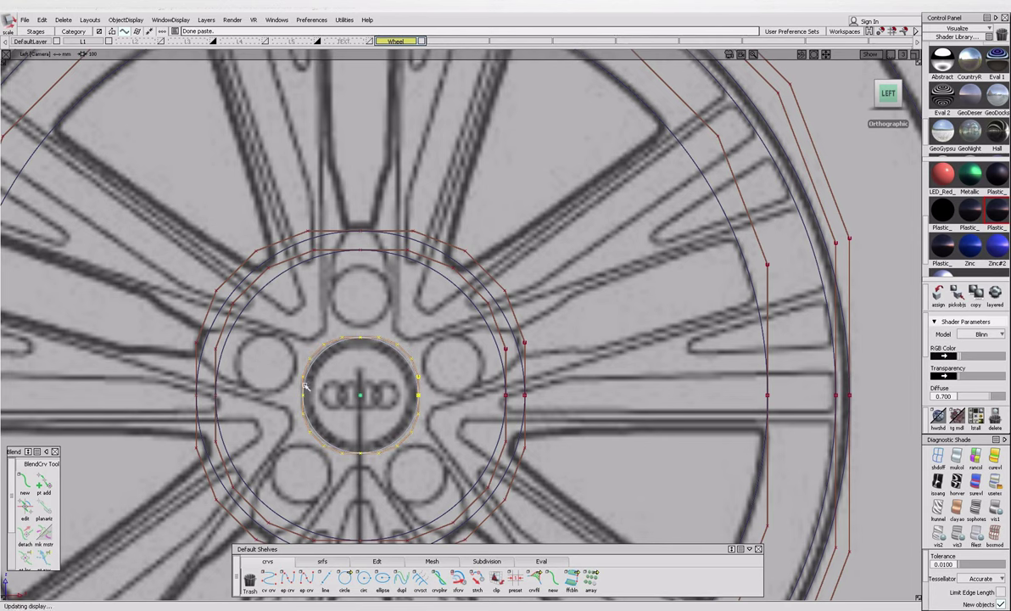
left_click_drag(310, 365, 364, 329)
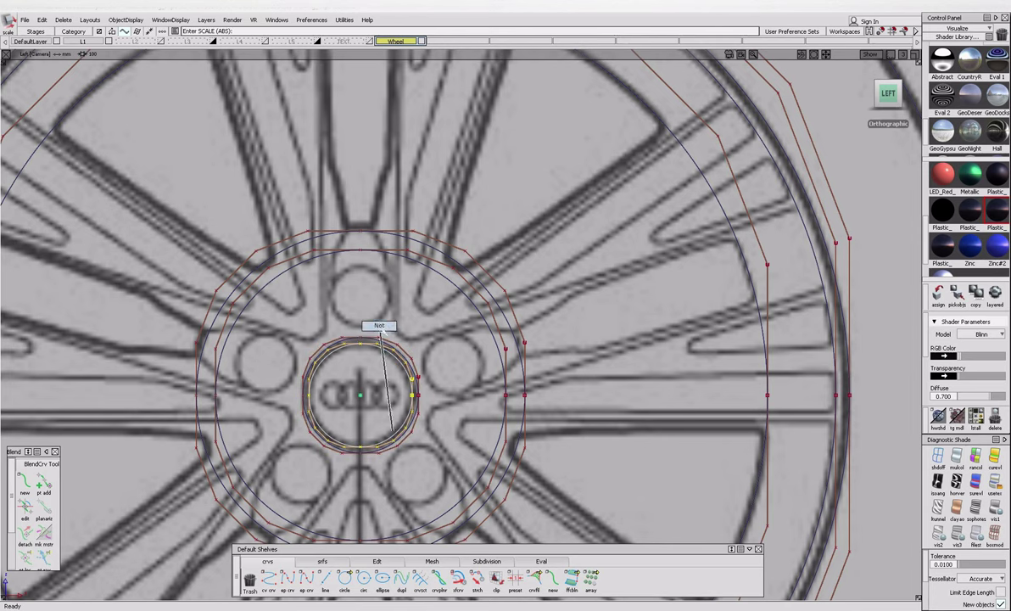
Try to draw a vertical edit-point curve across the wheel from the rim's top to its bottom.
scroll(379, 326, "down", 5)
left_click(287, 579)
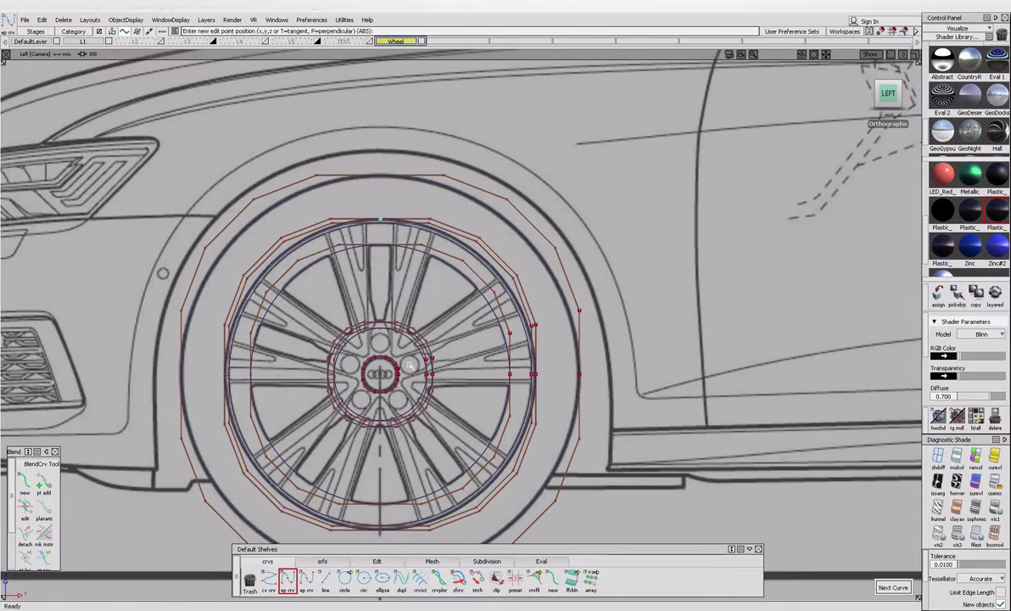
left_click(380, 532)
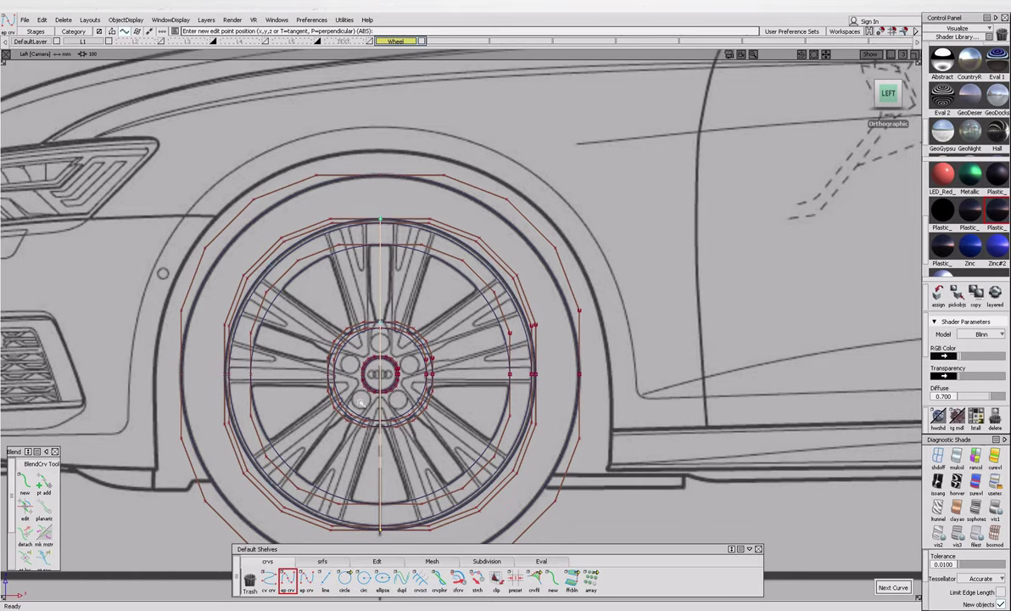
scroll(367, 354, "up", 3)
left_click(320, 406)
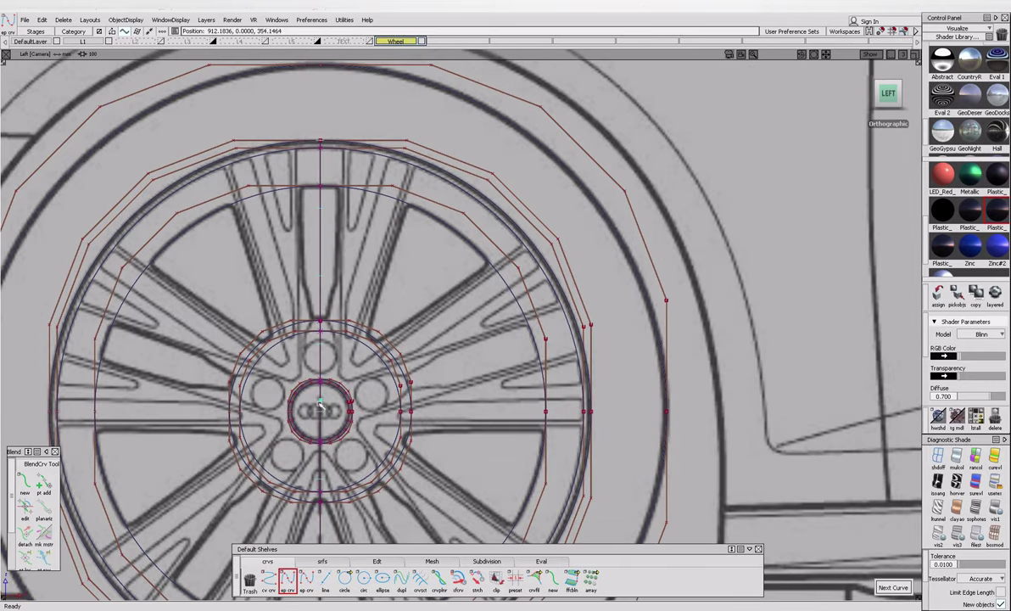
scroll(425, 318, "down", 2)
key("Escape")
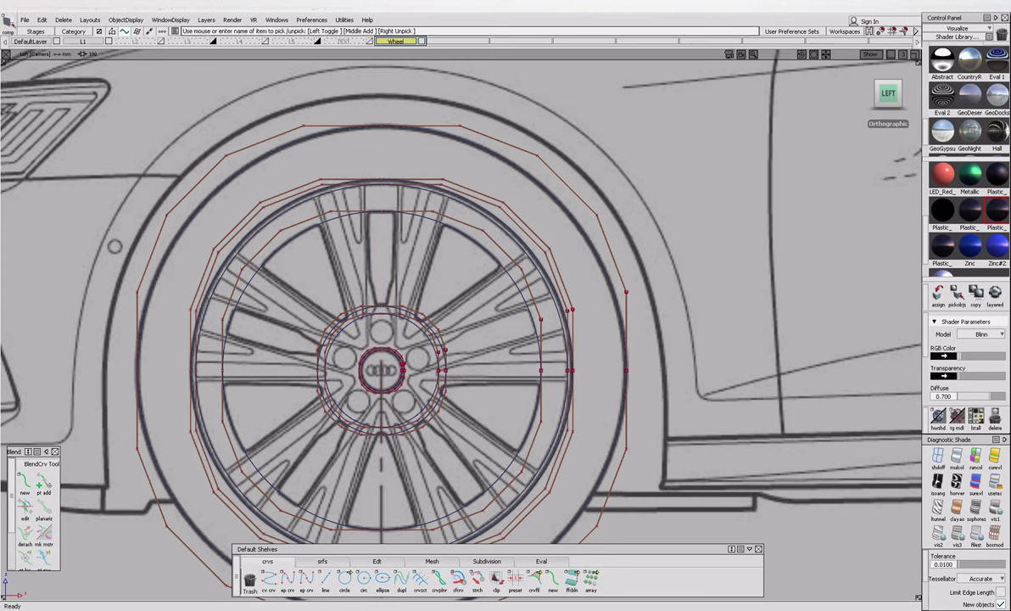
Set the curve snap divisions to 8 in the curve snap options.
key("ctrl+alt")
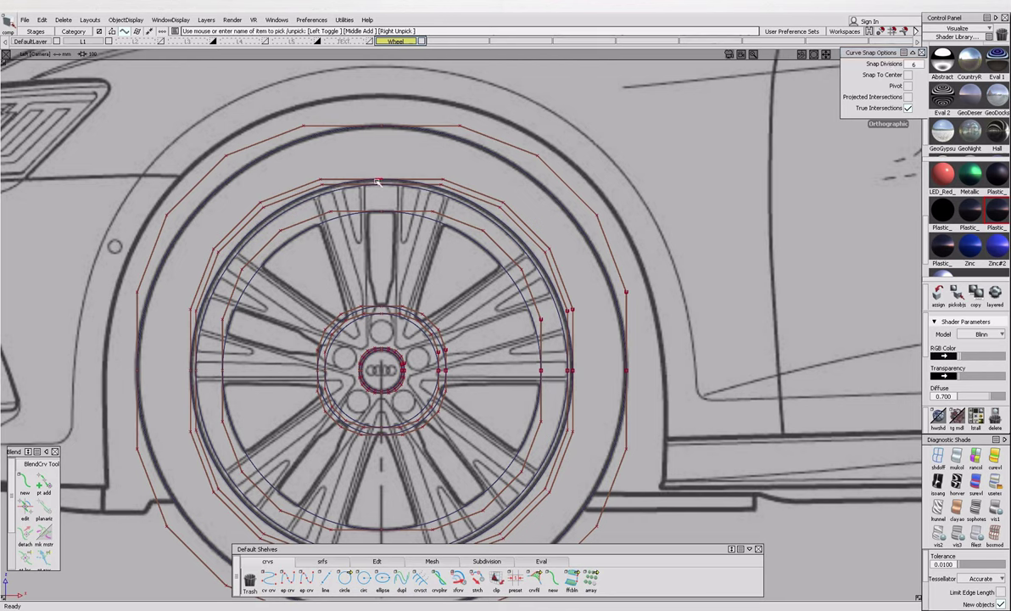
left_click(288, 580)
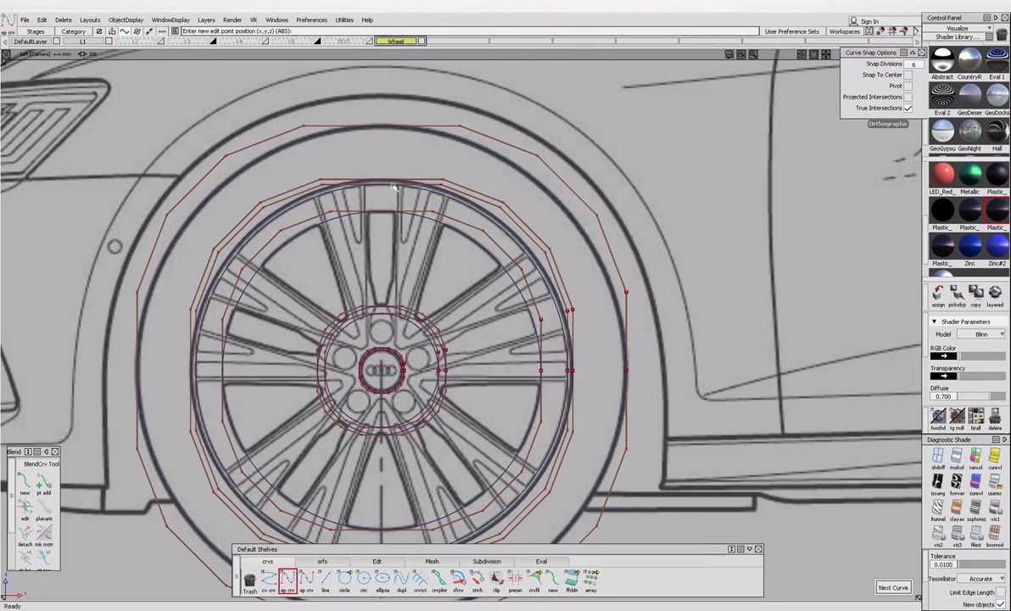
left_click_drag(392, 181, 582, 374)
type("8")
key("Return")
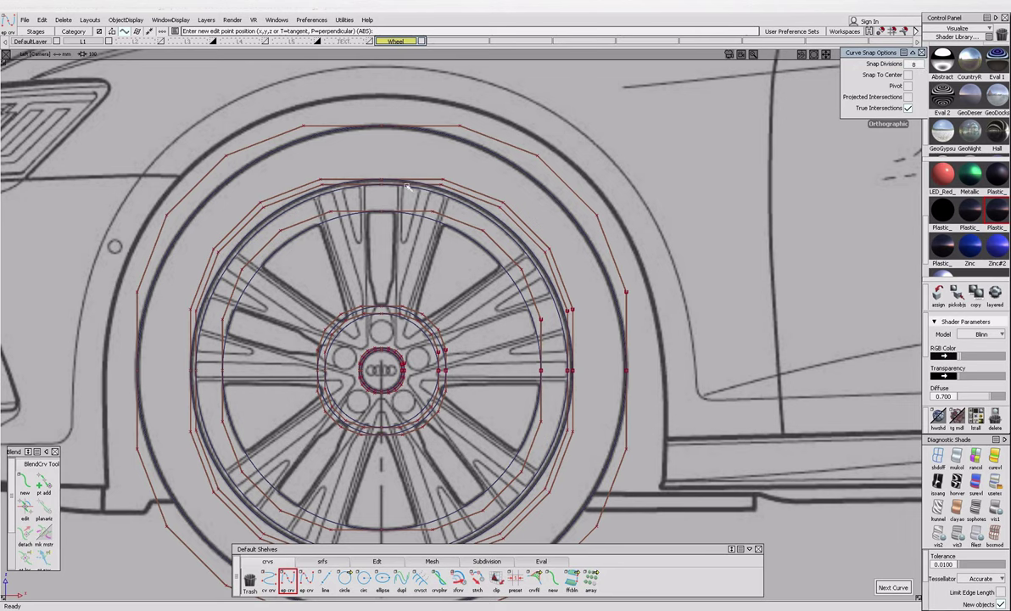
Draw a vertical edit-point curve through the wheel centre, from the outer rim circle's top to its bottom.
middle_click_drag(414, 470, 414, 390, "alt+shift")
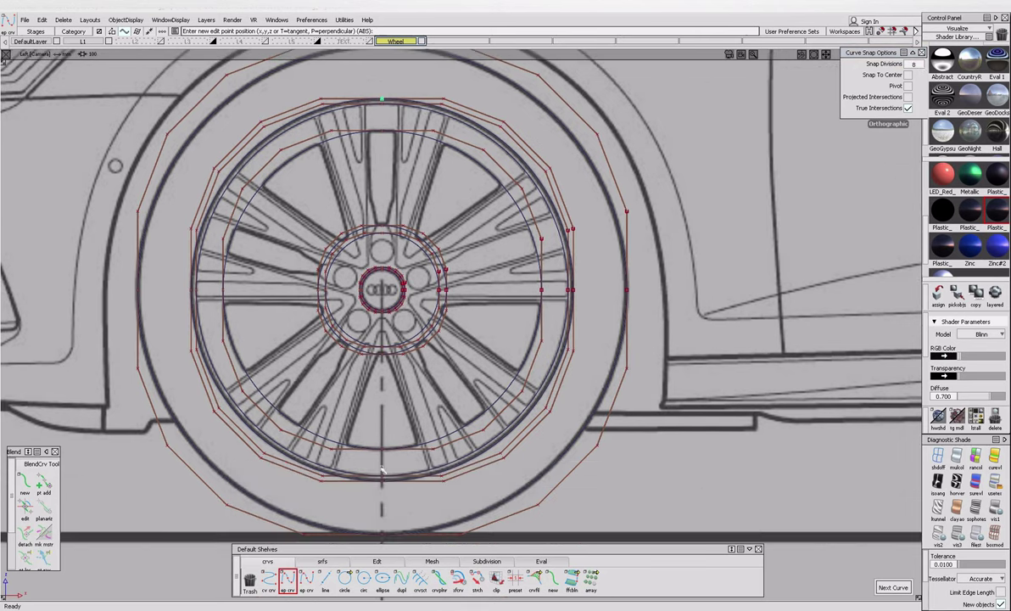
left_click_drag(365, 453, 367, 316, "ctrl")
key("shift+alt")
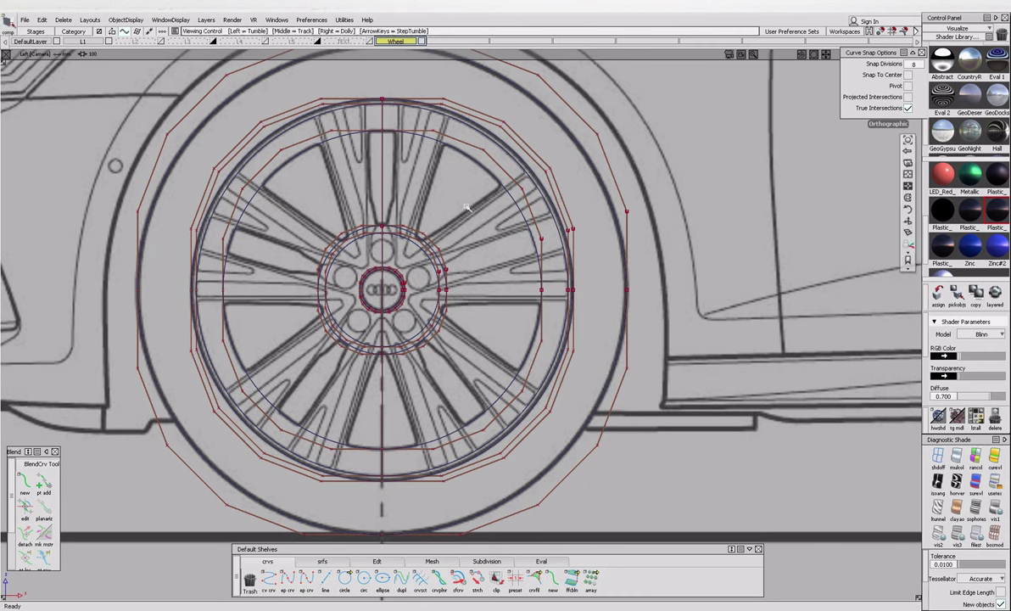
Examine the wheel circles and the vertical centre curve from several angles in the perspective view.
right_click_drag(459, 212, 445, 254, "alt+shift")
left_click(436, 320)
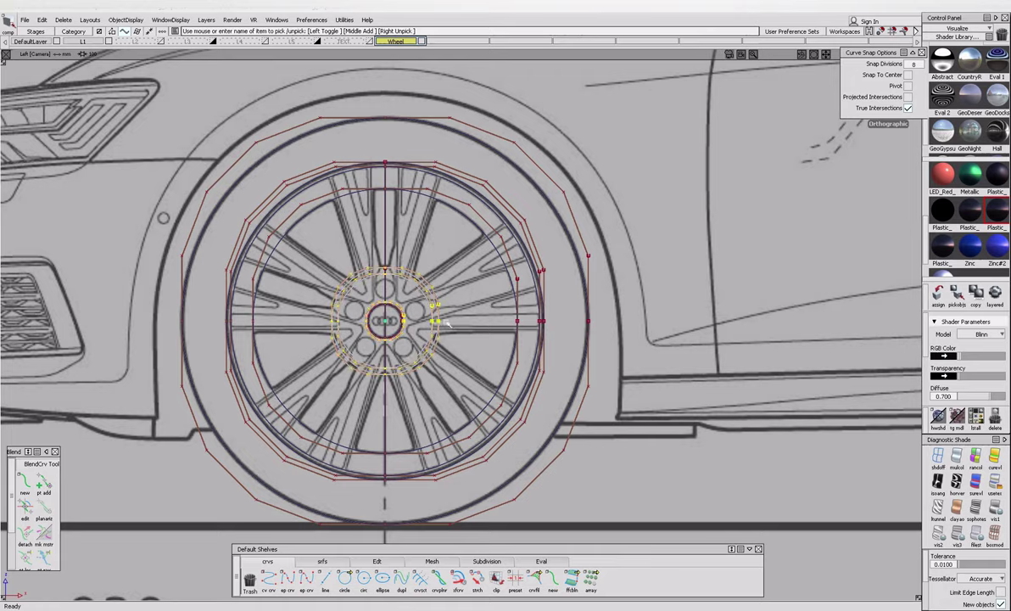
left_click(437, 320)
key("alt+4")
right_click_drag(435, 283, 432, 161, "alt+shift")
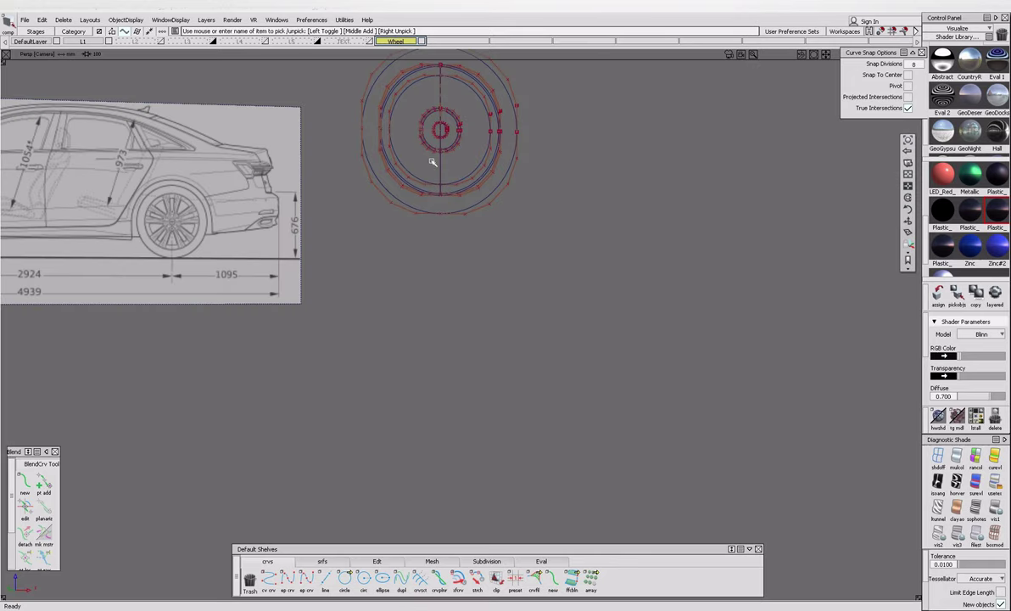
middle_click_drag(433, 161, 461, 287, "alt+shift")
right_click_drag(461, 287, 488, 286, "alt+shift")
left_click_drag(488, 287, 384, 300, "alt+shift")
right_click_drag(383, 301, 452, 447, "alt+shift")
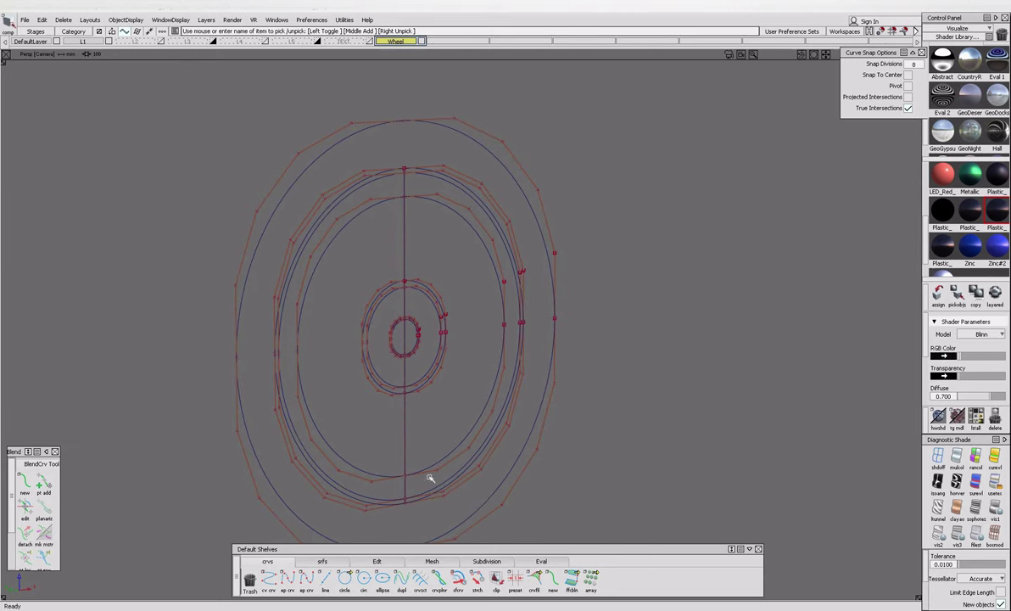
left_click(323, 561)
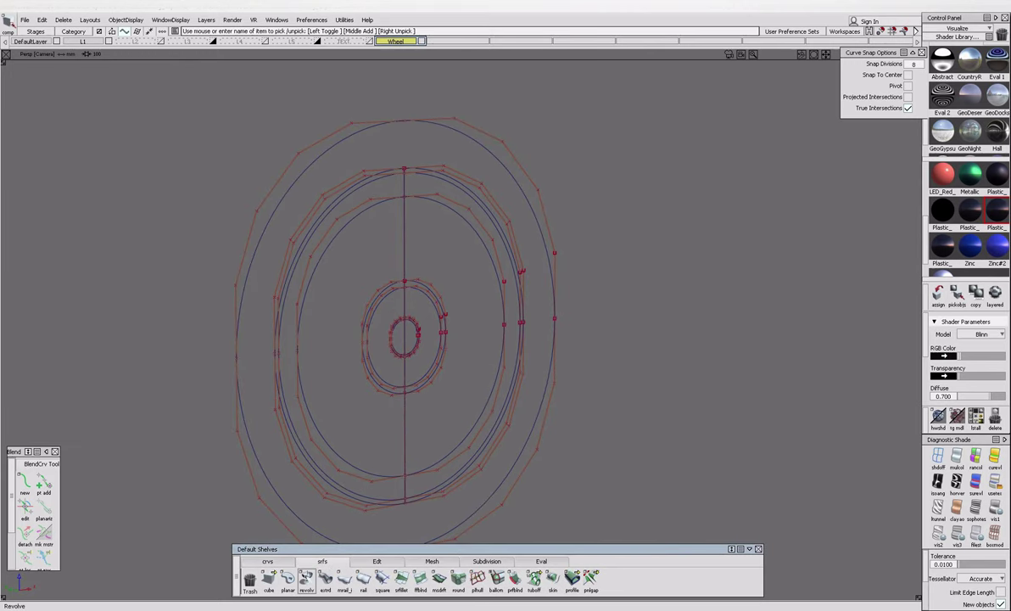
left_click(402, 236)
left_click_drag(524, 286, 464, 312, "alt+shift")
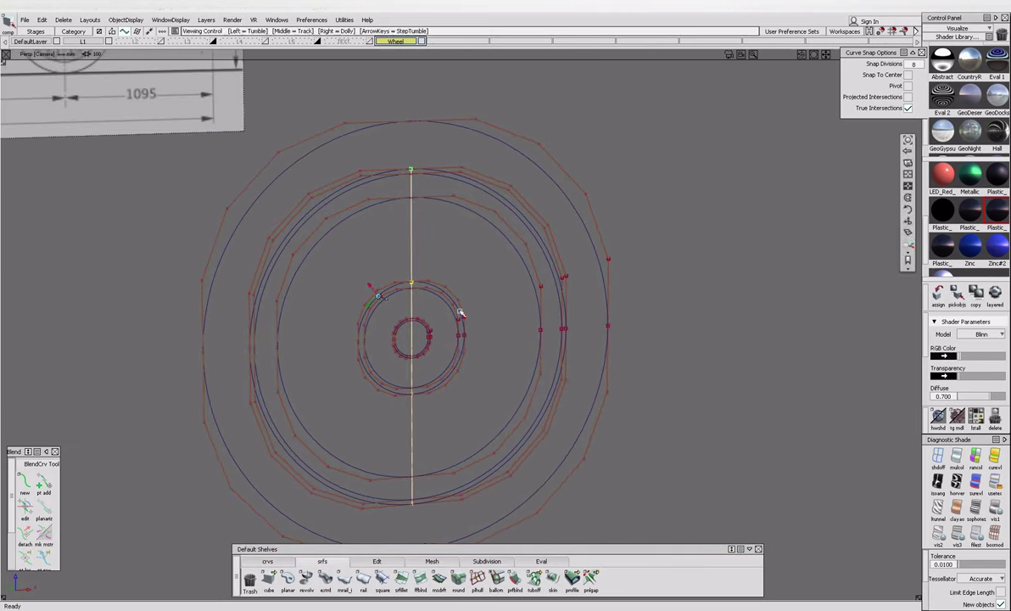
left_click_drag(502, 350, 364, 280, "alt+shift")
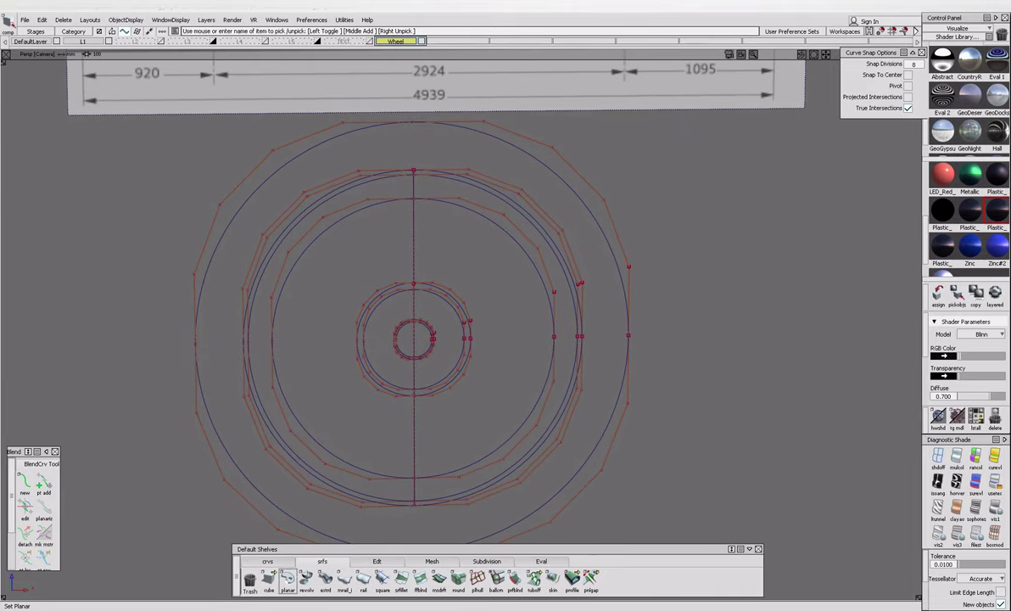
left_click_drag(280, 550, 284, 547)
mouse_move(451, 345)
right_mouse_down("alt+shift")
mouse_move(359, 339)
mouse_move(454, 339)
right_mouse_up("alt+shift")
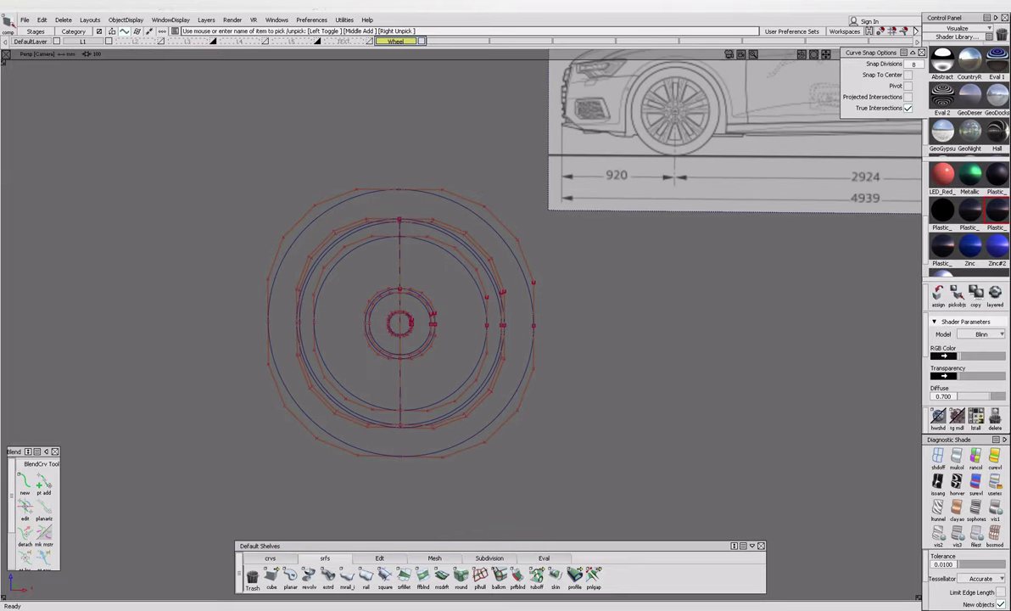
Start an edit-point curve at the top end of the vertical centre curve on the rim, working in the left view.
left_click(397, 535)
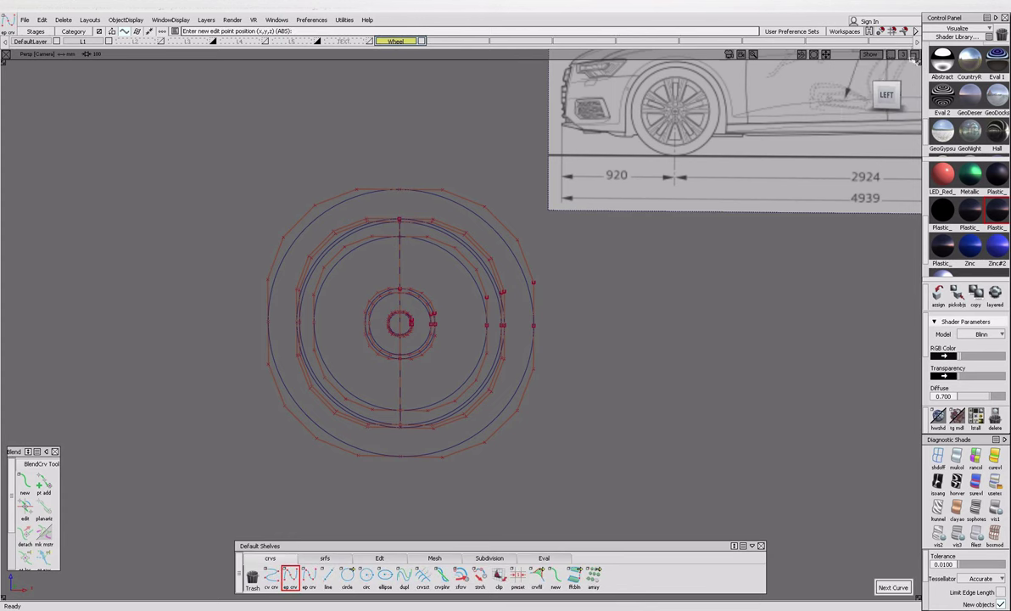
right_click_drag(537, 268, 383, 219, "alt+shift")
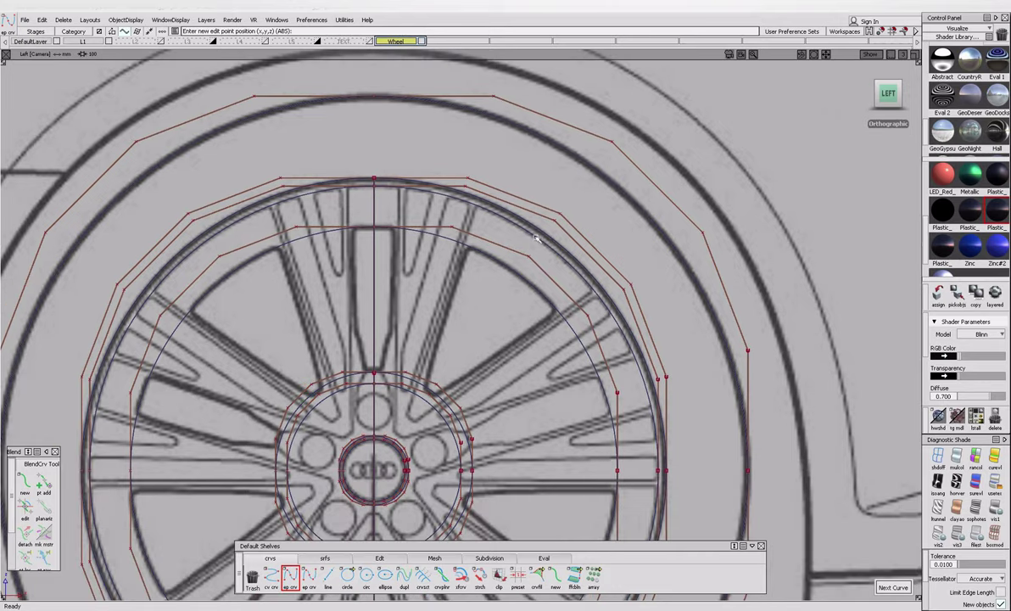
right_click_drag(408, 173, 393, 246, "alt+shift")
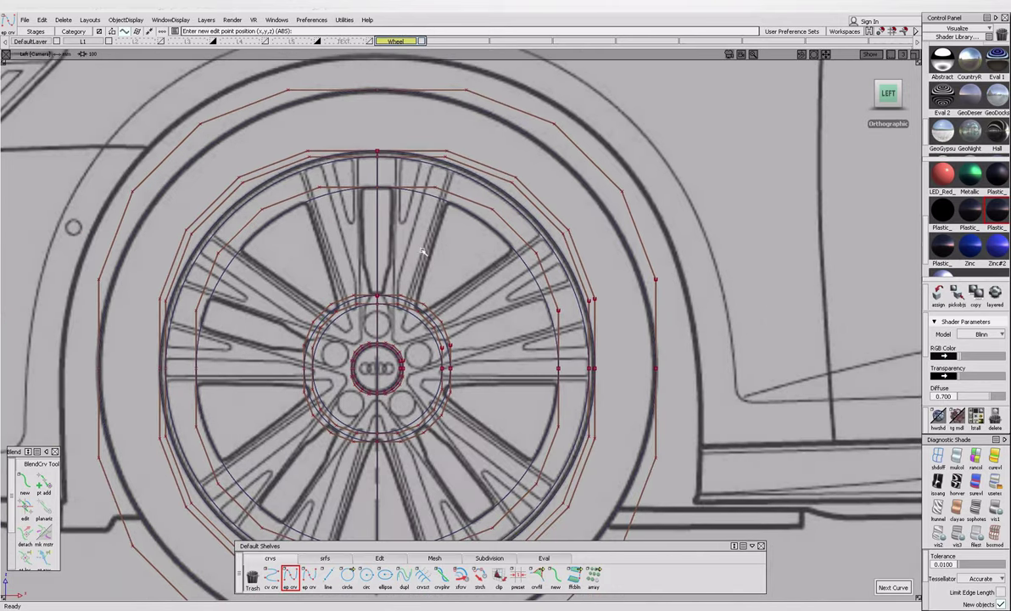
left_click_drag(540, 548, 546, 555)
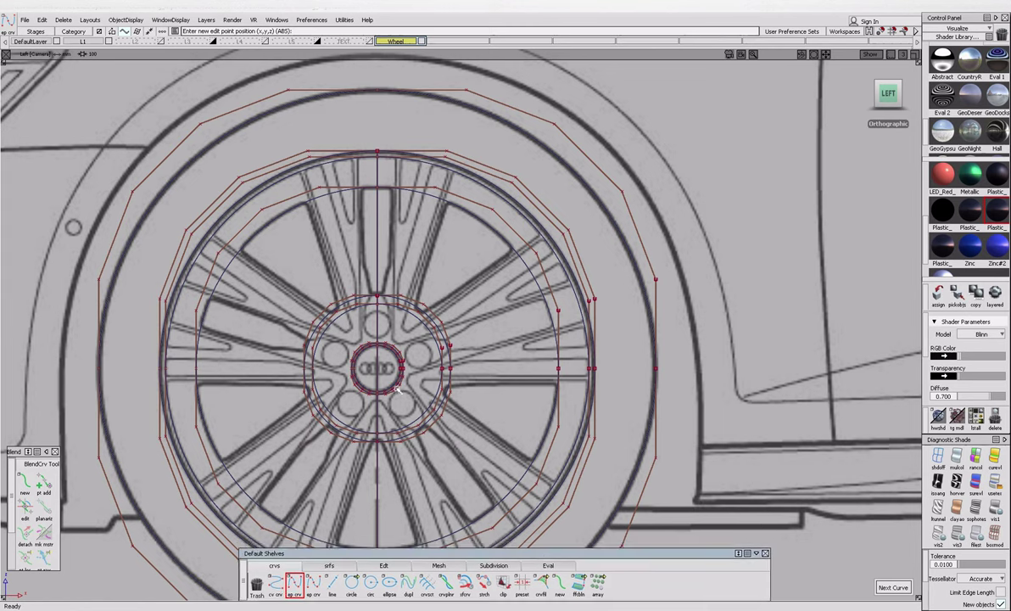
key("ctrl+shift+h")
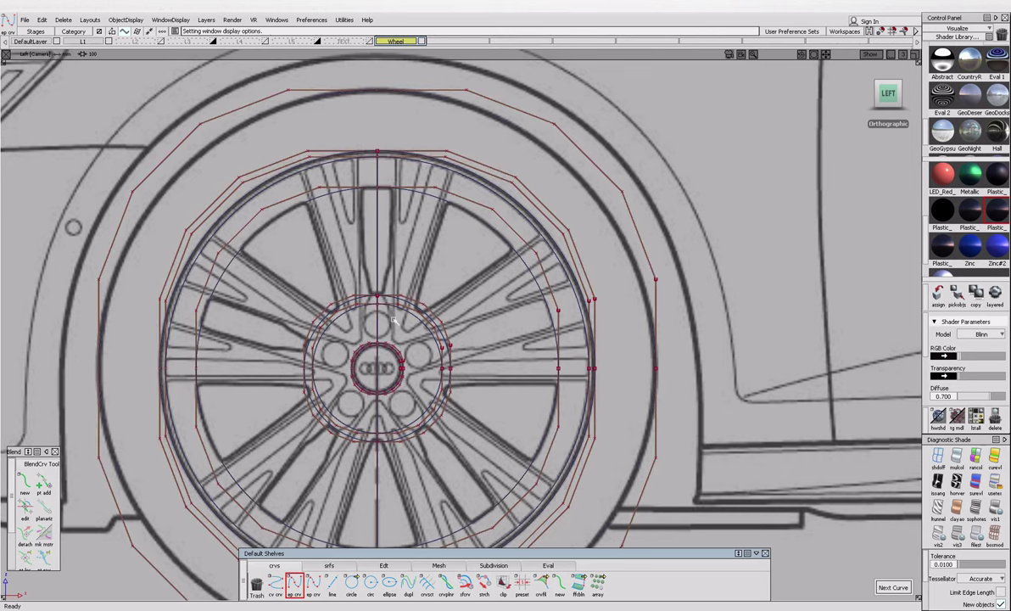
right_click_drag(389, 360, 458, 367, "alt+shift")
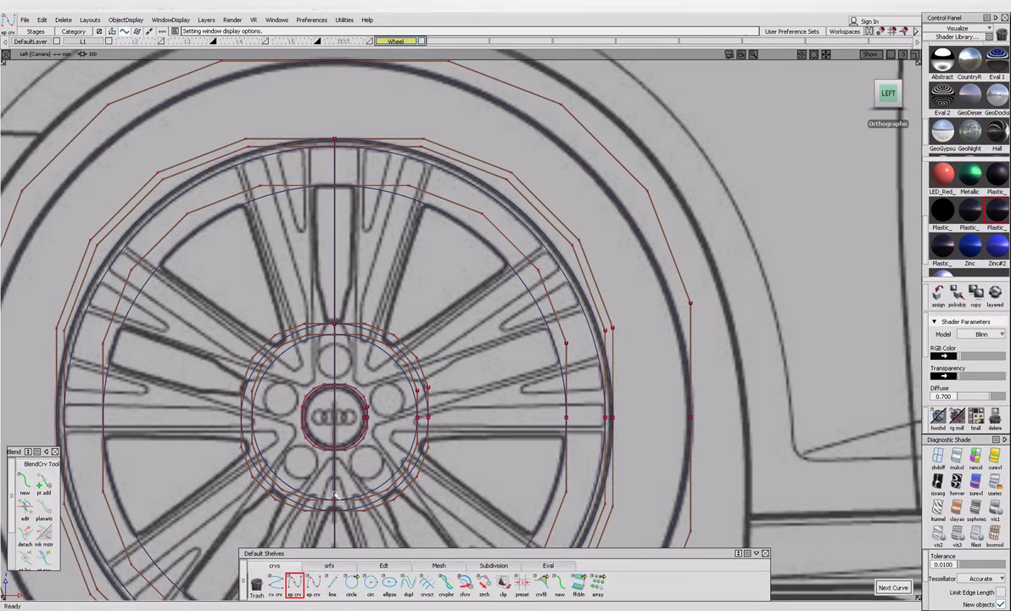
left_click(294, 584)
left_click(335, 139)
scroll(379, 222, "up", 1)
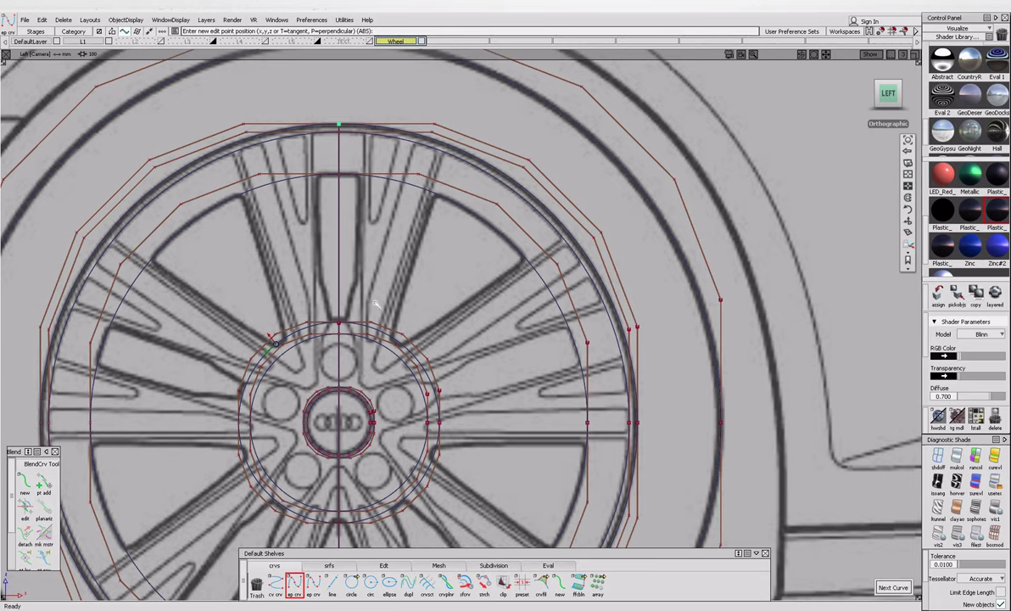
scroll(376, 305, "up", 1)
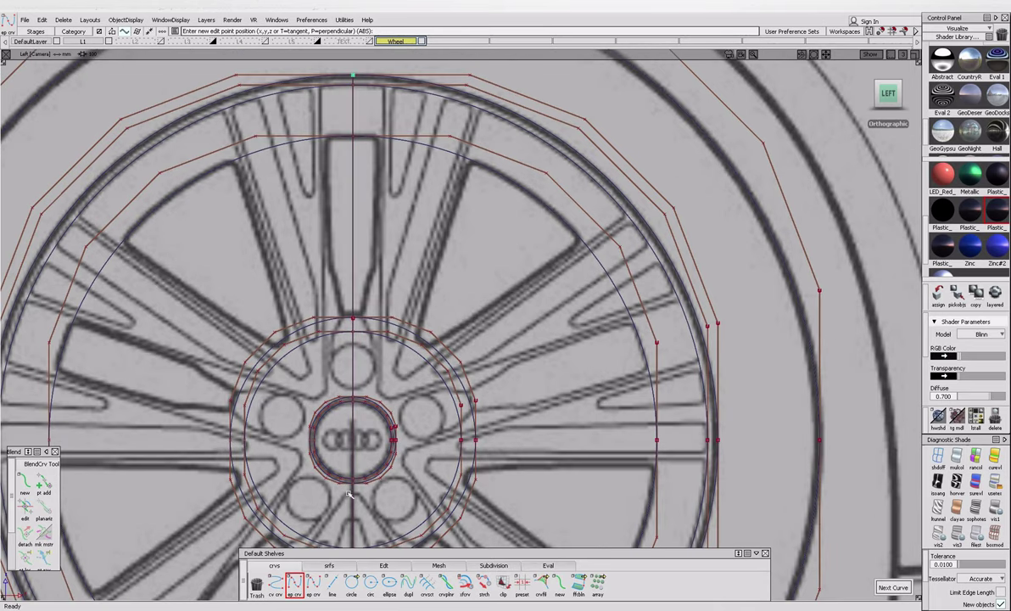
Check the spoke shape in the alloy-wheel photo in Photos, and end the curve on the vertical centre curve just above the outer hub circle.
mouse_move(373, 609)
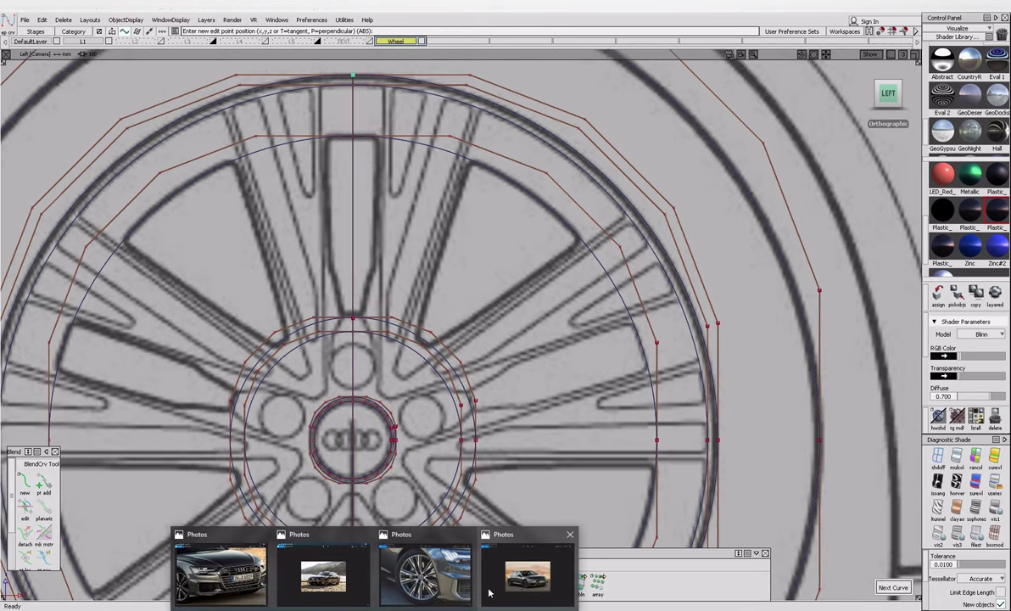
left_click(424, 573)
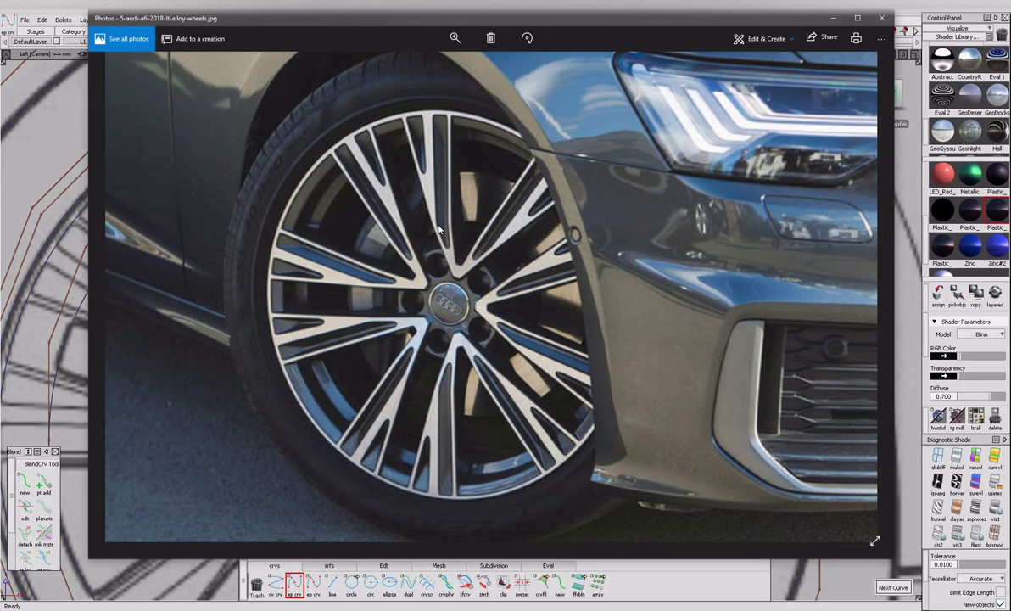
key("alt+Tab")
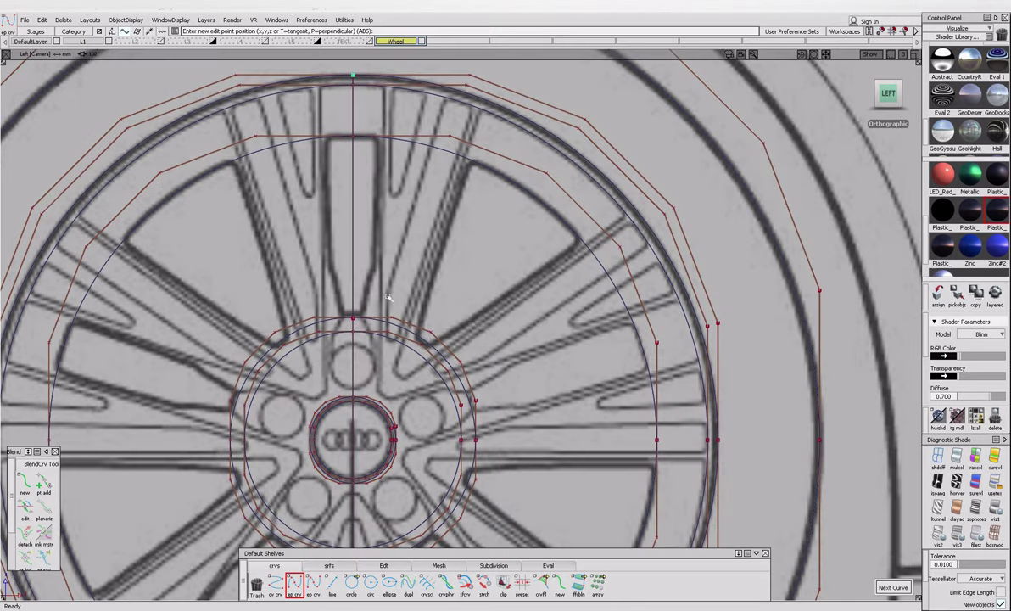
left_click(355, 296)
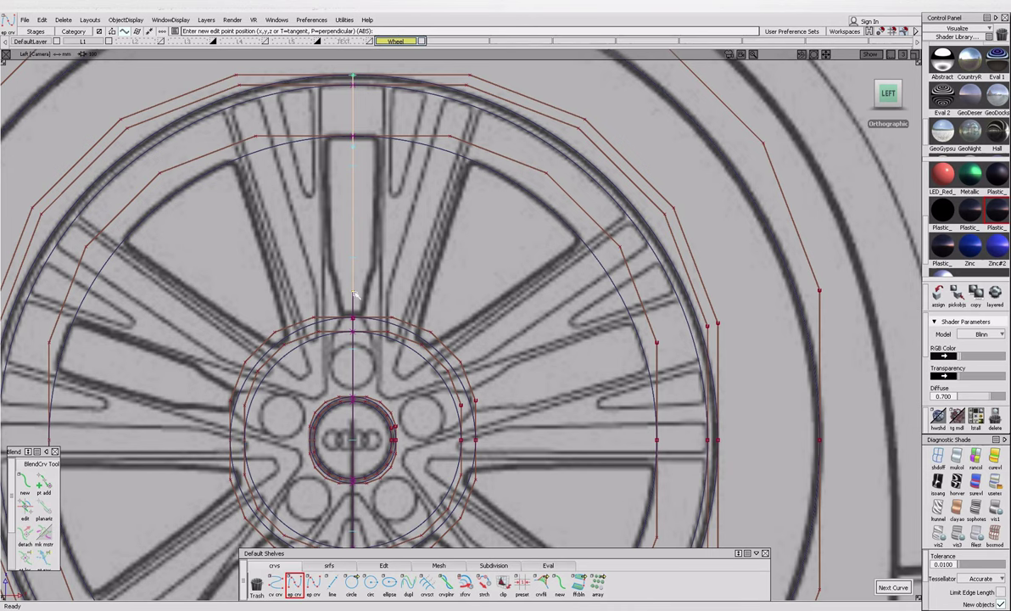
Delete the full-height vertical centre curve, keeping the short one between the rim and the hub.
left_click_drag(344, 262, 384, 338, "alt+shift")
key("Escape")
left_click(338, 366)
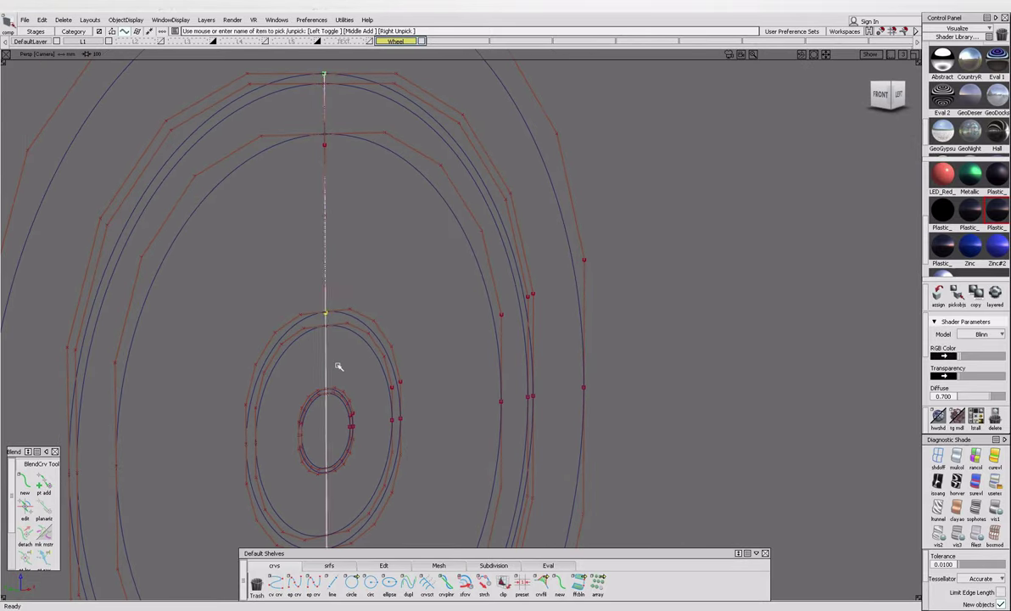
left_click_drag(283, 339, 395, 541, "alt+shift")
Draw an edit-point curve in the left view from the vertical centre curve's lower end down to the top of the centre cap circle.
left_click(293, 582)
left_click(906, 113)
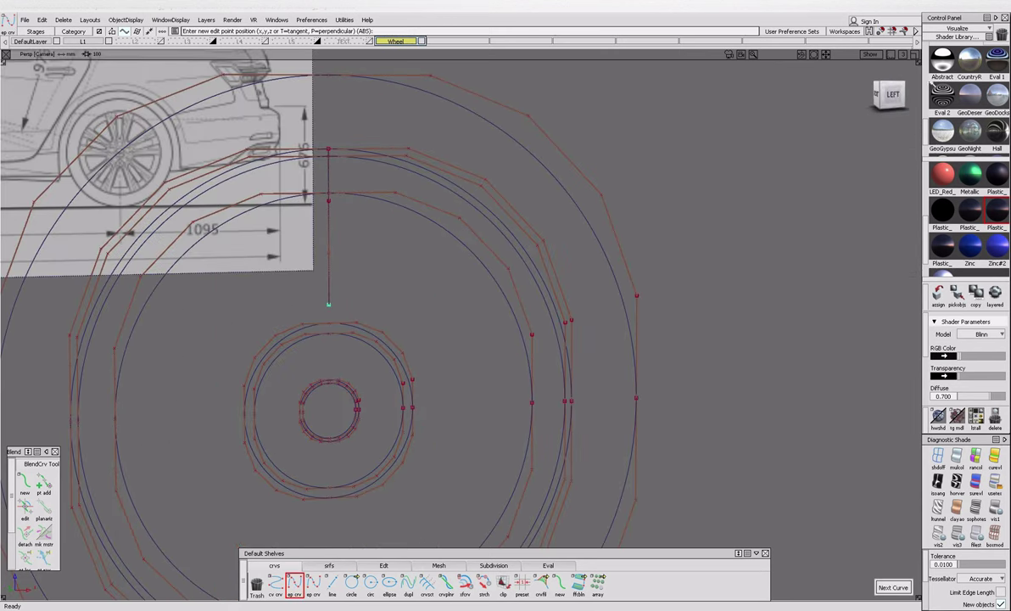
left_click(891, 93)
scroll(384, 356, "up", 5)
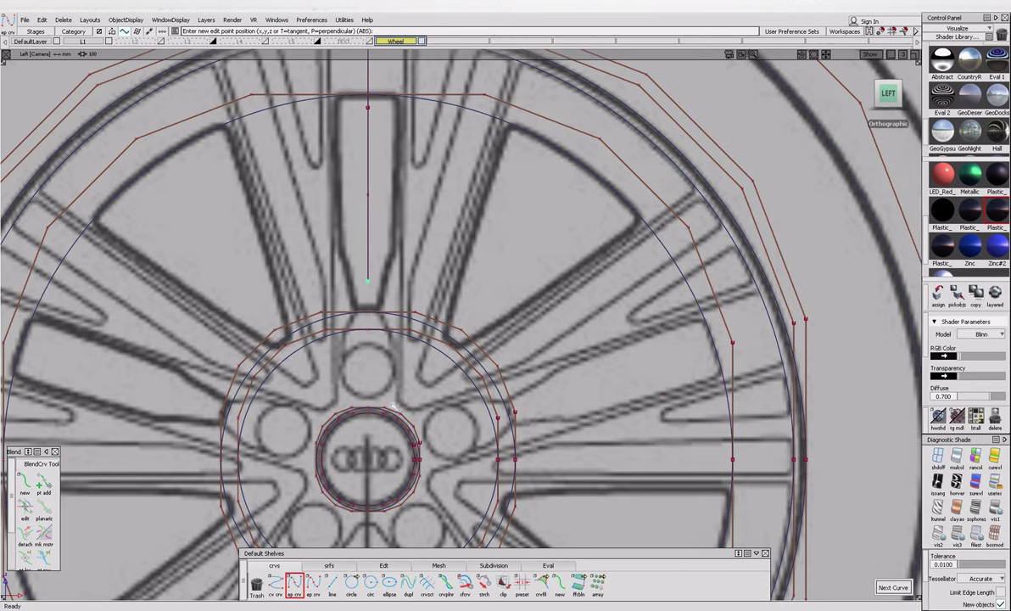
left_click(370, 406)
left_click_drag(405, 416, 386, 451, "alt+shift")
Stretch the short hub curve so its inner end slants out of the wheel plane.
left_click(329, 565)
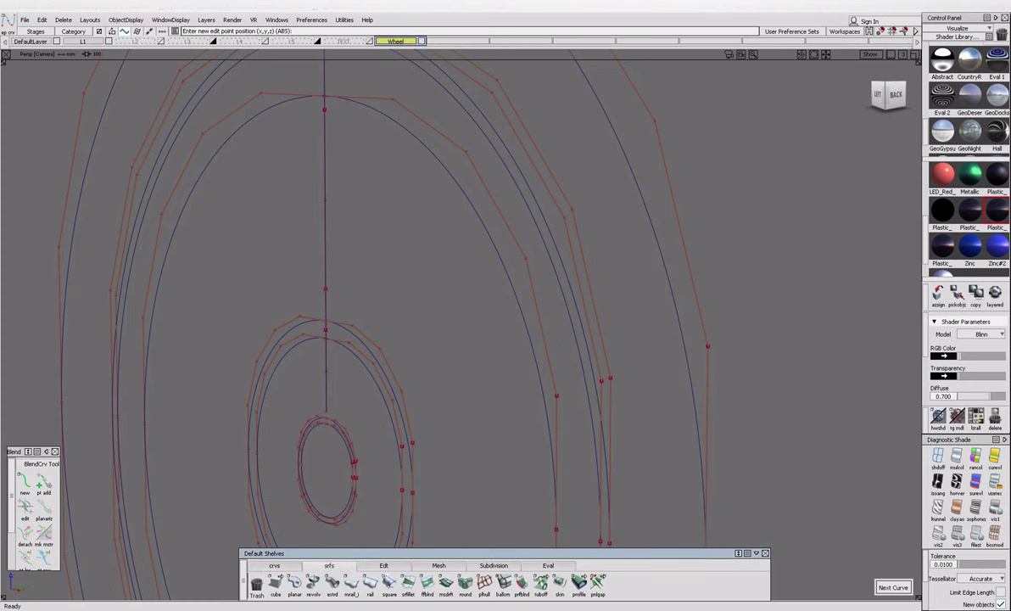
left_click(274, 564)
left_click(484, 582)
right_click_drag(330, 402, 395, 444, "alt+shift")
left_click_drag(396, 444, 489, 322, "alt+shift")
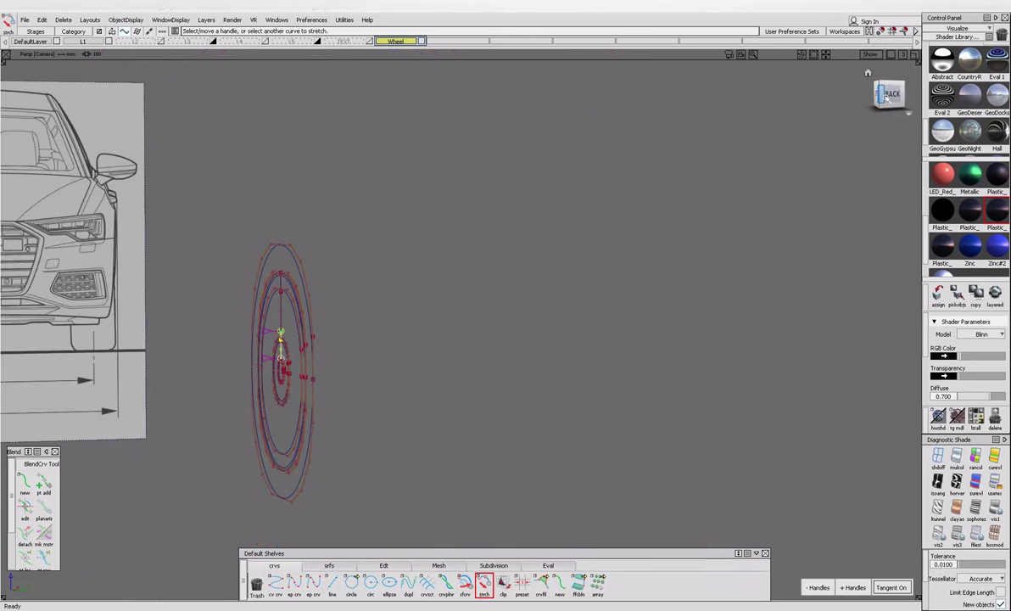
left_click(889, 96)
left_click_drag(367, 323, 424, 436)
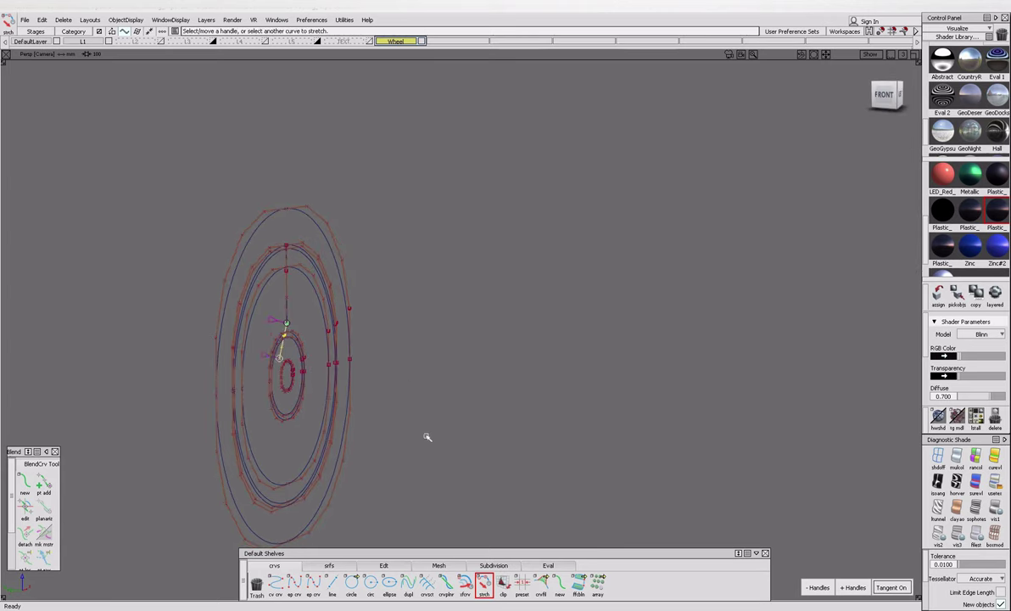
Examine the wheel's spokes and hub in the two Audi A6 photos in Photos, then switch back to the modelling window.
left_click(426, 547)
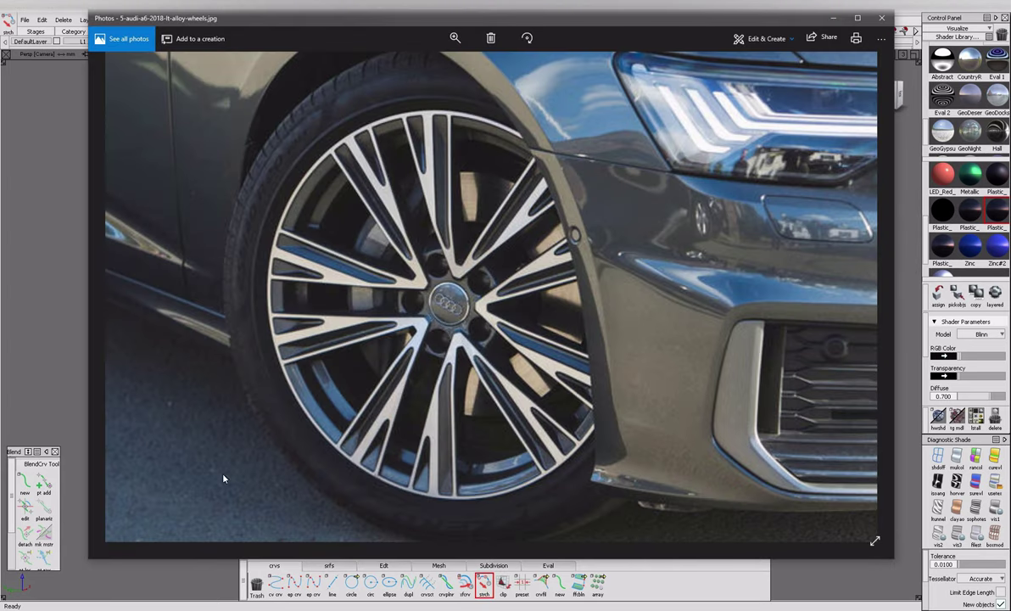
left_click(231, 547)
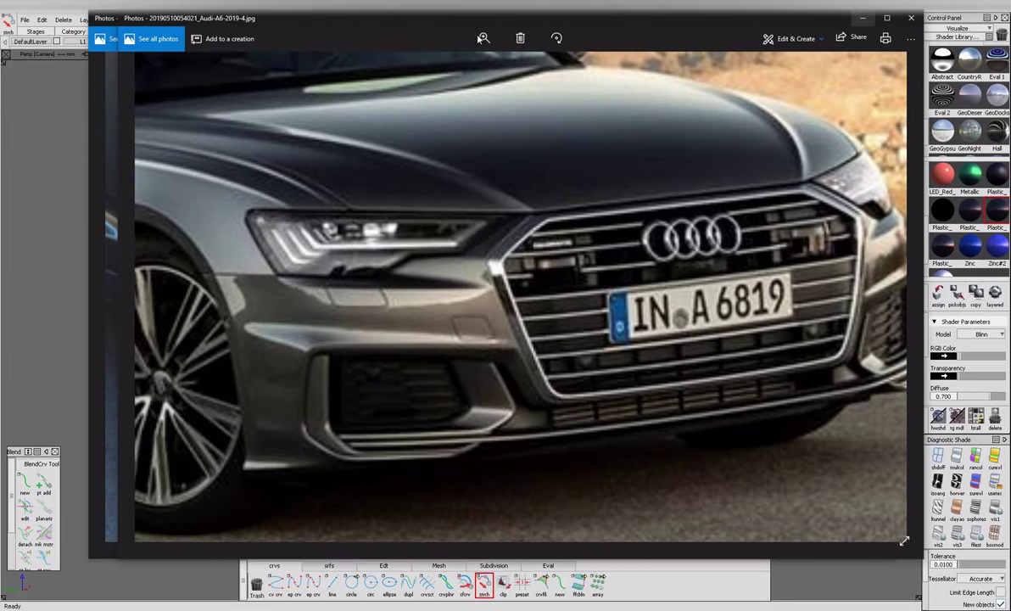
left_click(26, 167)
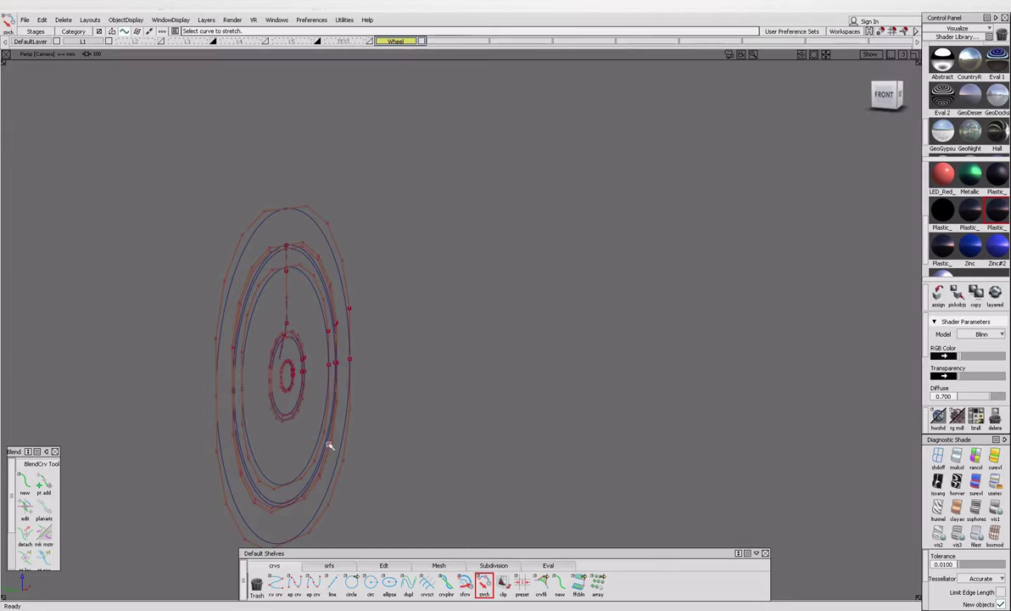
left_click(427, 575)
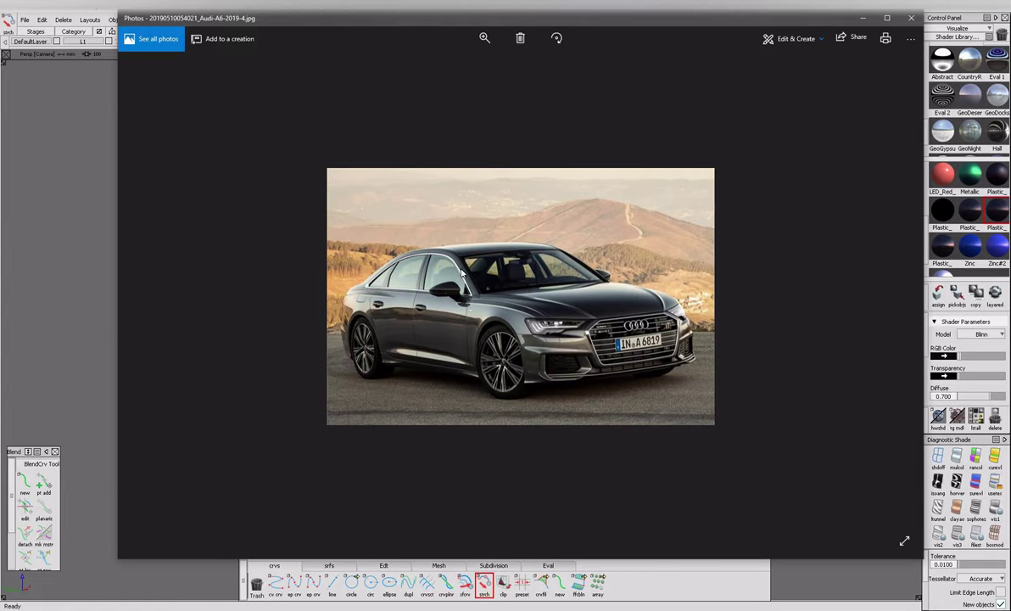
scroll(523, 99, "up", 3)
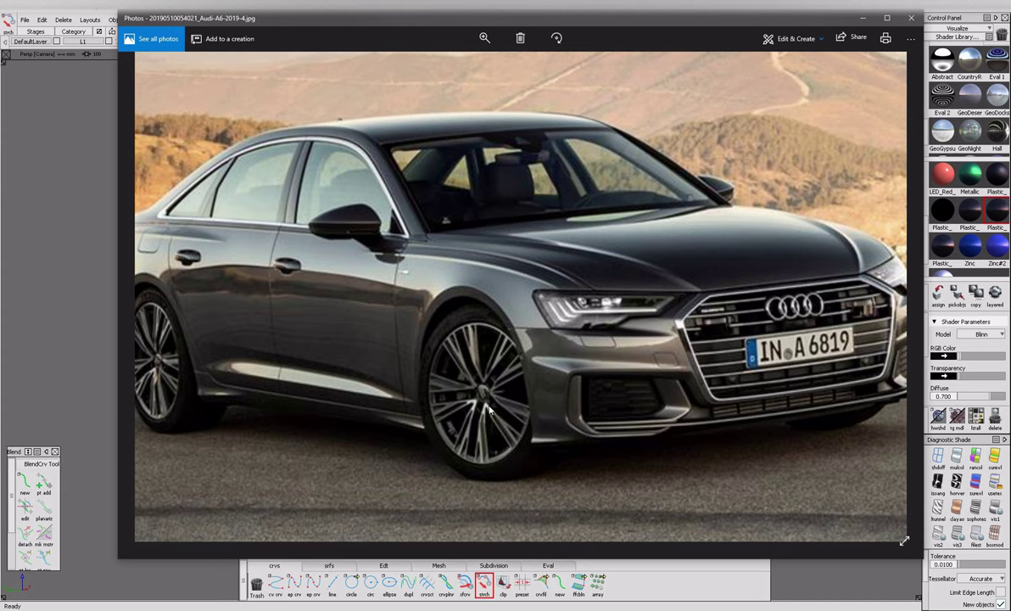
key("alt+Tab")
Shift the long centre curve's control point slightly out of the wheel plane in the back view.
left_click_drag(78, 301, 373, 379, "alt")
scroll(373, 413, "up", 5)
scroll(372, 379, "down", 5)
scroll(267, 394, "up", 5)
left_click_drag(267, 394, 424, 301, "alt")
scroll(282, 322, "up", 4)
left_click(266, 257)
key("F3")
left_click_drag(414, 374, 411, 374)
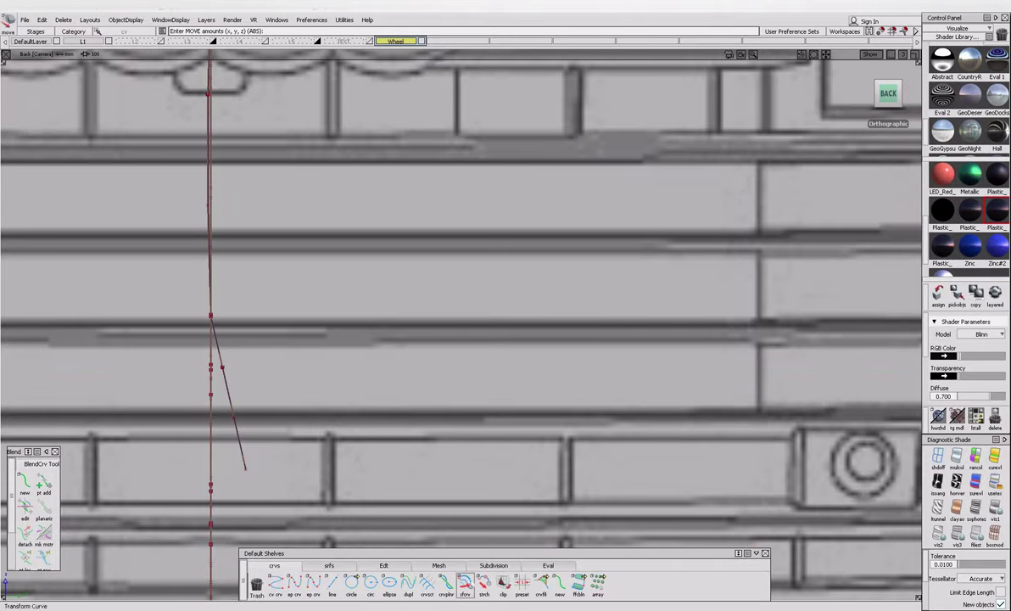
Adjust the control points around the joint between the long centre curve and the slanted hub curve in the back view.
left_click(483, 584)
left_click(197, 241)
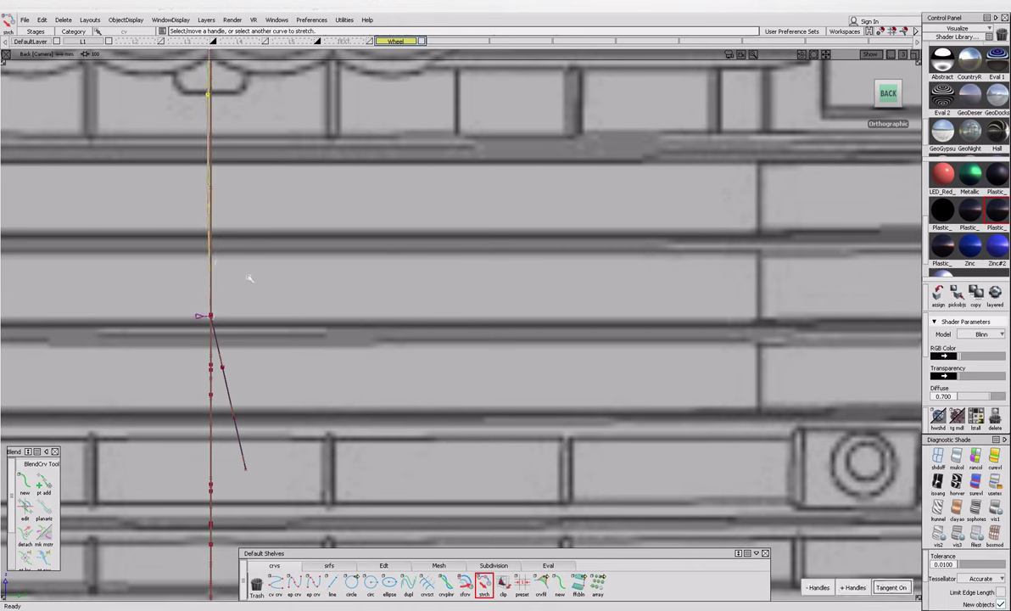
left_click(223, 366)
left_click(223, 367)
key("m")
left_click_drag(218, 321, 248, 467)
key("F8")
left_click_drag(214, 356, 264, 439)
key("m")
left_click_drag(277, 374, 275, 333)
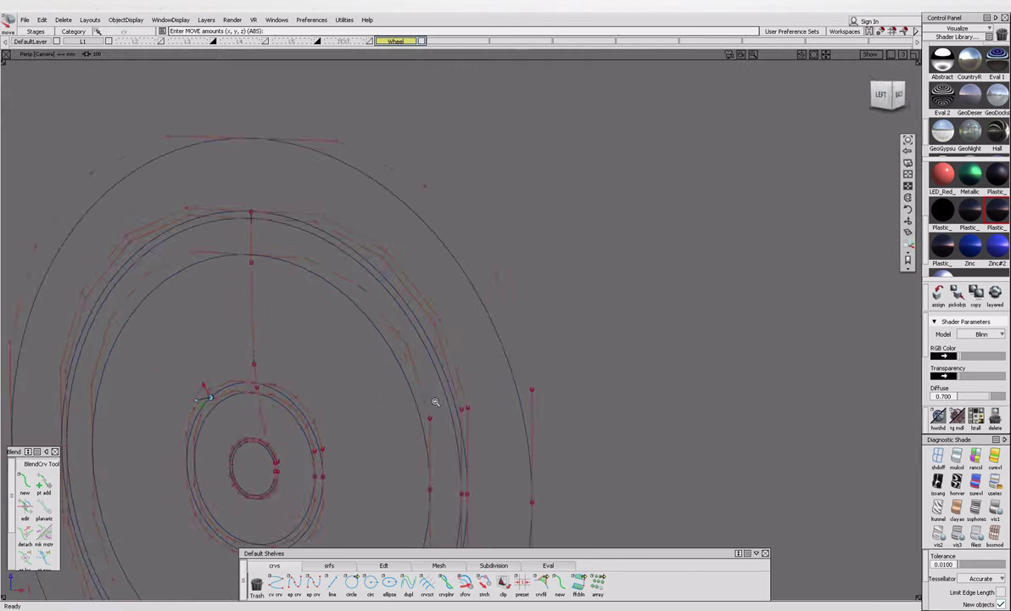
Bring back the full-height vertical centre curve through the wheel.
scroll(436, 401, "up", 3)
scroll(413, 372, "down", 5)
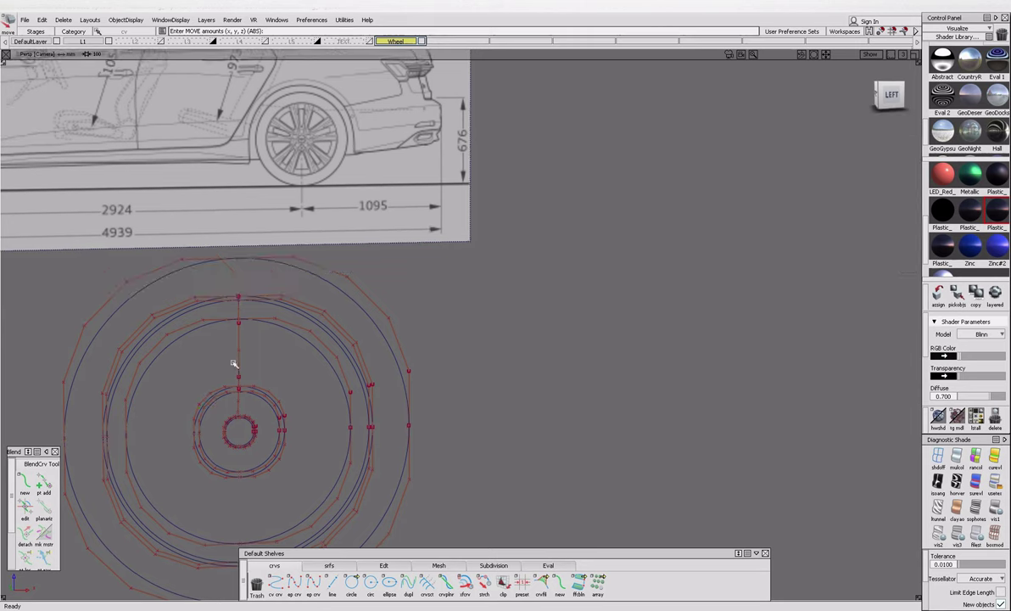
key("F8")
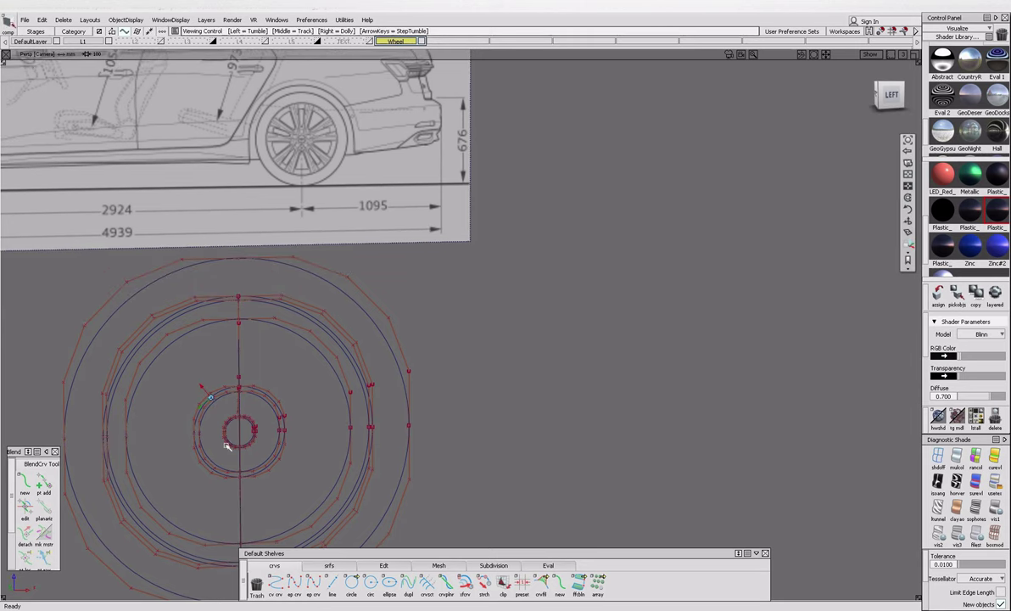
right_click_drag(280, 424, 298, 438, "alt+shift")
left_click_drag(298, 439, 226, 327, "alt+shift")
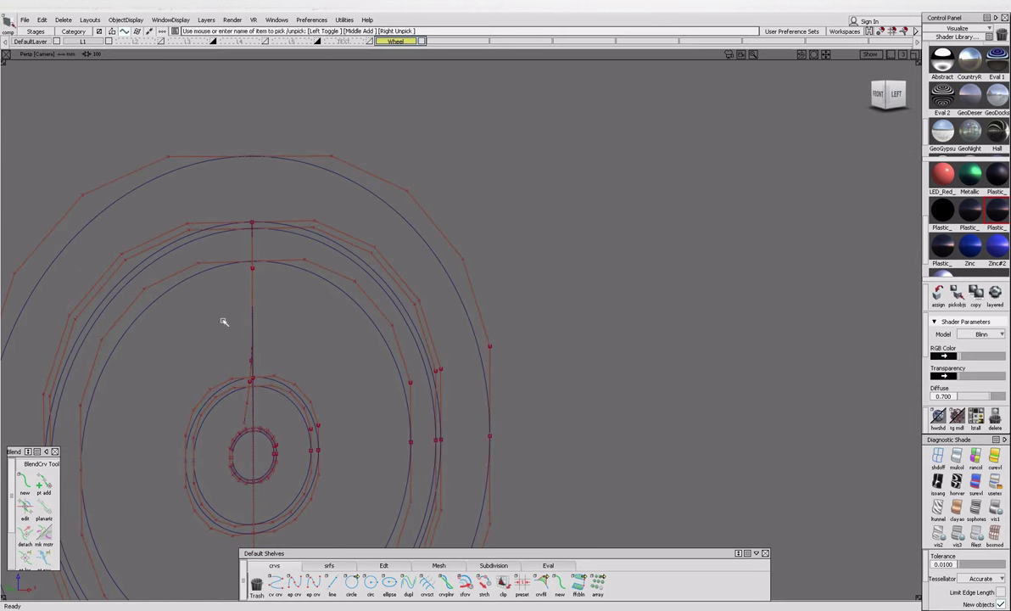
Pick the slanted hub curve and the long profile curve above it, and move their pivot to the wheel centre.
left_click(244, 407)
left_click_drag(244, 407, 275, 396, "alt+shift")
right_click_drag(275, 396, 268, 332, "alt+shift")
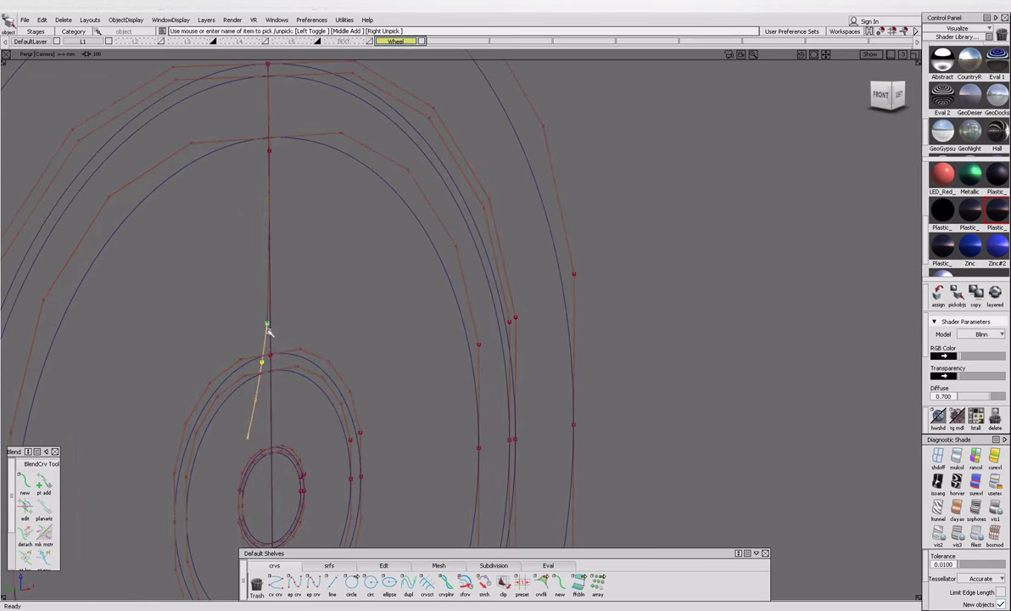
left_click_drag(269, 317, 256, 429, "alt+shift")
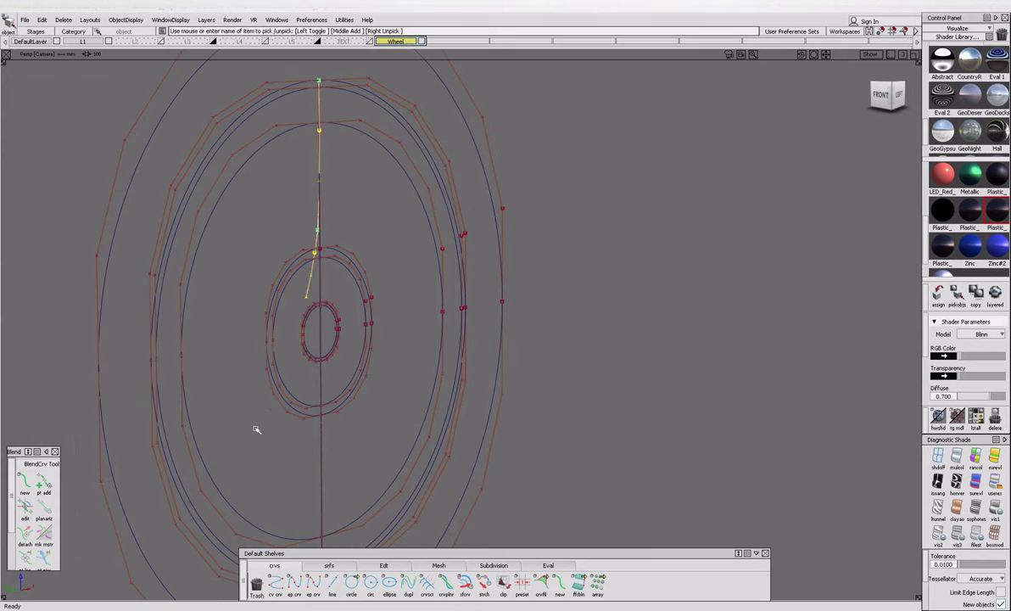
left_click(320, 332)
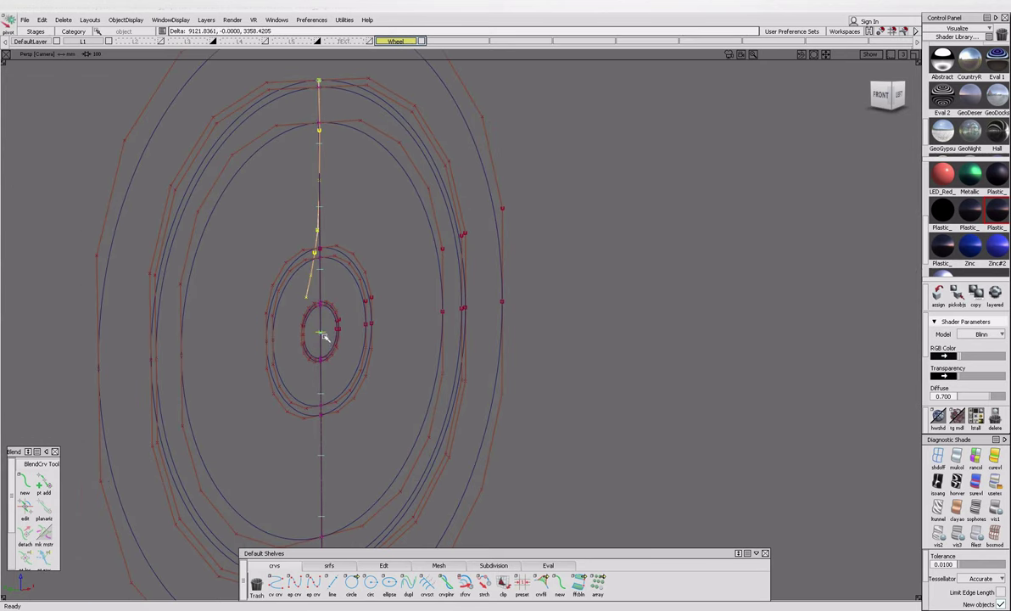
left_click_drag(337, 341, 402, 338, "alt+shift")
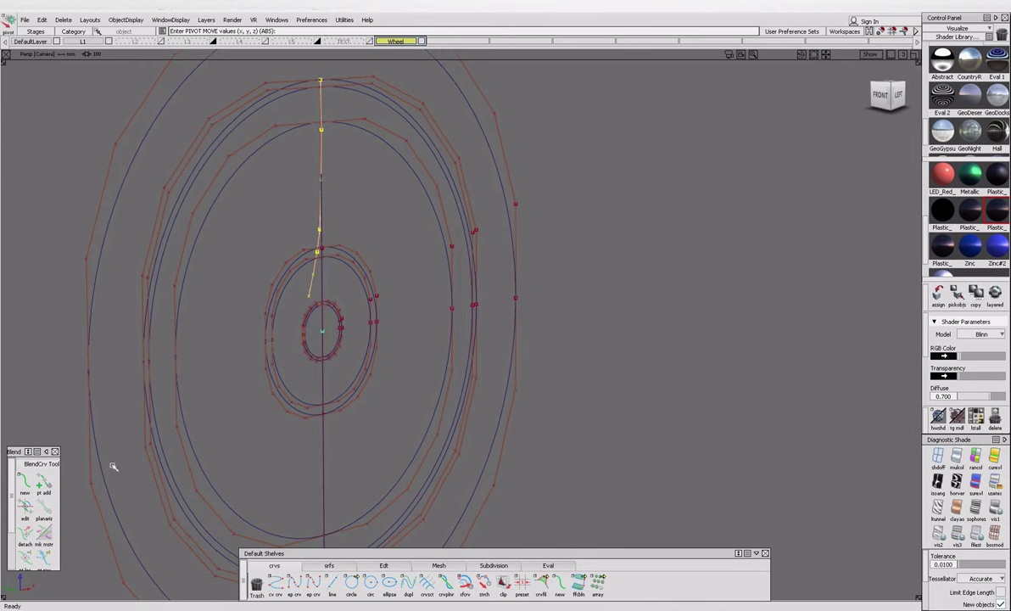
Set the Revolve tool to 5 segments and degree 5 for a 360-degree sweep.
left_click(329, 565)
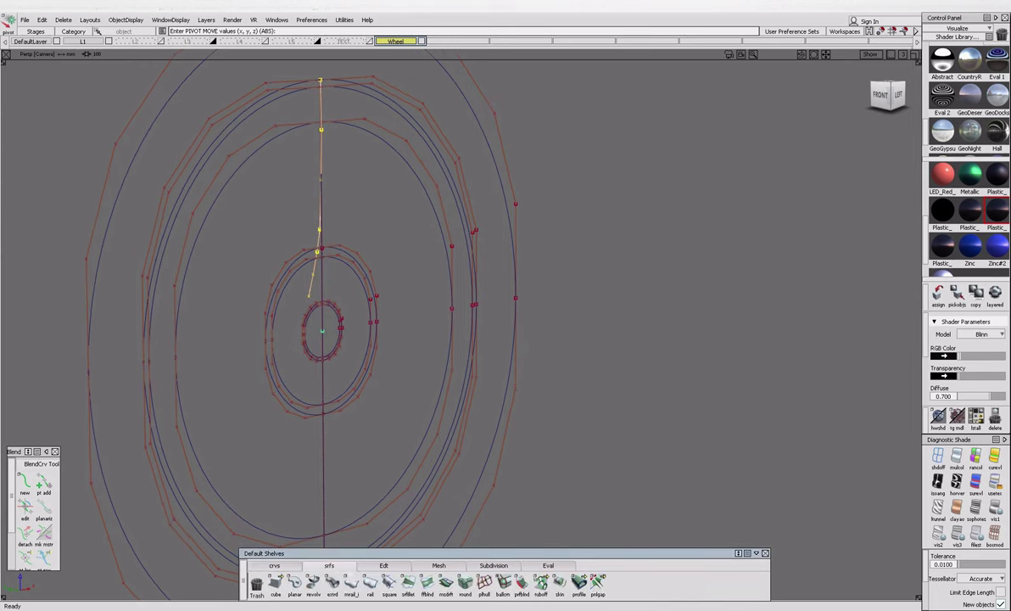
left_click(313, 583)
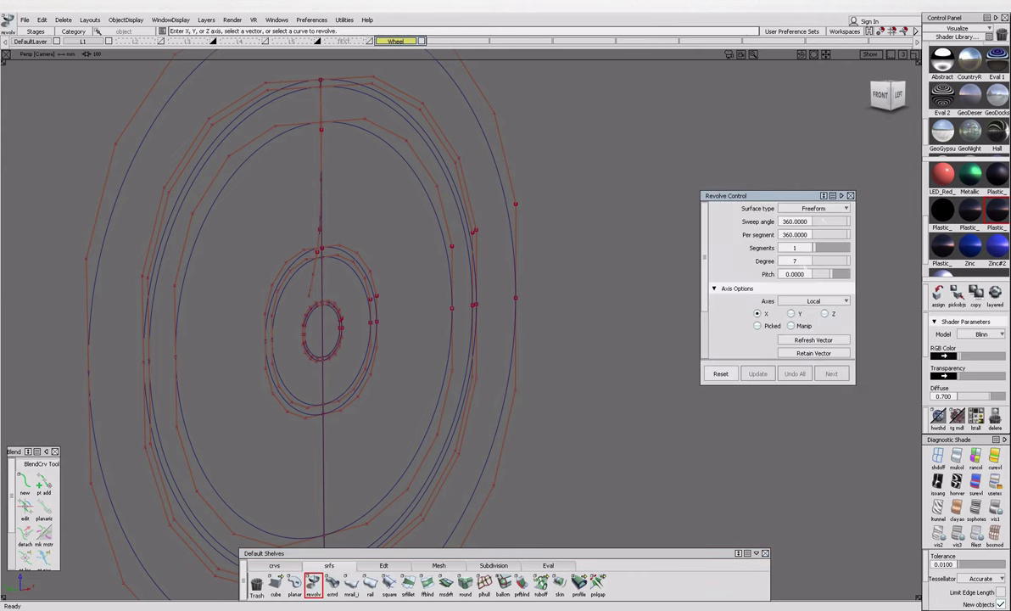
key("Return")
left_click(822, 244)
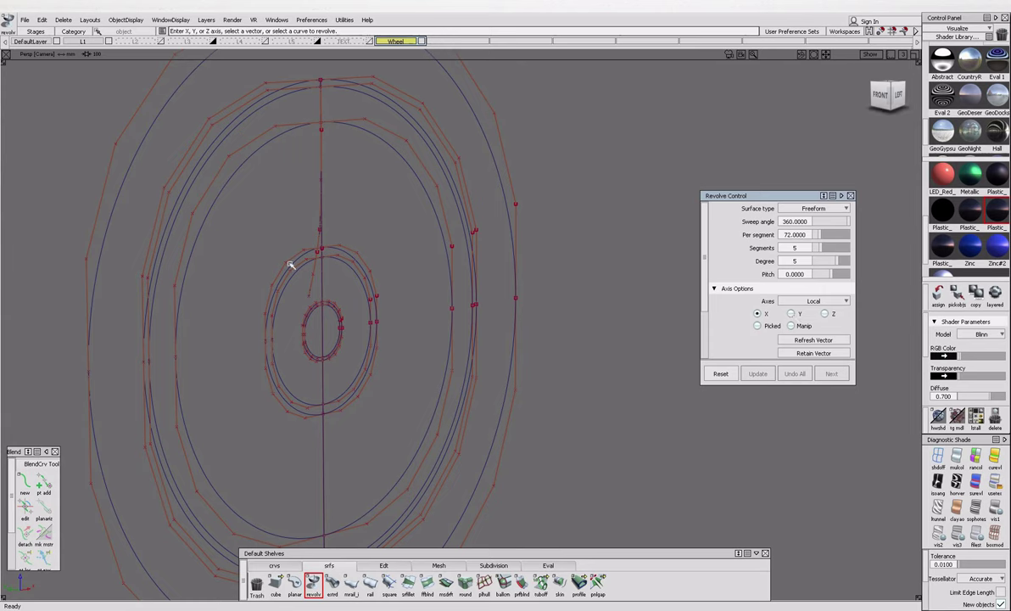
scroll(720, 303, "down", 4)
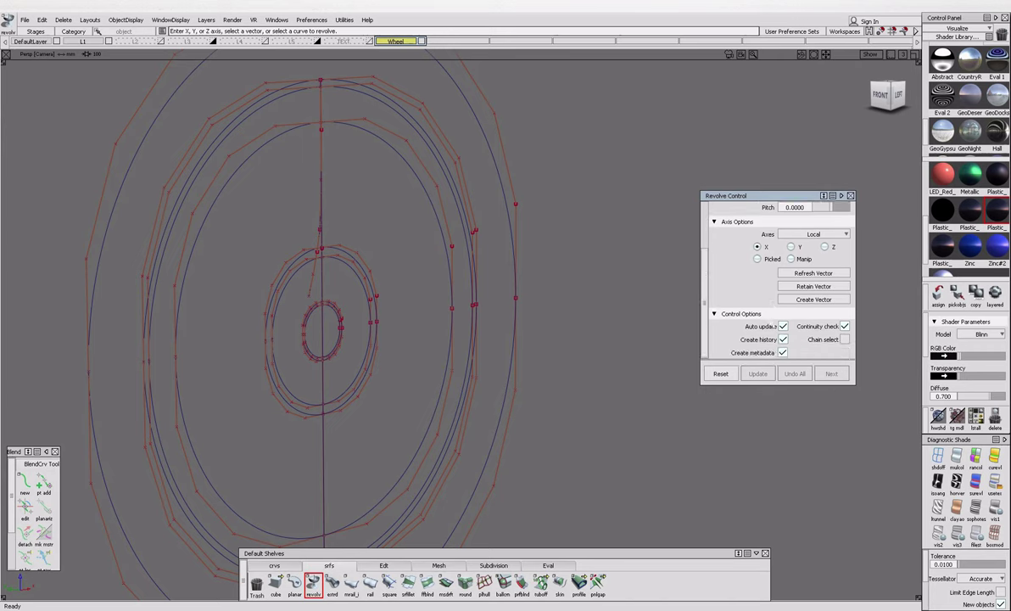
Revolve the slanted hub curve and the long profile curve around the wheel axis into disc surfaces.
left_click(315, 269)
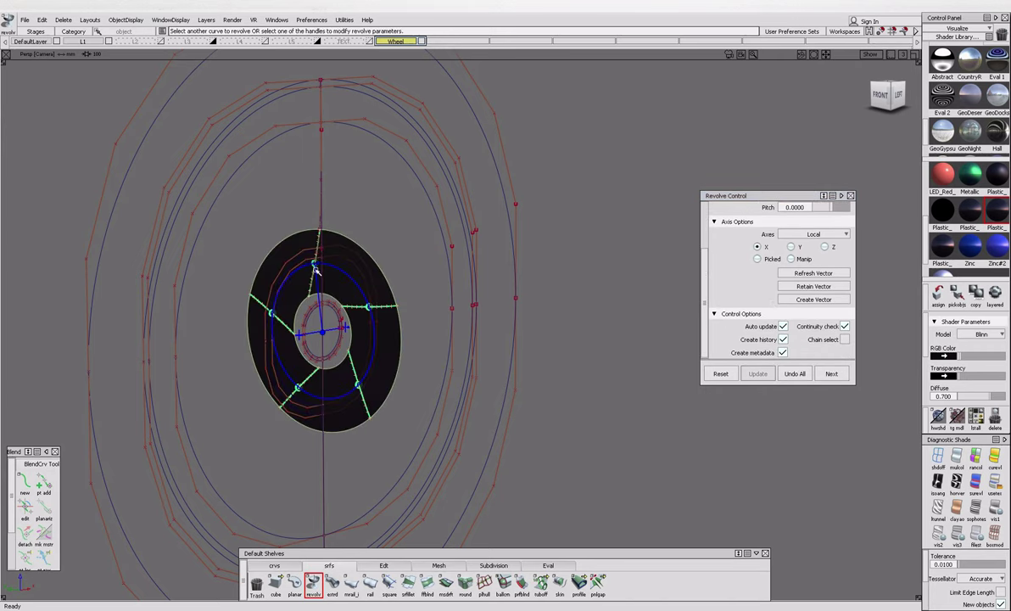
left_click_drag(316, 273, 524, 319, "alt+shift")
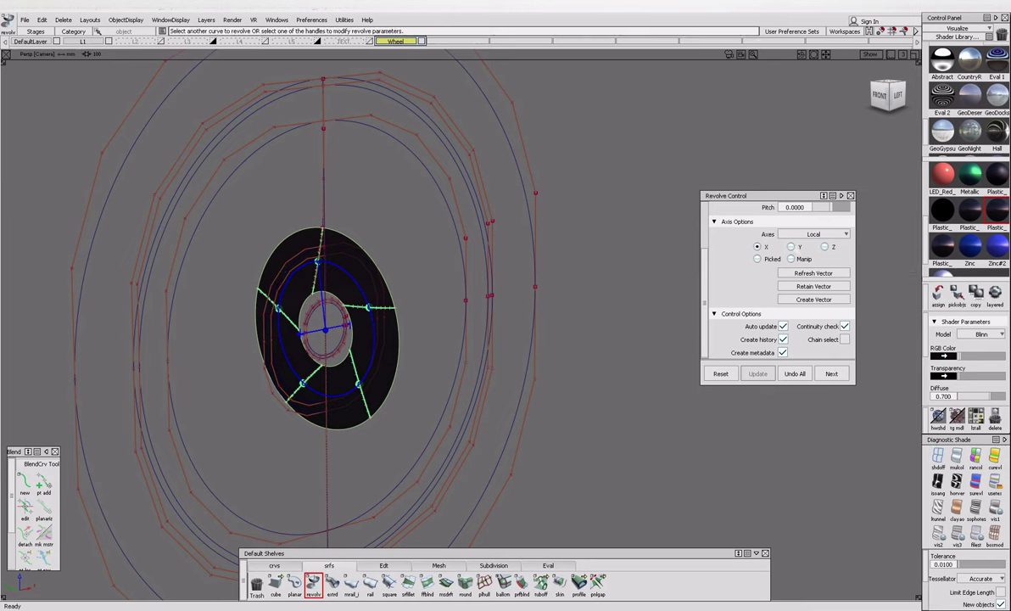
left_click(791, 246)
left_click_drag(506, 327, 417, 379, "alt+shift")
left_click(322, 178)
key("Escape")
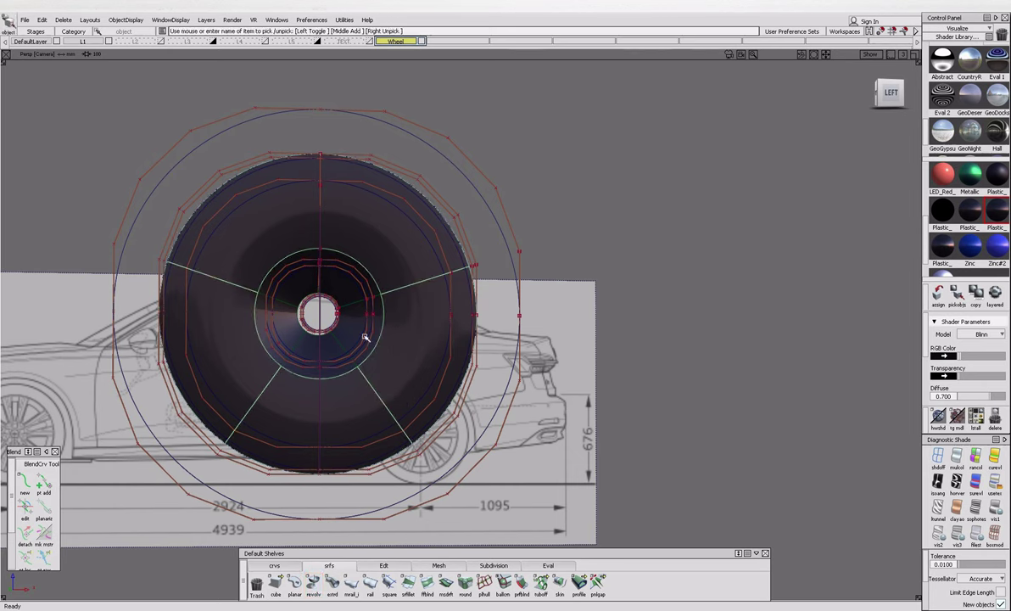
Assign the Zinc#3 shader to the revolved wheel surfaces.
scroll(943, 255, "down", 1)
left_click(944, 255)
left_click_drag(488, 338, 602, 384, "alt+shift")
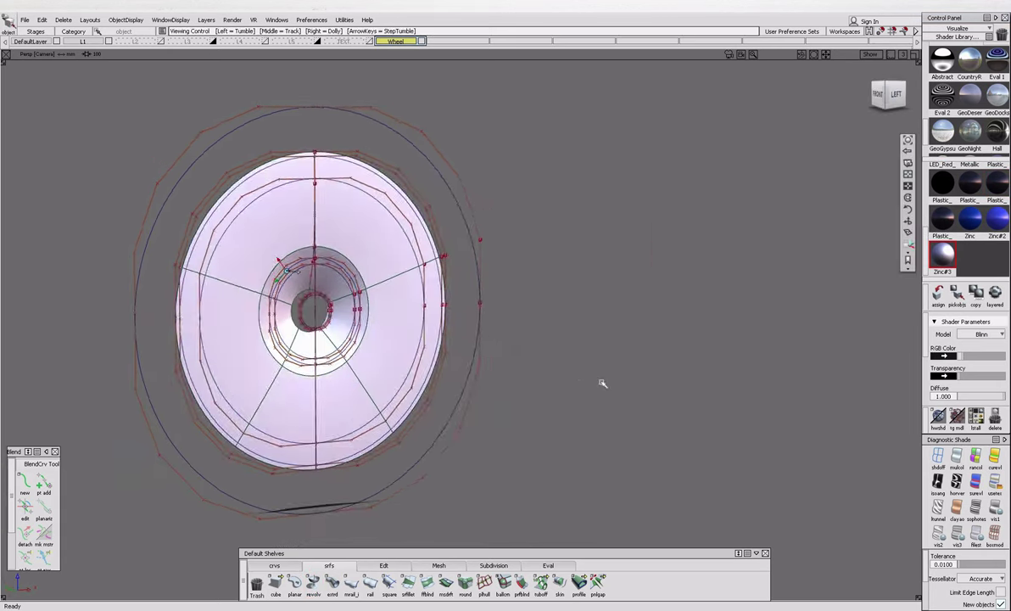
right_click_drag(602, 384, 537, 370, "alt+shift")
Delete the other revolved patches, keeping only the outer and inner patch of the one-fifth sector beside the vertical centre line.
left_click_drag(462, 283, 492, 293, "alt+shift")
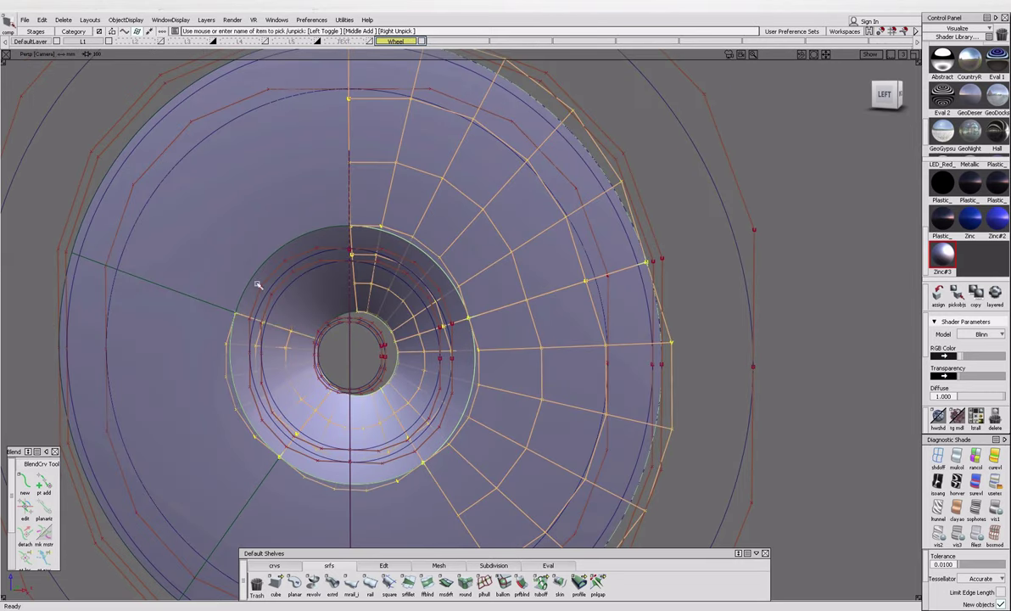
left_click_drag(229, 271, 286, 270, "alt+shift")
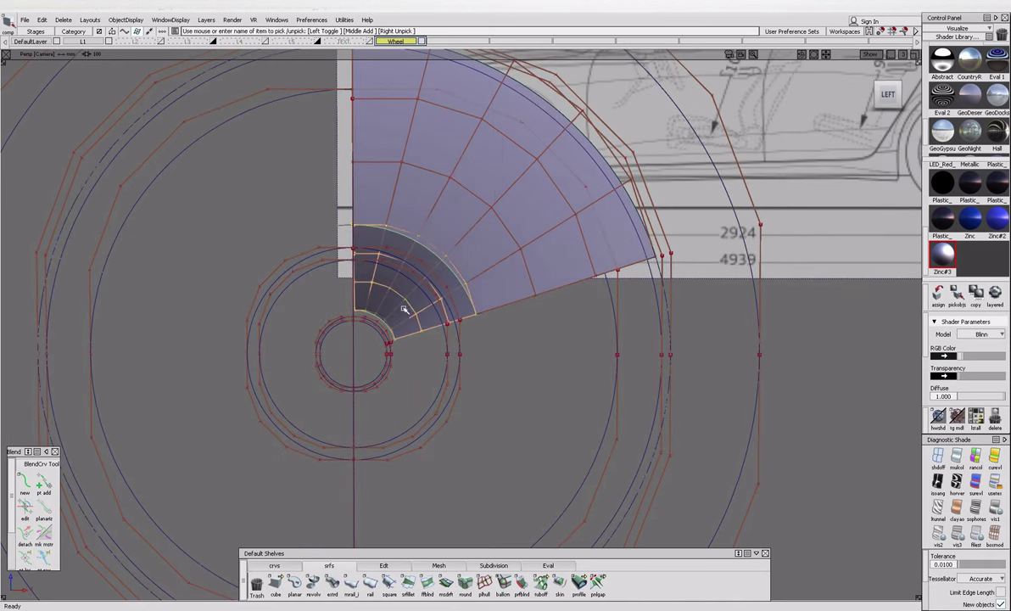
Increase the patch precision of the outer and inner sector surfaces, working in the left view over the blueprint.
left_click_drag(413, 215, 763, 111, "alt+shift")
left_click(891, 94)
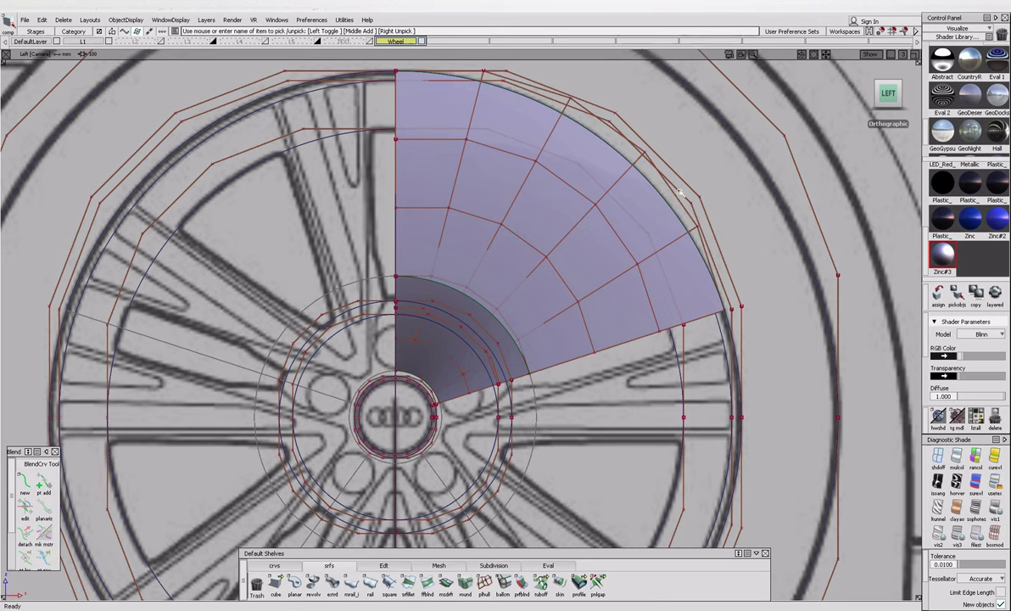
left_click(957, 27)
left_click(887, 59)
left_click(994, 246)
left_click(481, 280)
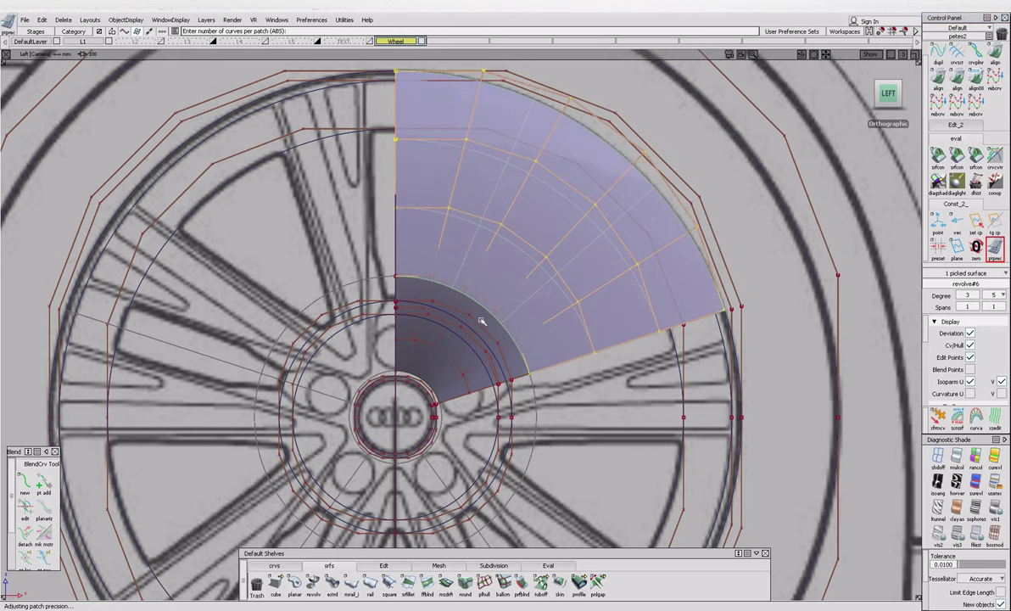
left_click_drag(441, 298, 490, 292)
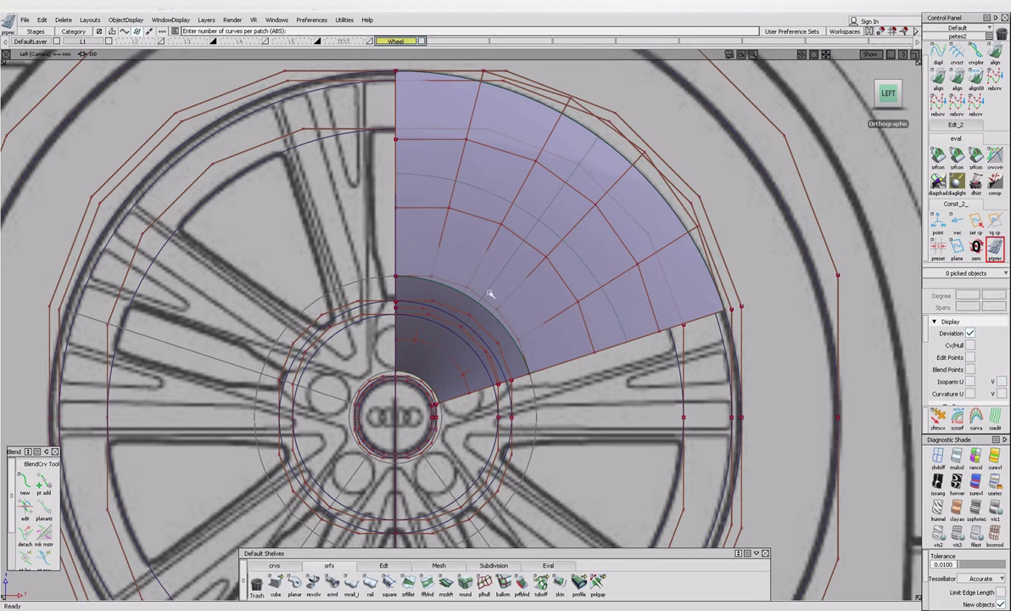
left_click_drag(441, 358, 475, 386)
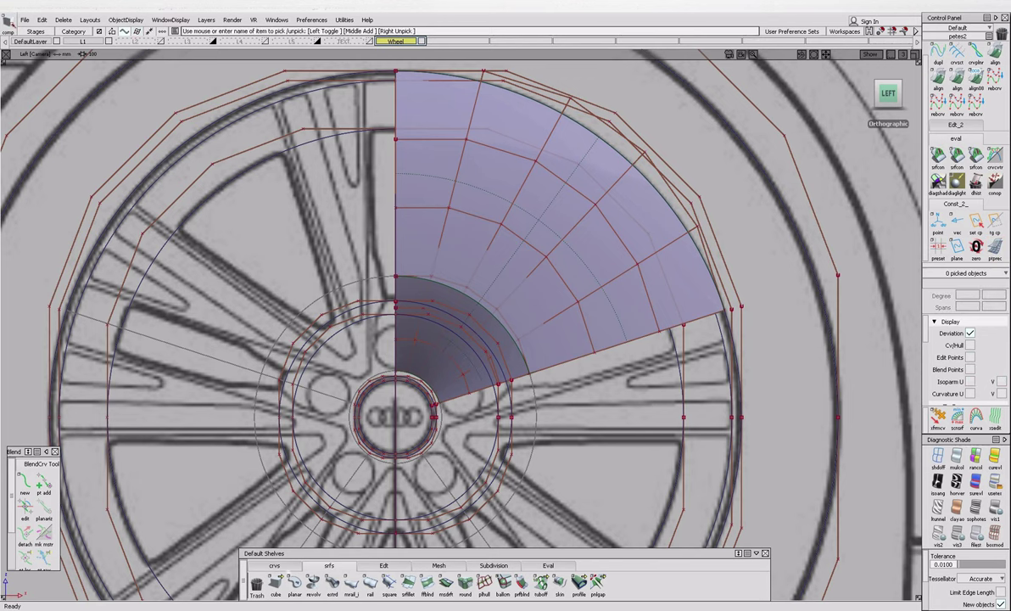
Draw a straight edit-point curve from the sector's outermost point on the vertical centre line down to the wheel centre.
left_click(274, 565)
left_click(293, 583)
left_click(395, 72)
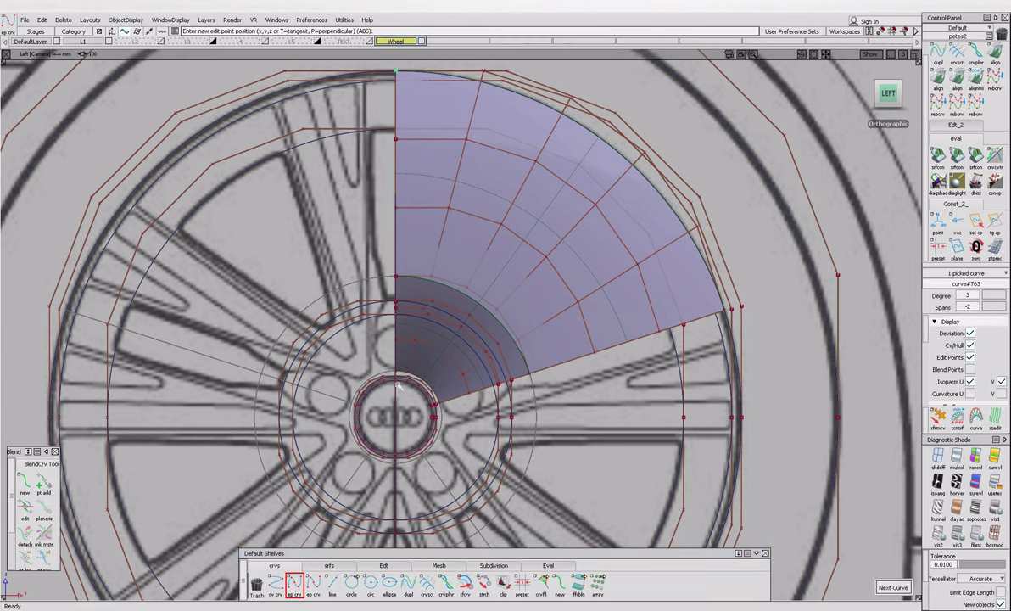
left_click(395, 418)
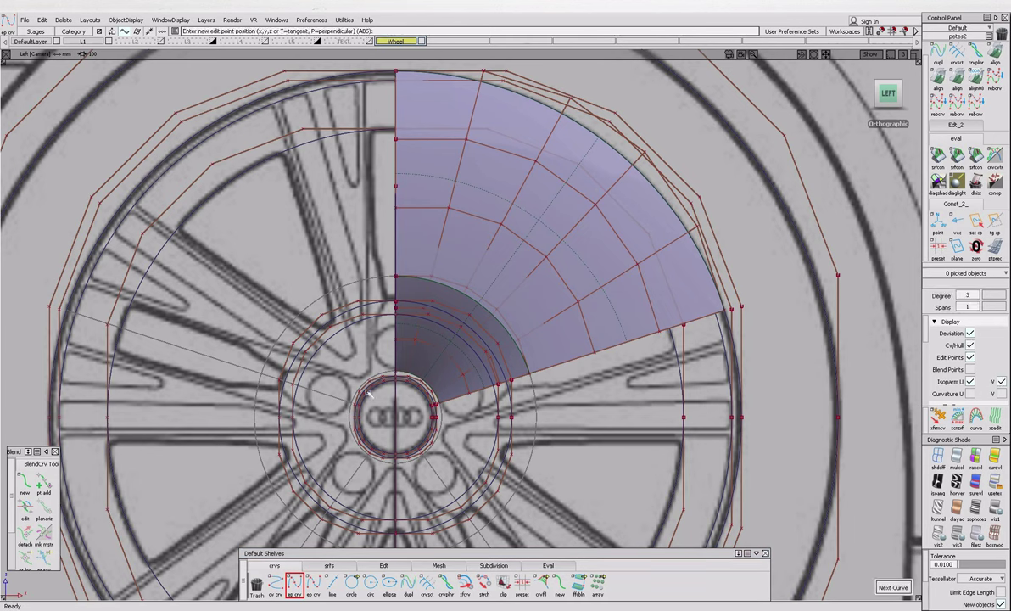
Set the new line's pivot at the wheel centre and leave only that line picked.
key("Insert")
key("Insert")
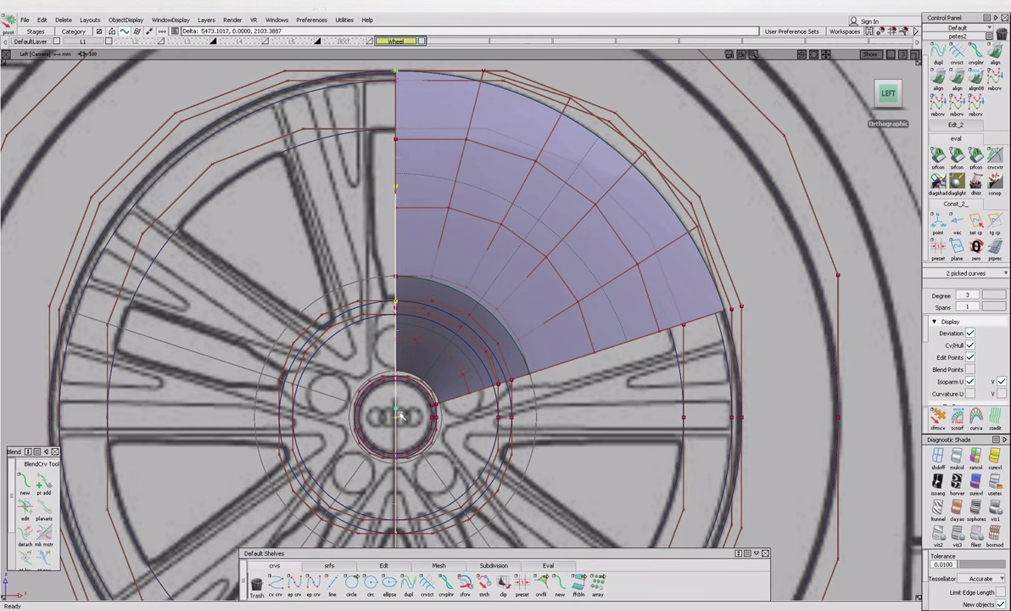
left_click(396, 401)
left_click(395, 401)
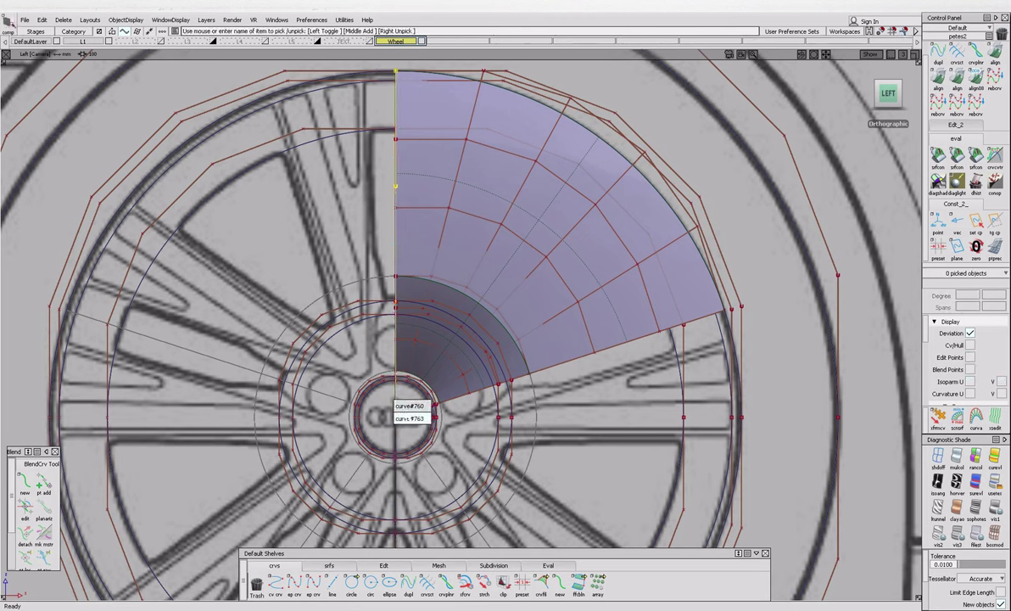
left_click(409, 401)
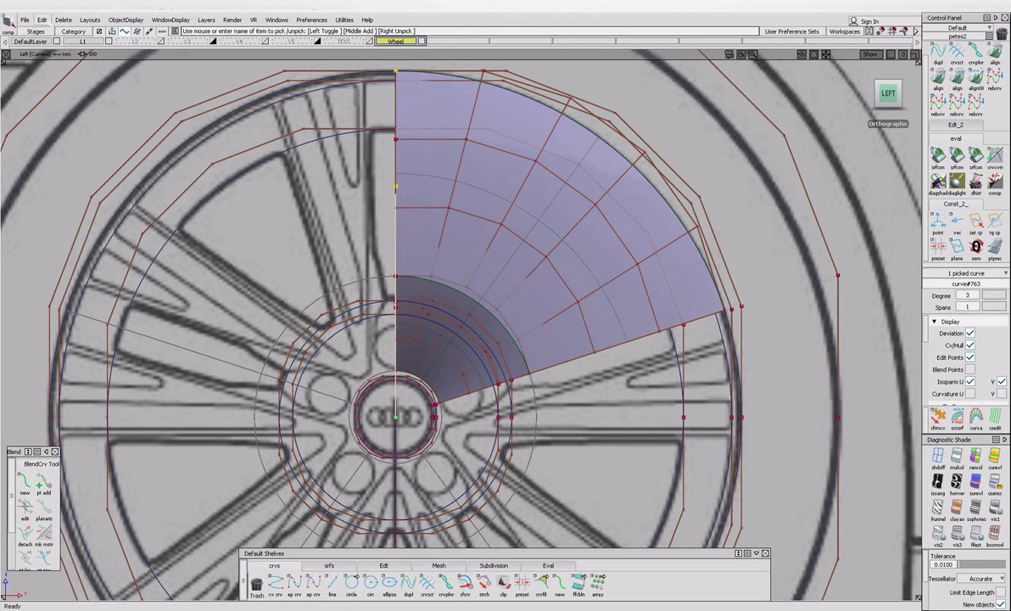
Duplicate the line into 9 copies rotated evenly around the wheel centre, after resetting the duplicate options.
left_click(42, 19)
mouse_move(77, 109)
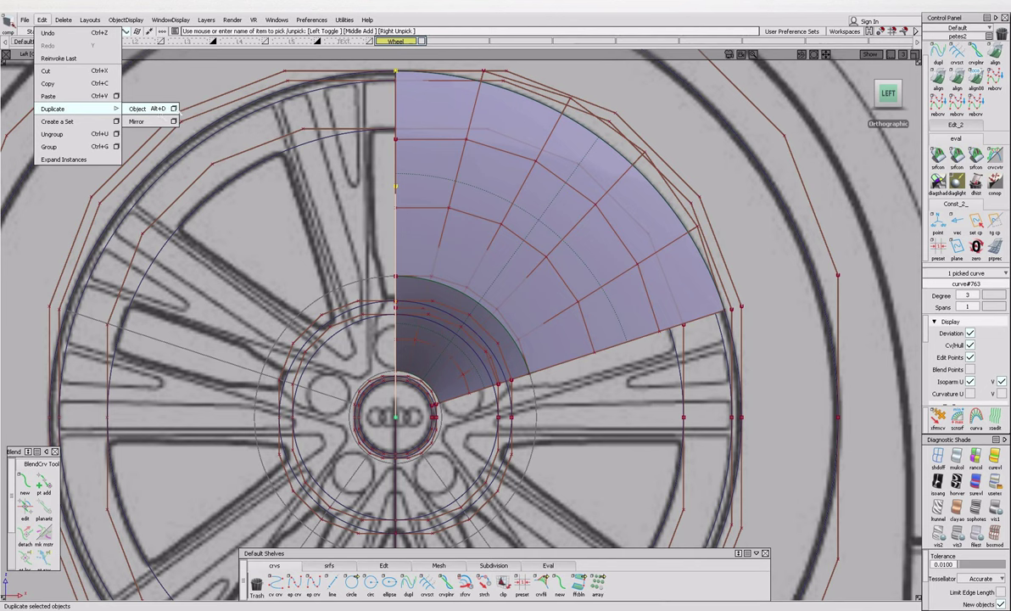
left_click(173, 109)
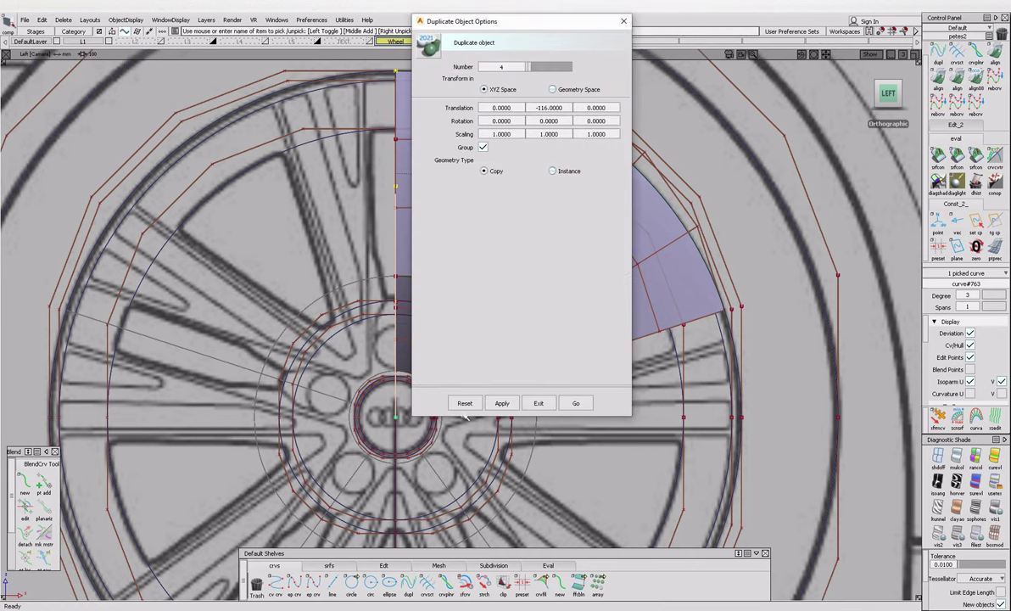
left_click(464, 404)
left_click(589, 134)
key("BackSpace")
left_click(558, 120)
key("BackSpace")
key("BackSpace")
key("BackSpace")
key("BackSpace")
key("BackSpace")
key("BackSpace")
left_click(501, 66)
left_click(576, 404)
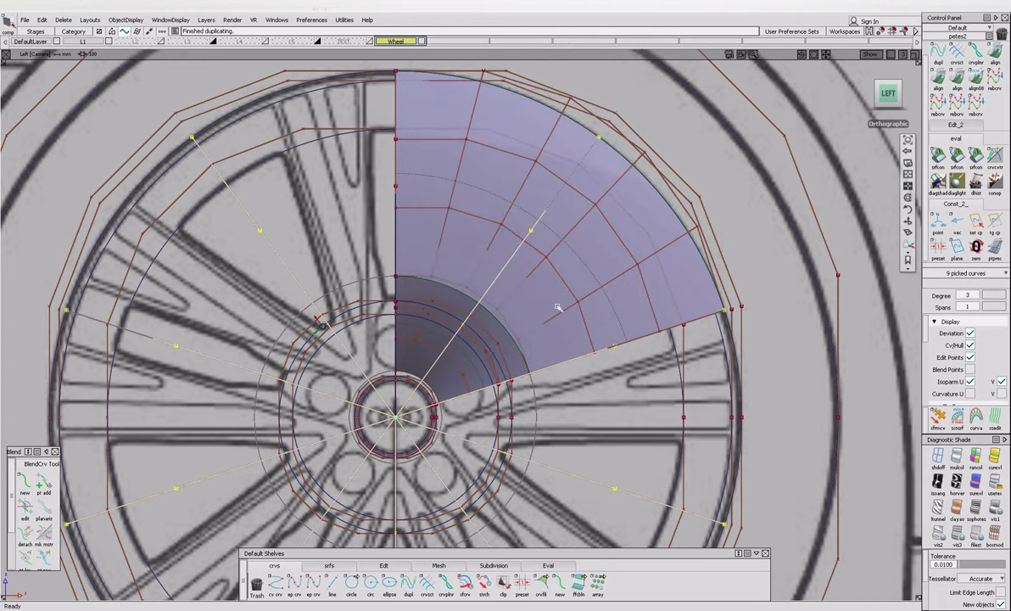
Project the radial line onto the outer and inner sector surfaces and trim both, keeping the wedge beside the vertical centre line.
scroll(319, 385, "down", 2)
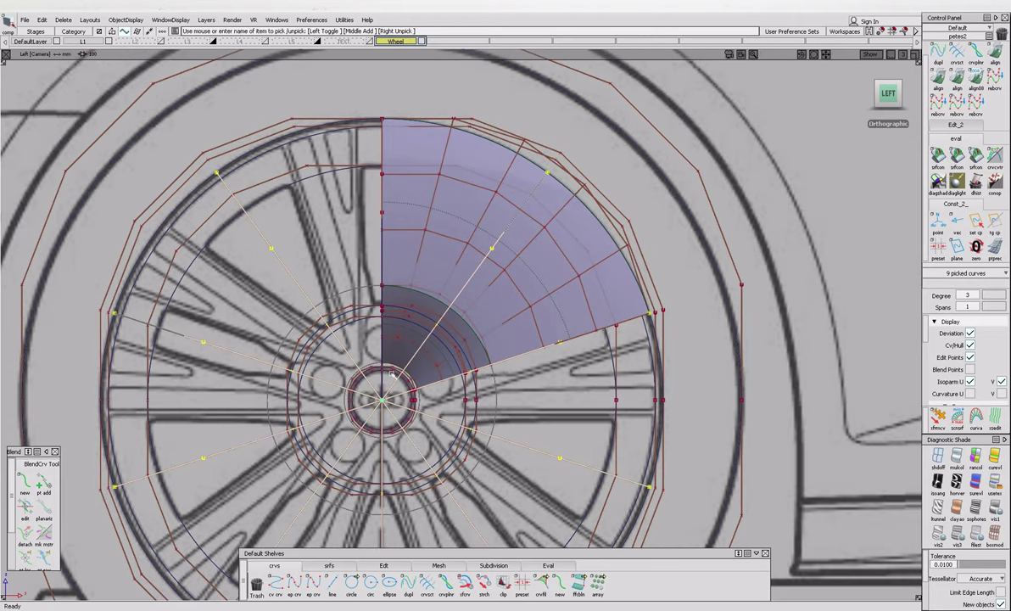
left_click(614, 270)
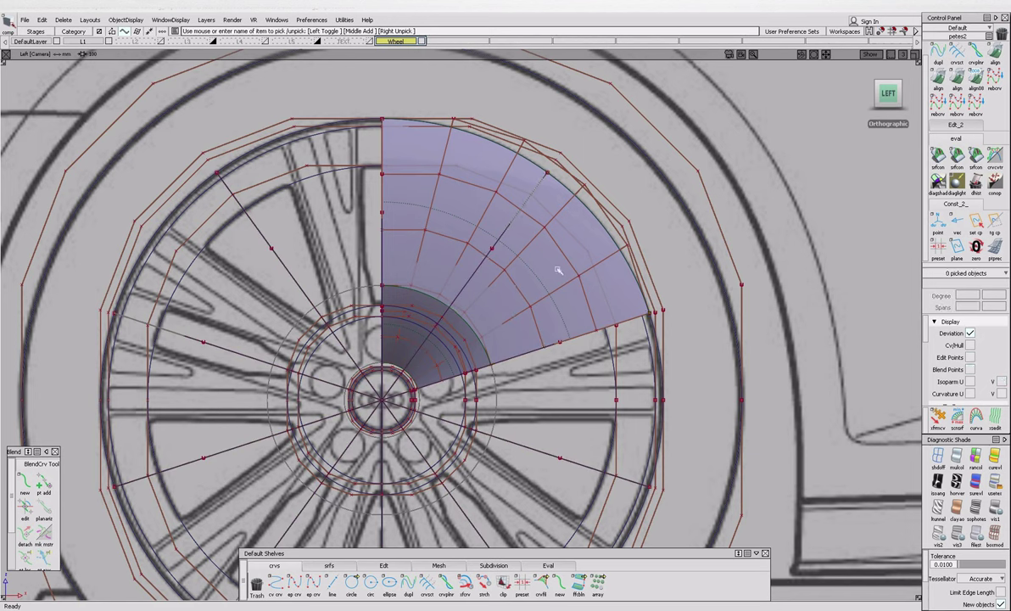
left_click(417, 370)
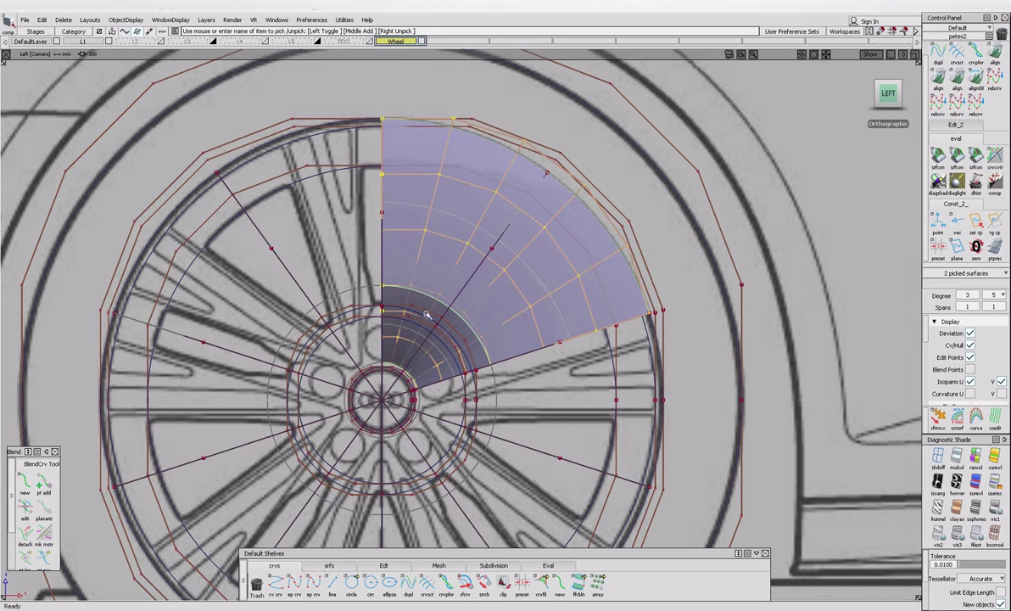
key("Return")
key("t")
key("Return")
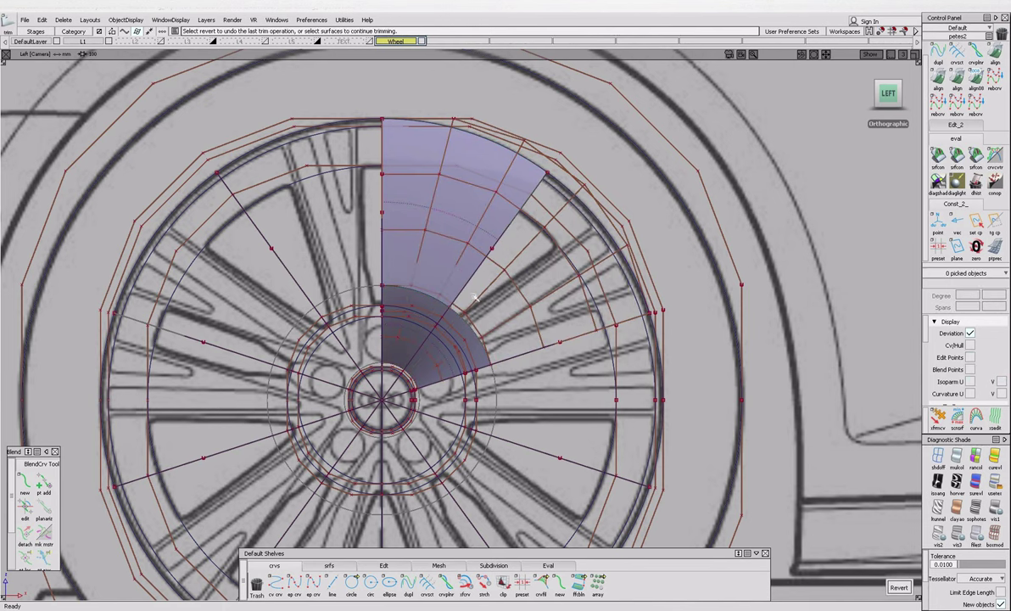
key("t")
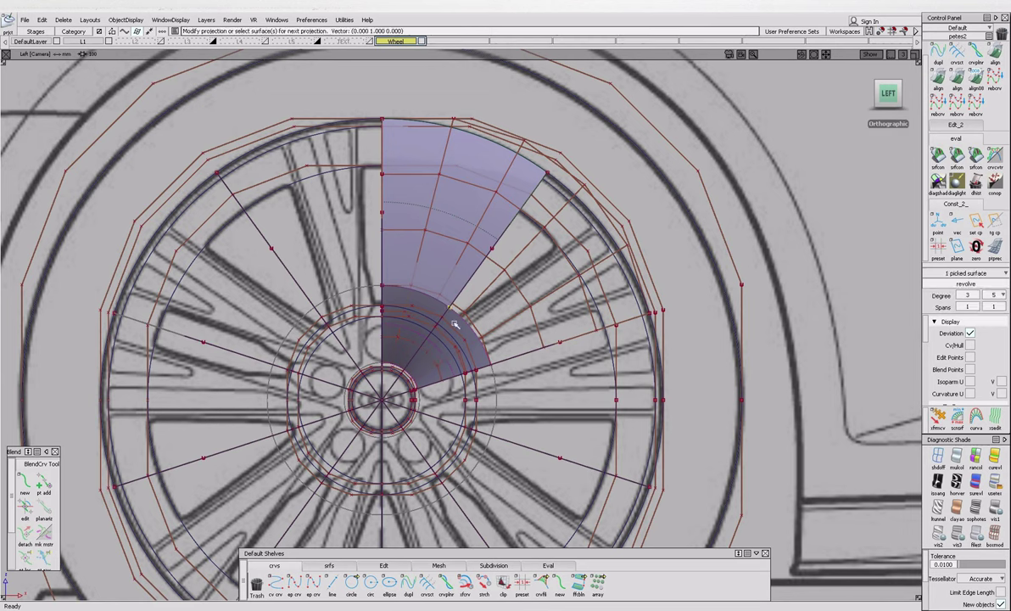
left_click(410, 343)
left_click(849, 588)
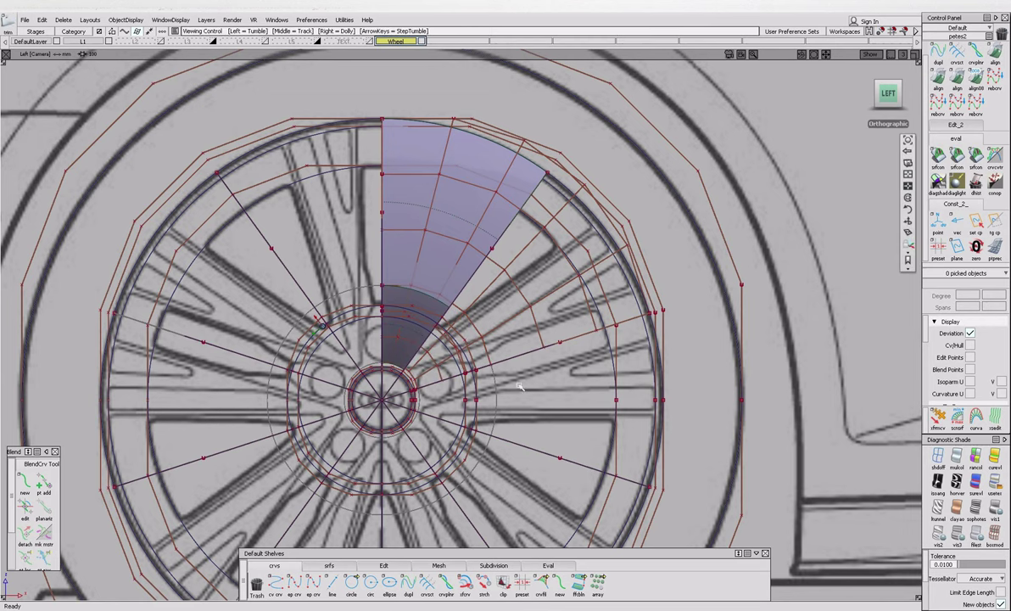
Turn off the trimmed surfaces' CV hull display and clear away the radial lines not bounding the remaining wedge.
scroll(512, 375, "up", 2)
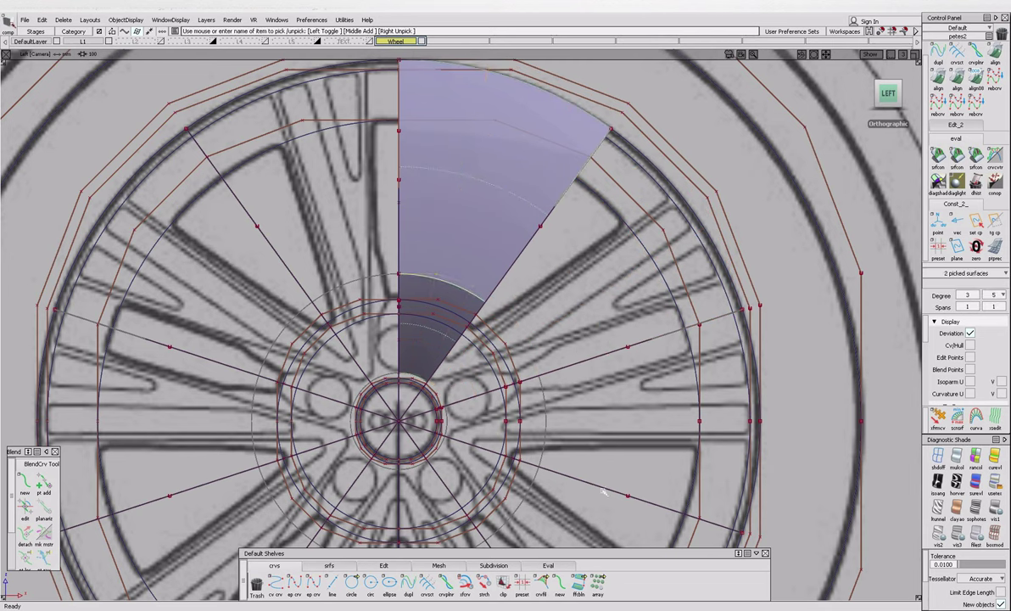
left_click(583, 508)
middle_click_drag(584, 508, 584, 448, "alt+shift")
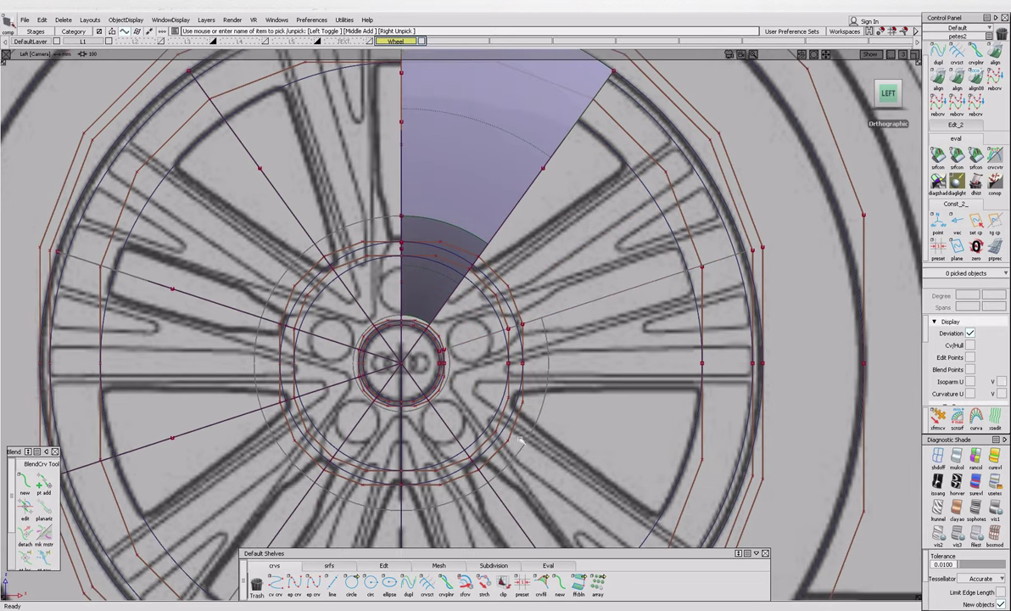
key("ctrl+h")
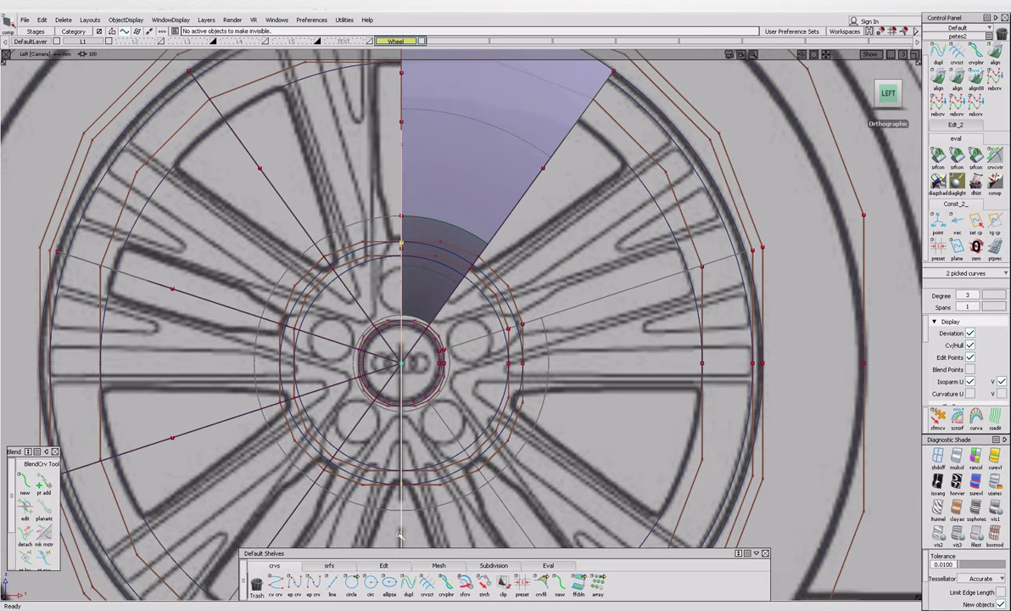
key("F2")
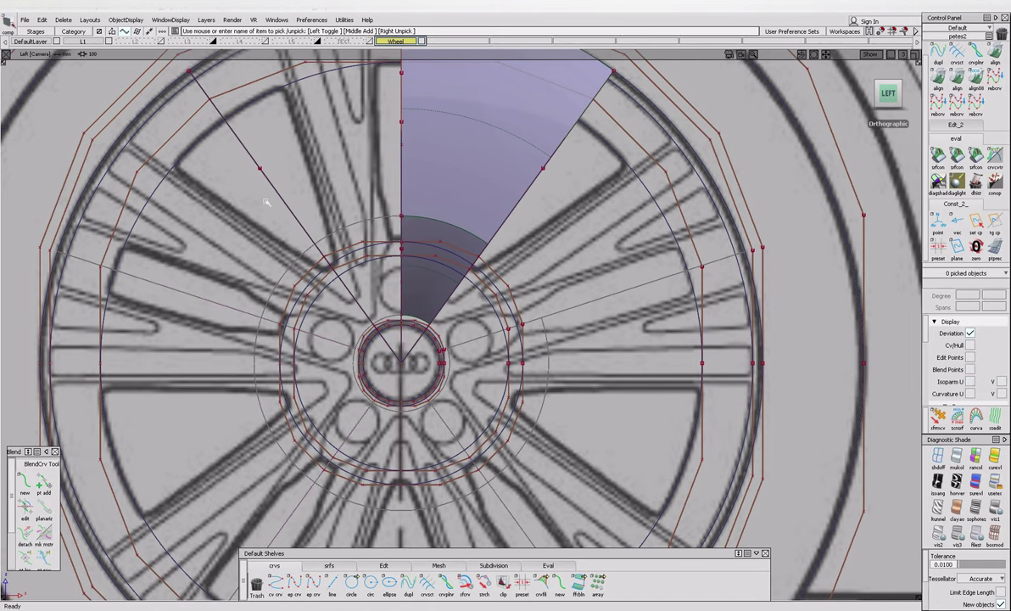
right_click_drag(557, 311, 616, 286, "alt+shift")
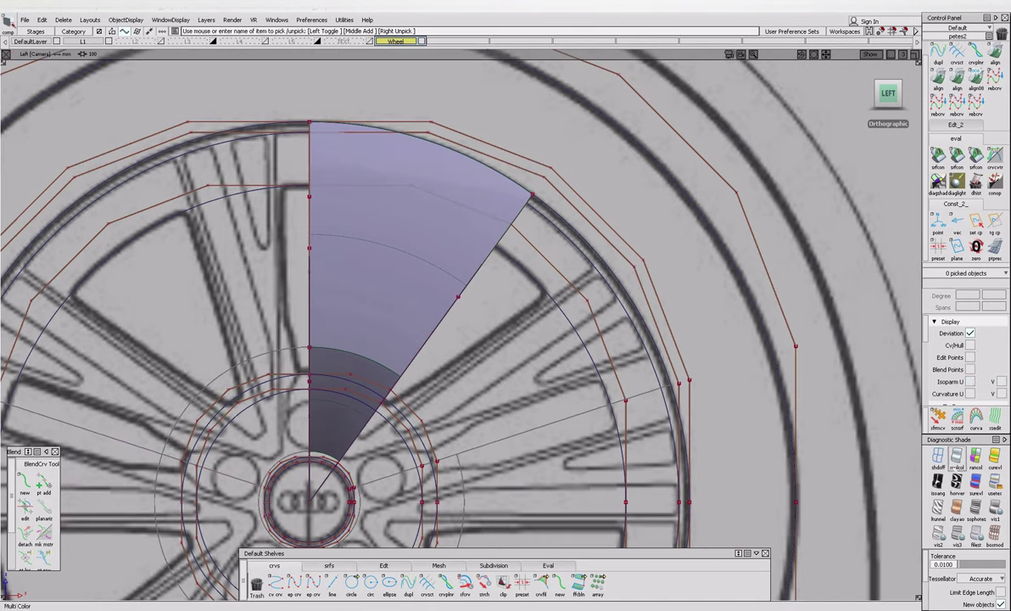
Turn off the surface shading and examine the spoke slots in the reference photo 5-audi-a6-2018-lt-alloy-wheels.jpg.
right_click_drag(475, 218, 425, 208, "alt+shift")
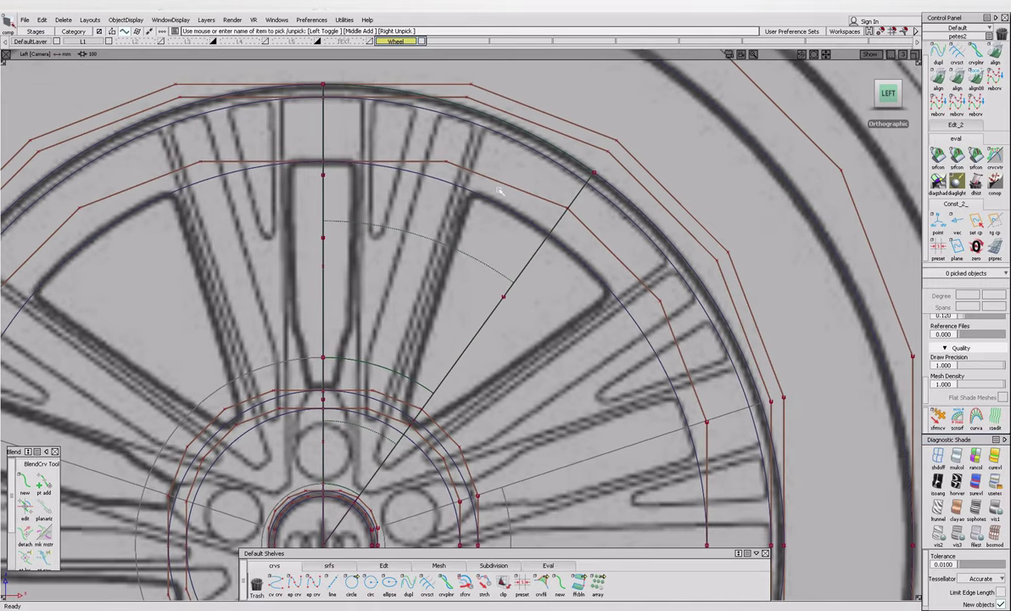
left_click(468, 192)
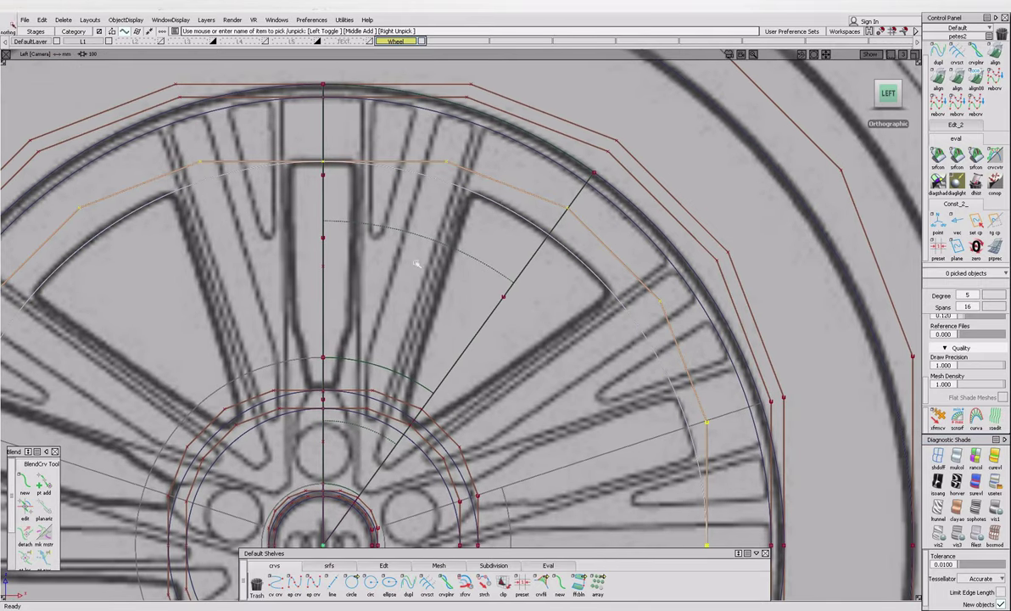
left_click(398, 549)
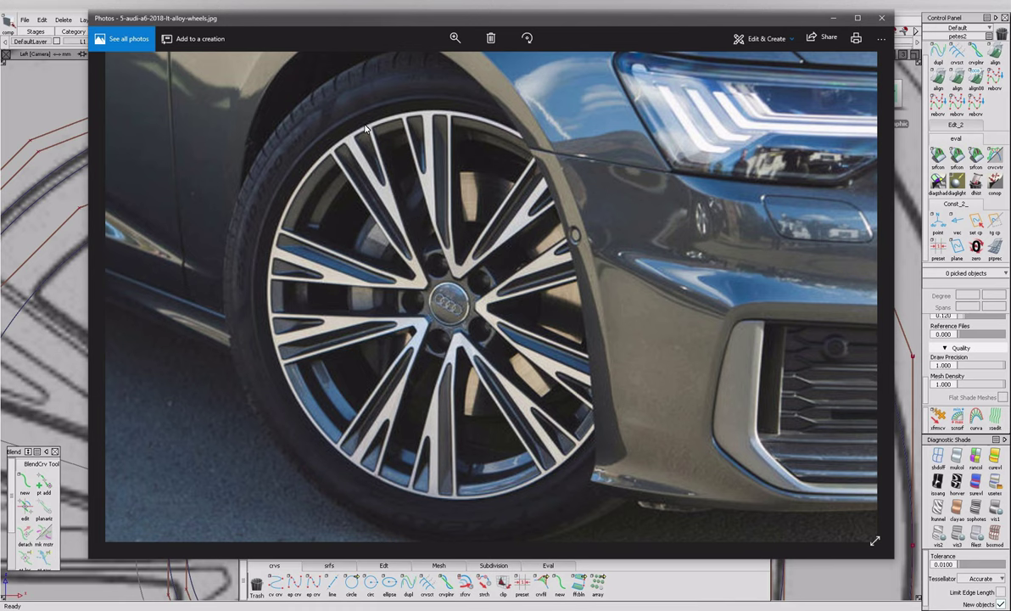
key("alt+Tab")
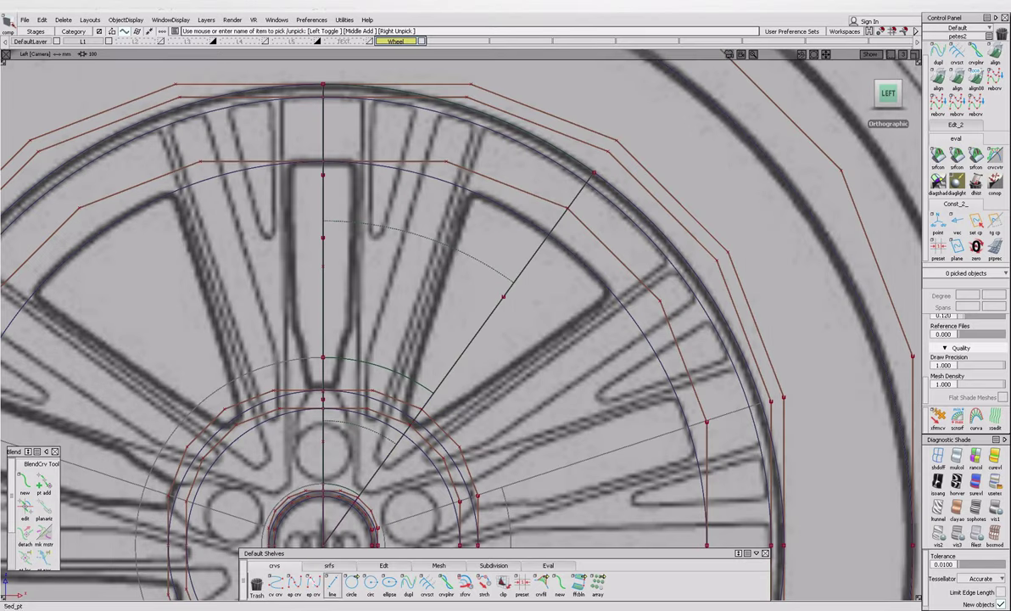
Draw a near-vertical edit-point curve along the inner edge of the triangular slot, from below its tip up to the rim circle.
left_click(293, 582)
left_click(373, 252)
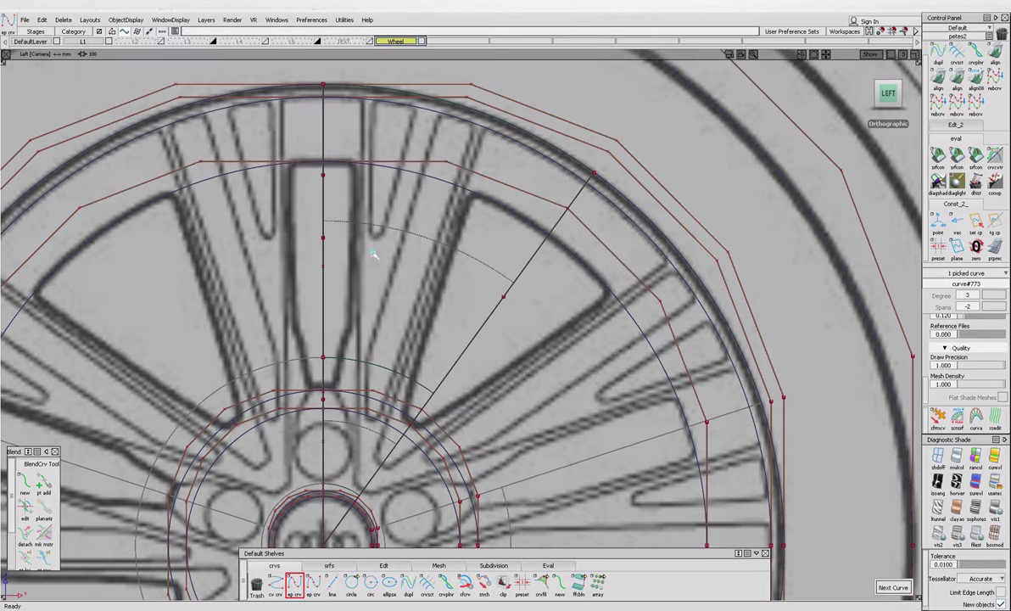
left_click(370, 104)
Project the rim circle along the wheel axis onto the outer wedge surface.
scroll(516, 199, "up", 5)
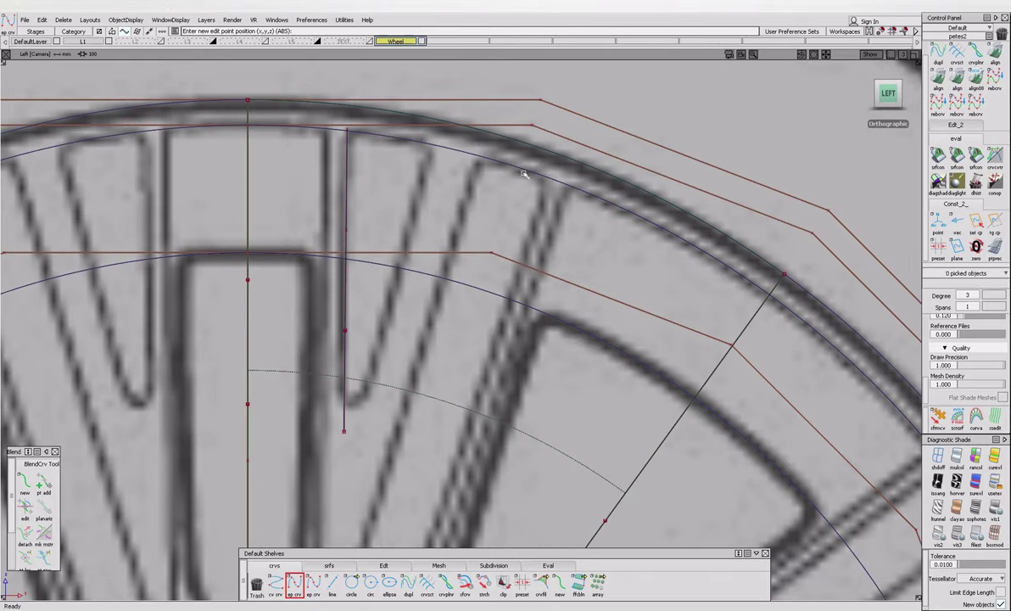
left_click(424, 164)
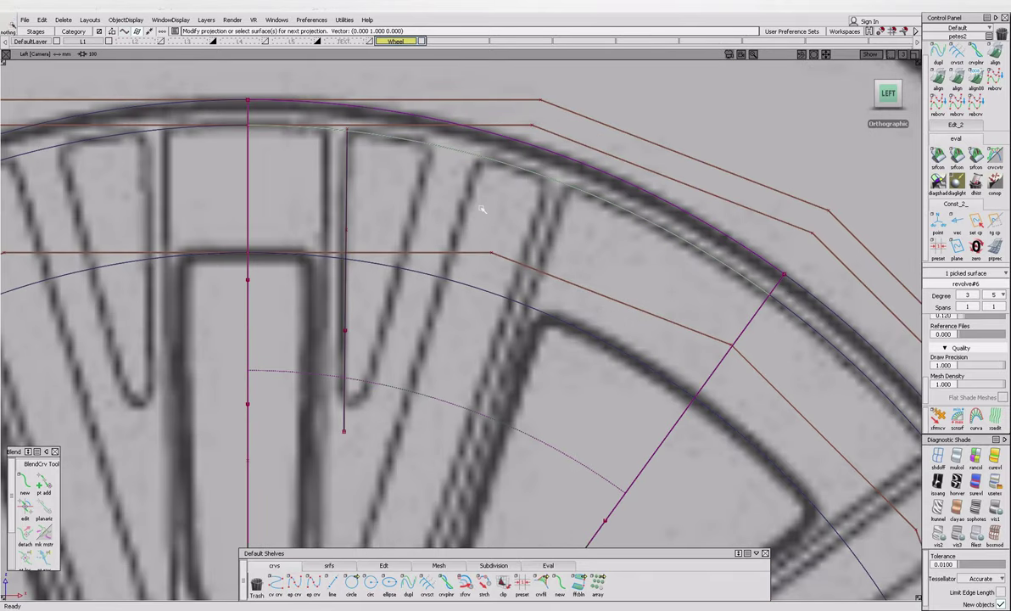
left_click(484, 167)
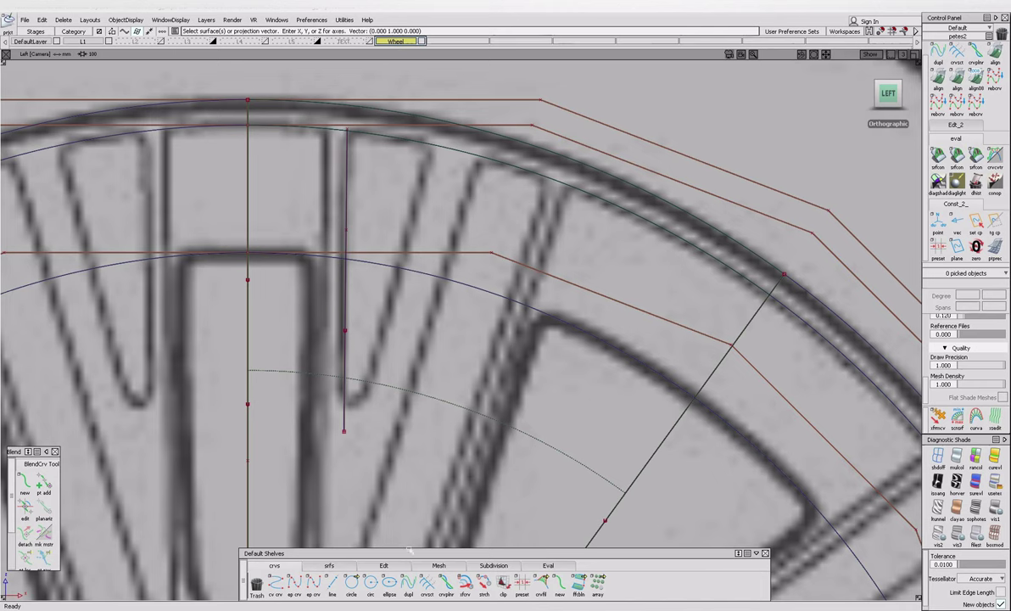
Draw a second edit-point curve from the first slot line's lower end to the triangular slot's outer upper corner.
left_click(329, 565)
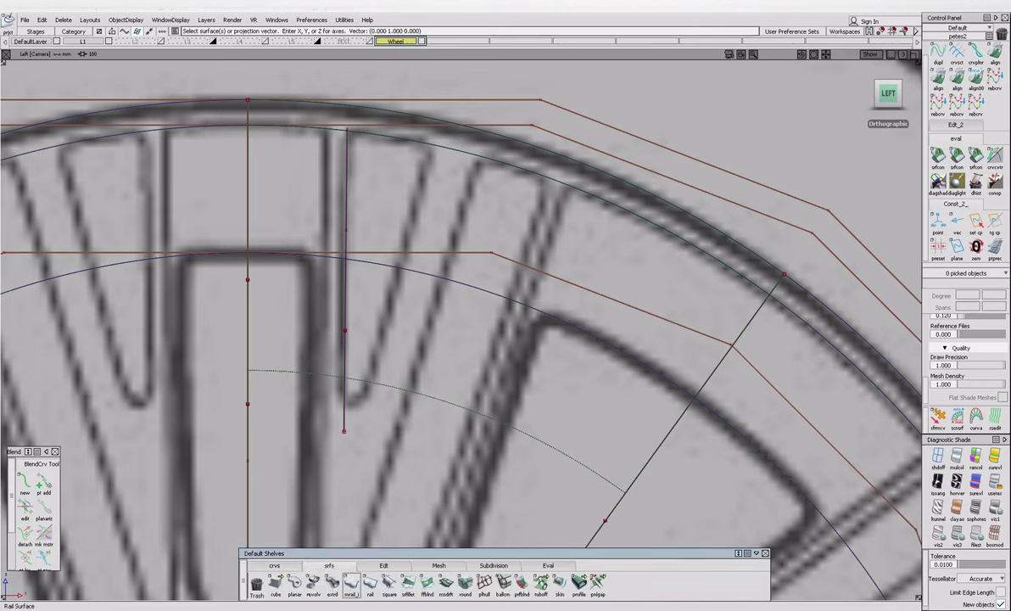
left_click(274, 565)
left_click(293, 584)
left_click(344, 432)
mouse_move(416, 142)
left_mouse_down()
mouse_move(411, 134)
mouse_move(433, 145)
left_mouse_up()
key("Escape")
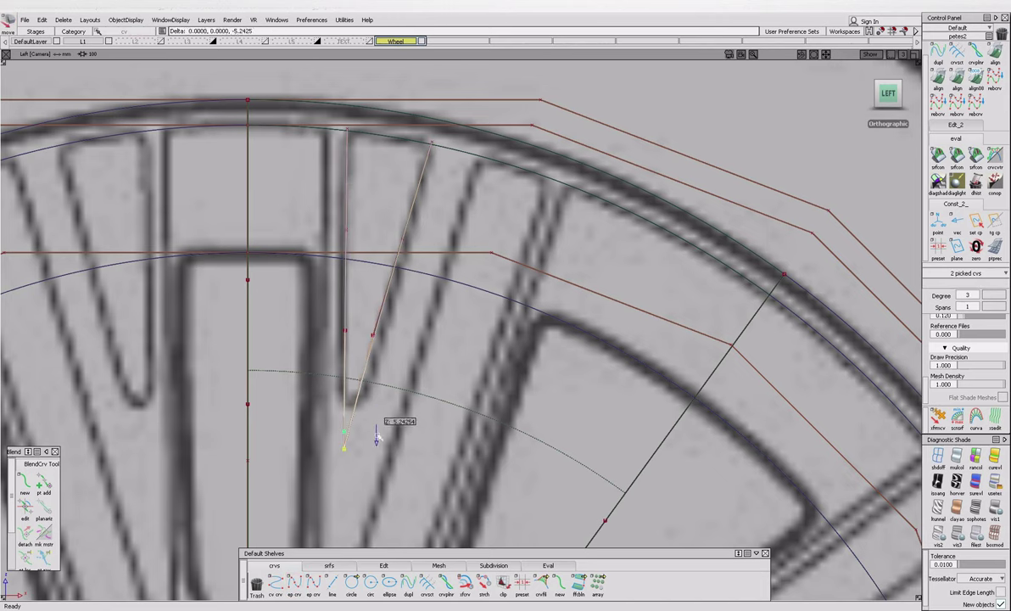
Move the vertical slot line and the shared lower end points so both lines follow the triangular slot in the blueprint.
key("m")
left_click_drag(356, 315, 428, 258)
key("F2")
left_click(349, 309)
key("F9")
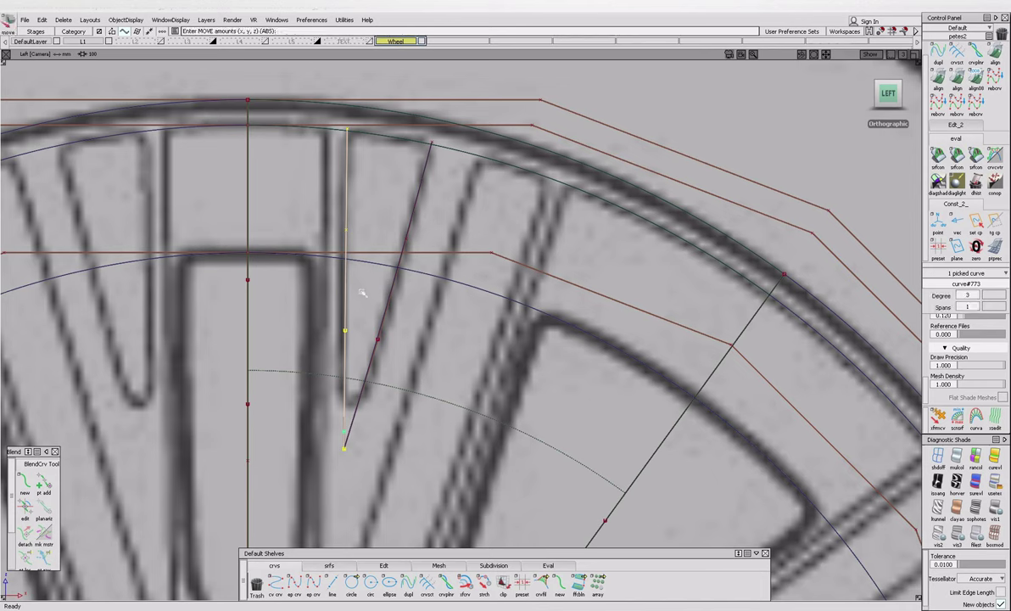
left_click(343, 447)
key("F3")
left_click_drag(336, 434, 365, 449, "shift")
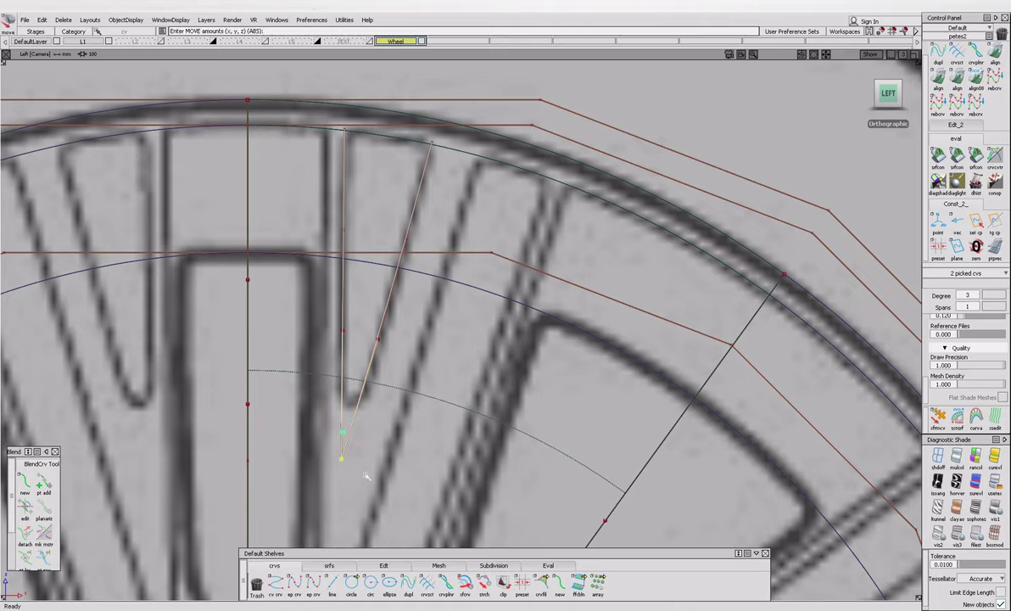
key("F9")
Draw an edit-point curve along the spoke edge beside the triangular slot, from the boundary arc between the wedge surfaces to the rim circle.
scroll(462, 343, "down", 2)
left_click(294, 582)
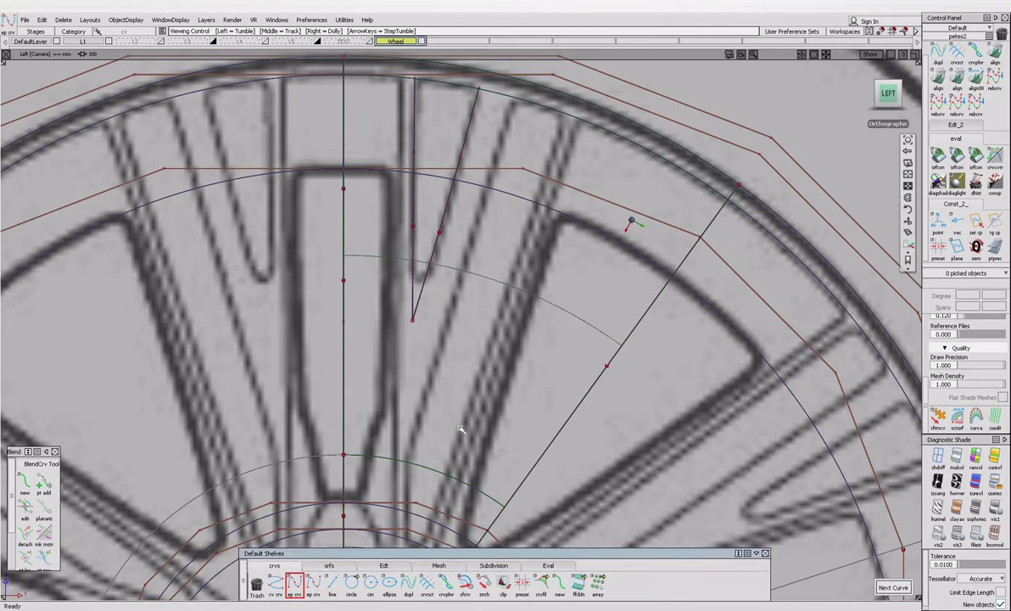
middle_click_drag(428, 455, 374, 436, "alt+shift")
left_click(352, 444)
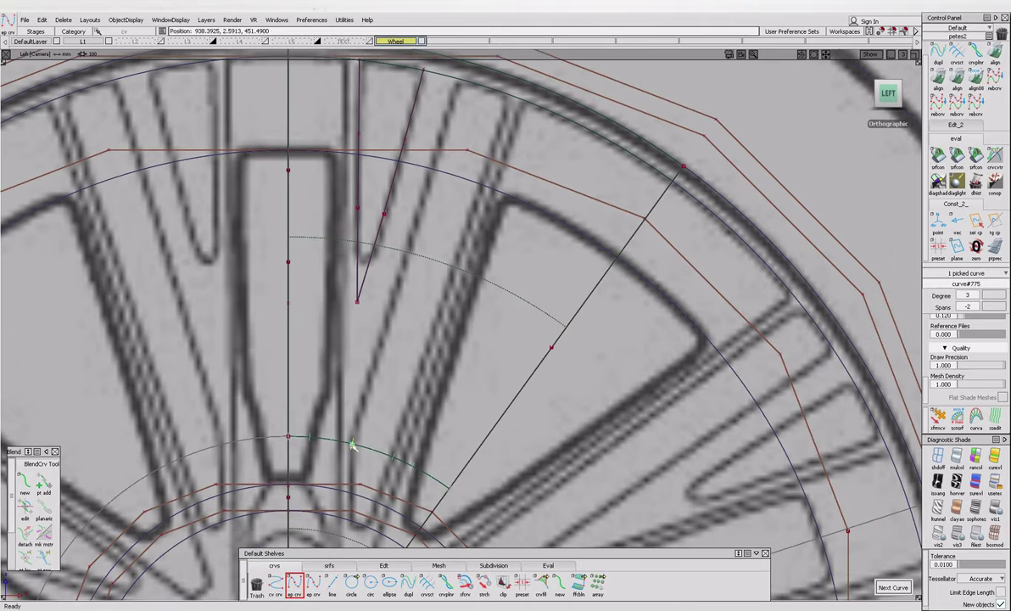
left_click(458, 76)
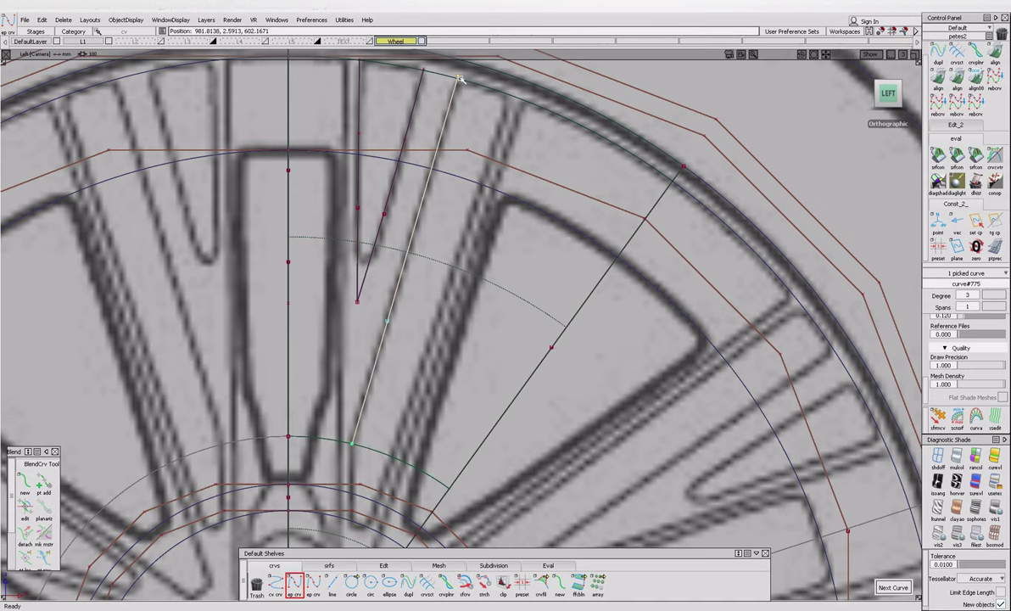
key("F9")
middle_click_drag(384, 489, 384, 443, "alt+shift")
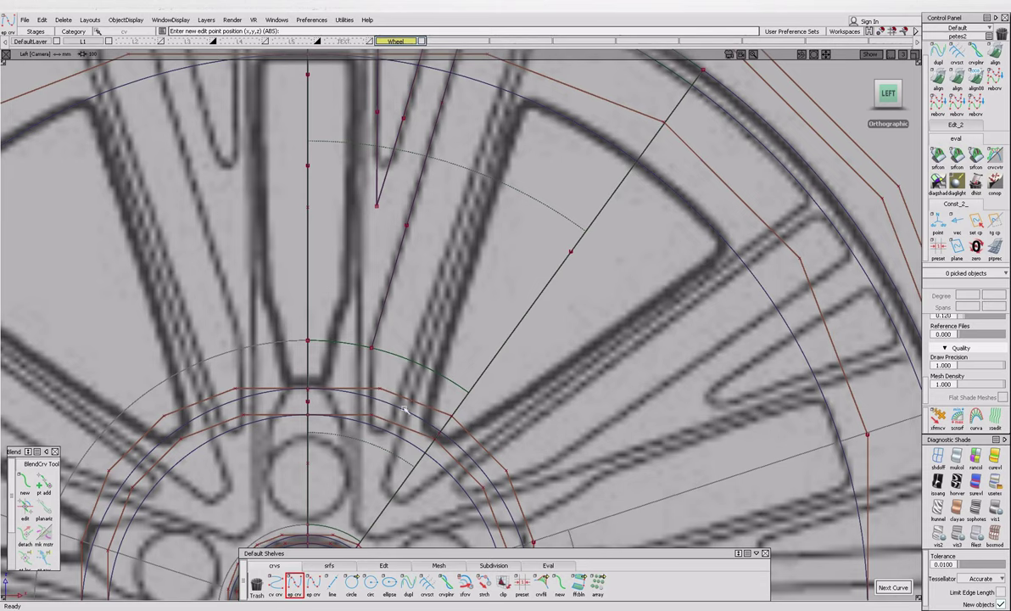
Draw an edit-point curve along the next spoke line beside the long slot, from the hub area up to the rim circle.
middle_click_drag(322, 448, 338, 413, "alt+shift")
left_click(378, 416)
left_click(417, 398)
left_click(294, 584)
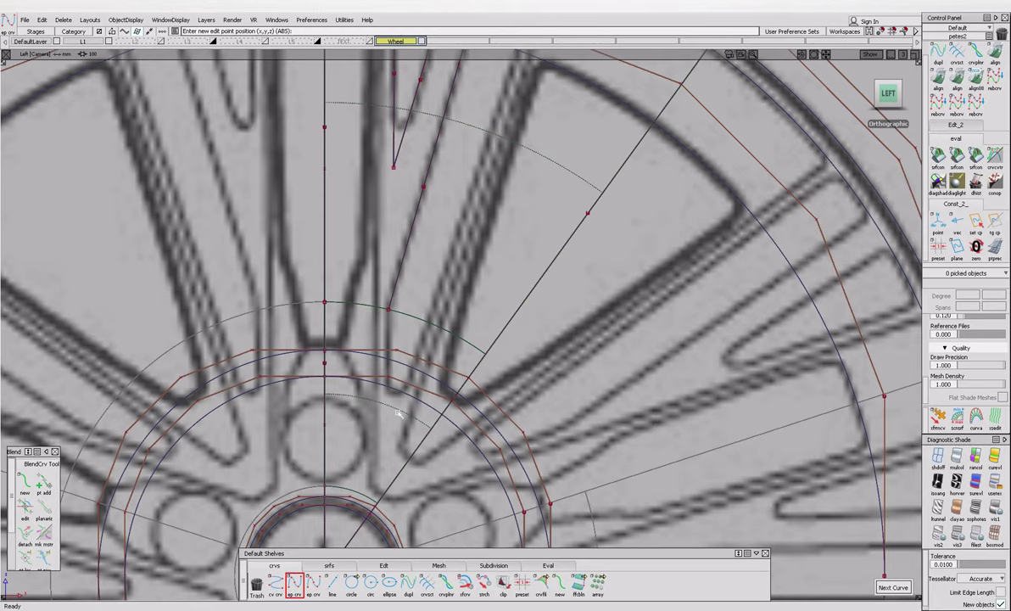
left_click(398, 412)
middle_click_drag(475, 195, 329, 408, "alt+shift")
left_click(401, 174)
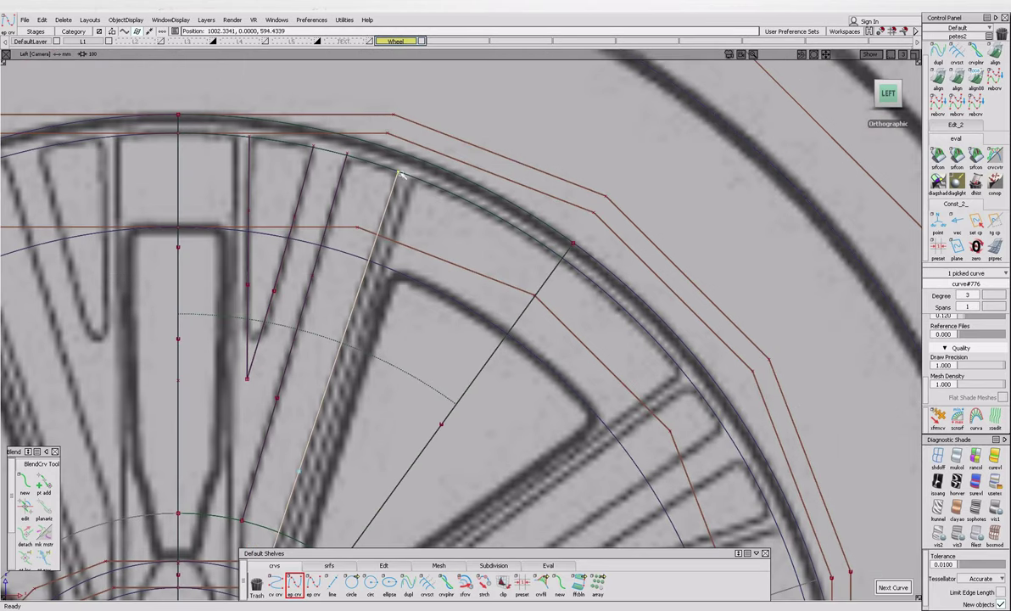
Stretch the lower end of the new spoke line further towards the hub, following the blueprint line.
middle_click_drag(463, 280, 522, 95, "alt+shift")
left_click(483, 584)
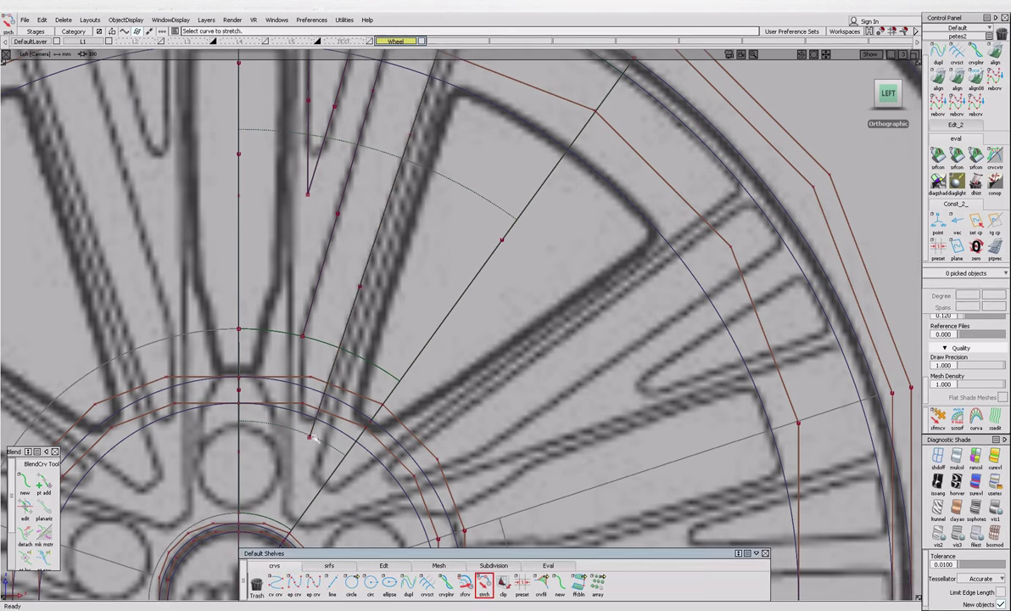
left_click(315, 431)
left_click(310, 437)
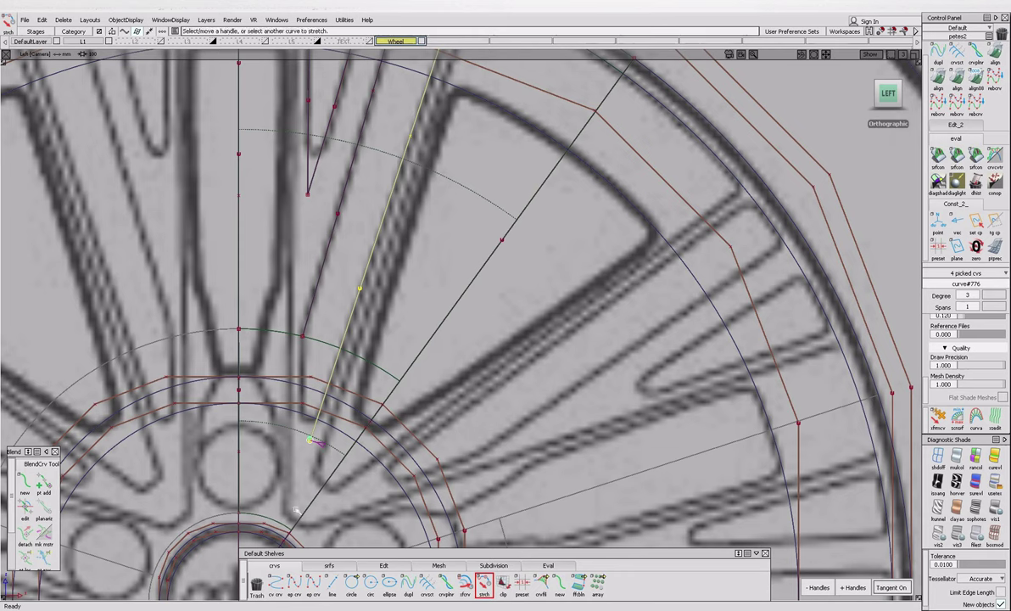
key("Escape")
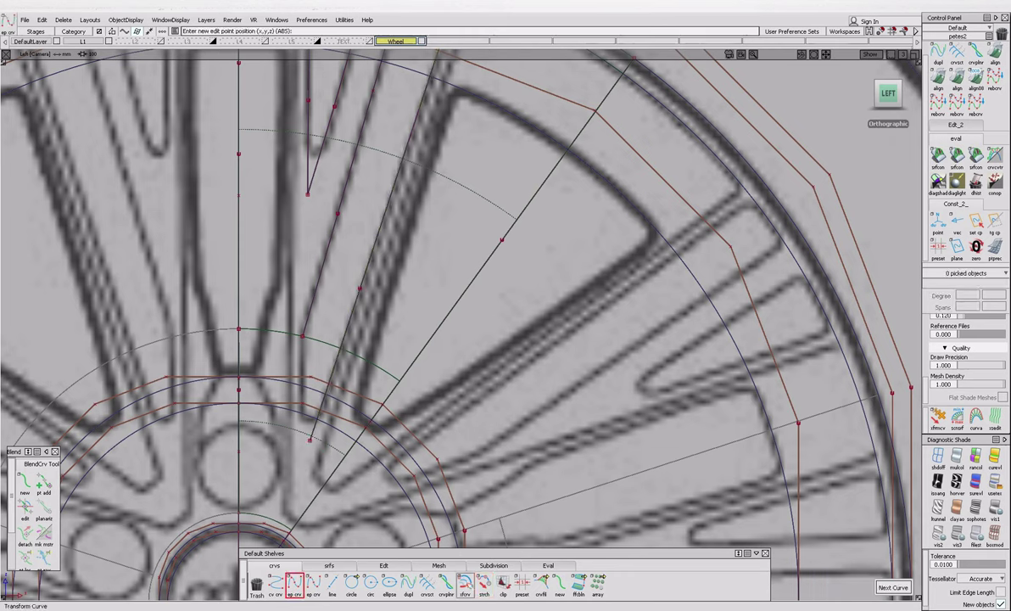
left_click(483, 583)
left_click(312, 439)
left_click_drag(301, 467, 298, 476)
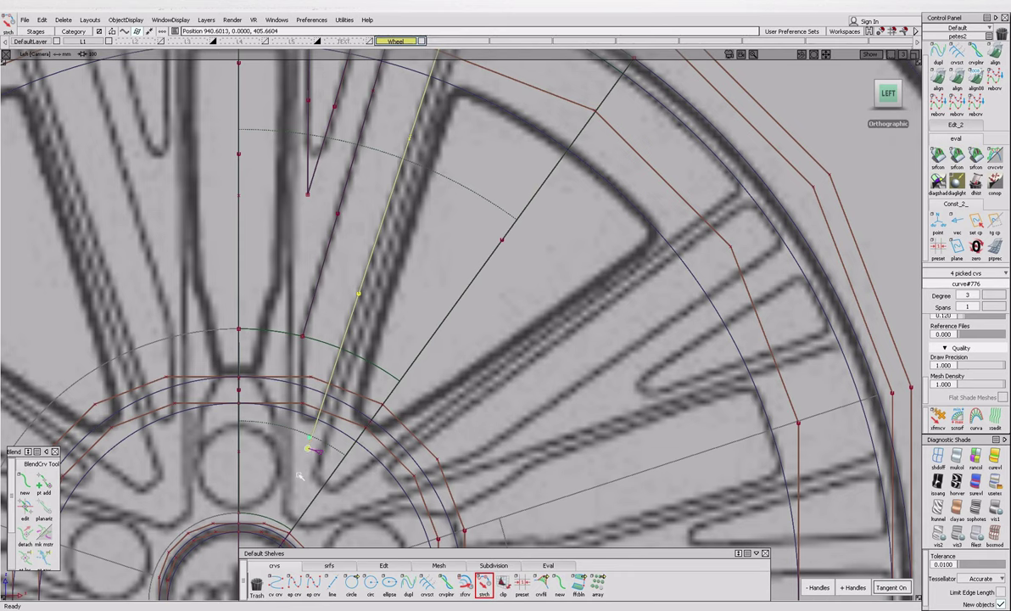
key("Escape")
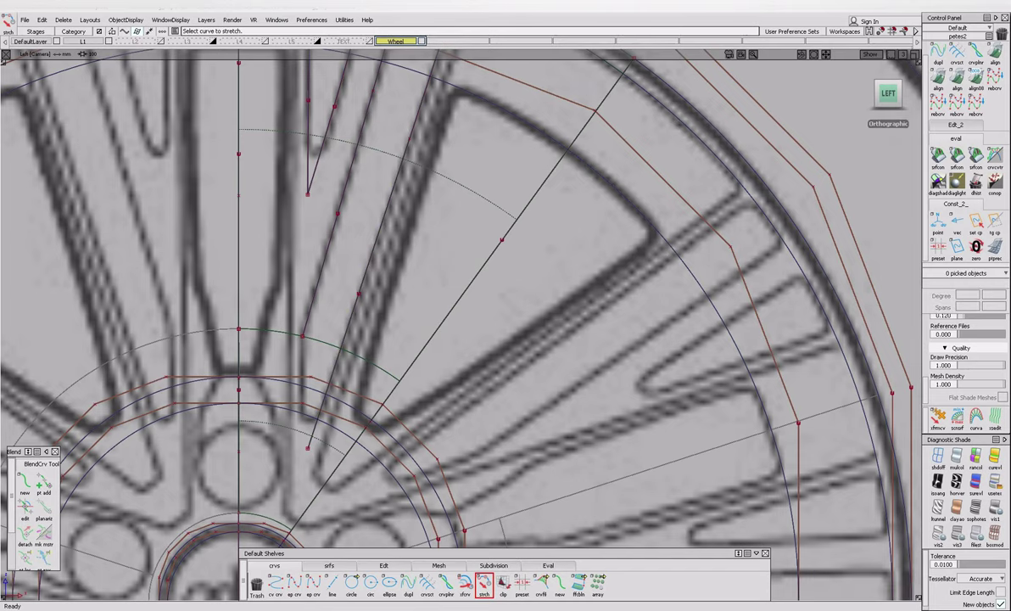
Check the wheel photo, and draw a short edit-point curve joining the slot edge at the boundary arc to the spoke line's lower end.
left_click(427, 566)
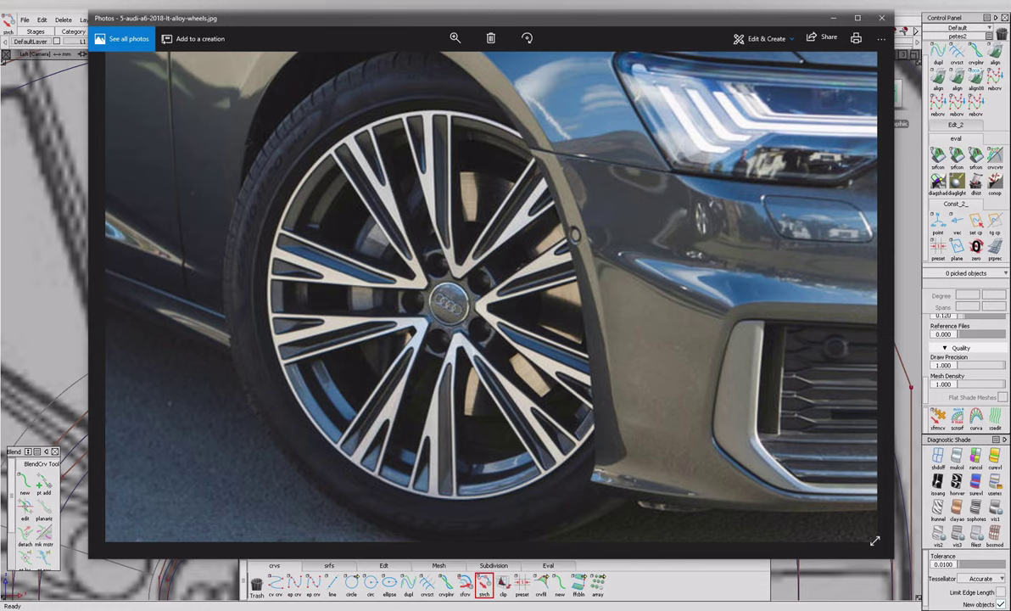
key("alt+Tab")
left_click(294, 583)
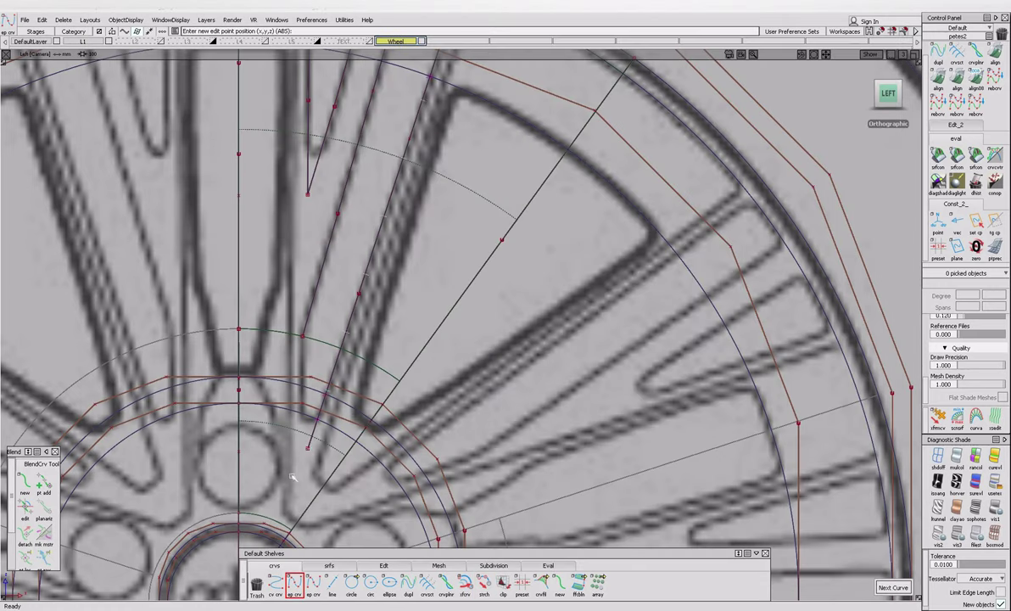
left_click(303, 337)
left_click(307, 447)
key("Escape")
Stretch the lower ends of the short curve and the spoke line slightly towards the hub so they meet at the slot tip.
left_click(483, 583)
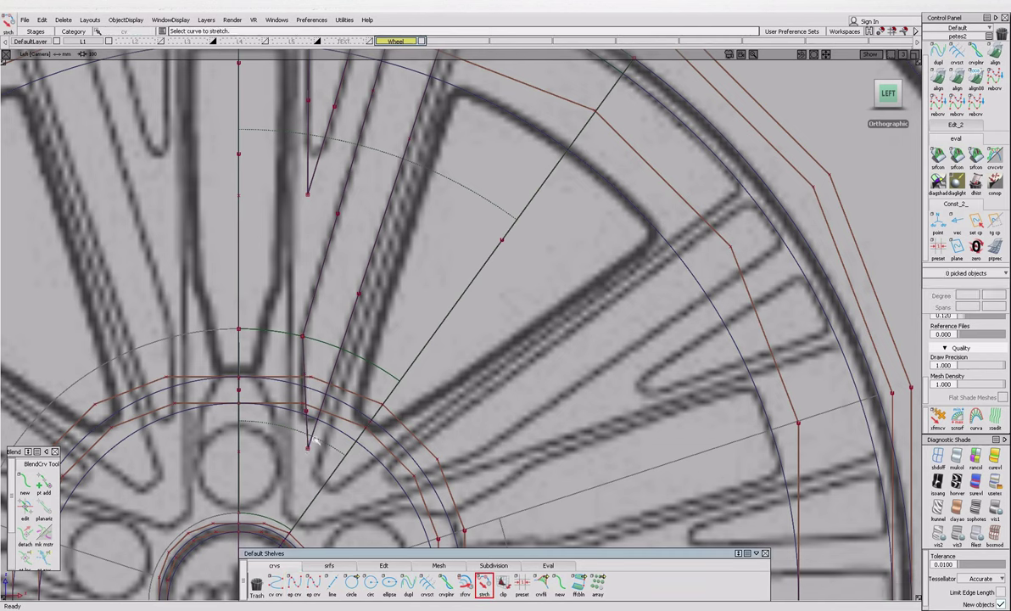
left_click(312, 440)
left_click(310, 440)
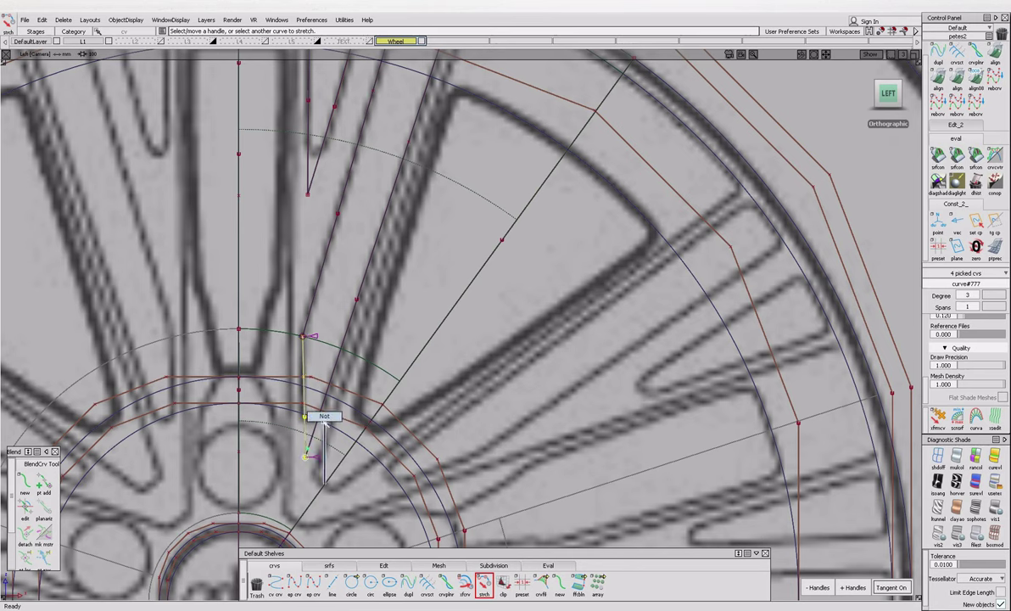
key("F12")
scroll(325, 429, "down", 5)
scroll(362, 390, "up", 5)
key("shift+alt")
middle_click_drag(437, 367, 349, 332, "alt+shift")
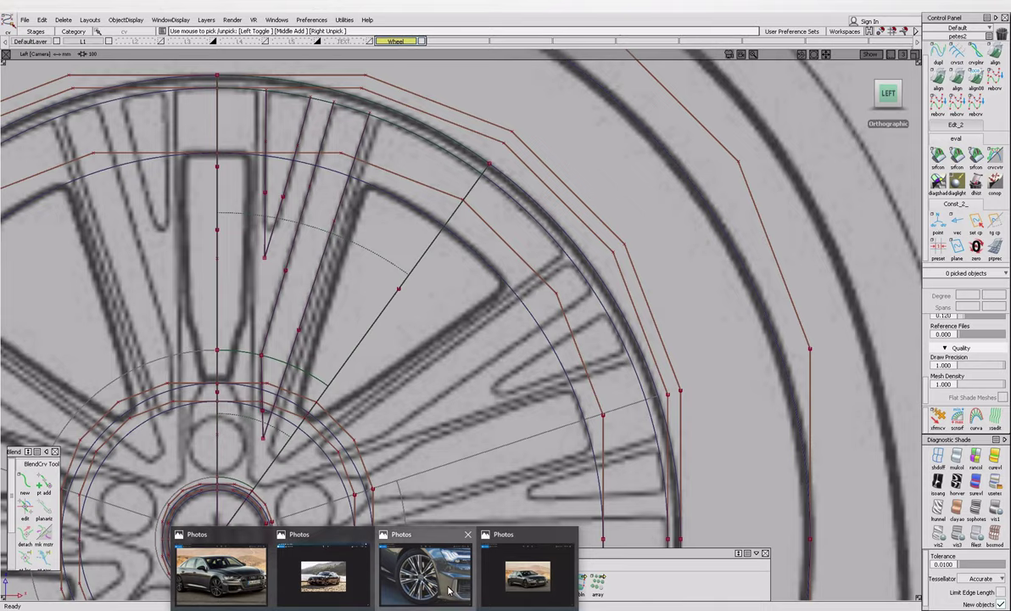
Check the wheel photo, and duplicate the innermost circle around the bolt holes, scaling the copy down to just below the slot tip.
left_click(396, 534)
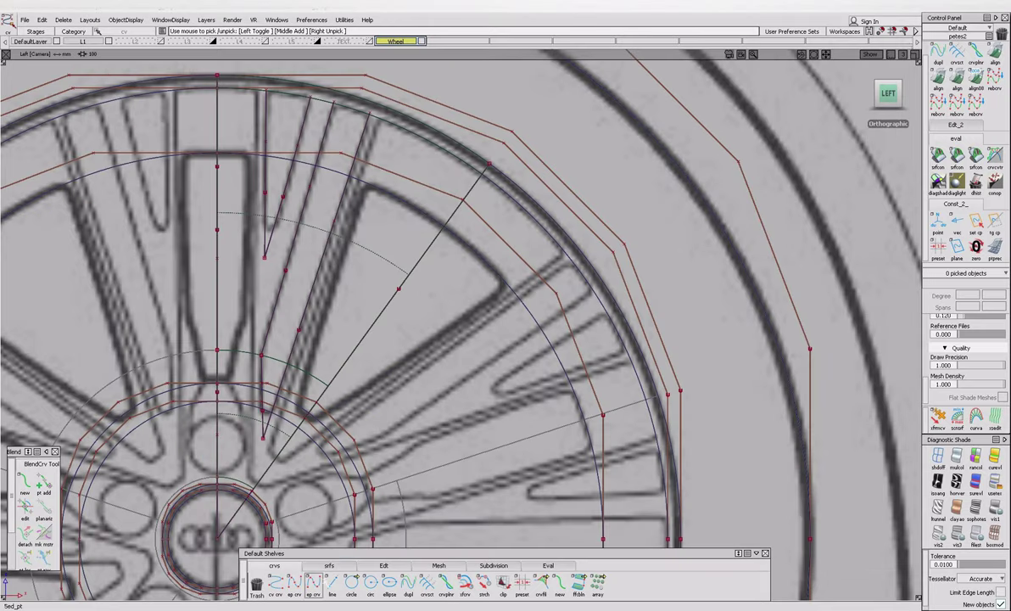
left_click(294, 581)
middle_click_drag(311, 453, 348, 410, "alt+shift")
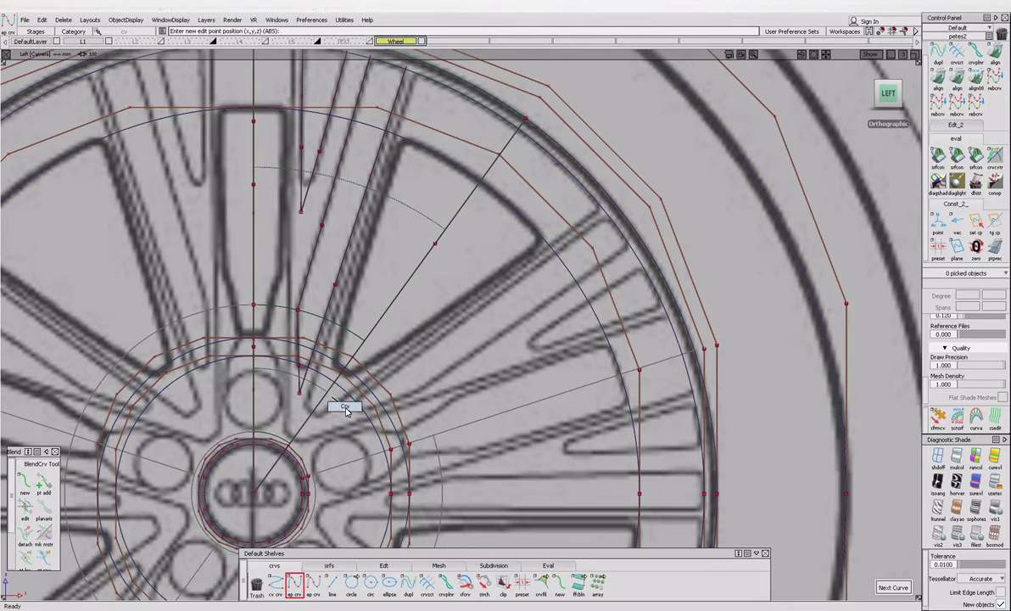
left_click(346, 410)
scroll(283, 459, "up", 2)
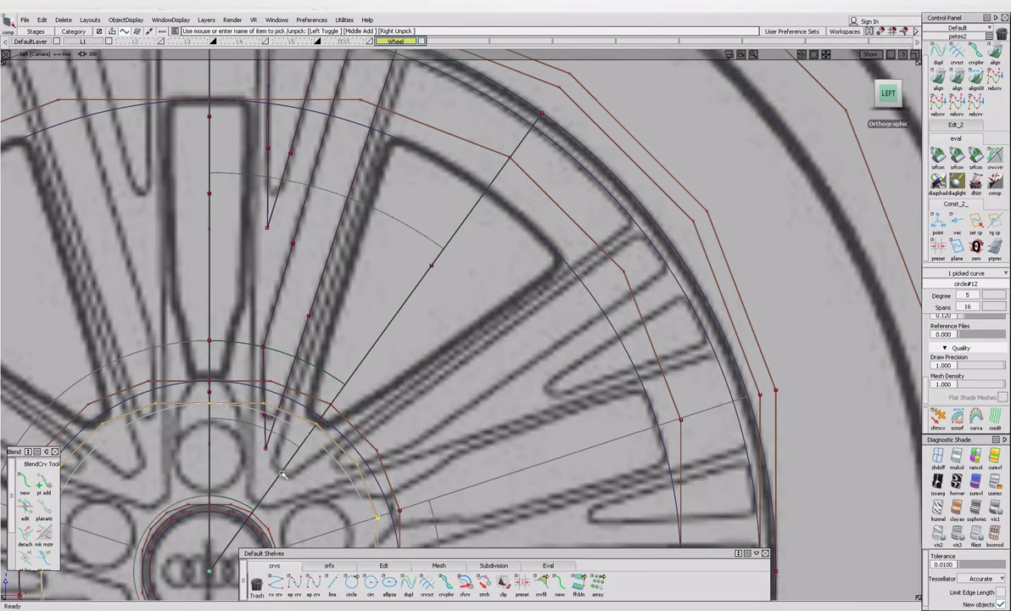
key("ctrl+v")
middle_click_drag(262, 518, 296, 473, "alt+shift")
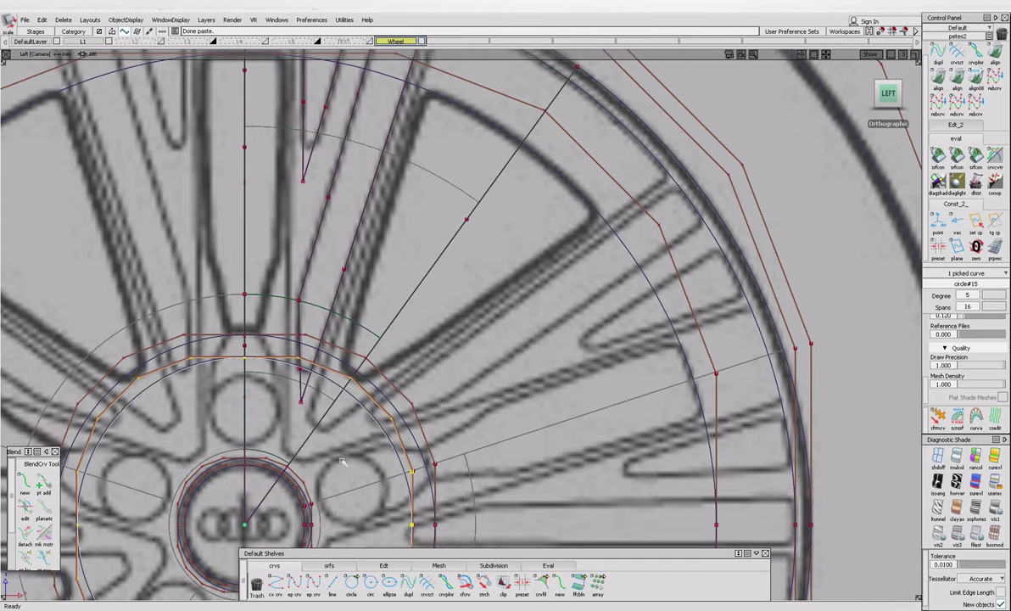
left_click_drag(296, 472, 273, 478)
key("ctrl+shift+n")
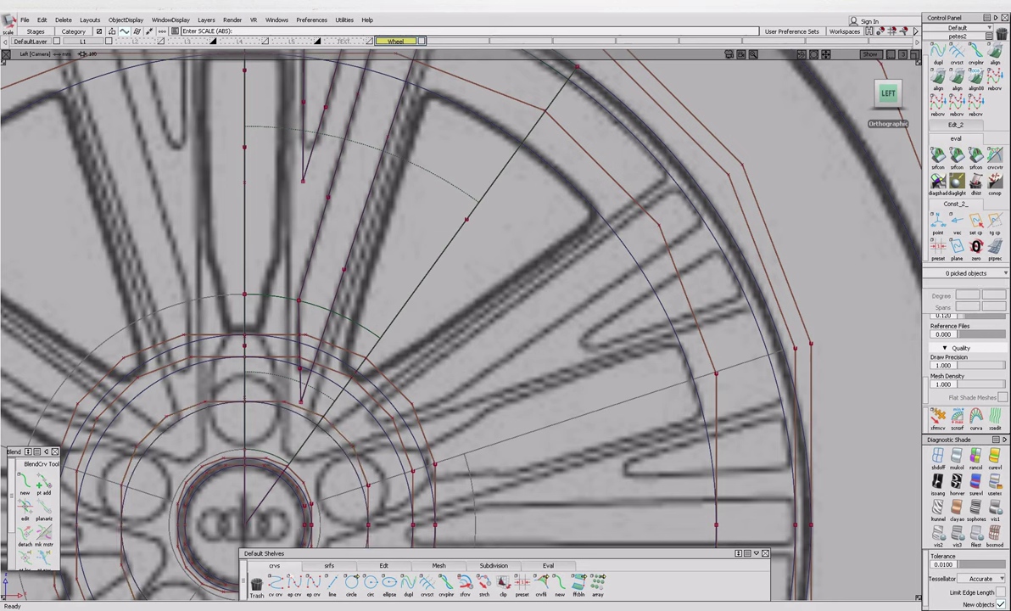
Draw an edit-point curve along the outer spoke edge beside the large opening, from the scaled-down circle to the rim circle.
left_click(307, 419)
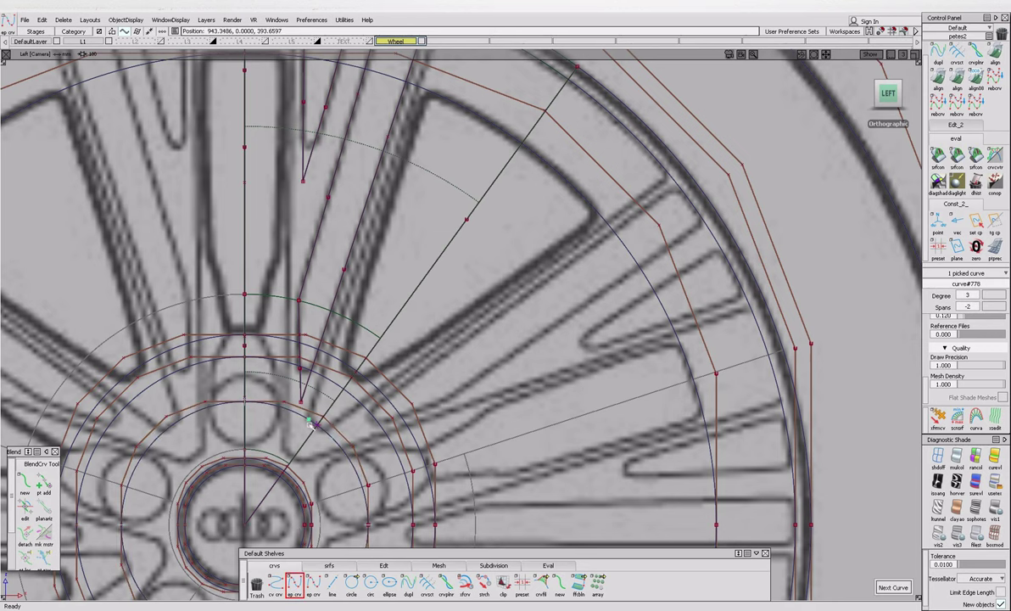
middle_click_drag(398, 255, 325, 416, "alt+shift")
left_click(367, 149)
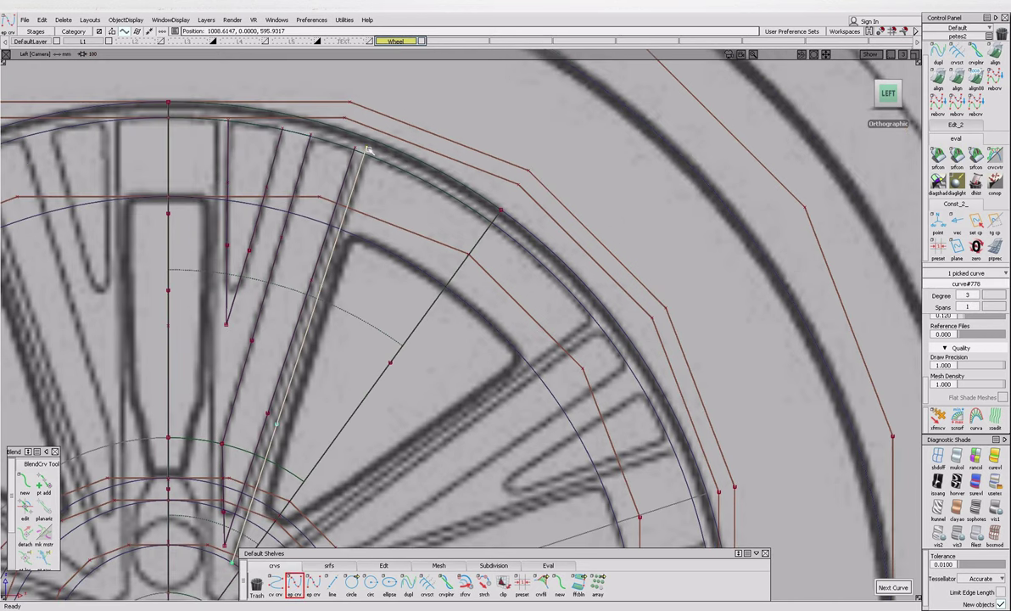
middle_click_drag(350, 365, 377, 302, "alt+shift")
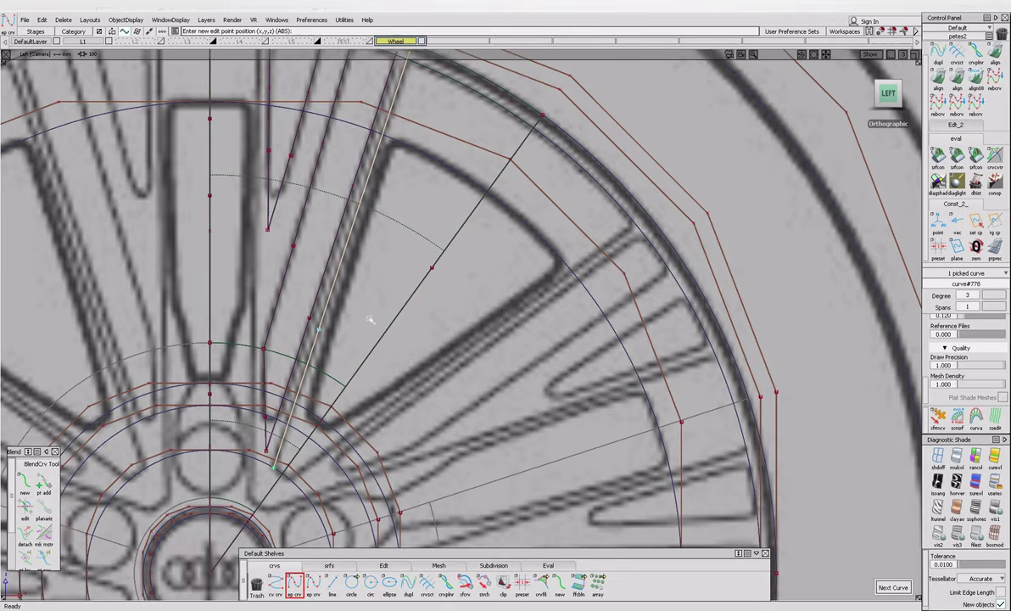
middle_click_drag(250, 435, 266, 451, "alt+shift")
left_click(266, 458)
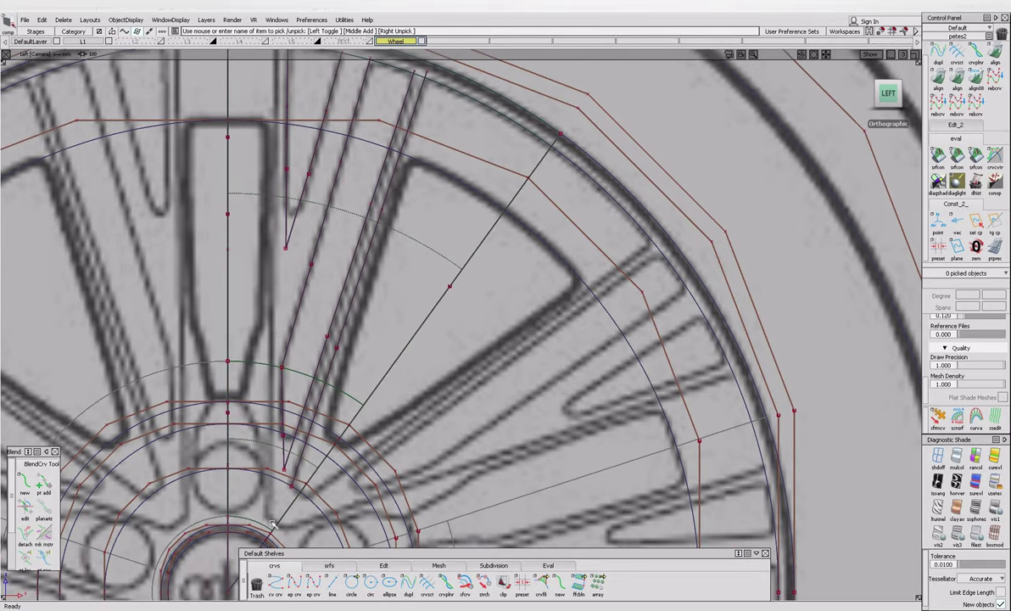
Draw a near-vertical edit-point curve along the spoke edge beside the central opening, from close to the hub up to the rim circle.
left_click(293, 583)
left_click(255, 486)
middle_click_drag(254, 407, 259, 518, "alt+shift")
left_click(283, 150)
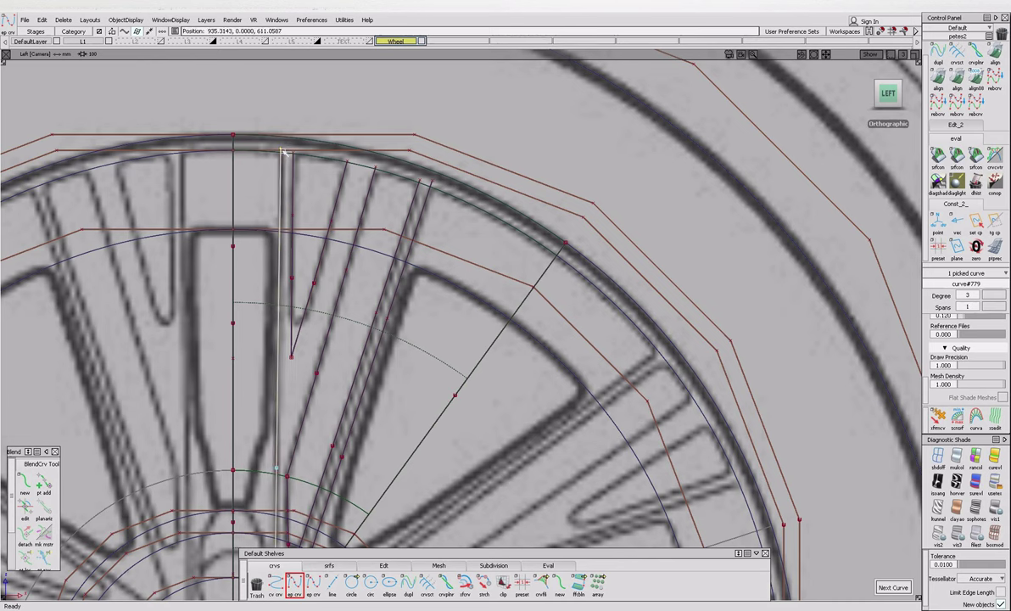
left_click_drag(282, 151, 283, 151)
middle_click_drag(282, 151, 292, 432, "alt+shift")
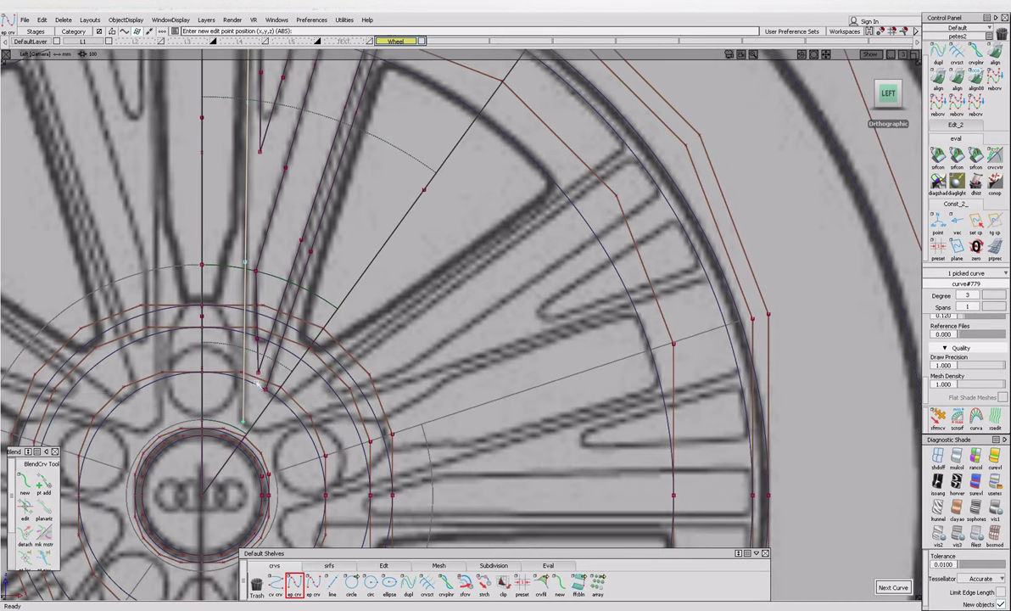
left_click(303, 423)
key("ctrl+c")
key("ctrl+v")
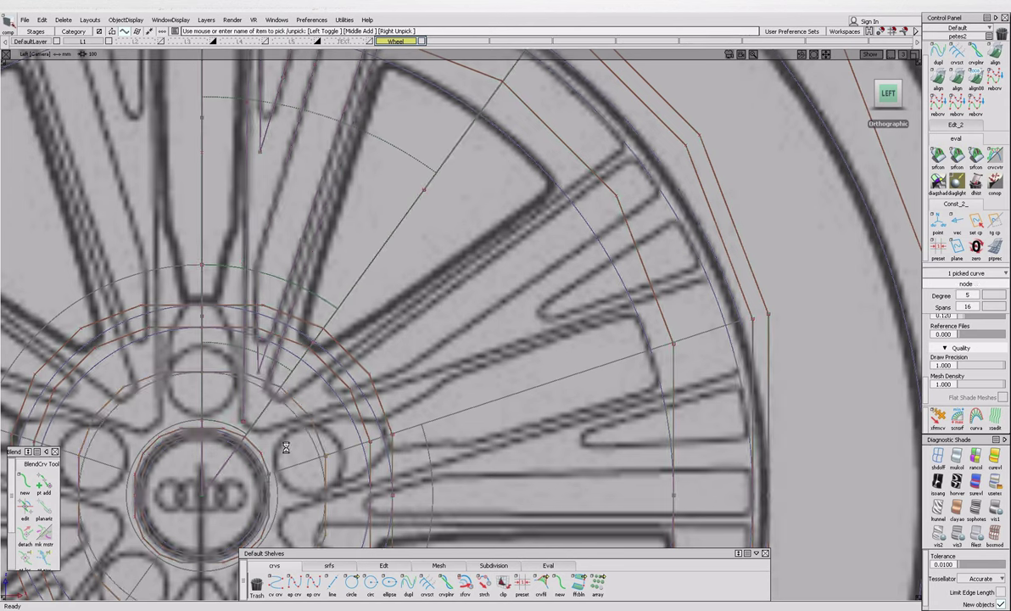
left_click_drag(293, 445, 219, 450)
key("ctrl+z")
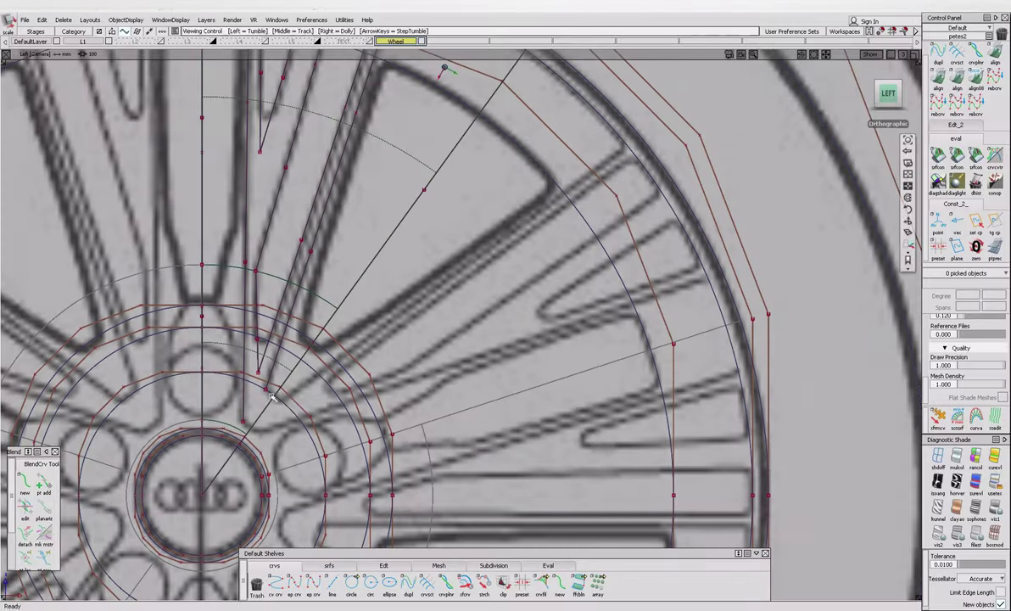
Duplicate the smaller bolt-hole circle and scale the copy down to the vertical spoke line's lower end near the hub.
scroll(256, 373, "up", 2)
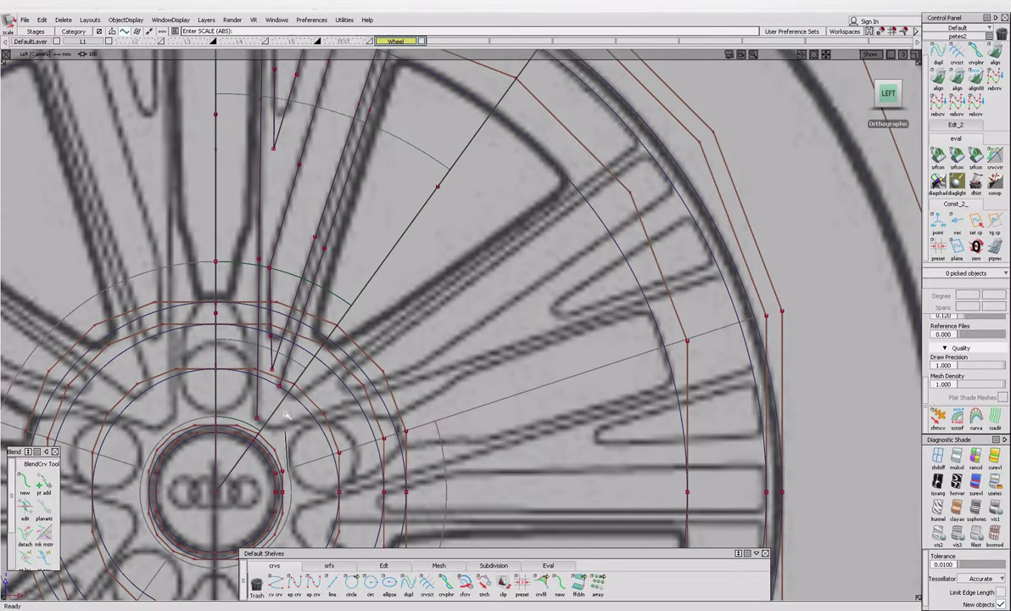
left_click(319, 422)
key("ctrl+v")
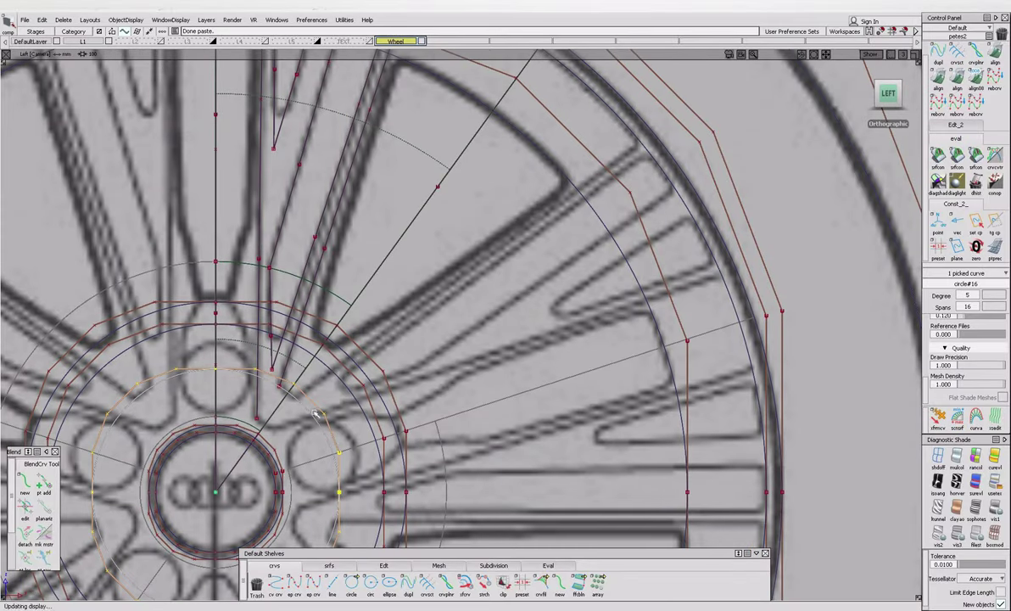
left_click_drag(320, 386, 314, 468)
key("ctrl+shift+n")
key("ctrl+shift+n")
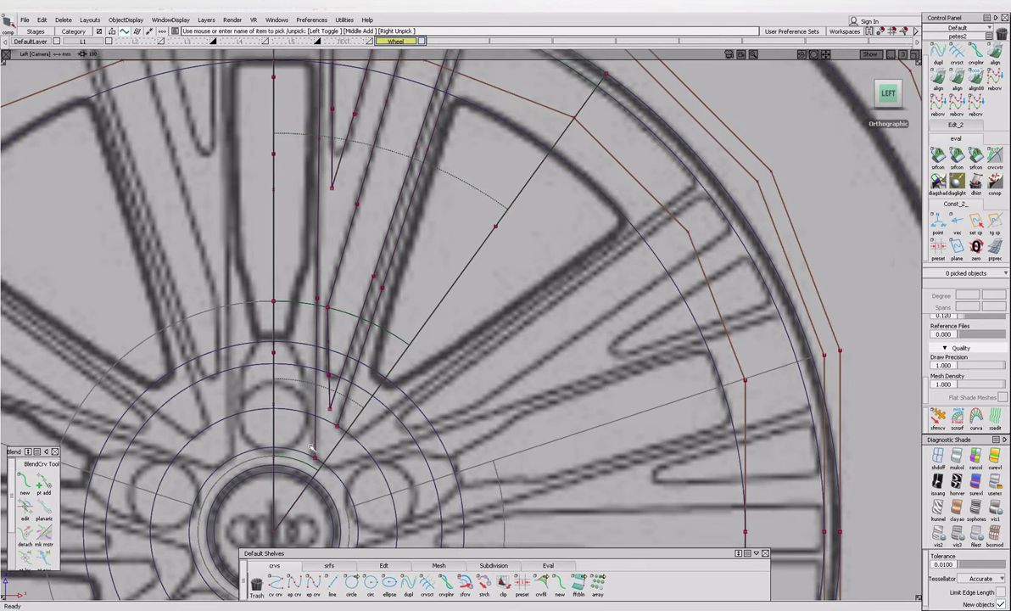
Stretch the lower part of the short slot curve so it lines up with the blueprint and ends at the slot tip.
key("shift+alt")
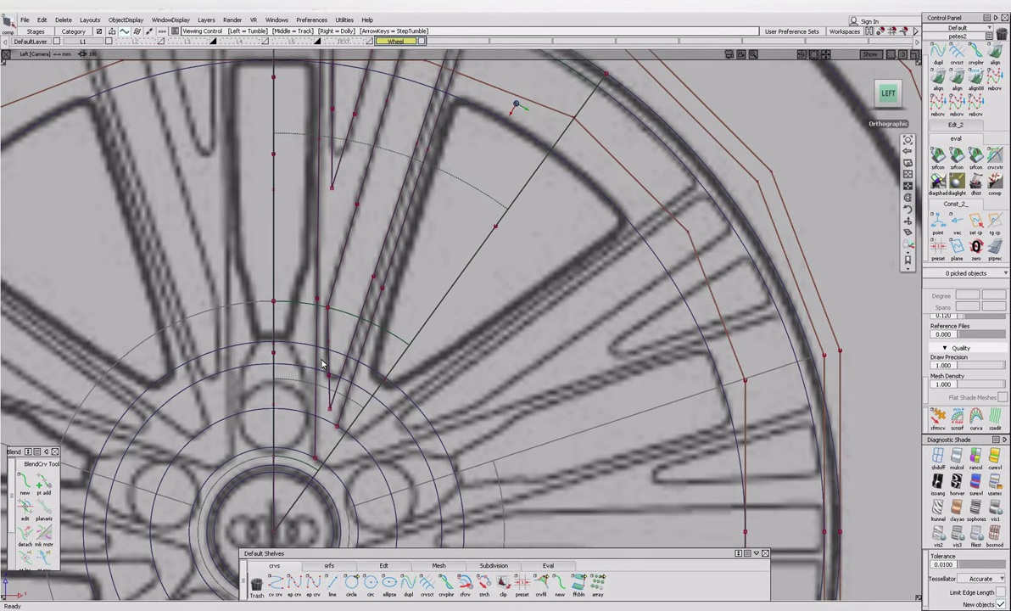
left_click(481, 585)
left_click(330, 393)
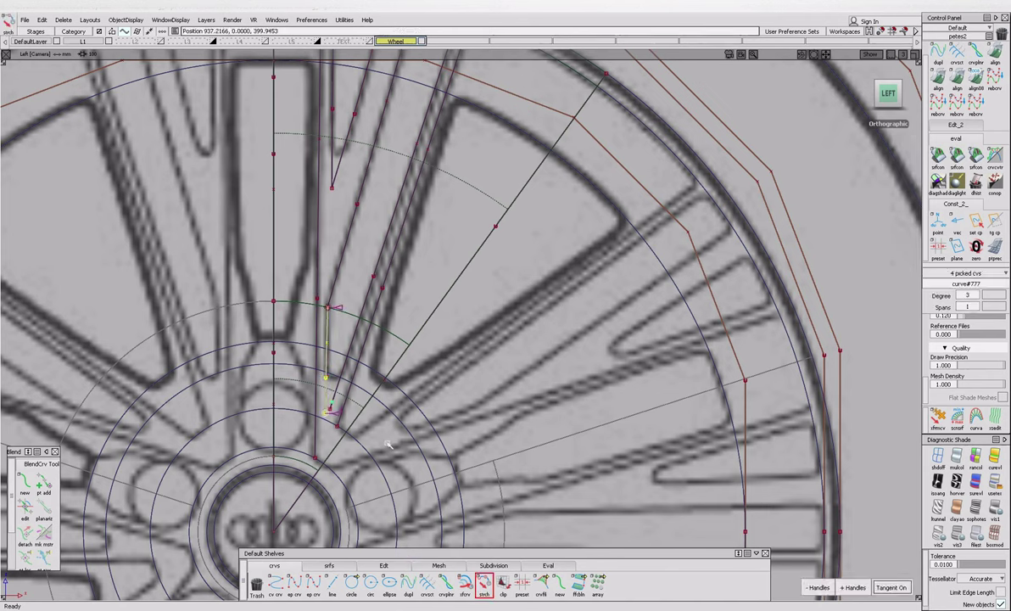
left_click_drag(386, 446, 388, 451)
left_click(331, 406)
left_click(310, 383)
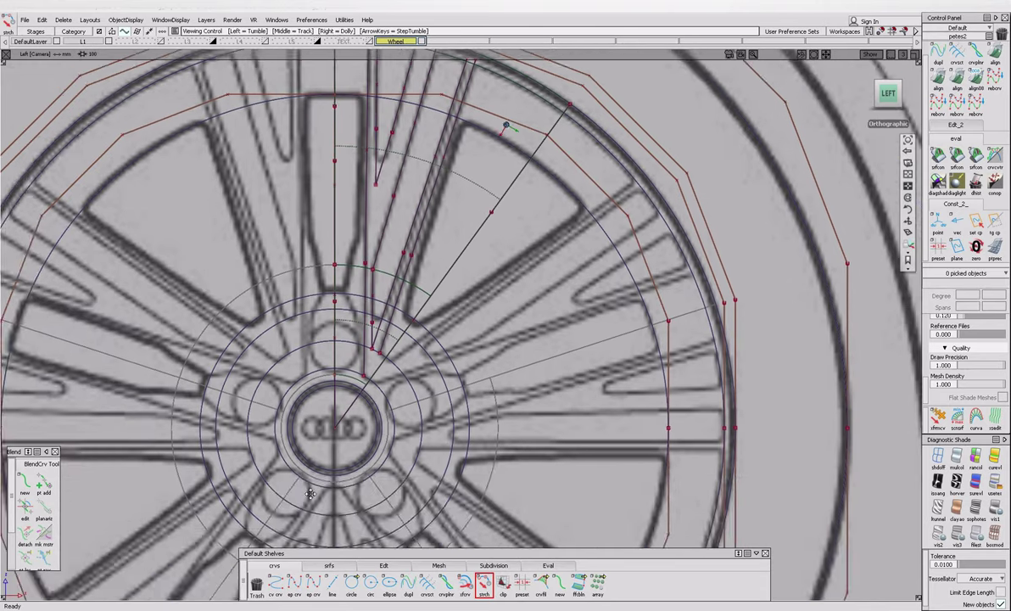
Pick the one-tenth wedge surface and display it shaded over the wheel blueprint.
scroll(354, 403, "down", 3)
left_click(356, 290)
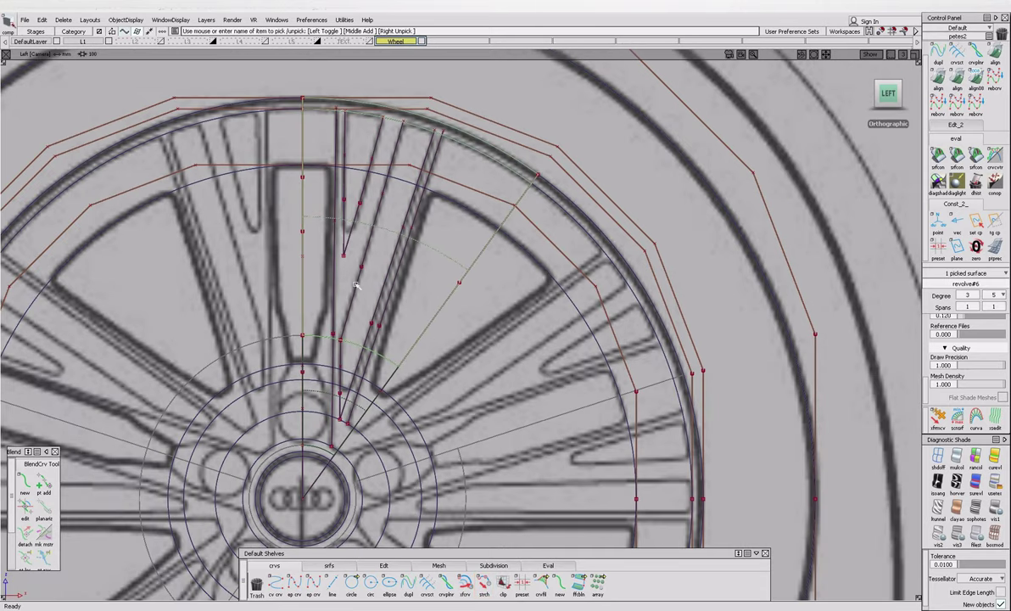
left_click(316, 203)
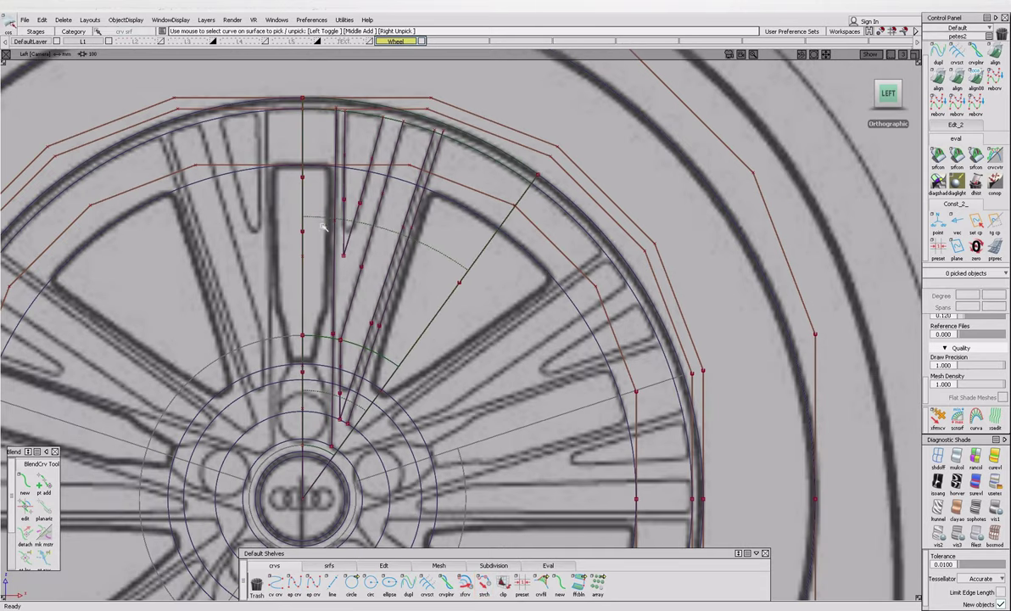
left_click(994, 246)
left_click(285, 282)
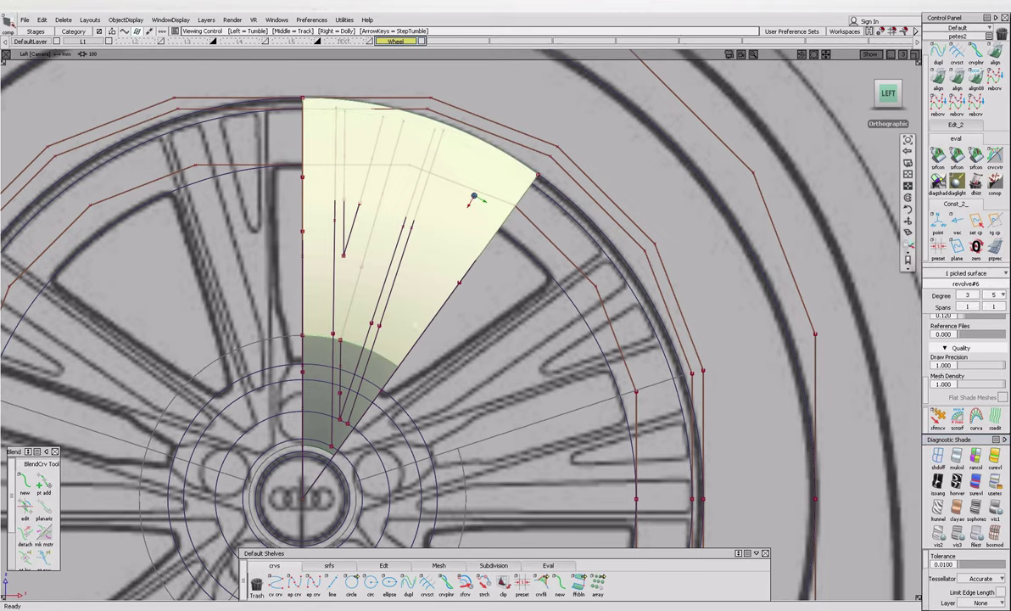
Project the slot, spoke-edge and circle curves along the Y axis onto the outer and inner wedge surfaces.
right_click_drag(475, 339, 458, 323, "alt+shift")
left_click_drag(339, 146, 407, 407)
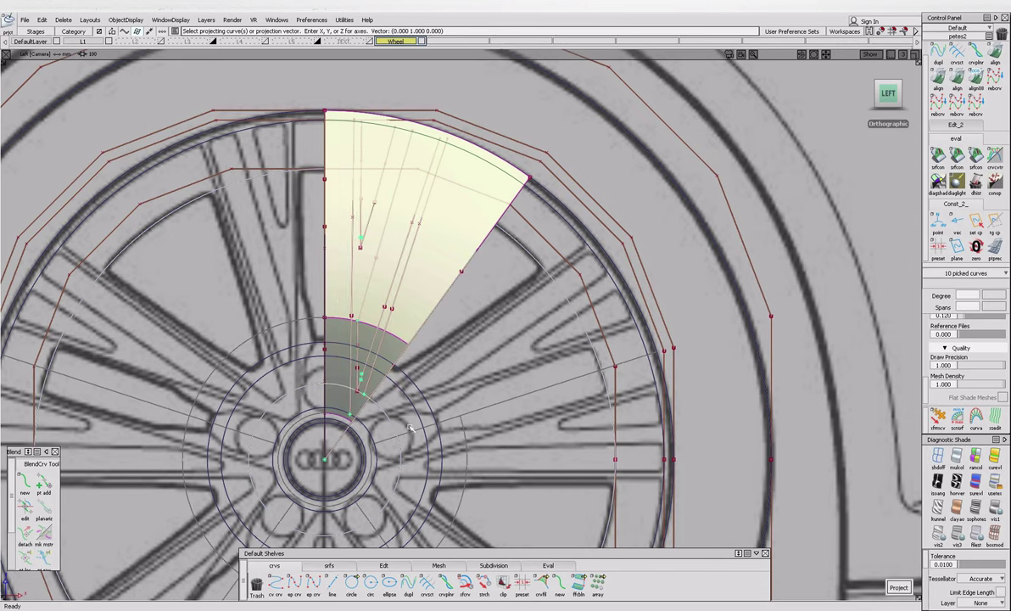
left_click(381, 405, "ctrl")
right_click_drag(382, 406, 374, 446, "alt+shift")
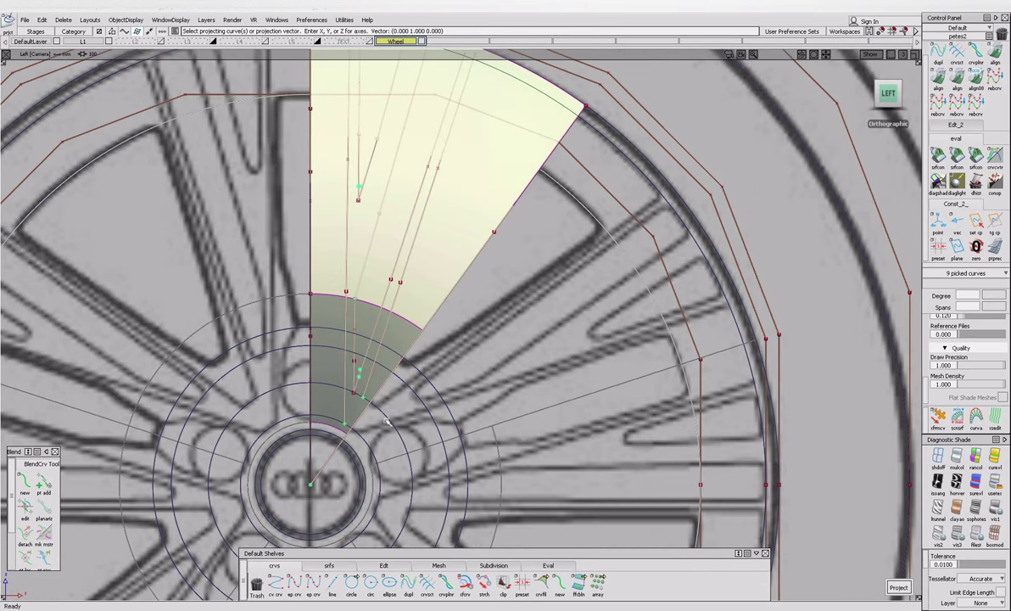
left_click(371, 445, "shift")
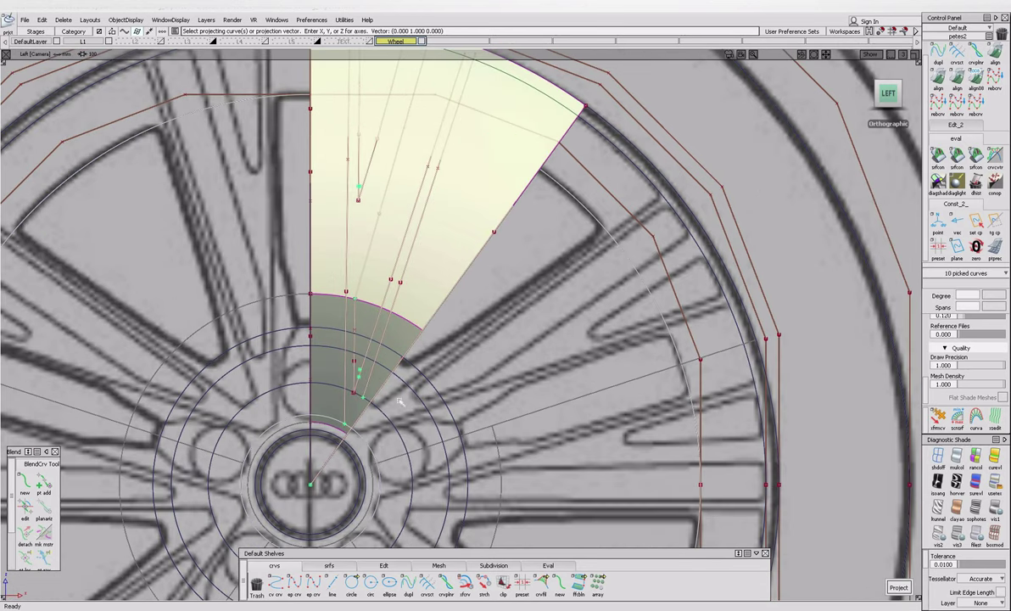
left_click(389, 425)
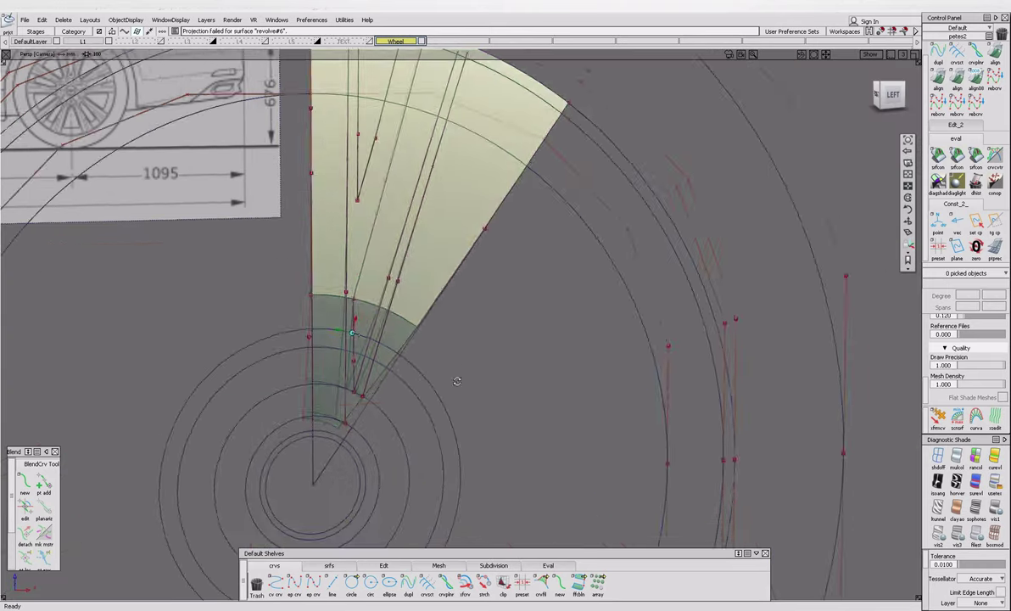
middle_click_drag(456, 381, 354, 379, "alt+shift")
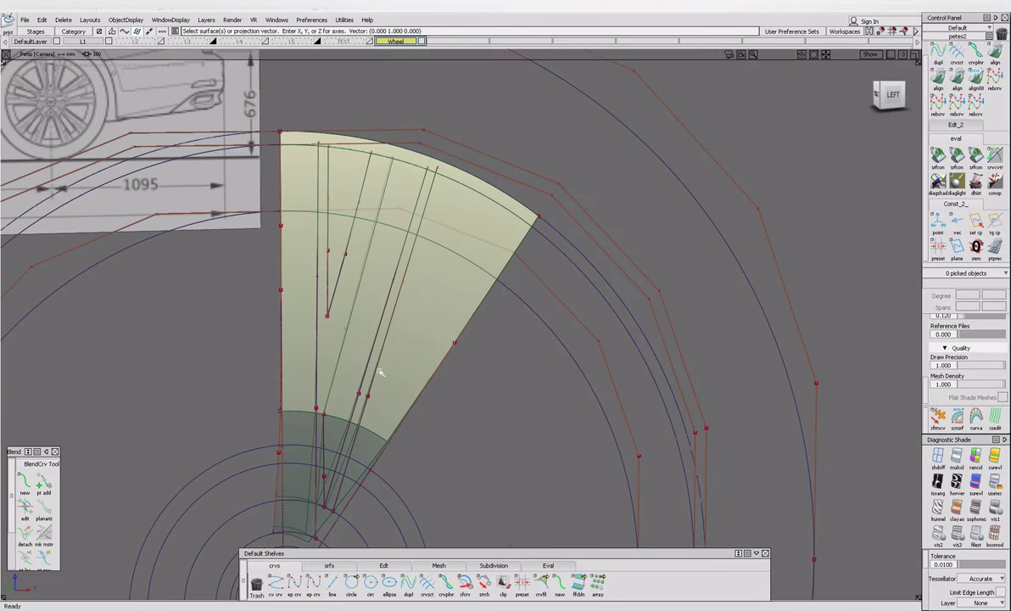
mouse_move(447, 345)
left_mouse_down("alt+shift")
mouse_move(337, 398)
mouse_move(402, 294)
left_mouse_up("alt+shift")
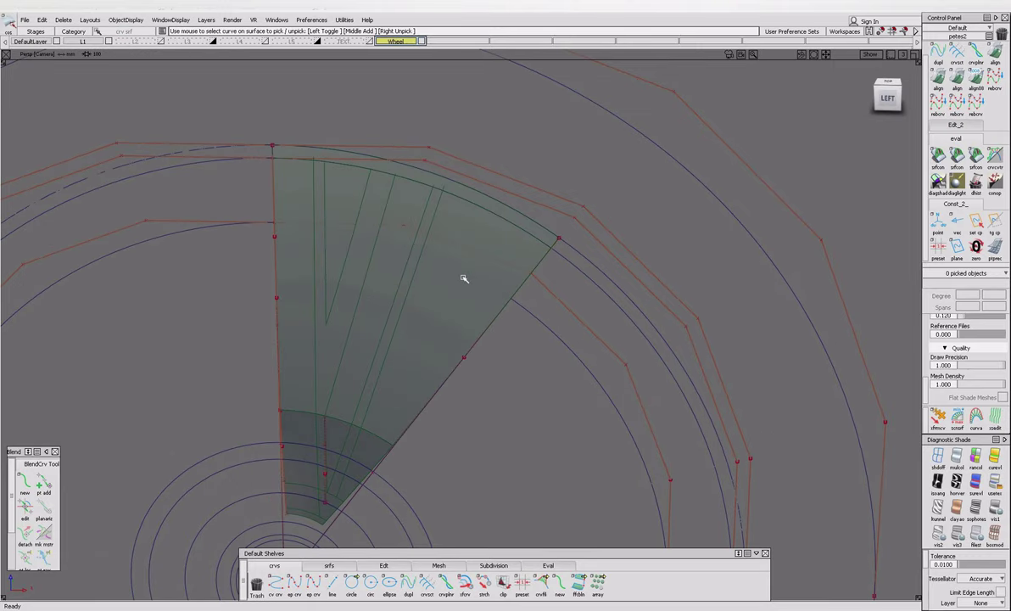
Trim the outer wedge surface by discarding the opening regions between the spokes and beside the short slot.
key("ctrl+t")
left_click(320, 219)
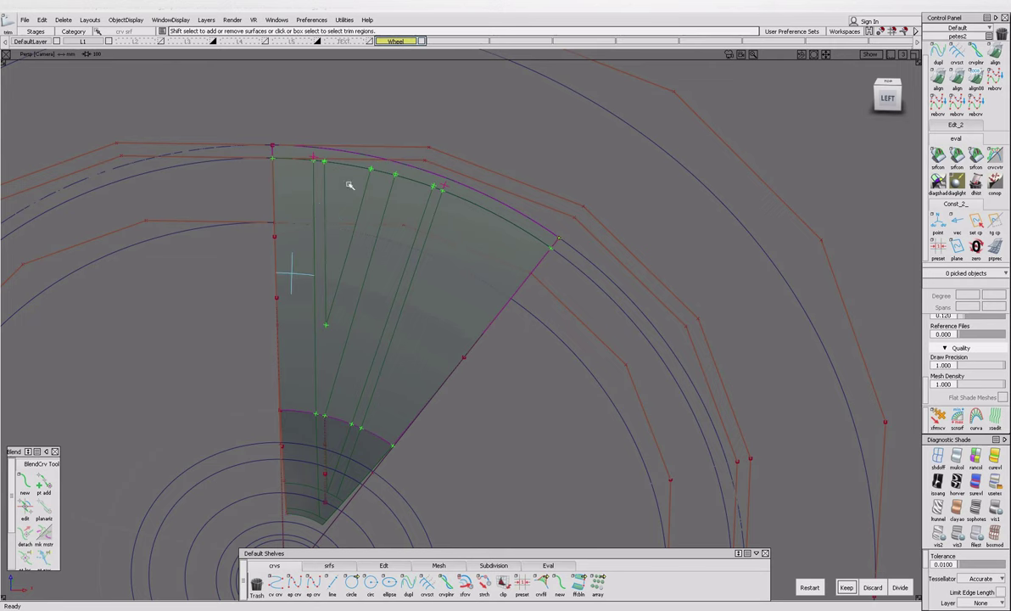
left_click(873, 587)
Trim the inner wedge surface near the hub by discarding the regions around the spokes, keeping only the spoke strips.
left_click_drag(405, 421, 554, 482, "alt+shift")
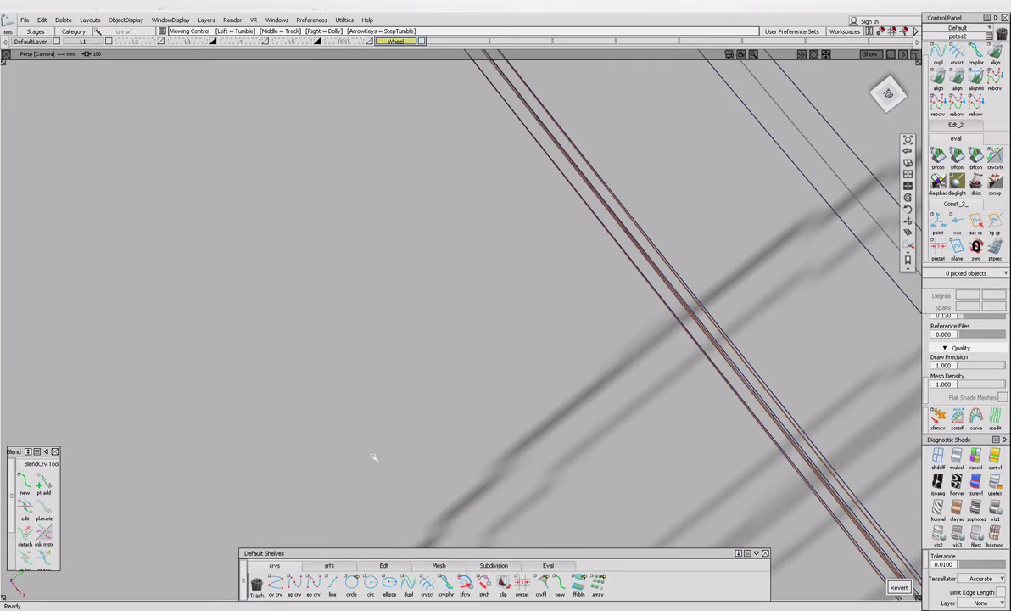
scroll(376, 459, "down", 5)
left_click_drag(440, 418, 428, 441, "alt+shift")
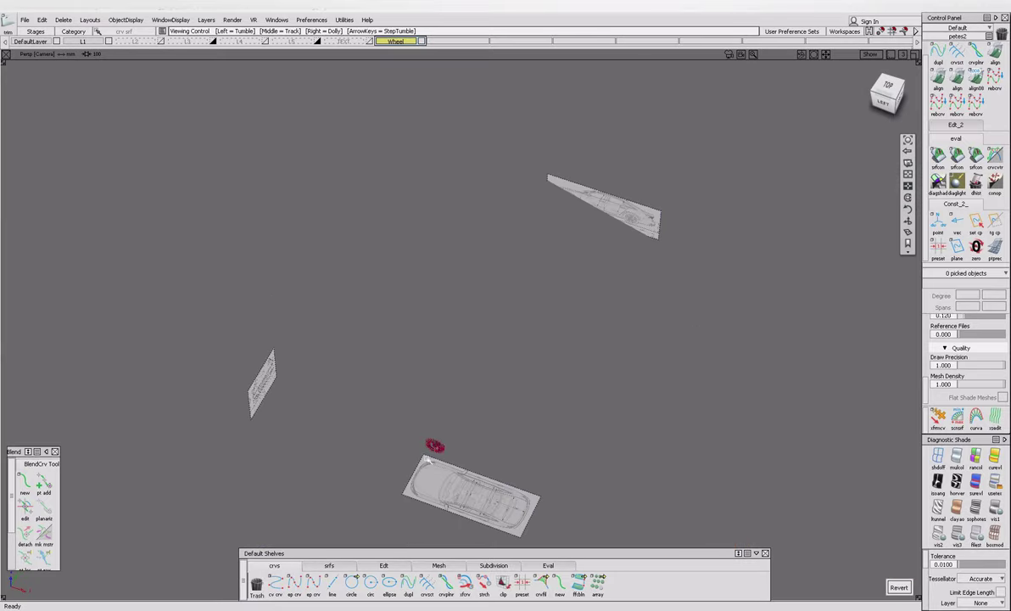
scroll(473, 434, "up", 5)
scroll(472, 433, "down", 5)
left_click_drag(436, 450, 462, 379, "alt+shift")
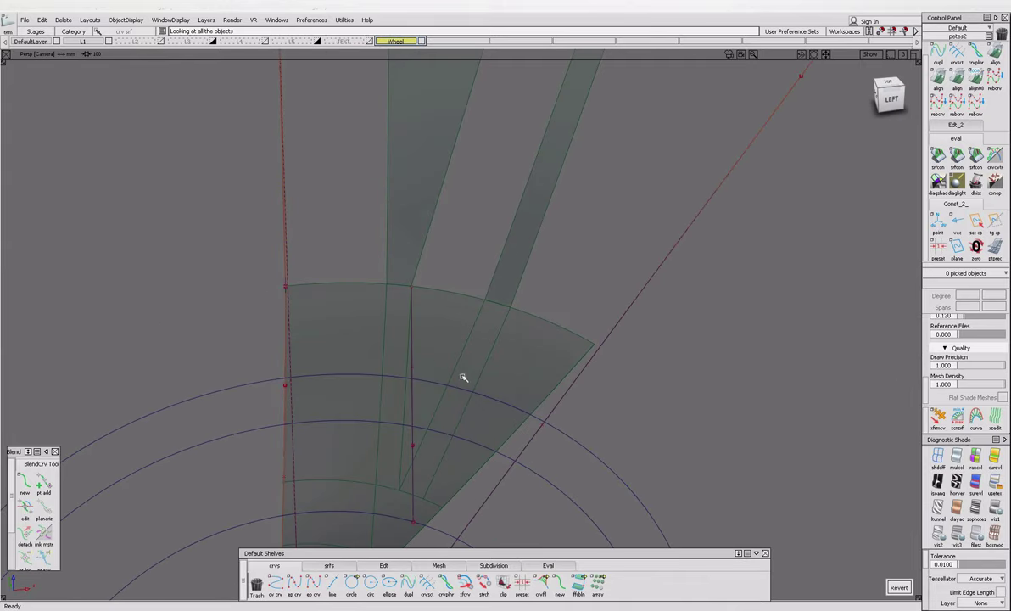
left_click(505, 404)
right_click_drag(505, 404, 455, 384, "alt+shift")
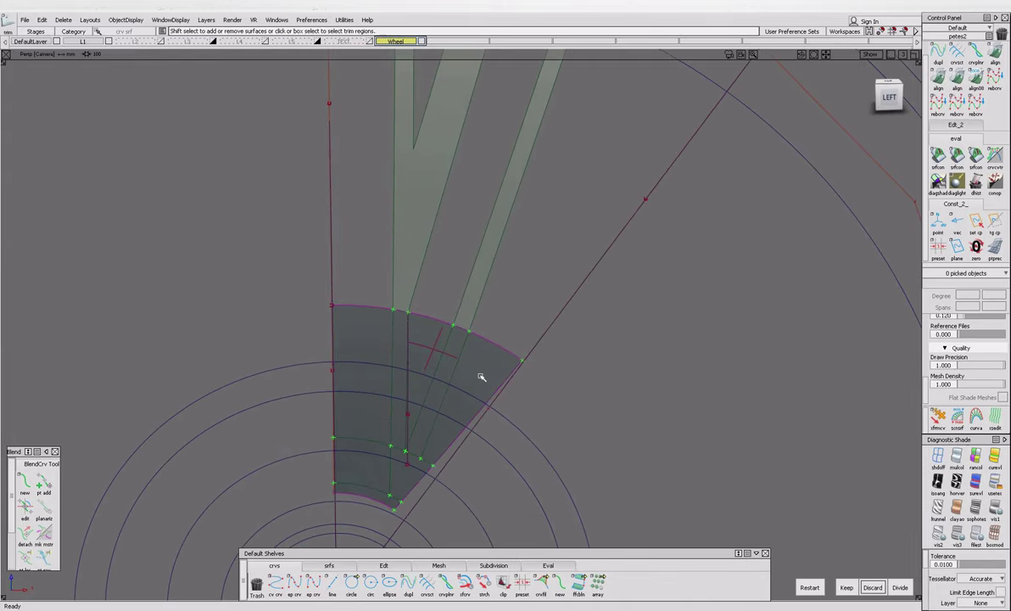
scroll(402, 462, "up", 3)
scroll(420, 455, "down", 3)
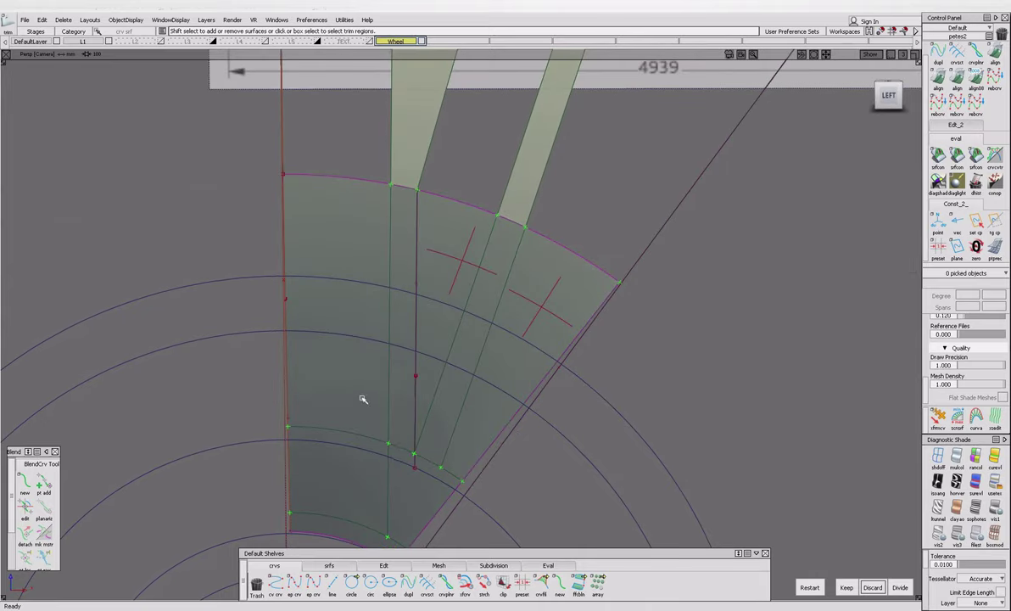
middle_click_drag(417, 464, 335, 368, "alt+shift")
scroll(332, 373, "up", 2)
left_click(333, 382)
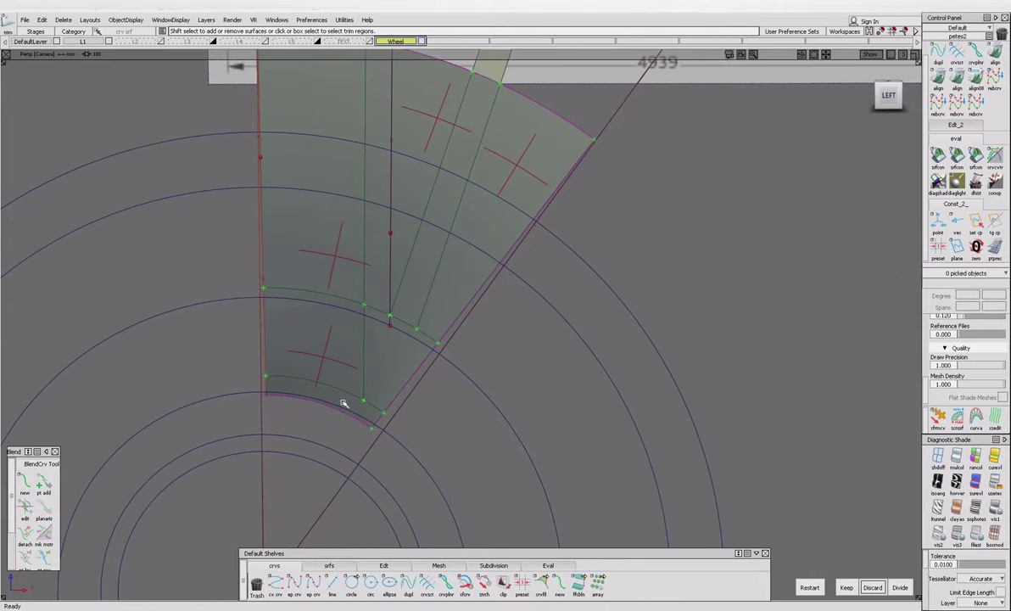
left_click(346, 408)
scroll(453, 324, "down", 3)
middle_click_drag(454, 501, 454, 325, "alt+shift")
scroll(396, 356, "up", 4)
scroll(396, 356, "down", 3)
scroll(479, 341, "up", 3)
left_click_drag(478, 341, 533, 393, "alt+shift")
Pick both trimmed spoke surfaces in the left orthographic view and place their pivot at the wheel centre.
left_click(889, 94)
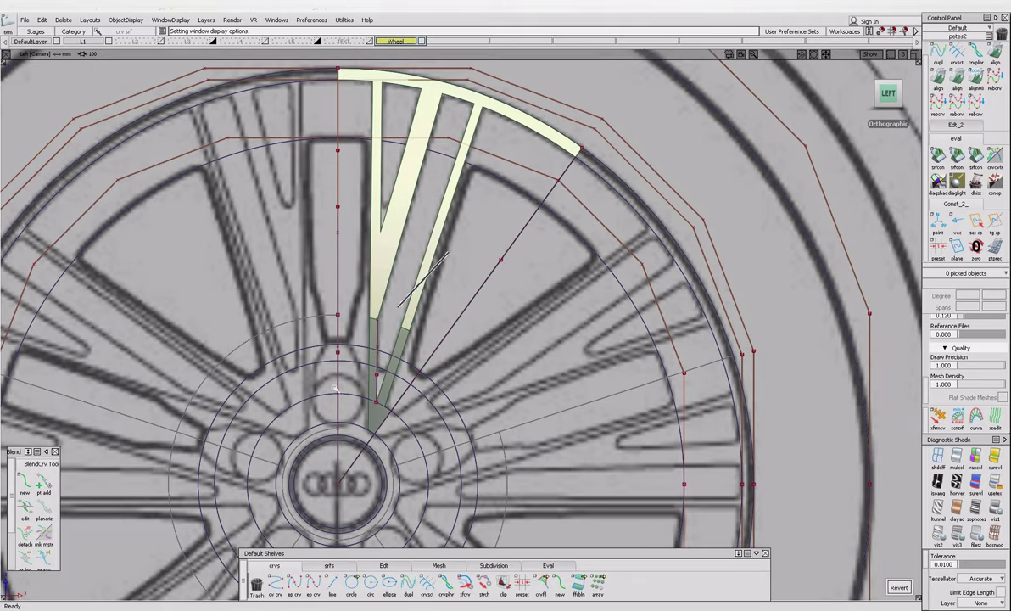
left_click(372, 388)
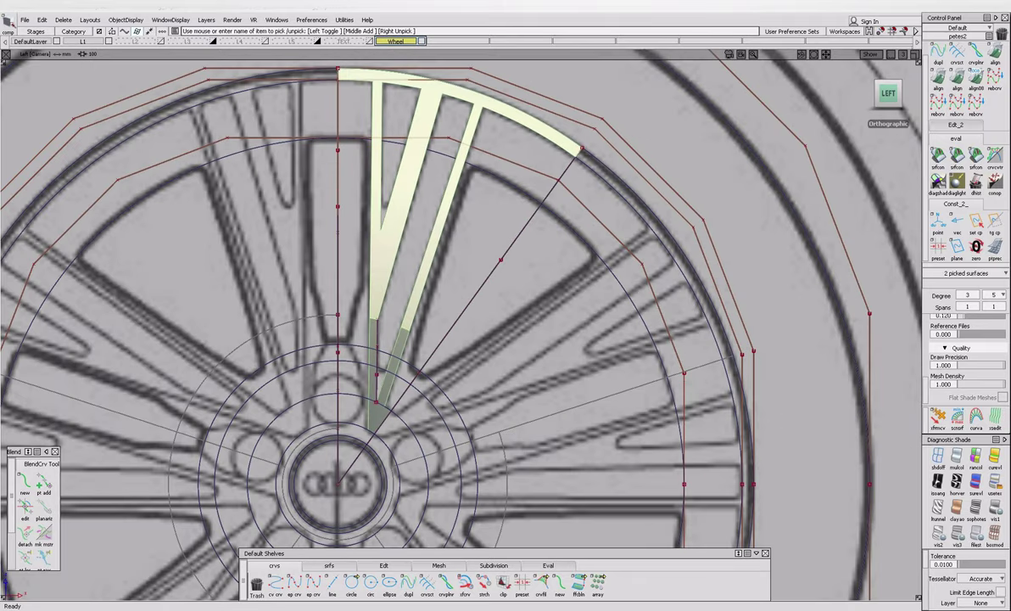
key("Insert")
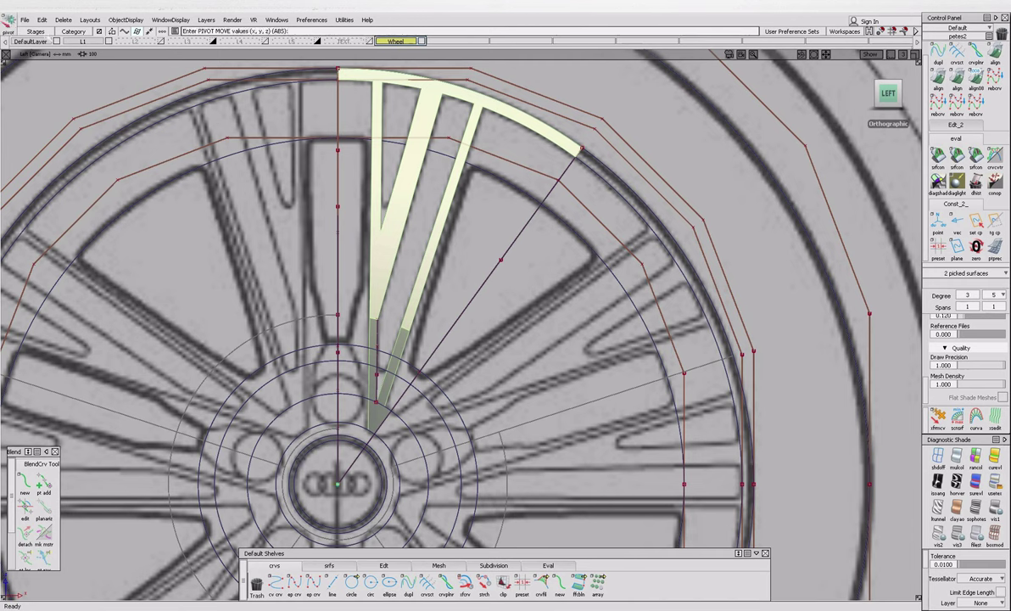
Reset the duplicate options and try to duplicate the two spoke surfaces with a modified scale.
left_click(41, 19)
mouse_move(85, 103)
left_click(161, 104)
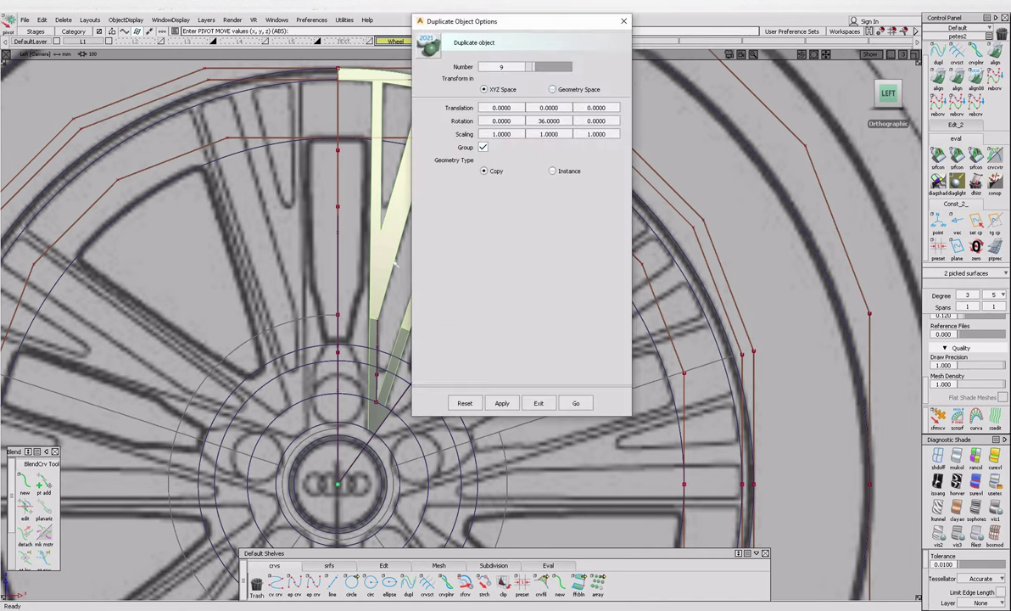
left_click(465, 402)
left_click(607, 134)
left_click_drag(607, 134, 589, 134)
type("1")
left_click(540, 134)
key("Return")
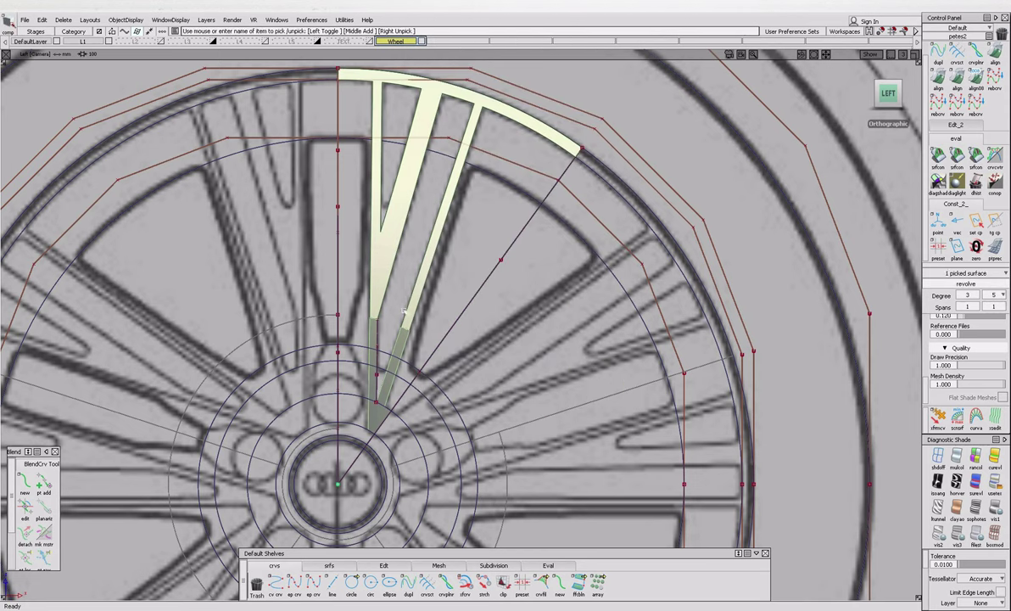
Duplicate the two trimmed spoke surfaces mirrored across the vertical centreline, with X scaling -1 and Y scaling 1.
left_click(42, 18)
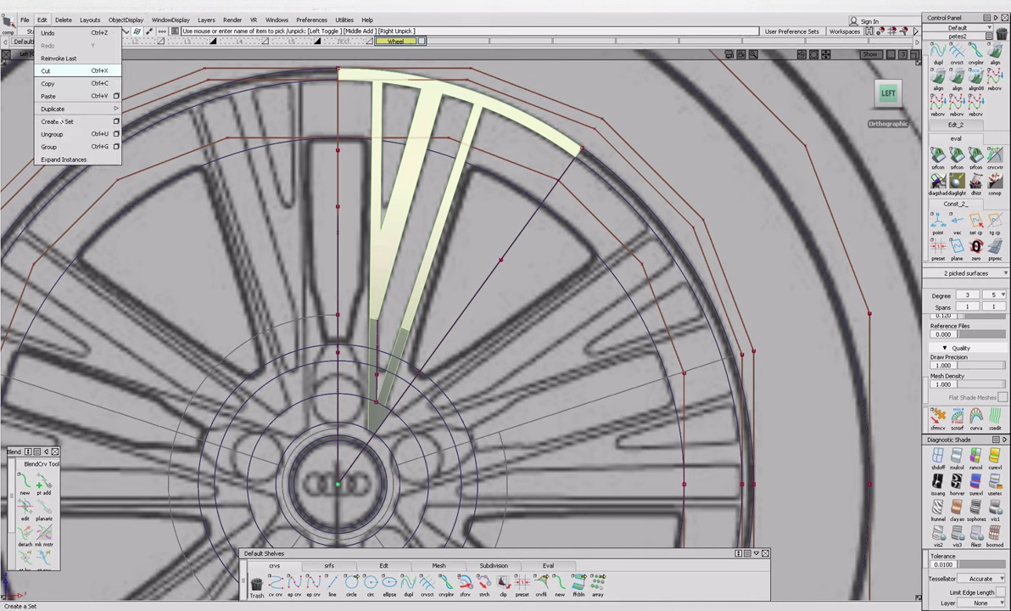
mouse_move(68, 102)
left_click(173, 103)
double_click(540, 134)
key("BackSpace")
type("1")
key("Return")
left_click(493, 133)
type("-")
left_click(575, 403)
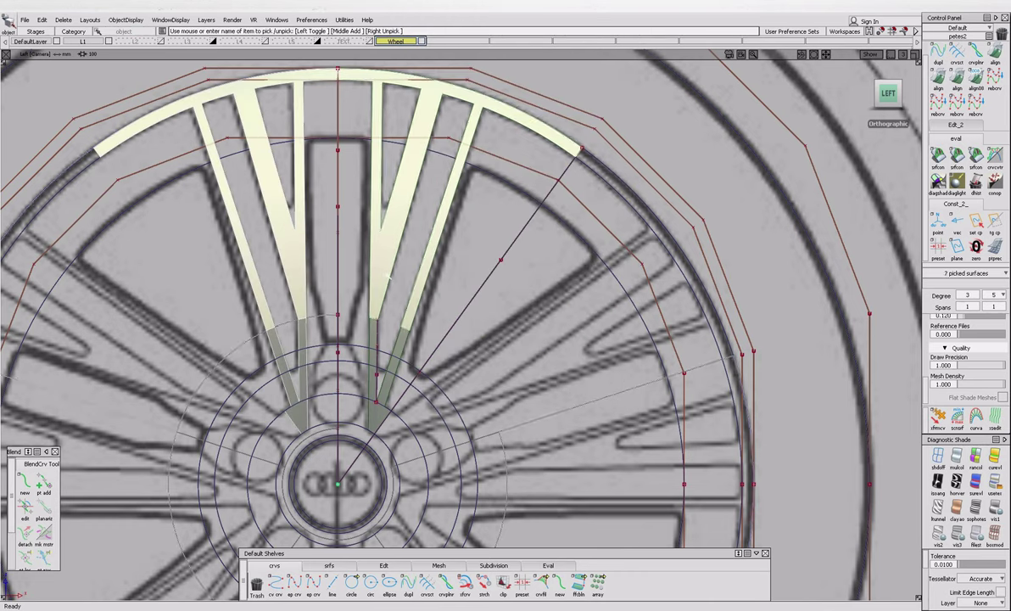
Duplicate the four original and mirrored spoke surfaces around the wheel centre as four copies, with X scaling 1 and Y rotation 72.
left_click(382, 277)
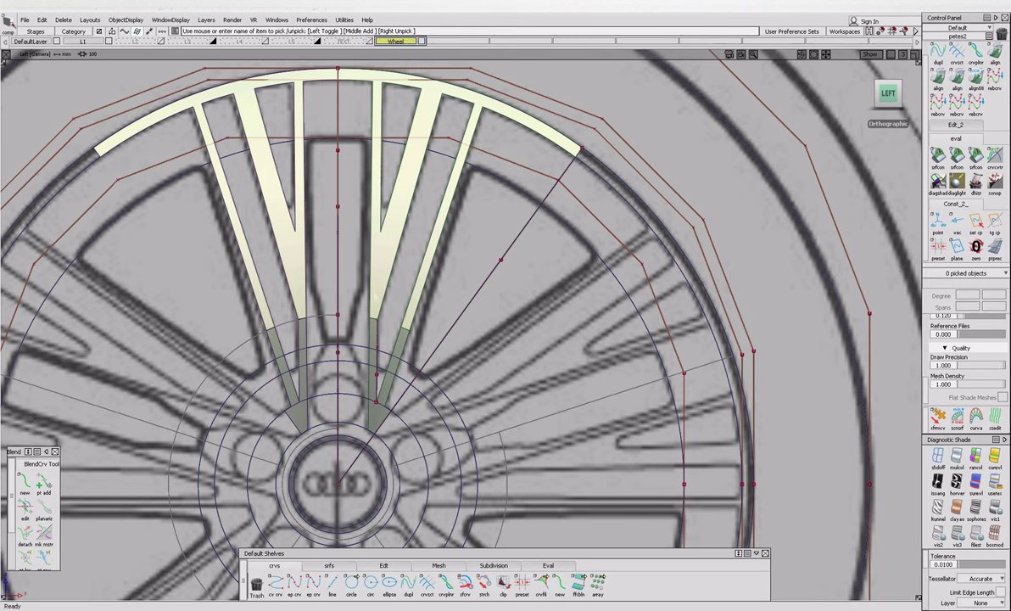
left_click(373, 323)
left_click(296, 346)
left_click(306, 332)
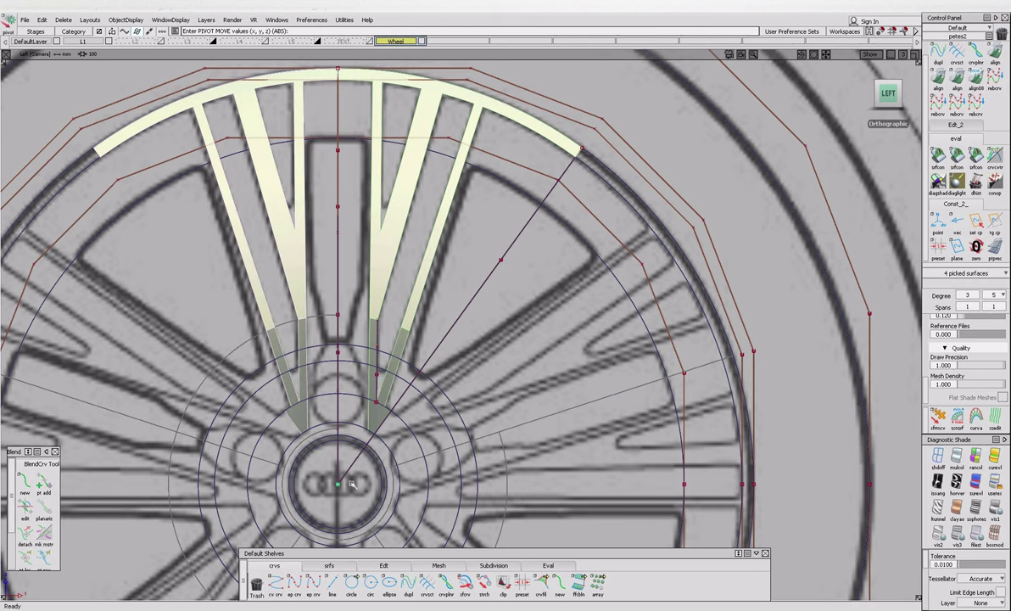
left_click(42, 19)
mouse_move(52, 109)
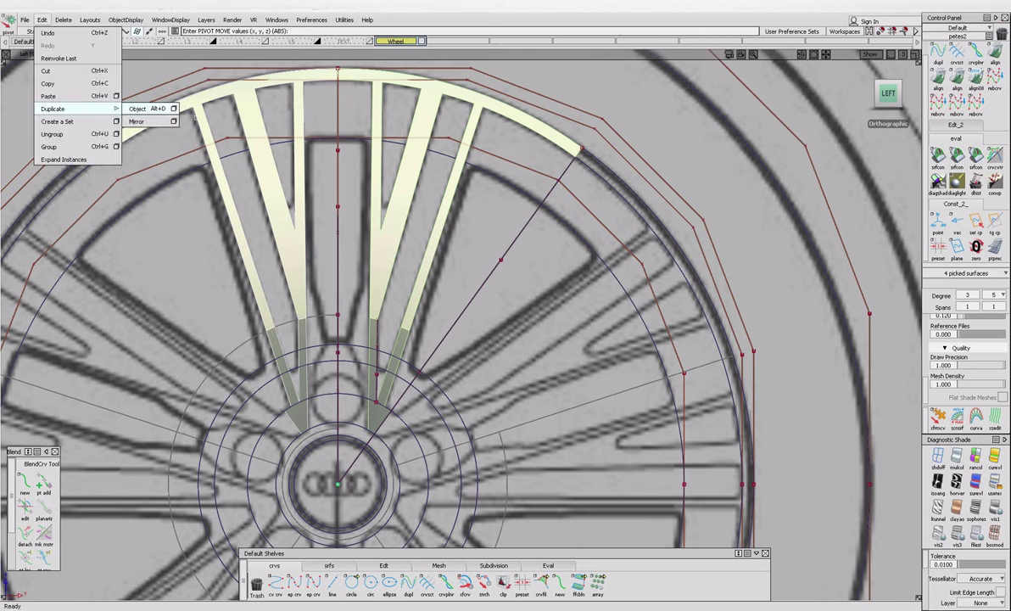
left_click(173, 108)
left_click(513, 134)
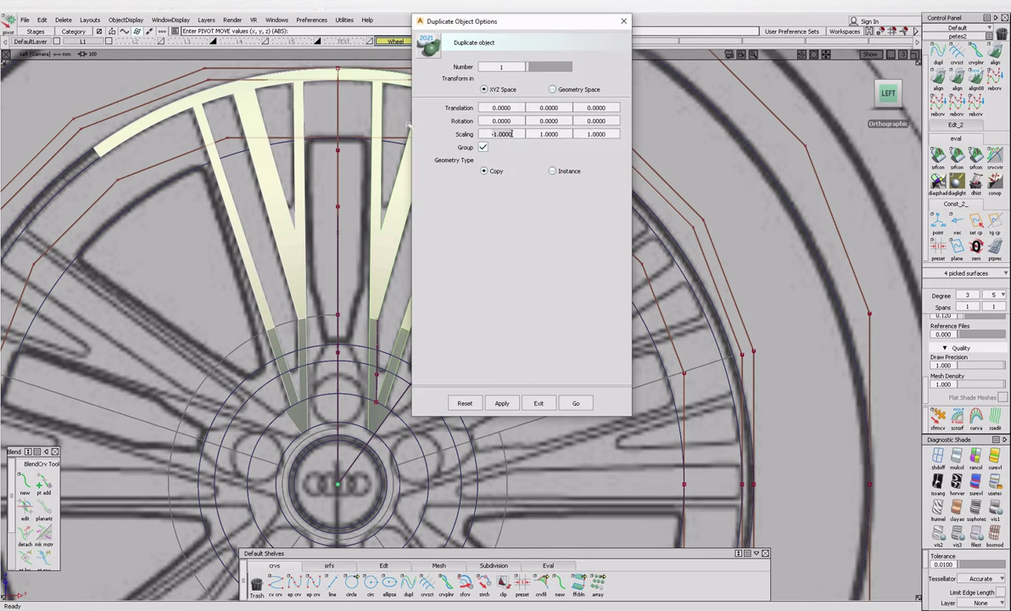
type("1")
key("Return")
left_click(546, 121)
type("72")
left_click(576, 403)
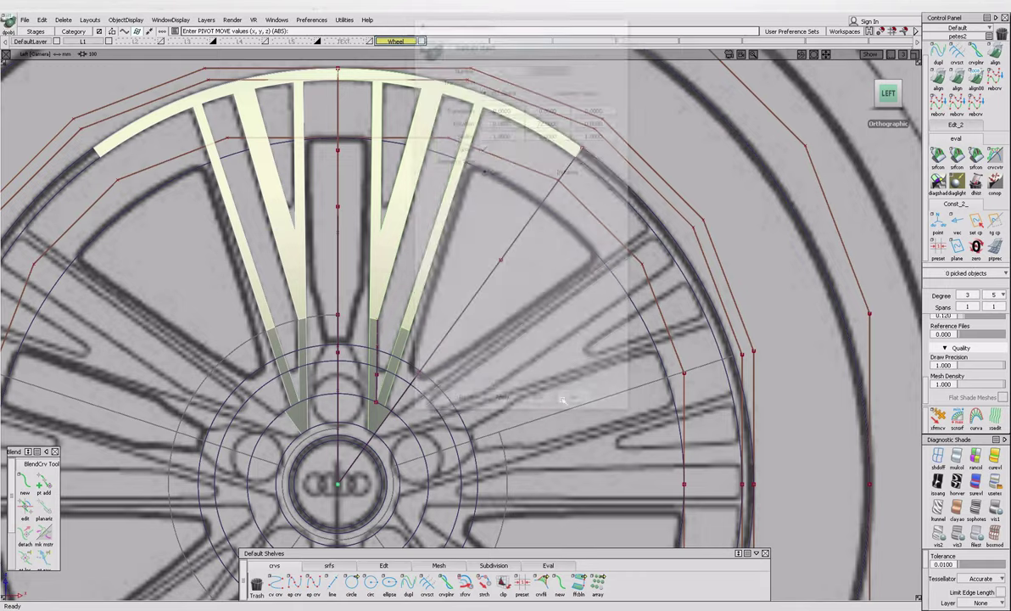
Undo the rotated spoke copies and the mirrored duplicate, going back to the single trimmed wedge.
scroll(560, 399, "down", 3)
scroll(385, 439, "down", 5)
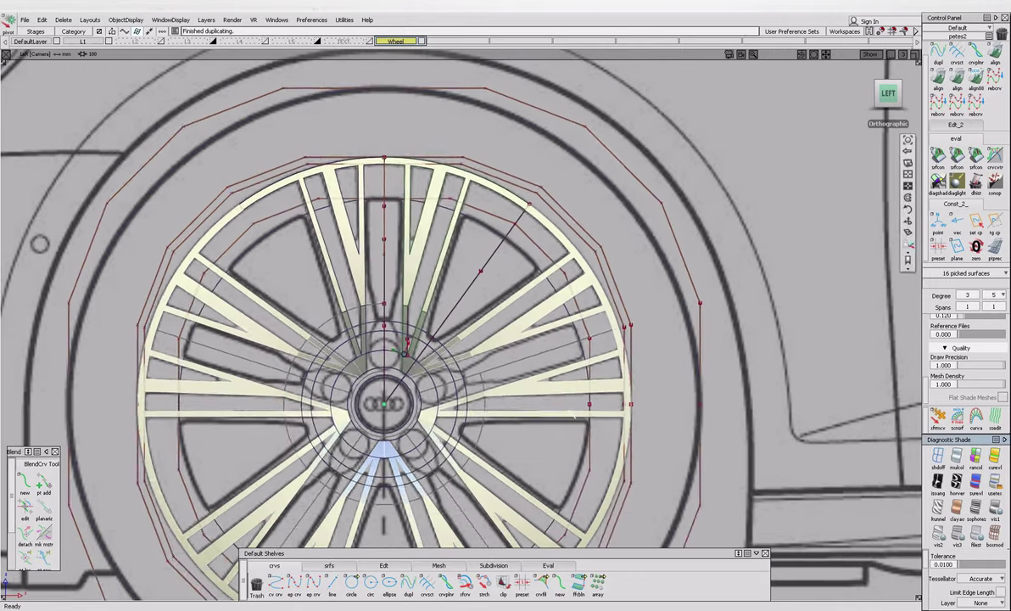
left_click_drag(385, 439, 384, 439, "alt+shift")
key("ctrl+z")
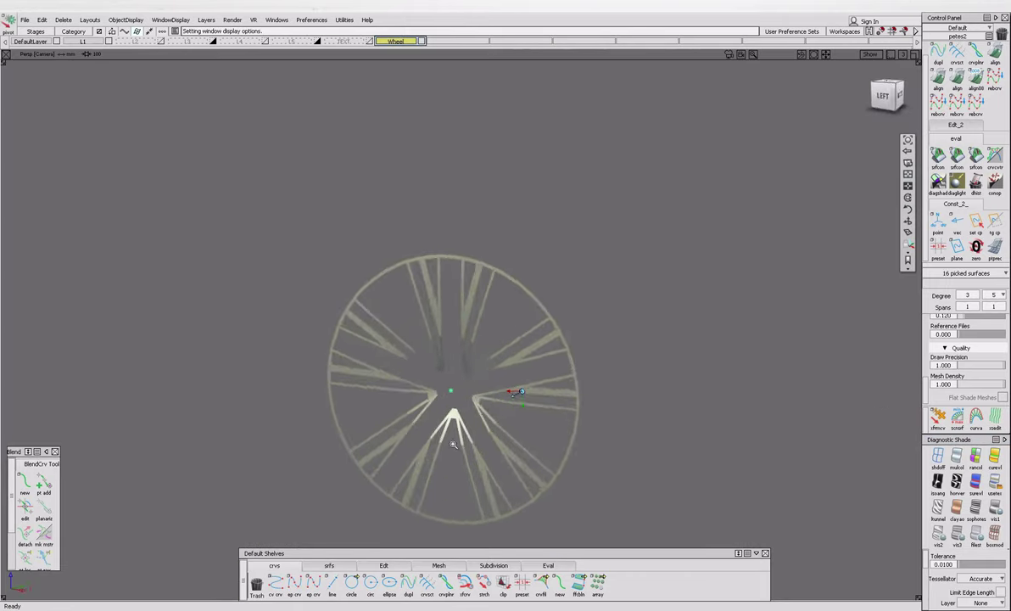
key("ctrl+z")
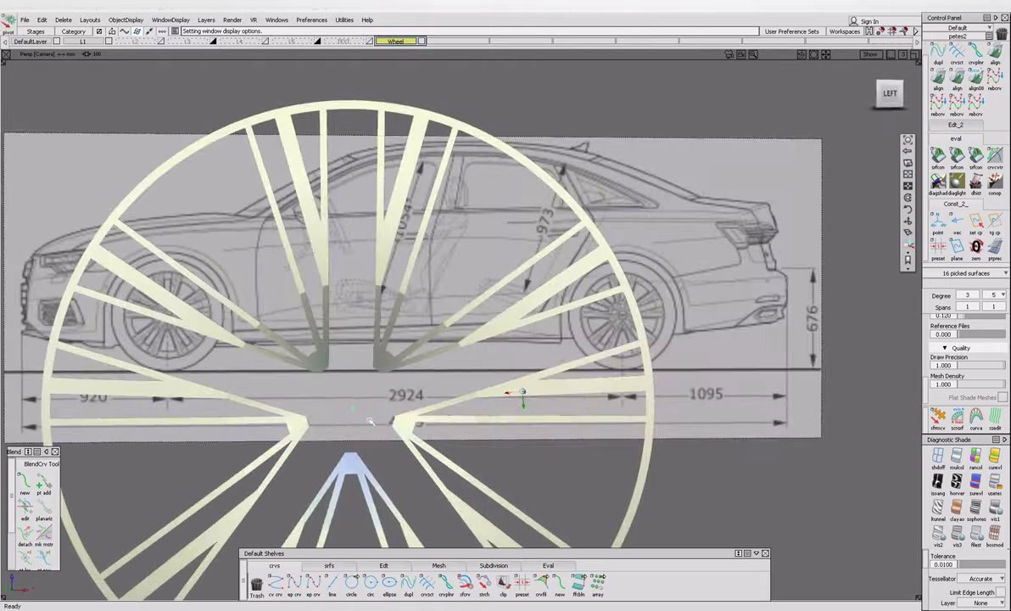
key("ctrl+z")
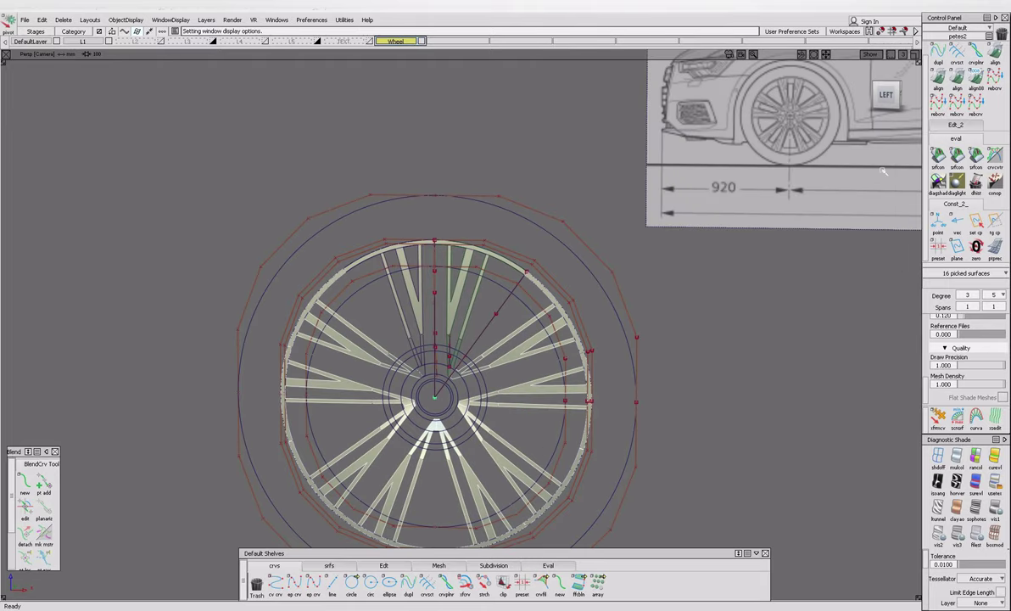
key("ctrl+z")
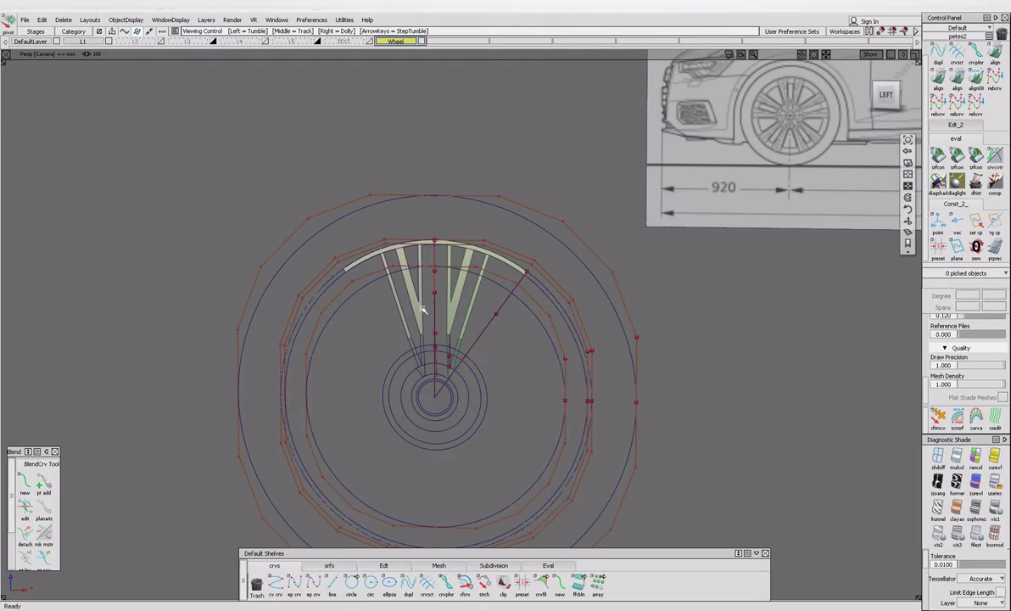
key("ctrl+z")
key("ctrl+z")
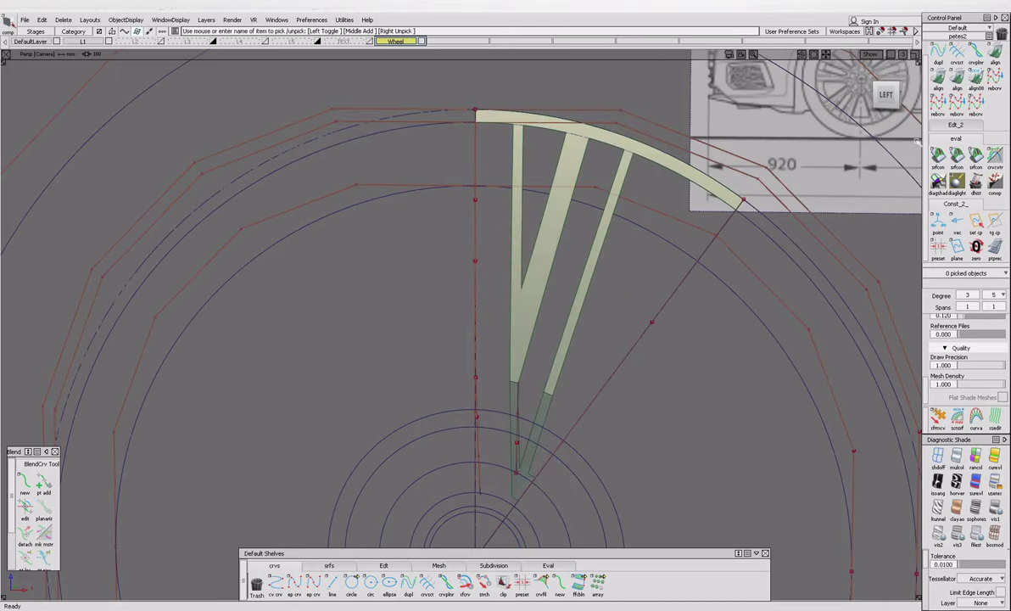
key("ctrl+z")
right_click_drag(806, 283, 599, 371, "alt+shift")
middle_click_drag(600, 371, 584, 388, "alt+shift")
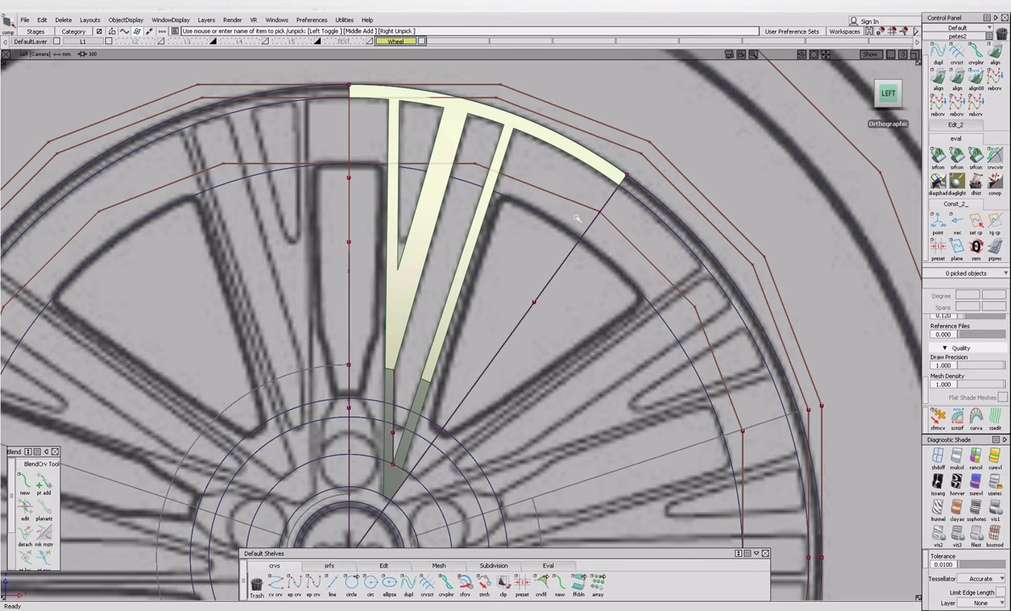
Check the alloy wheel photo in Photos and draw an edit-point curve inward from the rim wedge's inner corner on the vertical centreline.
mouse_move(351, 607)
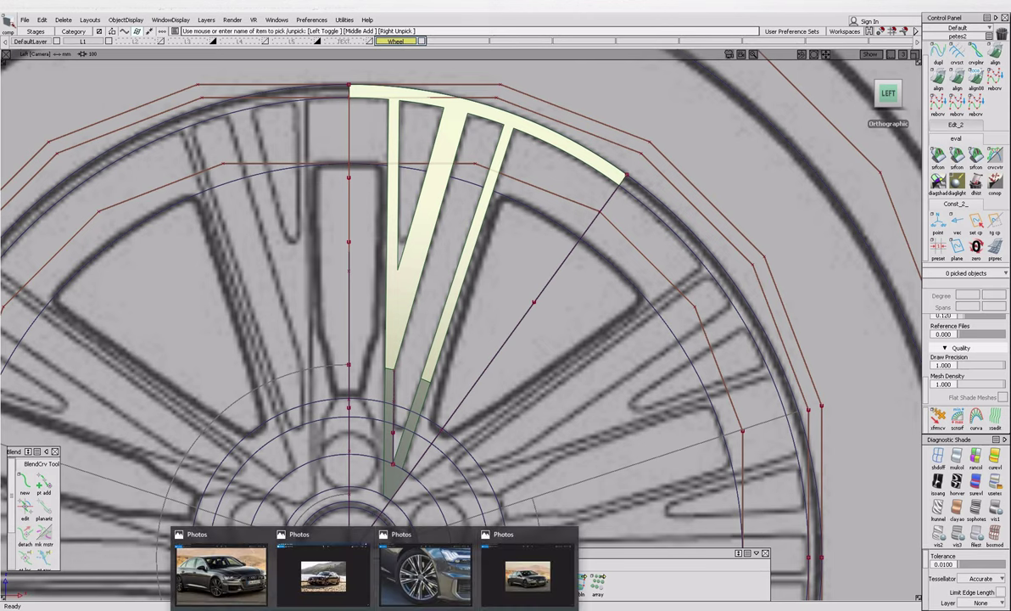
left_click(409, 547)
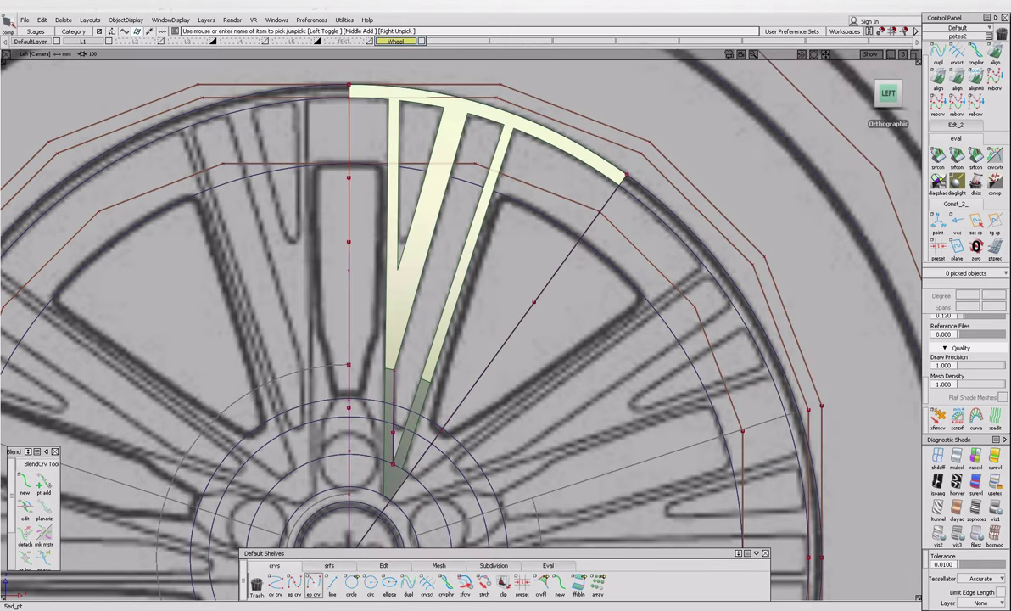
left_click(313, 582)
left_click(348, 101)
left_click_drag(889, 94, 906, 110)
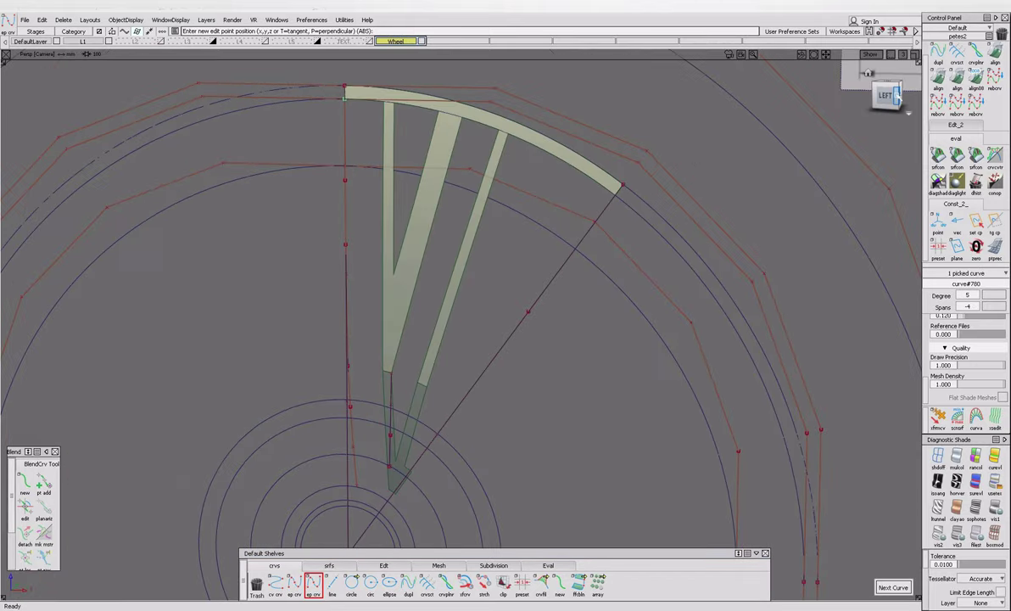
left_click(886, 95)
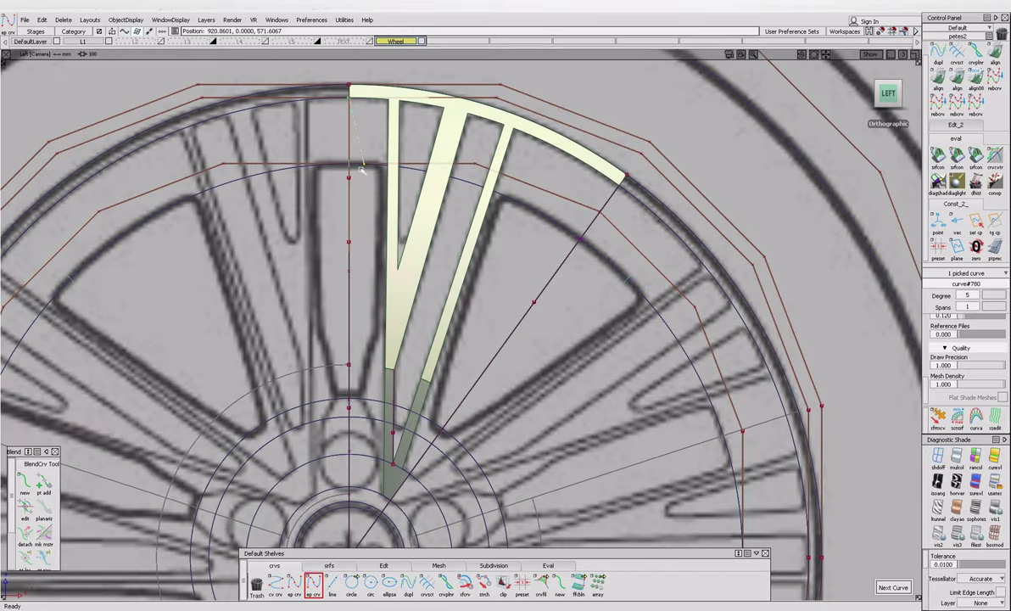
left_click_drag(329, 159, 357, 292, "alt+shift")
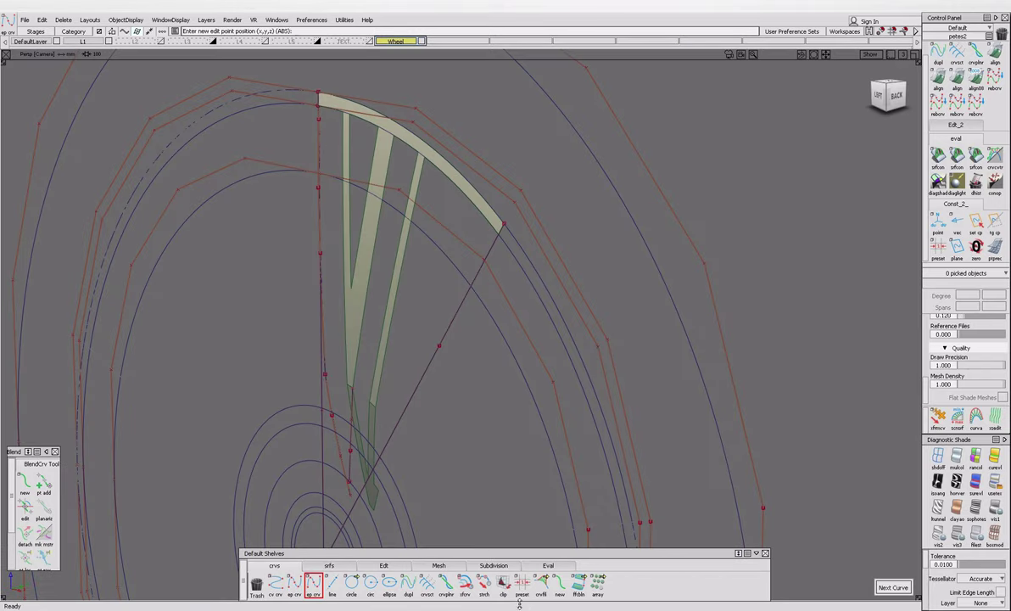
Stretch the new curve's lower end away from the wheel face in the back view and set its degree to 3.
left_click(484, 584)
left_click(319, 156)
left_click(339, 172)
mouse_move(338, 173)
left_mouse_down("alt+shift")
mouse_move(528, 228)
mouse_move(506, 230)
left_mouse_up("alt+shift")
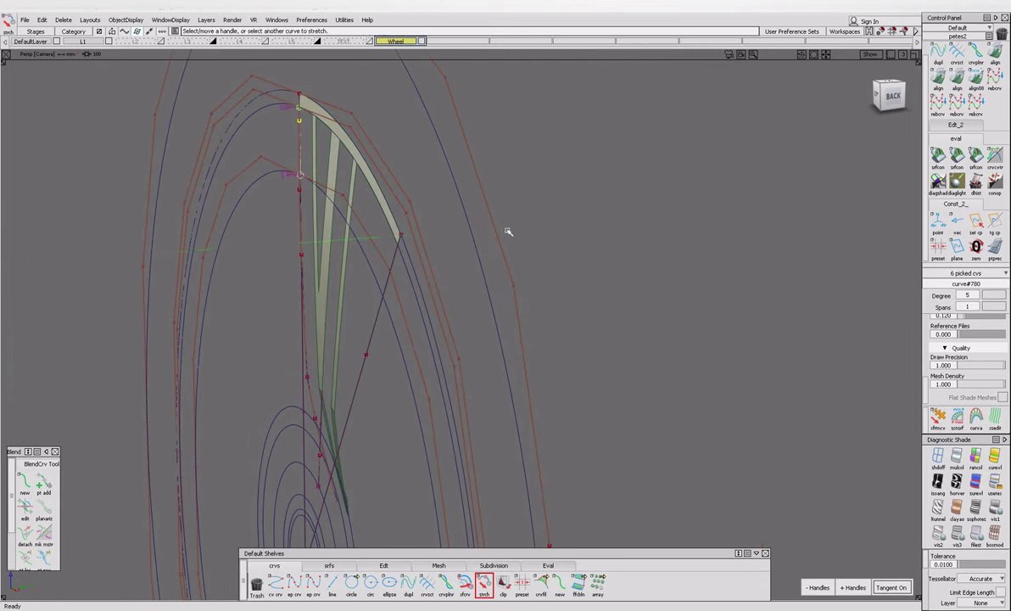
left_click(838, 93)
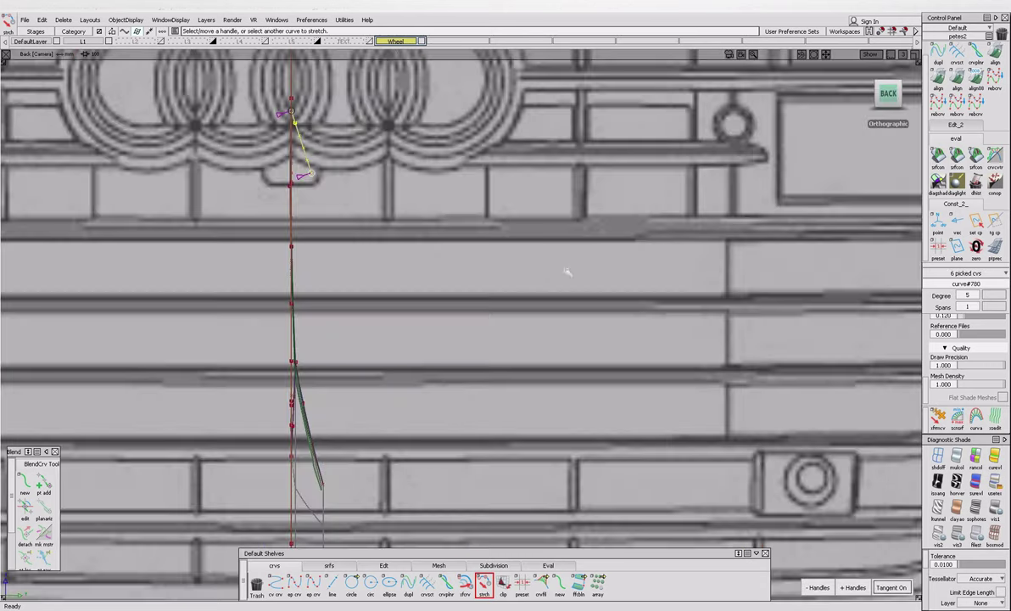
middle_click_drag(532, 285, 552, 276)
key("Escape")
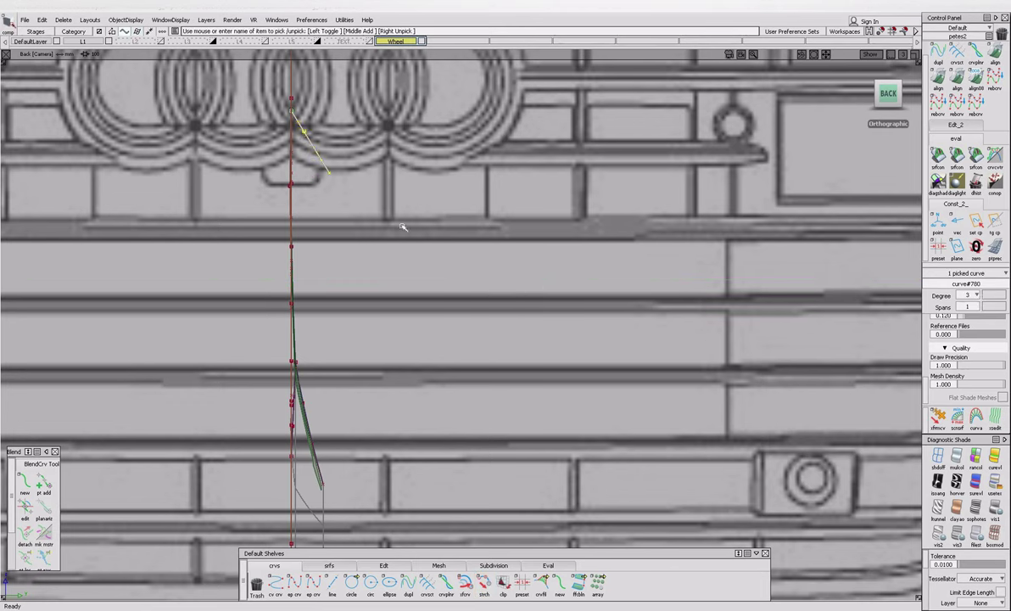
Pick a control vertex of the rim profile curve in the back view and move it to adjust the slope.
left_click(273, 164)
left_click_drag(277, 119, 307, 146)
key("m")
left_click_drag(345, 152, 374, 254, "alt+shift")
scroll(475, 314, "down", 5)
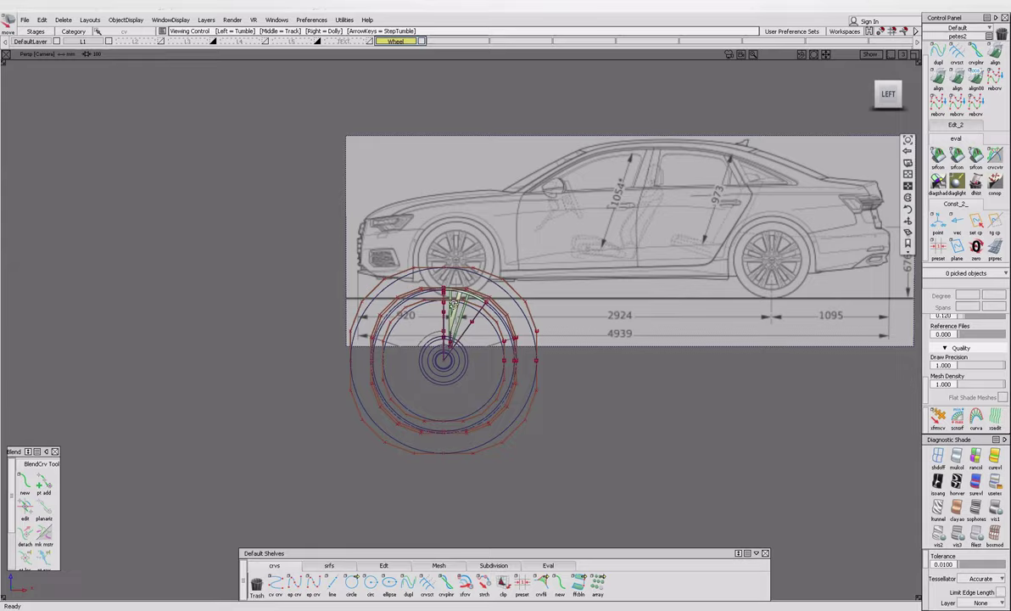
Try to revolve the rim profile curve around its own local pivot.
scroll(492, 325, "up", 5)
scroll(492, 325, "up", 5)
left_click(385, 269)
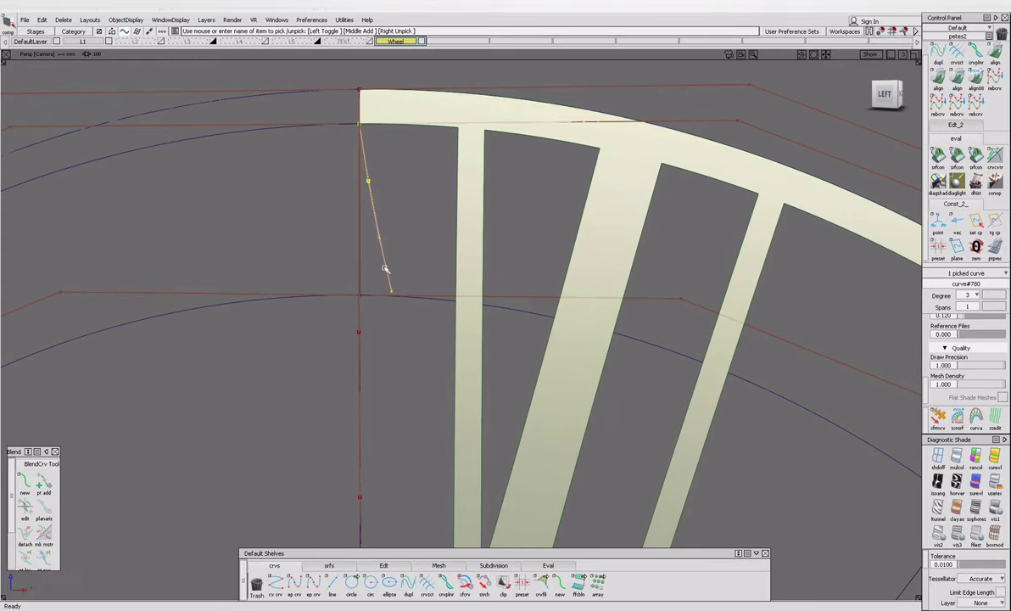
left_click(328, 565)
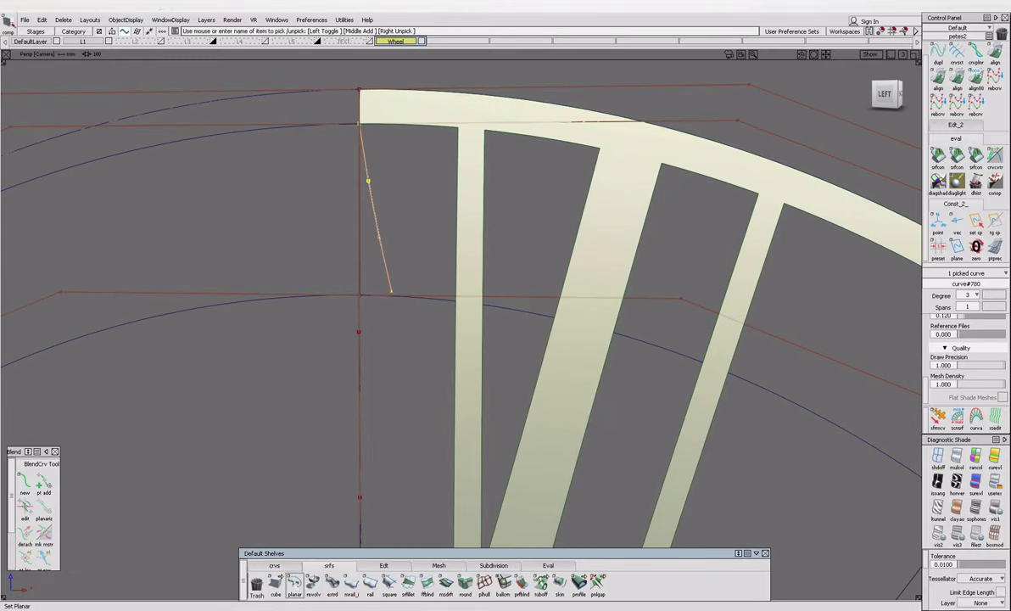
left_click(313, 582)
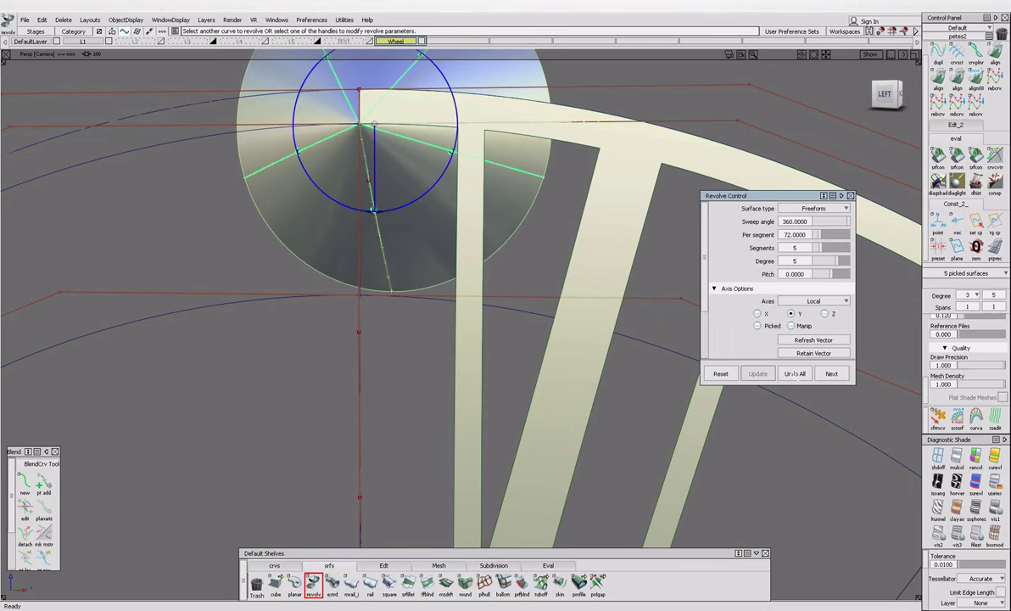
key("ctrl+z")
Place the profile curve's pivot at the wheel centre and revolve the curve 360 degrees about the local Y axis.
scroll(389, 268, "down", 5)
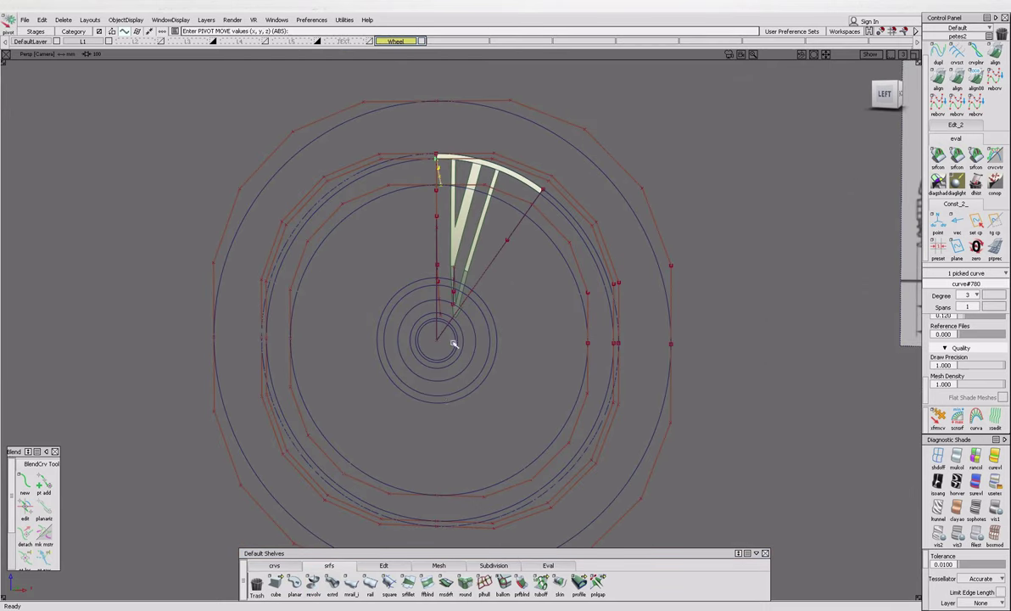
scroll(450, 187, "up", 5)
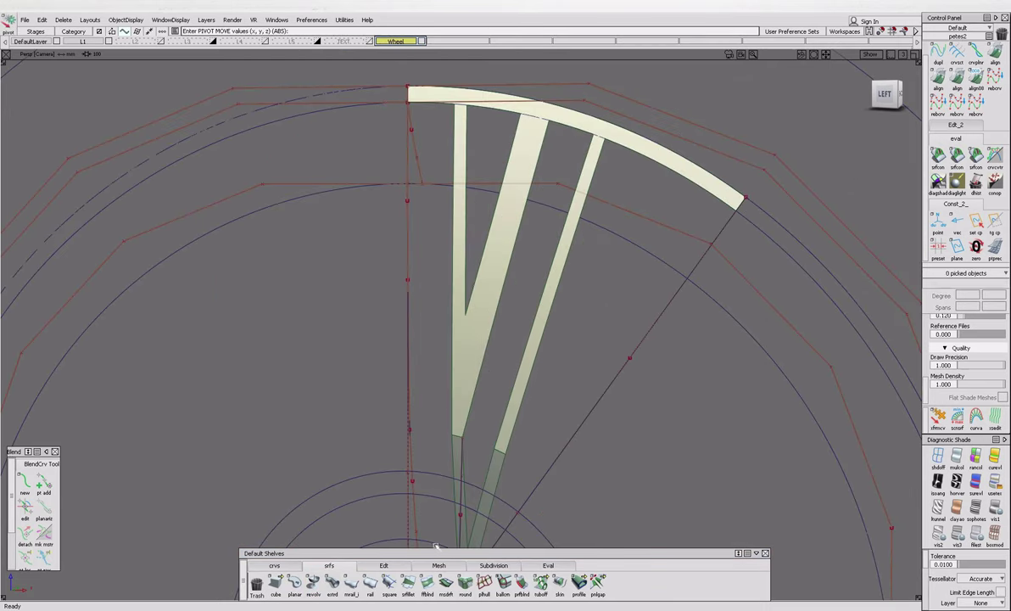
left_click(313, 582)
left_click_drag(420, 171, 477, 193)
scroll(478, 194, "down", 3)
scroll(478, 193, "down", 5)
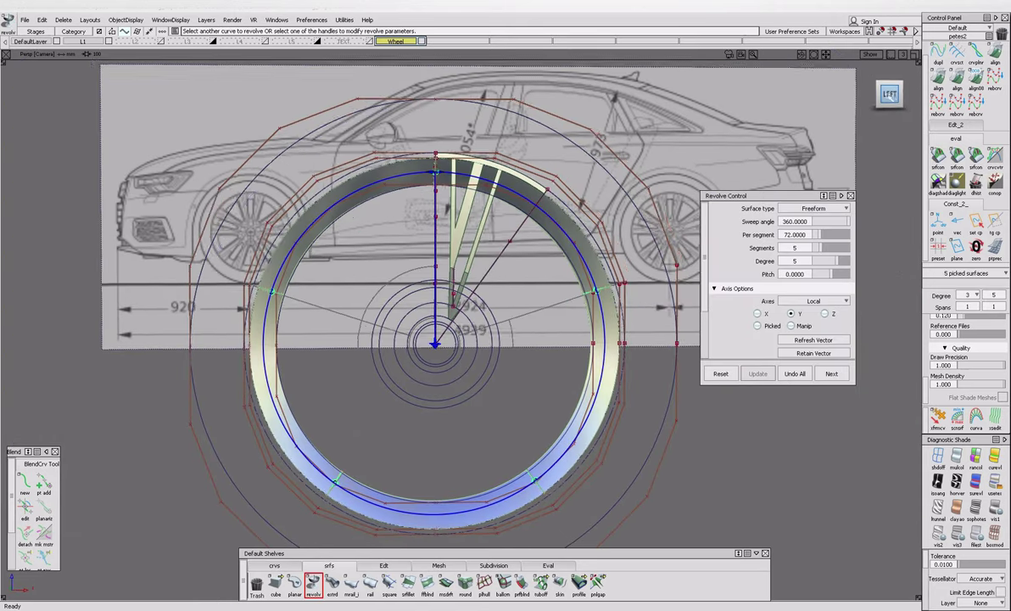
left_click(889, 94)
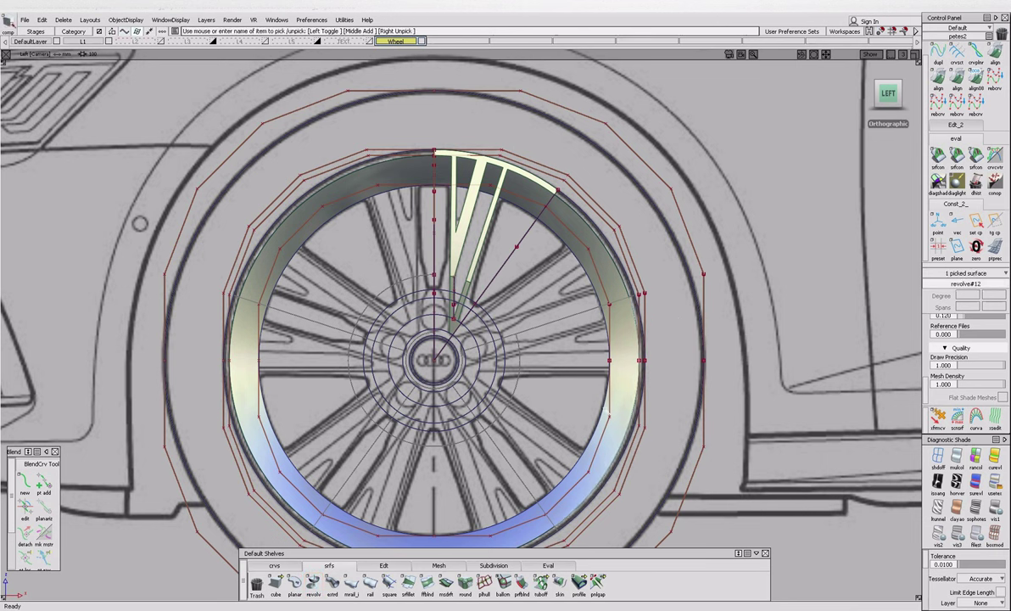
Delete all revolved rim segments except the upper-right one and project the wedge's diagonal line onto it.
left_click_drag(476, 507, 266, 268)
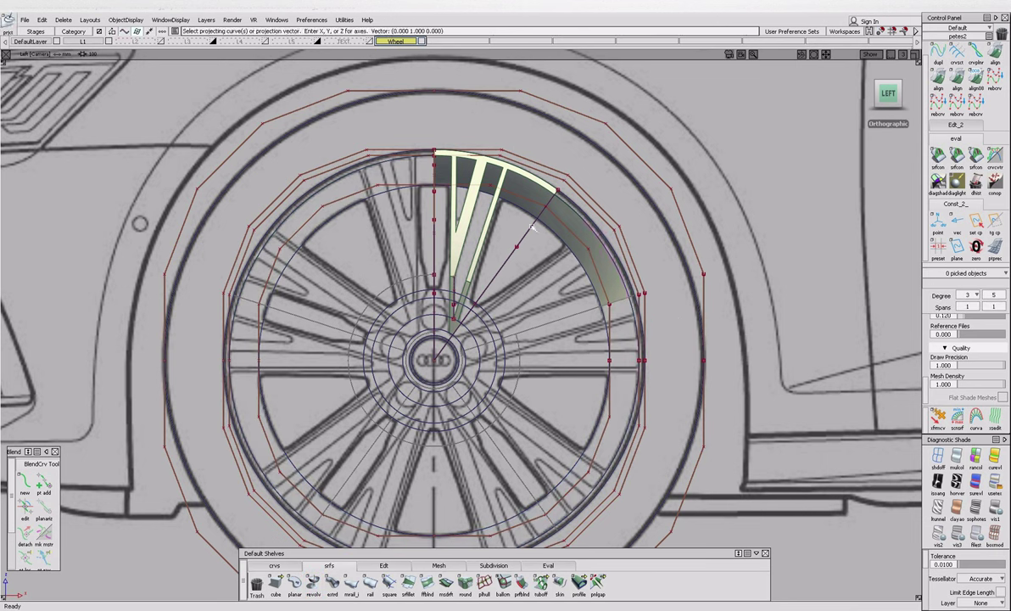
left_click(505, 188)
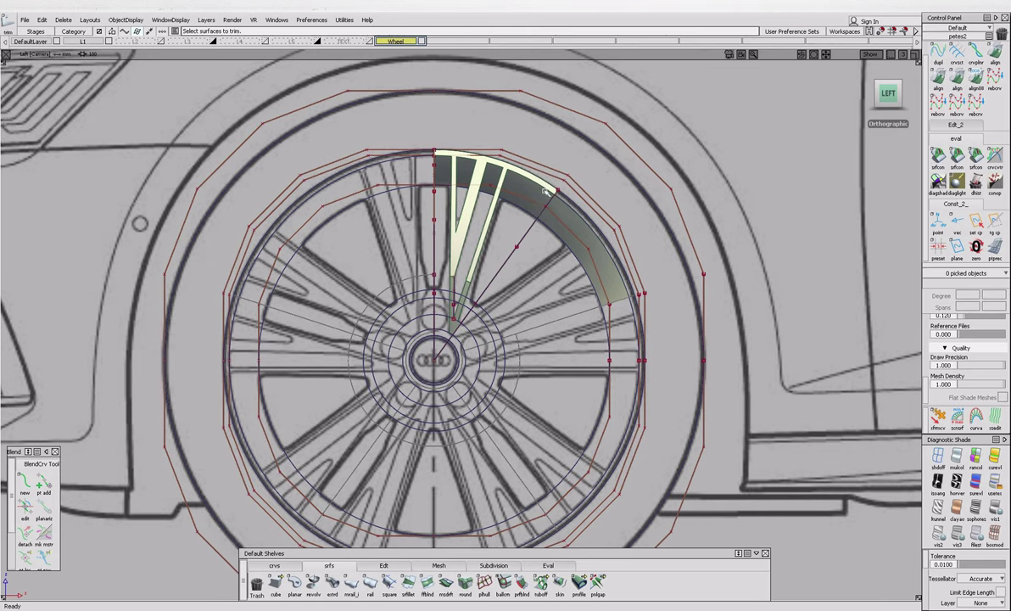
Trim the rim segment along the projected line, discarding the part outside the spoke wedge.
left_click(549, 205)
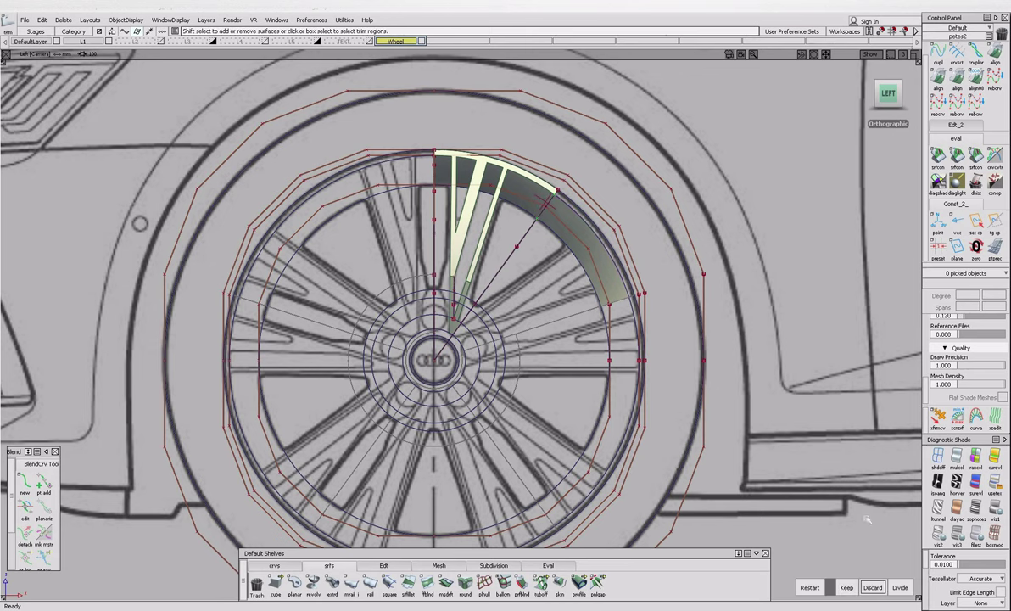
left_click(549, 204)
scroll(584, 287, "up", 5)
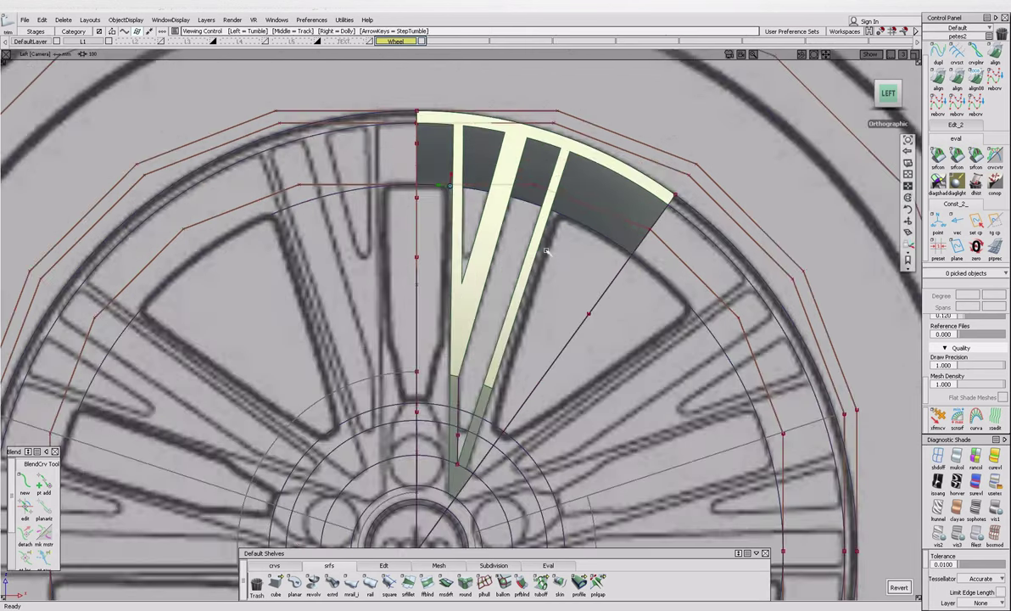
middle_click_drag(574, 316, 565, 295, "alt+shift")
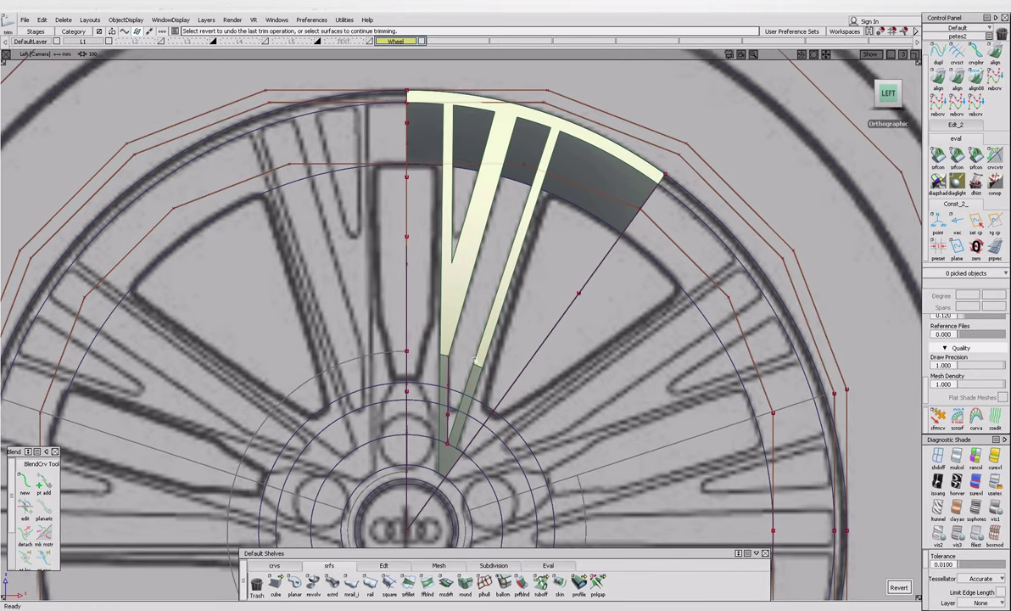
Examine the depth of the spokes and inner rim in the reference photo 5-audi-a6-2018-lt-alloy-wheels.jpg.
mouse_move(350, 609)
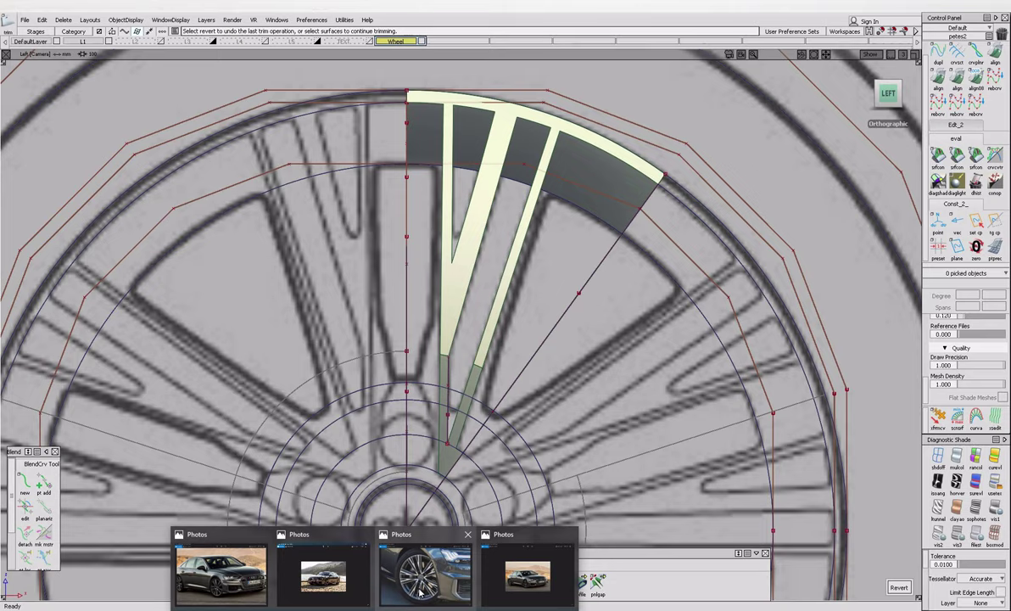
left_click(395, 553)
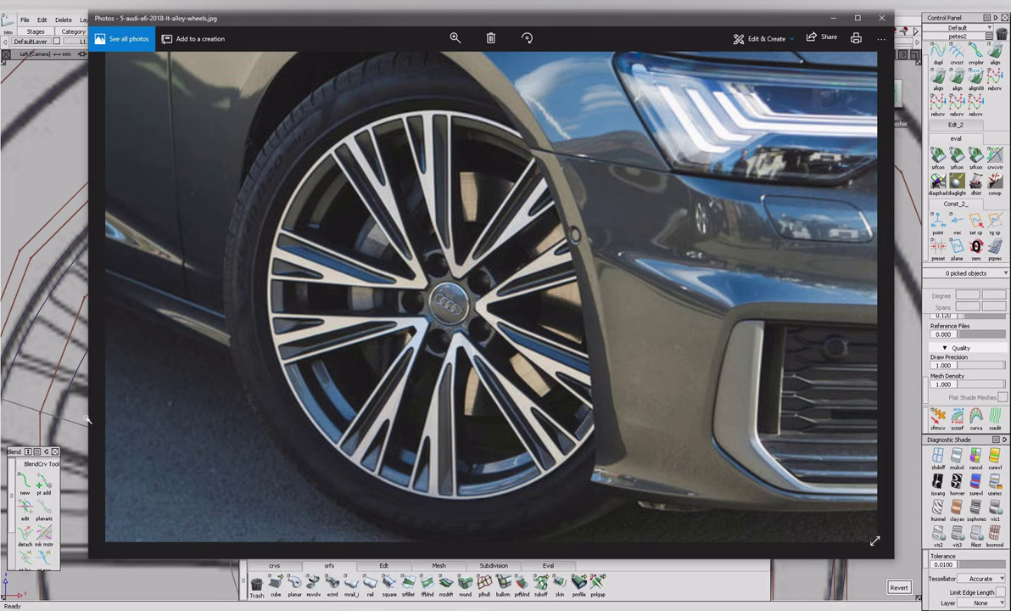
key("alt+Tab")
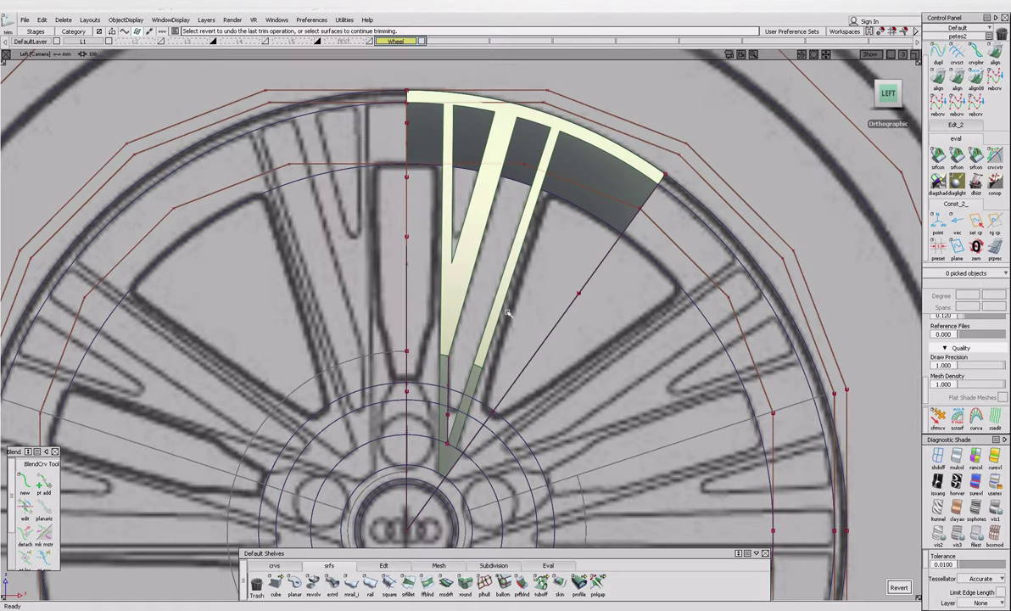
left_click(445, 584)
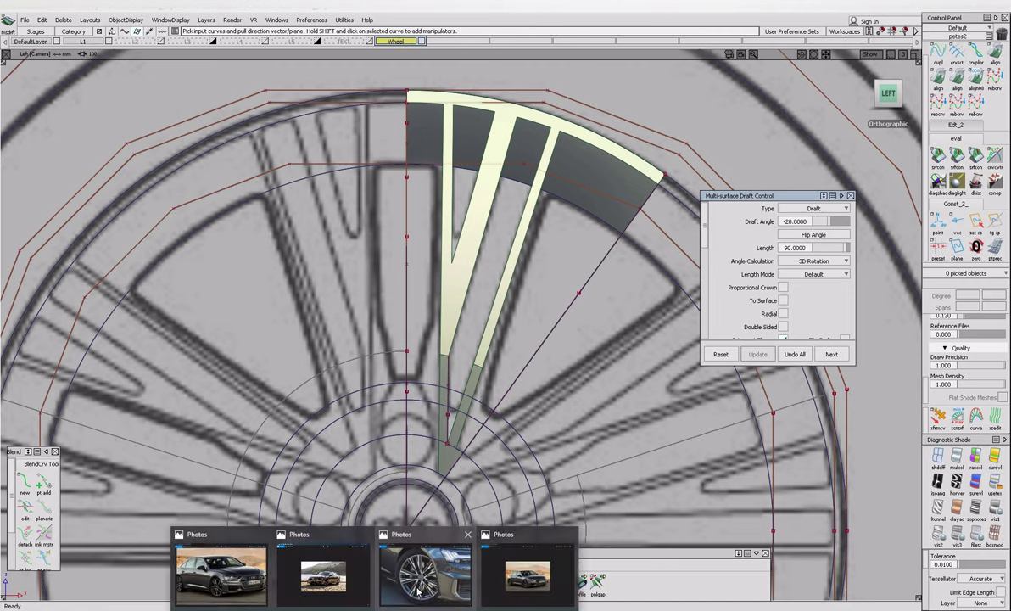
left_click(429, 574)
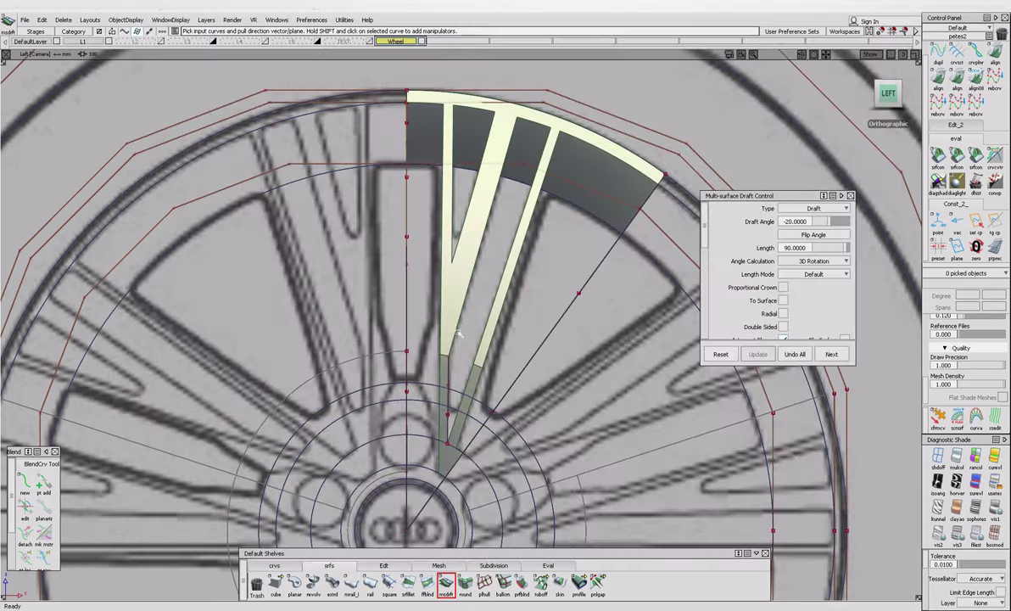
key("Escape")
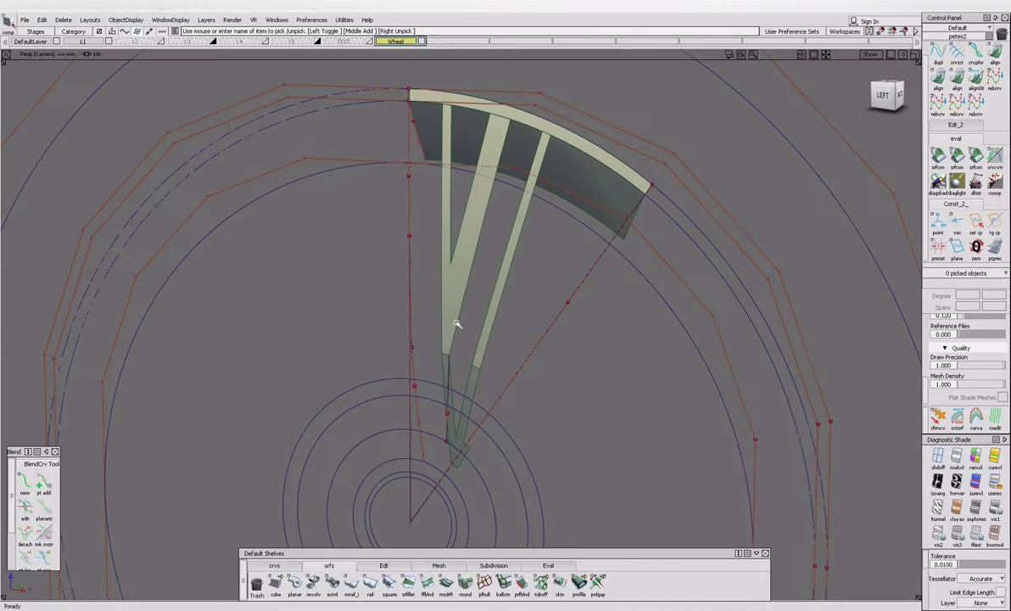
Copy and paste the two spoke surfaces and move the copy back behind the originals.
left_click(462, 348)
key("ctrl+v")
mouse_move(585, 383)
left_mouse_down("alt+shift")
mouse_move(526, 372)
mouse_move(543, 410)
mouse_move(564, 387)
mouse_move(578, 401)
left_mouse_up("alt+shift")
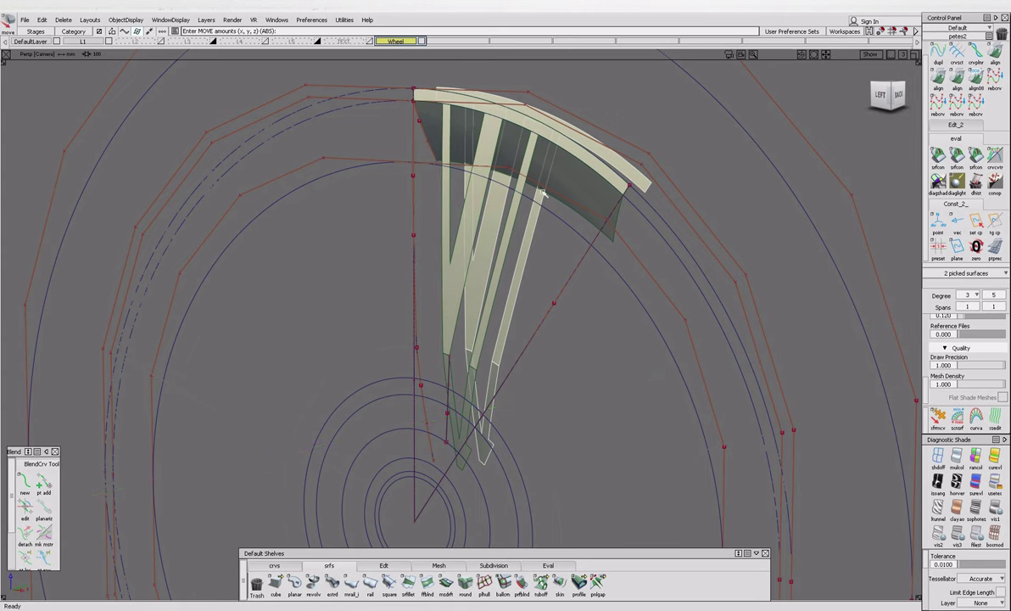
mouse_move(582, 338)
left_mouse_down("alt+shift")
mouse_move(394, 351)
mouse_move(540, 418)
left_mouse_up("alt+shift")
left_click(437, 560)
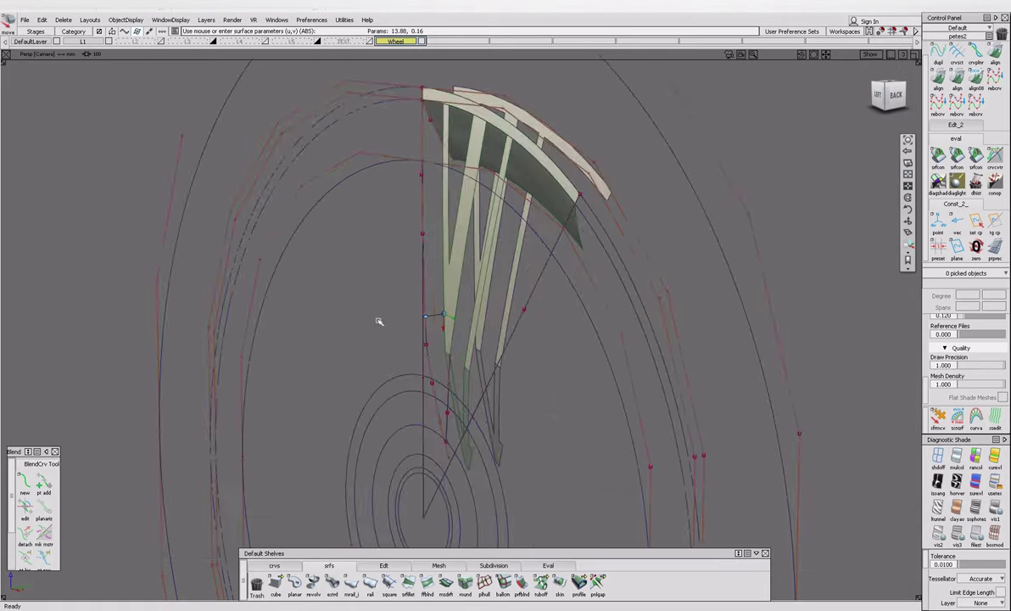
Move the two copied spoke surfaces slightly closer to the original spoke face and clear the selection.
left_click_drag(379, 322, 518, 355, "alt+shift")
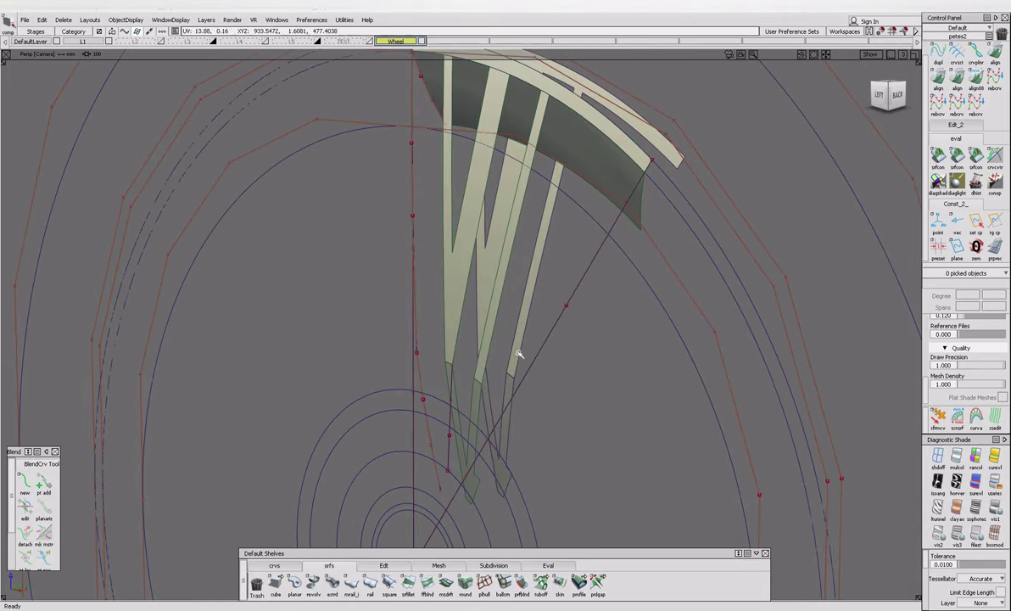
left_click(518, 355)
left_click_drag(587, 420, 596, 372)
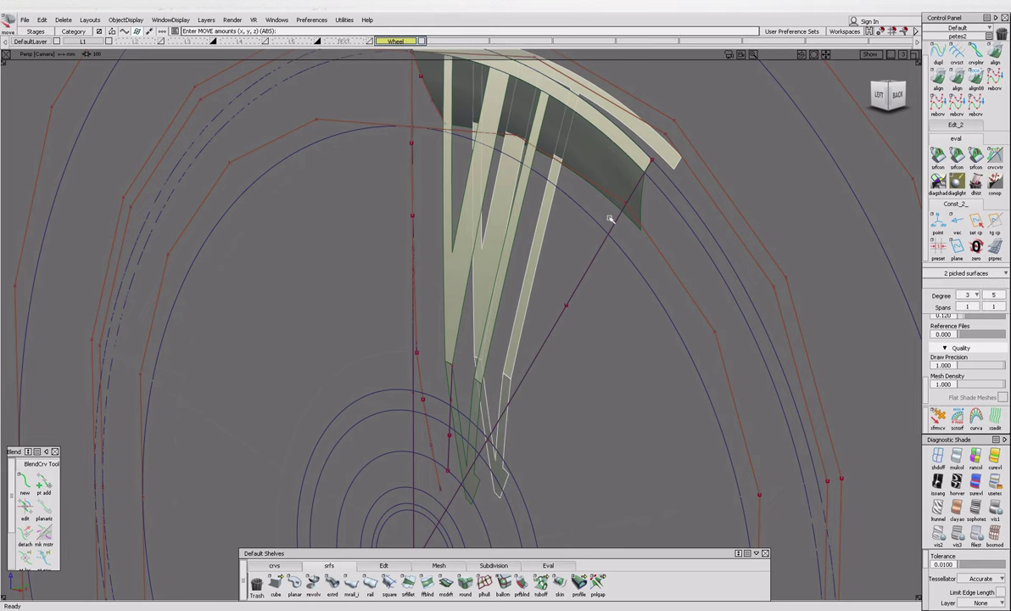
key("ctrl+z")
Select the revolved rim's profile curve with the Stretch tool and examine its inner end relative to the front and rear spokes.
left_click(274, 565)
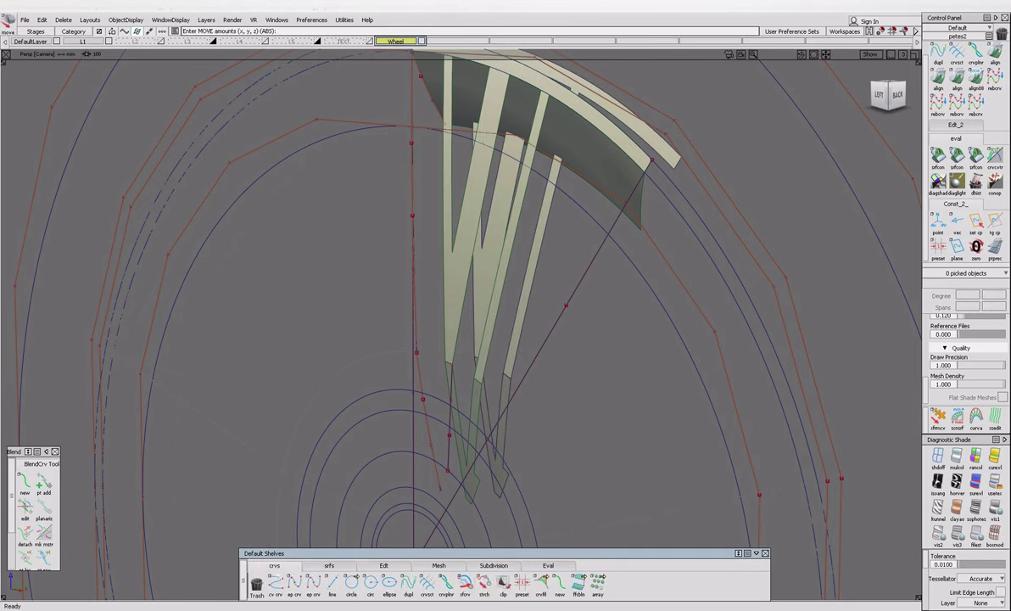
left_click(483, 584)
left_click(631, 182)
left_click_drag(631, 182, 727, 204, "alt+shift")
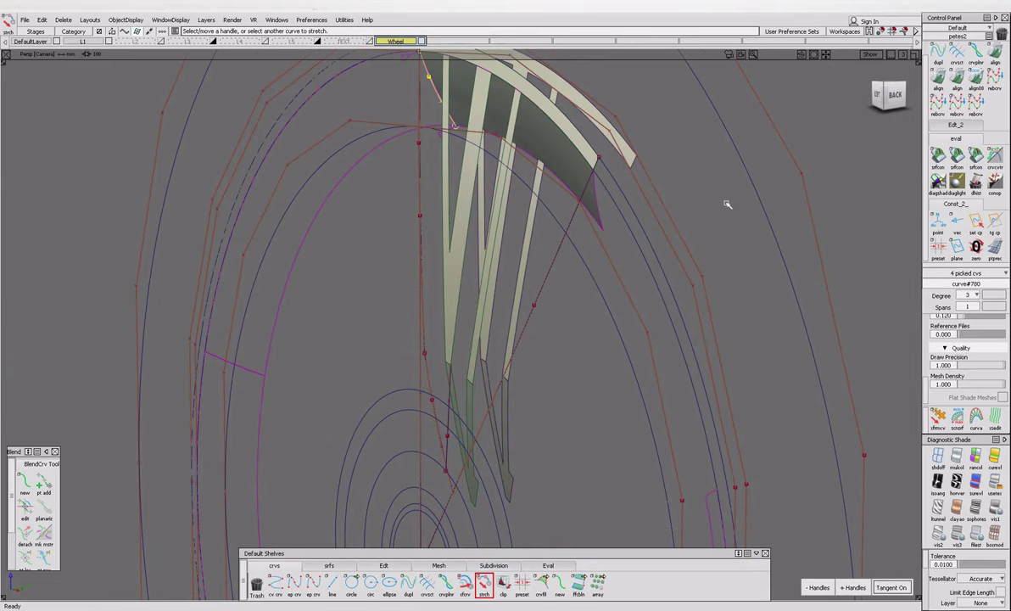
right_click_drag(694, 206, 533, 176, "alt+shift")
middle_click_drag(532, 176, 495, 231, "alt+shift")
left_click_drag(496, 231, 624, 249, "alt+shift")
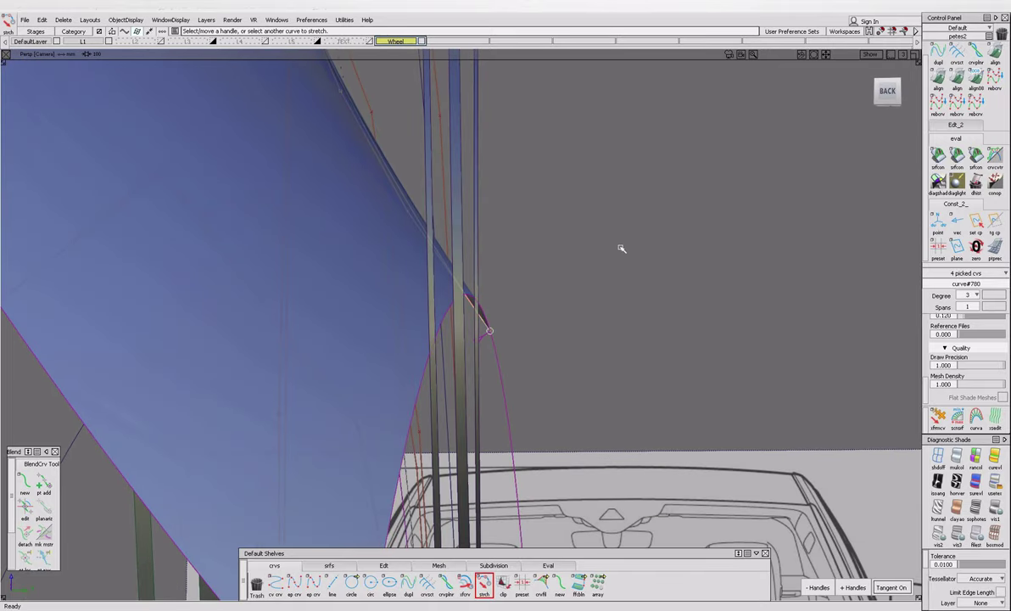
right_click_drag(481, 259, 466, 311, "alt+shift")
left_click_drag(466, 311, 543, 272, "alt+shift")
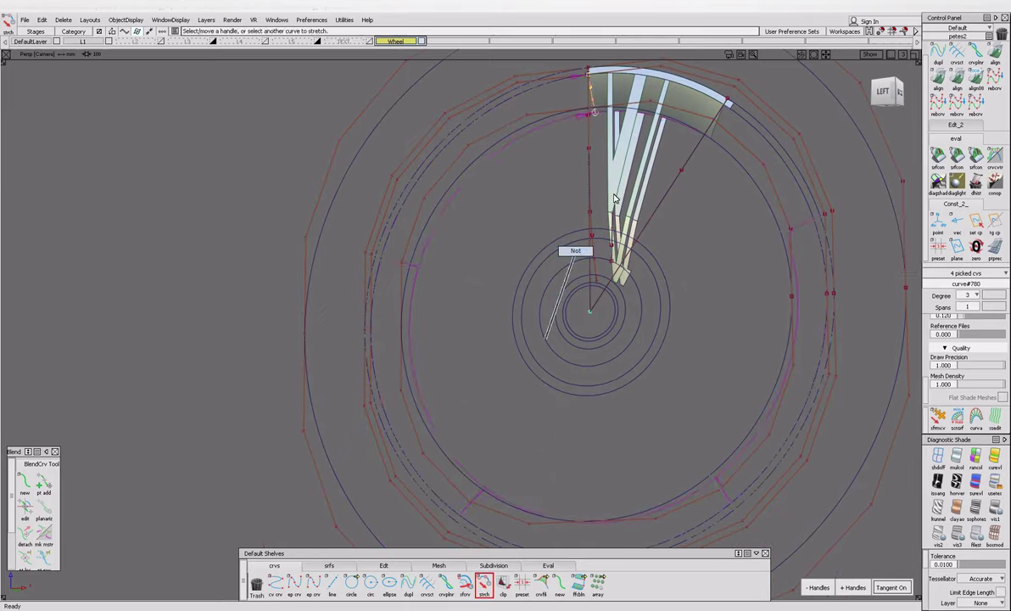
Untrim the two copied surfaces behind the spokes and clear their old curves-on-surface.
right_click_drag(573, 250, 418, 243, "alt+shift")
mouse_move(435, 279)
right_mouse_down("alt+shift")
mouse_move(481, 329)
mouse_move(441, 293)
right_mouse_up("alt+shift")
left_click(440, 388)
right_click_drag(440, 387, 350, 232, "alt+shift")
left_click(389, 455)
left_click(349, 232)
left_click(486, 399)
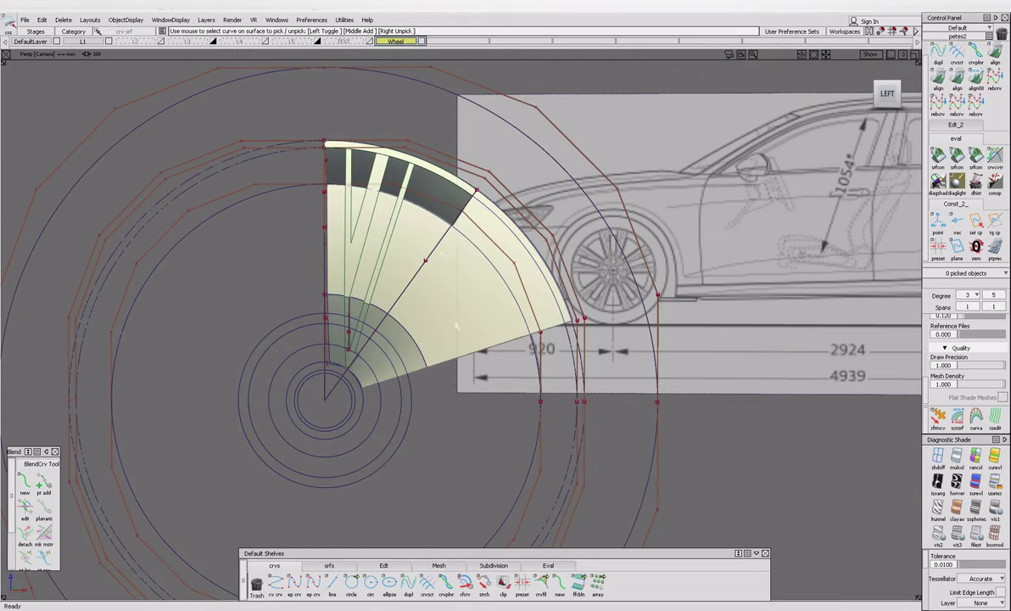
Start a Multi-surface Draft from the outermost spoke's outer edge, covering both the spoke and its hub section, with length 90.
right_click_drag(486, 399, 357, 317, "alt+shift")
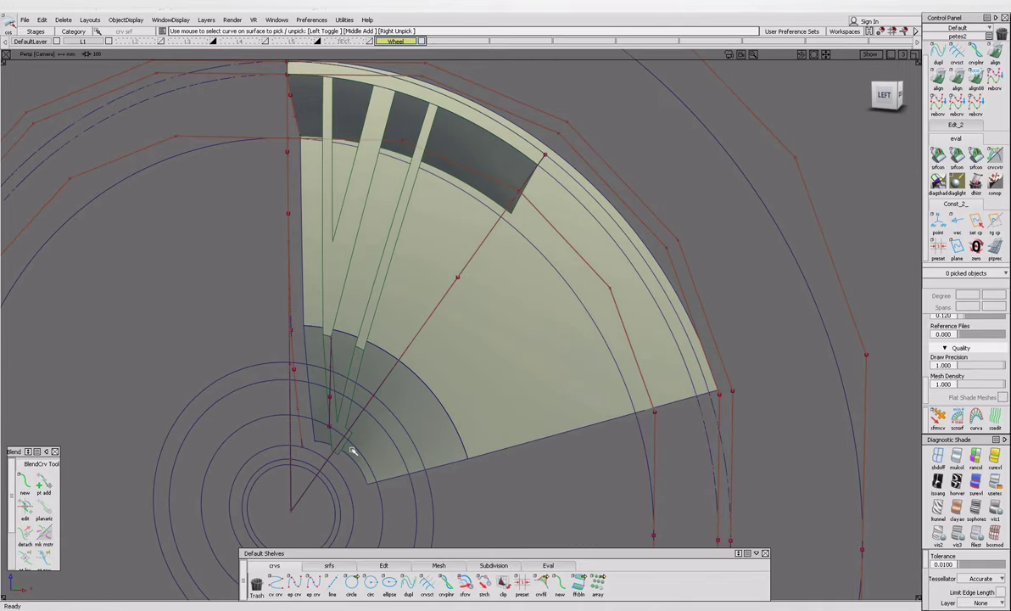
left_click(330, 565)
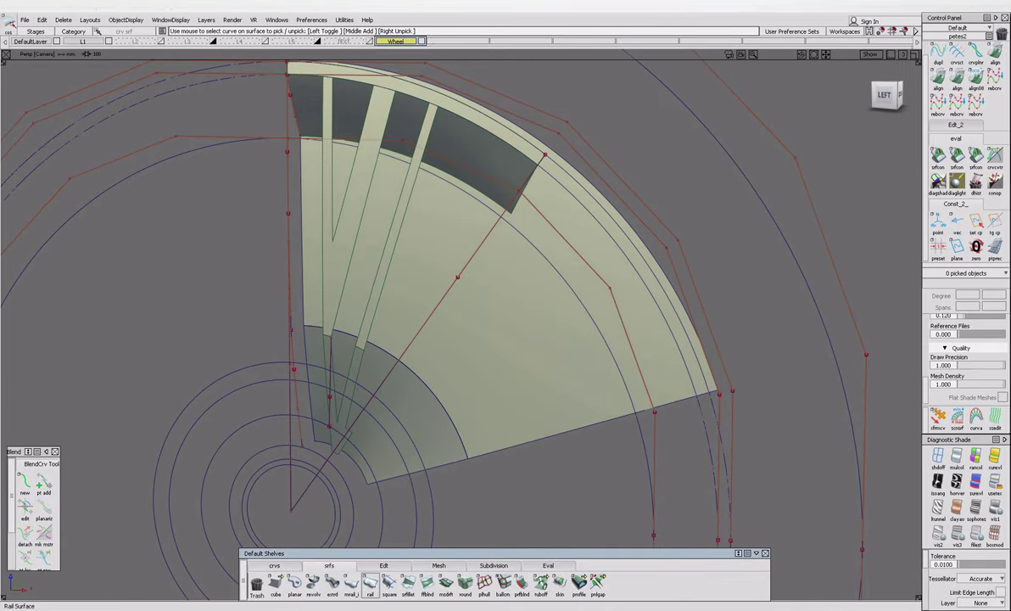
left_click(445, 582)
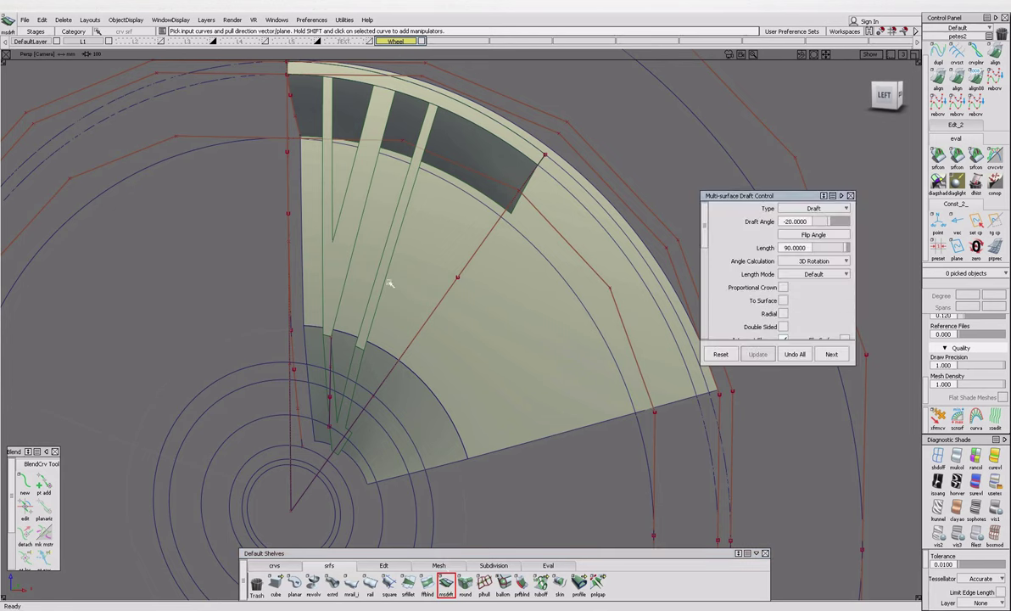
left_click(392, 319)
left_click(365, 367)
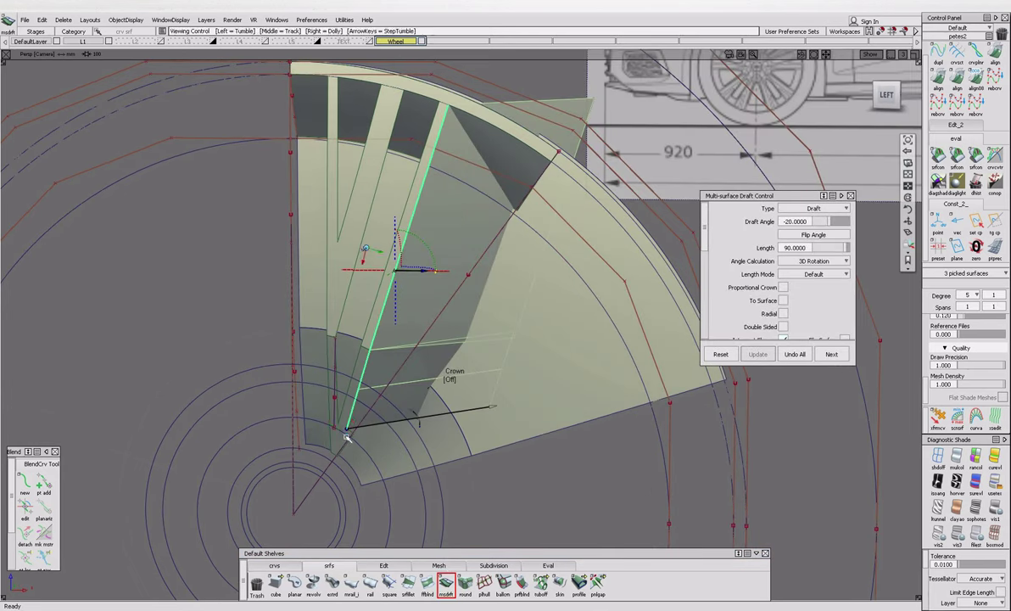
Set the spoke draft's angle to 0 and its draft vector to Y.
scroll(357, 398, "up", 5)
left_click(804, 221)
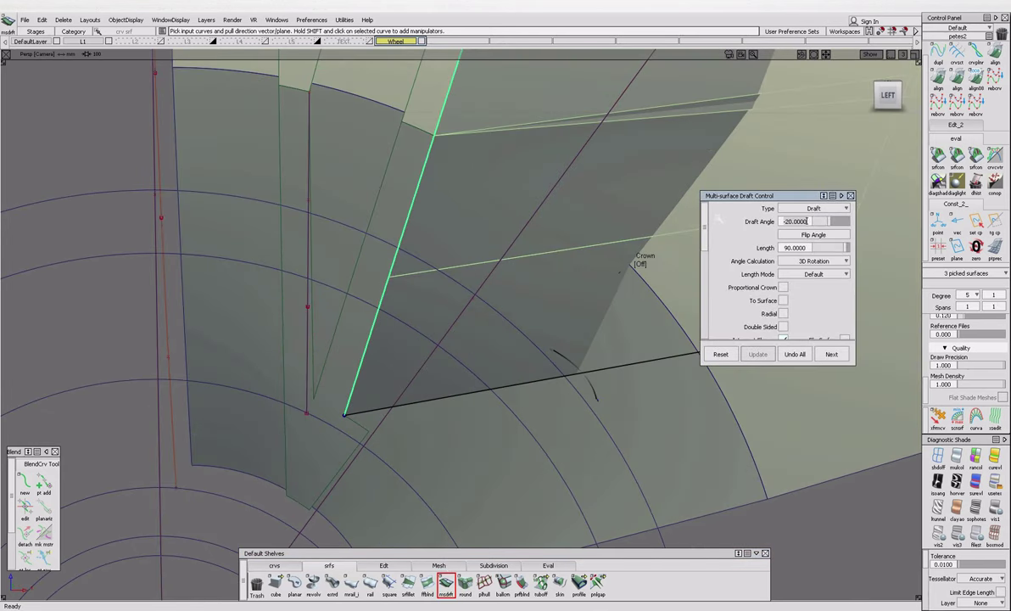
type("0")
key("Return")
scroll(776, 280, "down", 3)
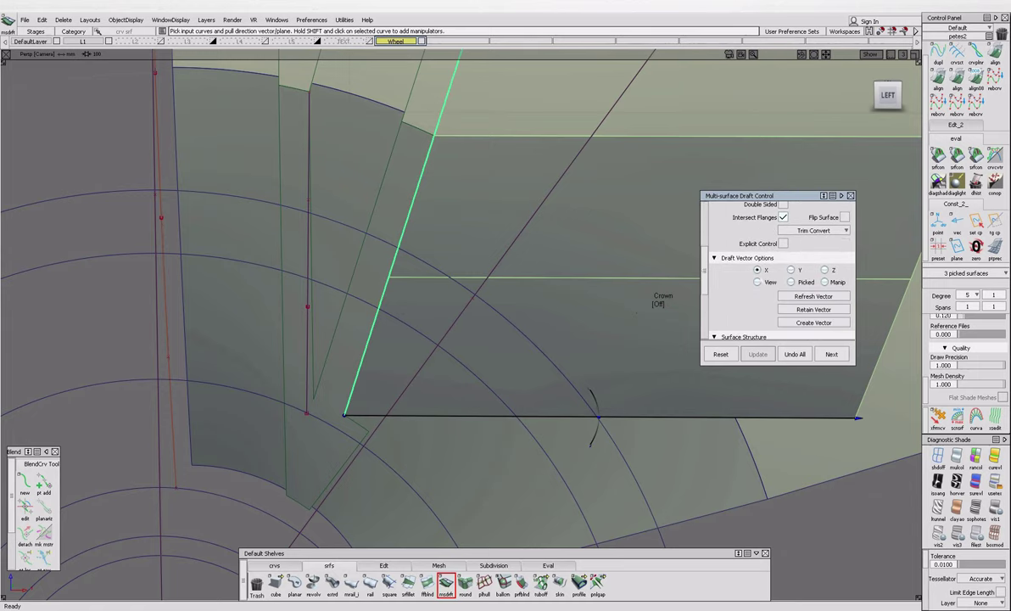
left_click_drag(543, 280, 509, 292, "alt+shift")
scroll(776, 271, "up", 4)
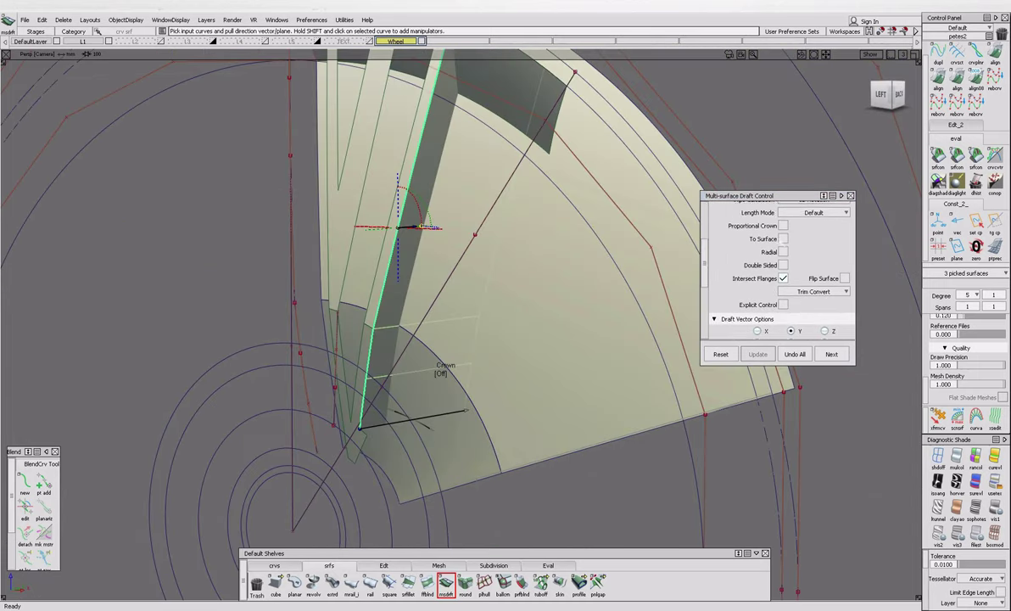
Try draft angles of 3 and 5 in the left orthographic view, and set the spoke draft's angle to 10.
left_click(880, 94)
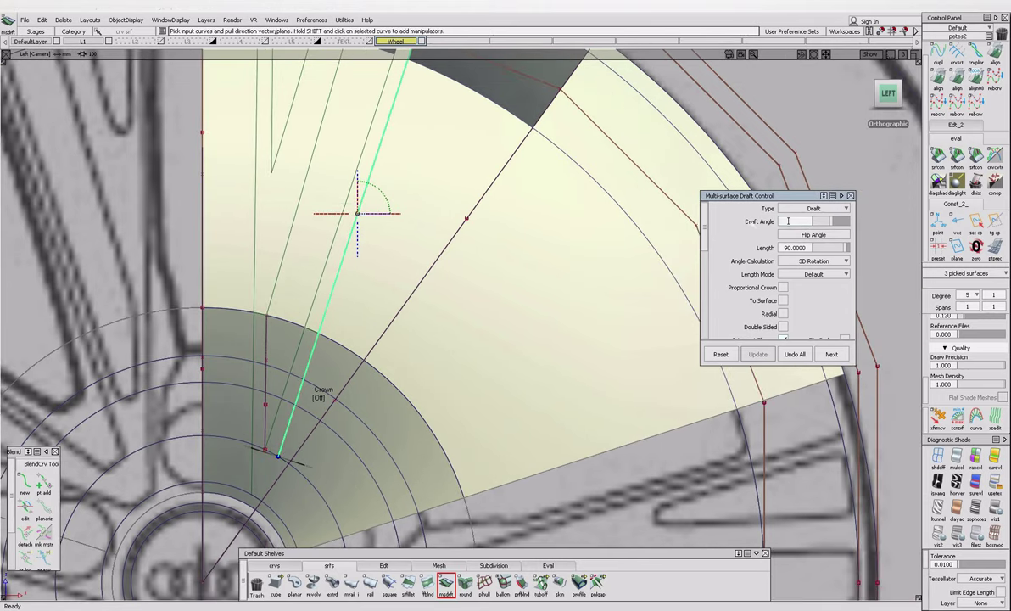
key("Return")
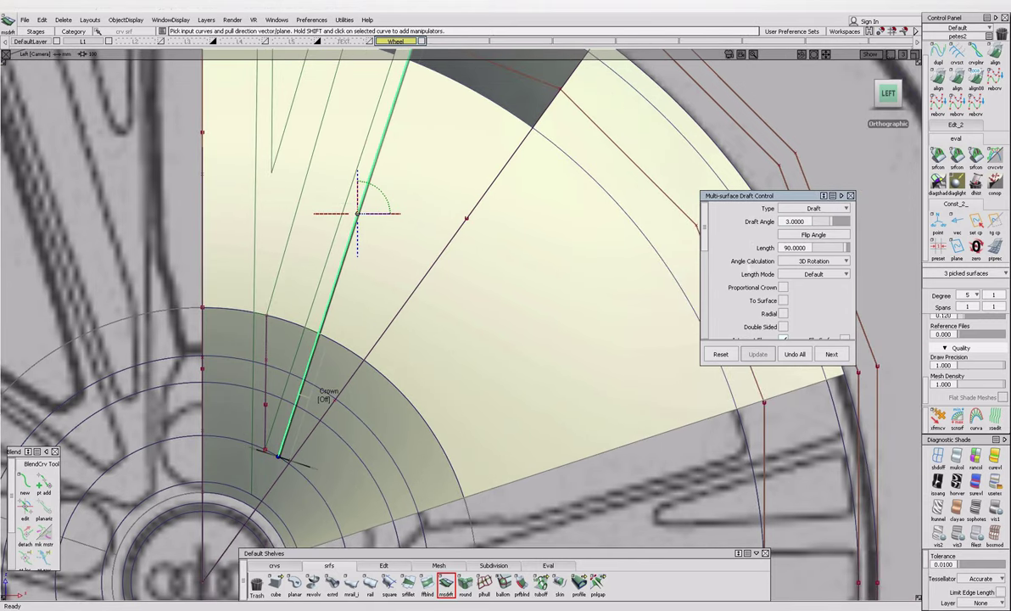
type("5")
key("Return")
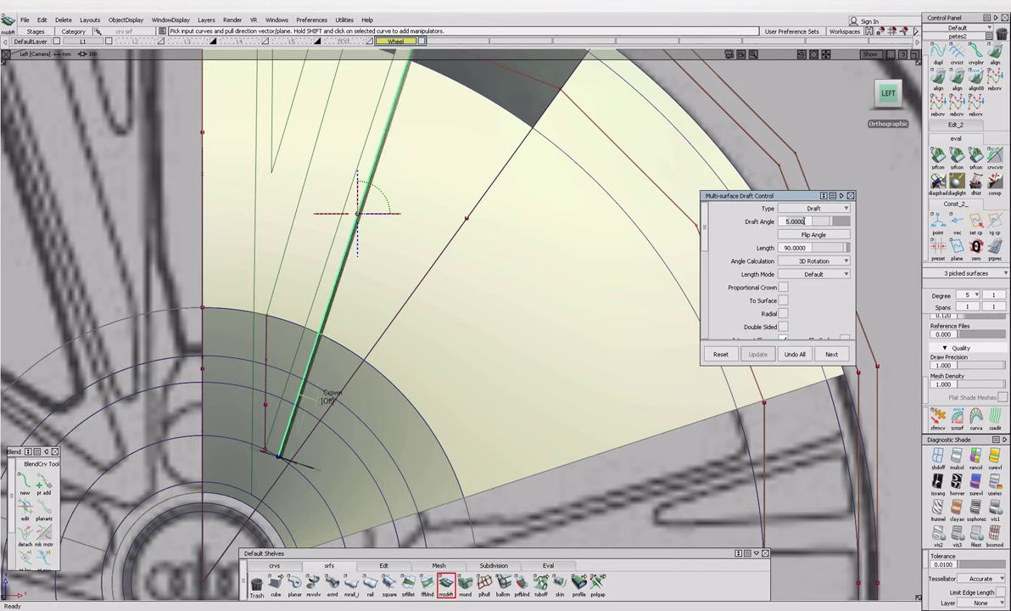
key("Return")
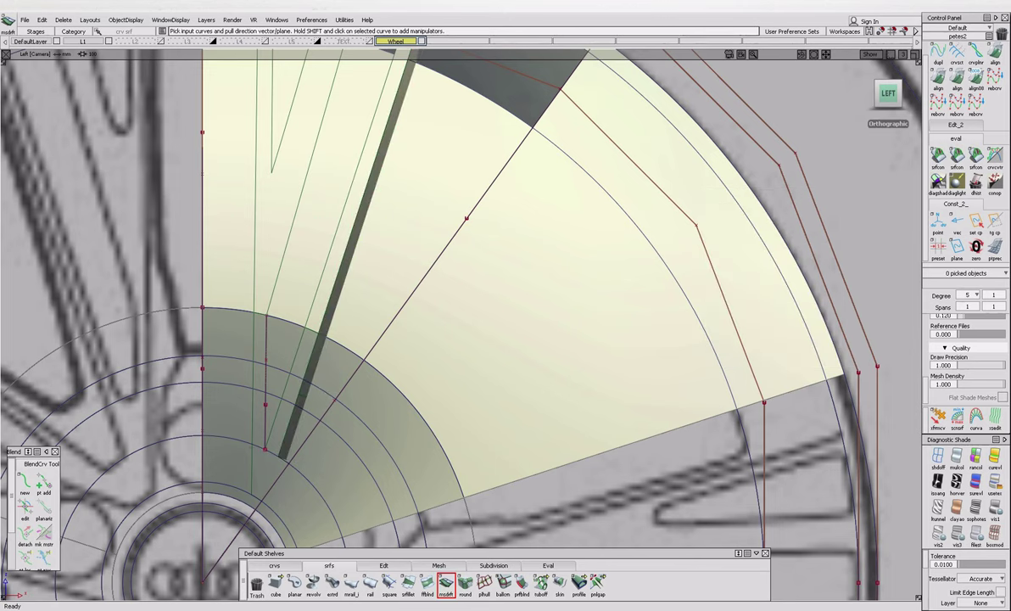
Intersect the spoke draft with the untrimmed copies behind it and remove the draft surface, keeping the line along the rear surfaces.
key("Escape")
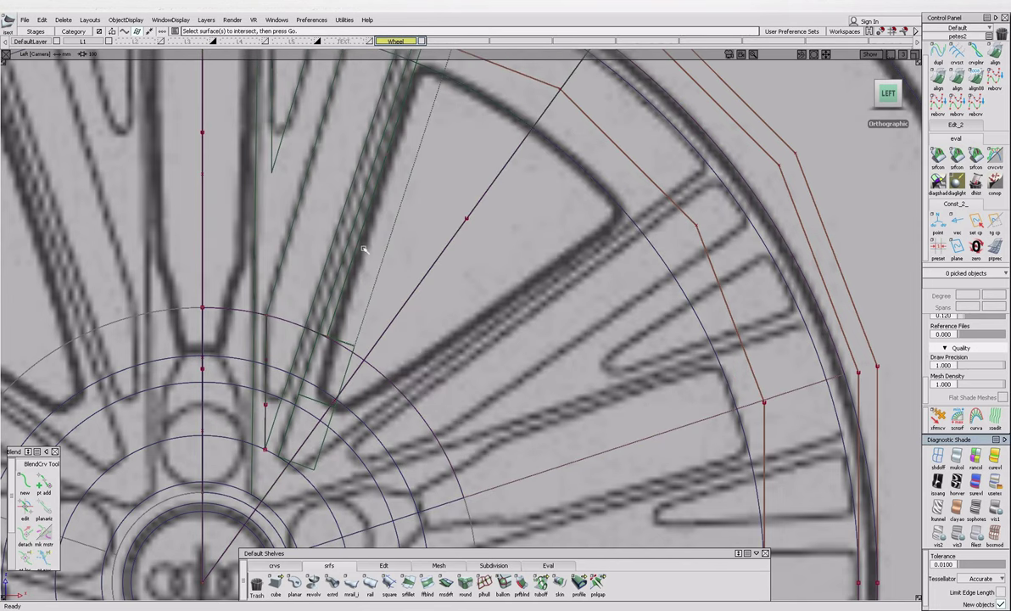
middle_click_drag(392, 257, 396, 291, "alt+shift")
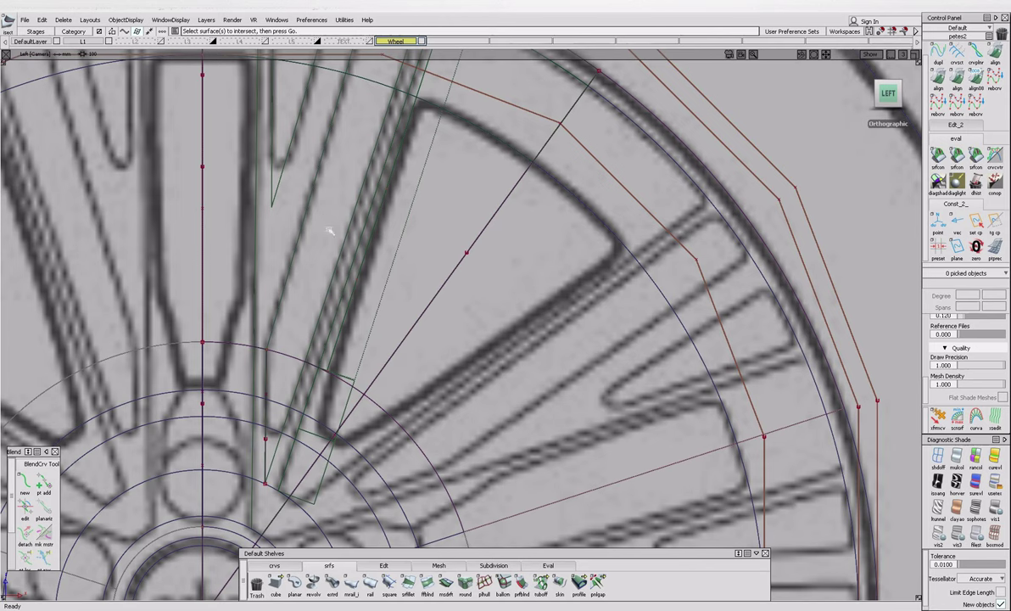
left_click(360, 244)
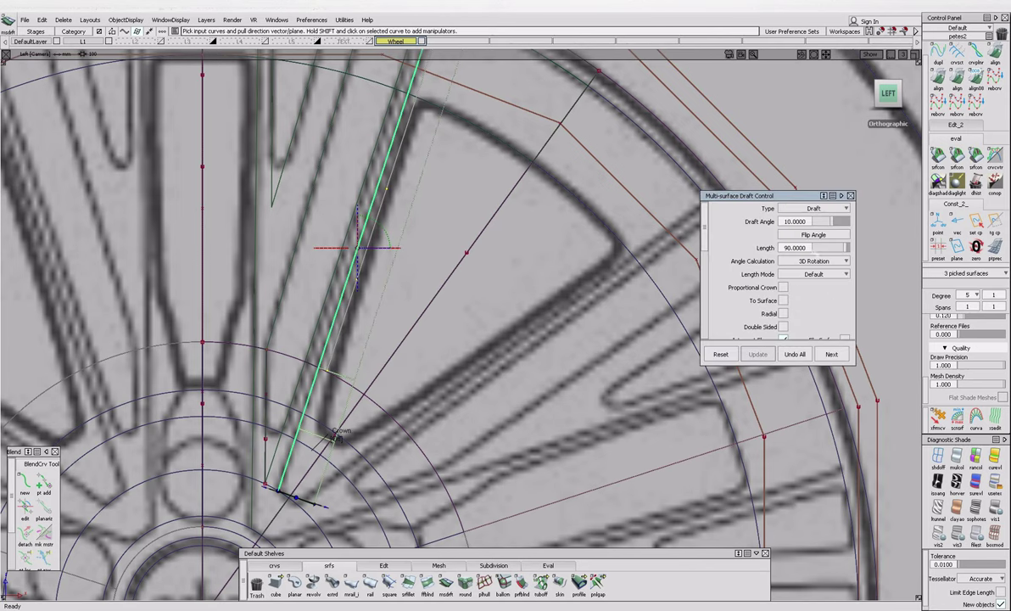
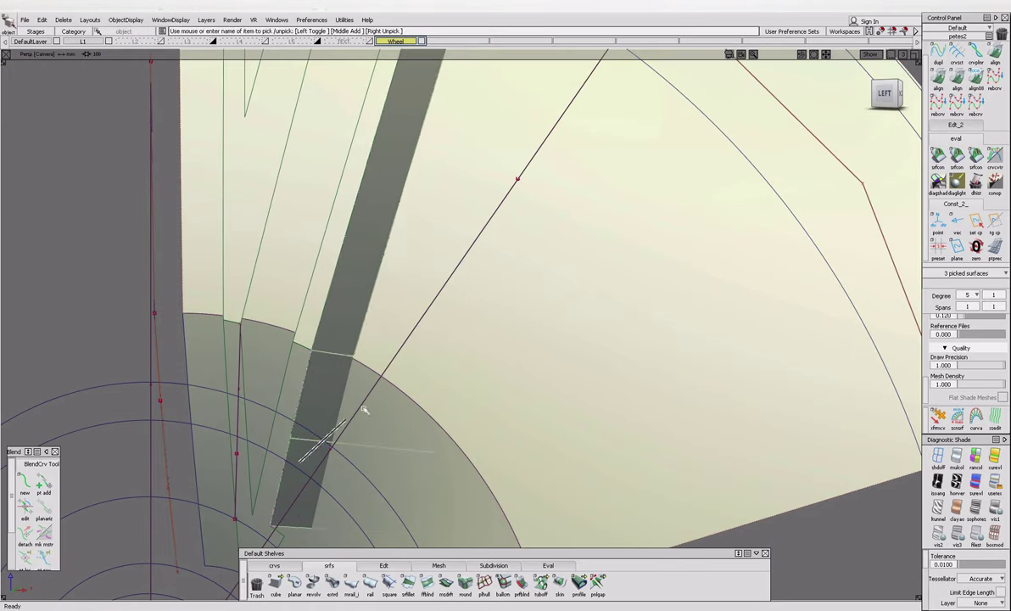
mouse_move(378, 349)
right_mouse_down("alt+shift")
mouse_move(519, 460)
mouse_move(362, 439)
right_mouse_up("alt+shift")
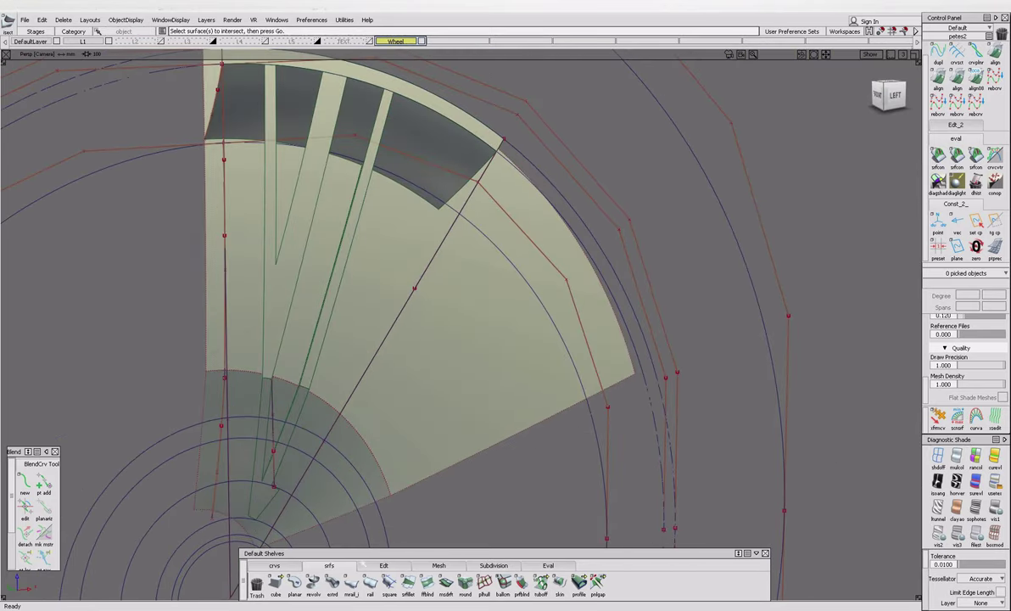
left_click(274, 565)
left_click_drag(494, 469, 309, 442, "alt+shift")
scroll(308, 442, "up", 3, "alt+shift")
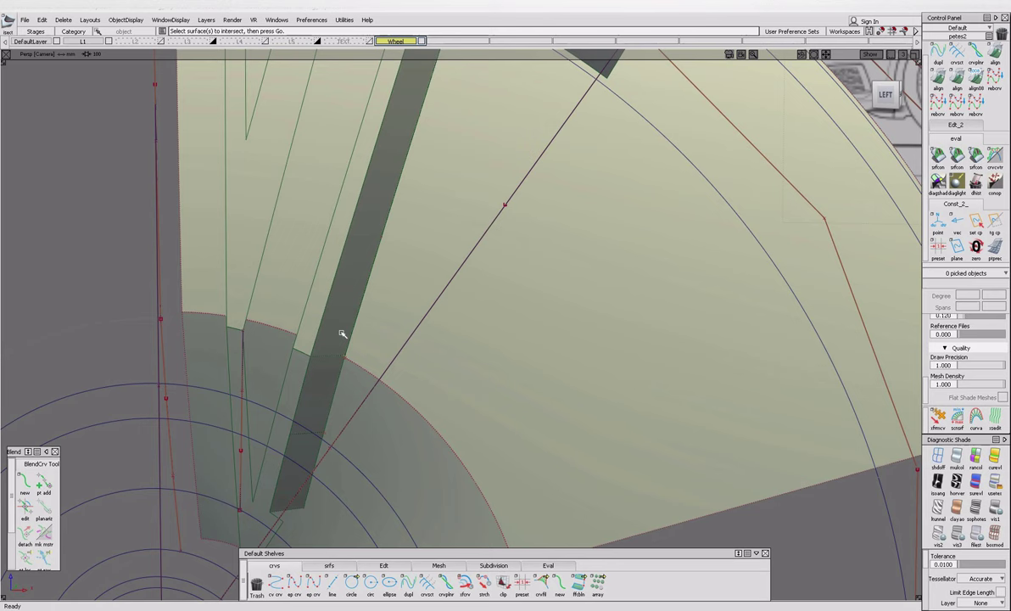
left_click(332, 367)
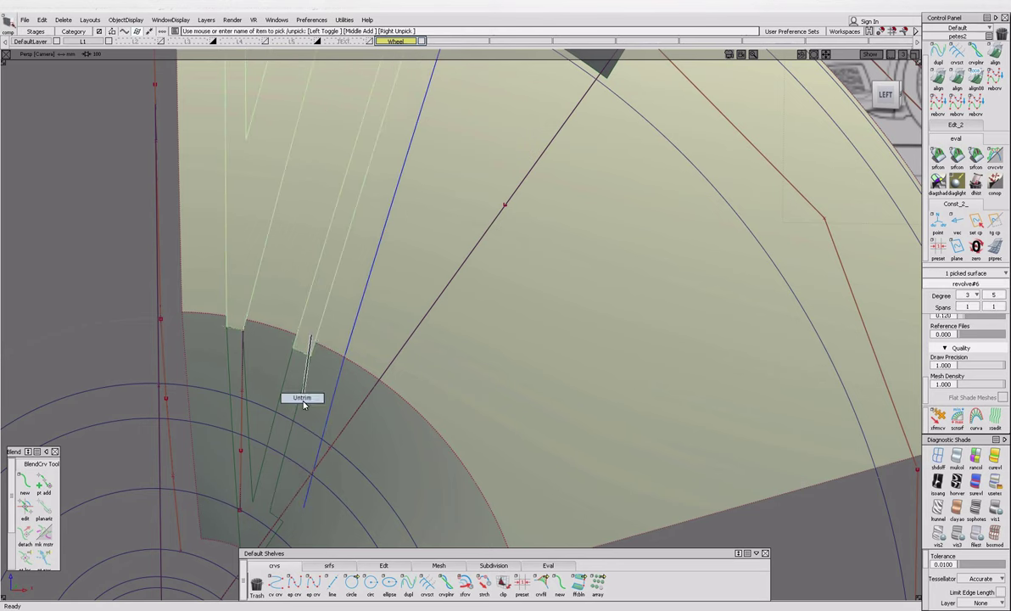
Untrim the front spoke and hub surfaces and build a G2 Curvature chord fillet between them with chordal length 20.
left_click(305, 384)
left_click(192, 307)
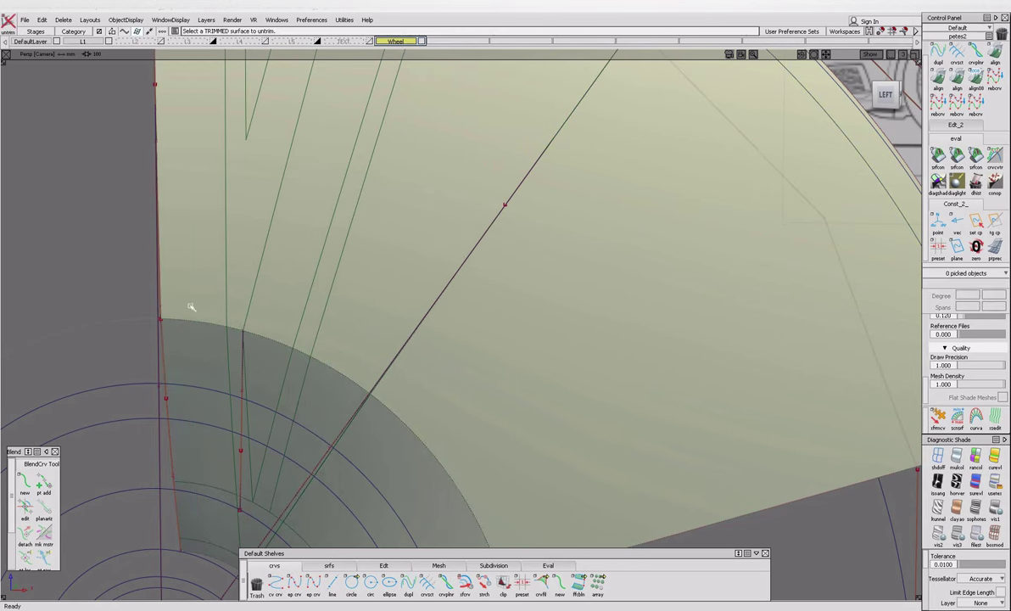
left_click(329, 565)
left_click(408, 582)
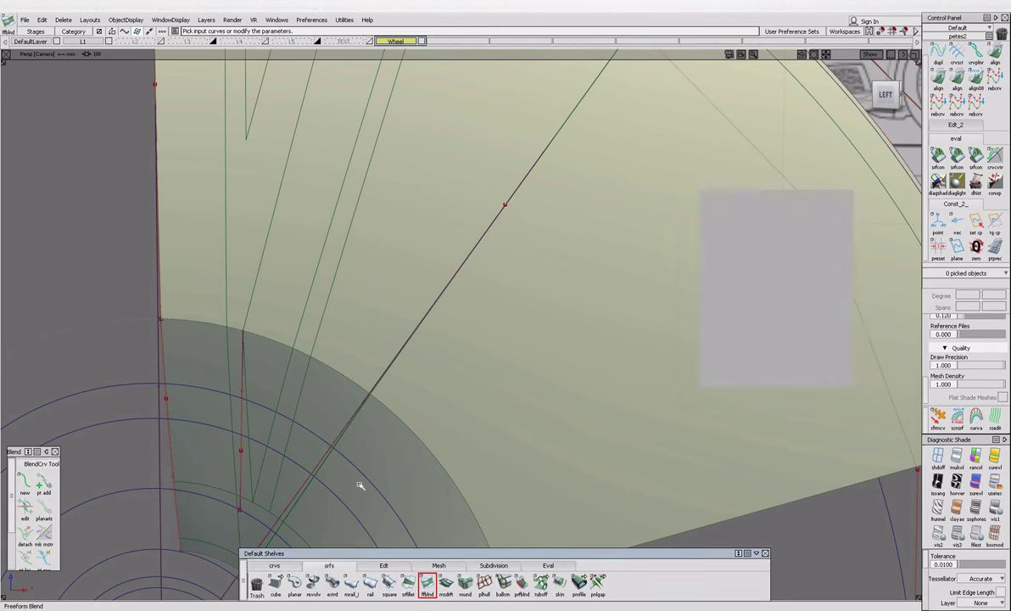
left_click(334, 419)
left_click_drag(334, 419, 246, 398, "alt+shift")
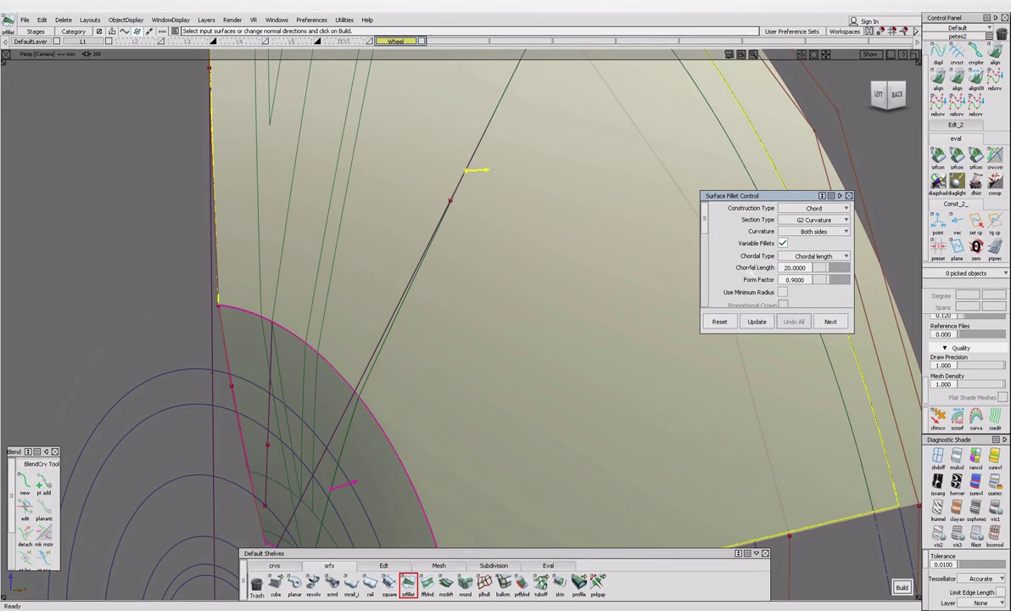
left_click_drag(255, 357, 225, 348, "alt+shift")
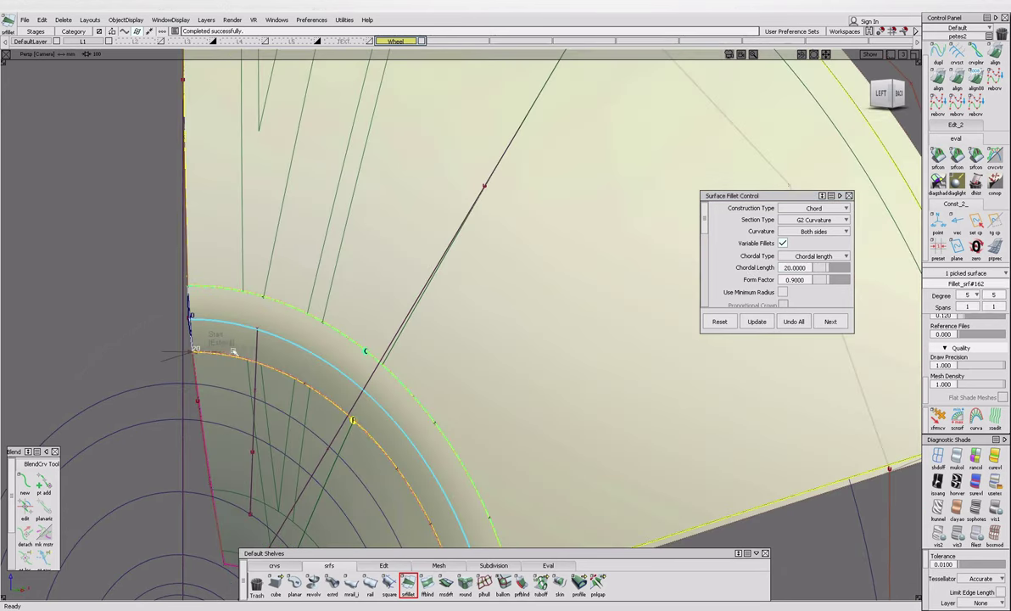
right_click_drag(225, 347, 424, 441, "alt+shift")
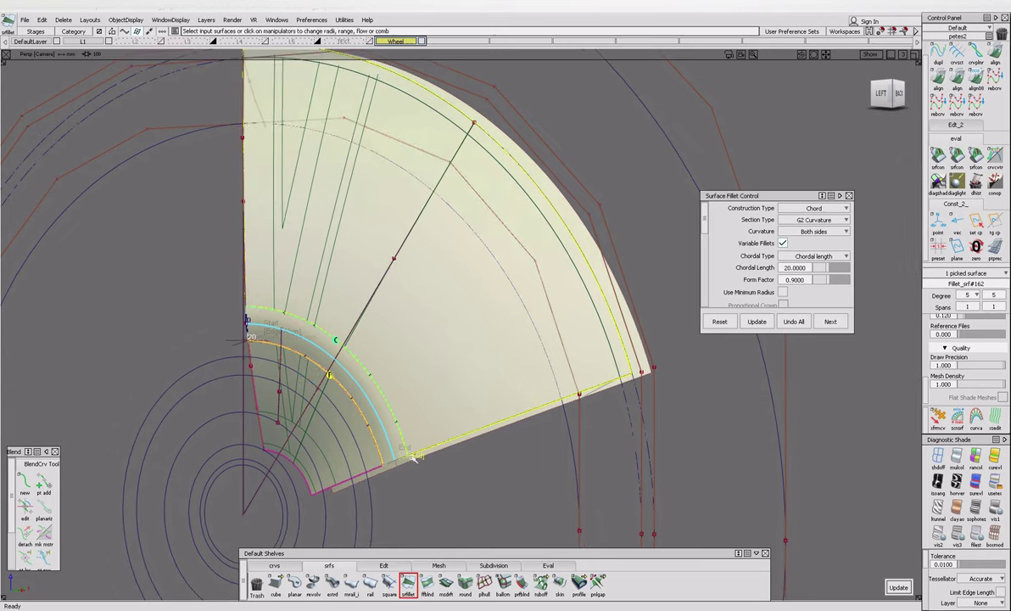
left_click_drag(402, 401, 354, 466, "alt+shift")
right_click_drag(355, 466, 335, 357, "alt+shift")
key("Escape")
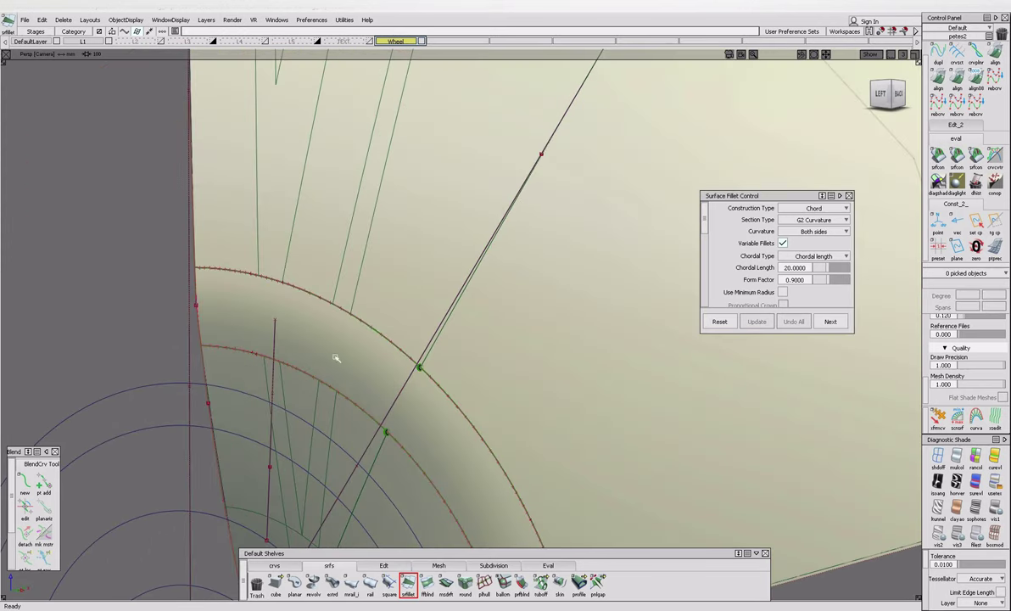
Project the spoke outline curves onto the new fillet surface from the left orthographic view.
left_click(344, 365)
left_click(882, 93)
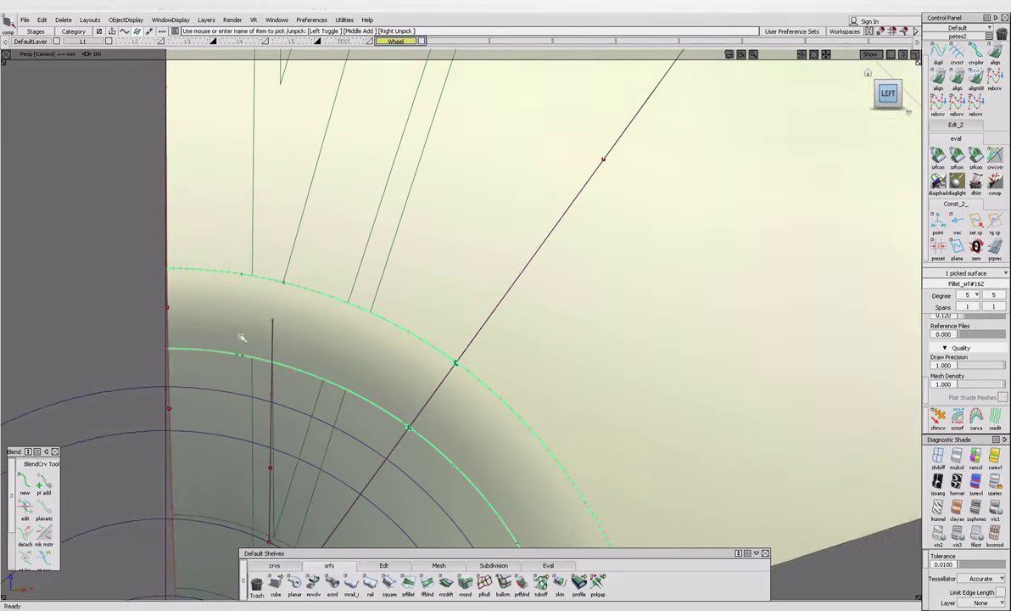
left_click(244, 308)
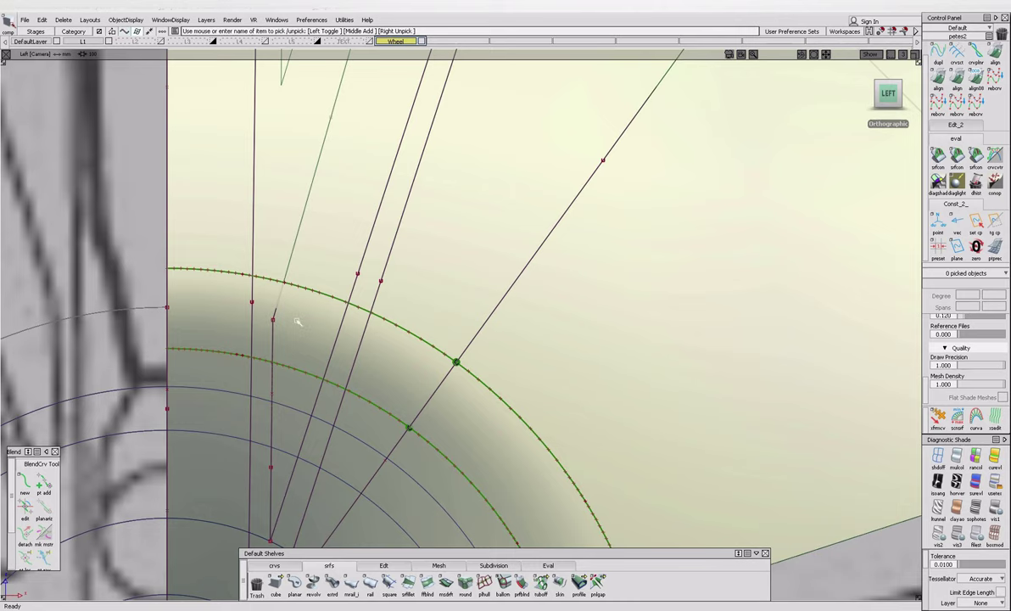
left_click(297, 333)
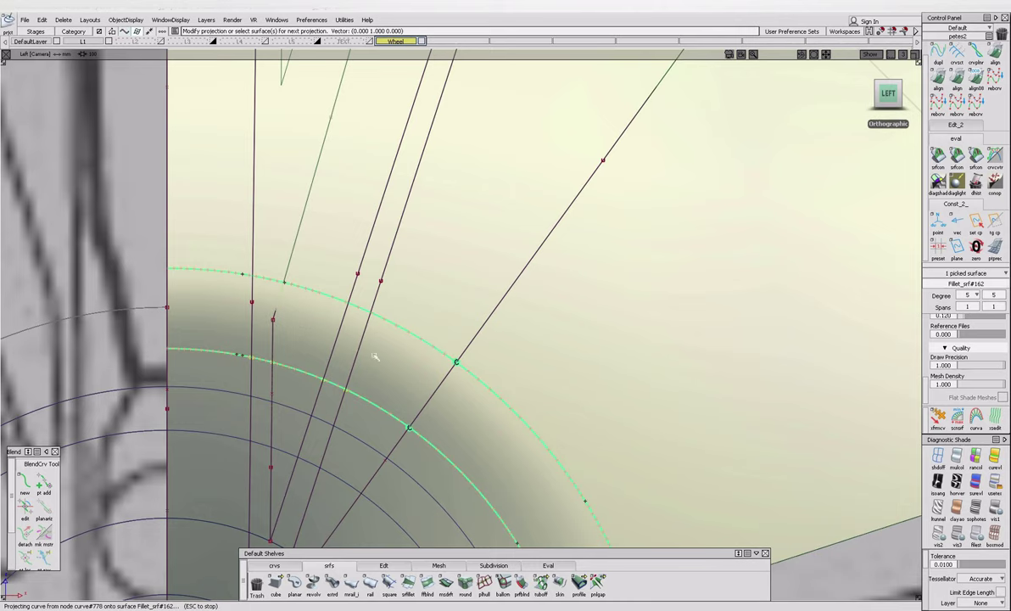
Trim the fillet surface along the projected lines, keeping only the portions inside the spokes.
key("t")
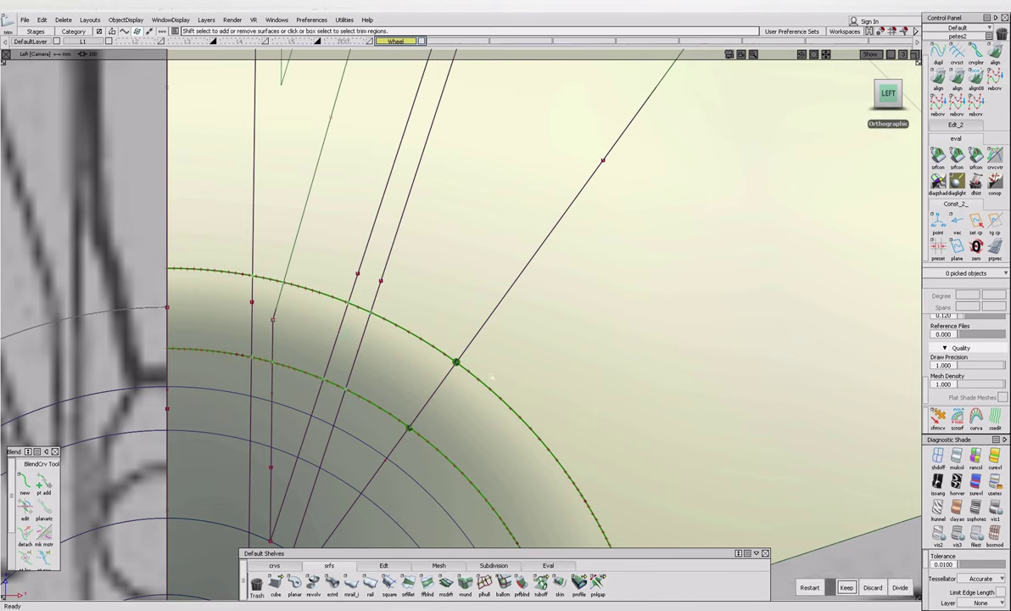
scroll(290, 319, "down", 1)
left_click(845, 586)
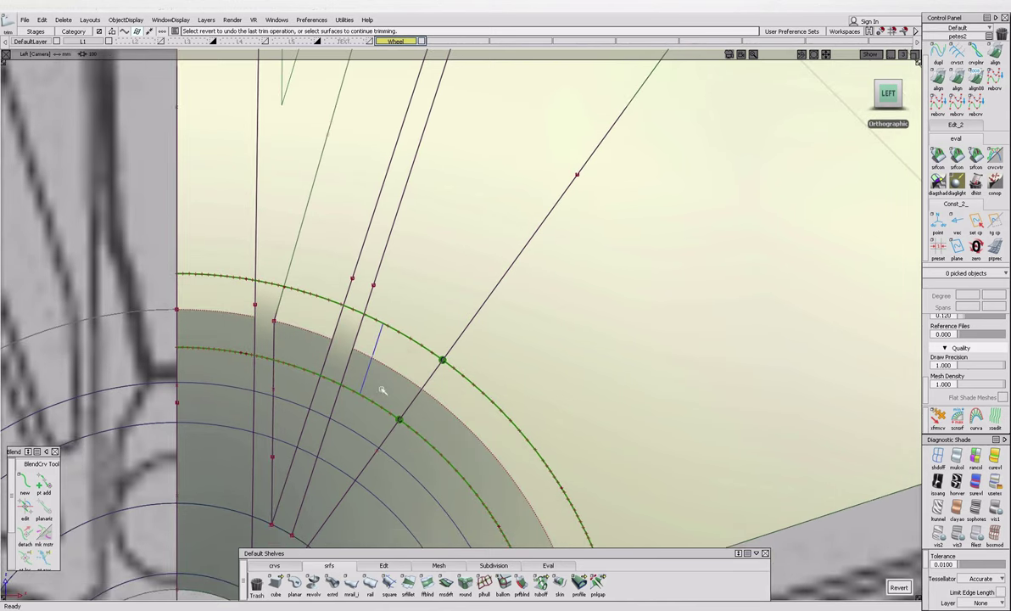
Trim the front spoke surface along the projected outlines, keeping only the regions inside the spokes.
left_click_drag(377, 336, 284, 270, "alt+shift")
left_click(280, 269)
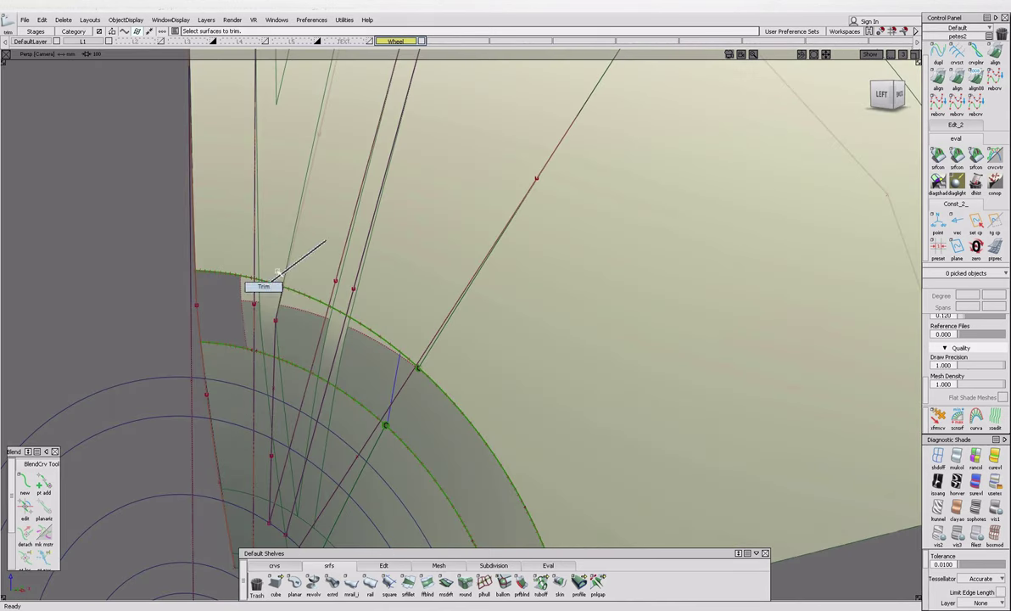
scroll(324, 263, "down", 5)
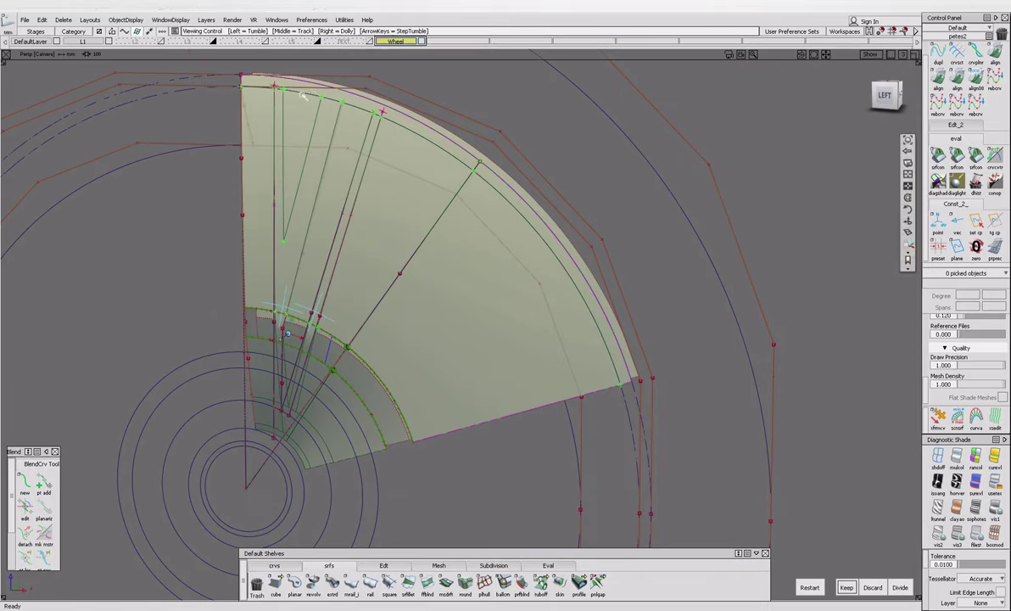
left_click(847, 587)
mouse_move(327, 361)
left_mouse_down("alt+shift")
mouse_move(306, 373)
mouse_move(330, 385)
mouse_move(349, 338)
left_mouse_up("alt+shift")
scroll(296, 381, "up", 5)
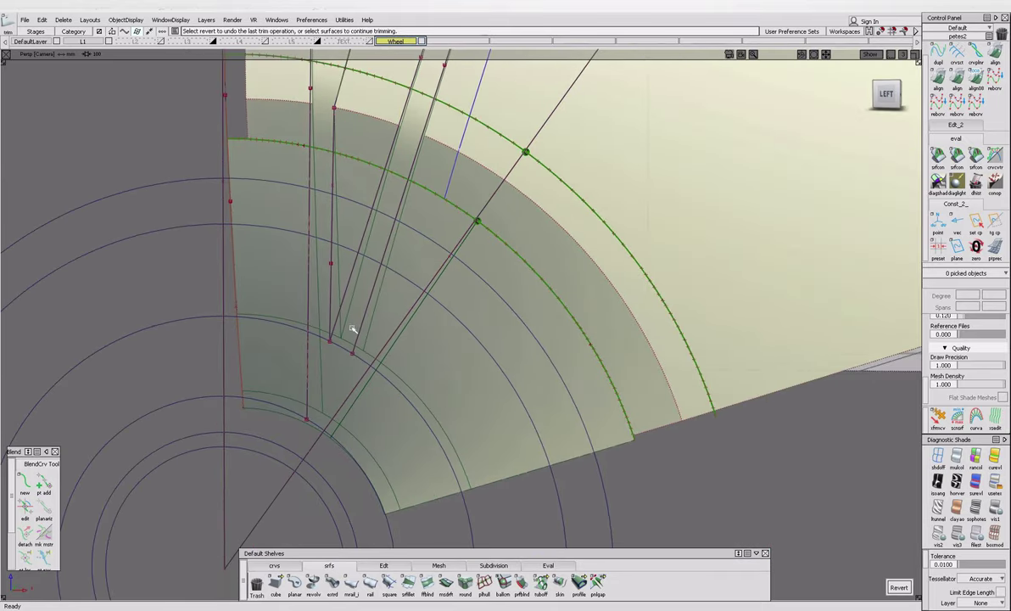
left_click(348, 337)
Clear away the spoke outline curves around the hub and trim the front hub surface to the spoke shape.
key("Escape")
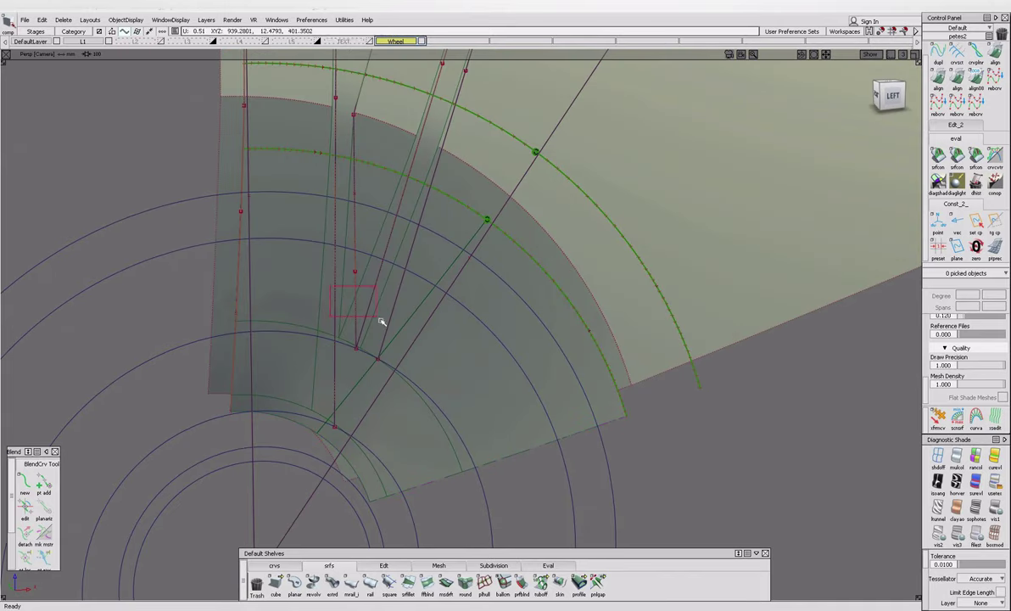
left_click(447, 350)
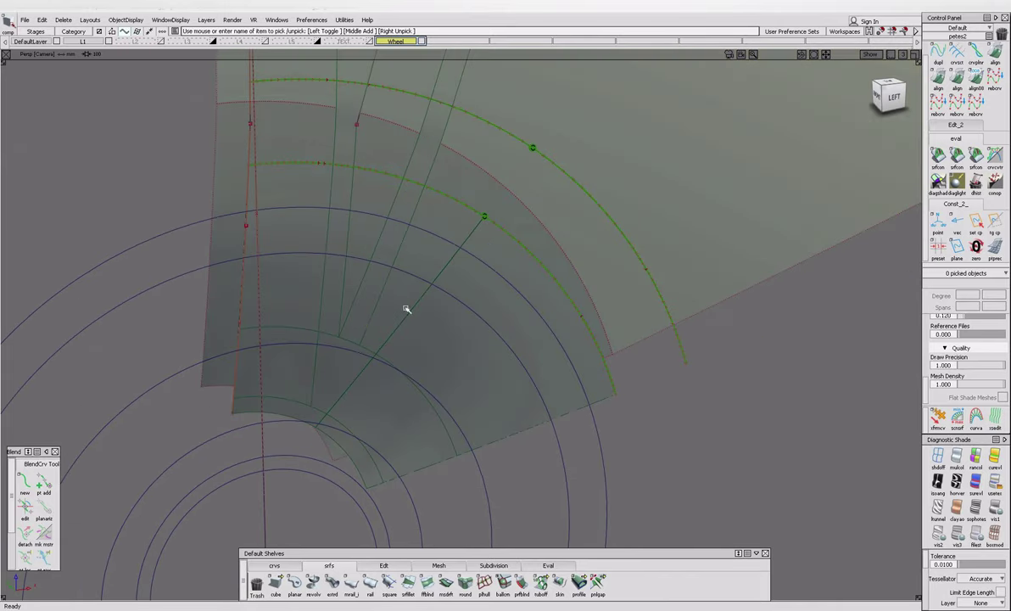
left_click(339, 301)
mouse_move(356, 368)
left_mouse_down("alt+shift")
mouse_move(361, 322)
mouse_move(377, 384)
mouse_move(402, 229)
left_mouse_up("alt+shift")
left_click(390, 246)
scroll(382, 238, "up", 3)
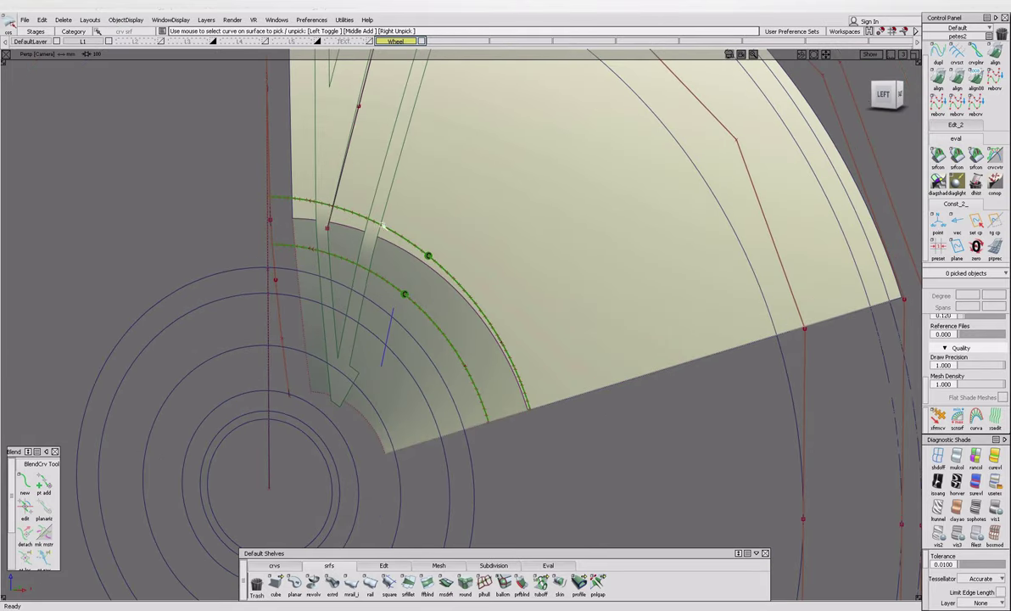
Check the Audi wheel photo and create a blend curve across the fillet, joining the inner spoke gap's edge between both fillet boundaries.
scroll(323, 208, "up", 3)
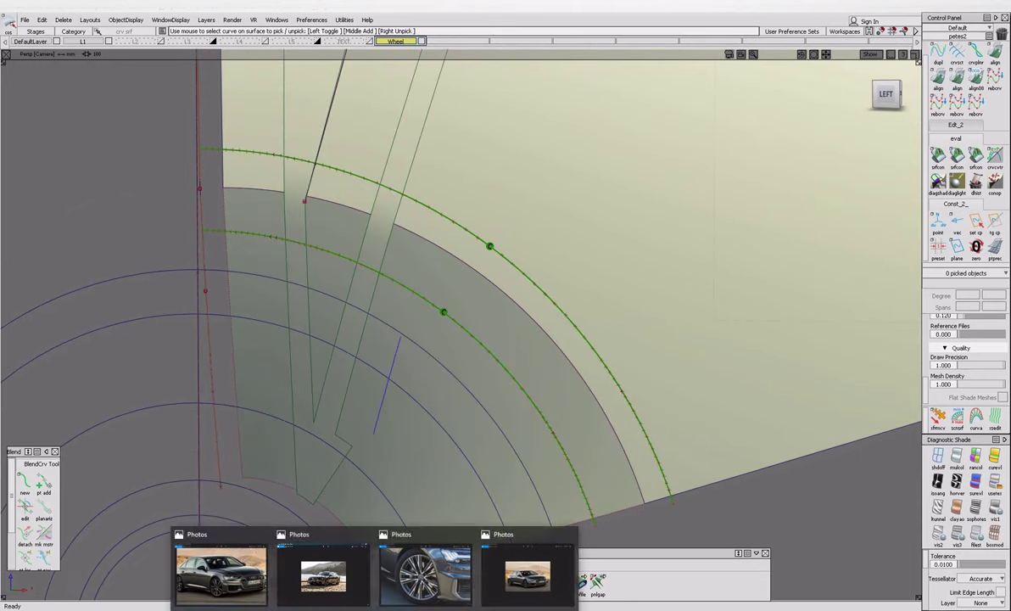
left_click(425, 573)
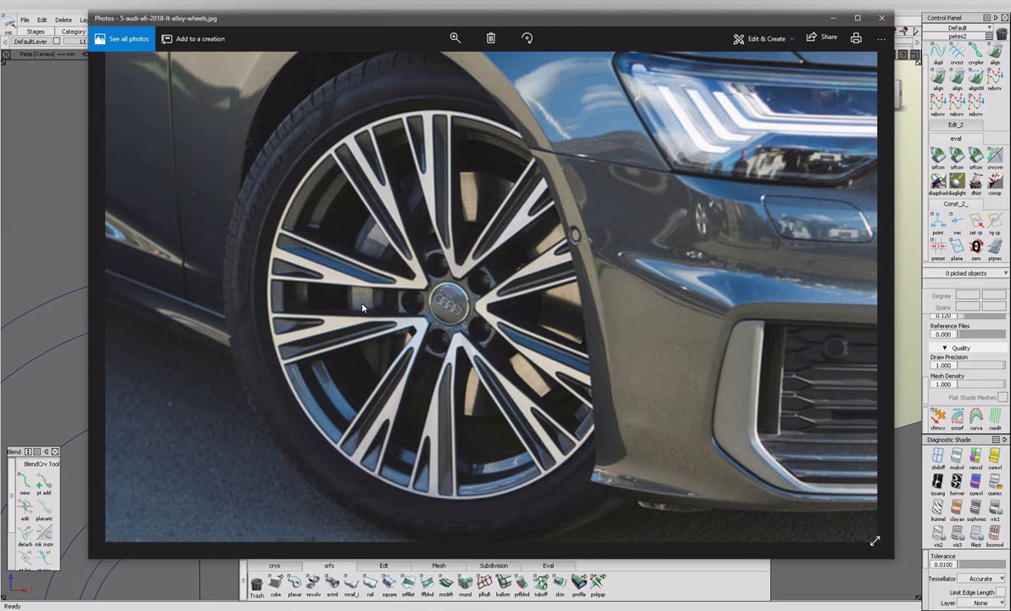
left_click(50, 276)
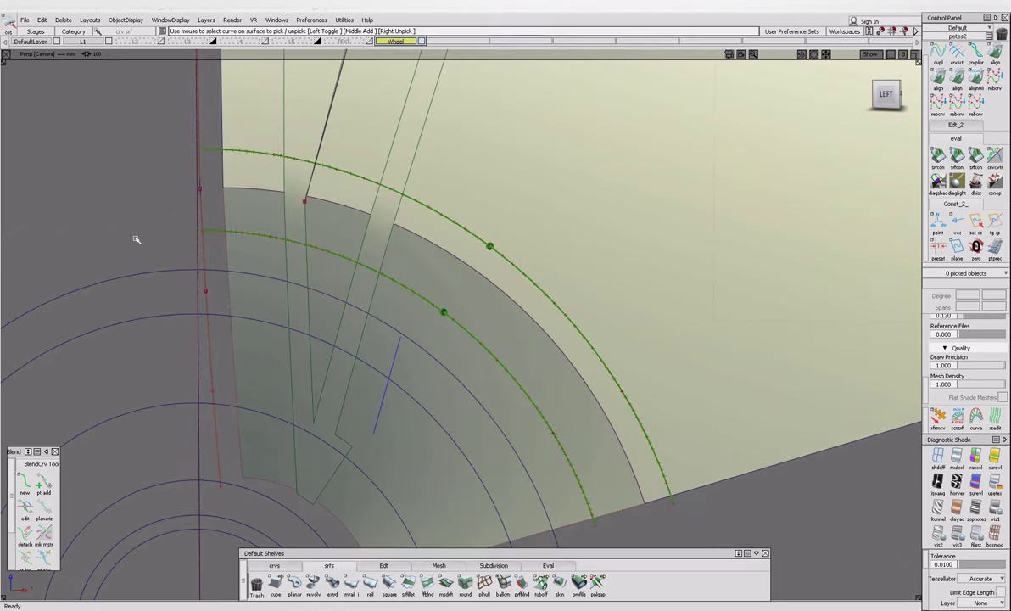
left_click(25, 482)
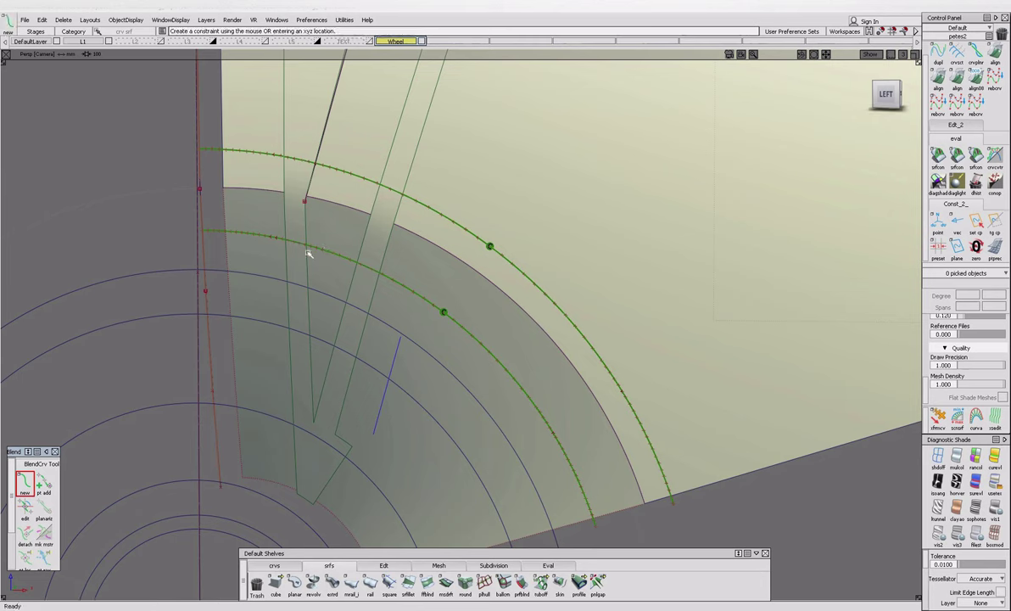
left_click(306, 245)
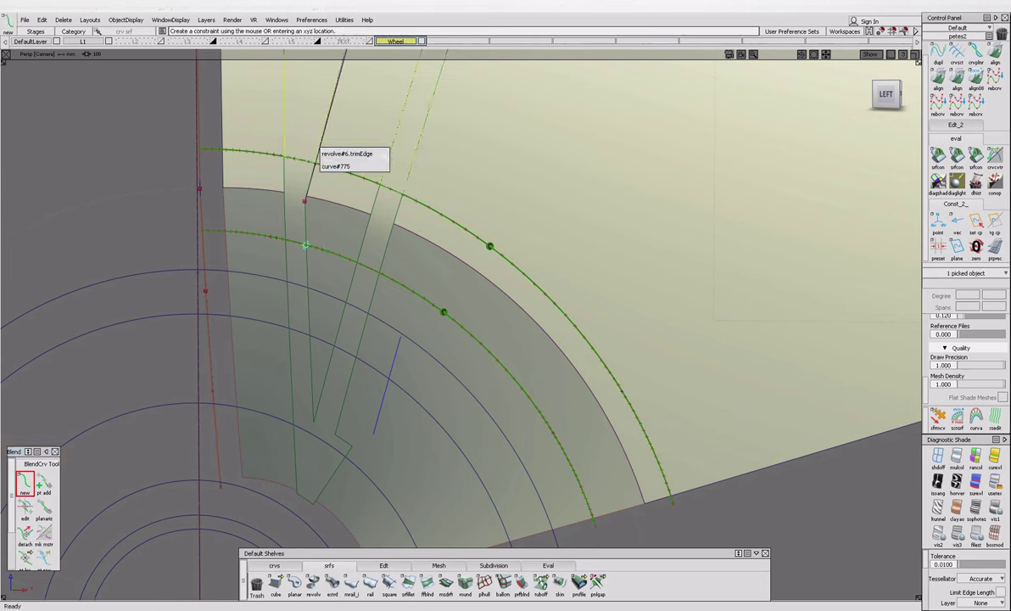
left_click(315, 162)
Untrim the fillet surface, project the blend curve onto it, and trim it again to keep only the spoke portions.
key("ctrl+u")
left_click(296, 205)
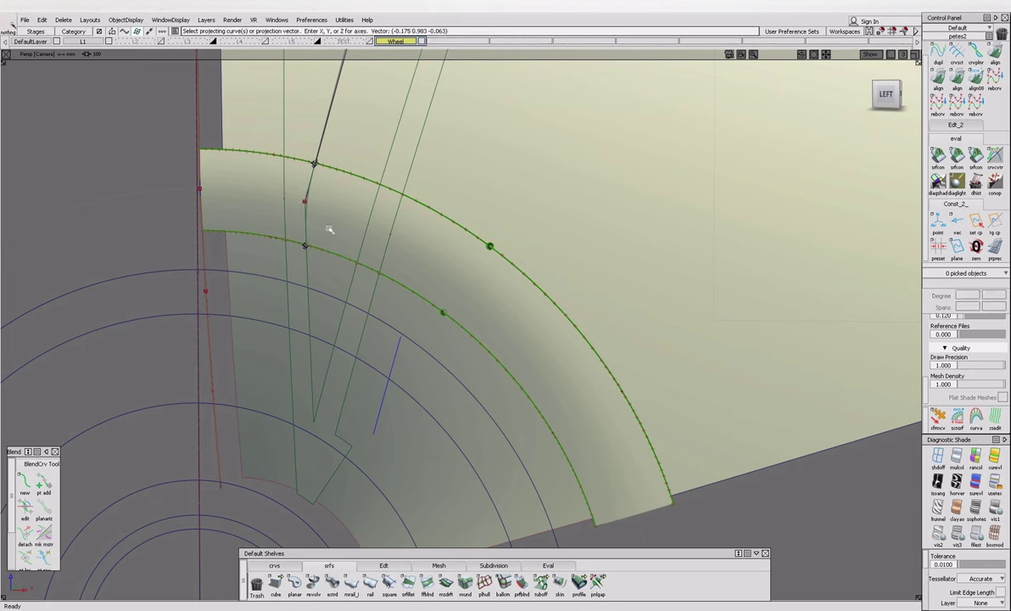
key("ctrl+shift+c")
left_click(308, 198)
left_click(301, 203)
left_click(363, 289)
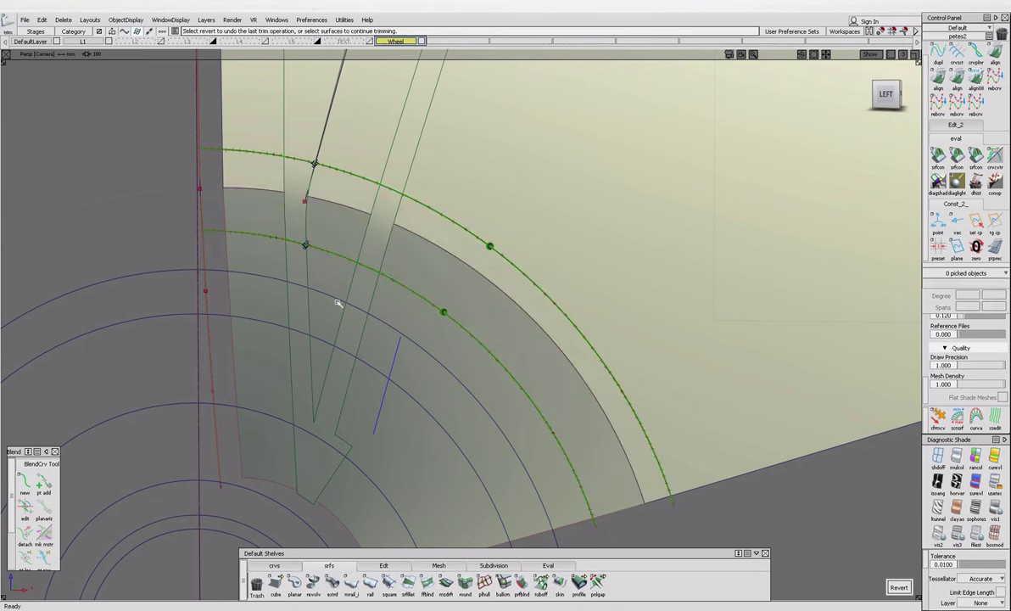
Build a G2 Curvature chord fillet with chordal length 20 between the rear spoke and hub surfaces.
scroll(363, 288, "down", 5)
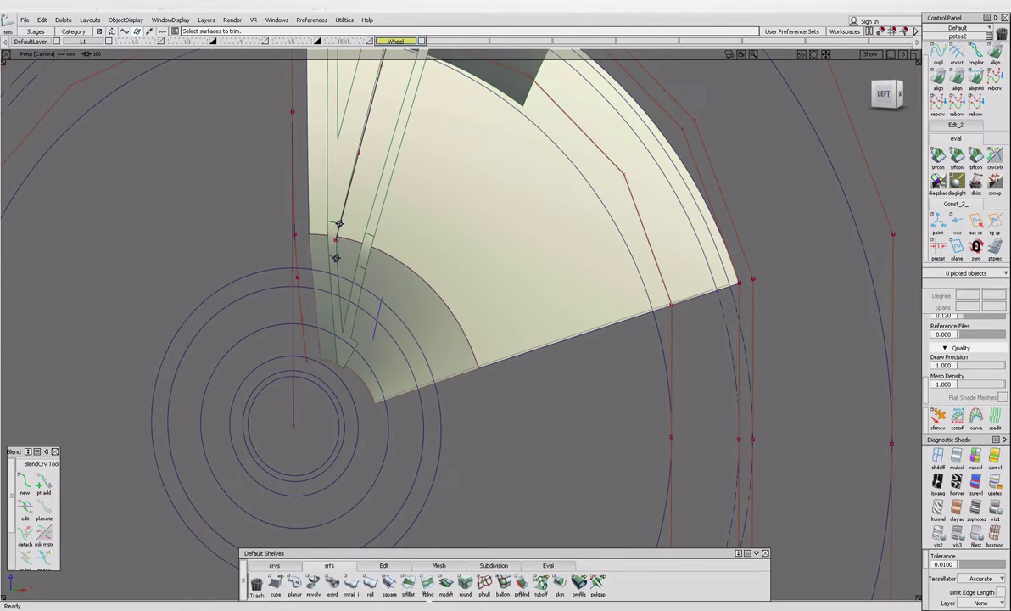
left_click(347, 309)
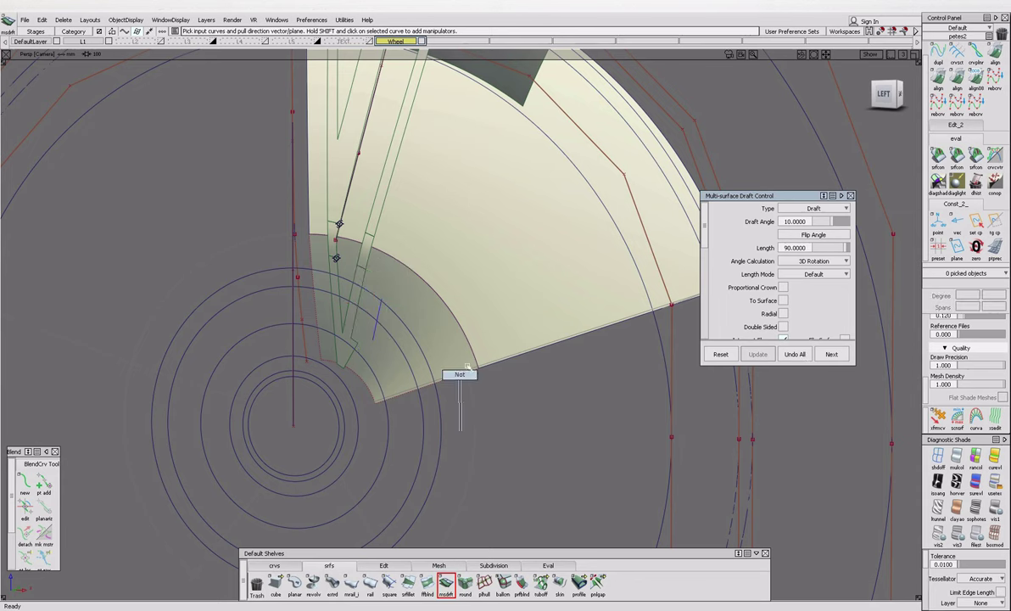
left_click(408, 584)
left_click(399, 297)
left_click(433, 264)
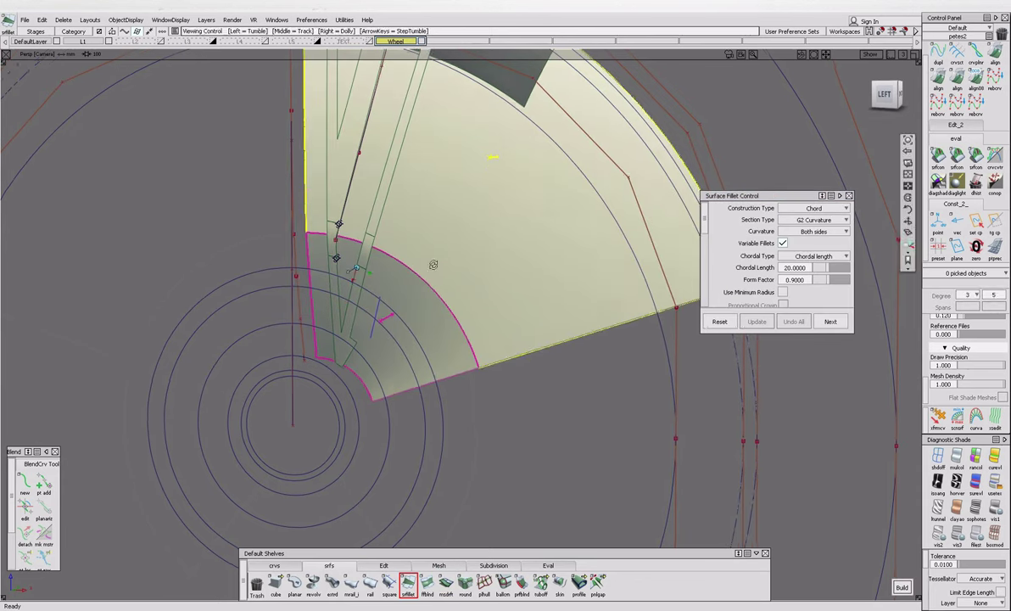
left_click(500, 366)
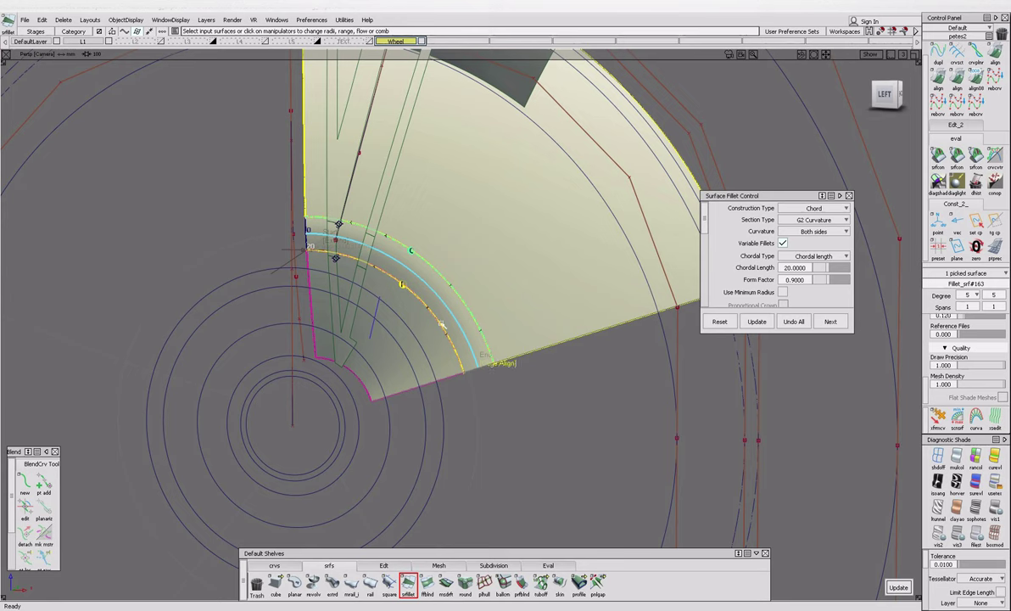
left_click(348, 245)
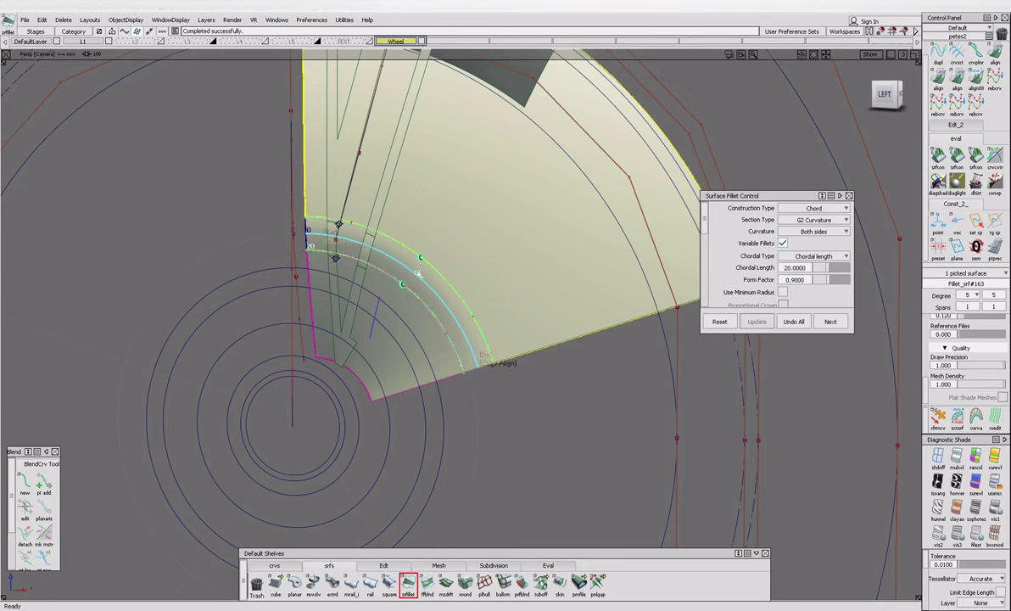
left_click(420, 375)
key("Return")
Build a multi-surface draft along the outer spoke edges through the fillet and hub, with draft angle -15 and length 90.
left_click(445, 584)
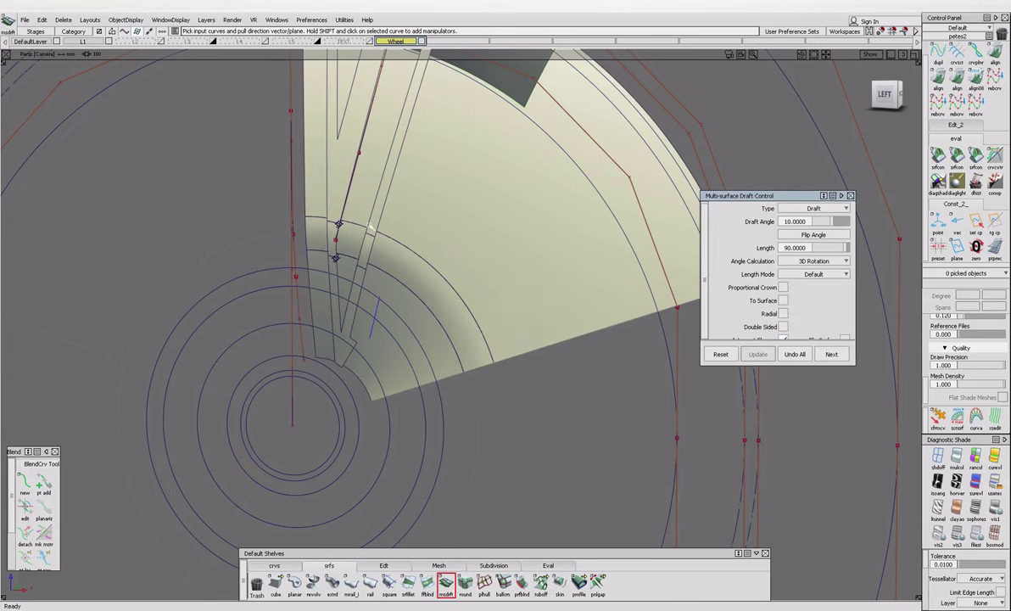
scroll(393, 255, "up", 5)
left_click(393, 230)
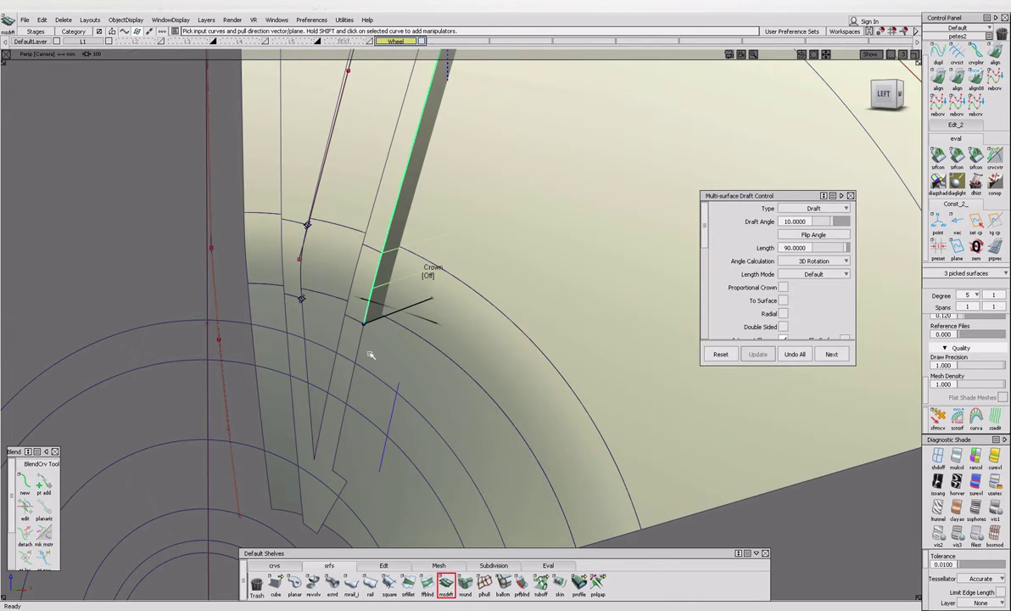
left_click(337, 325)
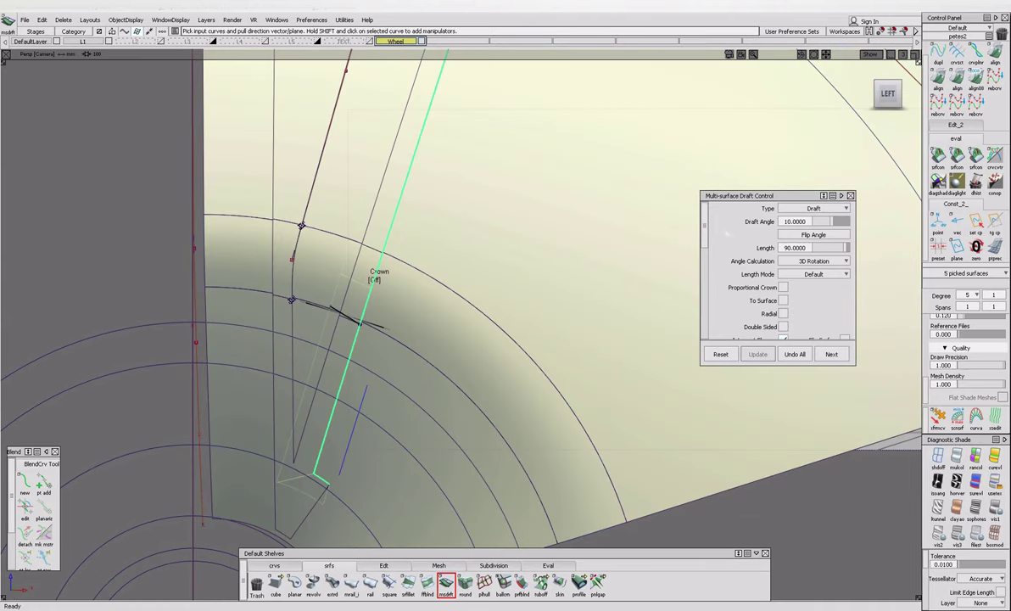
left_click(784, 221)
type("15")
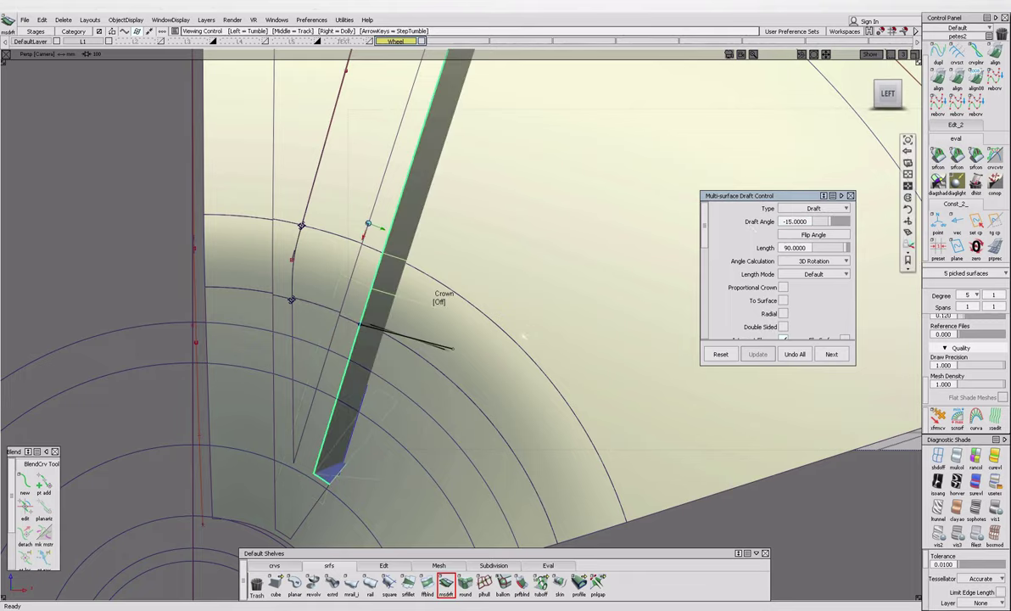
mouse_move(519, 334)
left_mouse_down("alt+shift")
mouse_move(521, 401)
mouse_move(461, 358)
mouse_move(368, 365)
mouse_move(335, 453)
mouse_move(335, 241)
mouse_move(245, 288)
mouse_move(428, 316)
mouse_move(356, 330)
mouse_move(375, 399)
mouse_move(390, 421)
mouse_move(401, 419)
mouse_move(385, 227)
left_mouse_up("alt+shift")
left_click_drag(362, 389, 343, 366, "alt+shift")
Check the wheel photo and draw a straight edit-point curve down the vertical centre line, across the bolt hole to the centre cap ring.
left_click(886, 95)
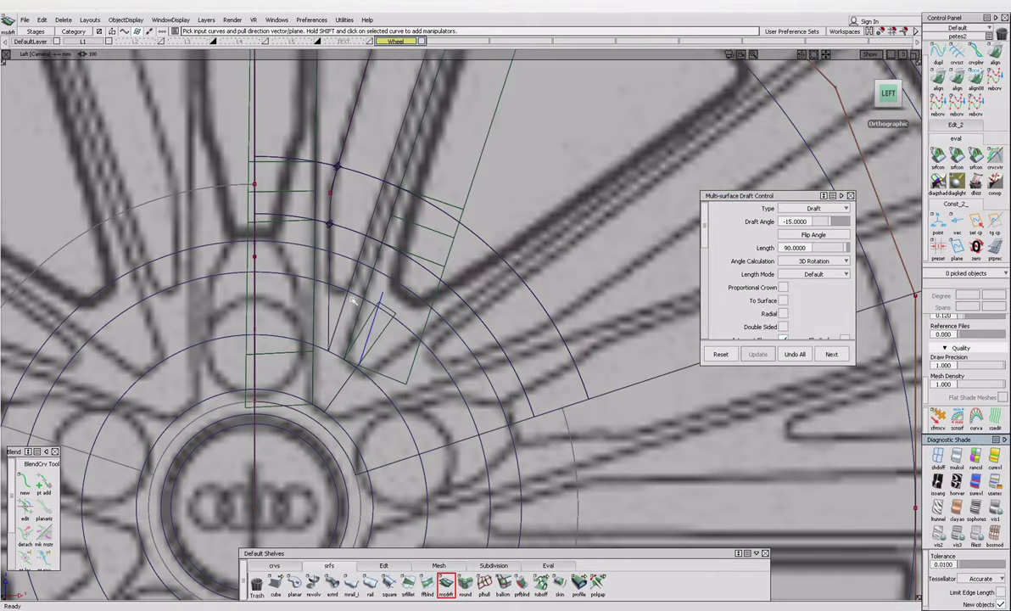
left_click(386, 556)
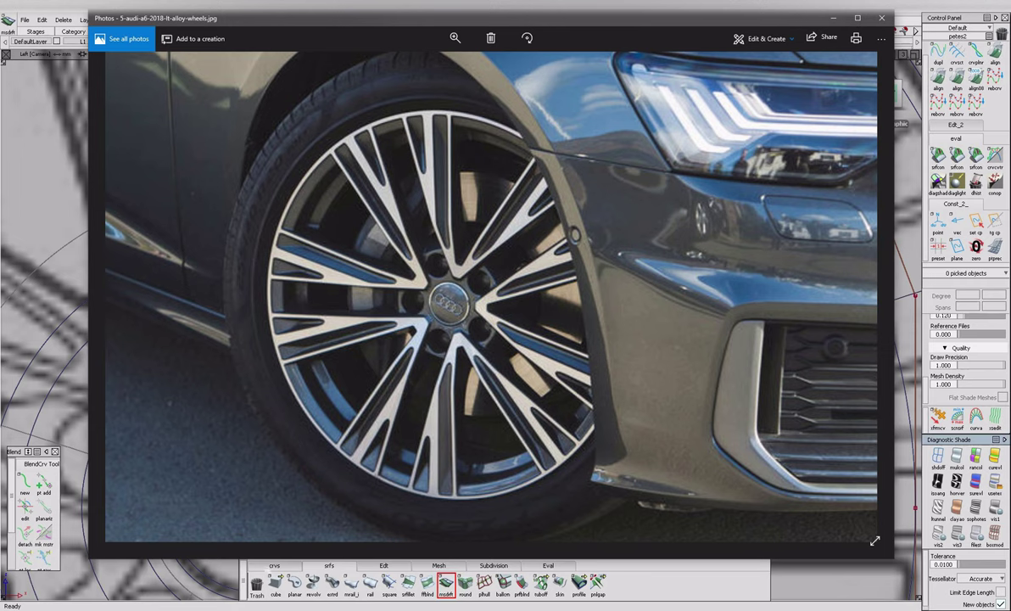
left_click(274, 564)
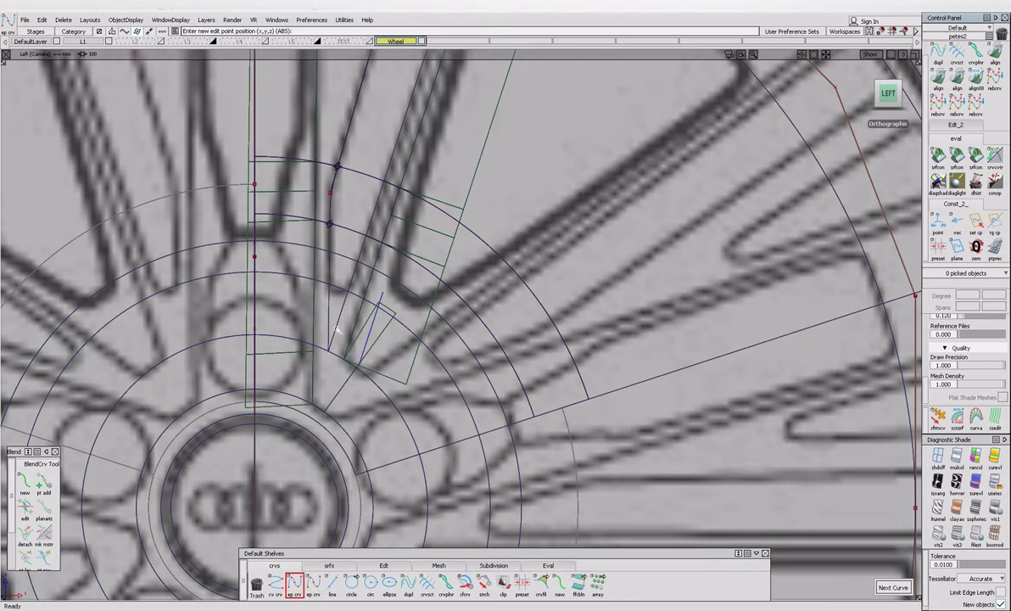
left_click(256, 275)
middle_click_drag(256, 468, 256, 429, "alt+shift")
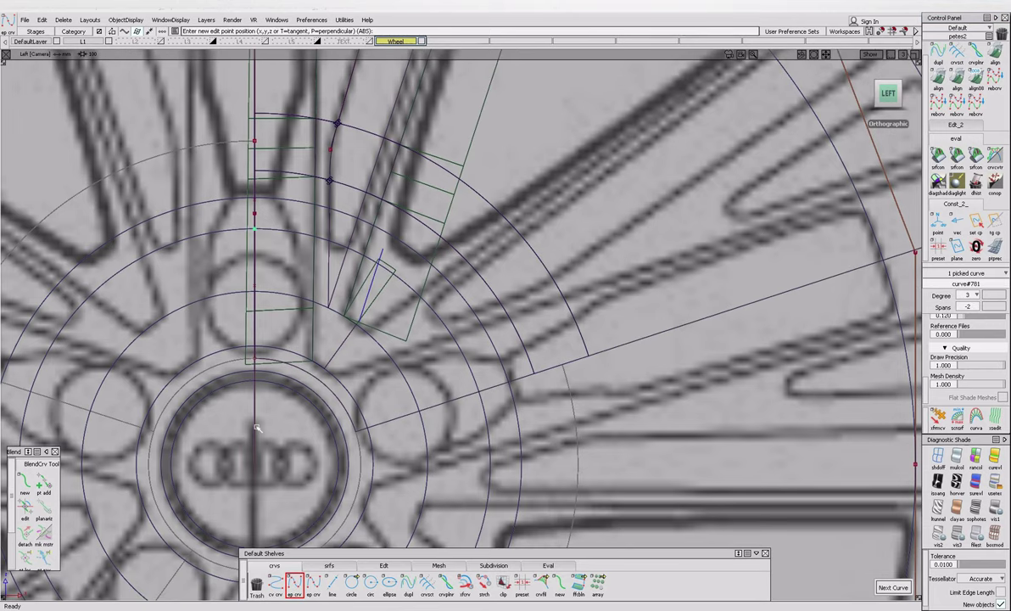
left_click(256, 401)
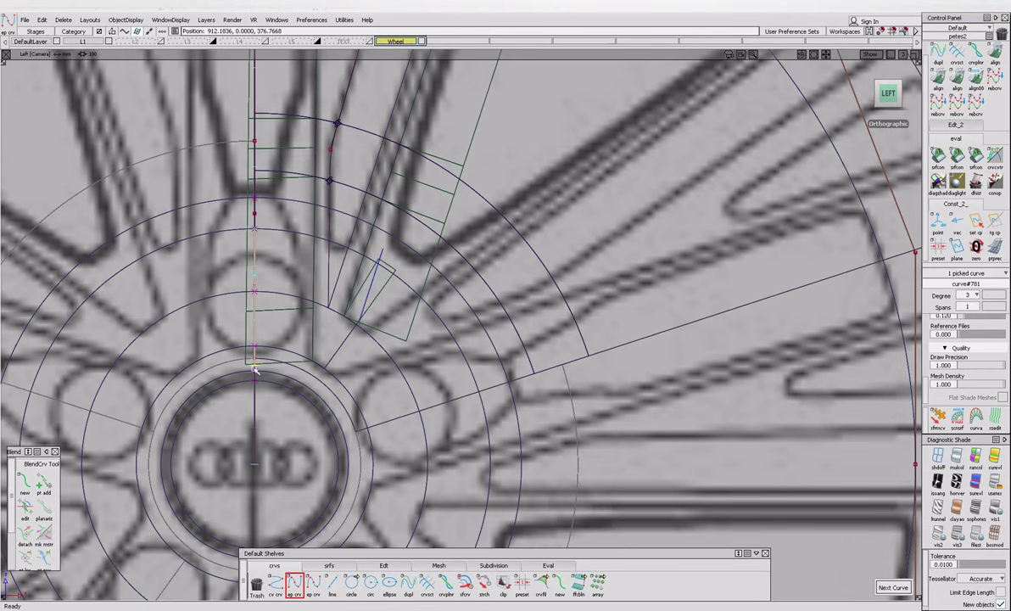
Move the new centre-line curve along the wheel's depth axis toward the hub surface, and shade the model.
right_click_drag(255, 382, 229, 382, "alt+shift")
left_click_drag(229, 382, 178, 382, "alt+shift")
right_click_drag(178, 382, 283, 402, "alt+shift")
key("Escape")
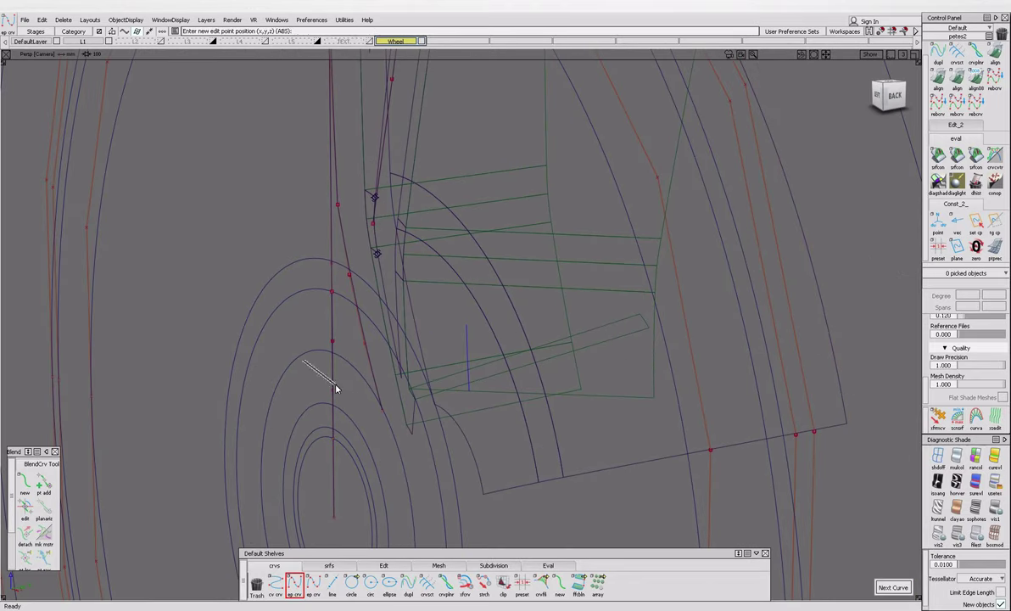
left_click(336, 389)
left_click(350, 397)
mouse_move(349, 390)
middle_mouse_down()
mouse_move(372, 375)
mouse_move(367, 395)
middle_mouse_up()
left_click(994, 481)
Set the new curve's pivot at the wheel centre.
mouse_move(365, 441)
left_mouse_down("alt+shift")
mouse_move(350, 458)
mouse_move(441, 437)
mouse_move(407, 428)
left_mouse_up("alt+shift")
right_click_drag(416, 444, 395, 428, "alt+shift")
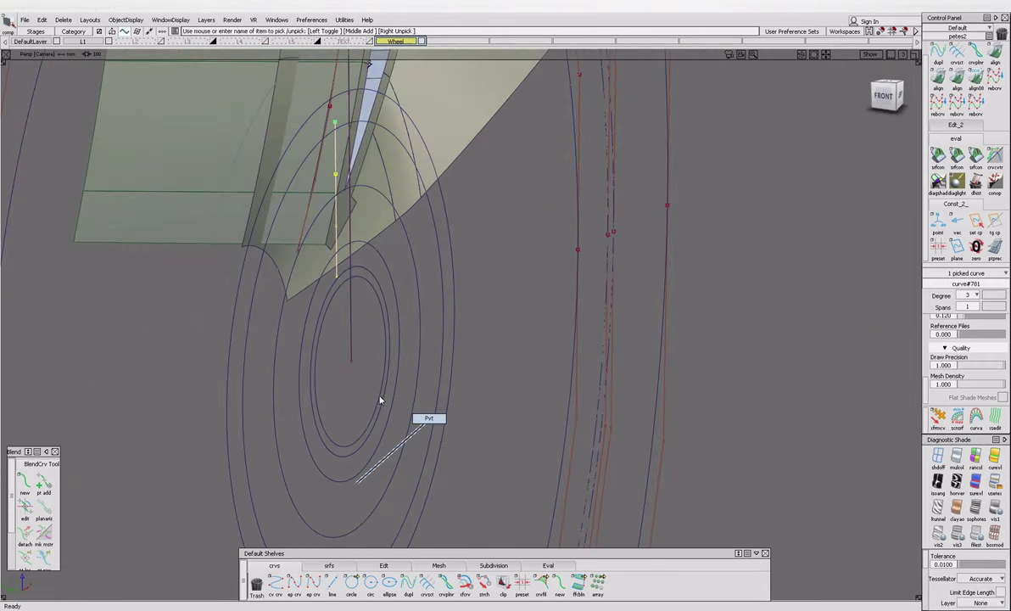
scroll(361, 386, "down", 2)
left_click(363, 319)
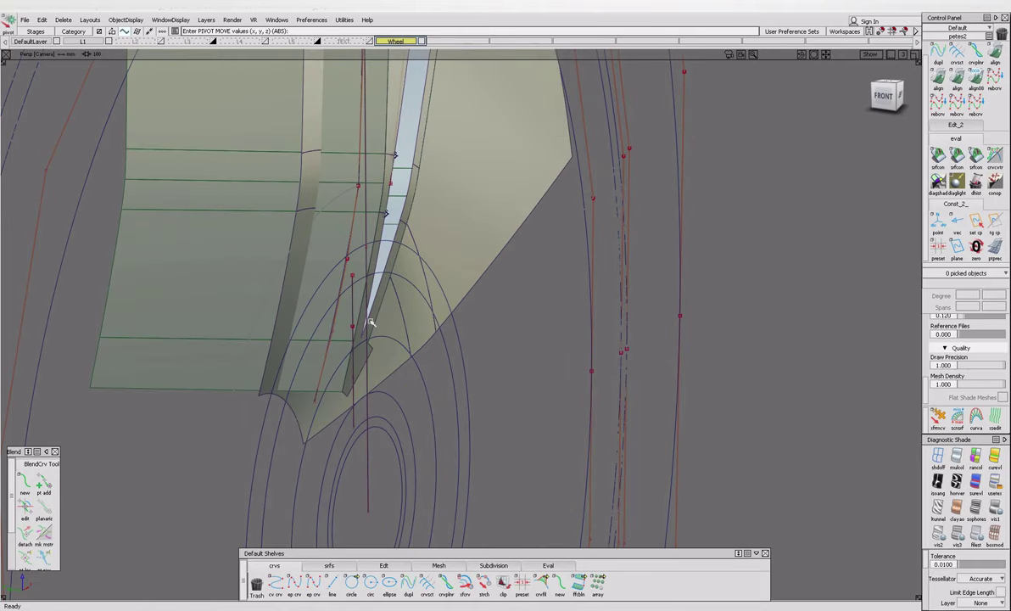
key("Escape")
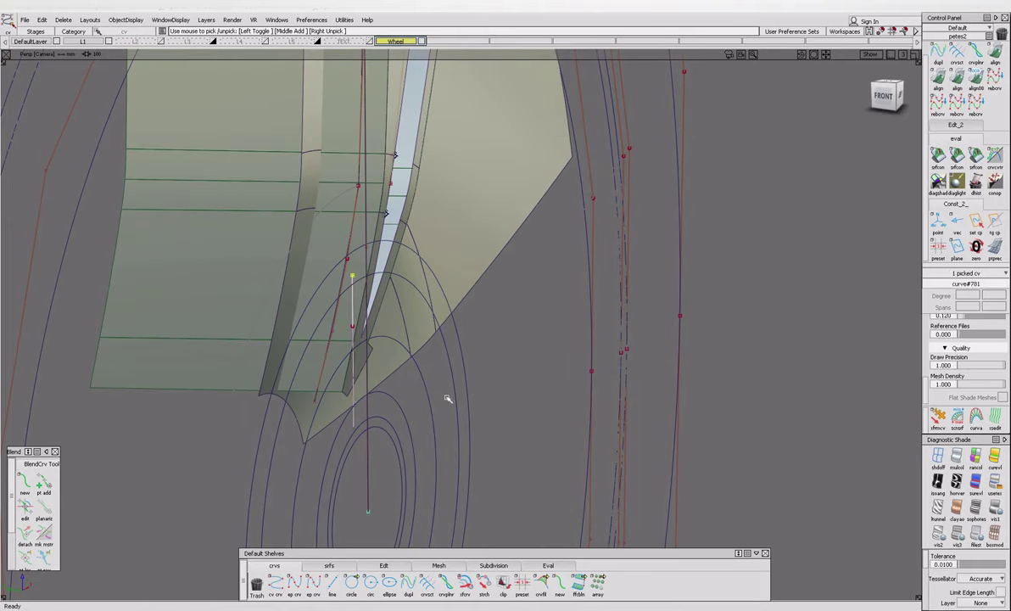
Check the wheel photo and shift the outermost control vertex of the new hub curve in depth.
mouse_move(452, 604)
left_click(433, 573)
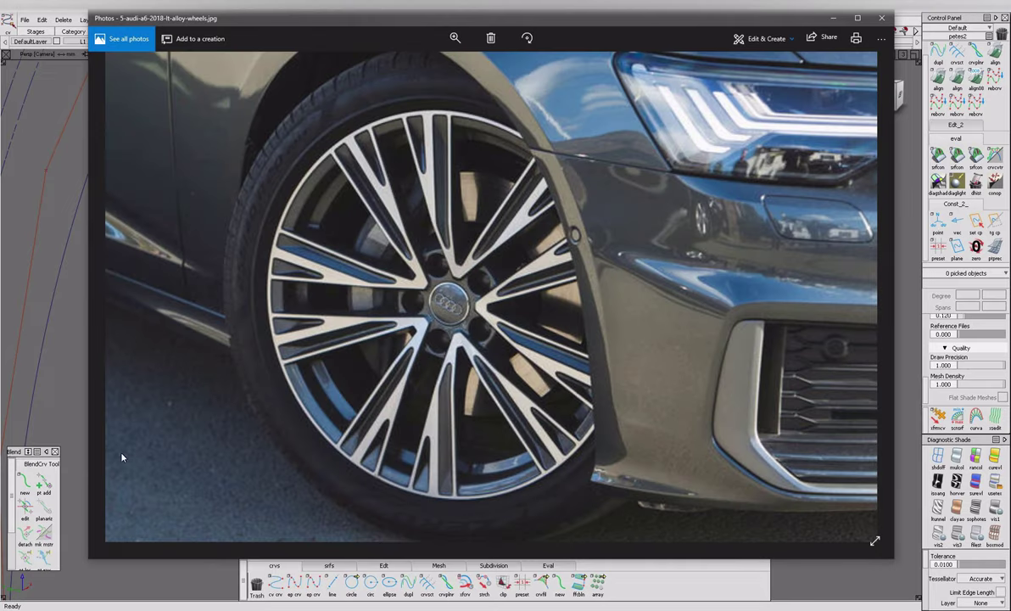
left_click(73, 375)
left_click(366, 268)
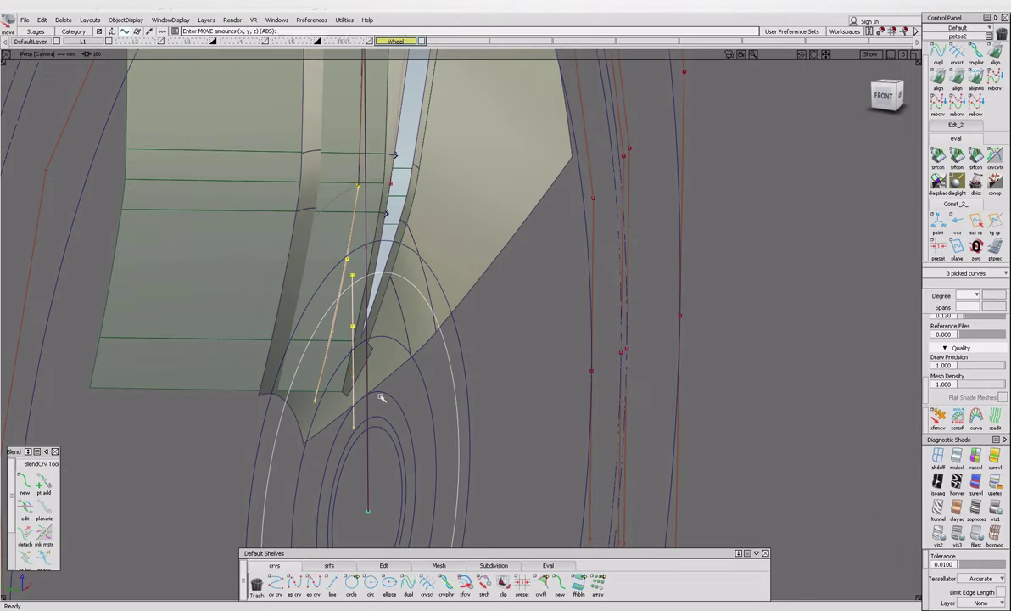
left_click(356, 275)
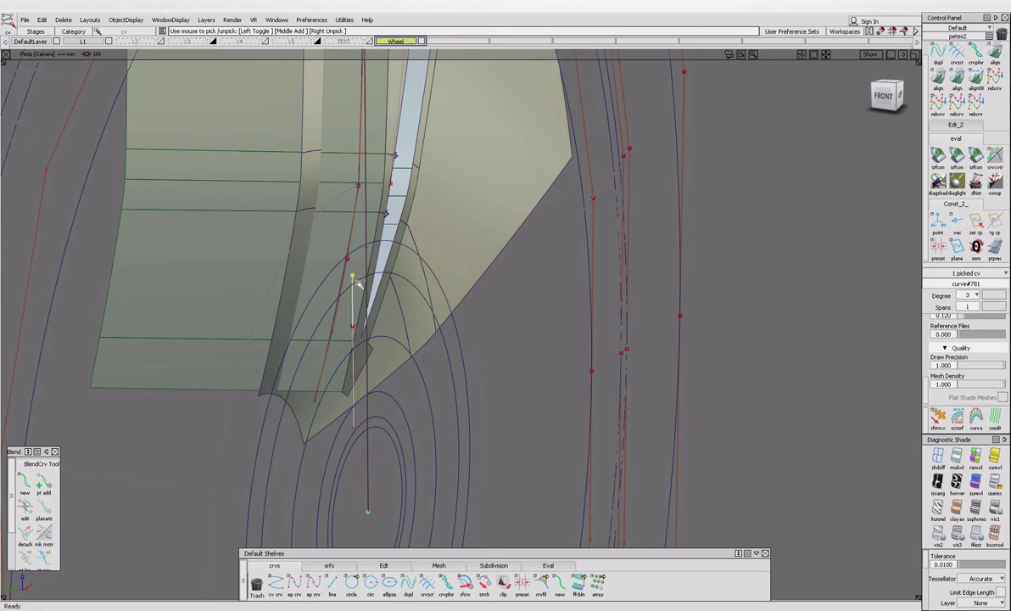
left_click(360, 281)
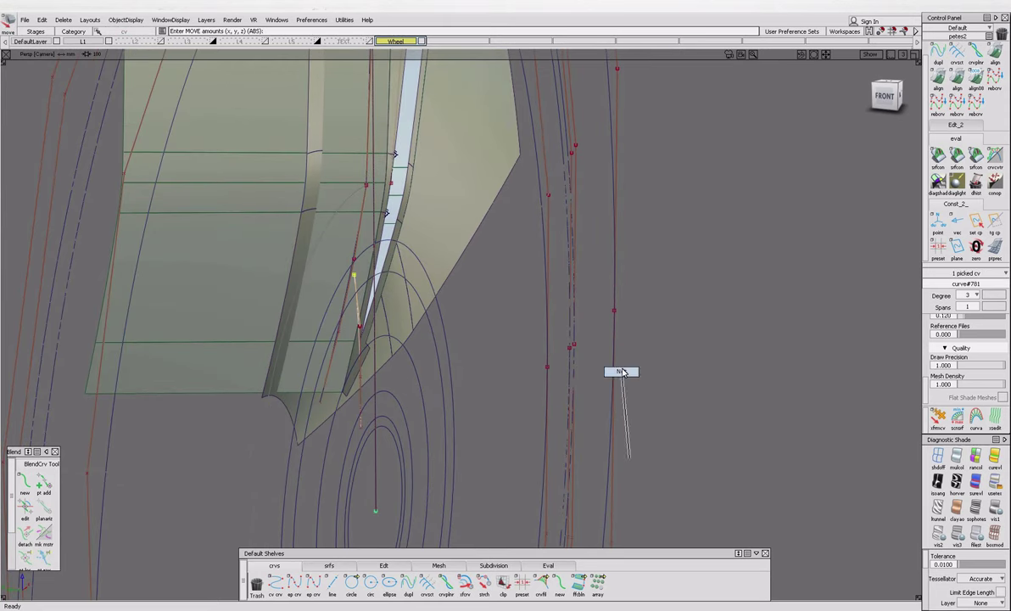
Deselect the hub curve's control vertex and examine the hub area around the bolt holes in the wheel photo.
key("Escape")
left_click(360, 333)
left_click_drag(458, 380, 389, 363, "alt+shift")
key("F5")
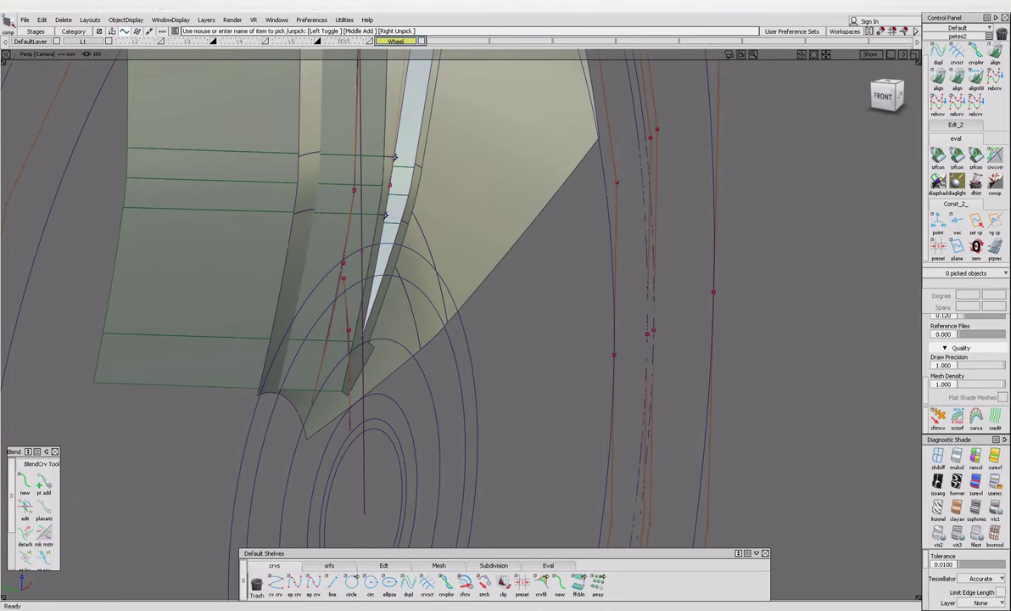
mouse_move(373, 609)
left_click(430, 550)
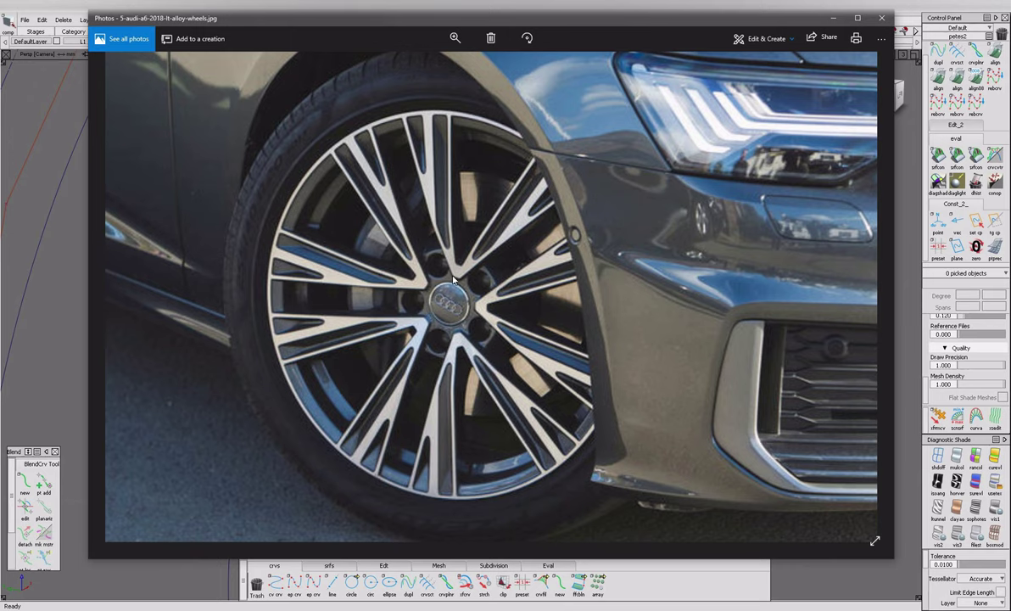
left_click(75, 406)
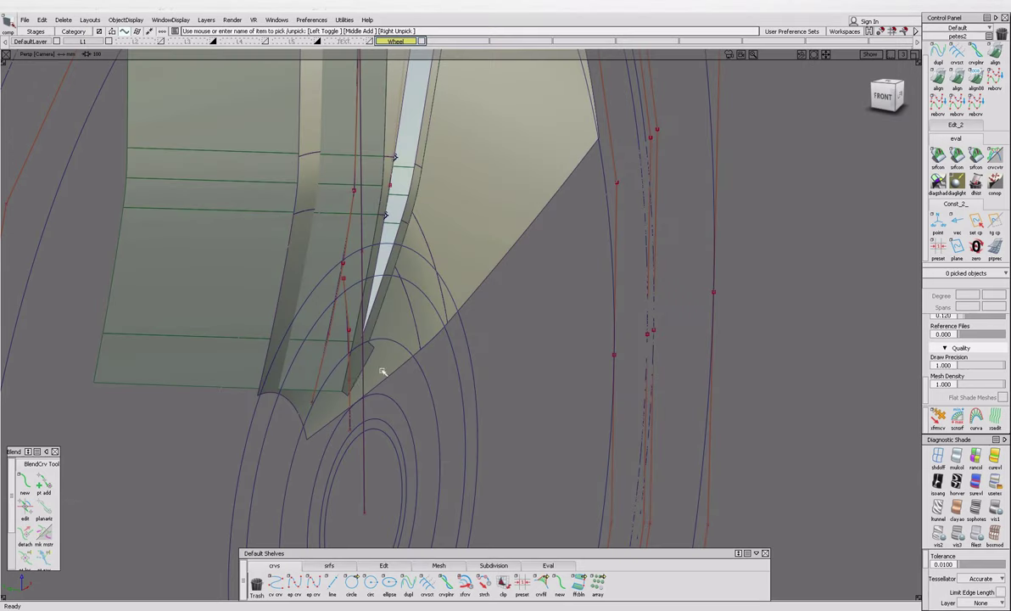
Move the whole hub profile curve about 13.5 mm along the wheel's depth axis, behind the spoke surface.
left_click(349, 391)
mouse_move(349, 391)
left_mouse_down("alt+shift")
mouse_move(350, 414)
mouse_move(354, 396)
mouse_move(374, 403)
mouse_move(338, 393)
left_mouse_up("alt+shift")
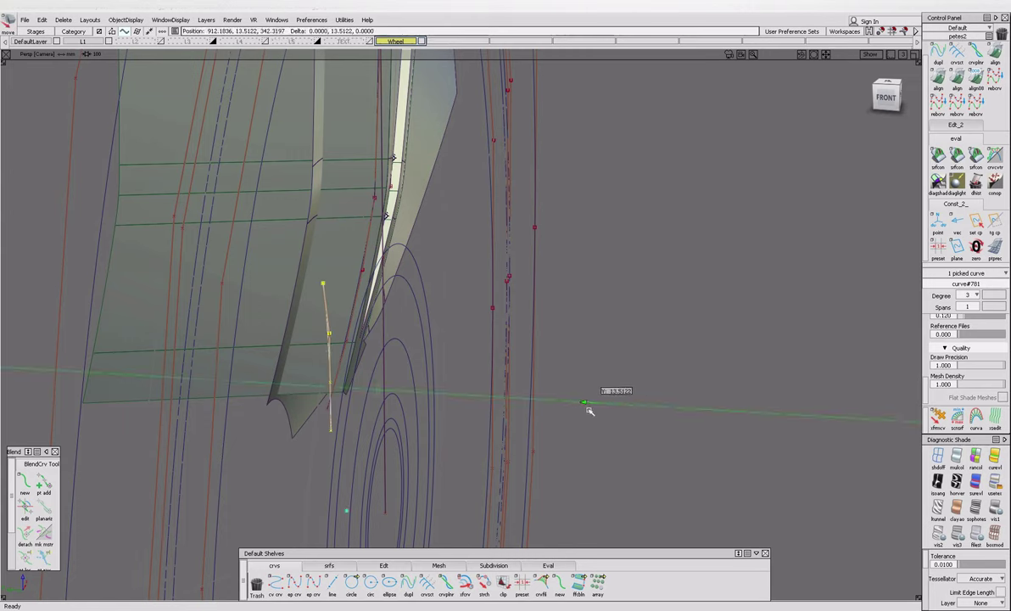
left_click_drag(591, 407, 440, 516, "alt+shift")
left_click(329, 418)
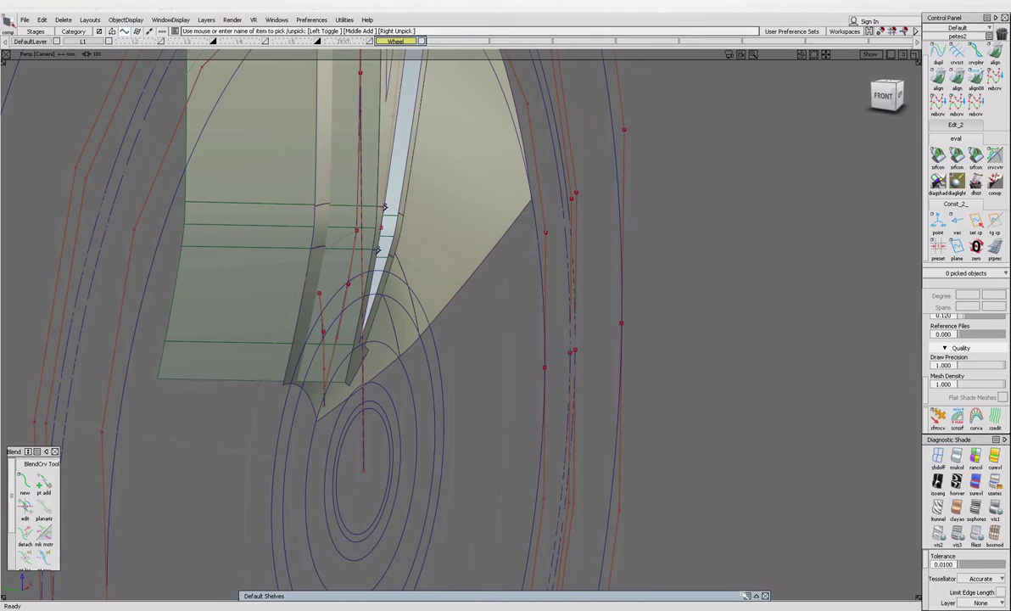
Revolve the hub profile curve around the wheel centre to build the hub disc surface.
mouse_move(331, 595)
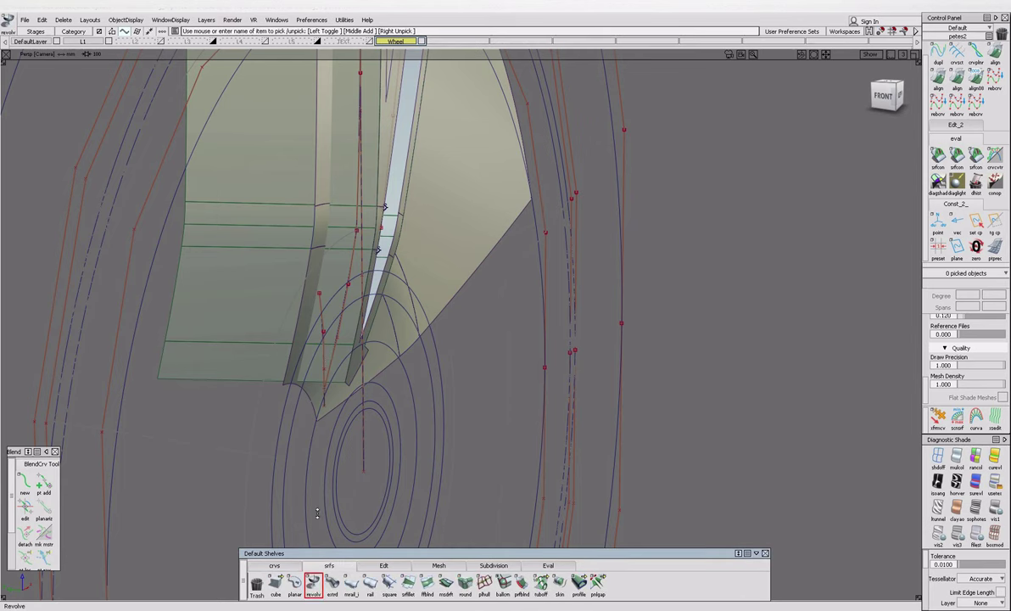
left_click(326, 350)
left_click_drag(515, 406, 441, 409, "alt+shift")
Save the scene under the new file name Alias Training_wip016a.
left_click(25, 20)
left_click(47, 90)
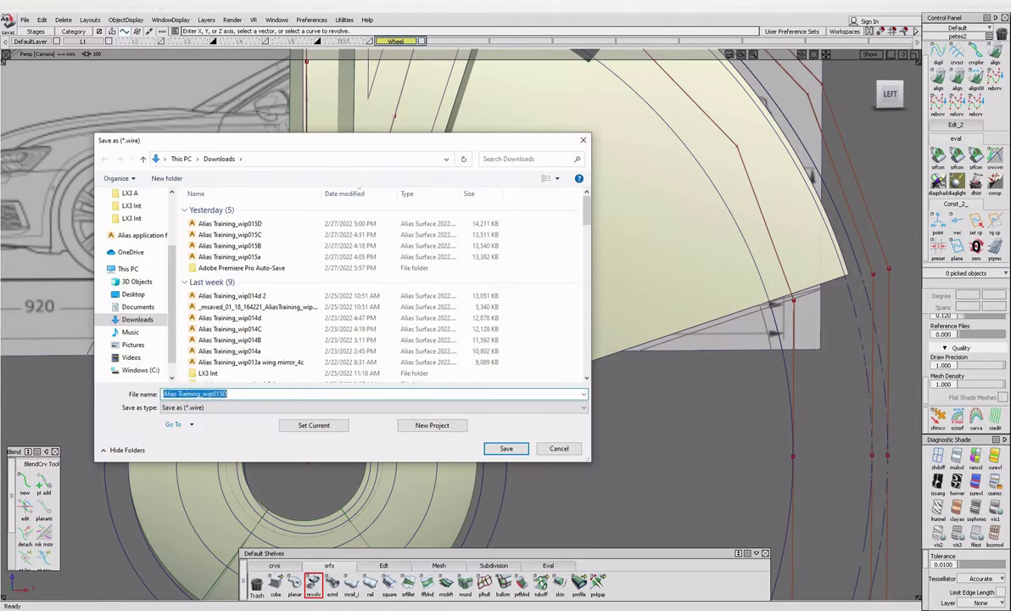
key("BackSpace")
key("BackSpace")
type("6a")
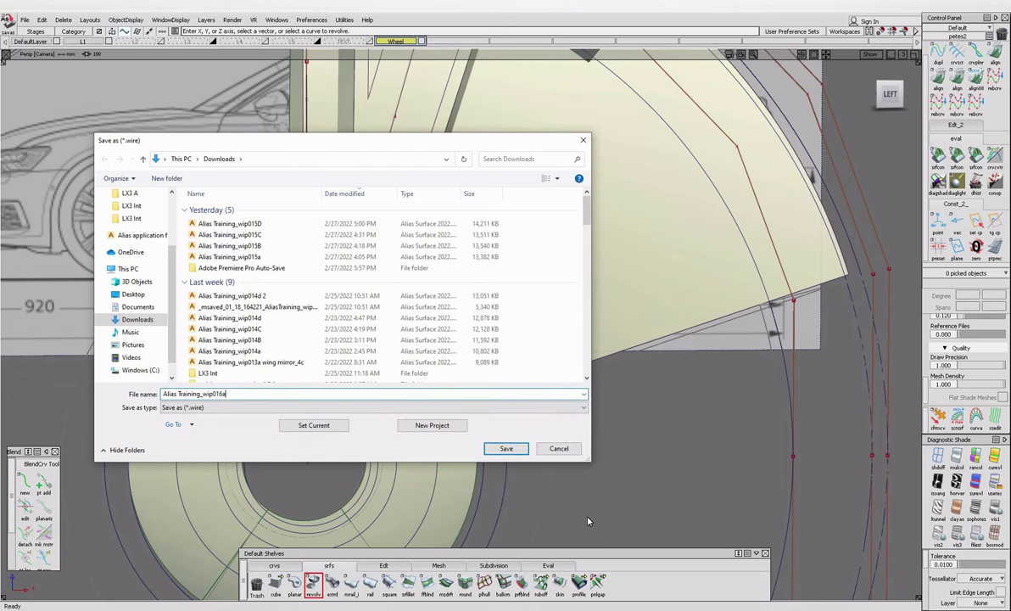
left_click(506, 447)
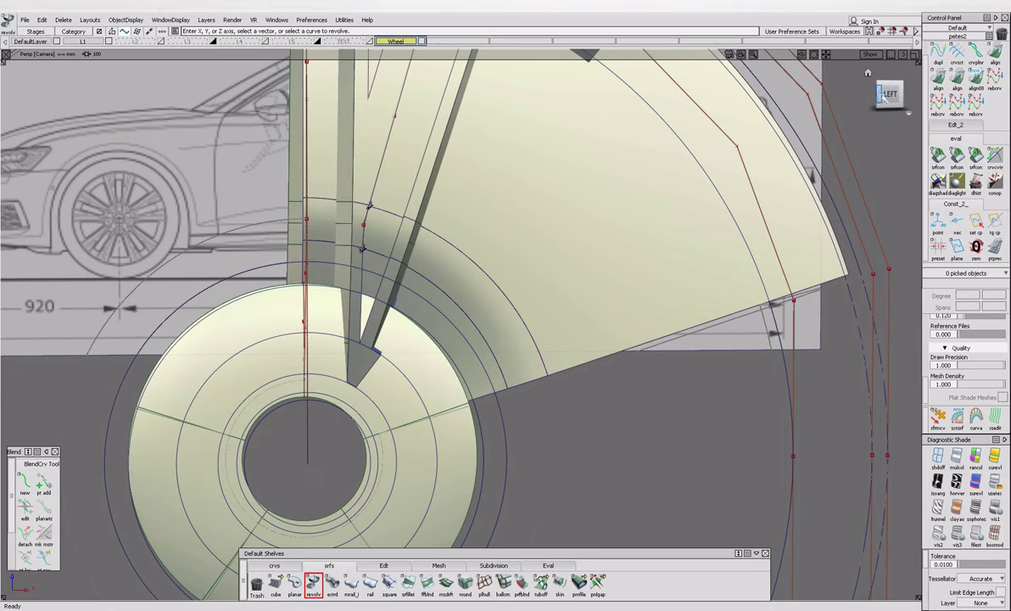
Intersect the revolved hub disc with the spoke's side wall, and turn shading off in the left view.
left_click_drag(509, 339, 332, 320, "alt+shift")
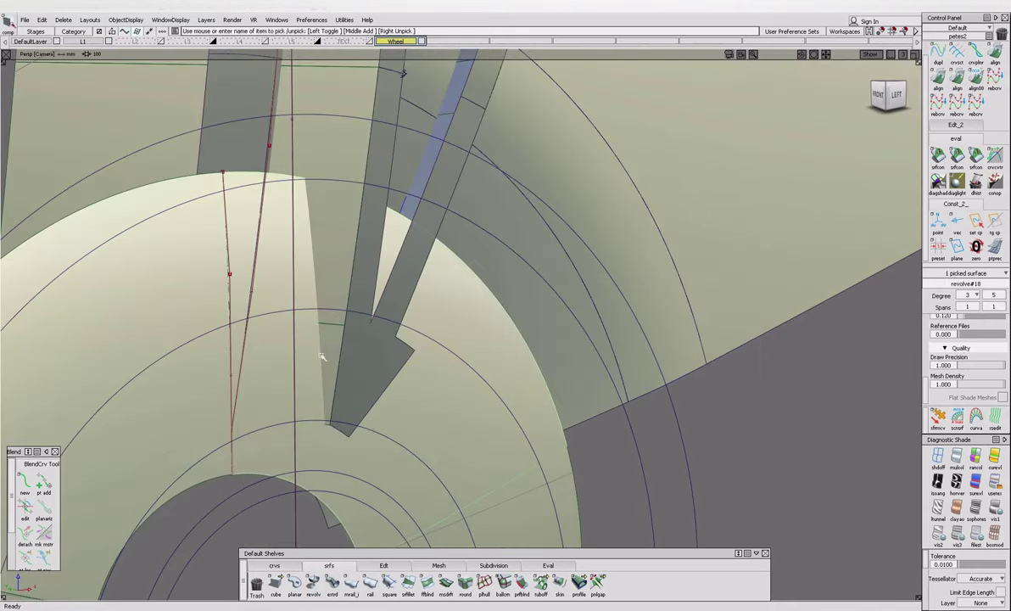
left_click(339, 335)
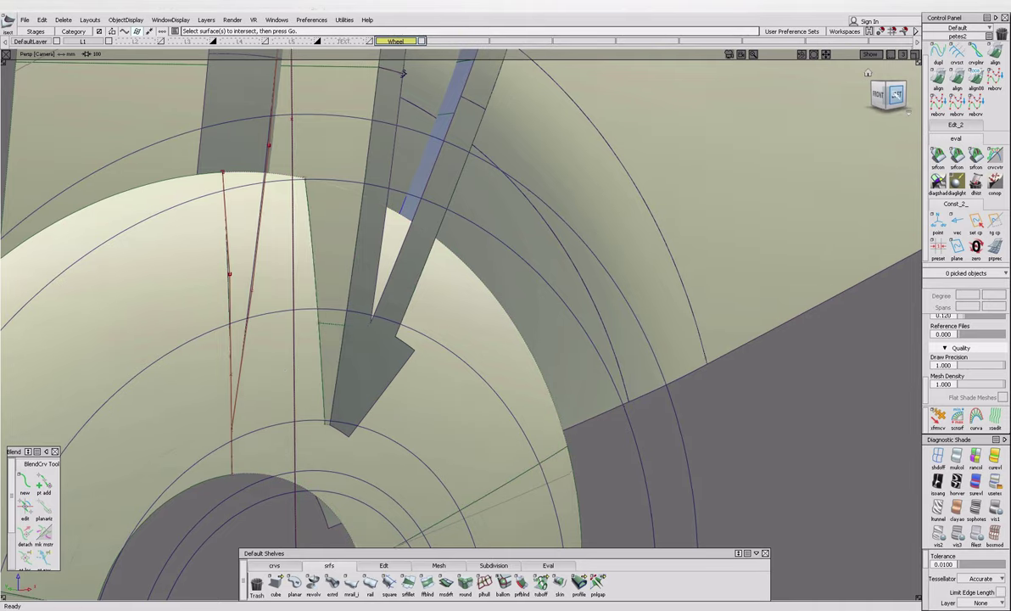
key("F9")
left_click(938, 458)
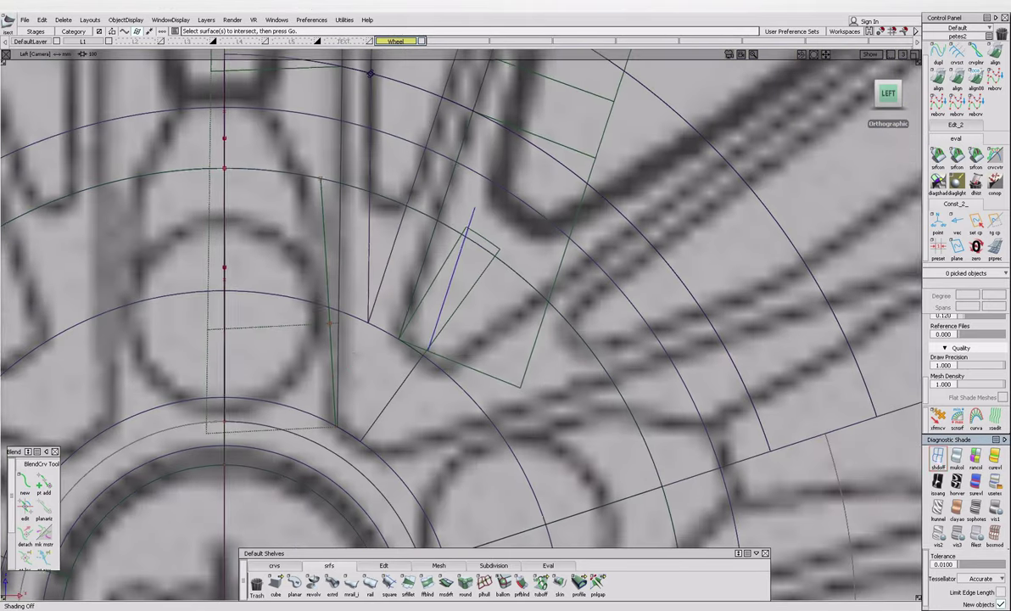
right_click_drag(349, 355, 359, 217, "alt+shift")
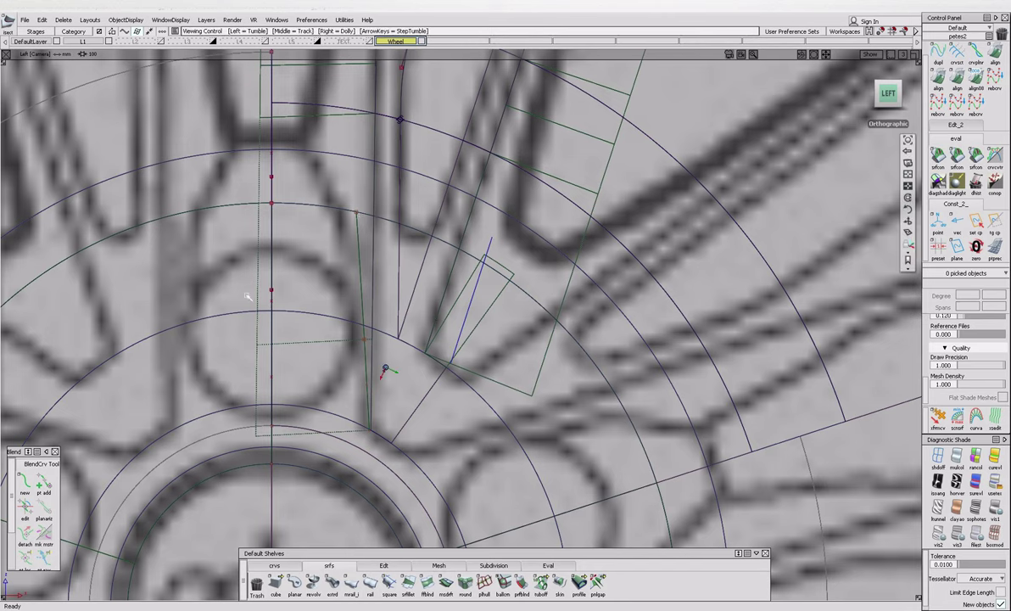
Nudge the intersection line beside the bolt hole slightly toward the vertical centre line, comparing it with the sketch in left view.
key("F9")
left_click_drag(495, 323, 307, 367, "alt+shift")
left_click(302, 368)
left_click_drag(722, 435, 709, 427)
left_click_drag(283, 277, 310, 309)
left_click(285, 217, "shift")
left_click_drag(298, 237, 919, 125)
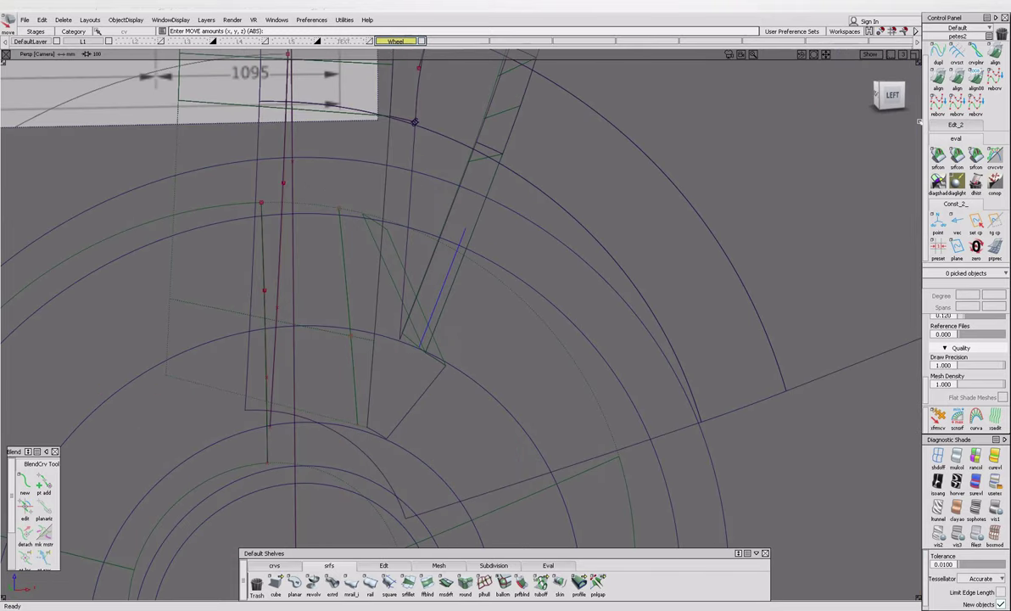
left_click(889, 94)
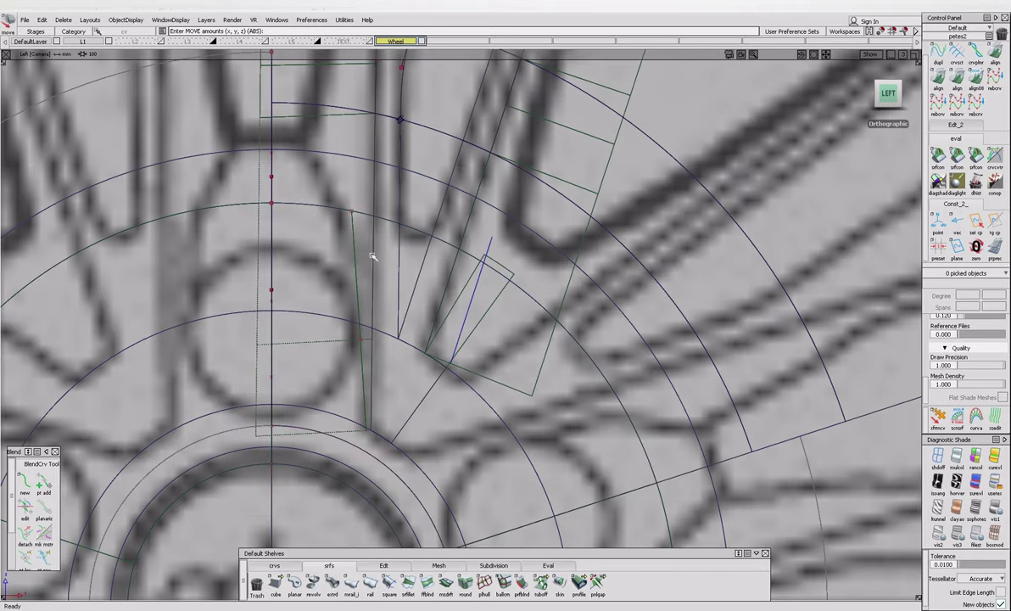
scroll(371, 256, "down", 2)
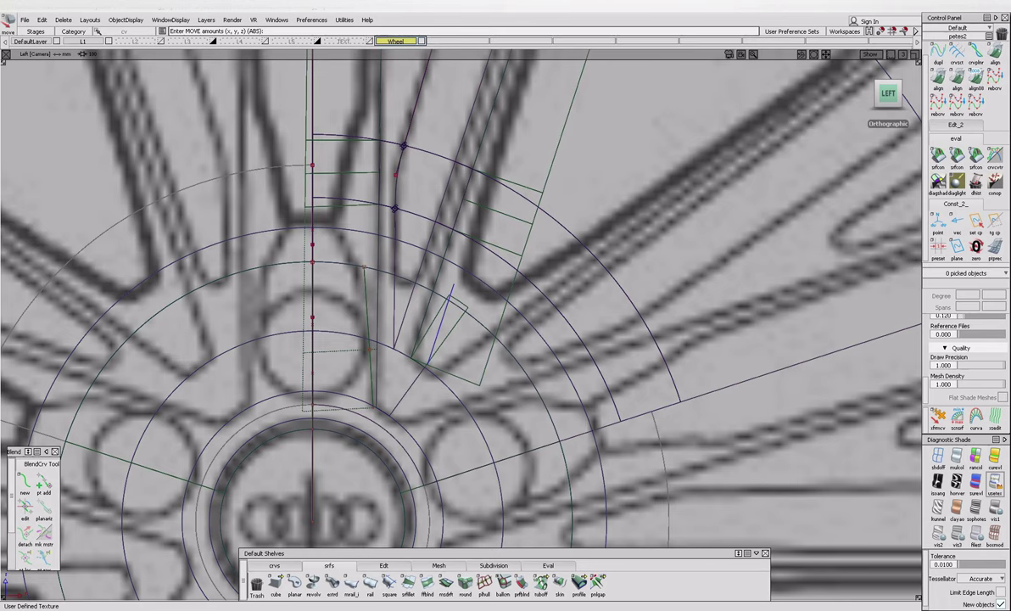
Shade the model with the user-defined texture and examine the hub's outer edge in the wheel photo.
left_click(994, 482)
mouse_move(509, 398)
left_mouse_down("alt+shift")
mouse_move(602, 404)
mouse_move(149, 393)
mouse_move(867, 128)
left_mouse_up("alt+shift")
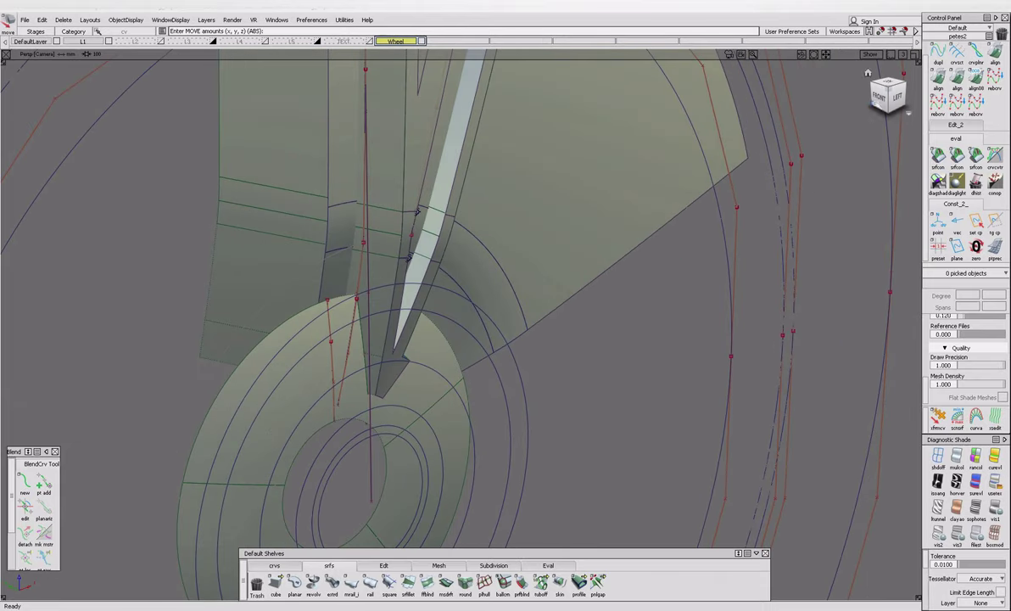
left_click(396, 530)
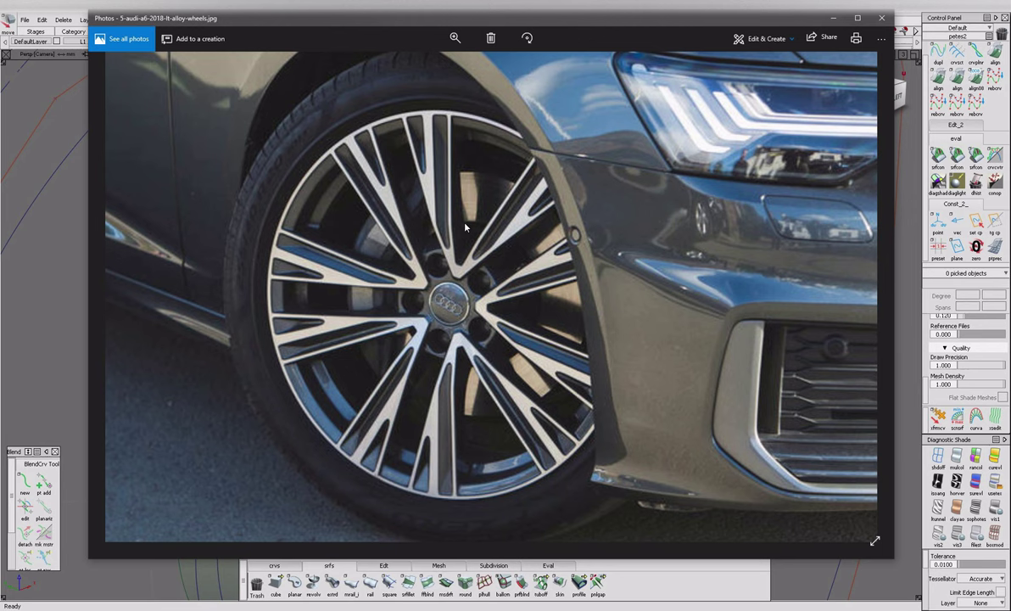
key("alt+Tab")
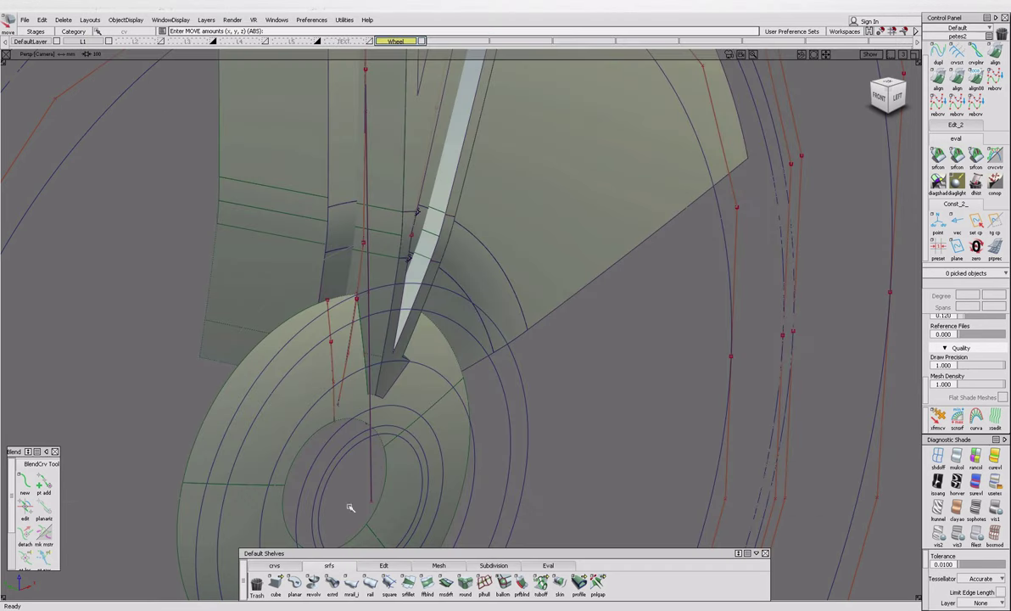
Draw a short edit-point curve in the front view from the hub profile's outer end, angled backward and outward.
left_click(274, 565)
left_click(294, 582)
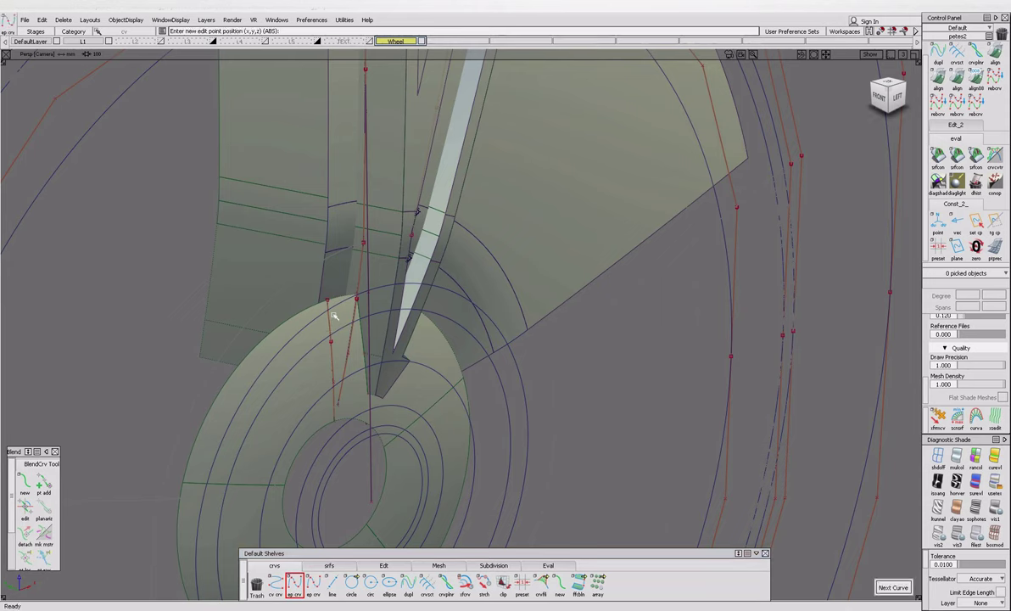
left_click(329, 294)
left_click_drag(331, 290, 821, 102, "alt+shift")
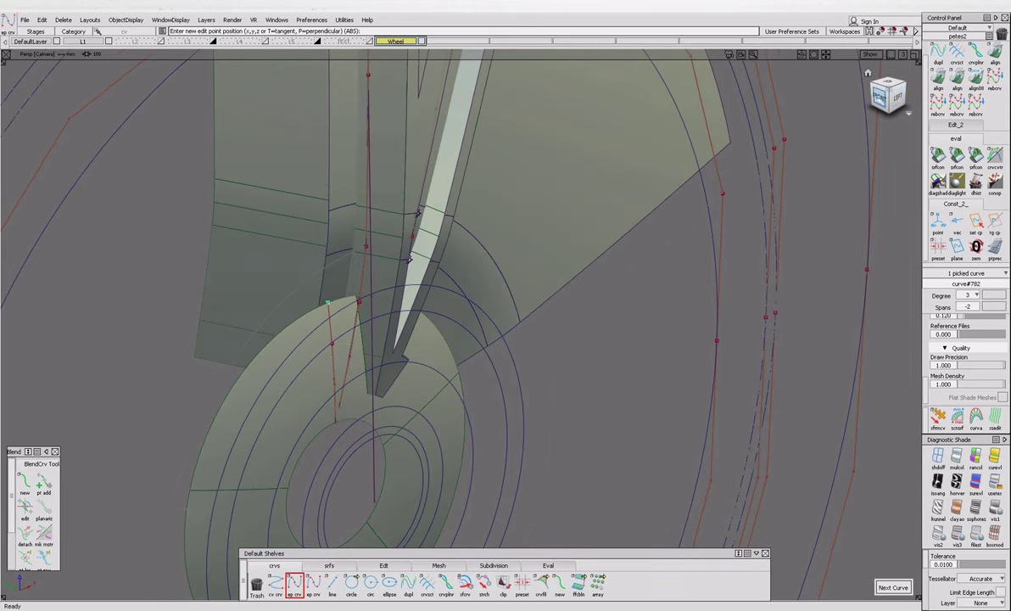
left_click(887, 96)
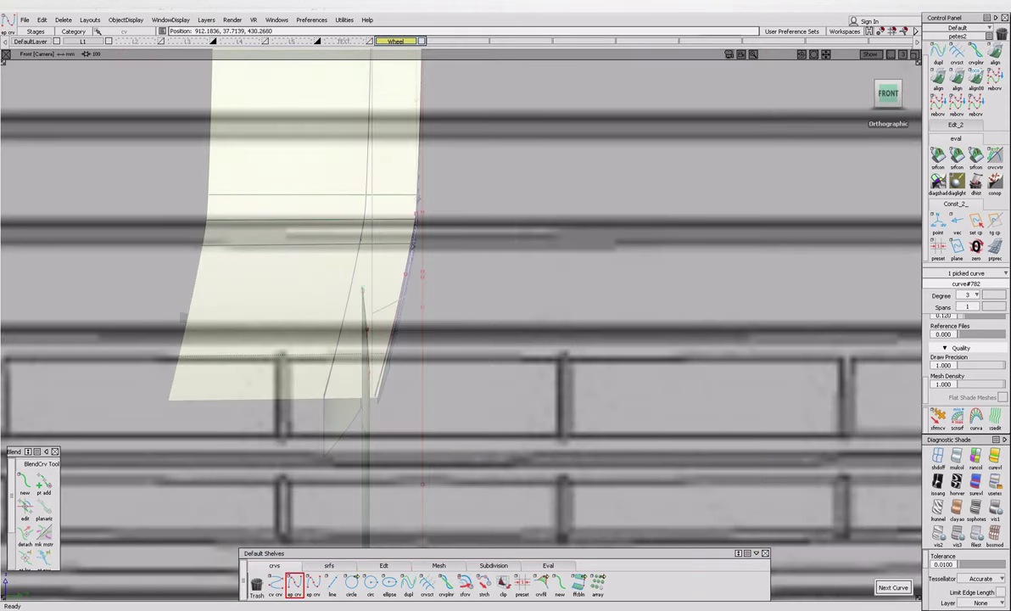
left_click(307, 272)
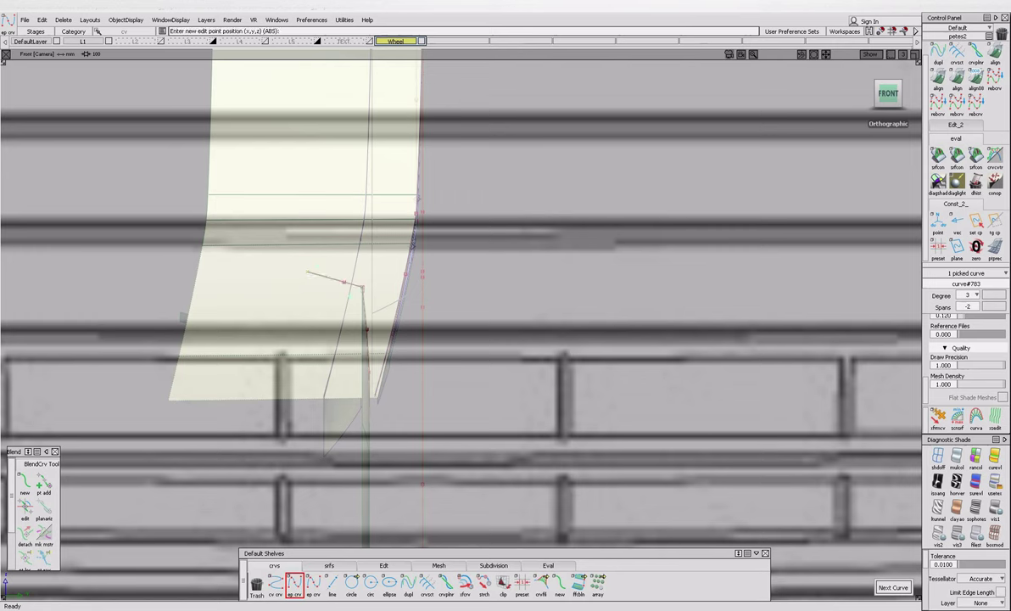
key("m")
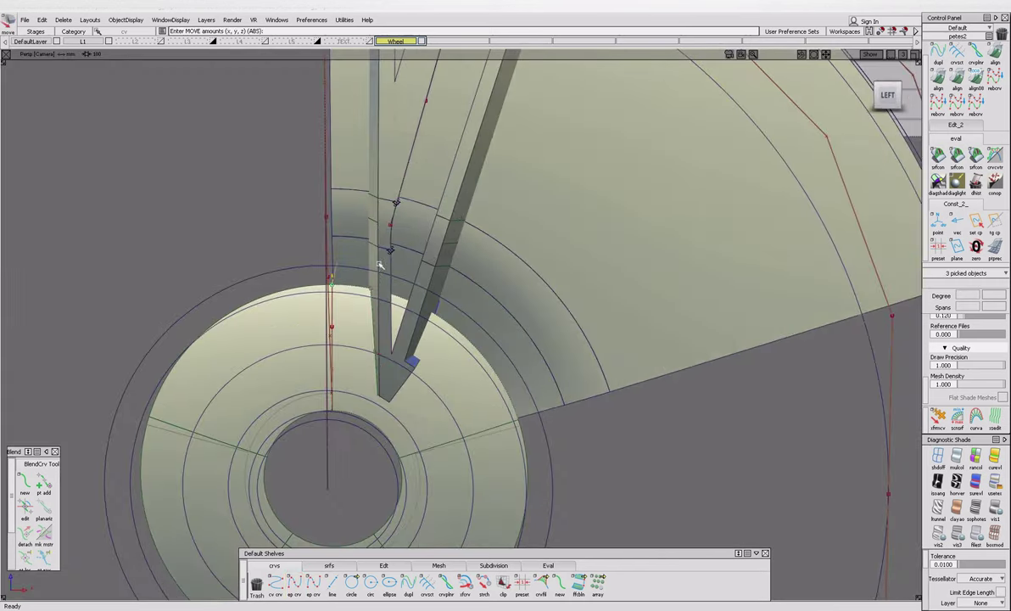
In the left view, duplicate the construction circle just outside the hub disc and scale the copy up slightly.
left_click(887, 96)
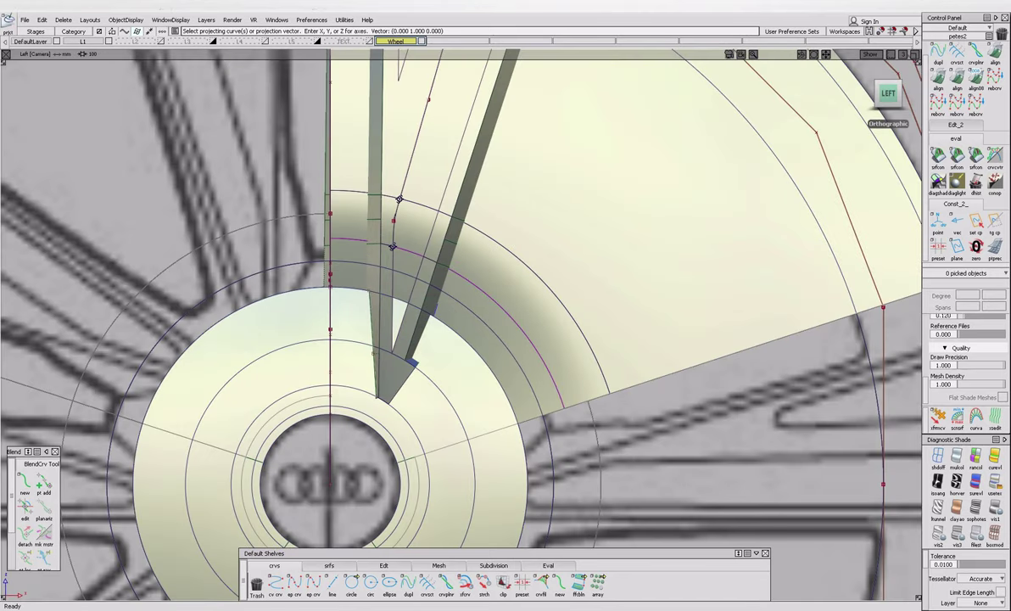
left_click(308, 283)
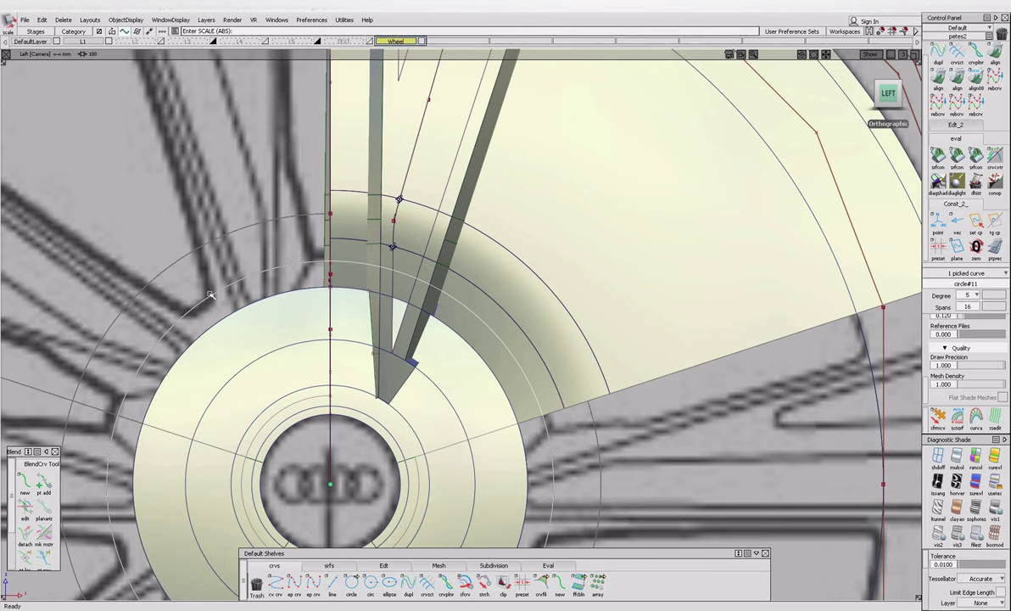
left_click(287, 258)
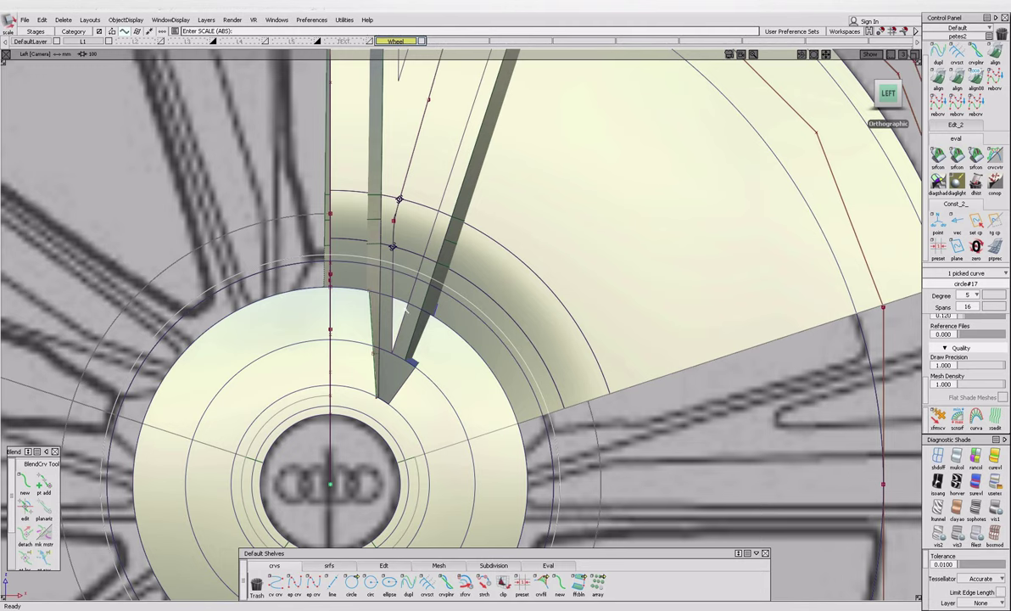
Project the enlarged circle onto the recessed wedge surface and trim it, keeping the part outside the circle.
left_click(361, 266)
left_click(388, 244)
left_click(349, 253)
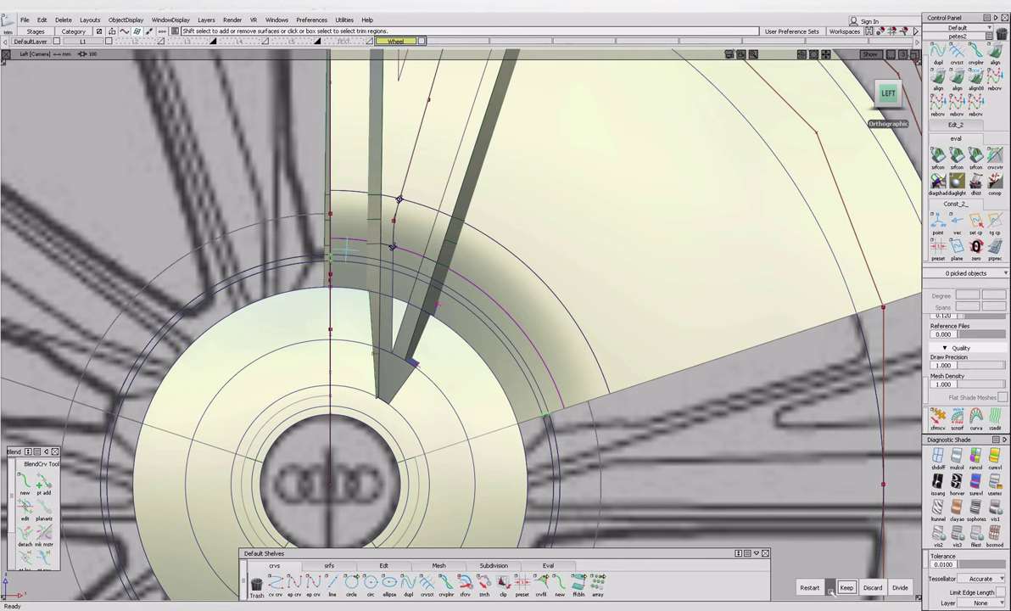
left_click(846, 588)
Stretch the outer end of the short angled curve up to the enlarged circle, working in the left view.
left_click_drag(441, 318, 307, 281, "alt+shift")
left_click(307, 282)
left_click(893, 95)
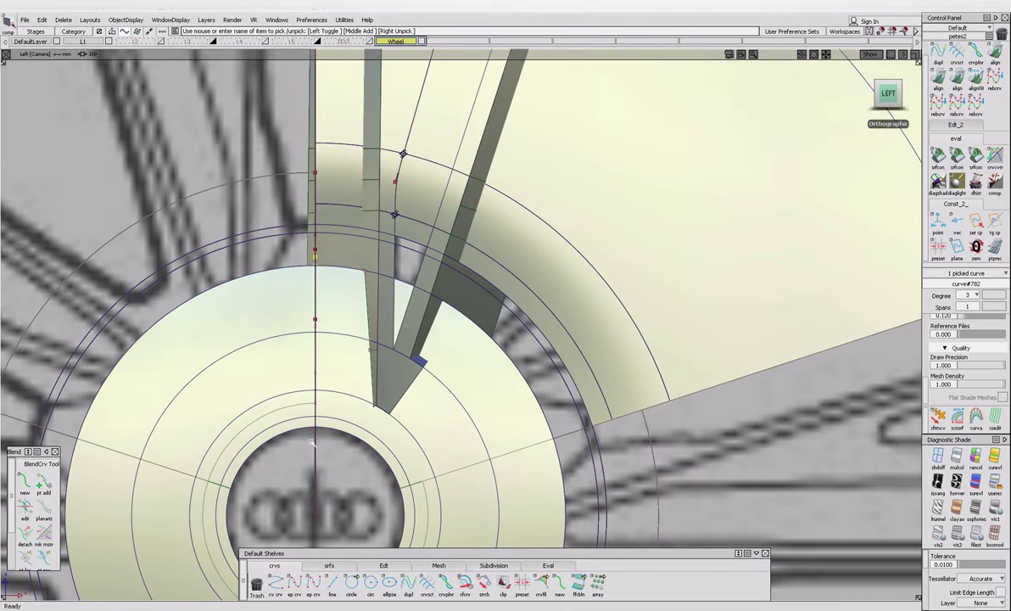
left_click_drag(274, 226, 332, 264)
left_click_drag(333, 264, 302, 256, "alt+shift")
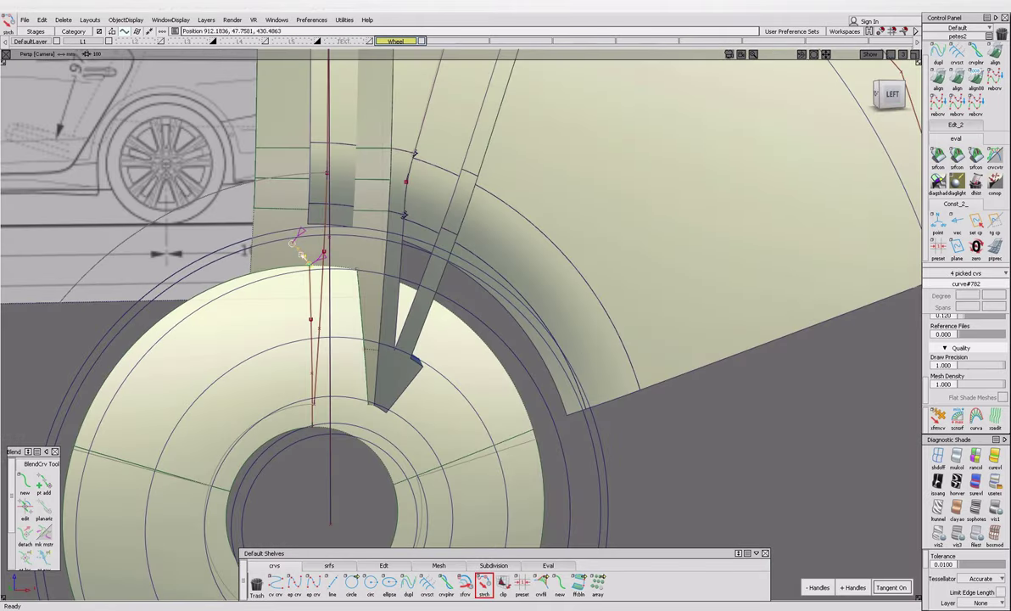
left_click(891, 95)
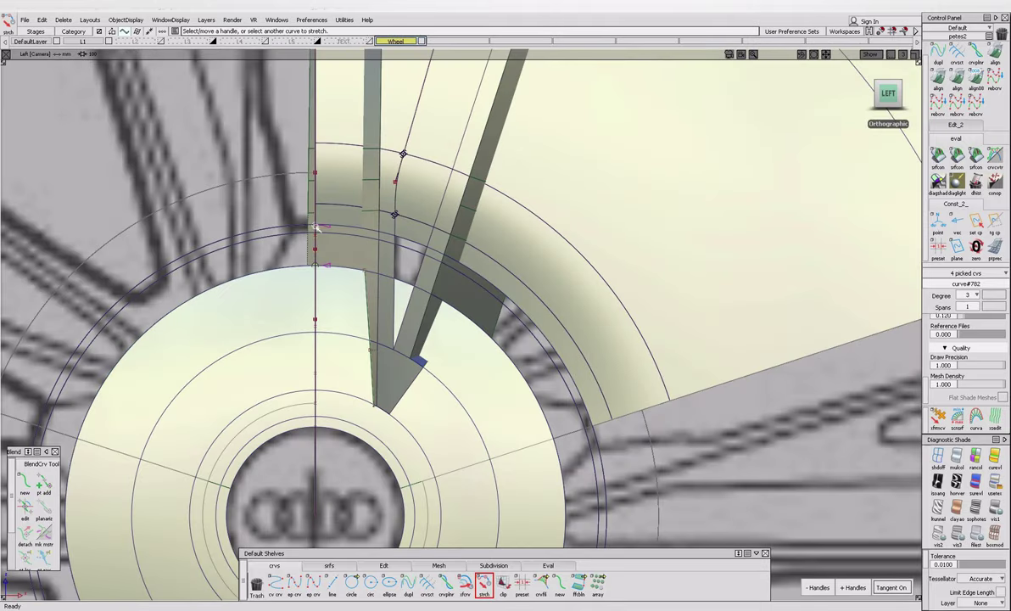
Set the short angled curve's pivot at the wheel centre.
left_click_drag(270, 251, 326, 359, "alt+shift")
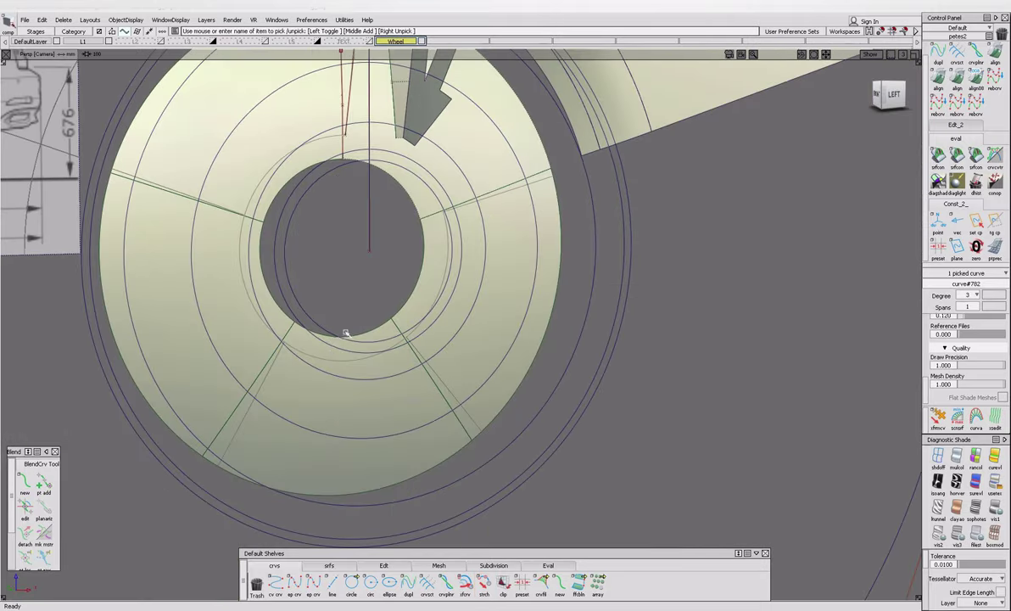
left_click_drag(381, 282, 382, 324, "alt+shift")
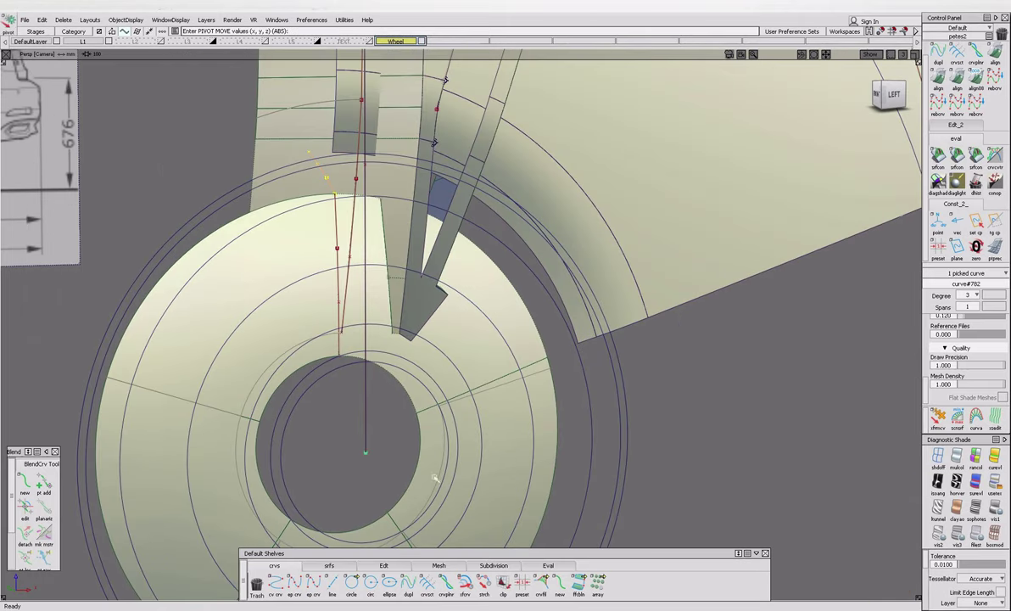
left_click_drag(363, 447, 363, 448)
Revolve the short angled curve 360 degrees about its local Y axis in 5 segments to form the hub's outer flank.
left_click(329, 566)
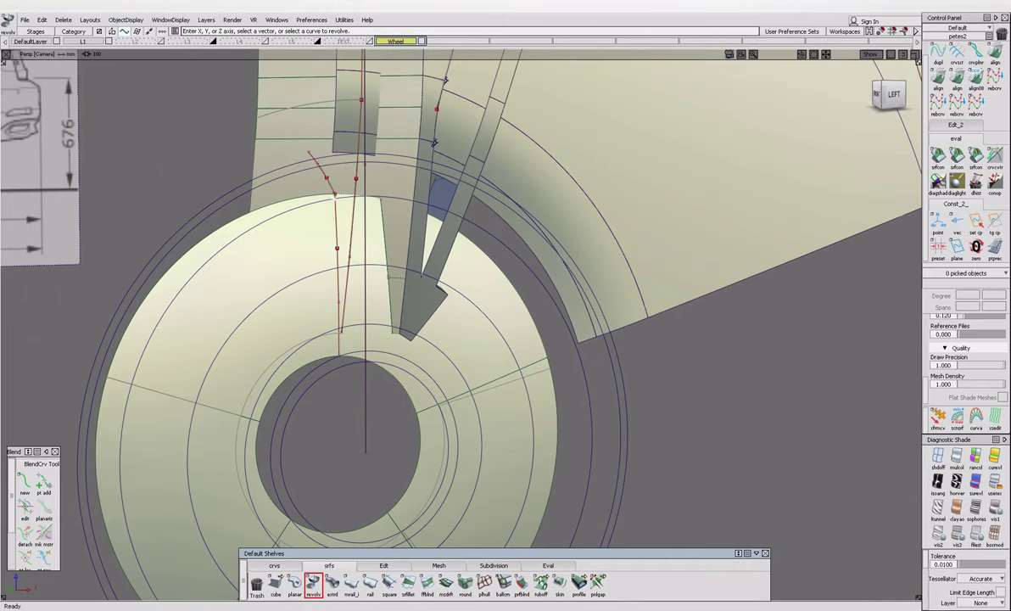
left_click(337, 254)
left_click_drag(339, 255, 517, 282, "alt+shift")
left_click_drag(411, 296, 415, 469, "alt+shift")
left_click(429, 499)
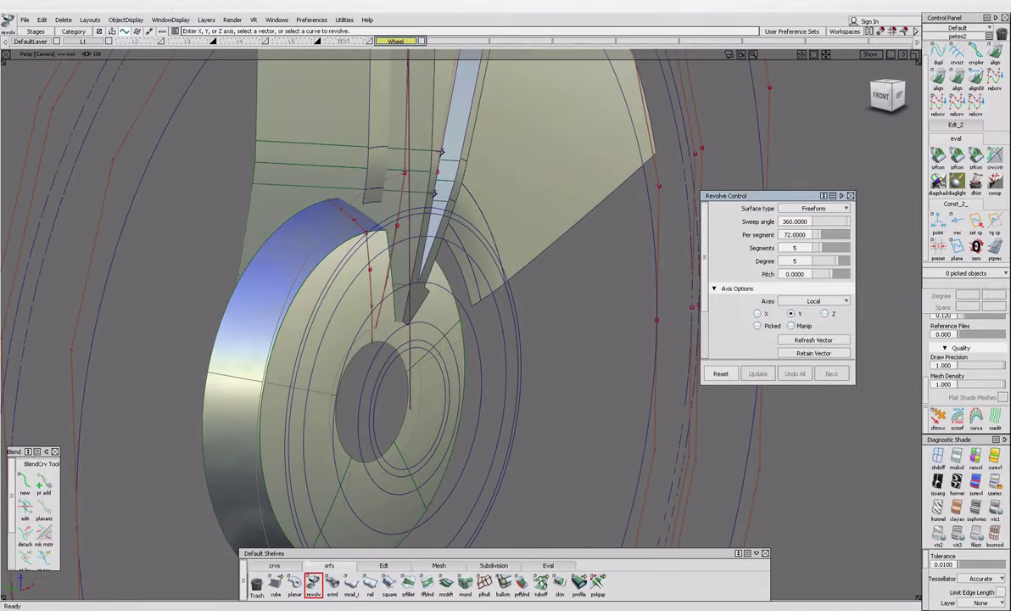
Remove the surplus segments of the revolved hub face and outer flank, leaving one 72-degree segment, and open the Information Window.
left_click(274, 565)
left_click(350, 223)
left_click_drag(350, 223, 305, 288, "alt+shift")
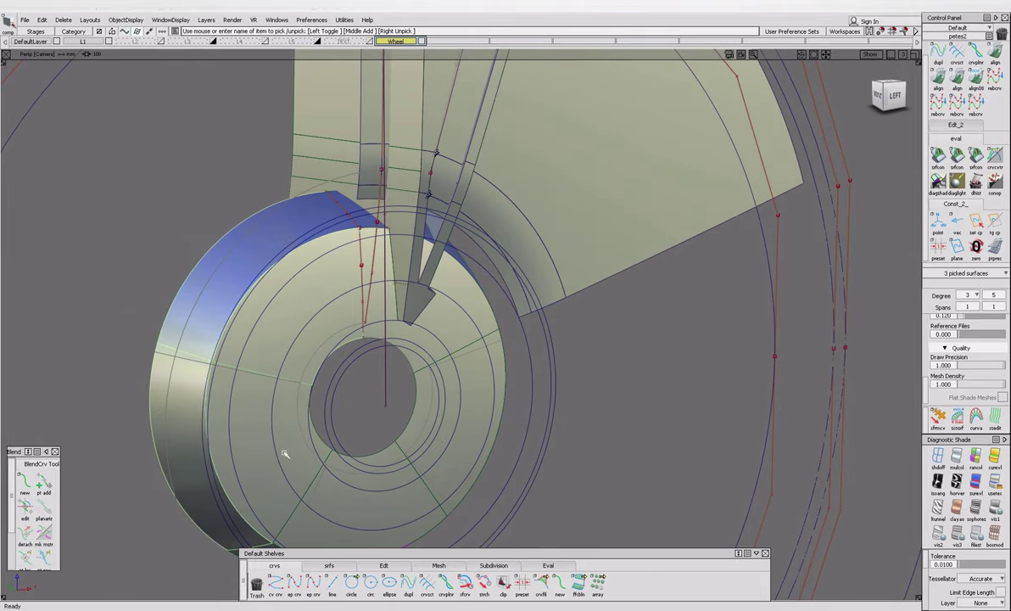
left_click(285, 454)
middle_click_drag(285, 454, 288, 441, "alt+shift")
left_click(201, 411)
left_click_drag(323, 402, 228, 416, "alt+shift")
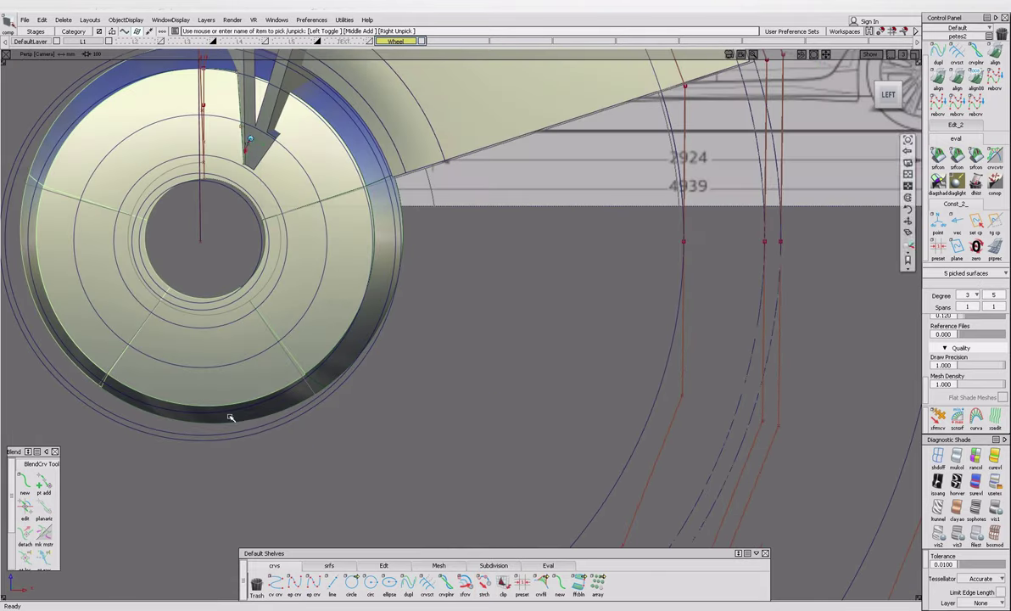
key("ctrl+i")
left_click(373, 243)
left_click_drag(373, 244, 365, 307, "alt+shift")
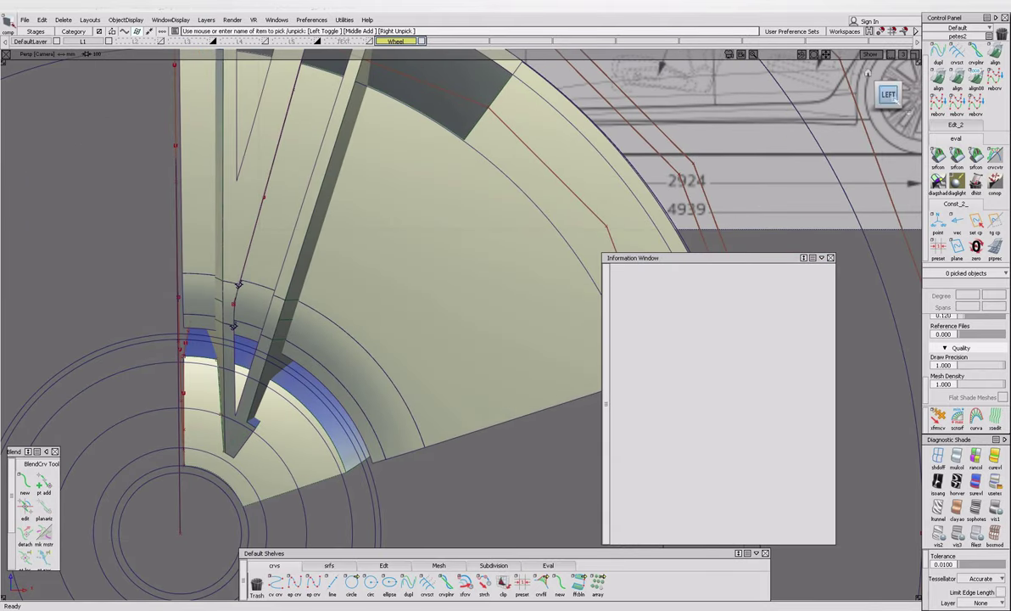
In the left view, project the slanted wedge line onto the wheel-face, fillet and hub surfaces and trim them, keeping the wedge side.
left_click(888, 94)
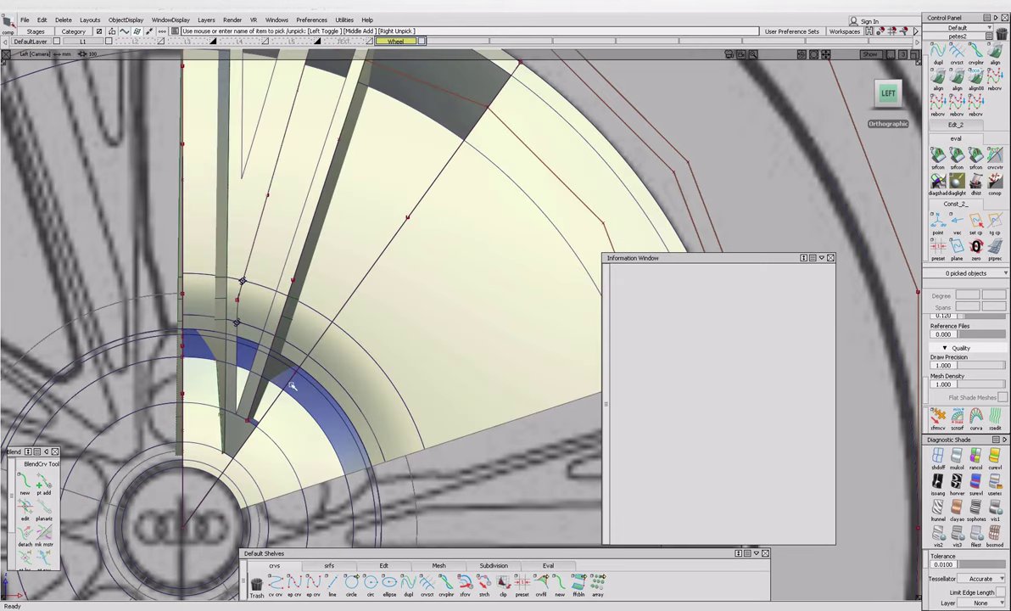
left_click(492, 520)
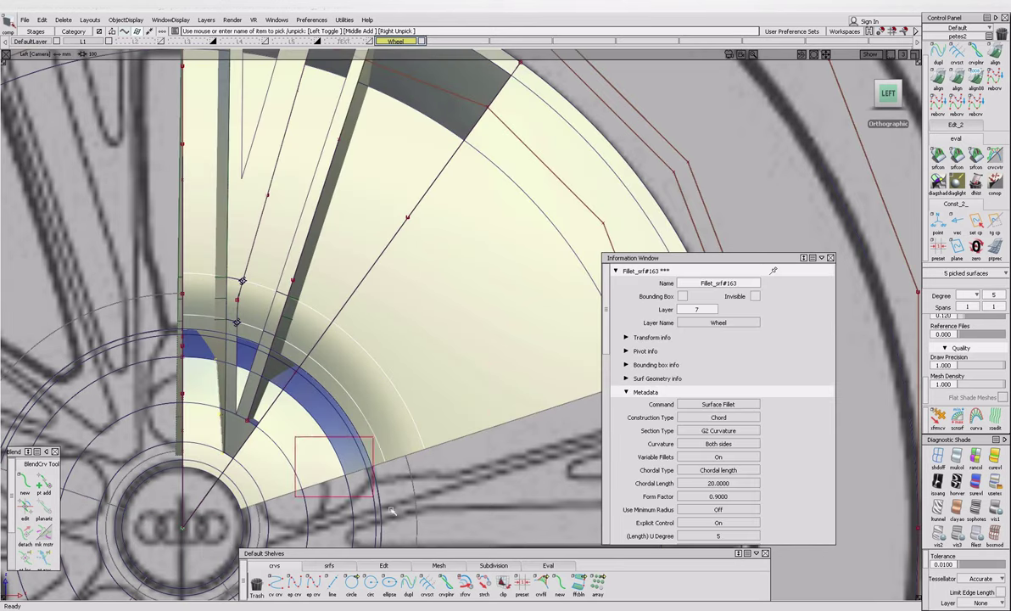
middle_click_drag(465, 438, 385, 447, "alt+shift")
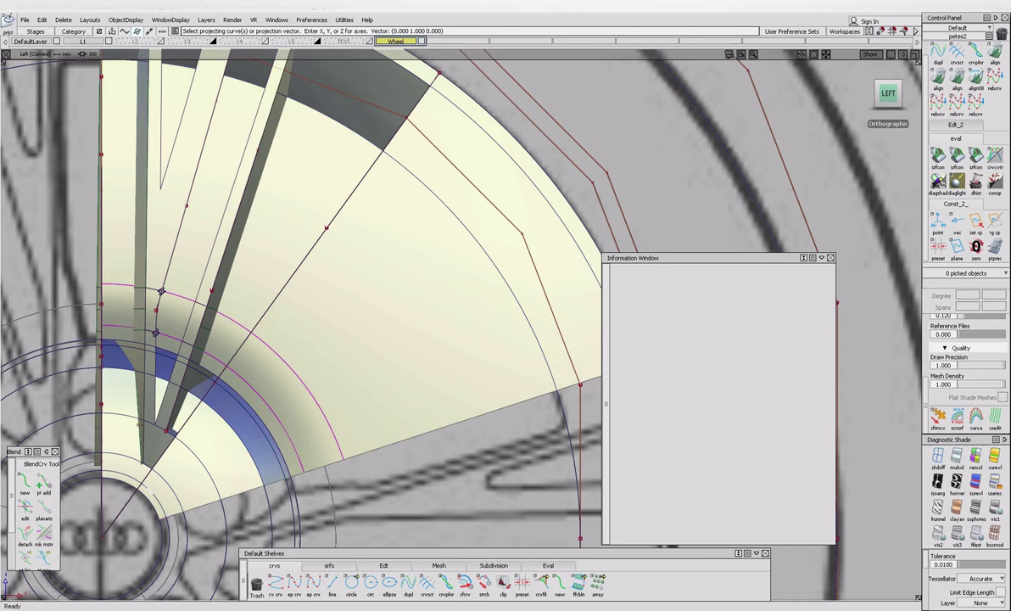
left_click(221, 404)
left_click(137, 490)
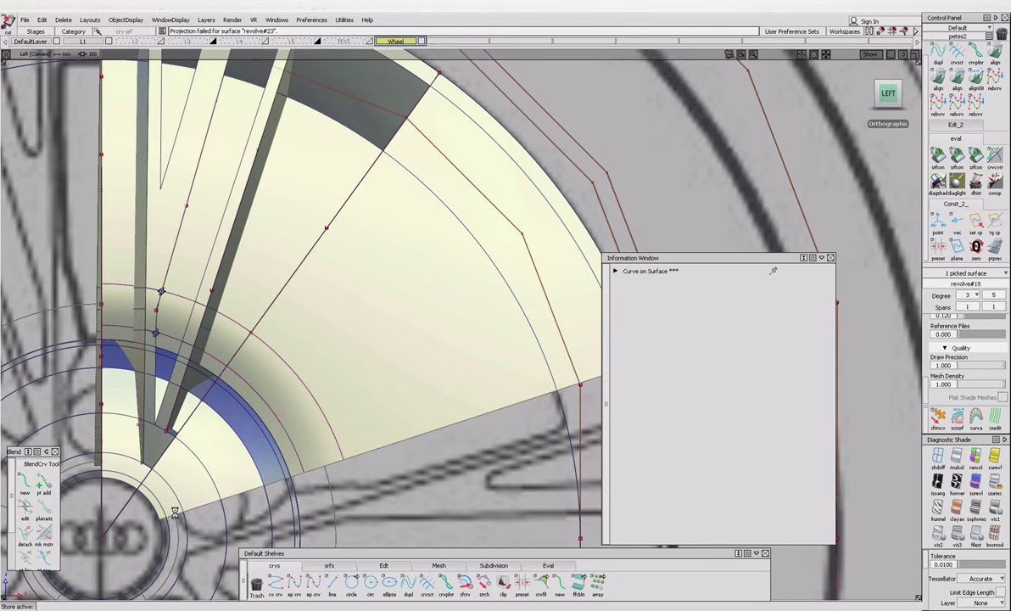
left_click(170, 467)
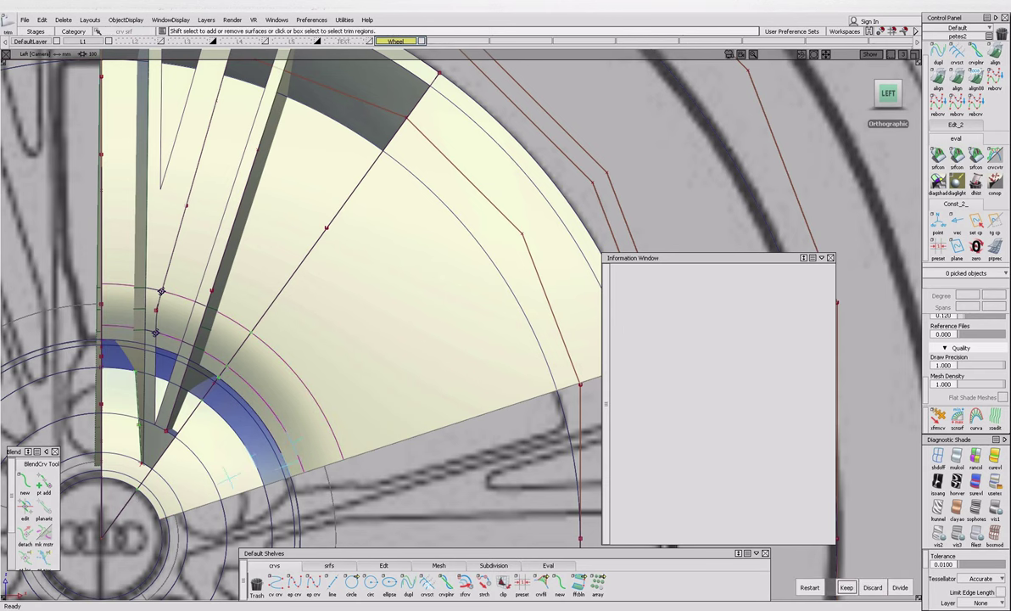
left_click(847, 587)
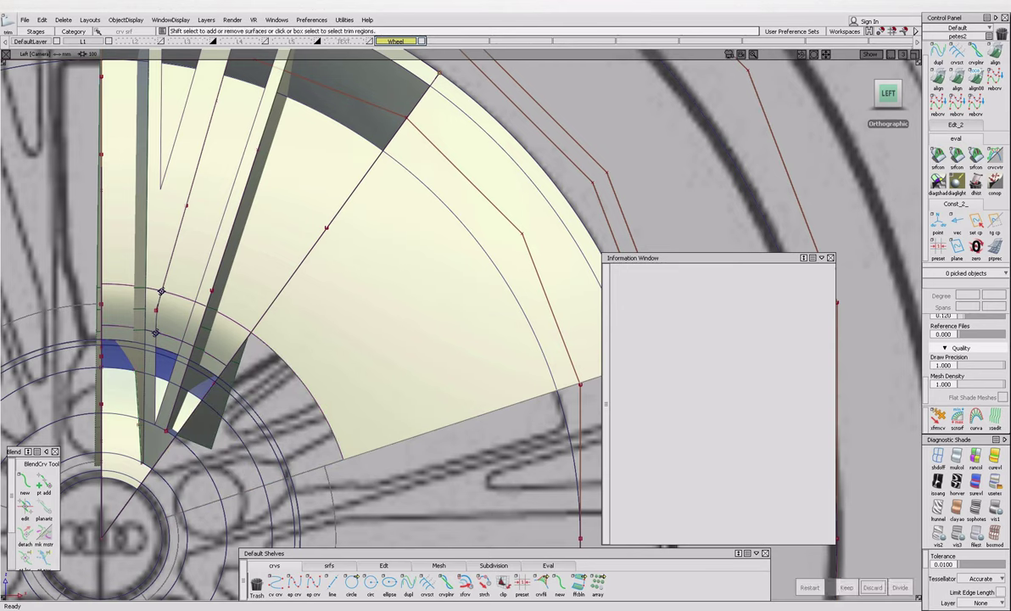
right_click_drag(372, 354, 281, 318, "alt+shift")
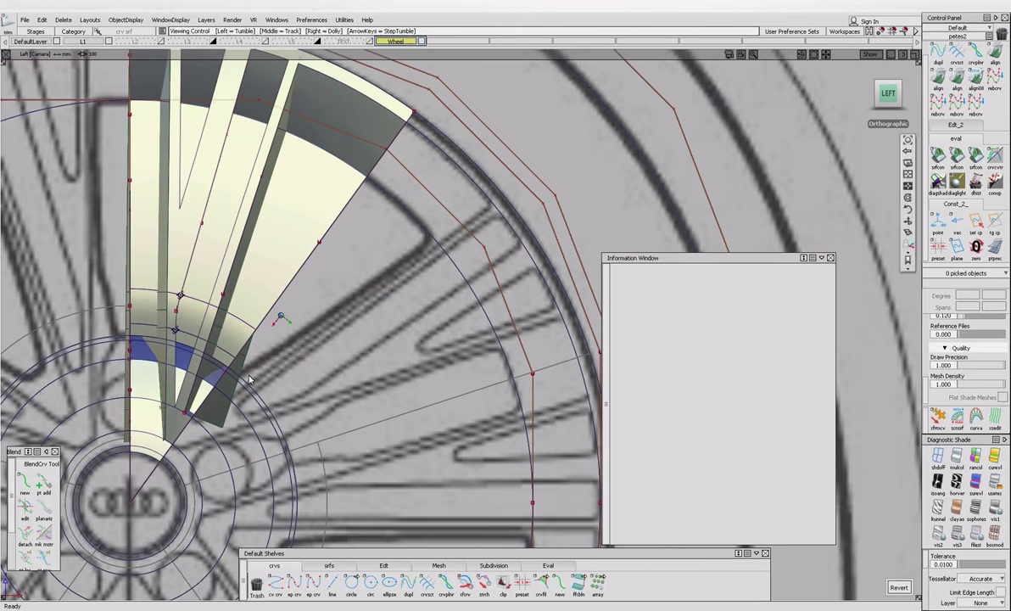
Examine how the drafted spoke sides meet the hub surfaces and compare the area with the reference photo of the alloy wheel.
left_click(225, 367)
scroll(261, 367, "up", 2)
scroll(261, 368, "up", 1)
key("p")
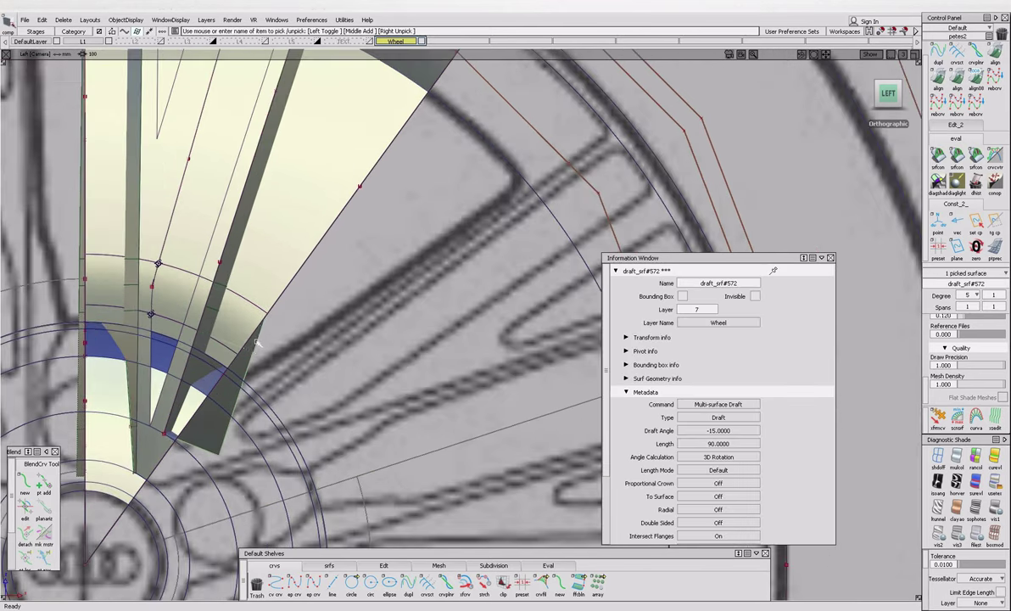
left_click(212, 418)
left_click(222, 409)
key("F9")
key("F8")
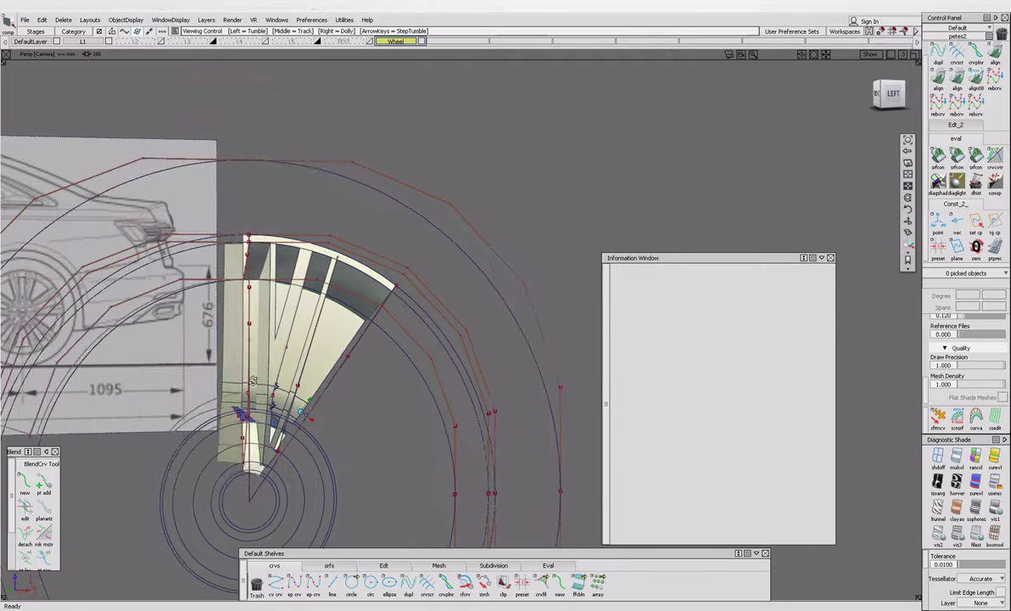
scroll(222, 307, "up", 5)
left_click_drag(222, 269, 381, 418, "alt+shift")
left_click_drag(242, 396, 279, 475, "alt+shift")
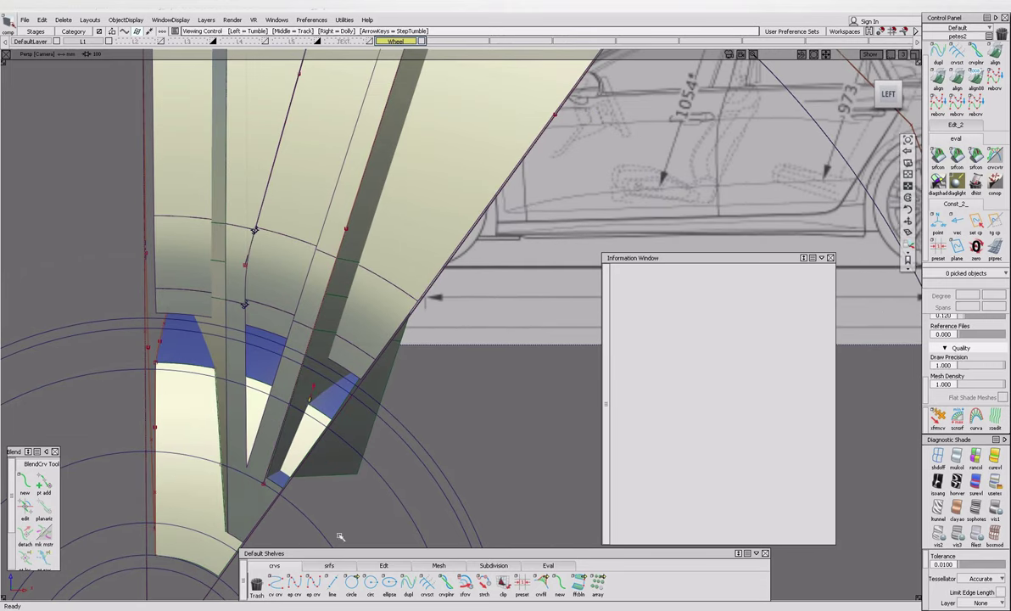
mouse_move(373, 607)
left_click(425, 575)
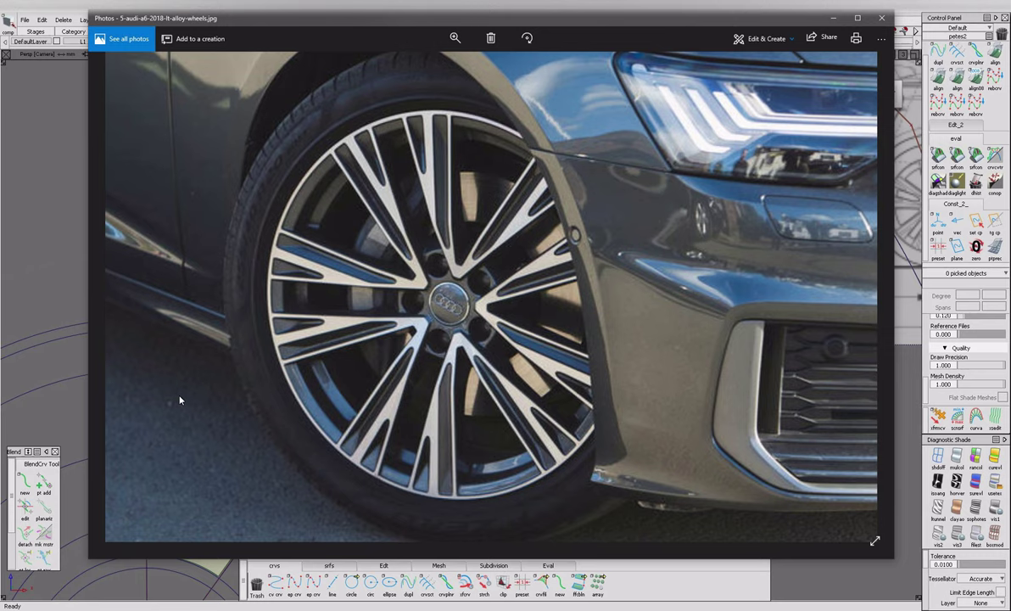
left_click(61, 337)
Untrim the recessed revolved surface and trim it again, keeping the region inside the wedge that runs inward onto the hub flank.
left_click(354, 379)
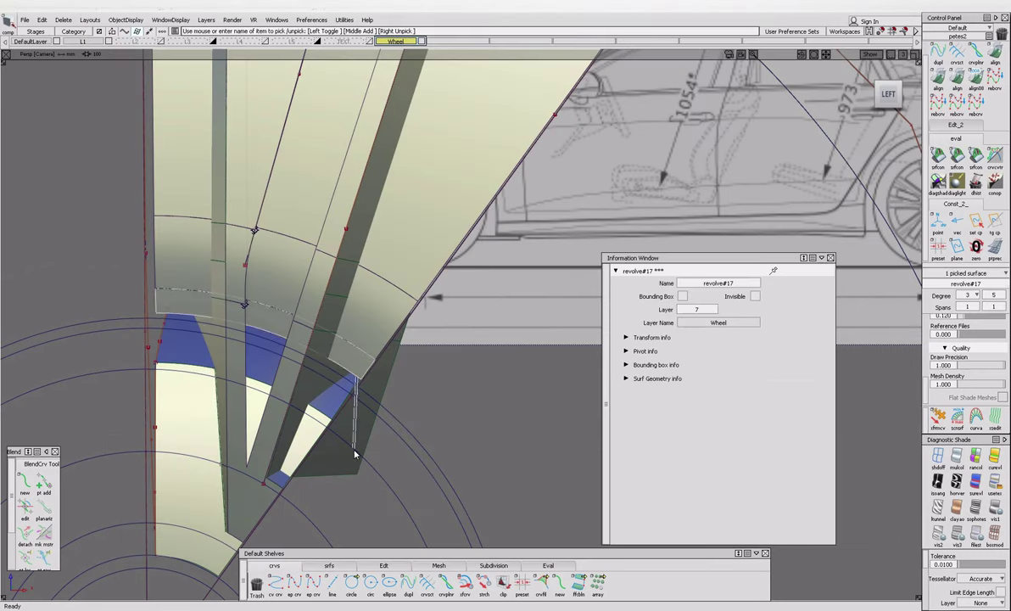
left_click(354, 379)
left_click_drag(354, 379, 266, 462, "alt+shift")
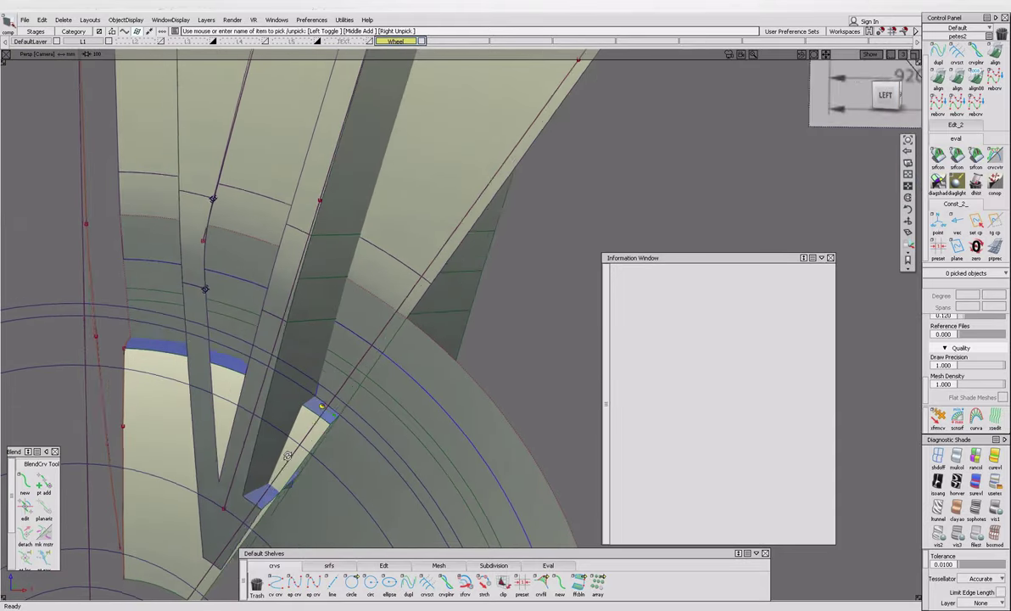
left_click_drag(497, 297, 460, 338, "alt+shift")
left_click(348, 371)
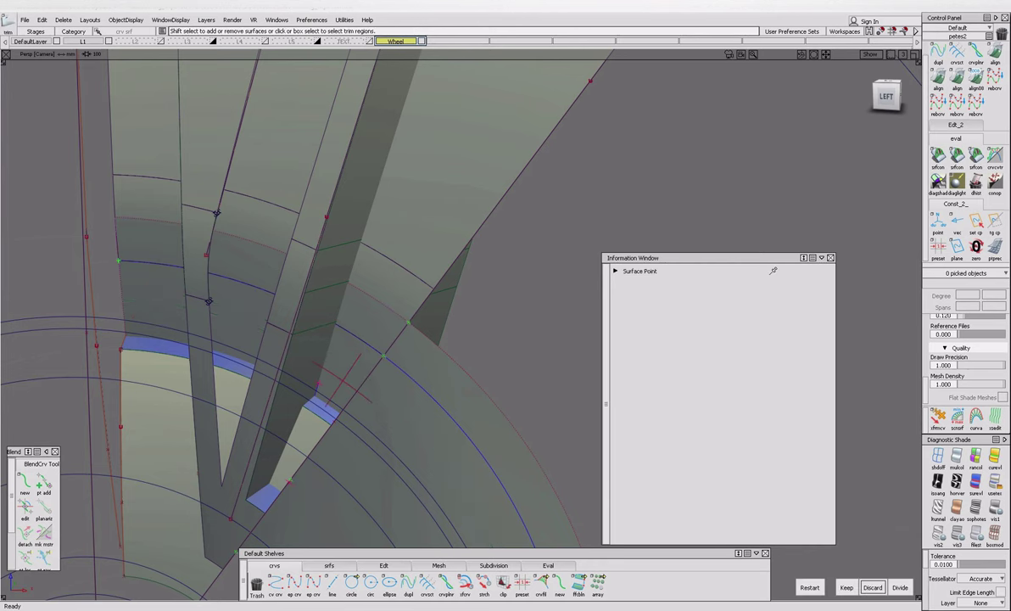
left_click(846, 587)
Draw a single-span degree 3 edit-point curve from the hub face's inner edge to the wheel centre.
left_click_drag(322, 407, 339, 426, "alt+shift")
right_click_drag(340, 426, 310, 486, "alt+shift")
left_click_drag(310, 485, 327, 538, "alt+shift")
left_click(293, 581)
left_click(254, 419)
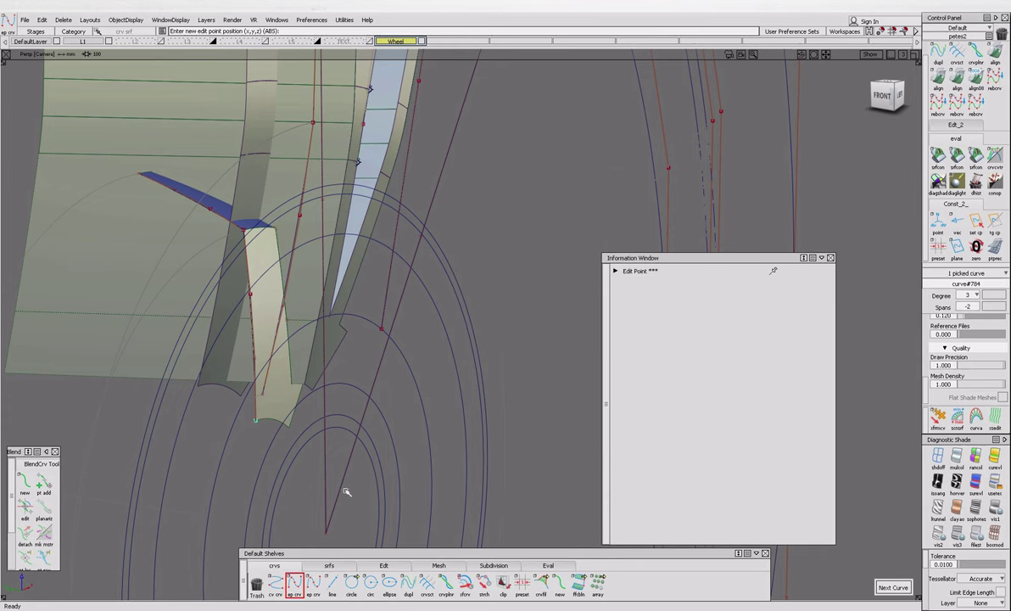
left_click(900, 95)
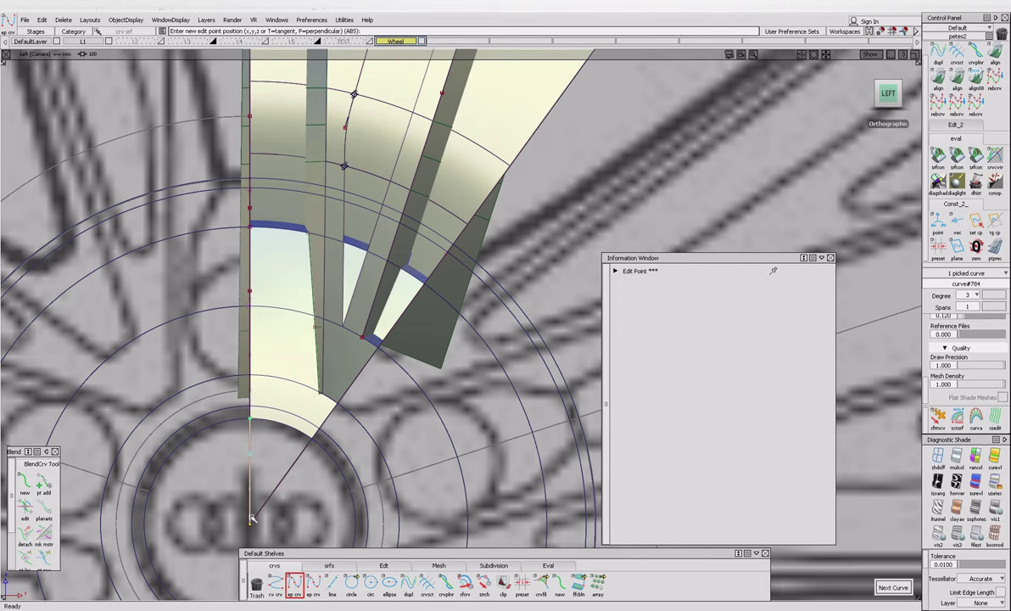
mouse_move(194, 458)
left_mouse_down("alt+shift")
mouse_move(356, 483)
mouse_move(441, 475)
mouse_move(501, 416)
left_mouse_up("alt+shift")
Move the new centre curve back in Y to the hub face's inner edge, and shift its outer CV in Y to crown the curve.
left_click(301, 491)
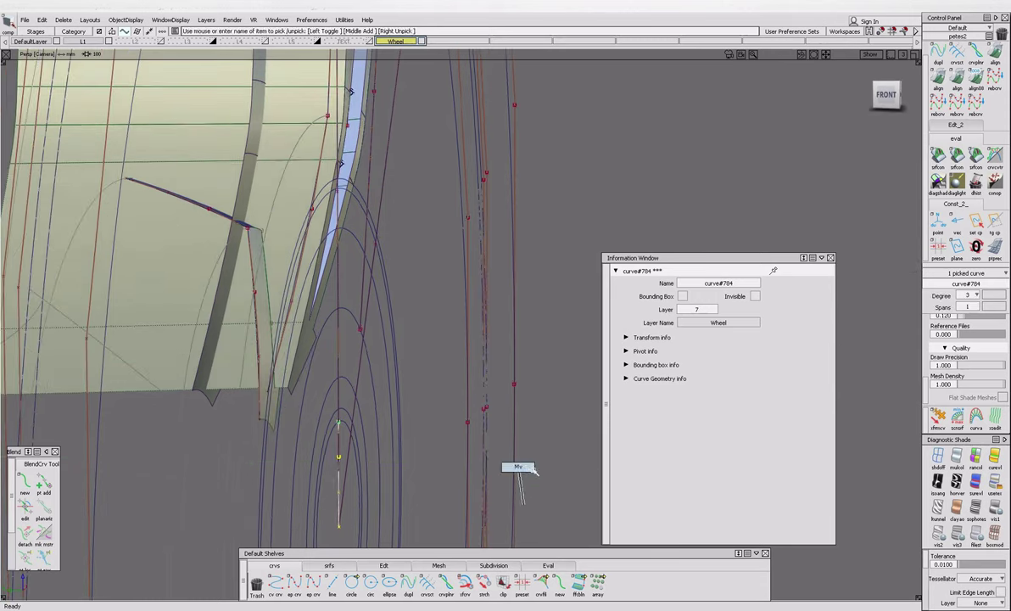
left_click_drag(453, 474, 373, 458, "alt+shift")
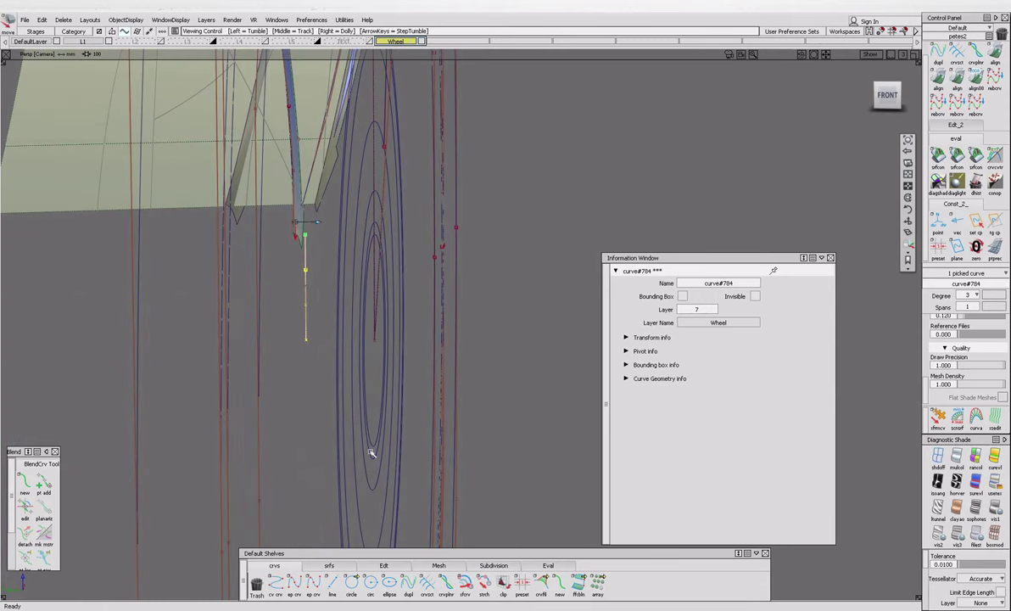
left_click(283, 221)
left_click_drag(320, 258, 316, 259)
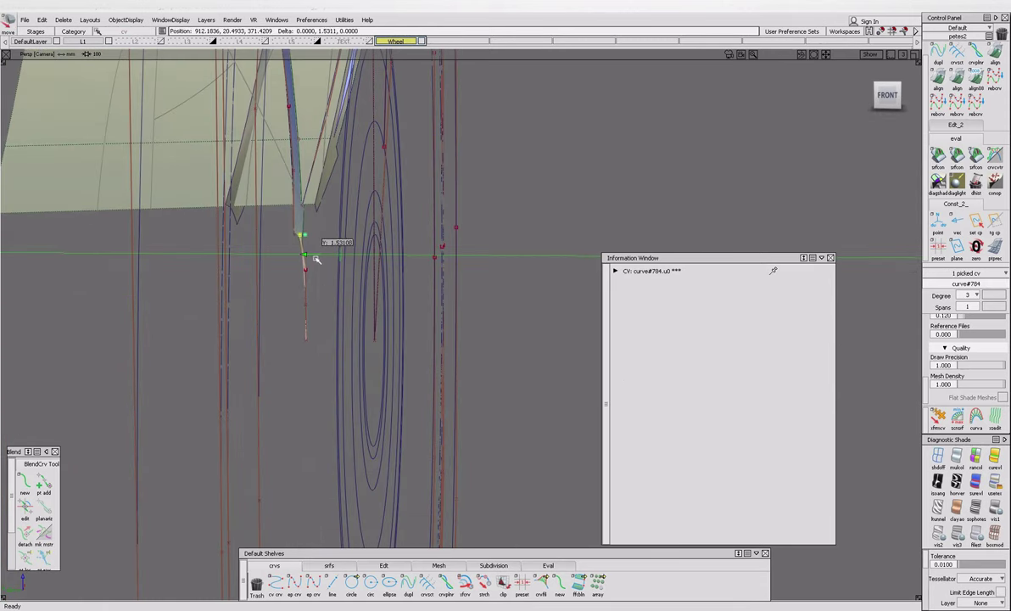
left_click(327, 208)
In the left view, project the circle around the centre opening onto the hub face and trim away the part inside it.
left_click_drag(373, 241, 492, 212, "alt+shift")
left_click(895, 95)
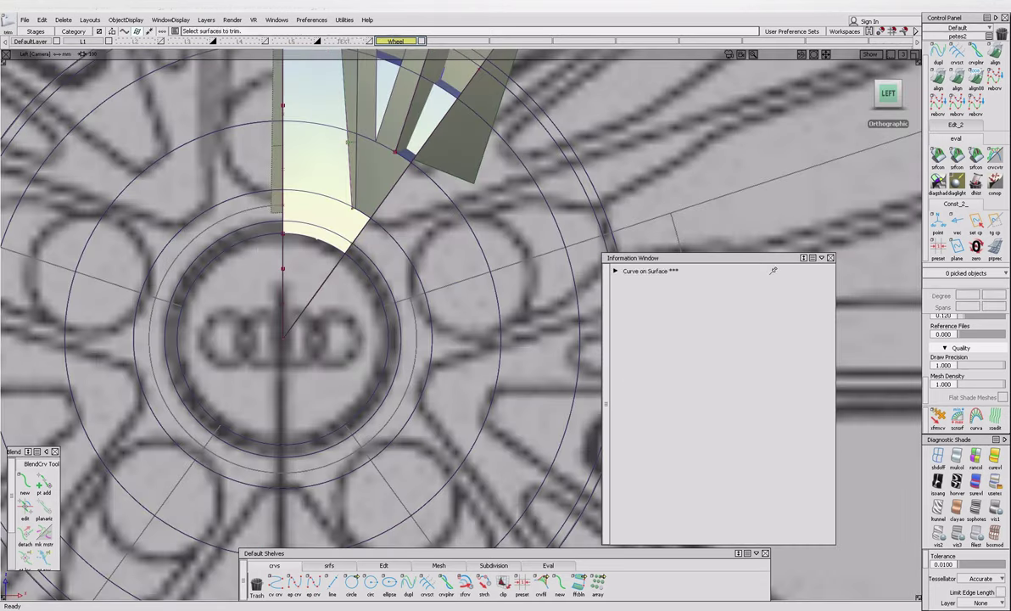
left_click(309, 216)
left_click(295, 223)
Set the crowned curve's pivot at the wheel centre and revolve it 360 degrees about local Y in 5 segments to form the centre cap.
left_click_drag(140, 262, 289, 280, "alt+shift")
left_click(327, 332)
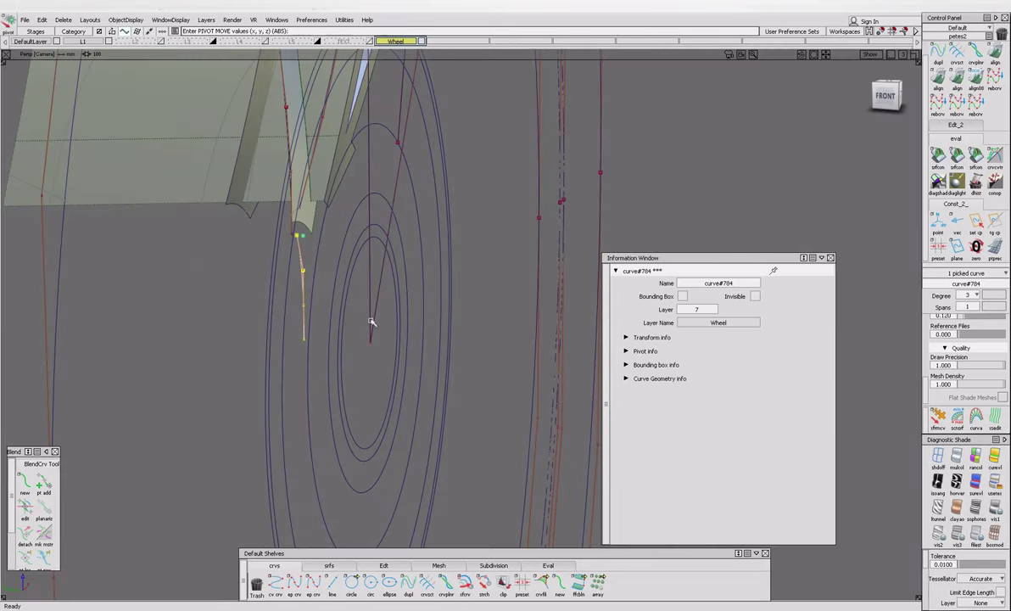
left_click(329, 565)
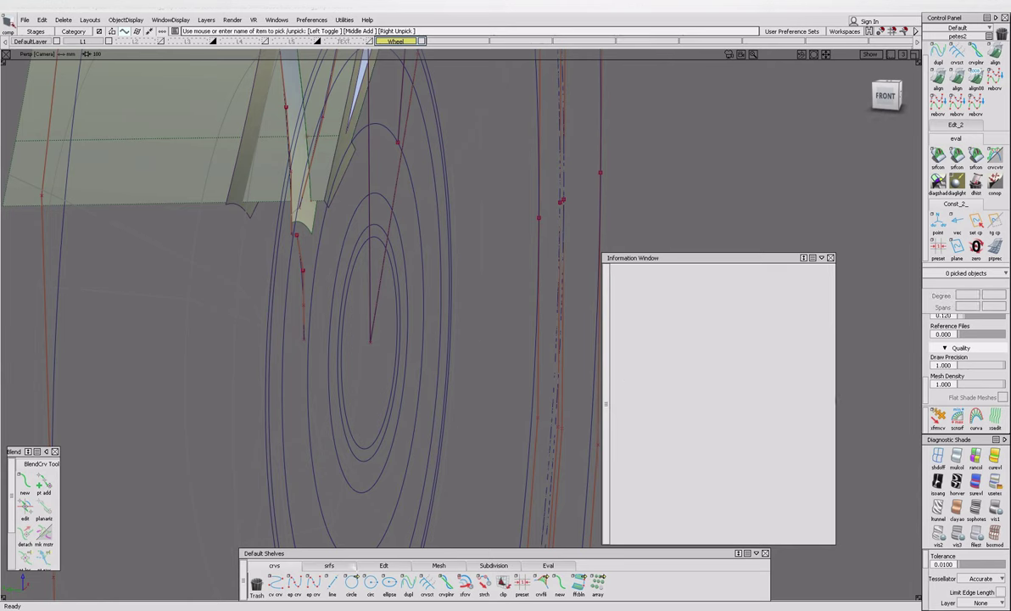
left_click(370, 584)
left_click(312, 583)
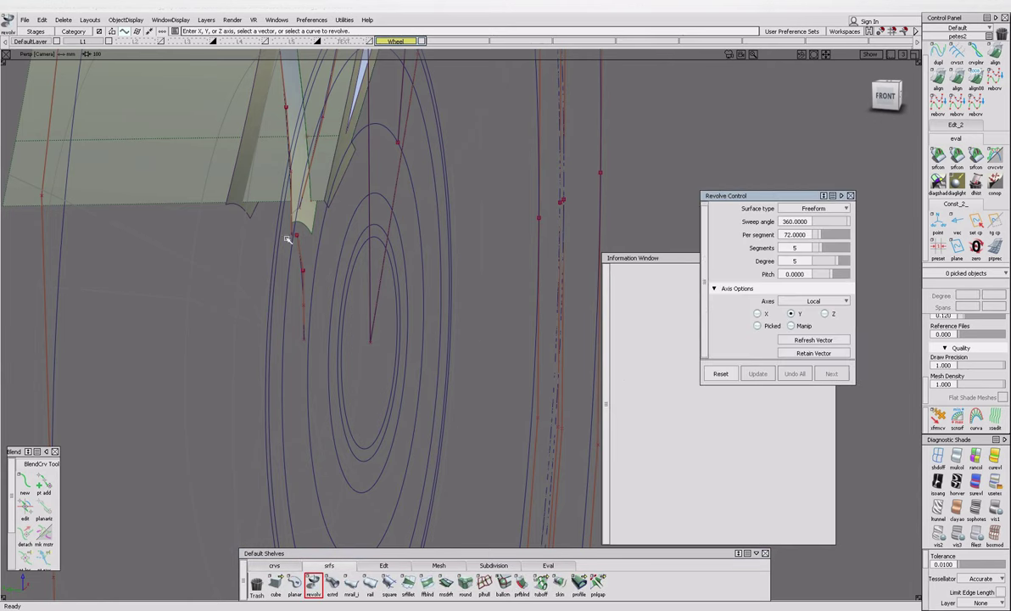
left_click(303, 282)
left_click_drag(304, 282, 281, 289, "alt+shift")
left_click(281, 288)
Draw a short edit-point curve bridging the centre cap's outer edge and the trimmed inner edge of the hub face.
left_click_drag(316, 350, 422, 377, "alt+shift")
key("m")
right_click_drag(422, 376, 431, 350)
left_click_drag(431, 350, 339, 338, "alt+shift")
left_click(274, 565)
left_click(294, 582)
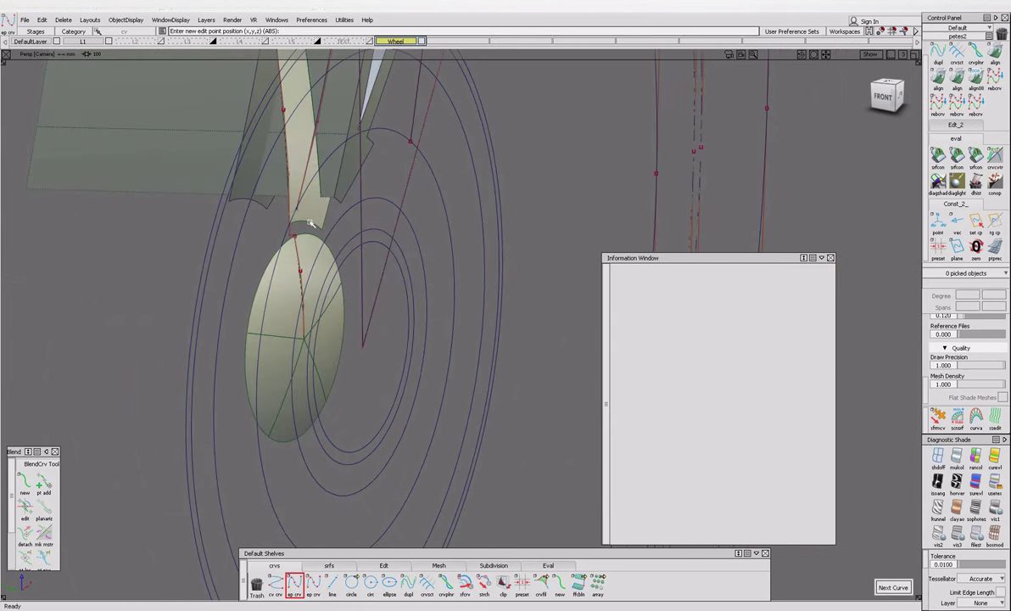
left_click(296, 240)
scroll(297, 238, "up", 5)
key("Escape")
Set the short bridging curve's pivot at the wheel centre and revolve it 360 degrees about local Y in 5 segments as a ring.
left_click(457, 308)
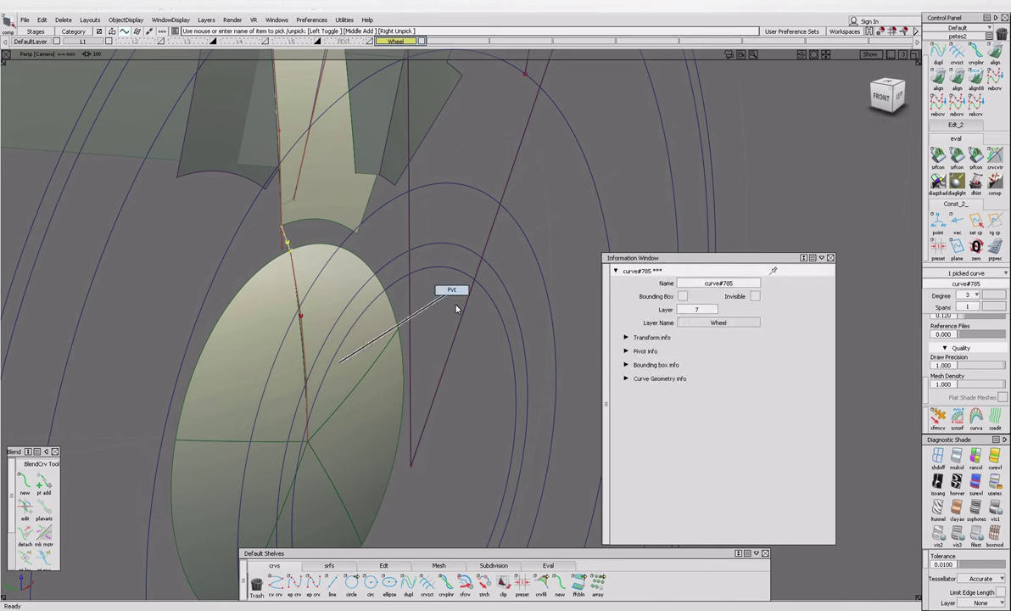
left_click(423, 540)
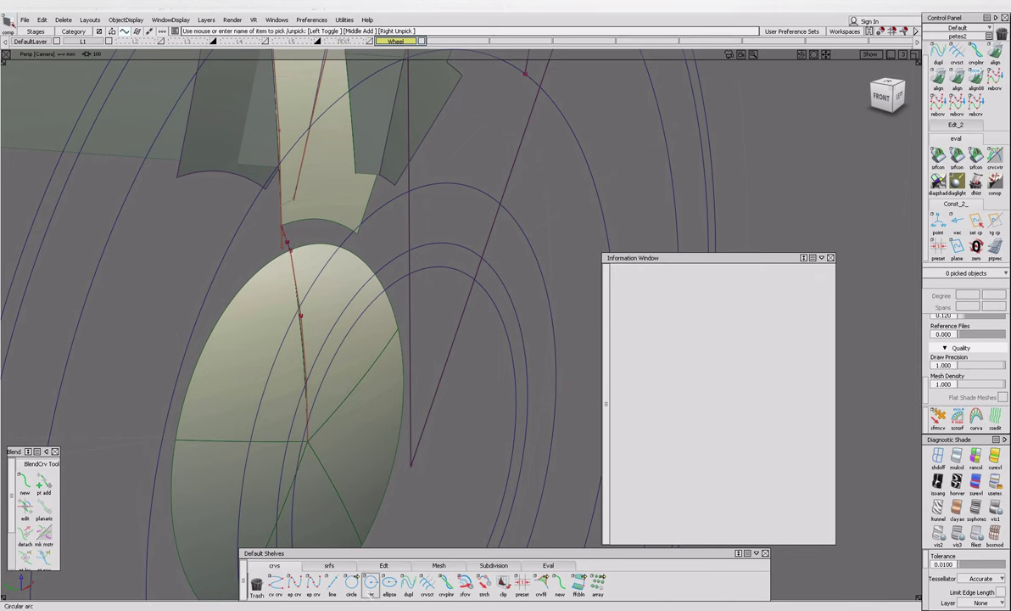
left_click(329, 564)
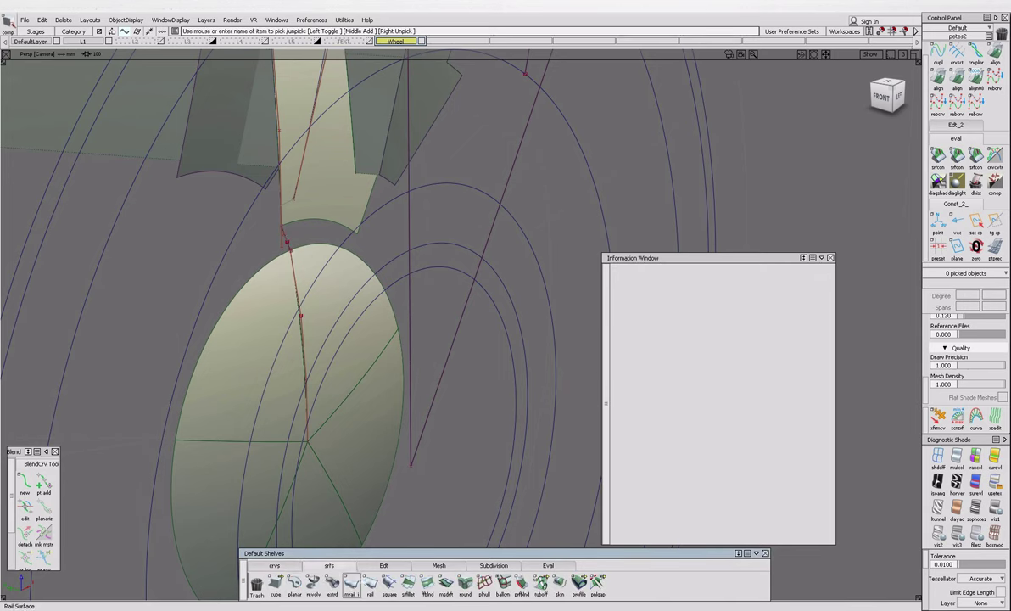
left_click(295, 243)
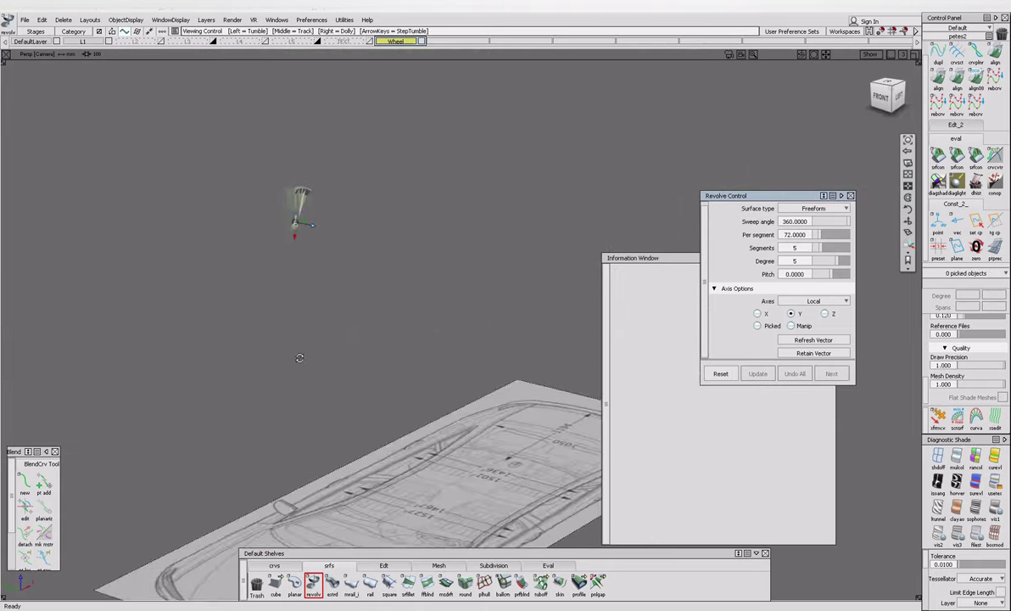
left_click(293, 440)
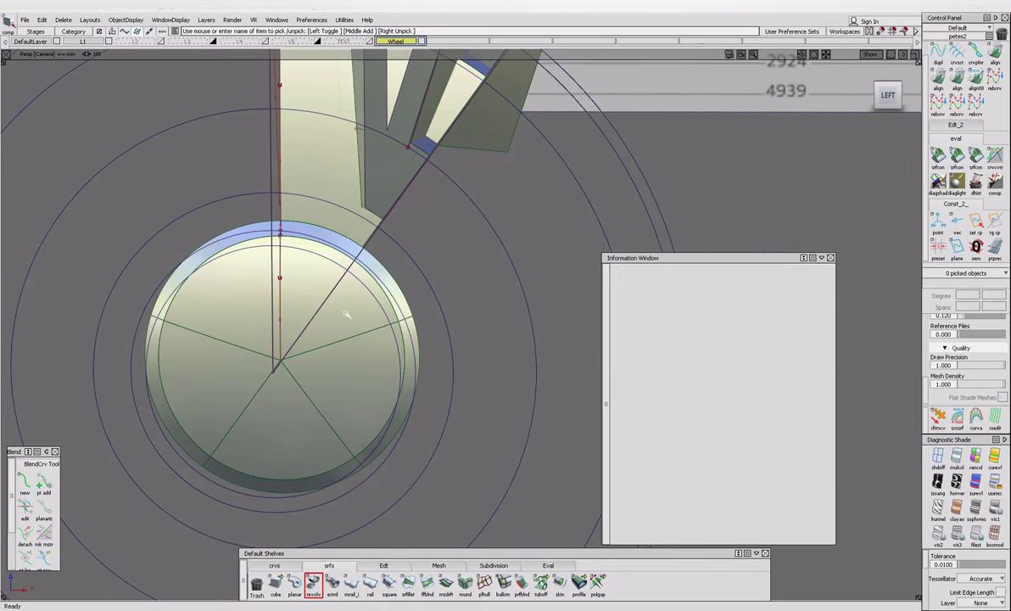
left_click(401, 444)
left_click(310, 485)
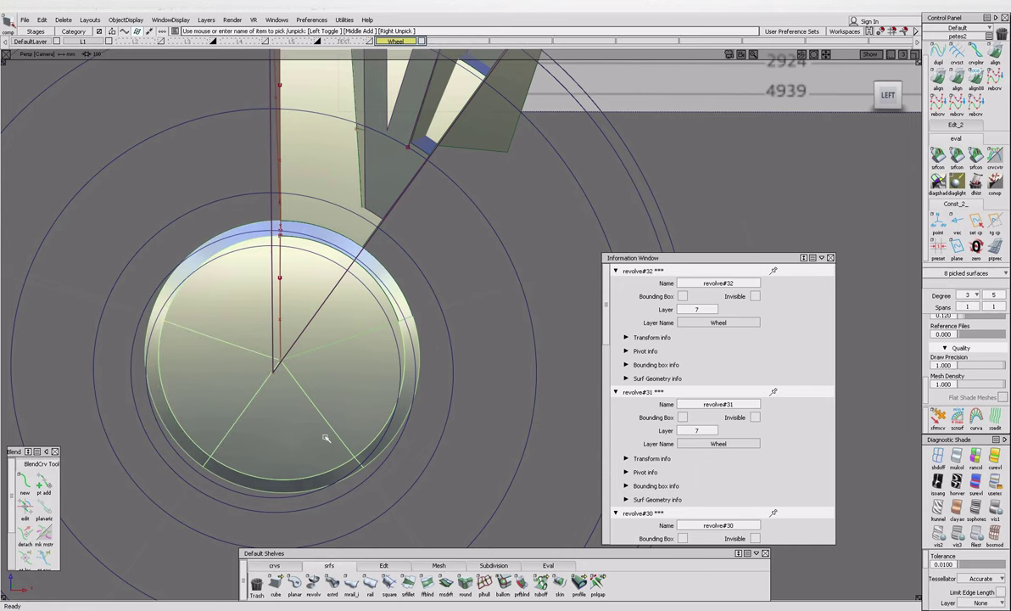
right_click_drag(297, 386, 304, 323, "alt+shift")
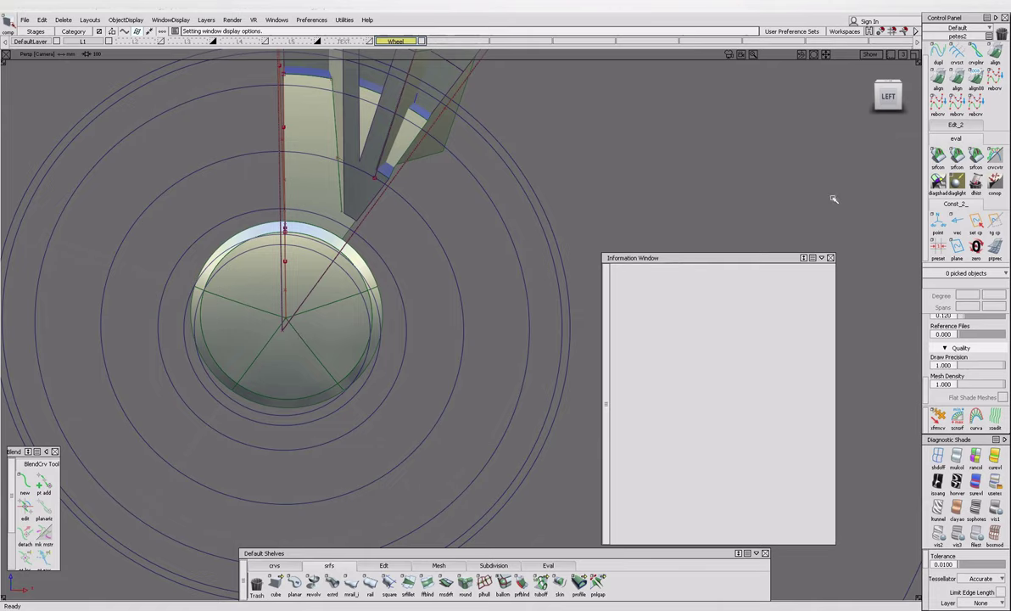
left_click(887, 95)
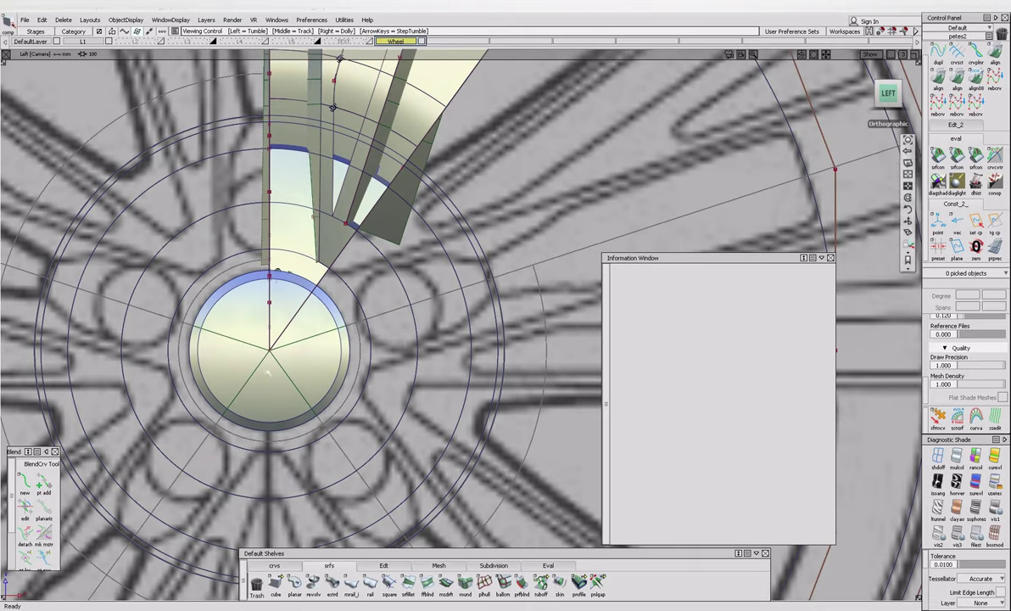
In the left view, create a circle on the wedge's vertical edge line and scale it to match the blueprint's bolt hole.
left_click(274, 565)
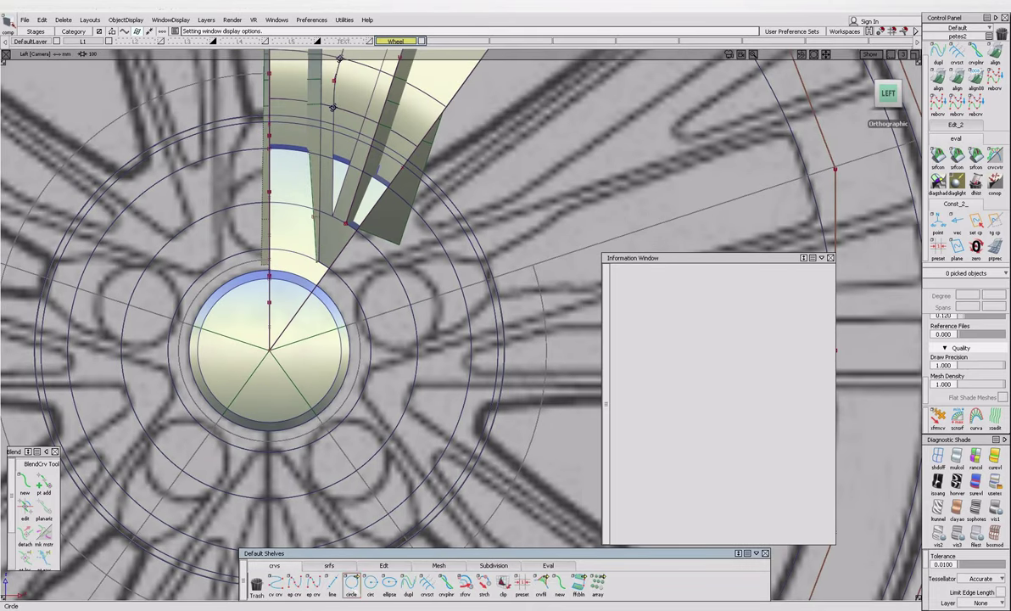
left_click(268, 212)
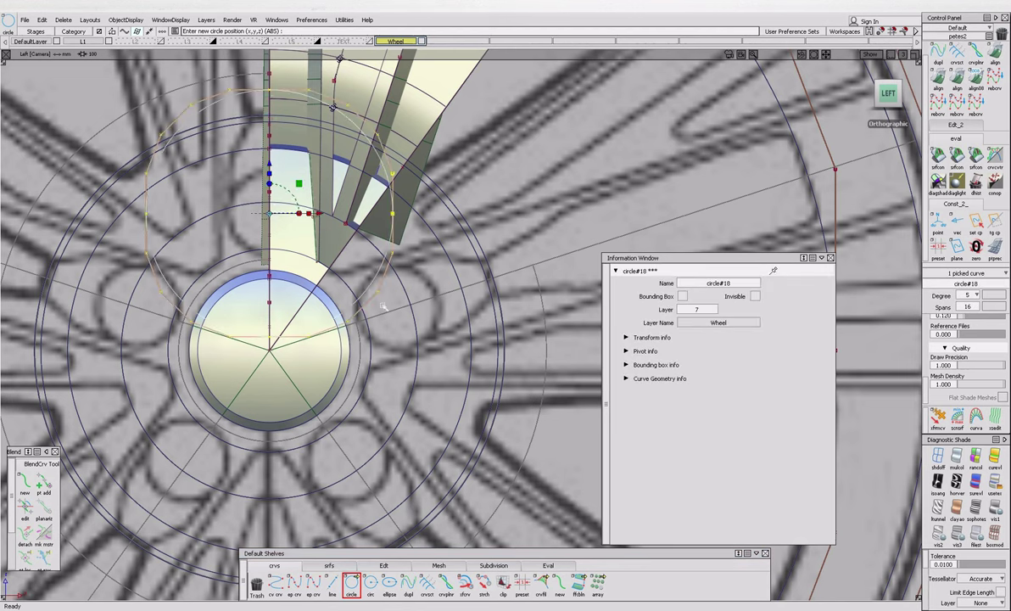
left_click_drag(427, 349, 292, 356)
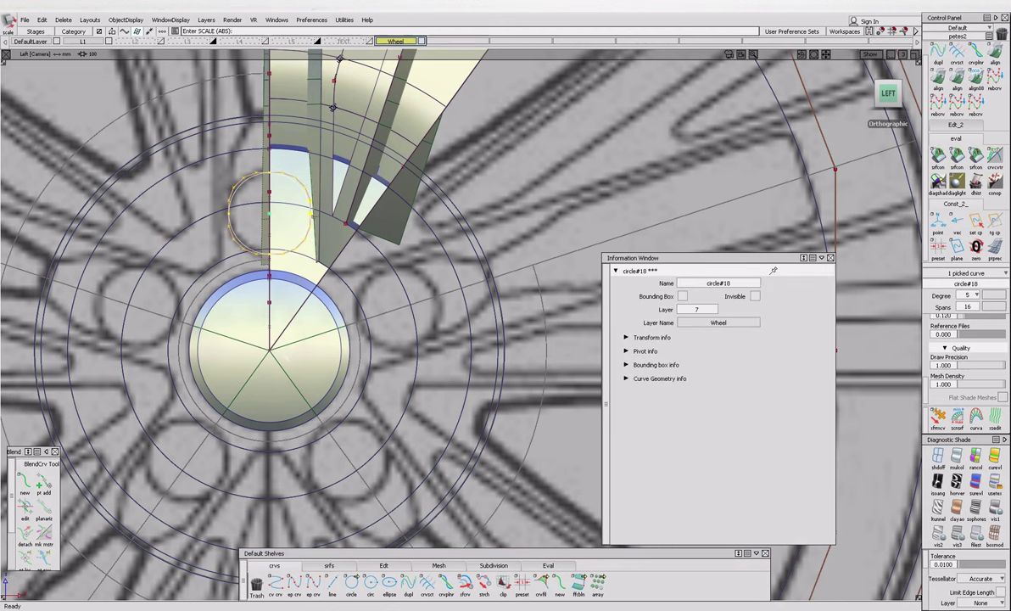
Project the bolt-hole circle onto the hub face and trim away the region inside it.
left_click(294, 200)
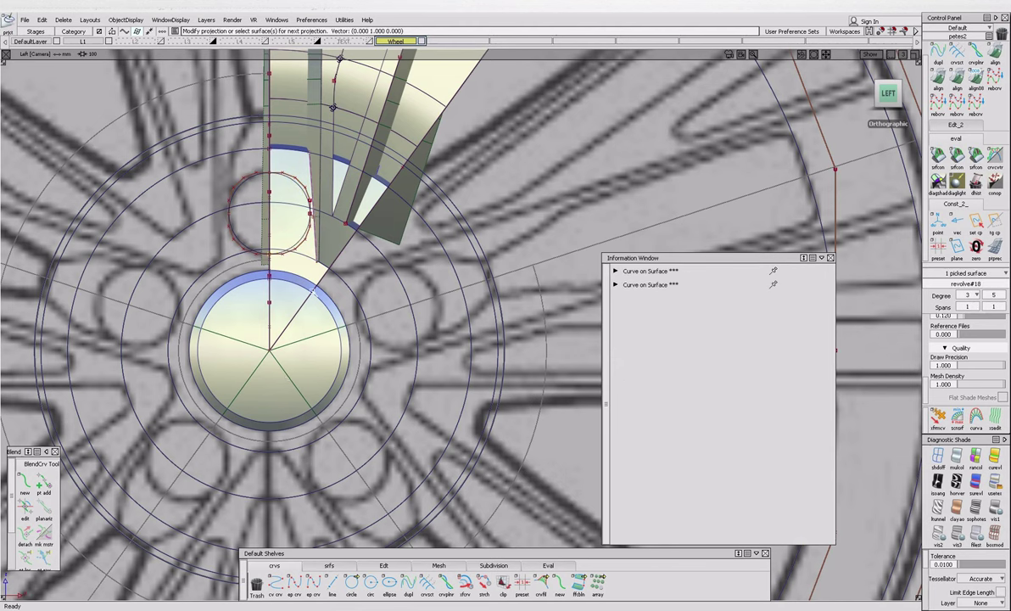
left_click(295, 224)
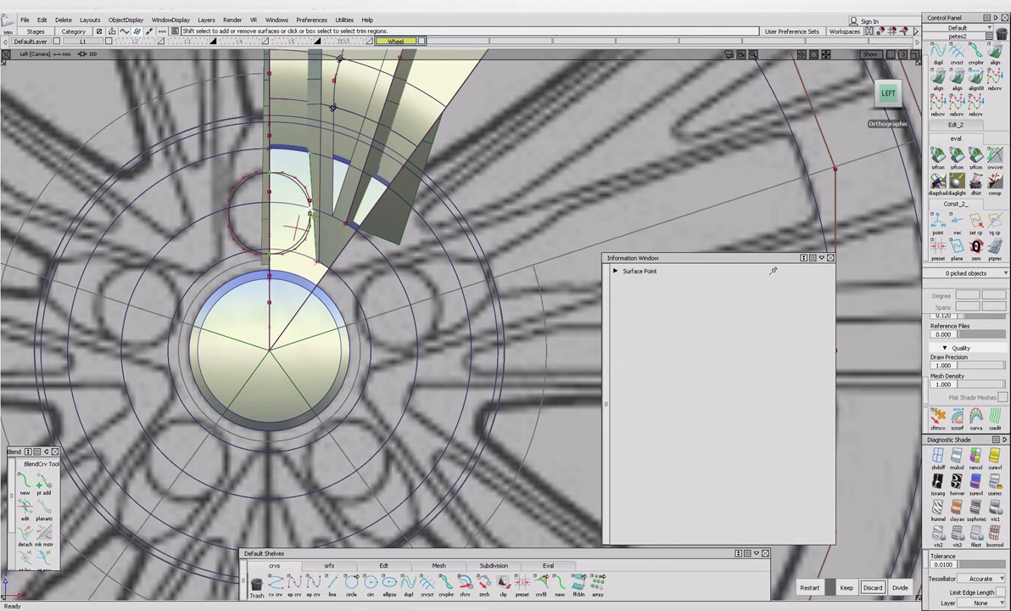
left_click(871, 587)
Switch to the wheel photo in Photos and compare the shape of the spoke slots near the rim with the modelled wedge.
left_click_drag(273, 247, 294, 315, "alt+shift")
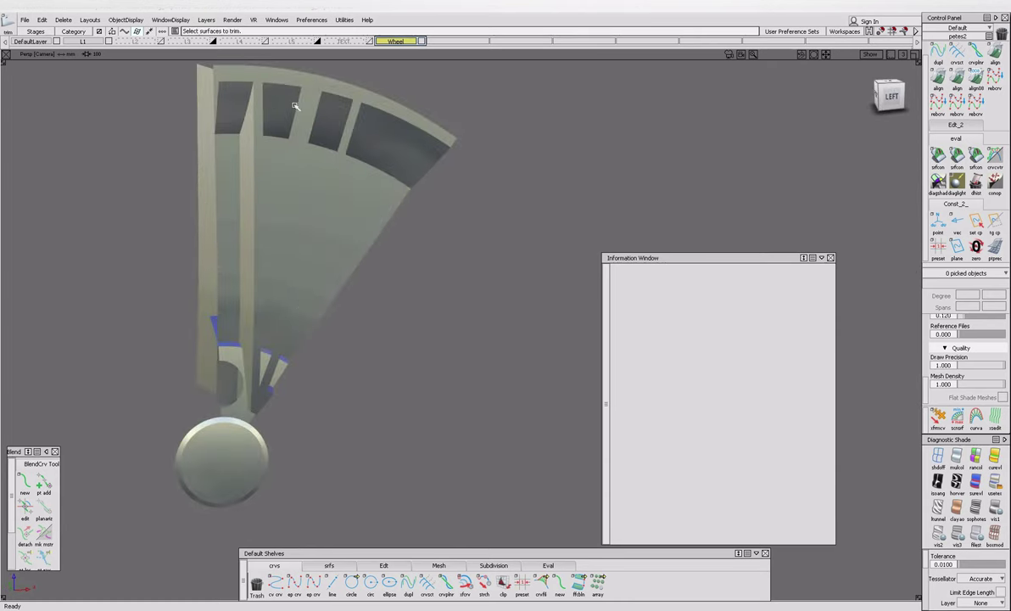
left_click_drag(429, 236, 378, 407, "alt+shift")
mouse_move(373, 604)
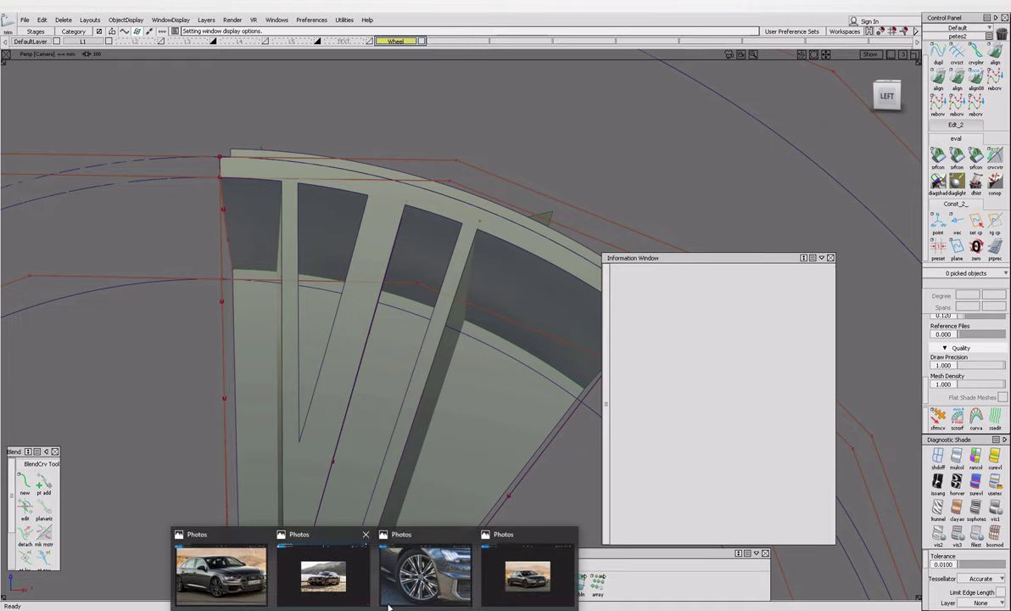
left_click(427, 573)
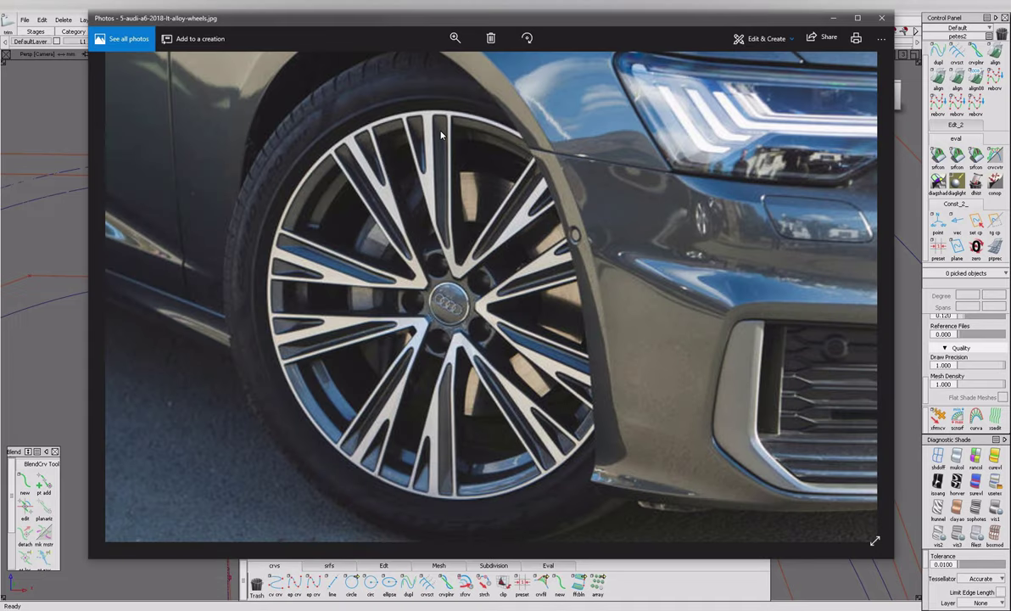
left_click(71, 201)
Create 90 mm Multi-surface Draft walls from the two long edges of the narrow triangular slot near the rim.
left_click_drag(343, 249, 330, 407, "alt+shift")
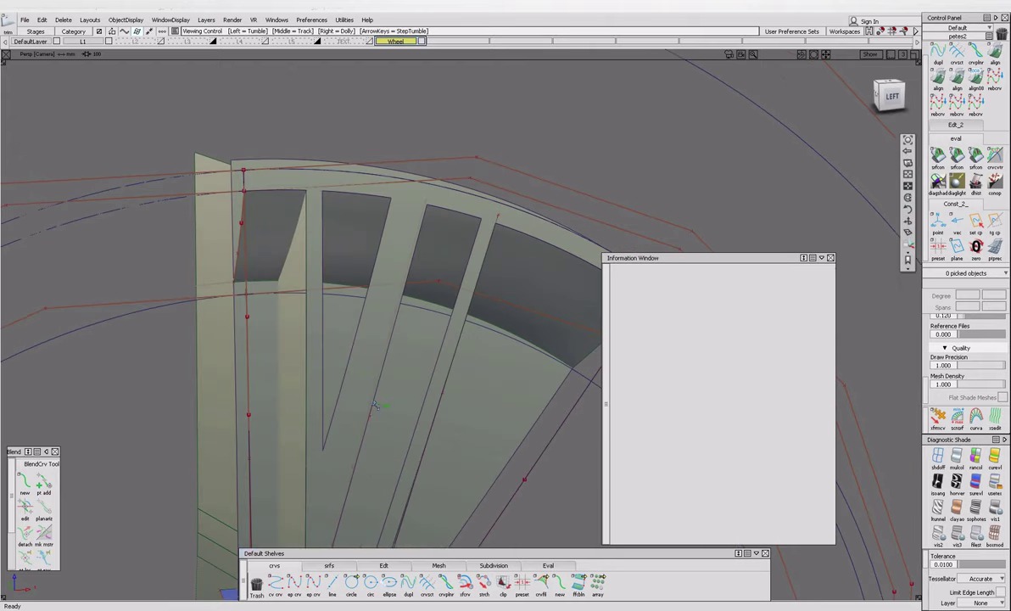
left_click(329, 565)
left_click(338, 387)
left_click(306, 373)
left_click_drag(344, 386, 322, 399, "alt+shift")
key("ctrl+z")
left_click(446, 584)
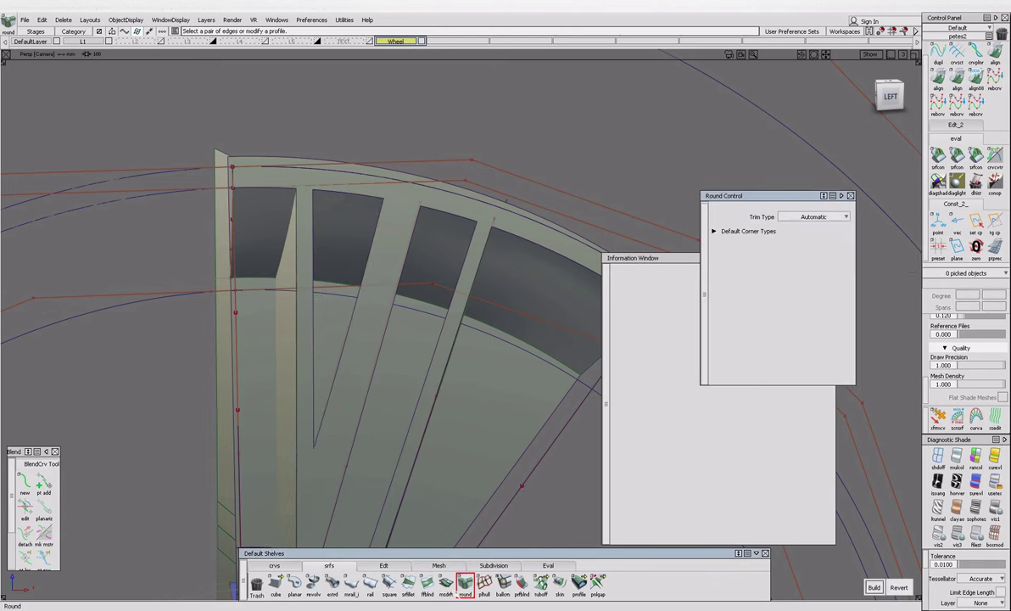
left_click(338, 351)
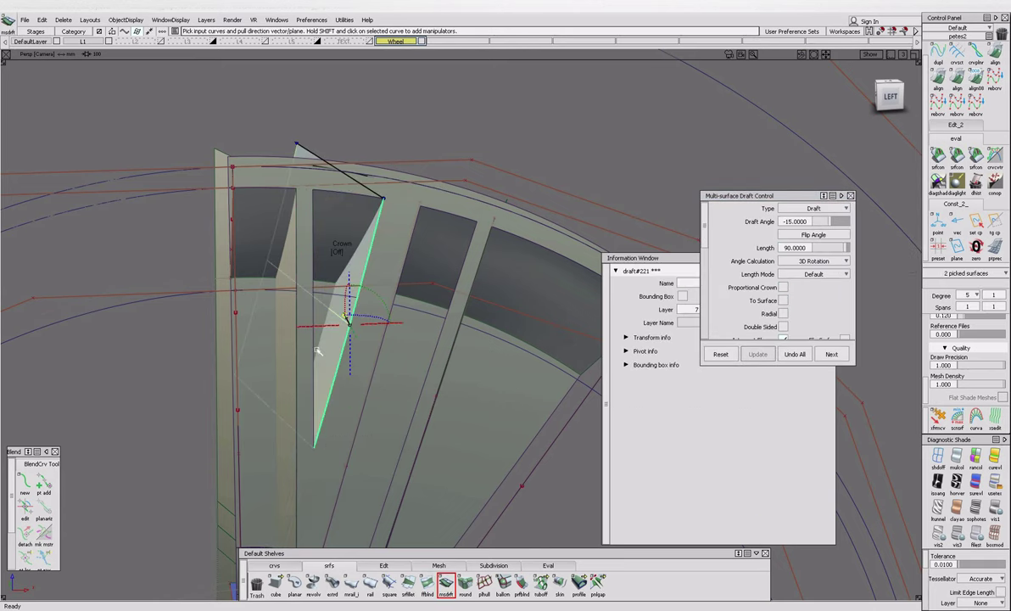
left_click_drag(338, 351, 302, 349, "alt+shift")
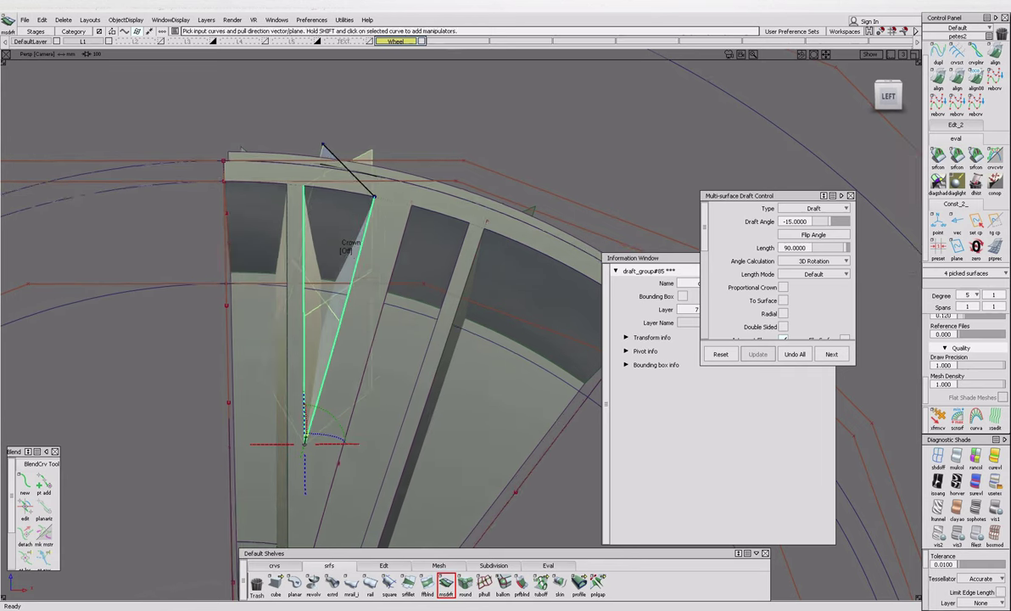
Set the draft angle of the triangular slot's walls to -30 degrees.
left_click(806, 222)
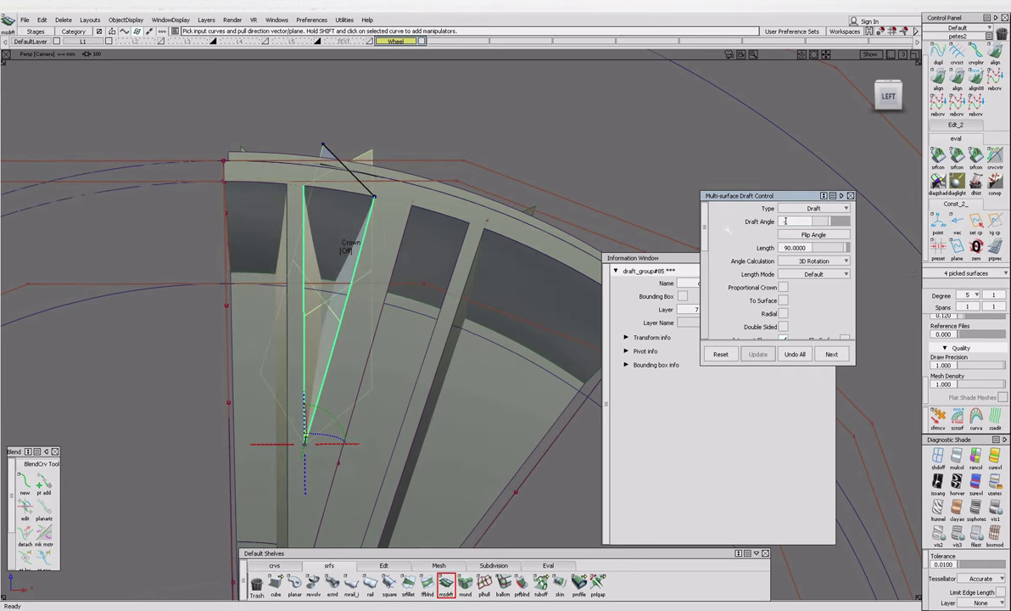
left_click_drag(255, 335, 198, 333, "alt+shift")
left_click(885, 95)
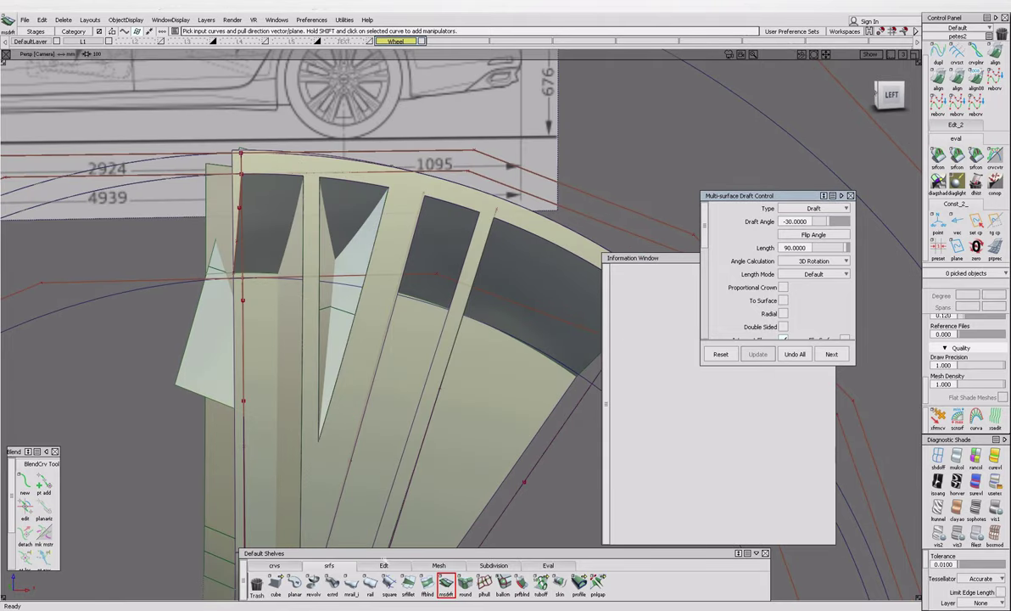
Try a draft angle of -22 degrees on the slot walls in the left view, and return it to -30 degrees.
left_click(396, 543)
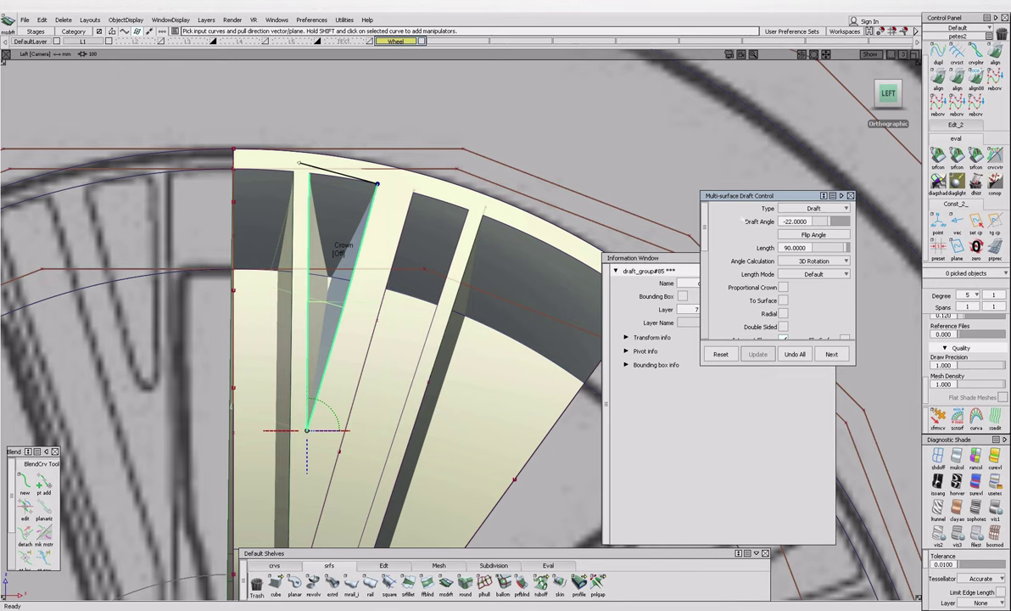
left_click_drag(696, 219, 138, 301, "alt+shift")
scroll(138, 301, "down", 5)
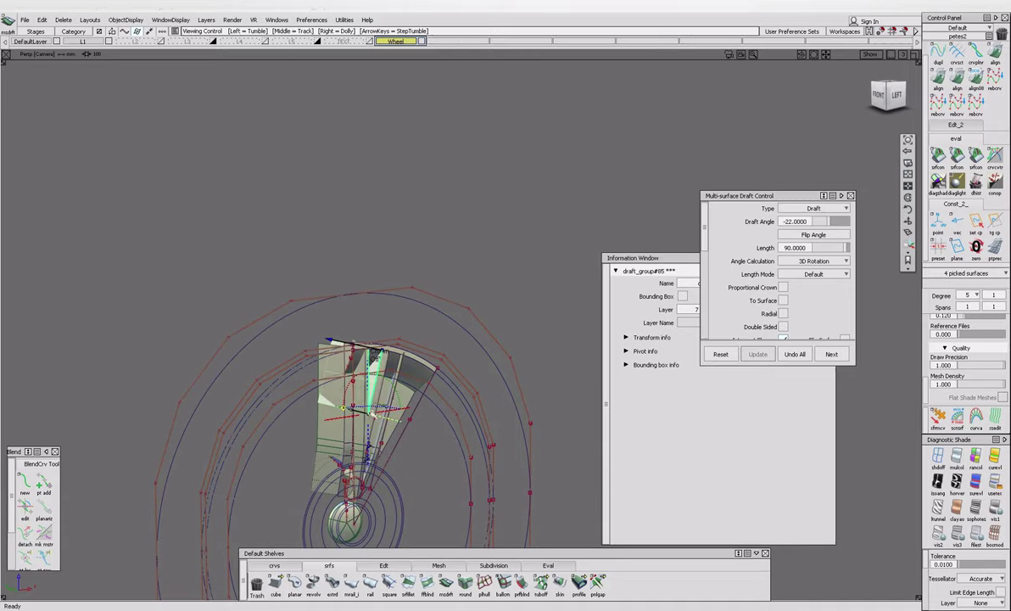
left_click(896, 94)
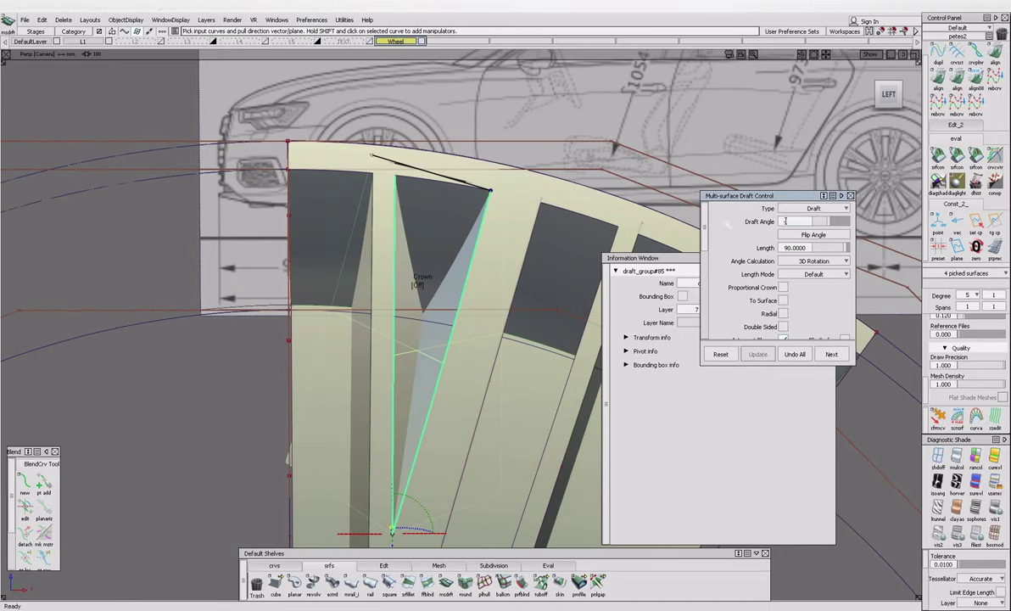
left_click_drag(475, 255, 342, 257, "alt+shift")
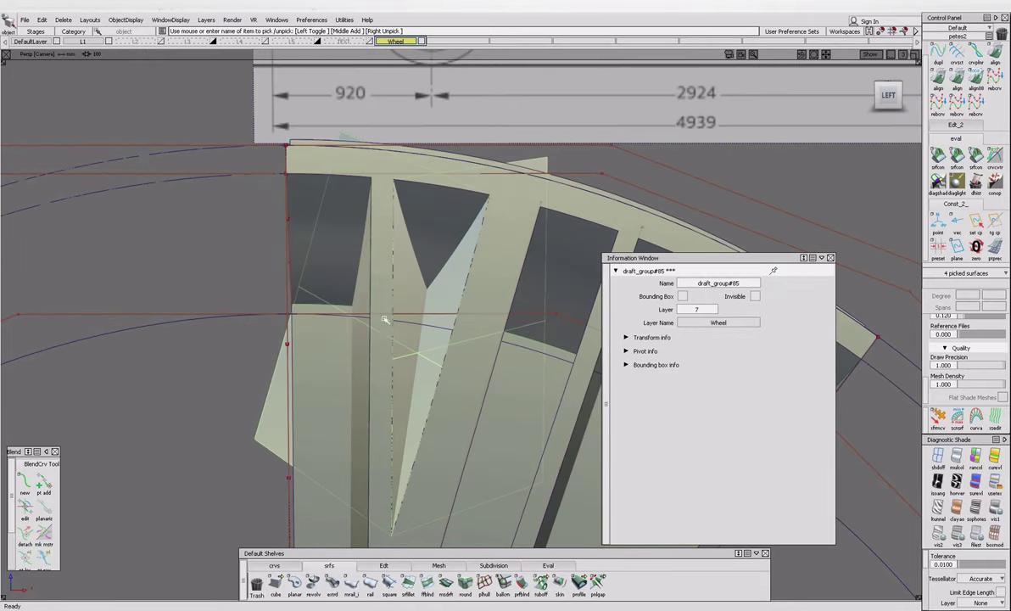
Intersect the triangular slot's two draft walls and trim both surfaces at their common line.
key("i")
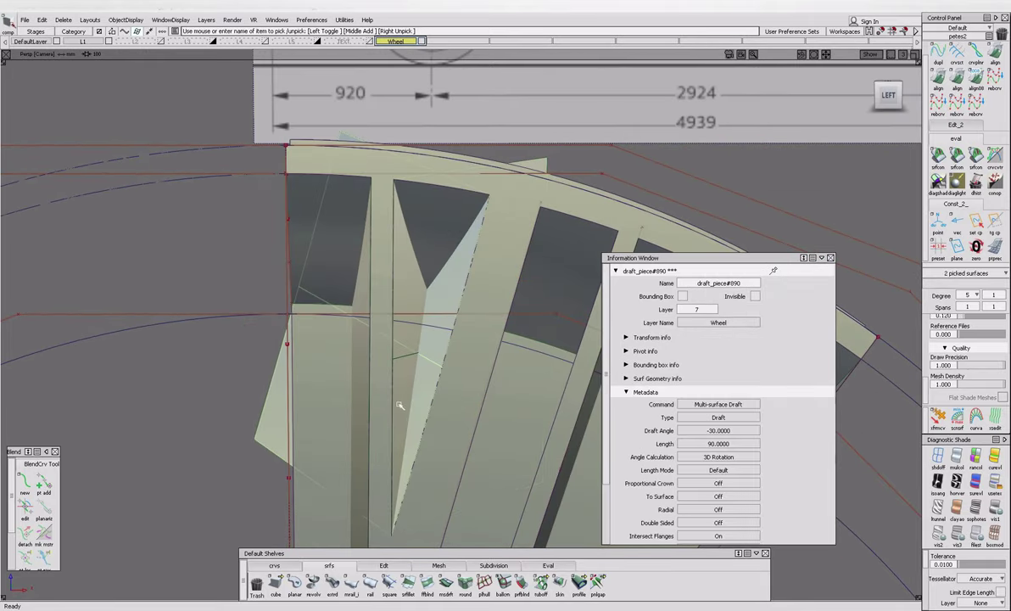
left_click(436, 349)
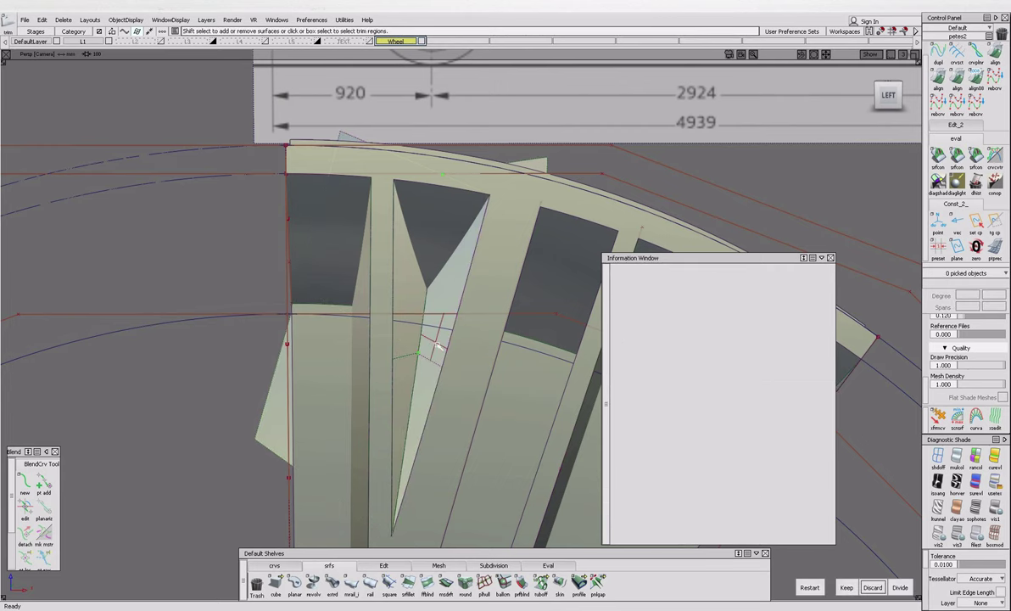
key("ctrl+z")
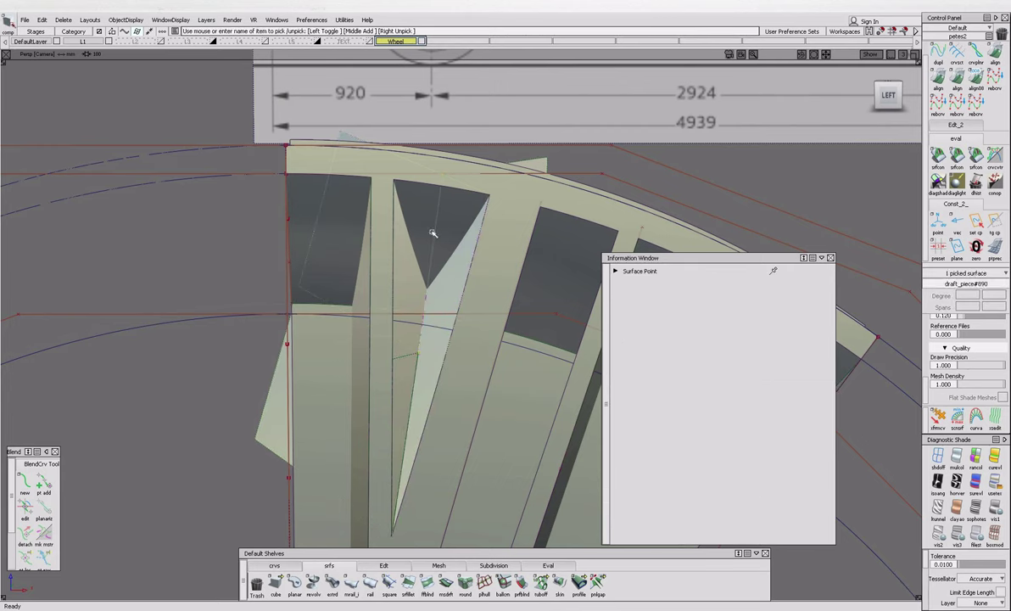
key("i")
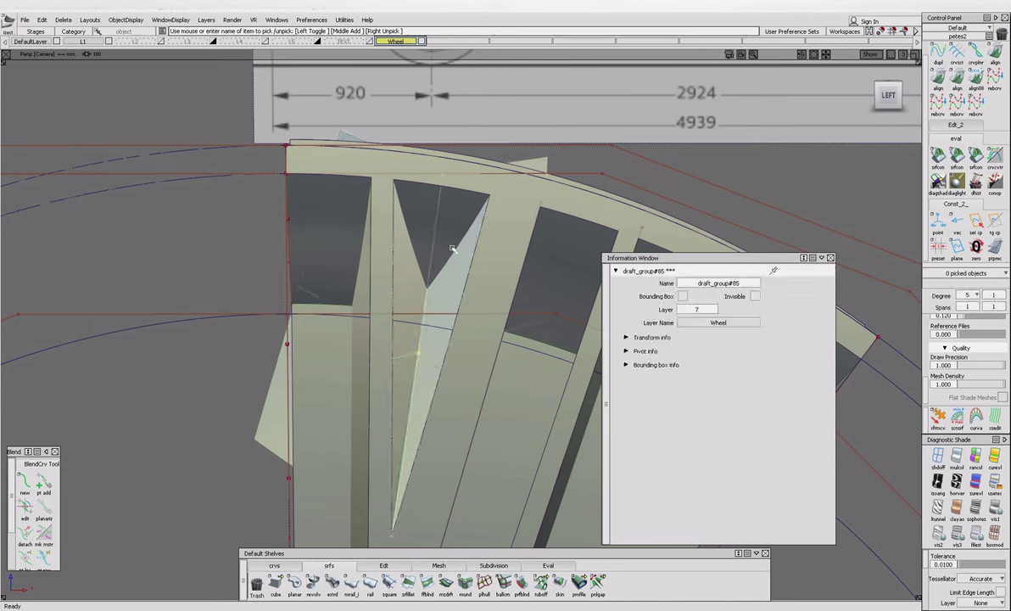
left_click(431, 243)
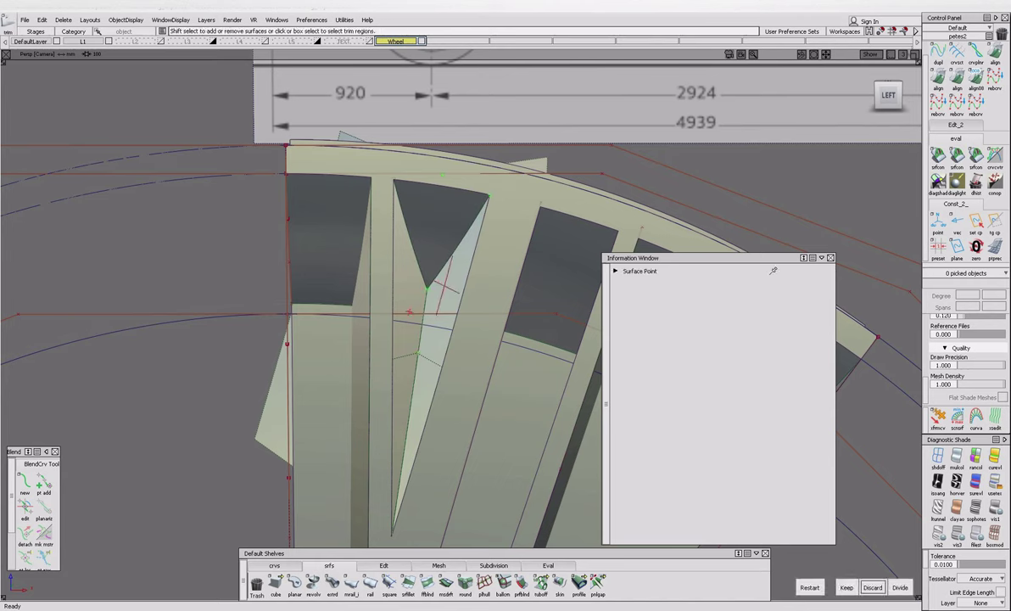
left_click(438, 386)
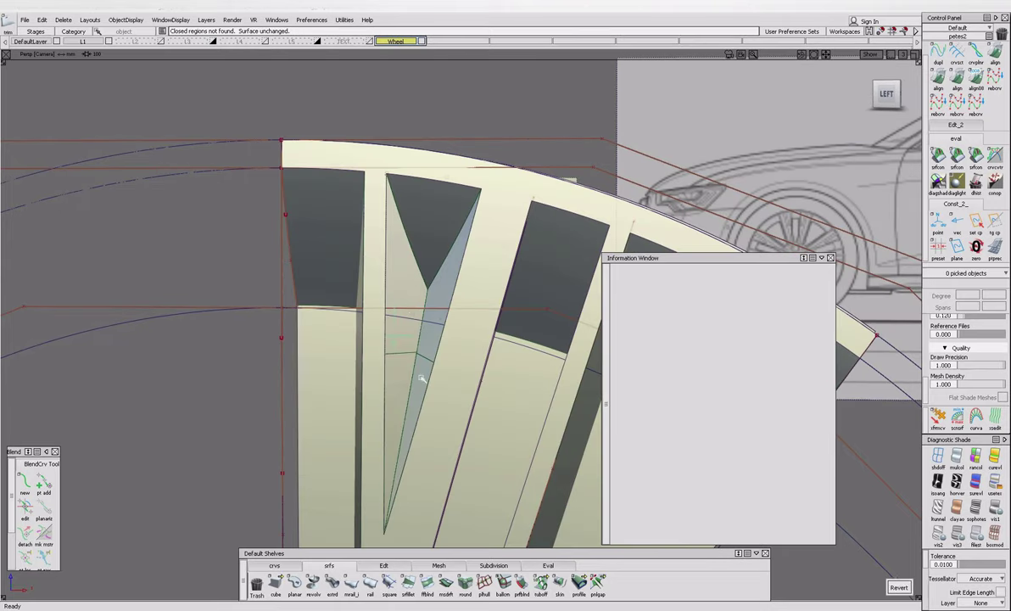
left_click(429, 315)
left_click(428, 315)
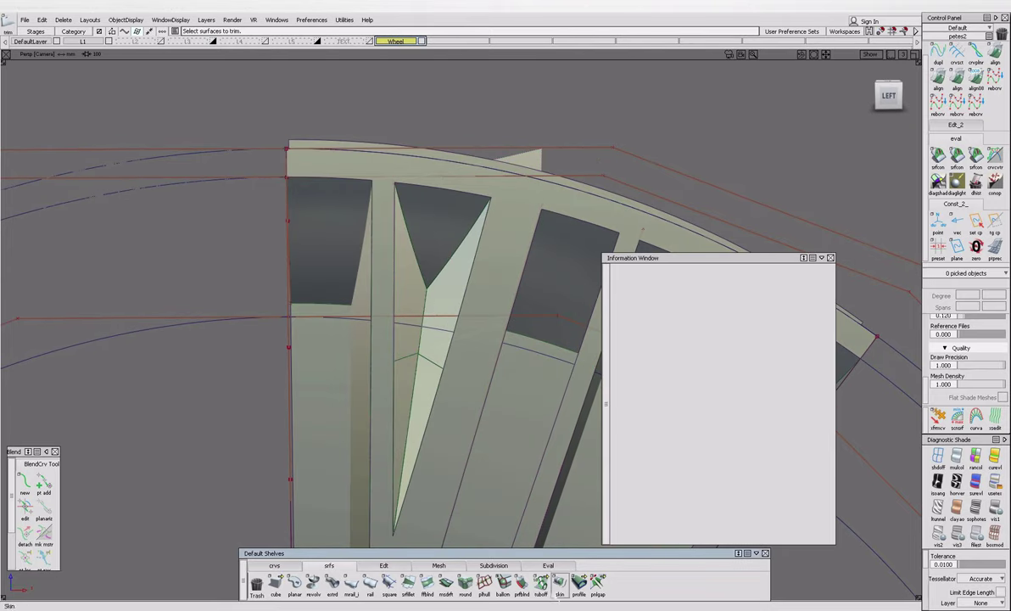
Extend the rim-side end edges of the triangular slot's two draft walls.
left_click(382, 565)
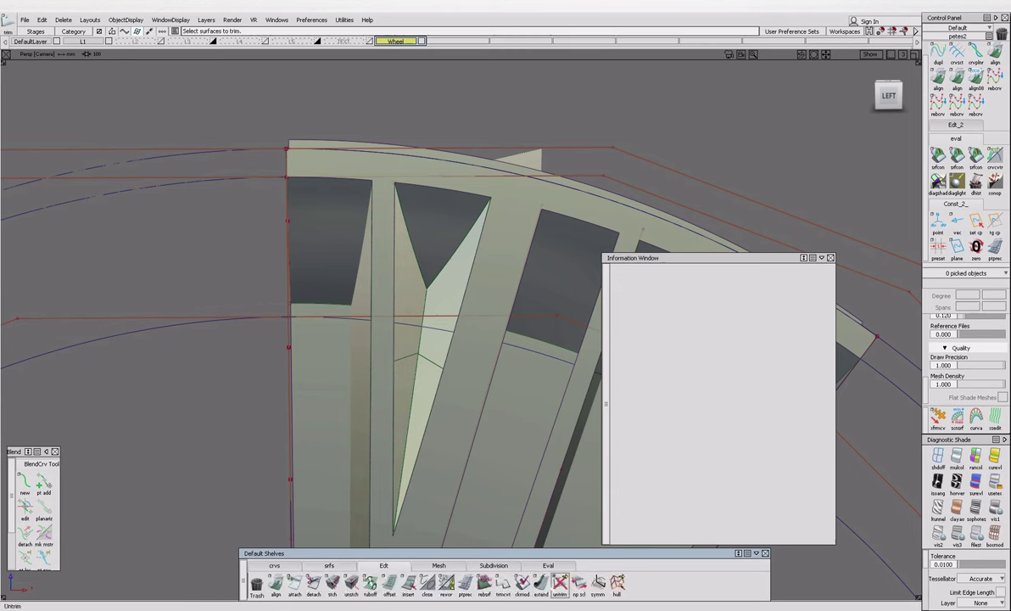
left_click(403, 206)
left_click(468, 221)
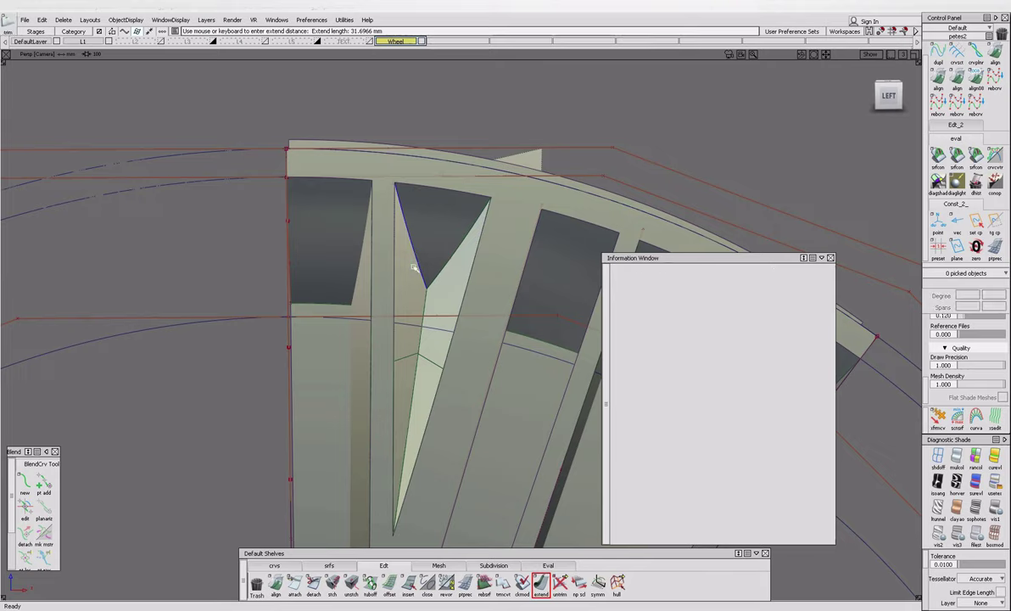
right_click_drag(416, 195, 456, 321, "alt+shift")
left_click_drag(455, 320, 561, 454, "alt+shift")
right_click_drag(561, 454, 189, 431, "alt+shift")
left_click_drag(189, 431, 204, 242, "alt+shift")
left_click(154, 294)
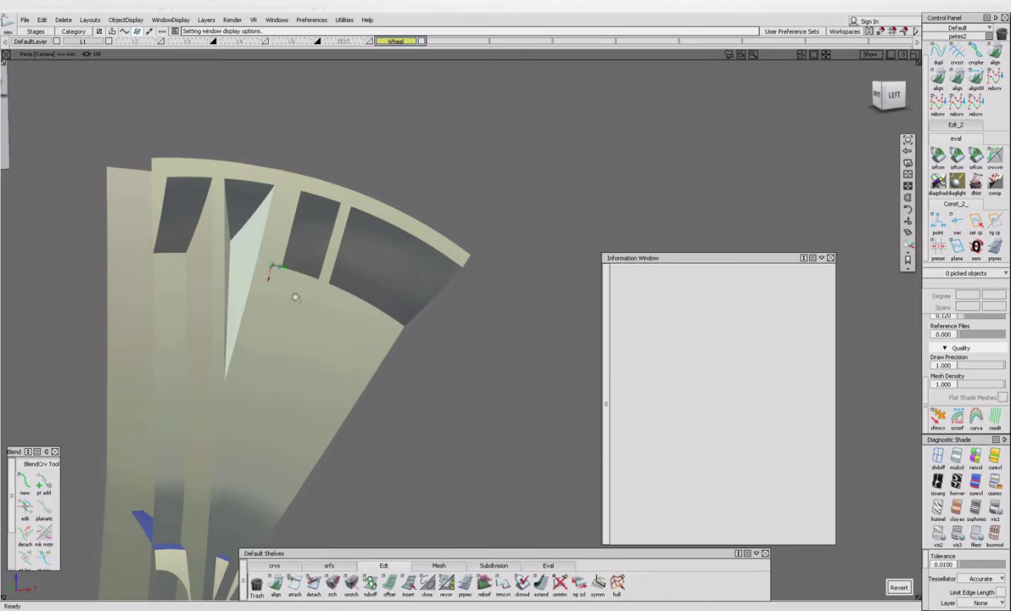
left_click_drag(153, 294, 297, 433, "alt+shift")
right_click_drag(309, 426, 301, 356, "alt+shift")
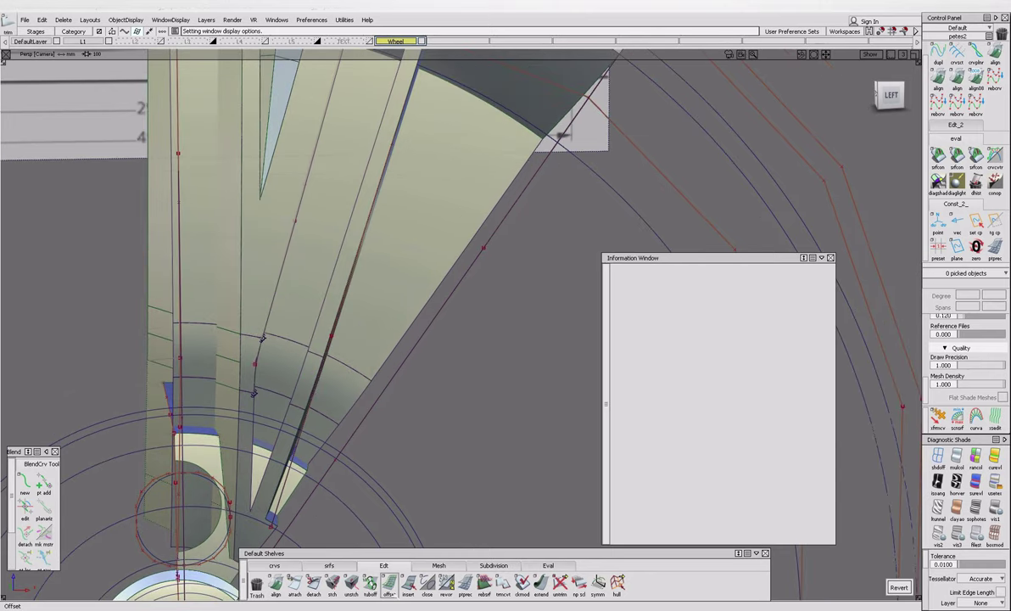
Create multi-surface drafts along both edges of the long, narrow spoke opening, with a draft angle of -30 and length 90.
left_click(419, 509)
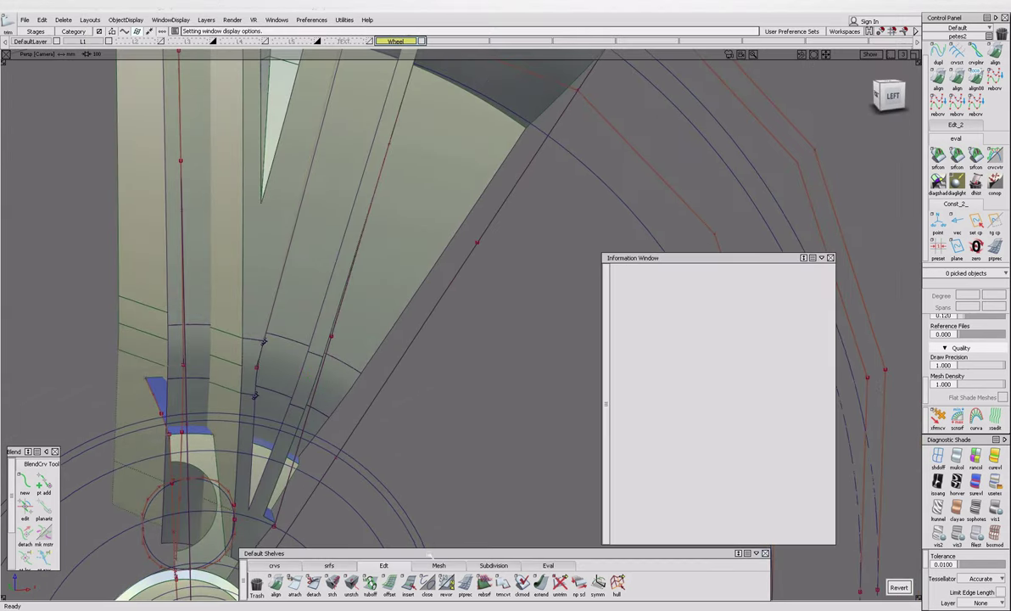
left_click(271, 456)
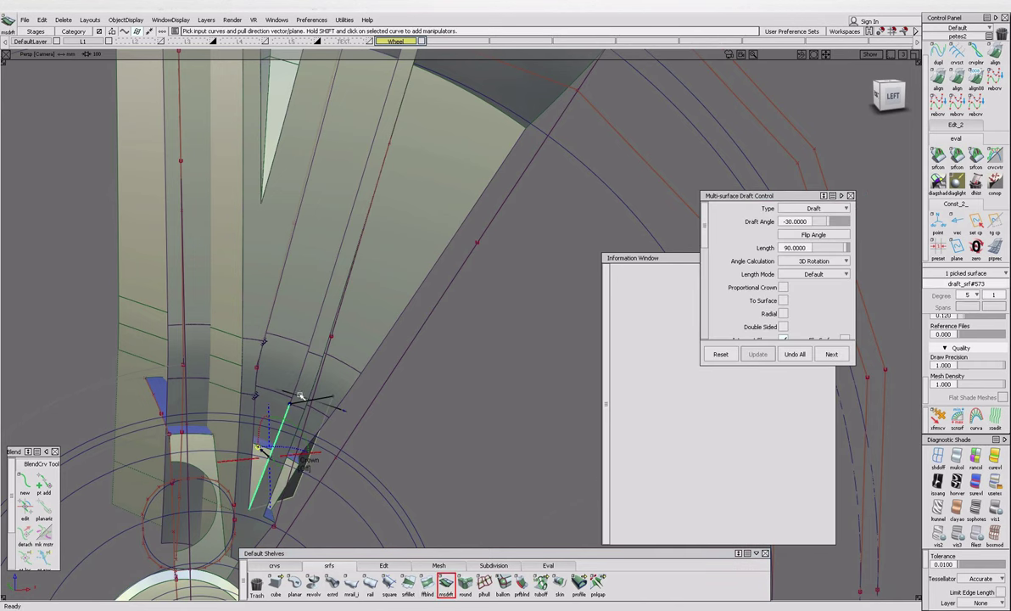
left_click(281, 363)
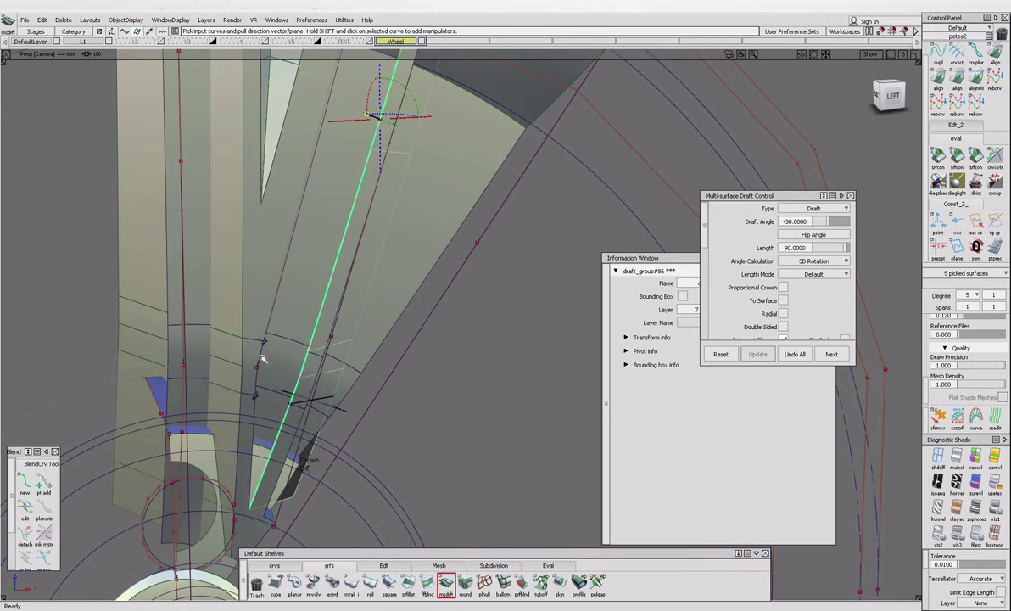
left_click_drag(257, 432, 260, 387, "alt+shift")
left_click(261, 387)
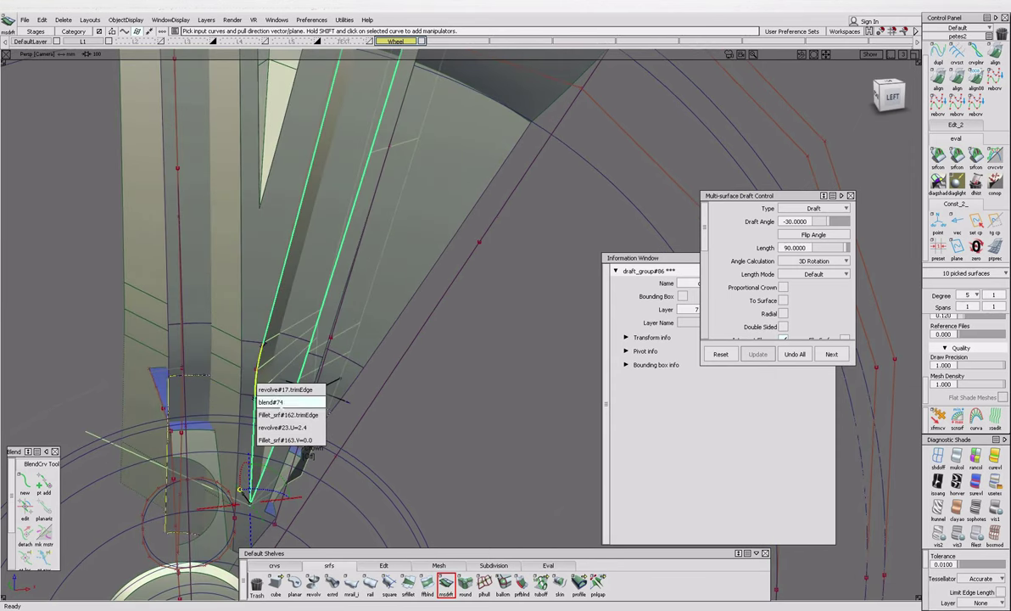
Set the draft angle to 30 for the lower wall on the long opening's edge nearest the outer spoke.
mouse_move(271, 437)
left_mouse_down("alt+shift")
mouse_move(298, 402)
mouse_move(412, 344)
mouse_move(437, 348)
mouse_move(425, 351)
left_mouse_up("alt+shift")
right_click_drag(425, 352, 365, 382, "alt+shift")
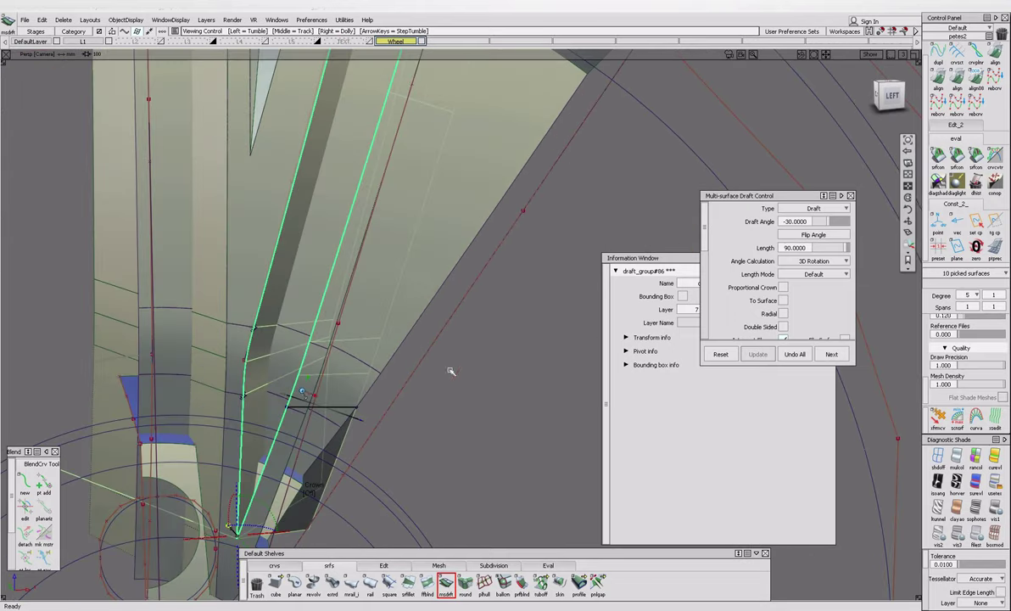
left_click(337, 400)
left_click(245, 416)
left_click_drag(246, 416, 283, 415, "alt+shift")
left_click(287, 418)
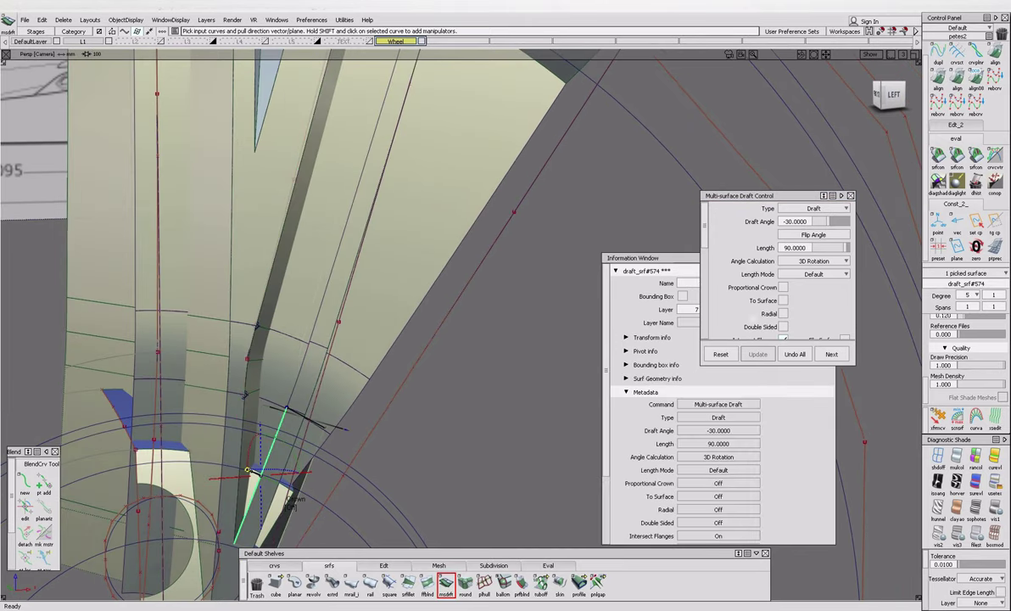
key("Delete")
key("Return")
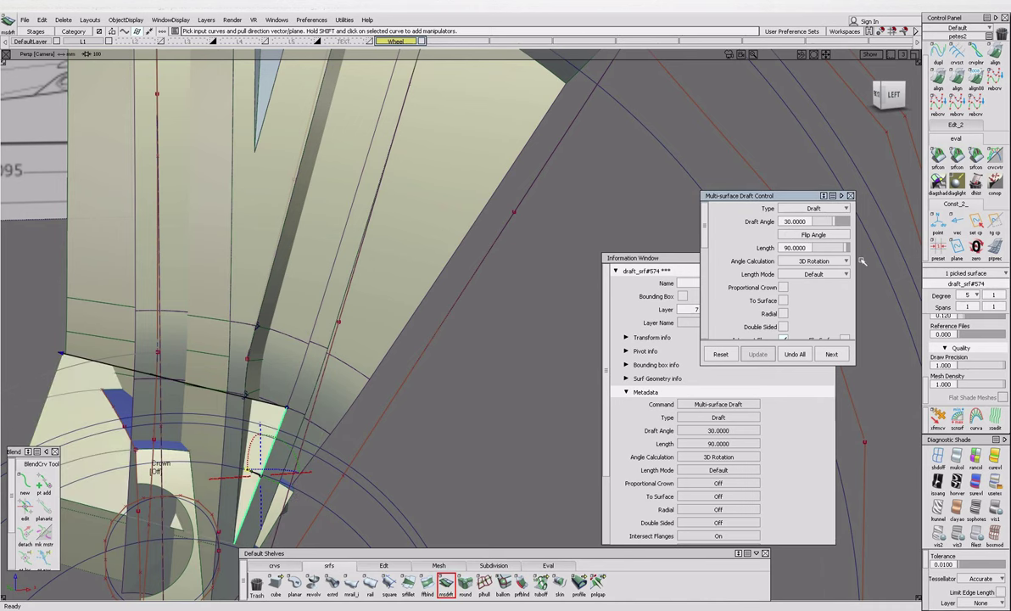
Set the draft angle to 40 for the upper wall along that same edge of the long opening.
left_click_drag(882, 252, 441, 356, "alt+shift")
left_click(300, 382)
left_click_drag(299, 382, 385, 366, "alt+shift")
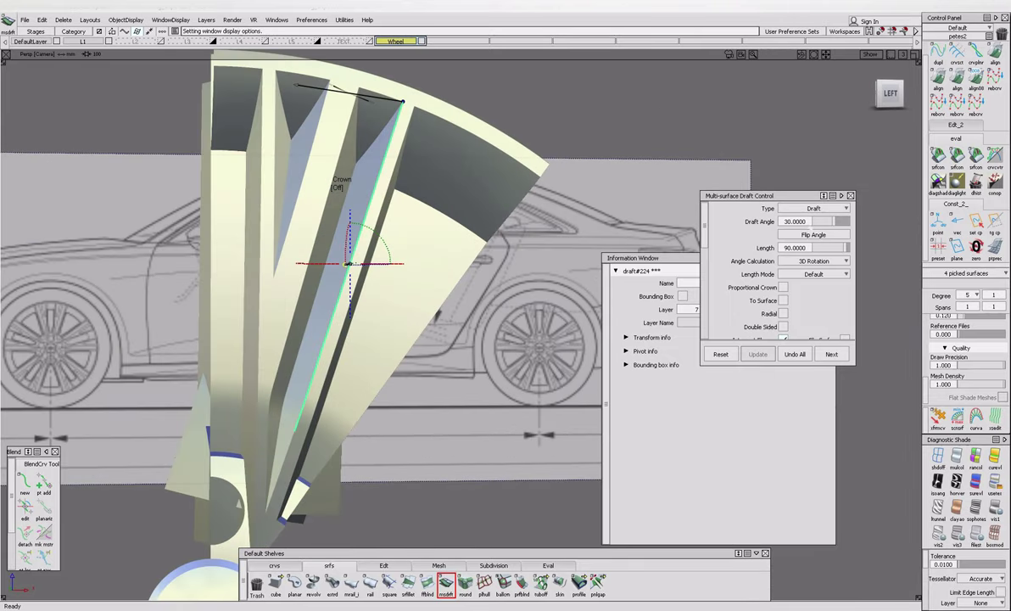
type("40")
key("Return")
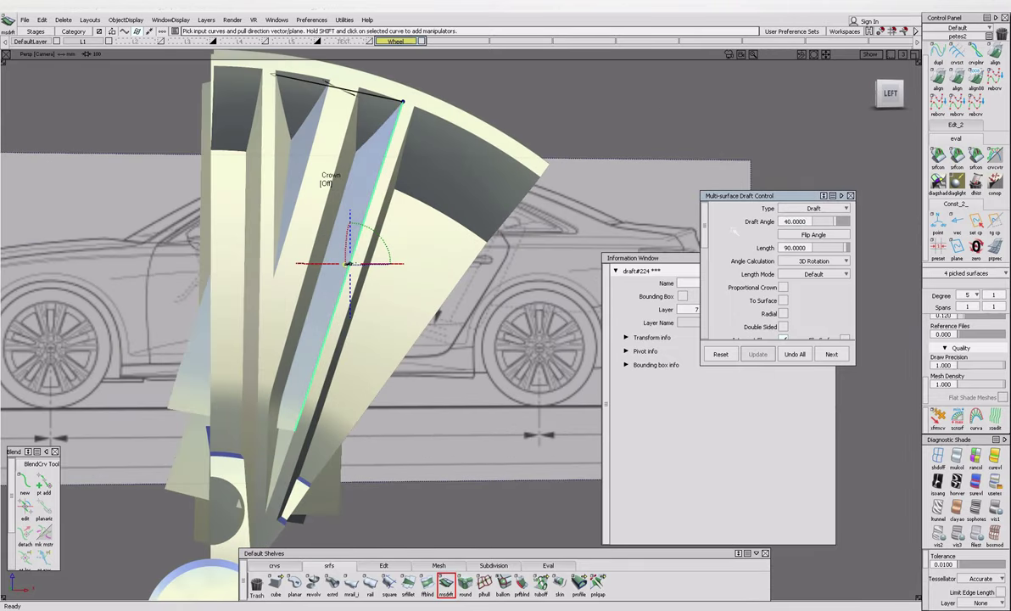
Set the draft angle to -40 for the wall group on the opposite edge of the long spoke opening.
type("-30")
key("Return")
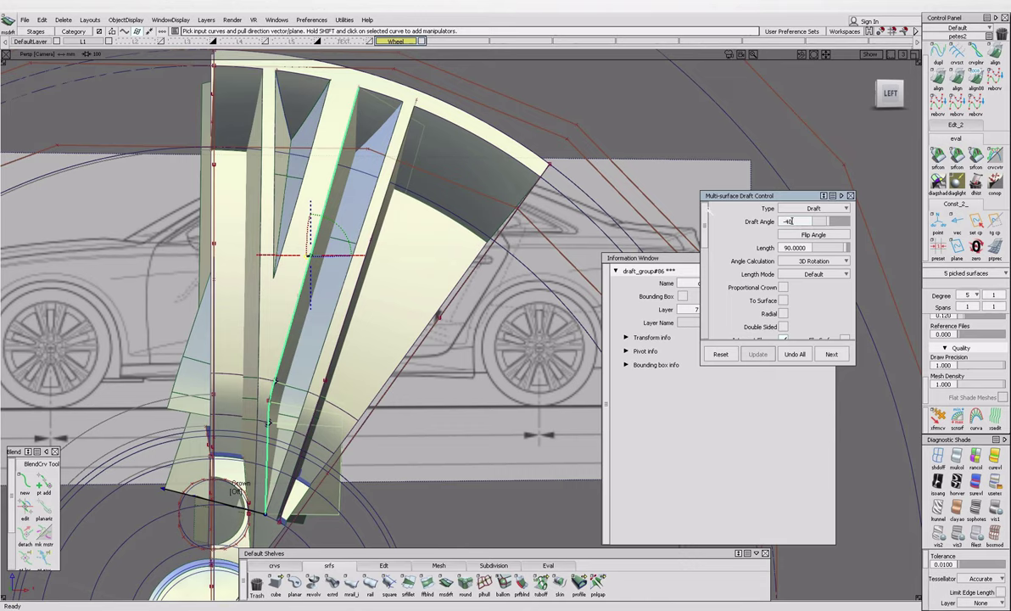
type("-40")
key("Return")
left_click_drag(322, 212, 337, 198, "alt+shift")
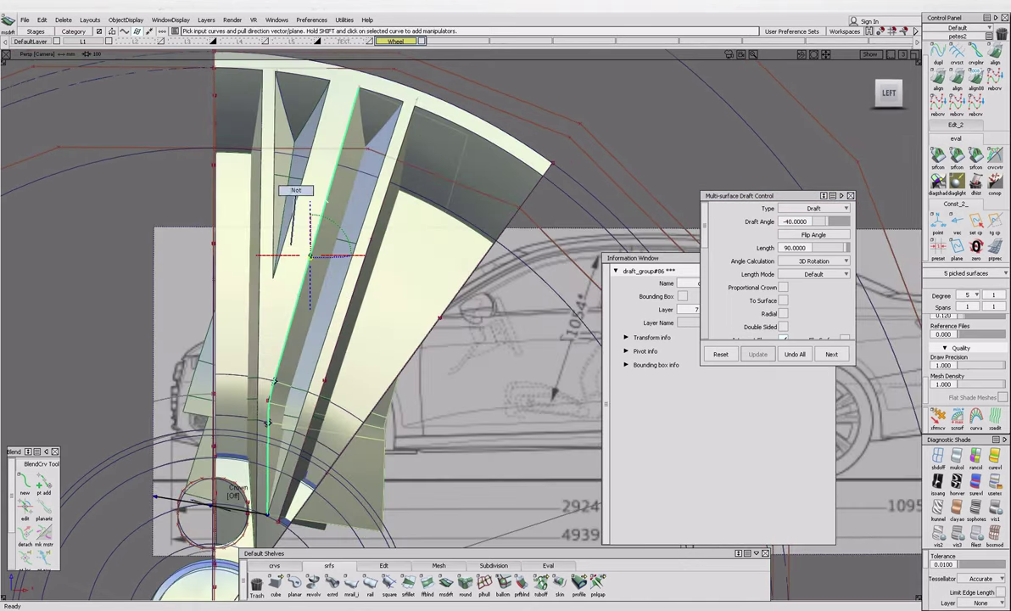
Set the draft angle to -35 for the wall group of the short triangular opening.
key("ctrl+z")
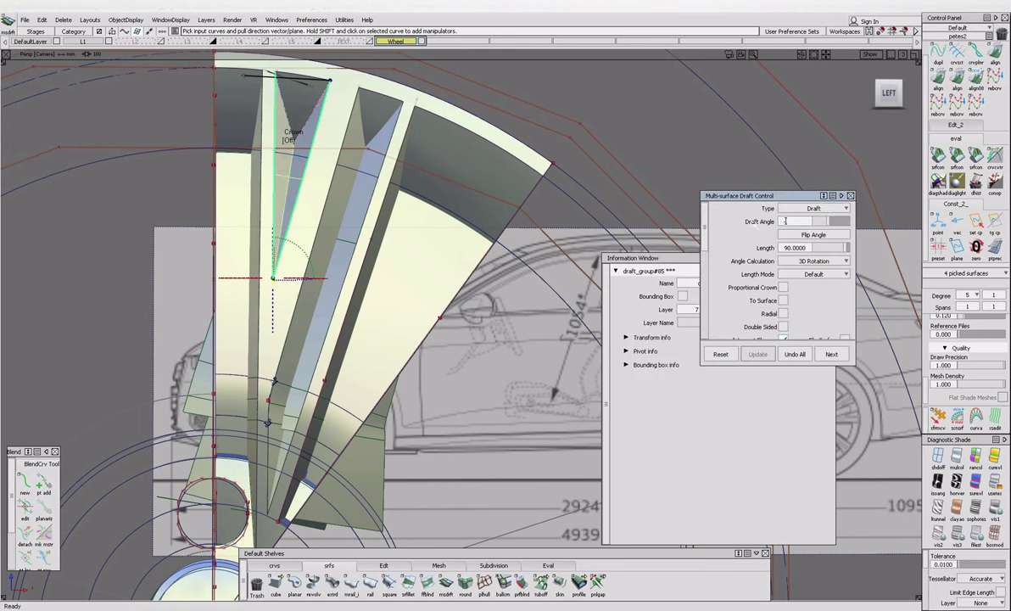
type("-35")
key("Return")
left_click_drag(255, 229, 278, 226, "alt+shift")
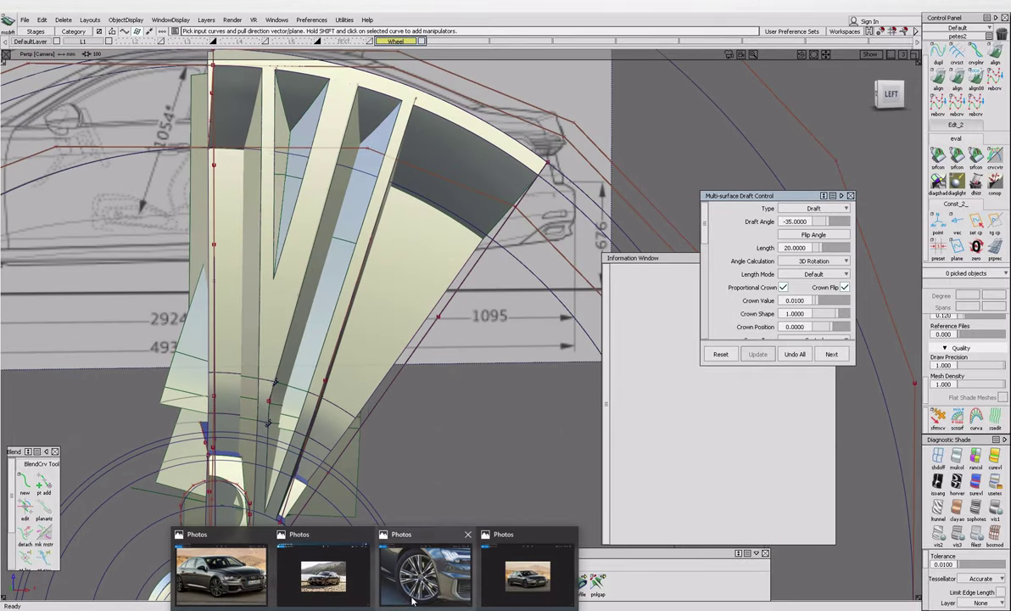
Check the wheel reference photo, intersect the long opening's draft walls, and trim them to keep the visible inner regions.
left_click(410, 594)
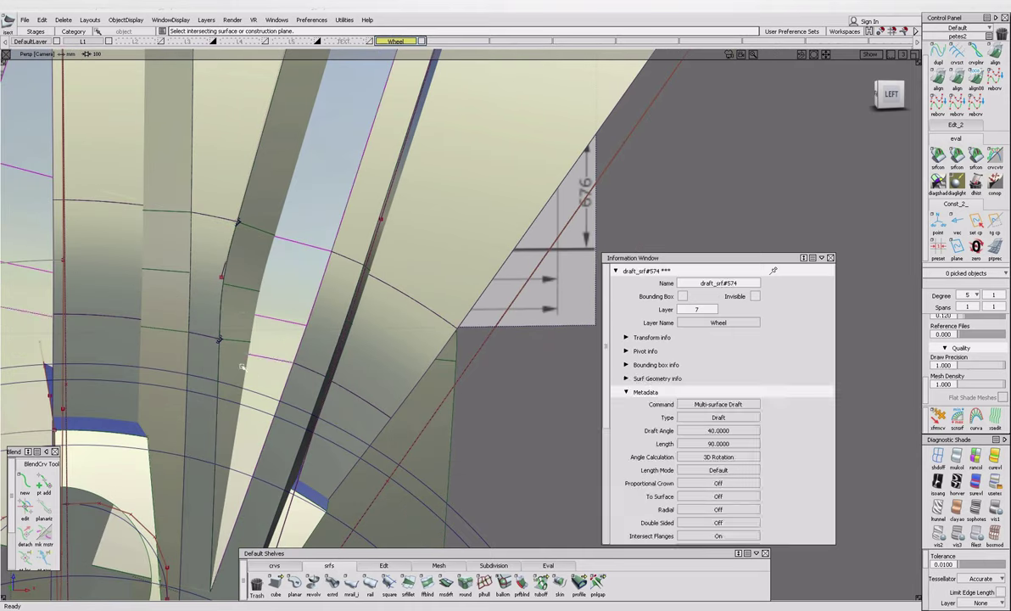
left_click(237, 326)
left_click_drag(302, 219, 177, 287, "alt+shift")
left_click(169, 286)
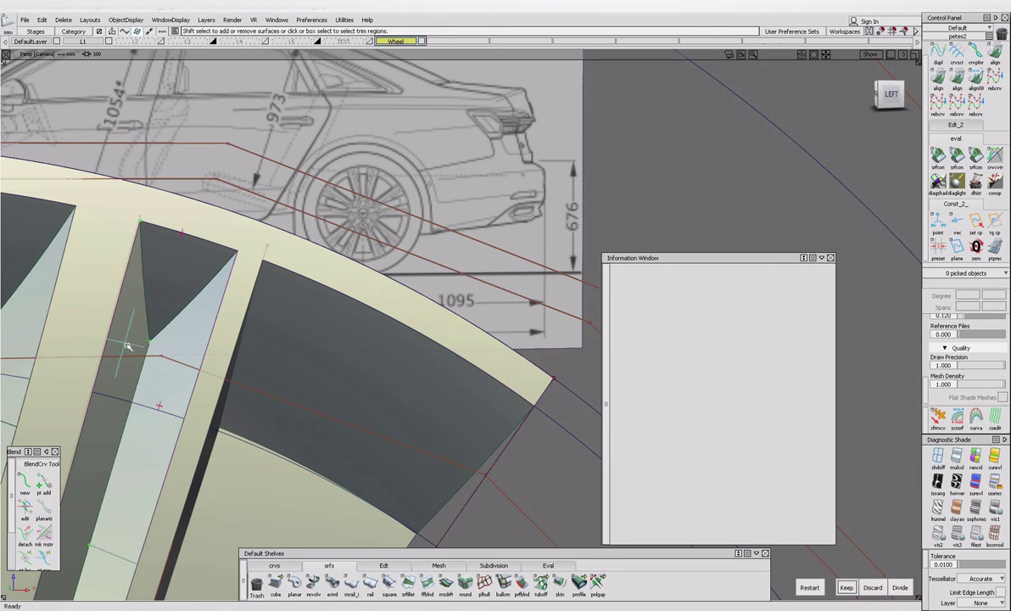
left_click(849, 588)
Extend the lower draft wall's intersection curve at its pointed end and trim the overhanging walls of the long opening.
left_click_drag(221, 407, 314, 245, "alt+shift")
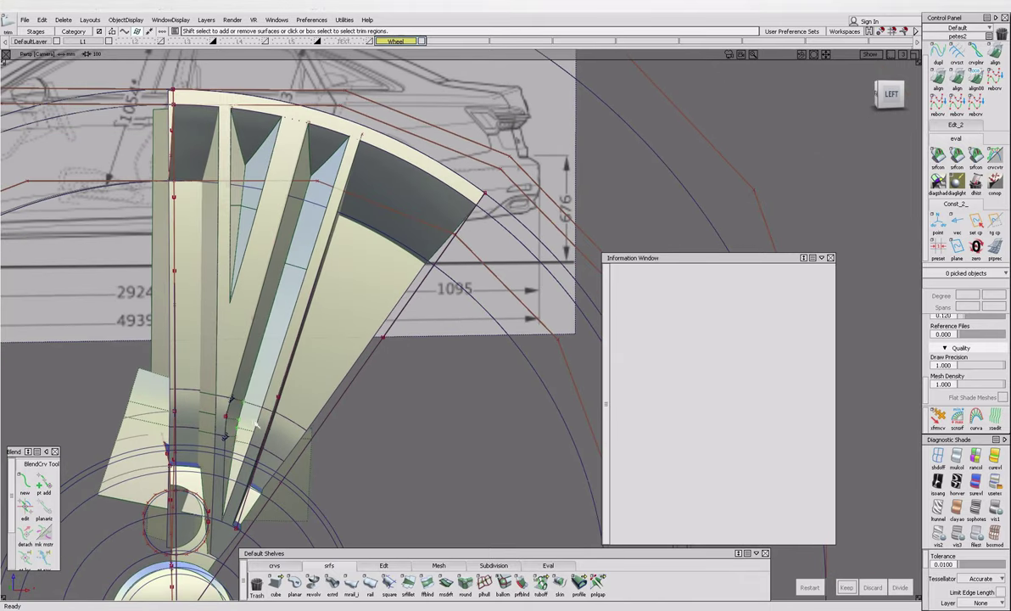
left_click(225, 435)
right_click_drag(225, 435, 244, 505, "alt+shift")
left_click(383, 565)
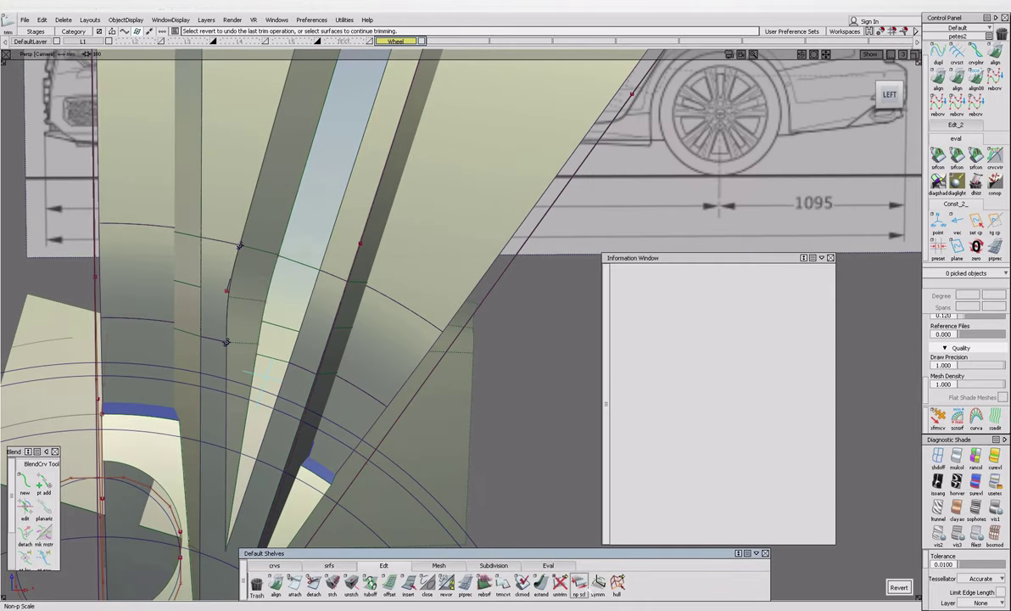
left_click(541, 583)
left_click(242, 469)
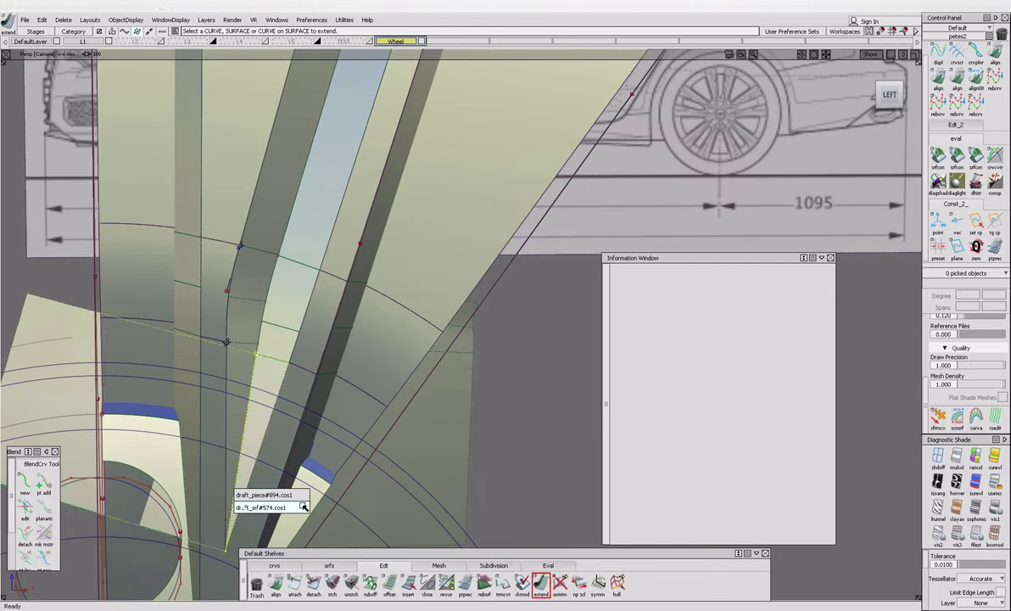
left_click(301, 507)
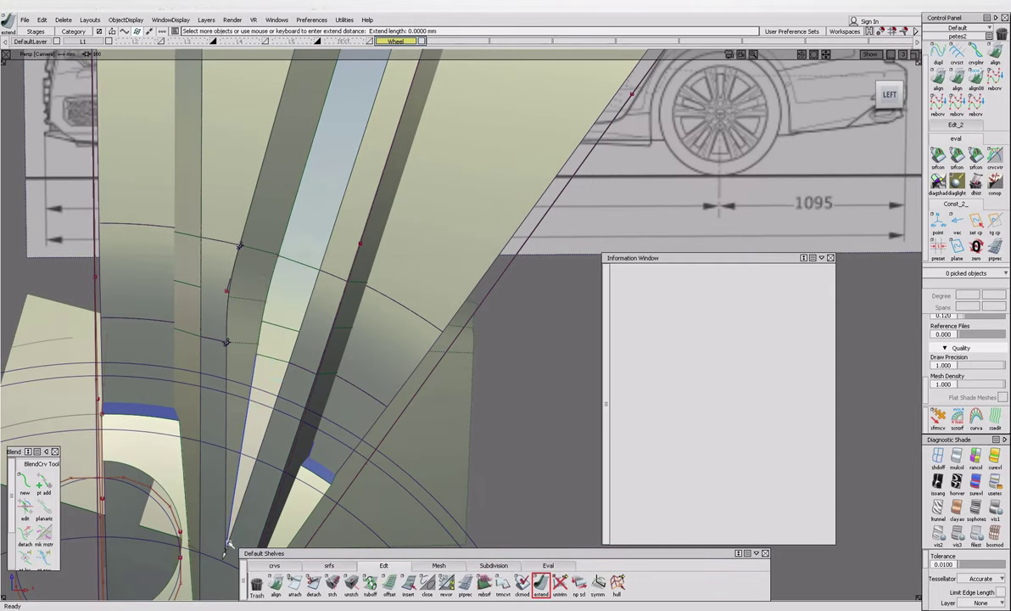
left_click(254, 437)
left_click(241, 322)
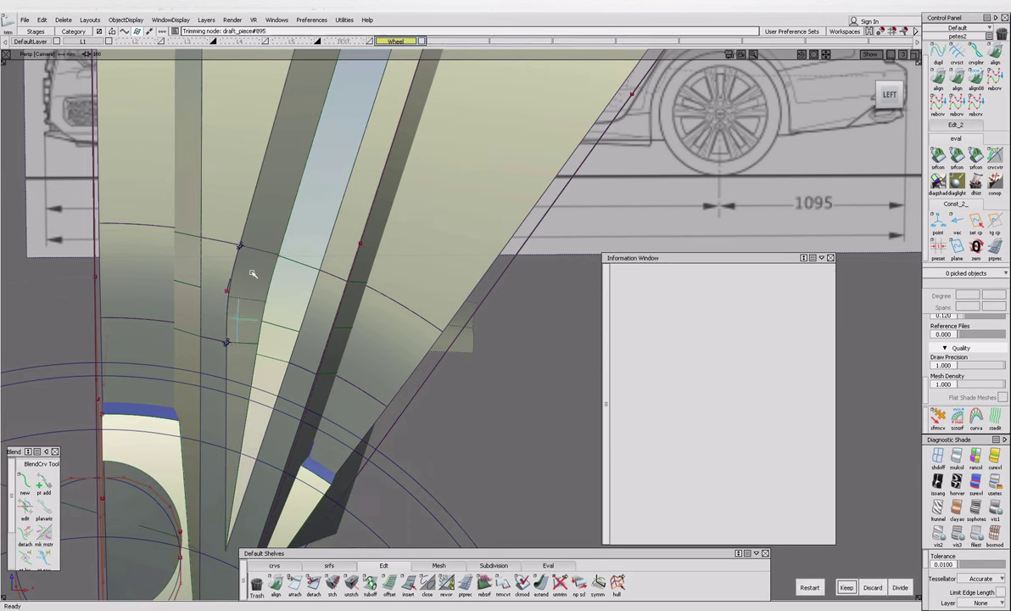
Intersect the outer spoke's side walls with the wheel's revolved face and fillet surfaces.
right_click_drag(273, 219, 357, 357, "alt+shift")
middle_click_drag(400, 412, 280, 289, "alt+shift")
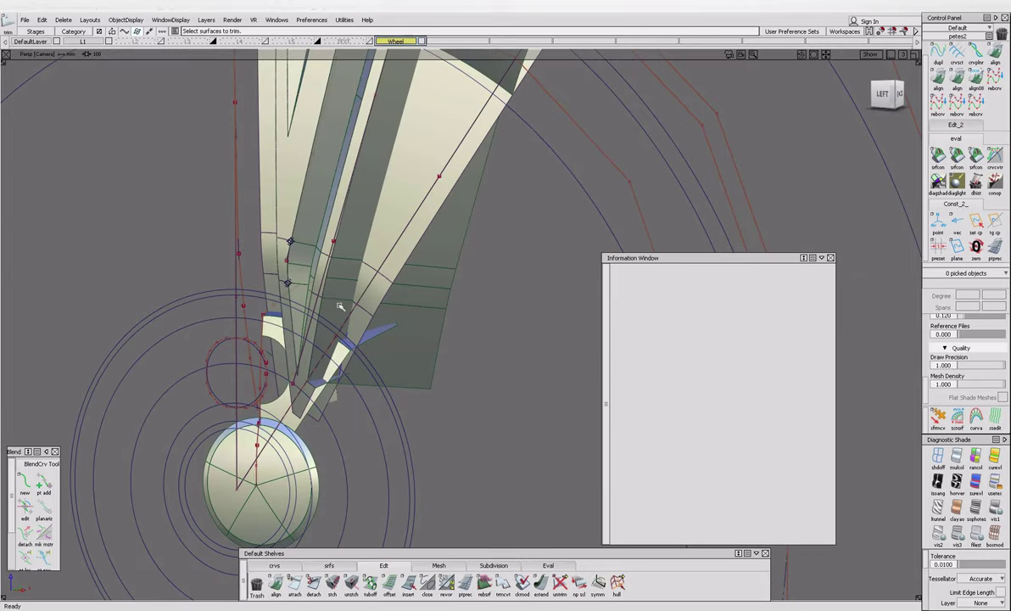
left_click(323, 320)
right_click_drag(323, 320, 211, 289, "alt+shift")
left_click(256, 315, "shift")
left_click_drag(211, 289, 206, 356, "alt+shift")
left_click(206, 359)
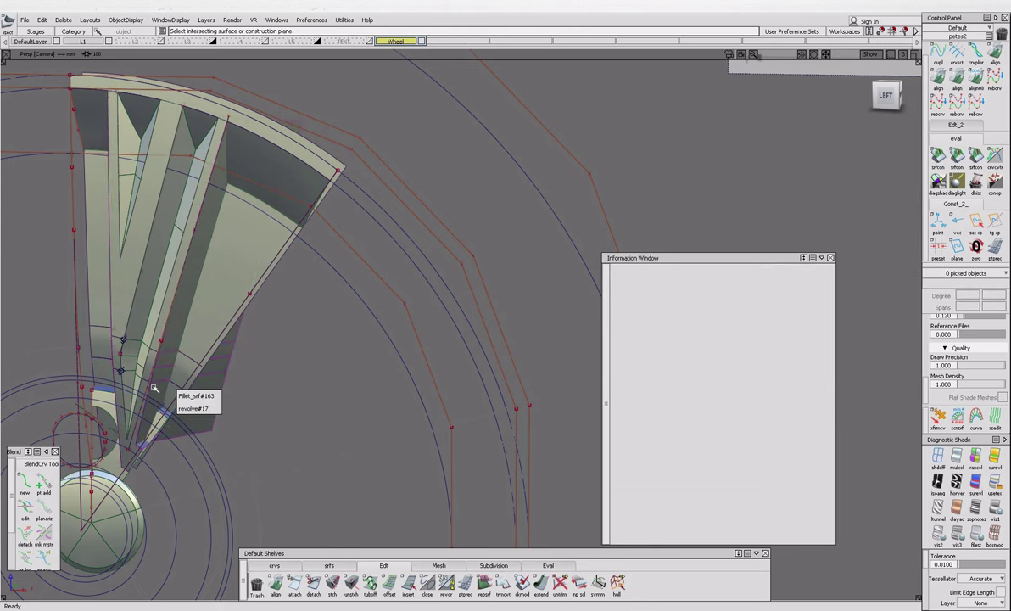
left_click(194, 396)
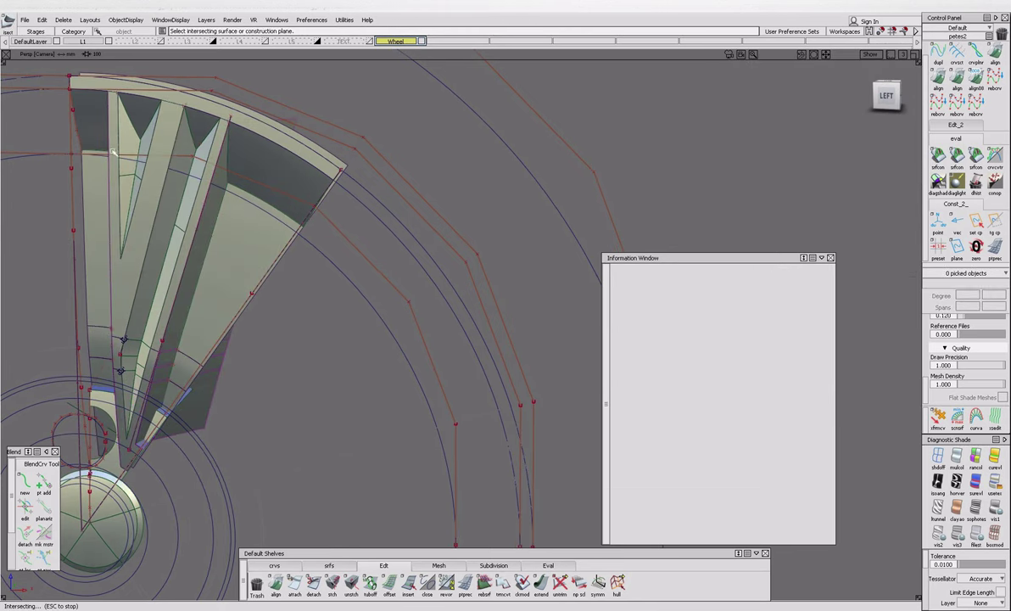
Extend the outer spoke side wall's intersection curve at the upper corner and trim the wall, keeping its inner region.
left_click_drag(355, 198, 181, 264, "alt+shift")
left_click(190, 280)
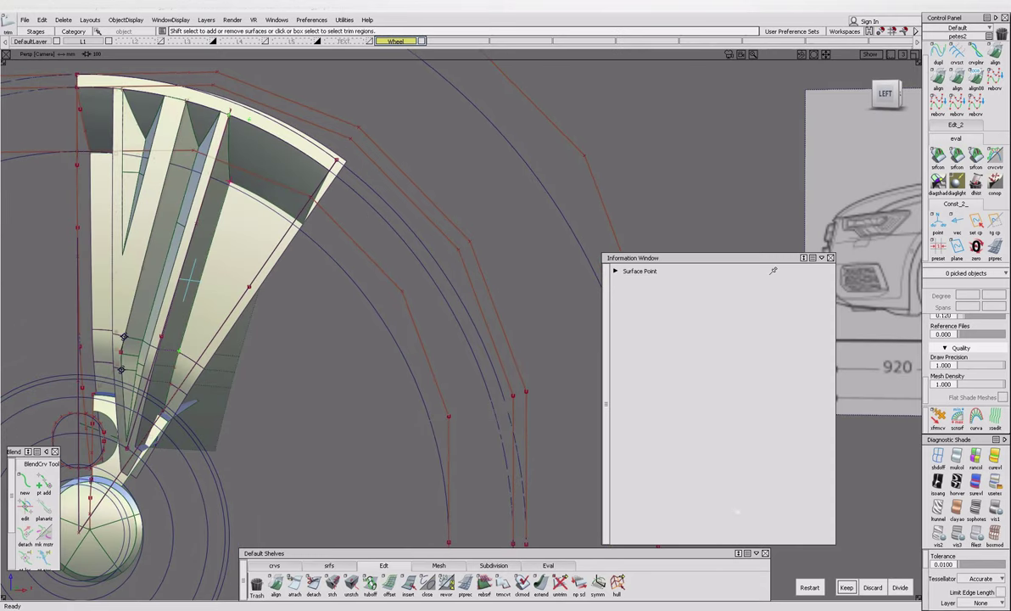
right_click_drag(273, 369, 165, 165, "alt+shift")
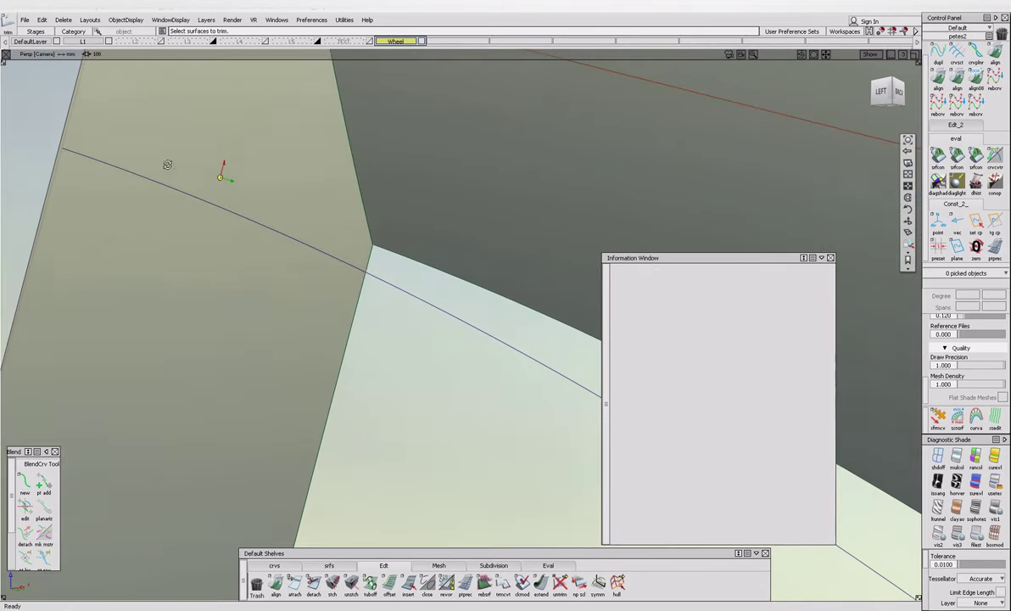
left_click(540, 584)
left_click(370, 242)
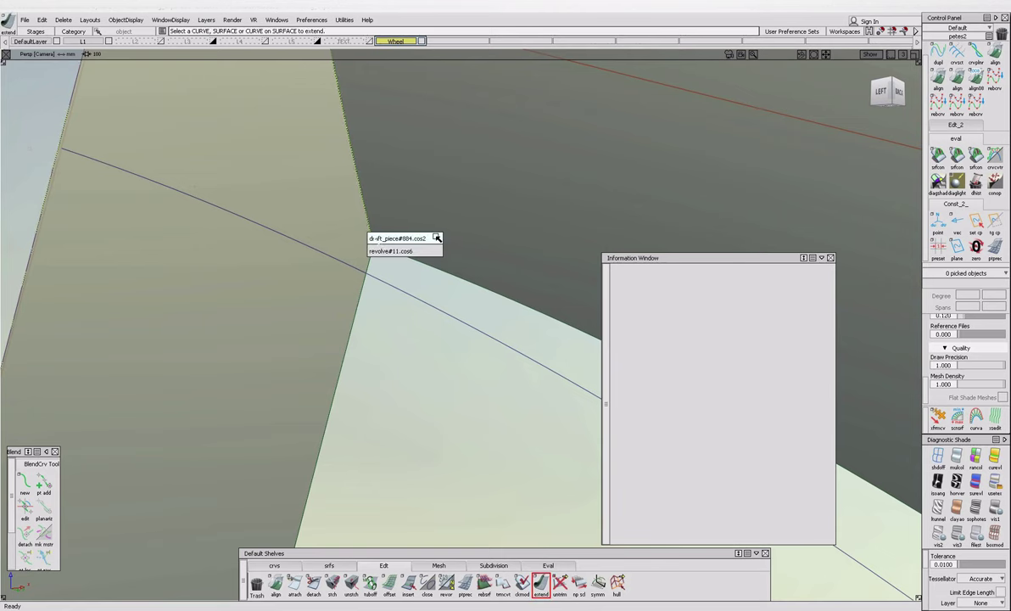
left_click(437, 251)
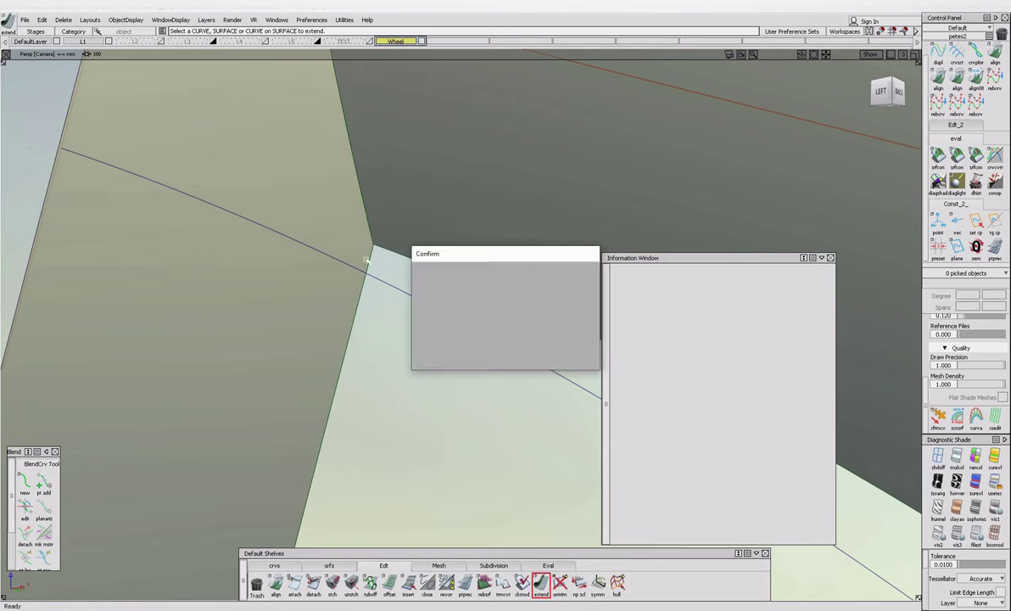
key("Return")
key("Return")
left_click(372, 241)
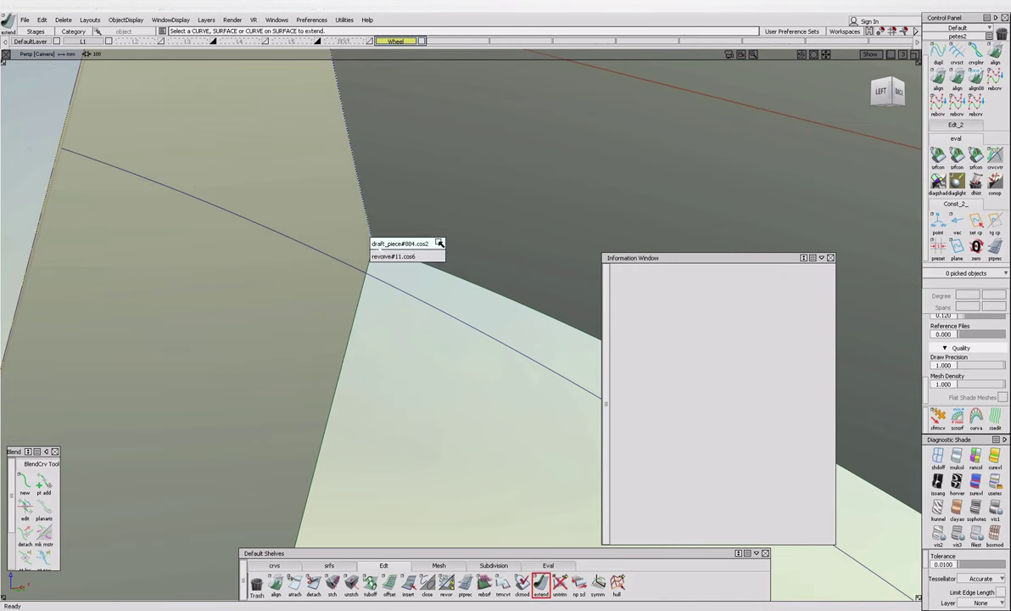
left_click(381, 256)
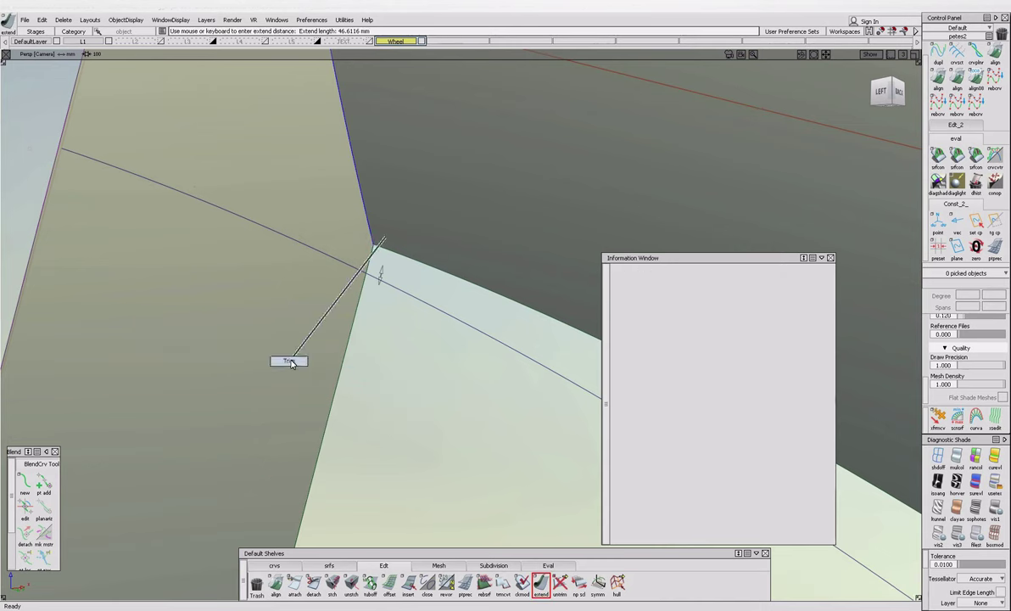
key("Return")
left_click(847, 587)
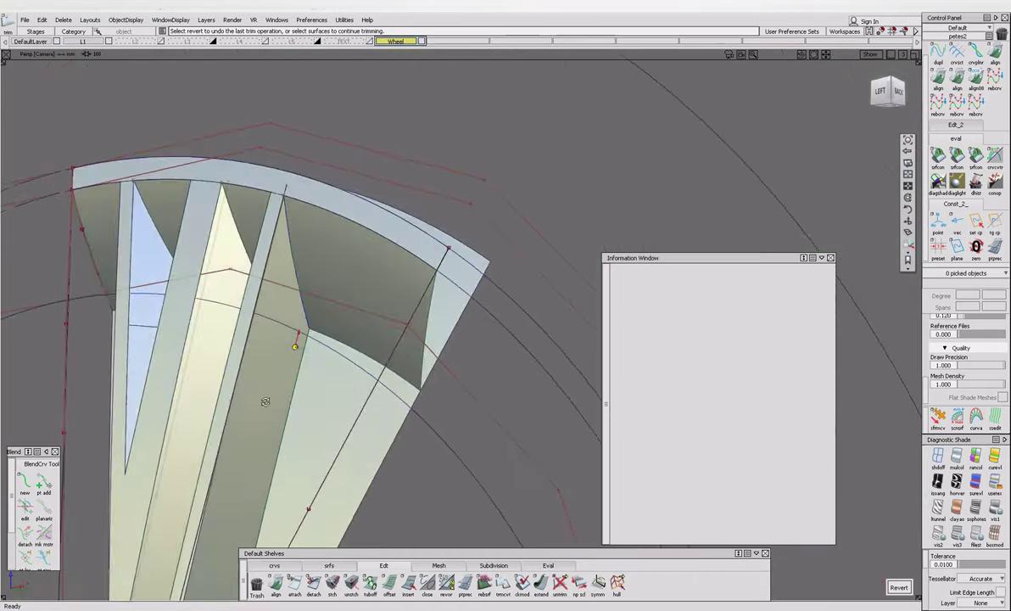
Trim the lower side wall pieces of the outer spoke along their intersection curves.
left_click_drag(271, 398, 252, 410, "alt+shift")
left_click(248, 399)
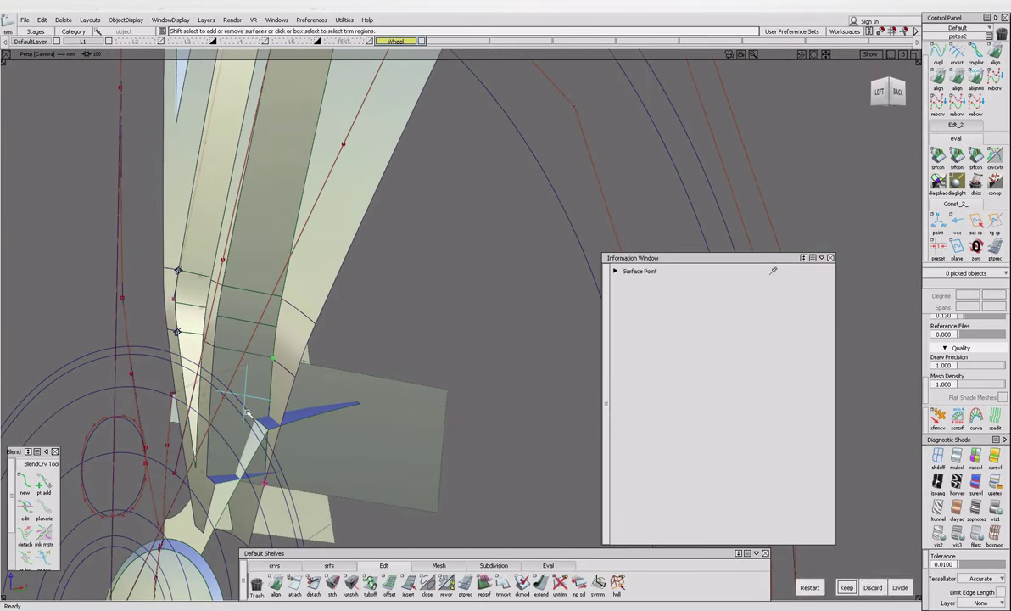
left_click(291, 468)
left_click(276, 386)
Intersect the remaining overhanging wall near the hub with the adjoining wheel surfaces and trim it.
left_click_drag(276, 387, 224, 468, "alt+shift")
key("i")
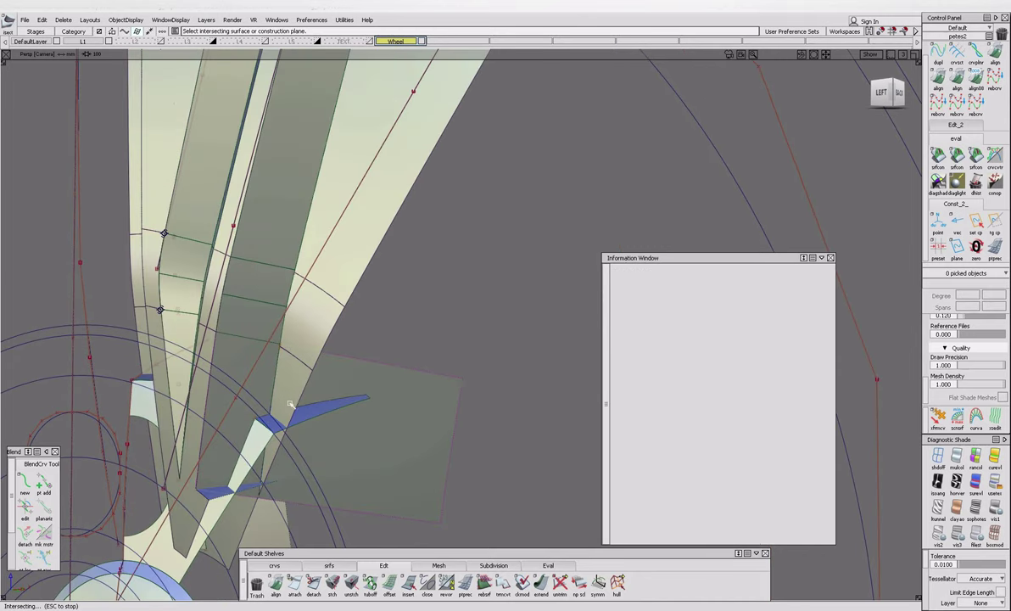
left_click(241, 439)
left_click(243, 436)
left_click_drag(243, 437, 221, 441, "alt+shift")
Trim the overhanging draft wall beside the vertical spoke along its intersections and clear the selection.
left_click(225, 307)
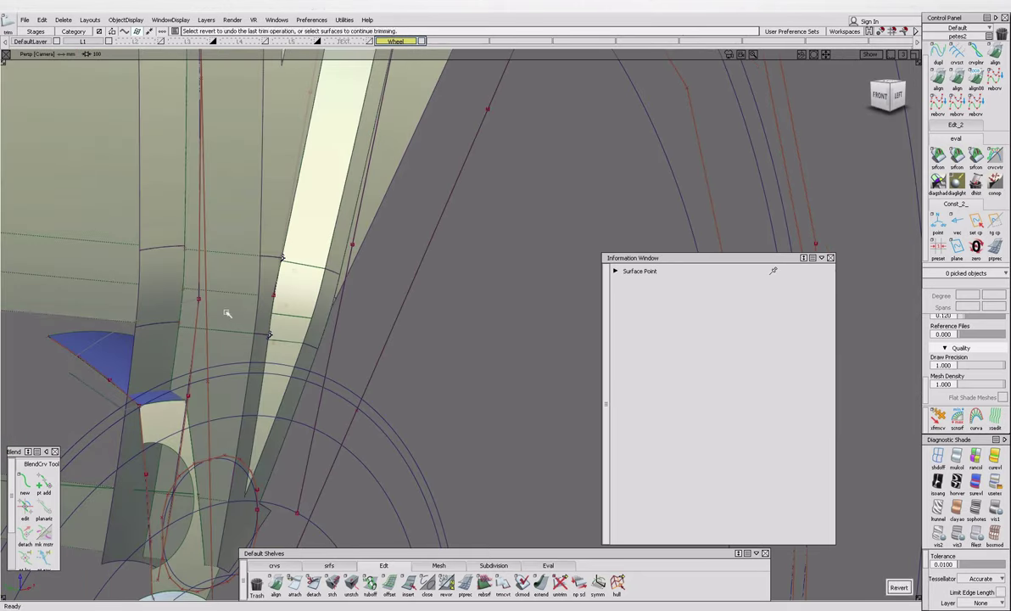
left_click(288, 264)
left_click_drag(289, 263, 421, 428, "alt+shift")
key("ctrl+shift+n")
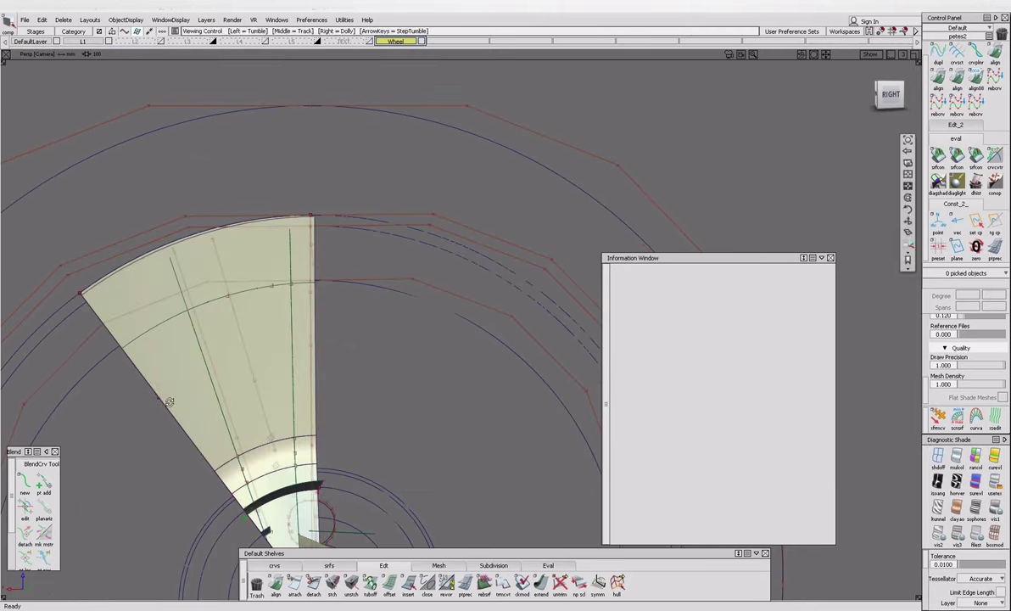
Try to trim the wheel segment's large face surface from the rear side.
left_click(252, 391)
left_click_drag(266, 408, 88, 404, "alt+shift")
left_click(88, 404)
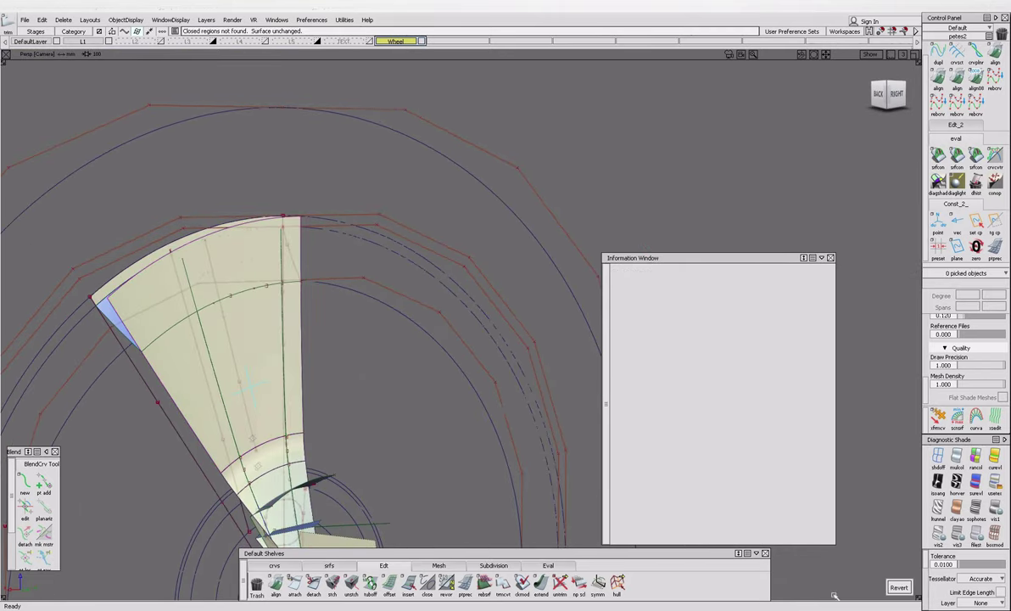
Project the spoke opening curves onto the wheel segment's large face surface and start trimming that surface.
left_click(212, 382)
mouse_move(212, 382)
left_mouse_down("alt+shift")
mouse_move(280, 383)
mouse_move(224, 381)
left_mouse_up("alt+shift")
left_click(255, 181)
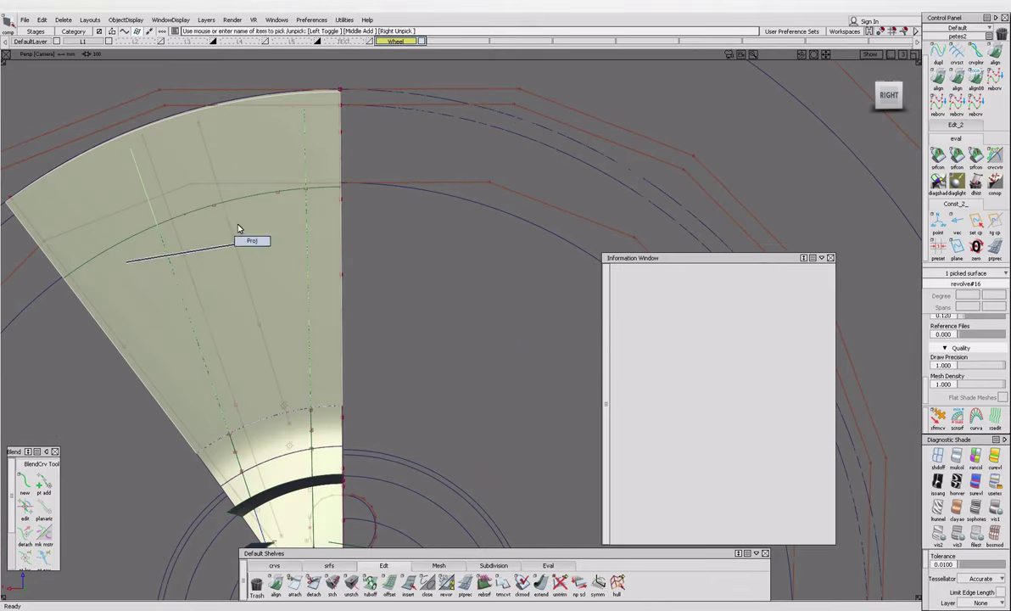
left_click(283, 293)
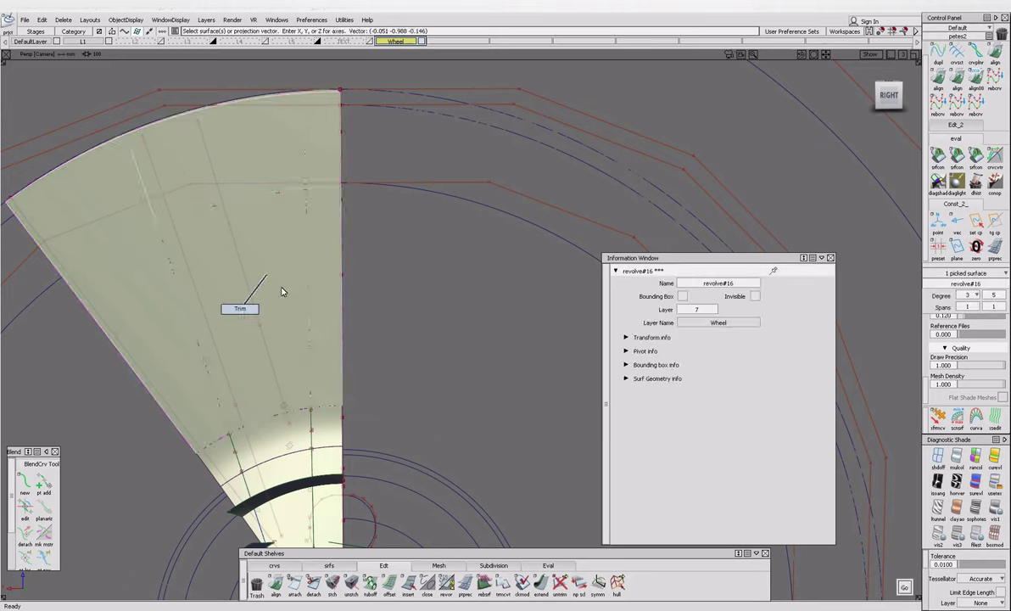
left_click_drag(68, 367, 447, 516, "alt+shift")
Extend the edge of the draft wall near the hub beyond the wheel face.
left_click(541, 583)
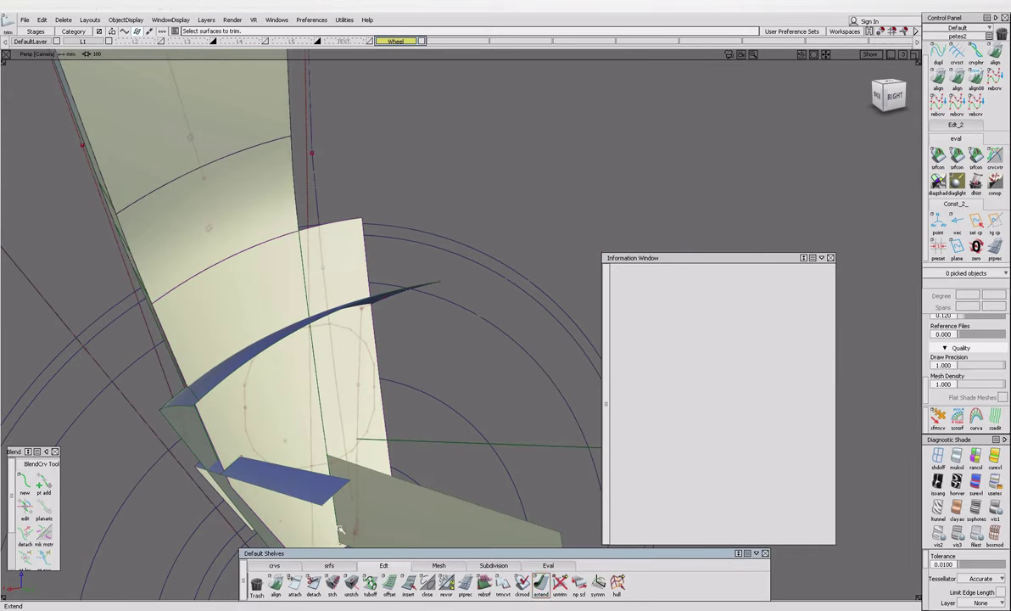
left_click(340, 532)
left_click(406, 532)
key("Return")
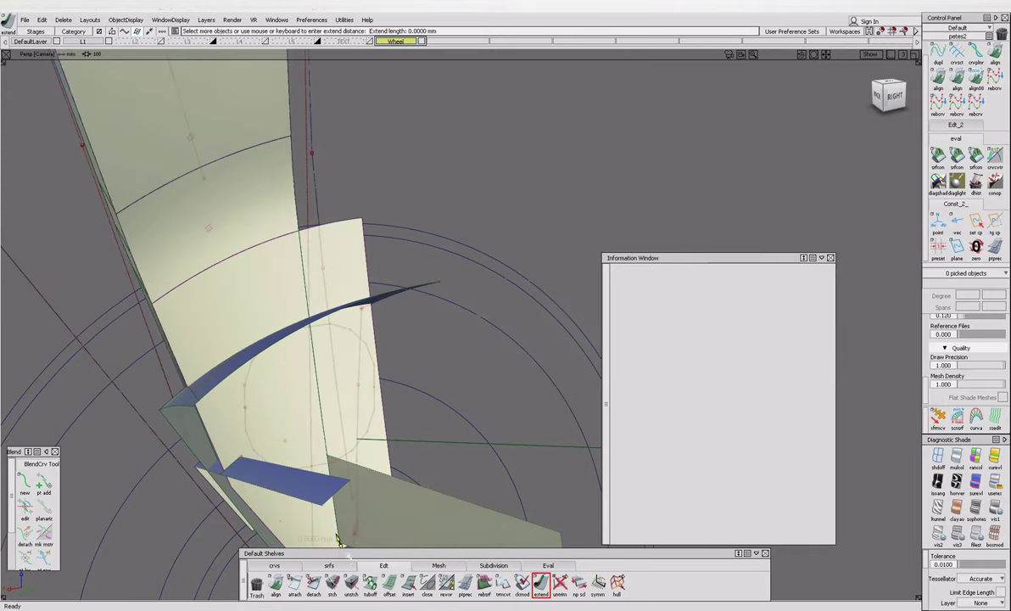
Trim the wheel face to the spoke outlines so the openings are cut out between rim and hub.
left_click_drag(340, 399, 200, 420, "alt+shift")
left_click_drag(323, 494, 435, 513, "alt+shift")
left_click(339, 480)
left_click(300, 440)
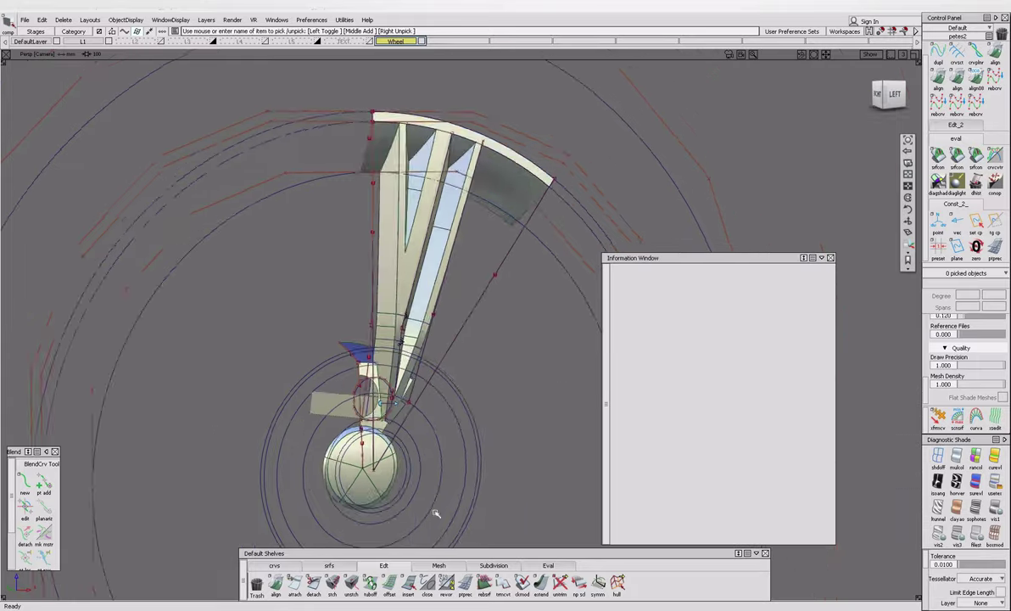
Compare the trimmed spoke segment with the alloy wheel reference photo in Photos and return to the model.
right_click_drag(435, 513, 321, 535, "alt+shift")
left_click_drag(301, 450, 370, 404, "alt+shift")
left_click_drag(381, 463, 363, 322, "alt+shift")
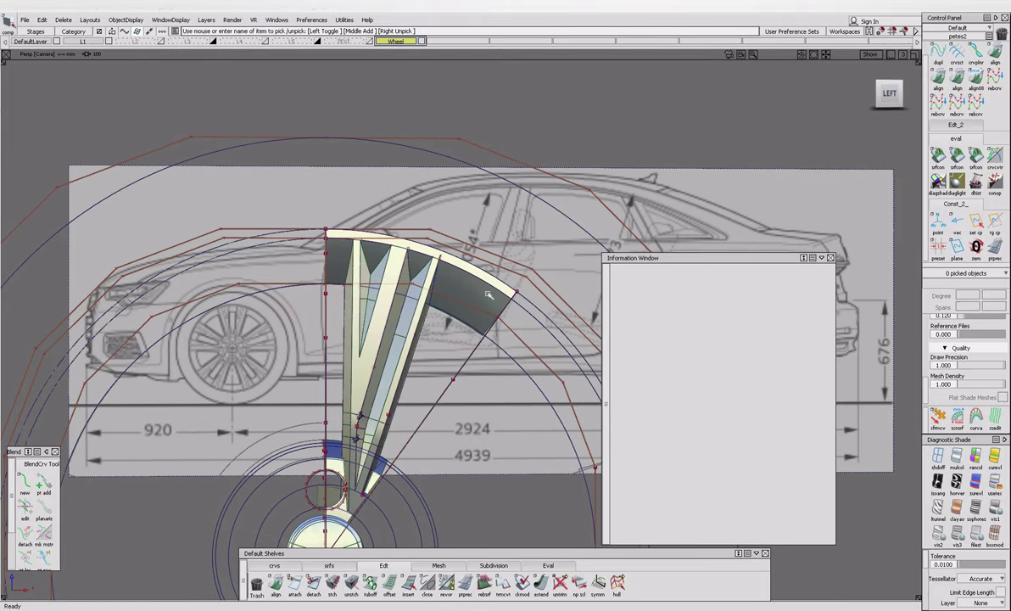
left_click(424, 562)
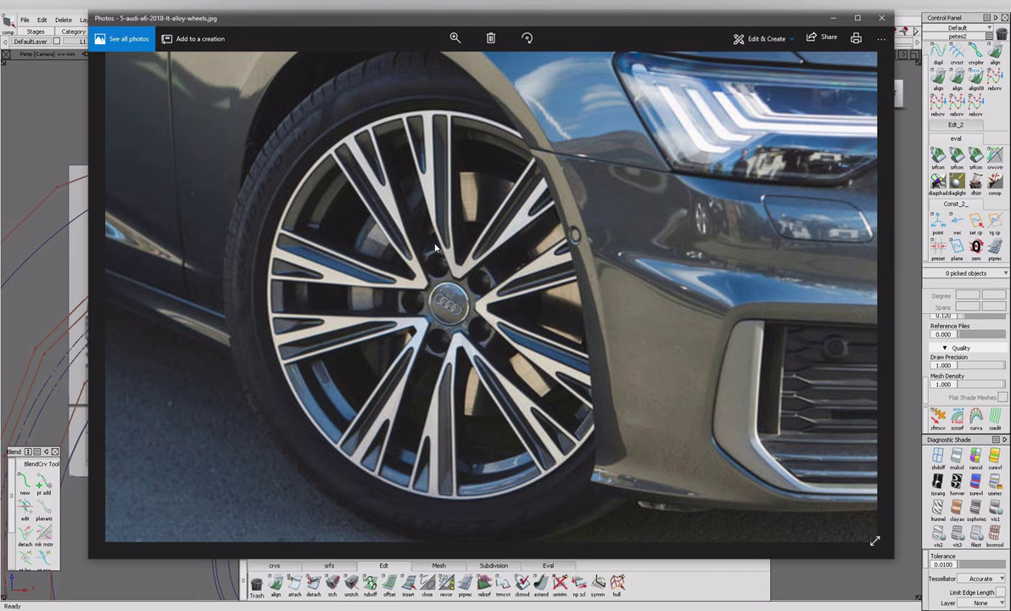
key("alt+Tab")
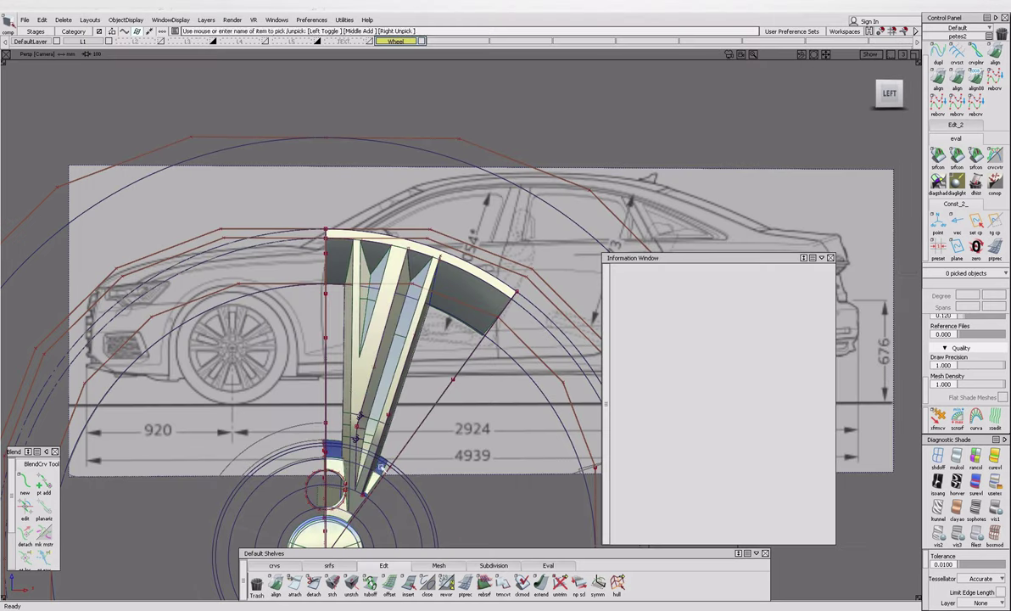
Build a G2 surface fillet with 3 mm chordal length between the hub face and its adjoining outer wall.
scroll(339, 458, "up", 5)
scroll(341, 462, "down", 5)
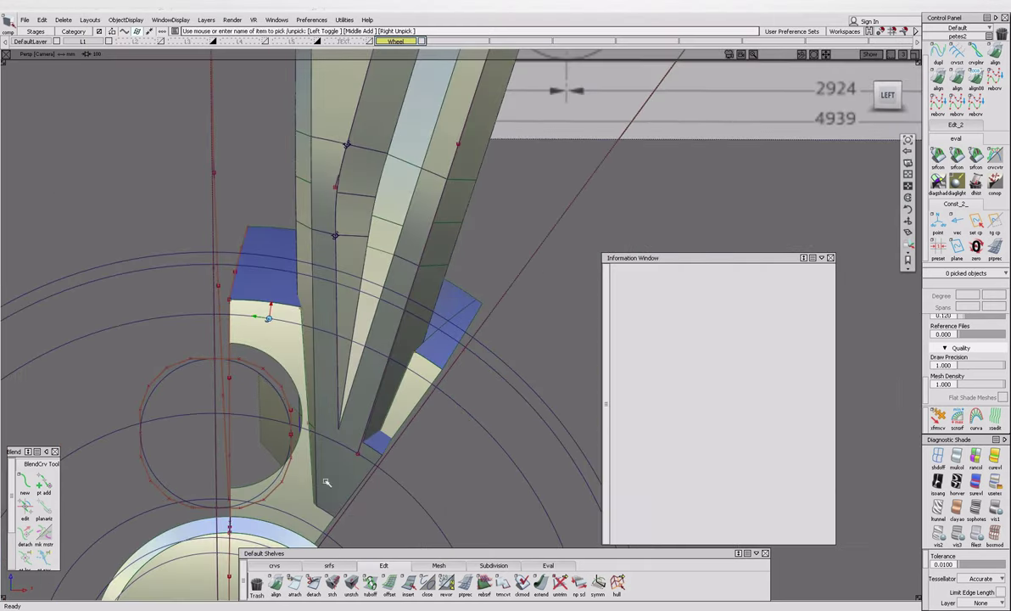
left_click(329, 565)
left_click(408, 584)
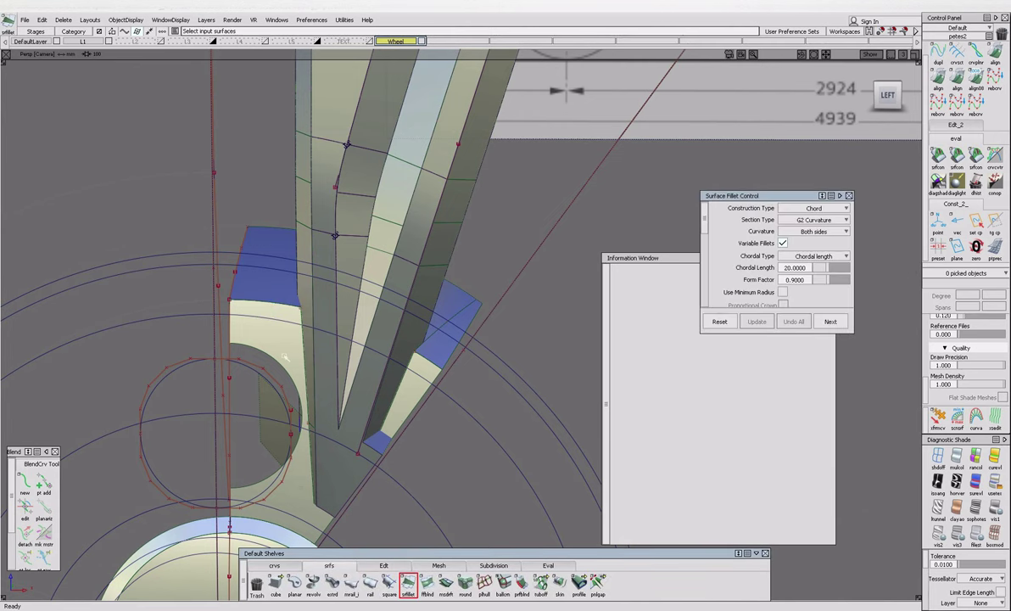
left_click(266, 288)
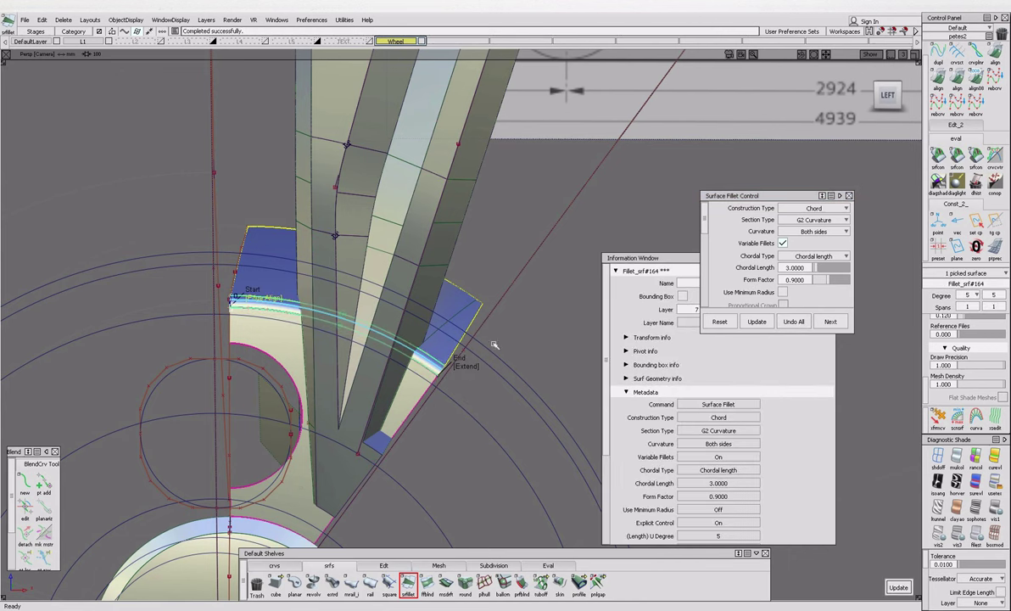
left_click(472, 371)
Build a surface fillet with 3 mm chordal length between the two long pocket walls of the outer spoke.
left_click_drag(473, 370, 373, 276, "alt+shift")
middle_click_drag(373, 276, 371, 348, "alt+shift")
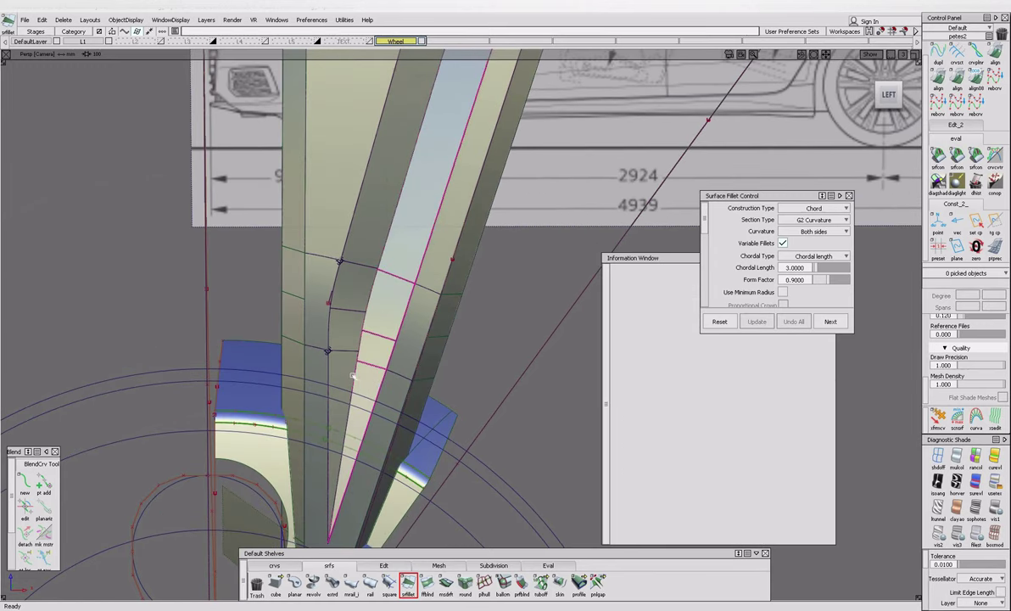
left_click(355, 373)
left_click_drag(378, 213, 367, 225, "alt+shift")
left_click_drag(357, 276, 337, 426, "alt+shift")
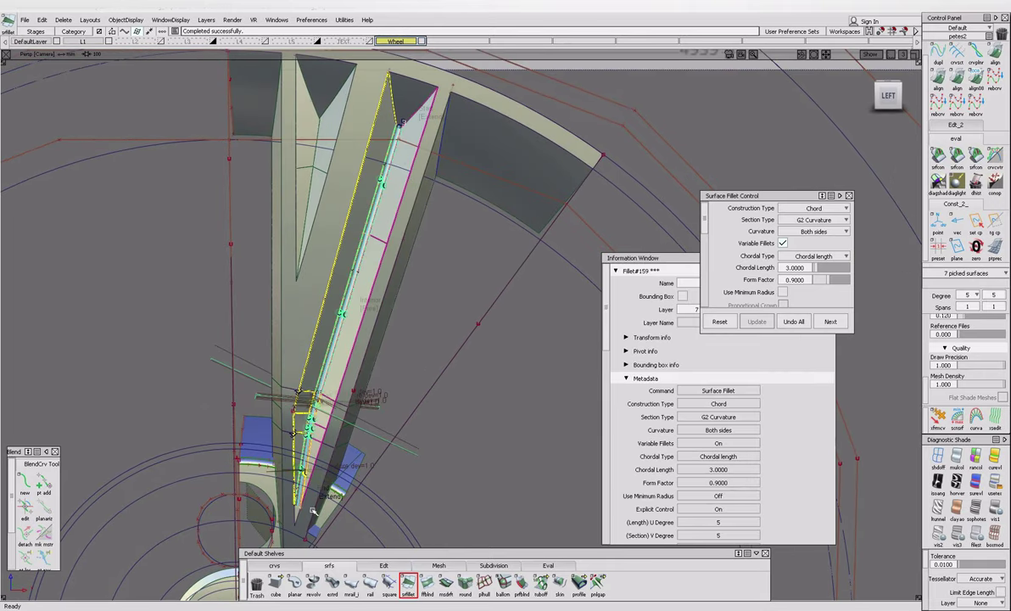
Set the outer spoke pocket fillet's chordal length to 4 mm and rebuild it.
left_click_drag(340, 536, 342, 524, "alt+shift")
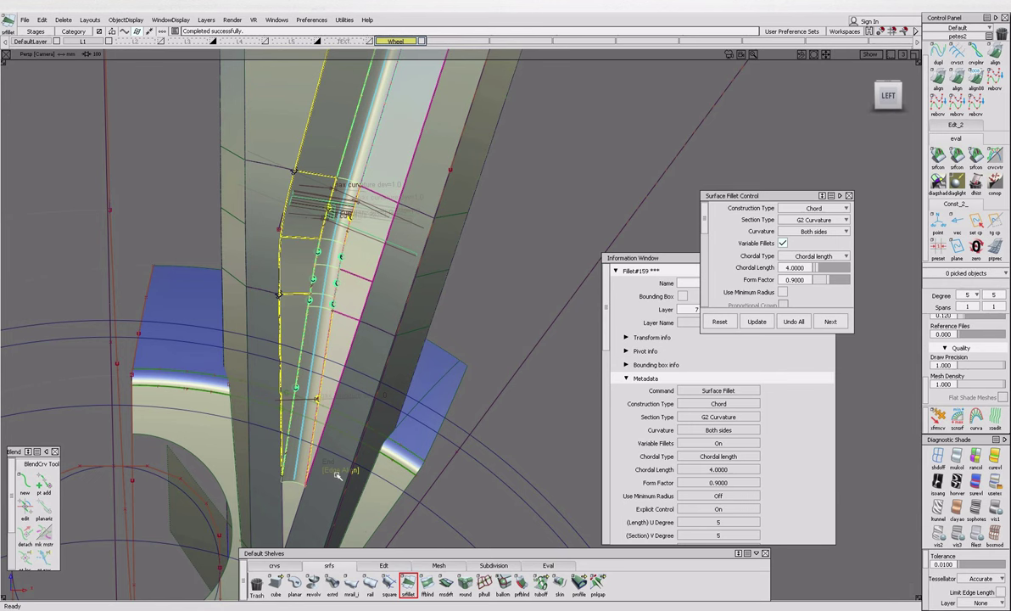
mouse_move(338, 476)
left_mouse_down("alt+shift")
mouse_move(305, 450)
mouse_move(342, 488)
left_mouse_up("alt+shift")
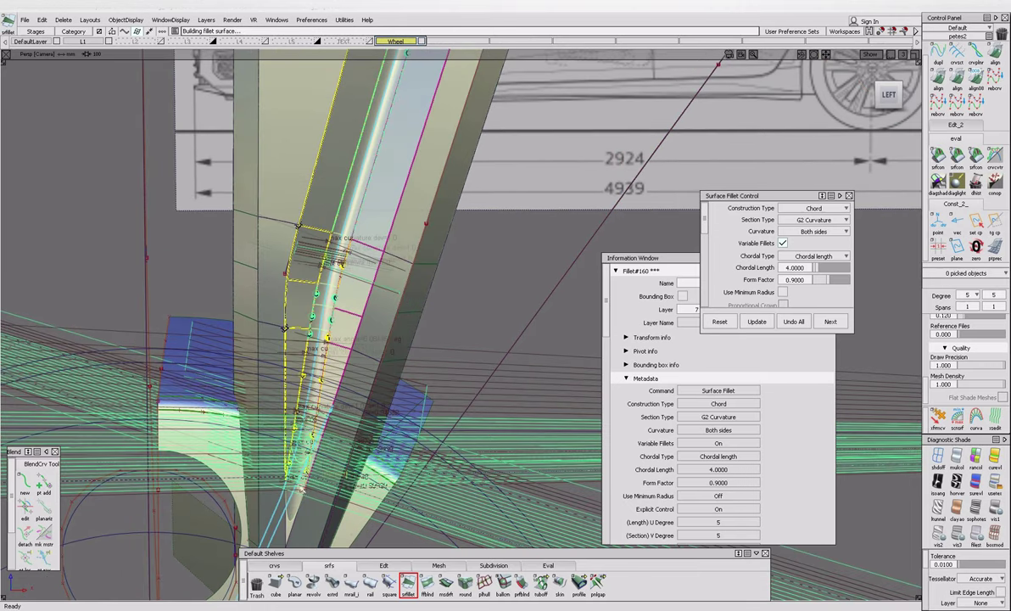
left_click_drag(361, 368, 365, 346, "alt+shift")
scroll(350, 228, "up", 5)
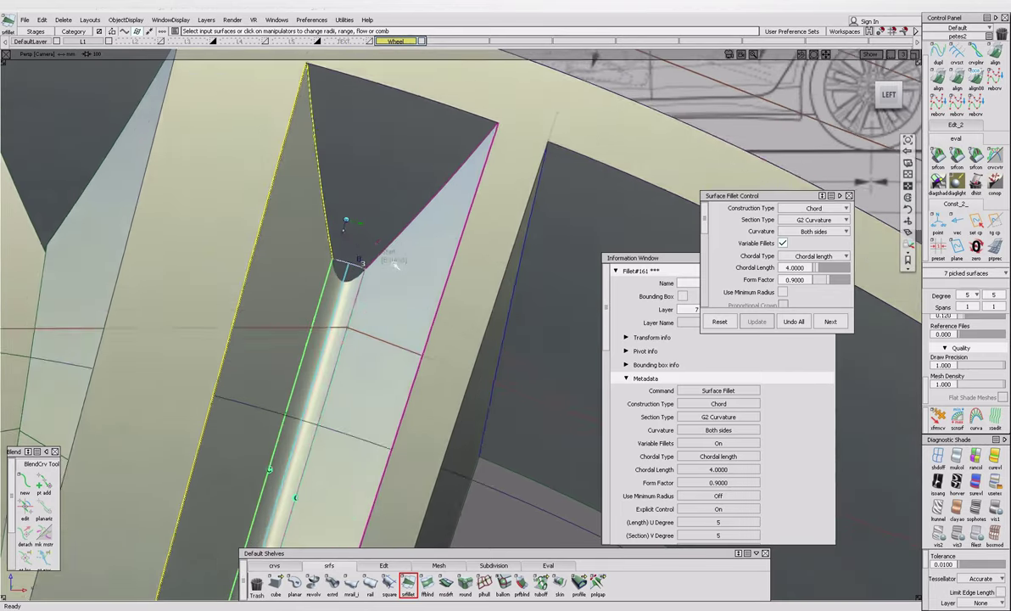
Hide the construction curves and compare the pocket fillet with the alloy wheel reference photo.
key("ctrl+shift+n")
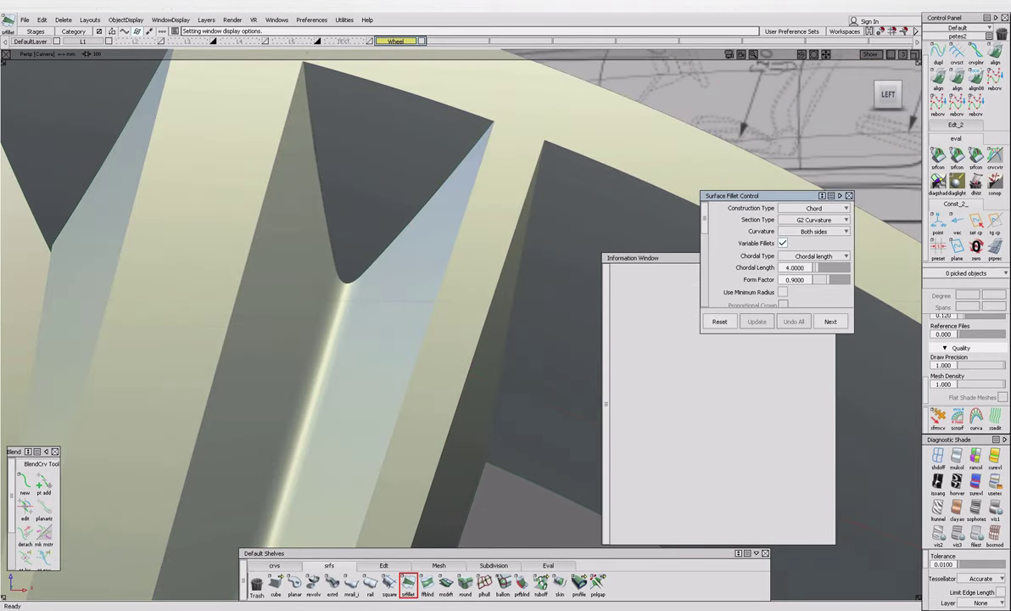
left_click(428, 570)
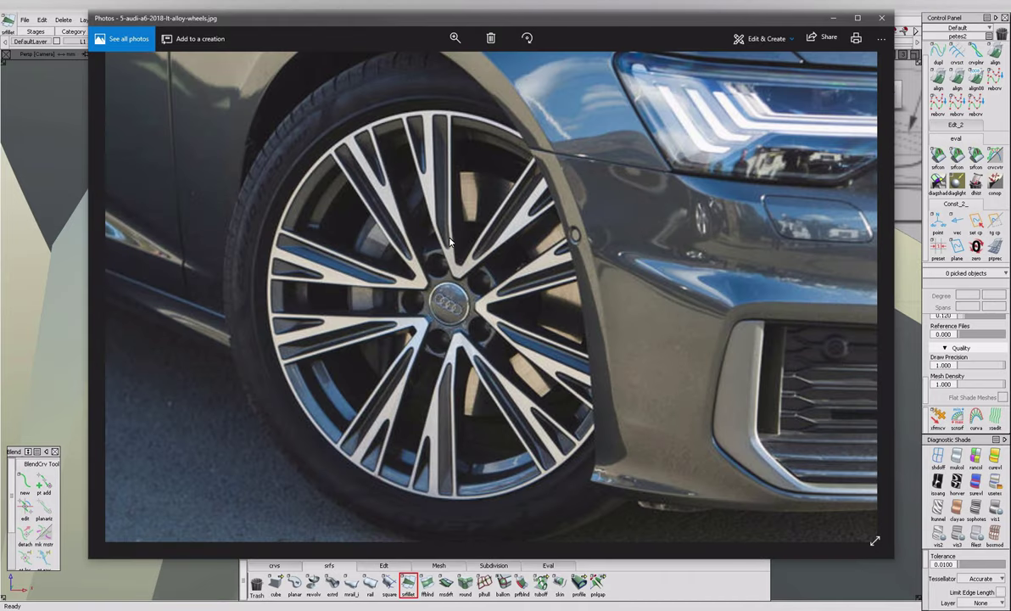
left_click(72, 346)
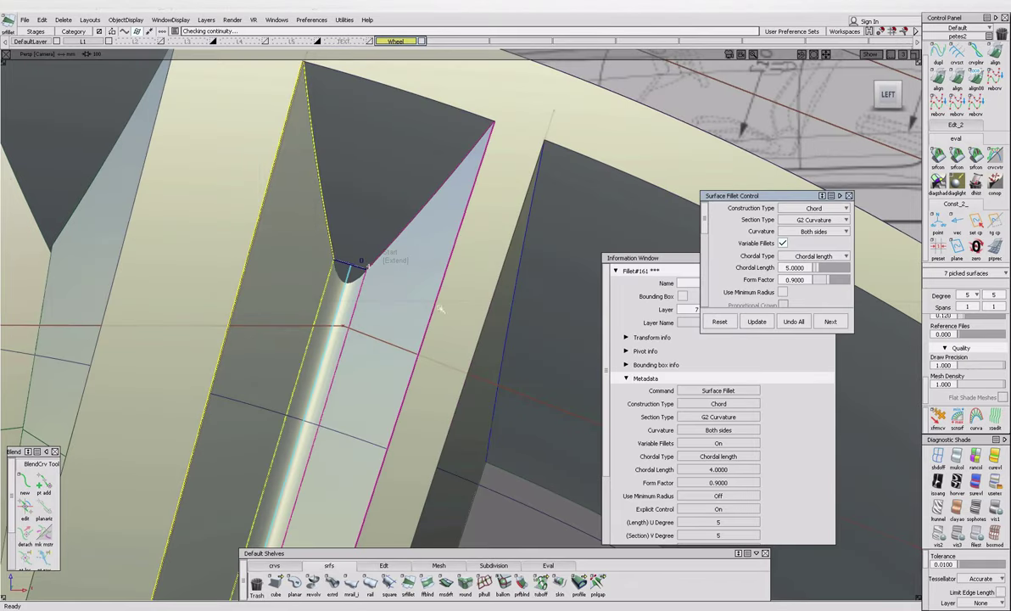
Set the outer spoke pocket fillet's chordal length to 6 mm and rebuild it.
mouse_move(441, 310)
right_mouse_down("alt+shift")
mouse_move(429, 294)
mouse_move(479, 243)
right_mouse_up("alt+shift")
right_click_drag(303, 373, 297, 403, "alt+shift")
left_click(311, 419)
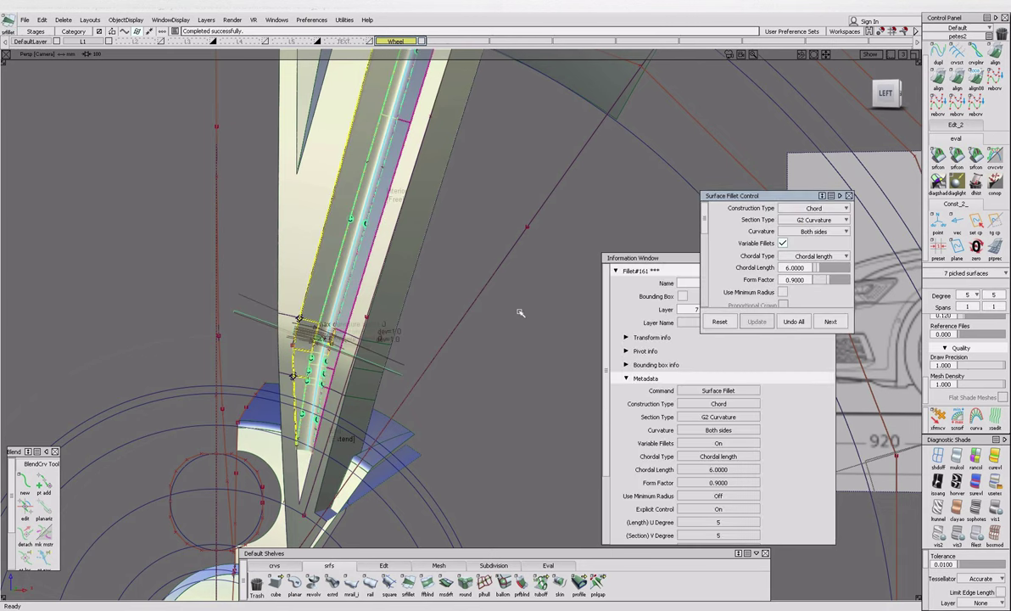
left_click_drag(378, 298, 361, 392, "alt+shift")
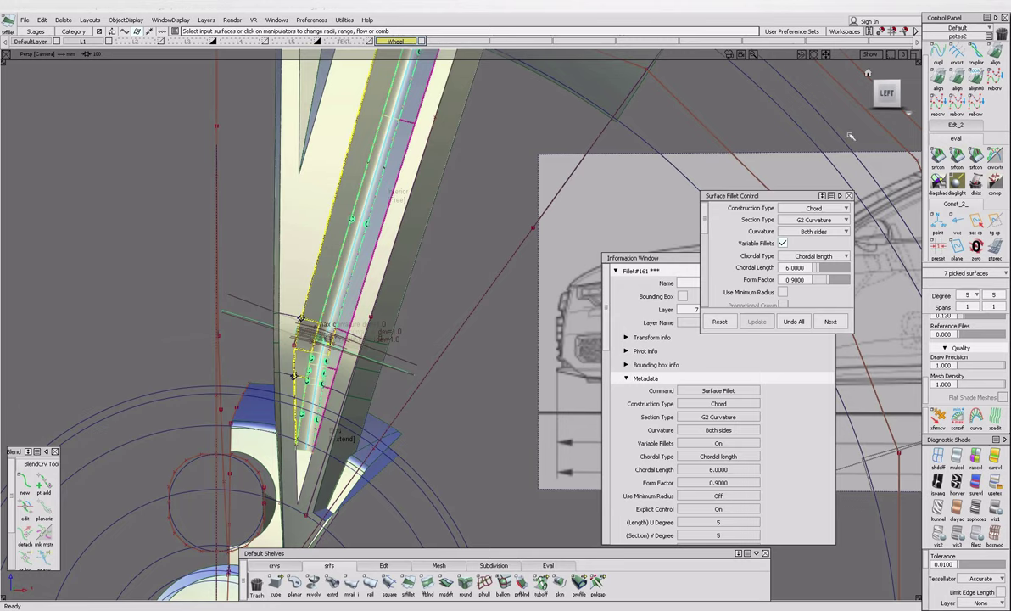
Set the pocket fillet's chordal length to 8 mm, using the unshaded orthographic left view over the wheel drawing.
left_click(886, 93)
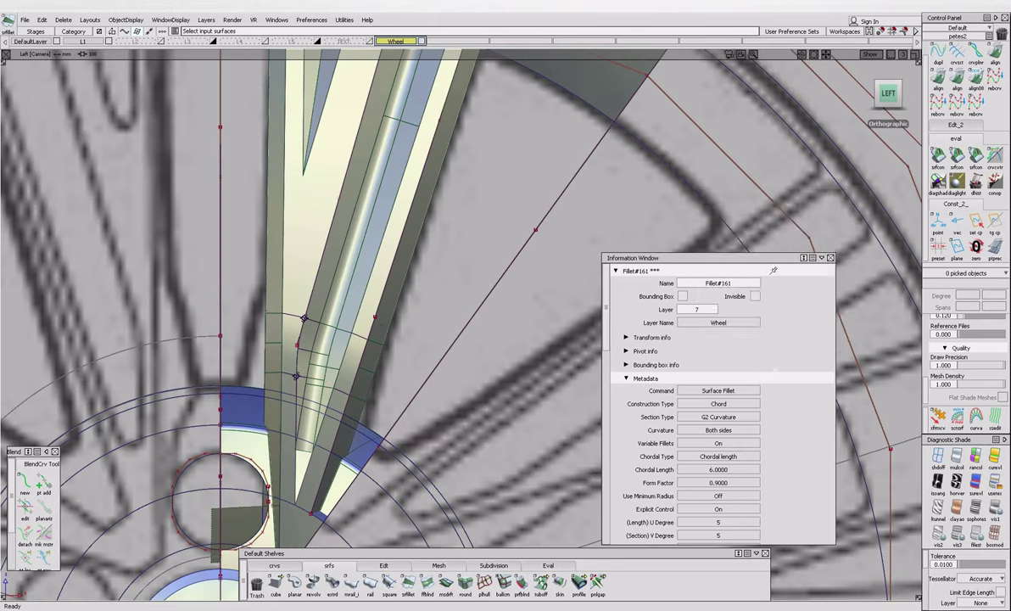
left_click(938, 458)
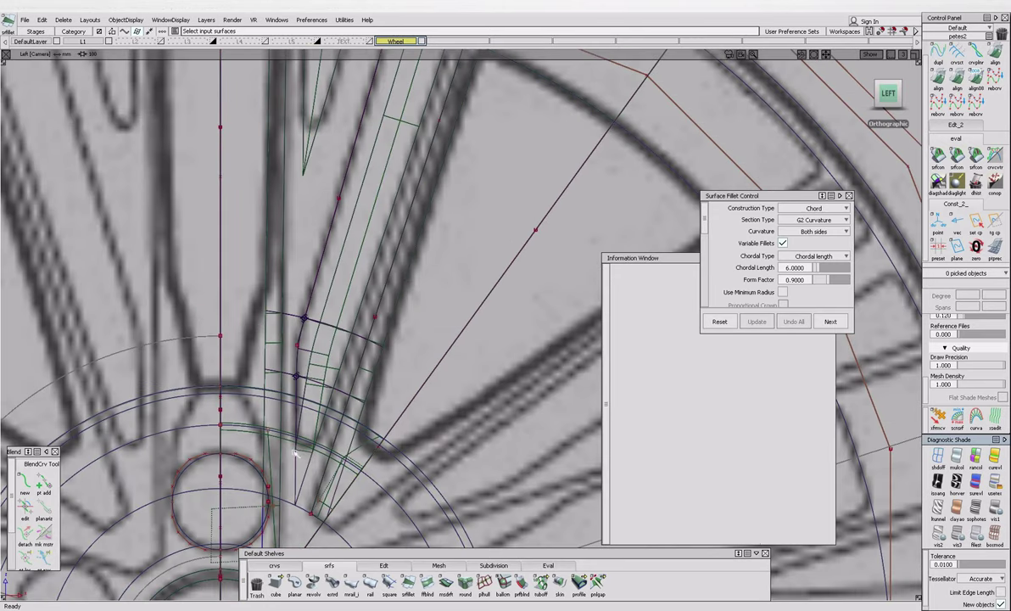
key("Escape")
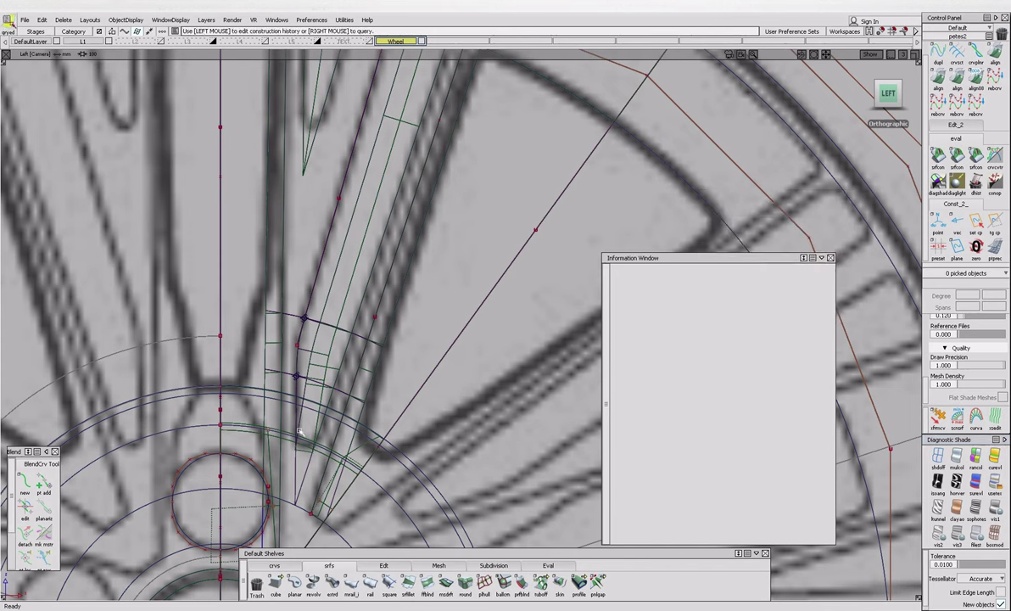
left_click(309, 455)
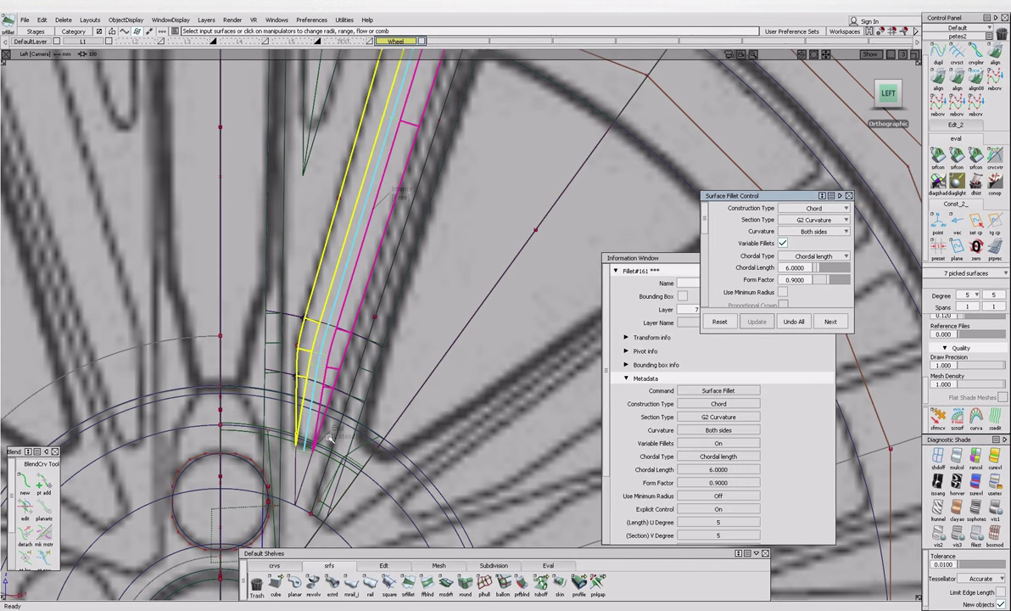
type("8")
key("Return")
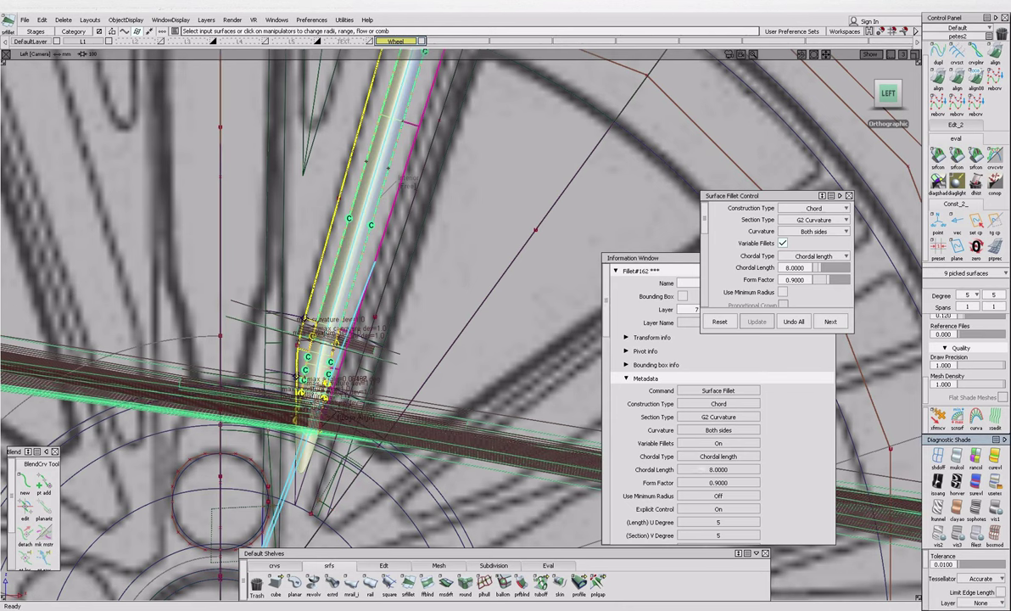
Set the pocket fillet's form factor to 1.0 and check the shaded fillet against the wheel drawing.
left_click(804, 267)
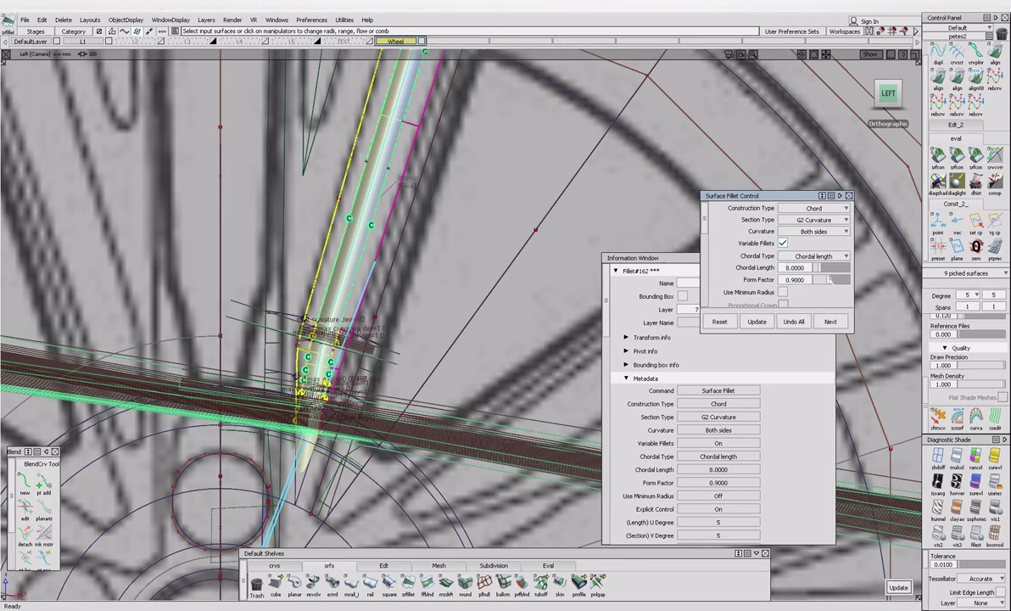
scroll(826, 294, "down", 2)
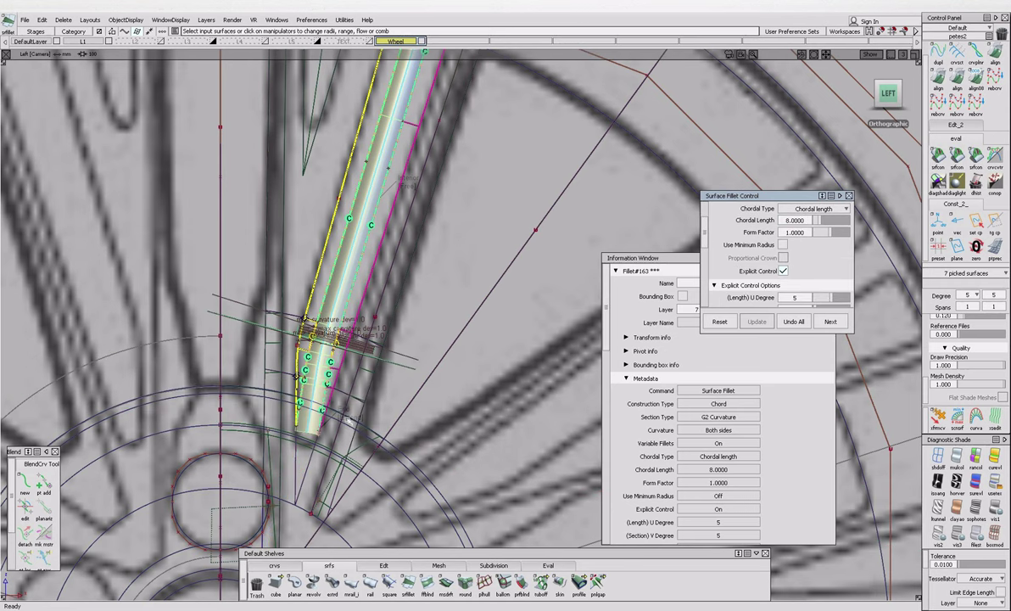
left_click(325, 393)
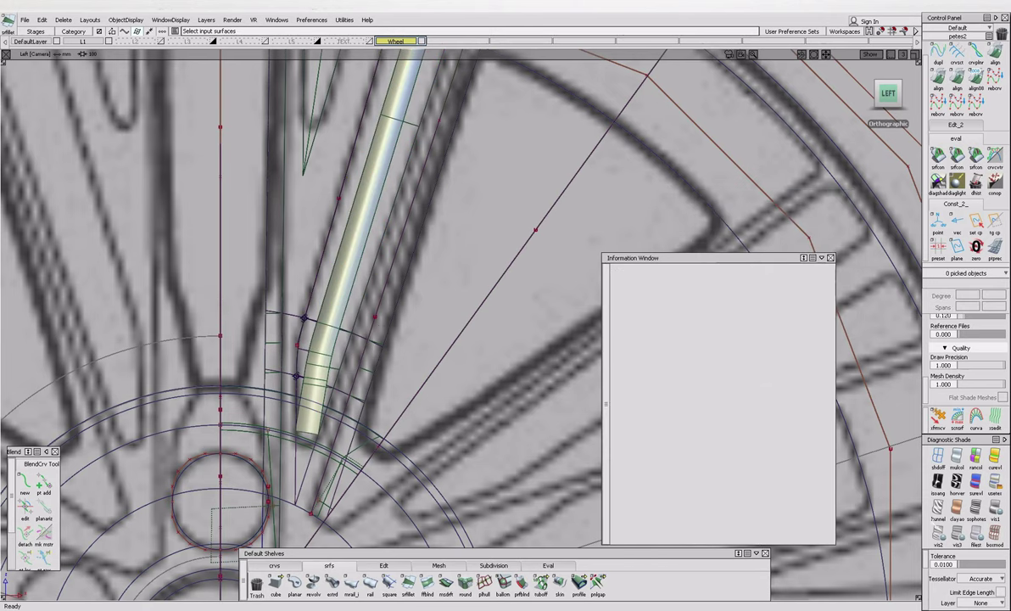
Set the pocket fillet's chordal length to 10 mm and inspect its ends near the hub and rim.
mouse_move(319, 428)
left_mouse_down("alt+shift")
mouse_move(322, 419)
mouse_move(339, 426)
mouse_move(379, 417)
mouse_move(371, 441)
left_mouse_up("alt+shift")
key("ctrl+z")
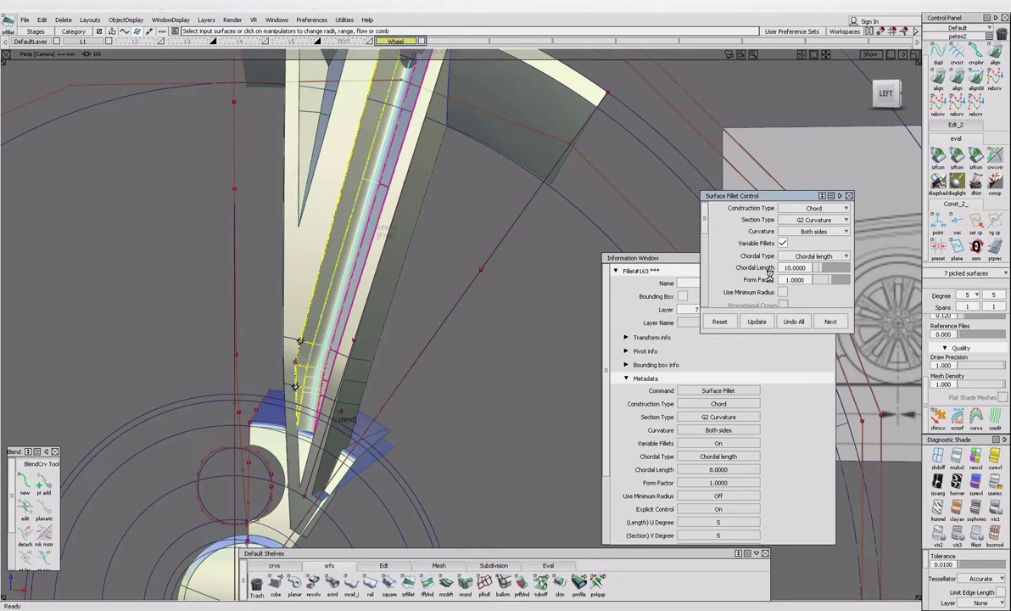
key("ctrl+z")
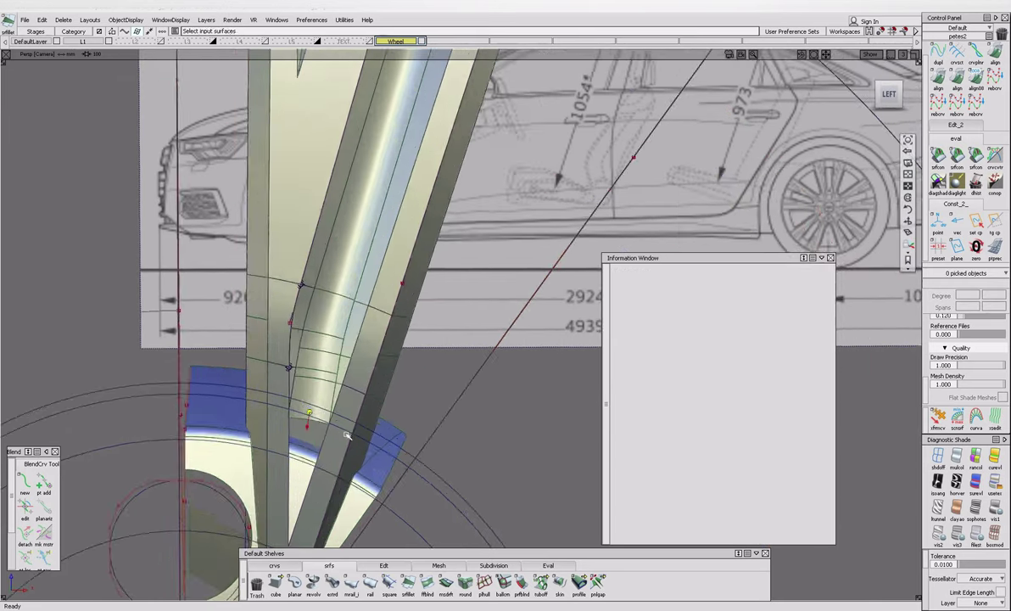
key("ctrl+z")
left_click_drag(348, 435, 410, 423, "alt+shift")
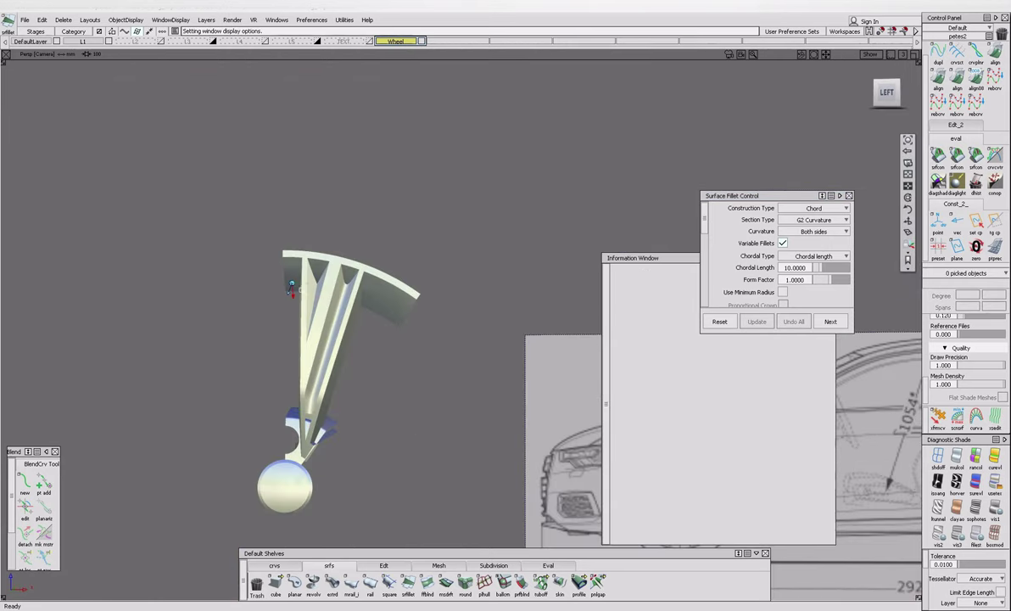
scroll(295, 287, "up", 5)
key("ctrl+z")
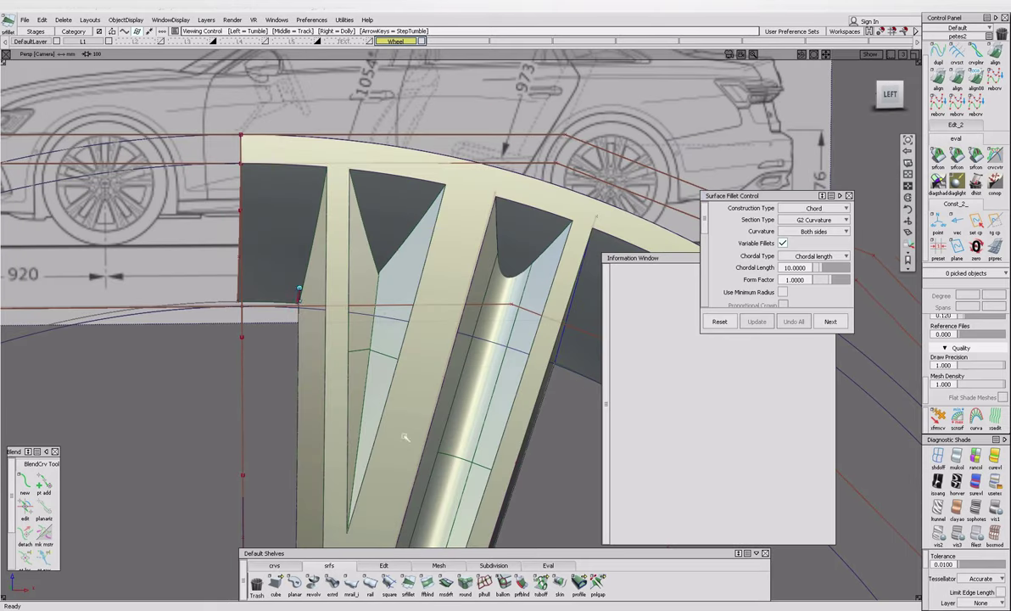
Build a variable G2 surface fillet with 10 mm chordal length between the walls of the short V-shaped spoke pocket.
left_click(408, 582)
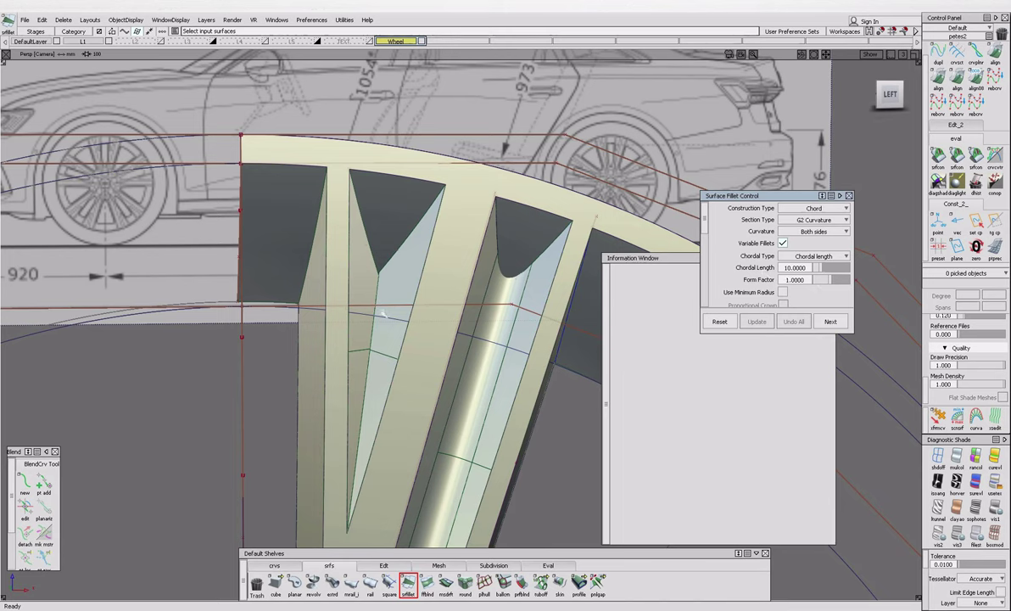
left_click(363, 333)
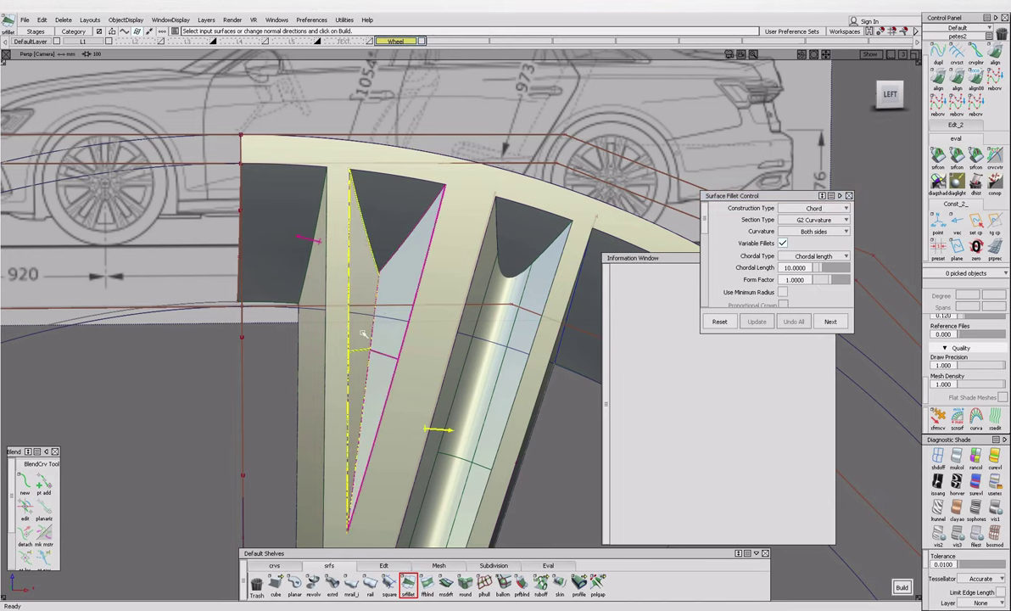
left_click_drag(363, 334, 324, 416, "alt+shift")
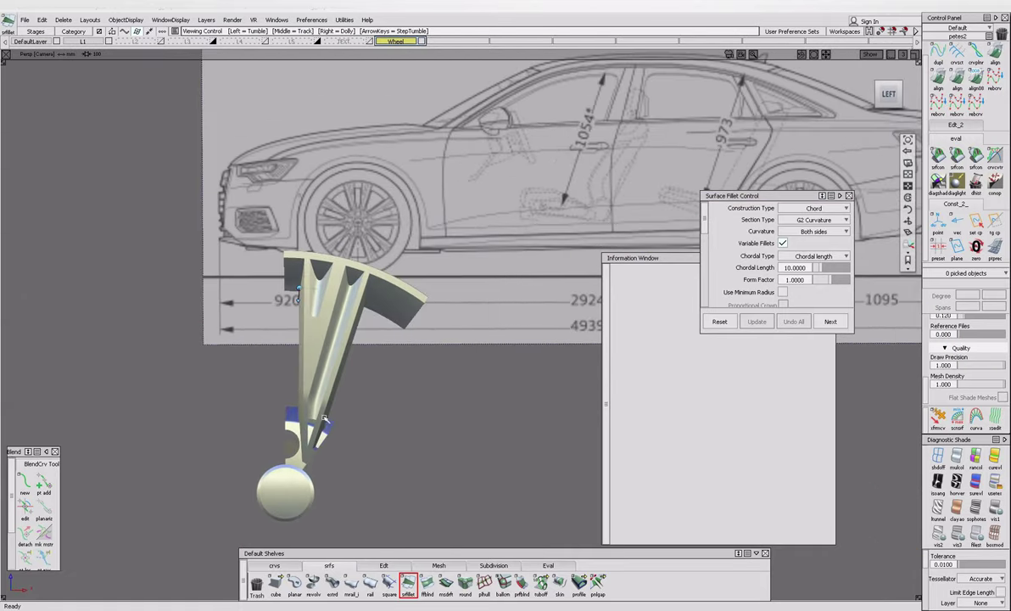
scroll(323, 416, "up", 6)
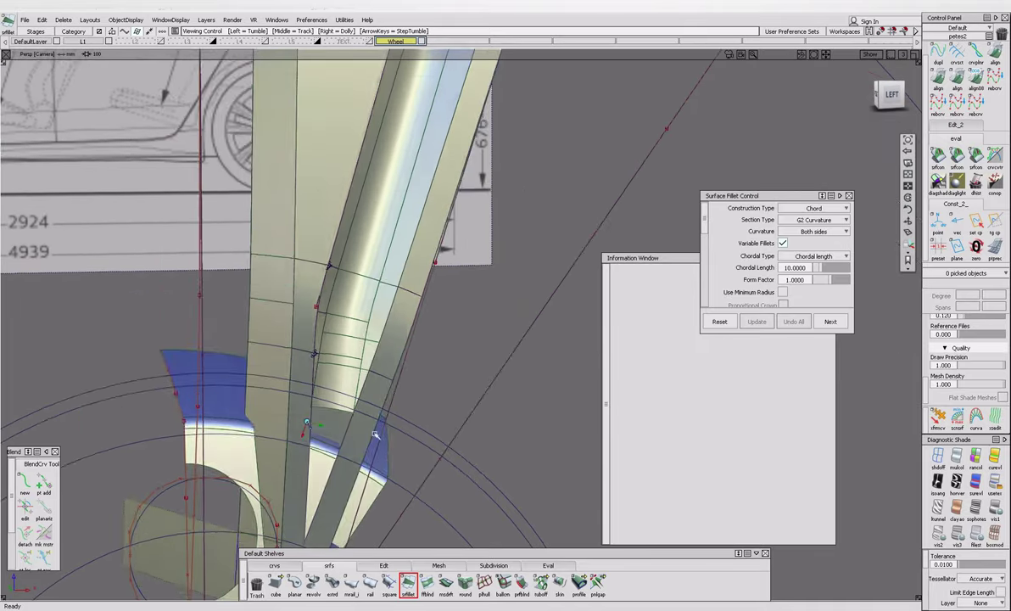
scroll(376, 428, "up", 3)
Extend the hub-side end of the short pocket's fillet by about 16.5 mm, accepting the removal of its construction history.
left_click(384, 565)
left_click(540, 582)
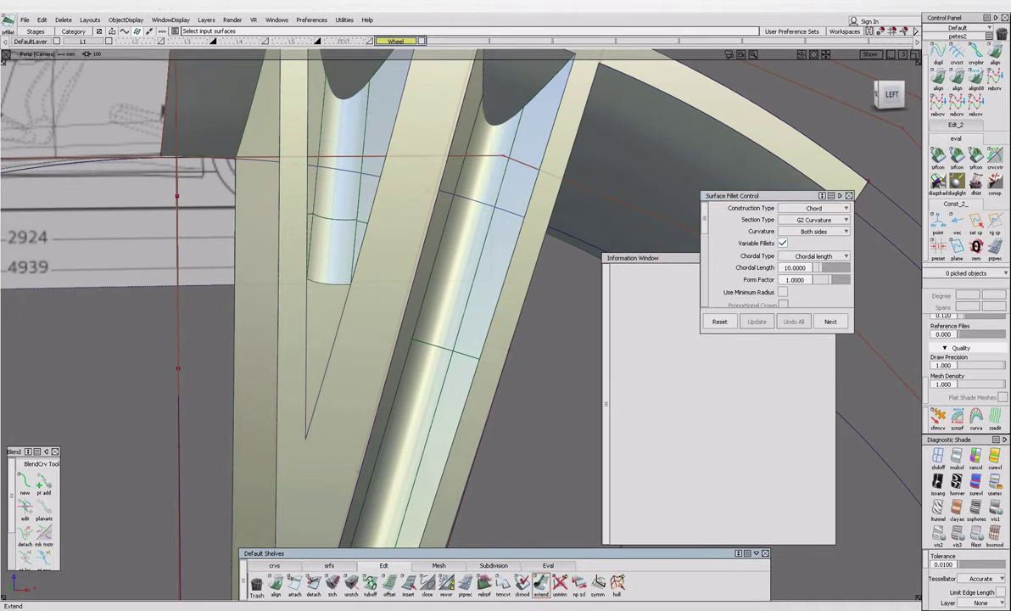
left_click(322, 352)
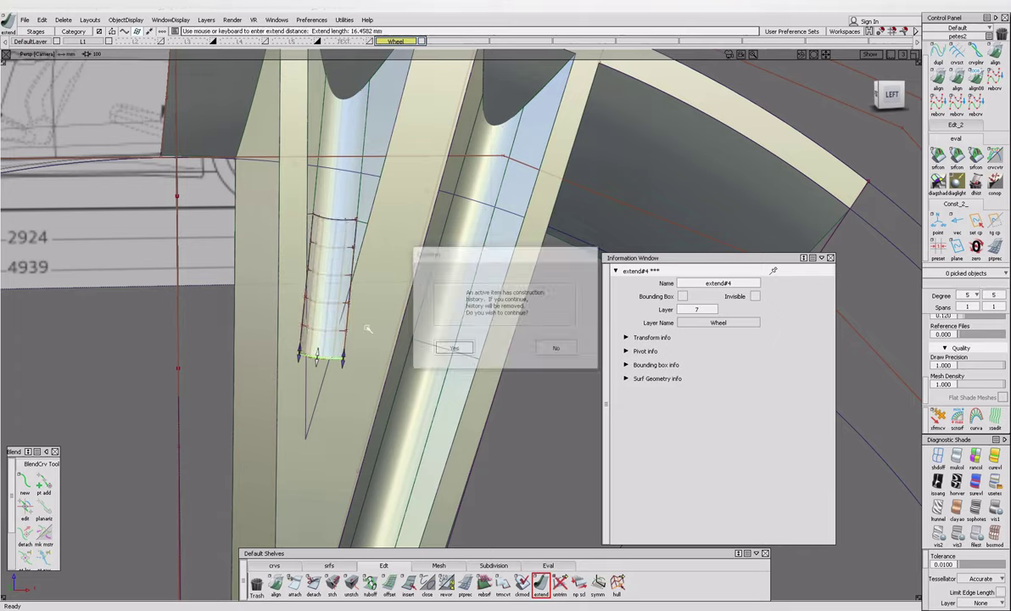
left_click(454, 348)
Extend the long pocket's fillet toward the hub and untrim the revolved spoke face around it.
scroll(442, 350, "up", 3)
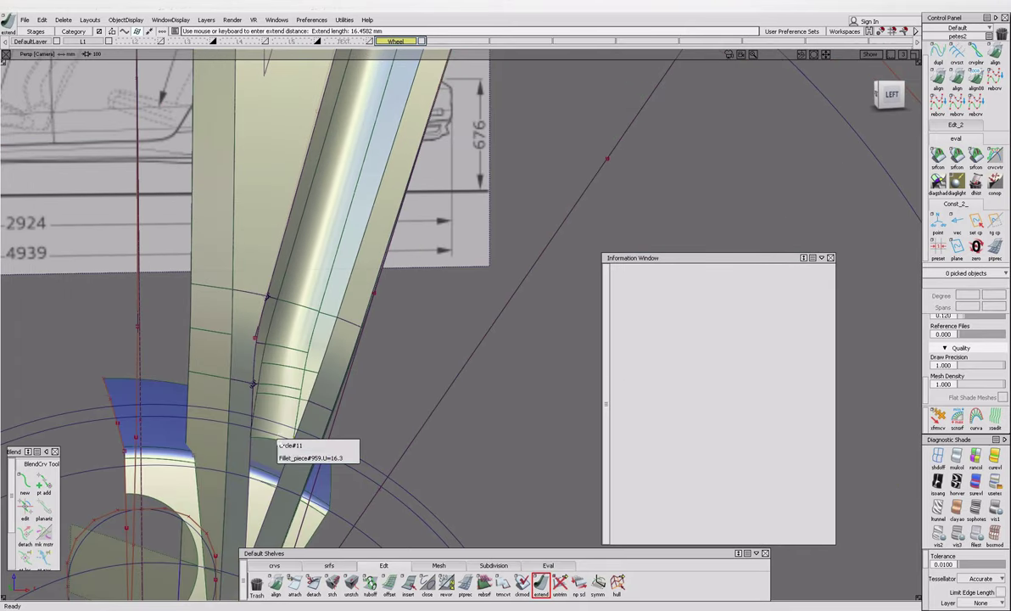
left_click(340, 458)
key("u")
left_click(293, 458)
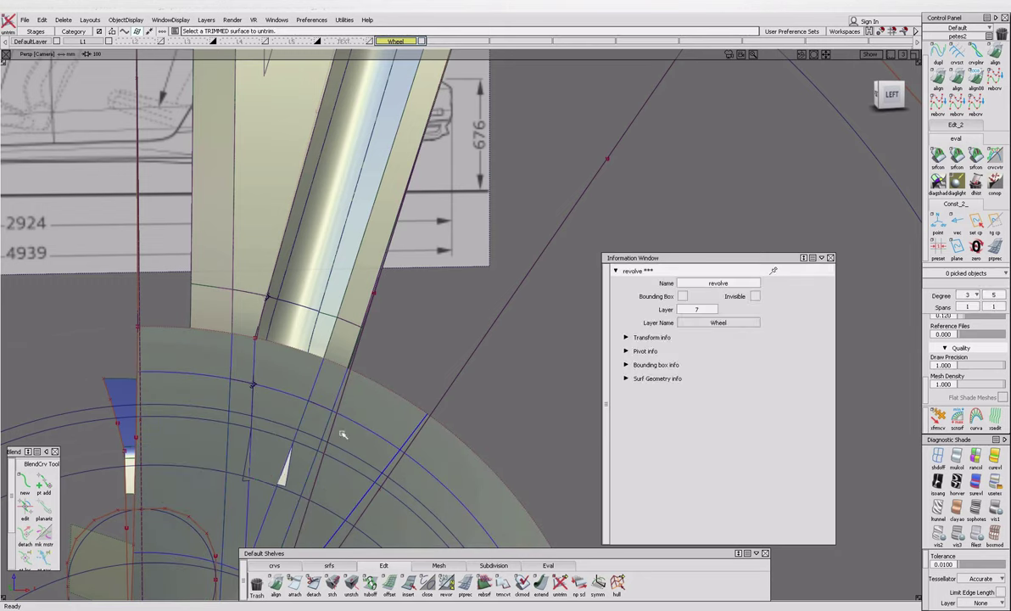
scroll(332, 437, "up", 3)
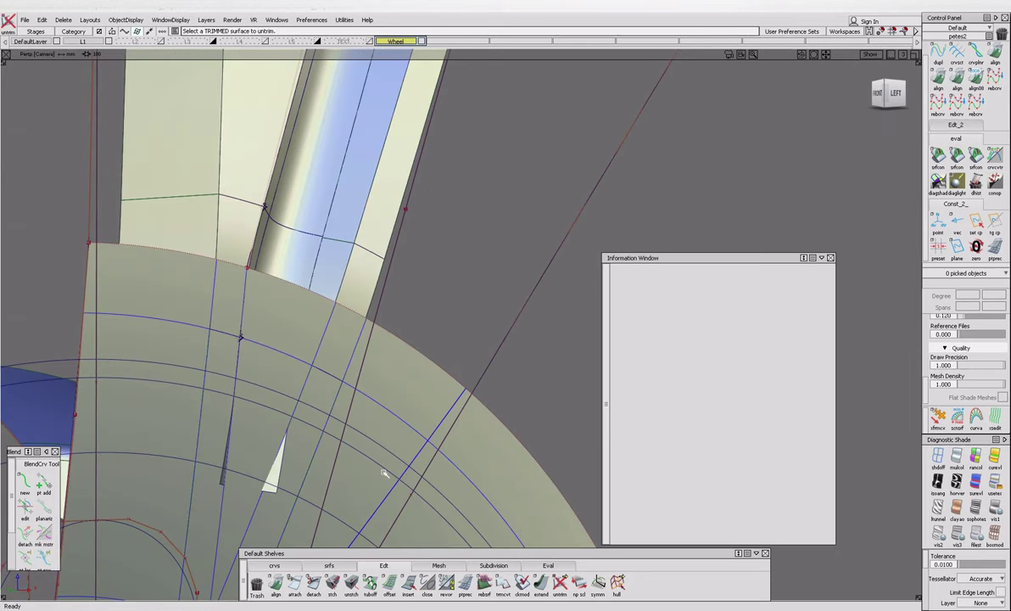
Move the hub-end row of CVs on the long pocket's fillet so the surface rises through the untrimmed spoke face.
left_click(541, 583)
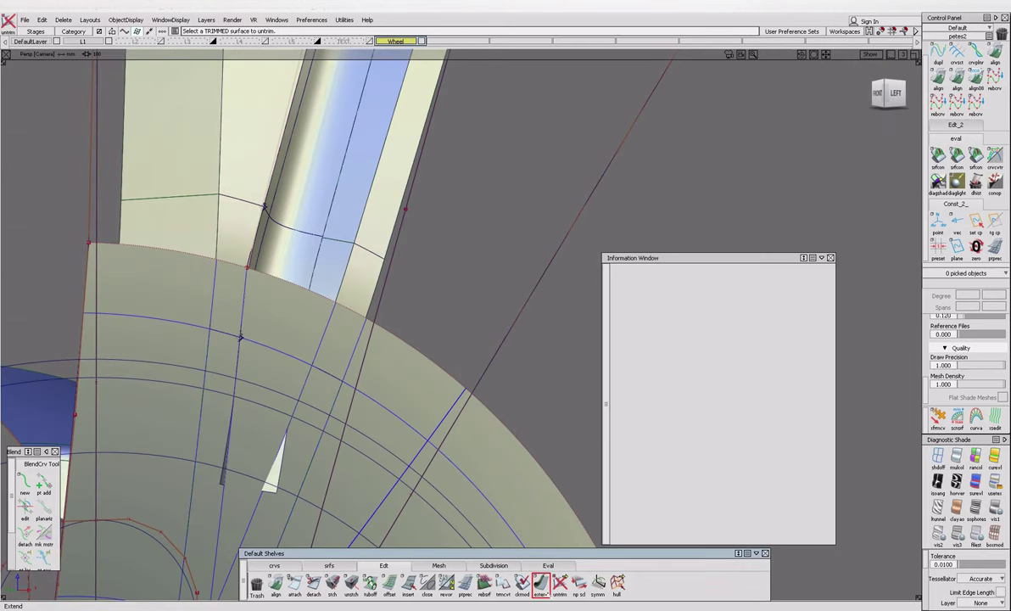
left_click(224, 477)
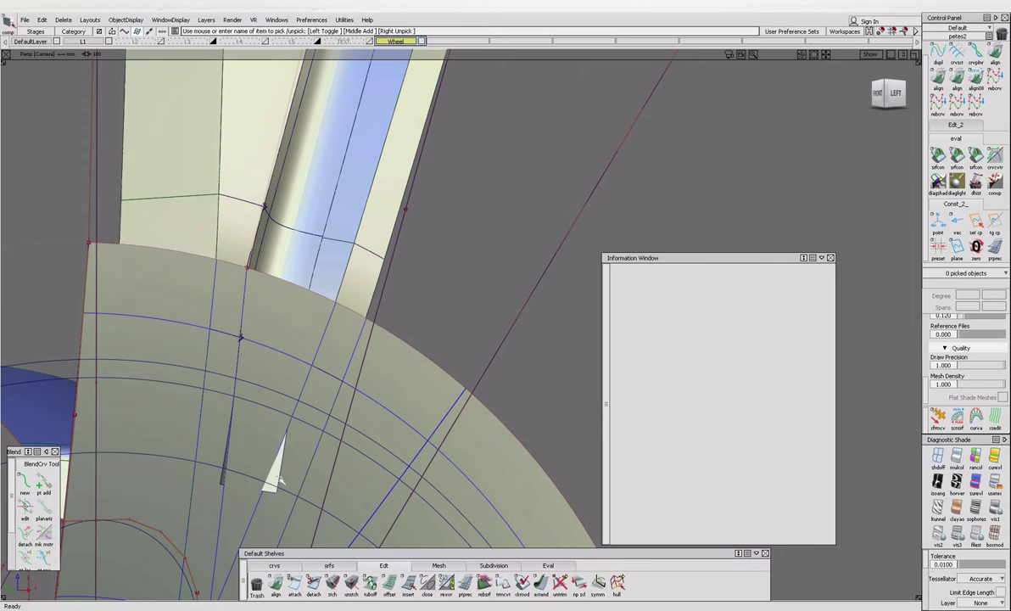
left_click_drag(204, 473, 289, 508)
left_click_drag(289, 508, 372, 442, "alt+shift")
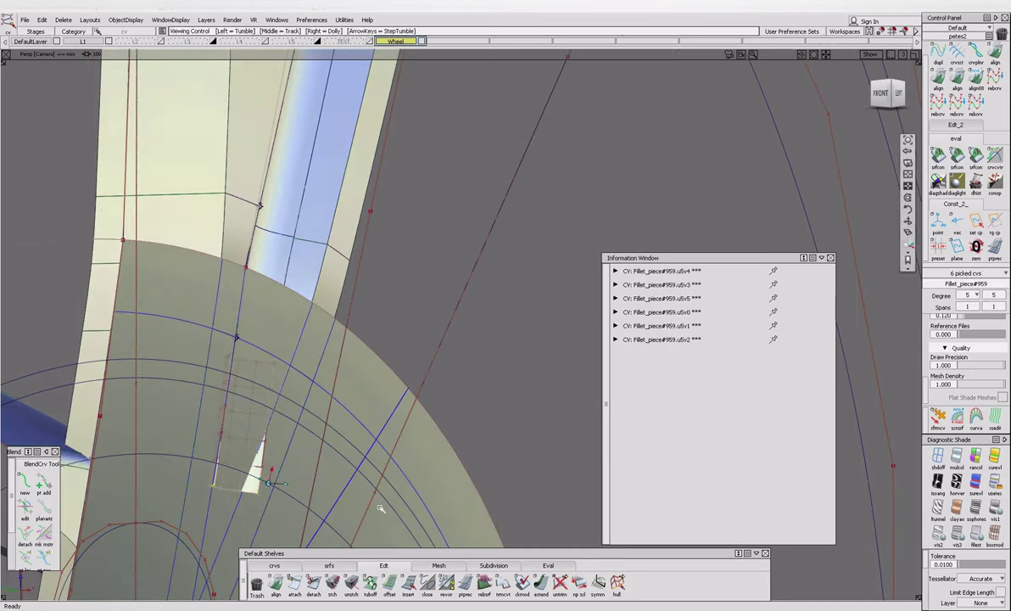
mouse_move(506, 428)
left_mouse_down()
mouse_move(508, 440)
mouse_move(136, 444)
mouse_move(284, 492)
left_mouse_up()
Compare the extended fillet's intersection with the spoke face against the wheel drawing in the unshaded orthographic left view.
key("ctrl+i")
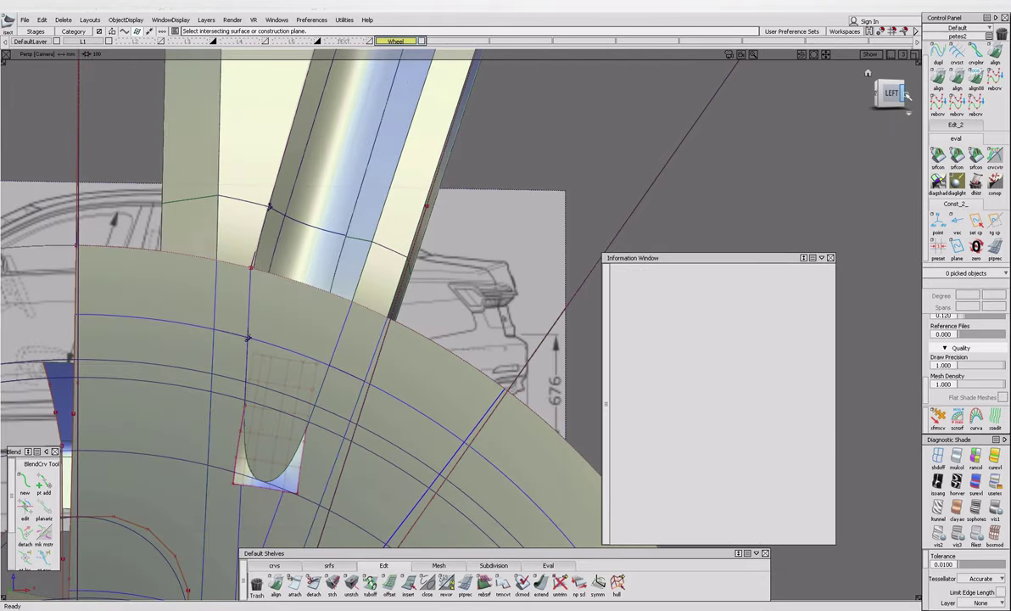
left_click(904, 95)
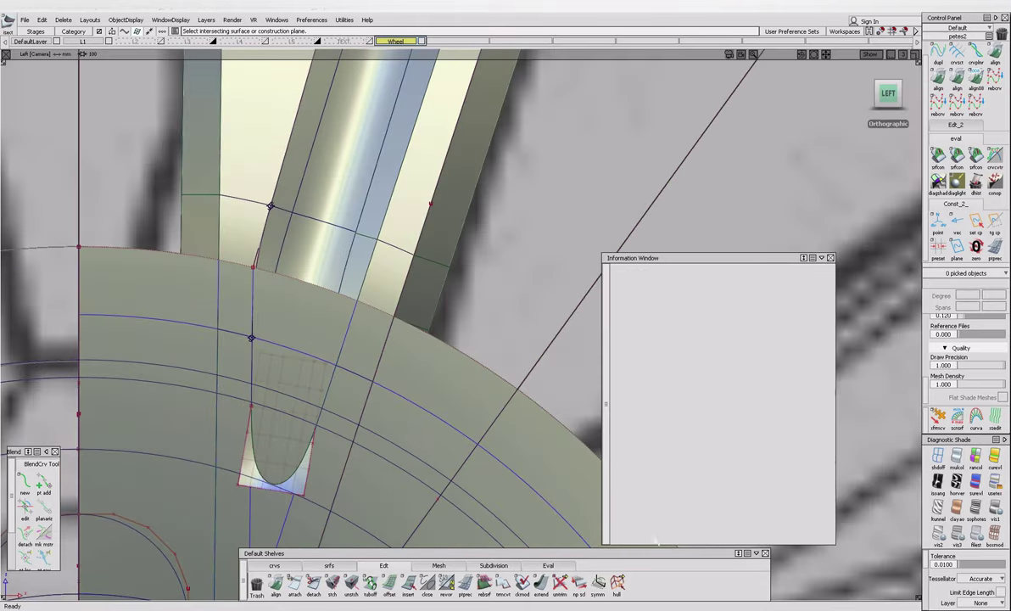
left_click(938, 457)
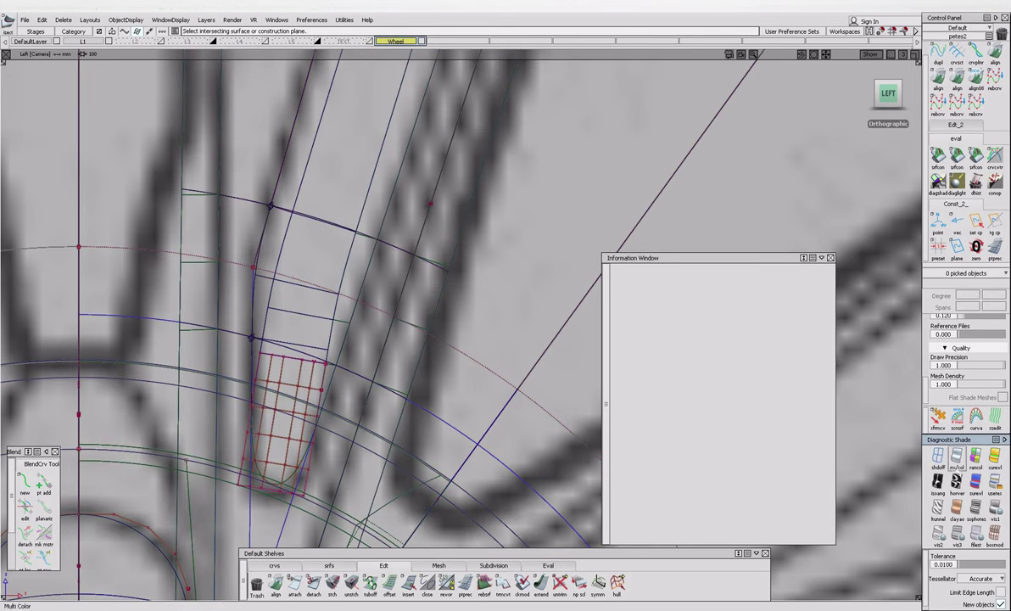
key("ctrl+z")
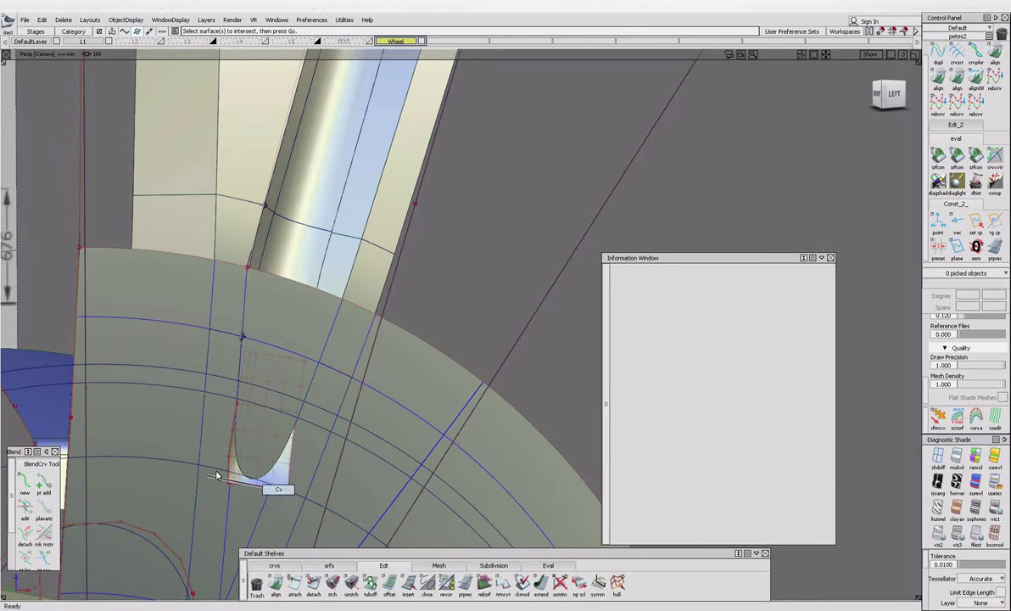
Readjust the hub-end CV row of the long pocket's fillet and intersect it with the spoke face again.
key("ctrl+z")
key("ctrl+z")
key("ctrl+z")
middle_click_drag(539, 374, 536, 375)
key("ctrl+z")
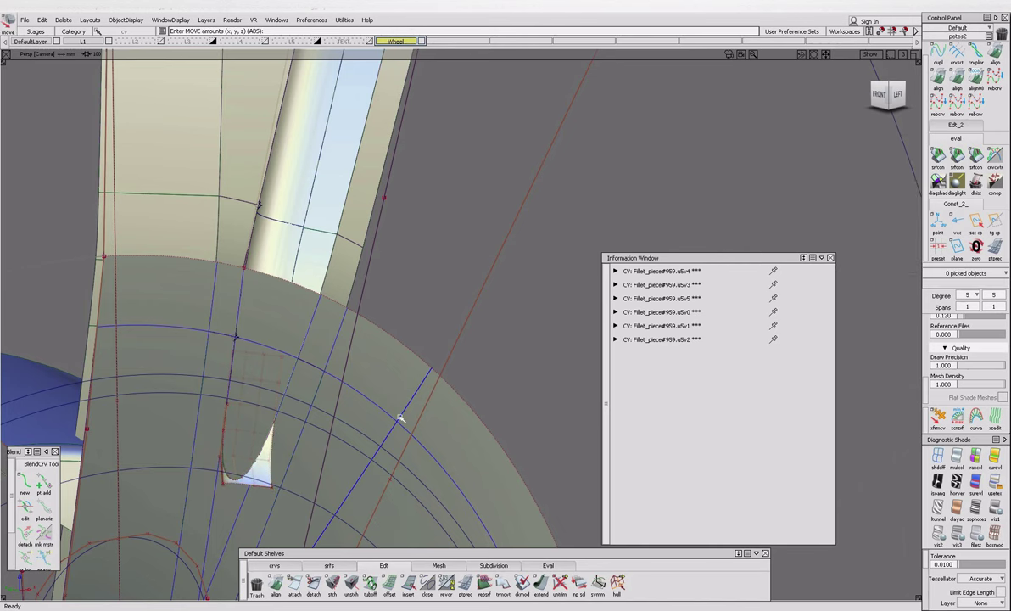
key("ctrl+z")
left_click_drag(335, 416, 265, 442, "alt+shift")
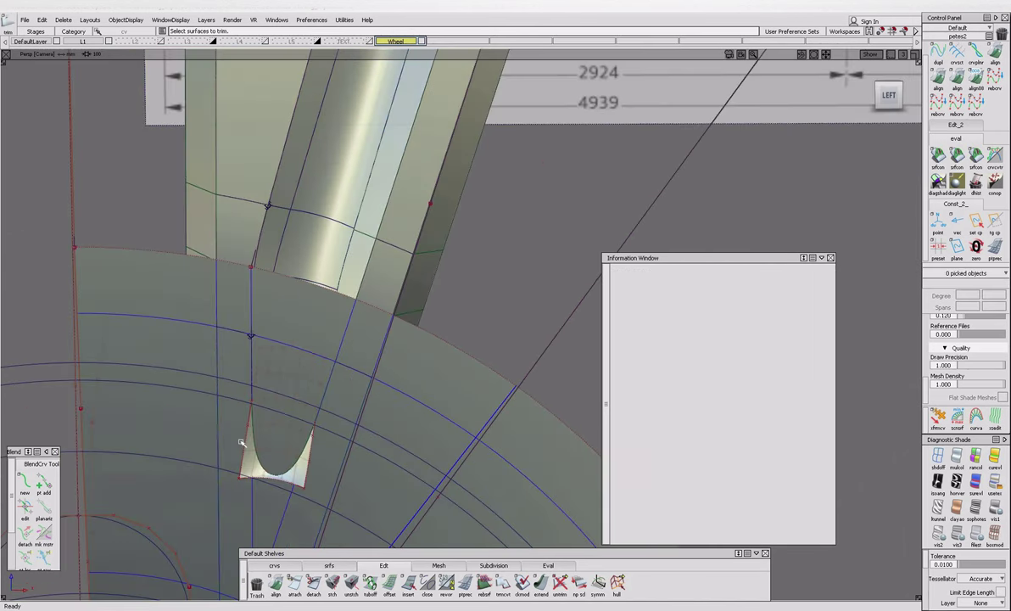
Draw edit-point curves at both corners of the fillet's U-shaped intersection and project them onto the spoke face to close its trim boundary.
scroll(319, 475, "up", 3)
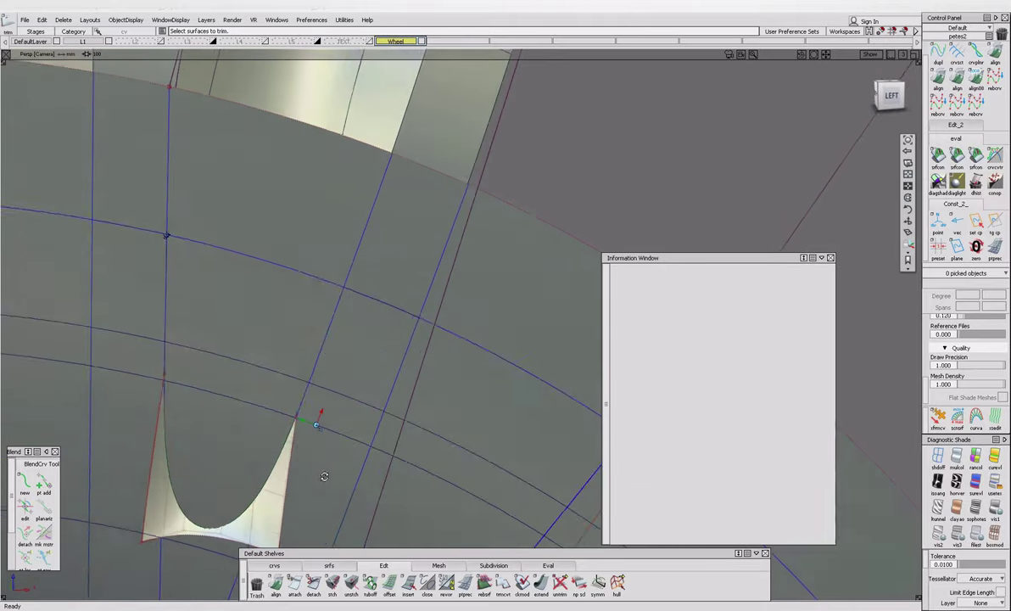
scroll(318, 475, "down", 2)
left_click_drag(209, 461, 192, 413, "alt+shift")
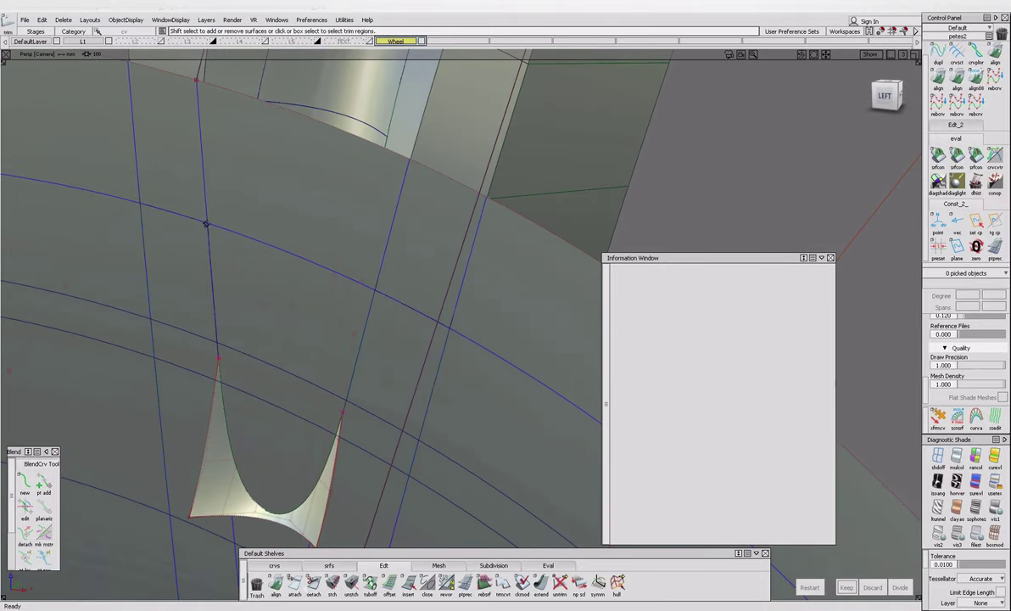
left_click(274, 565)
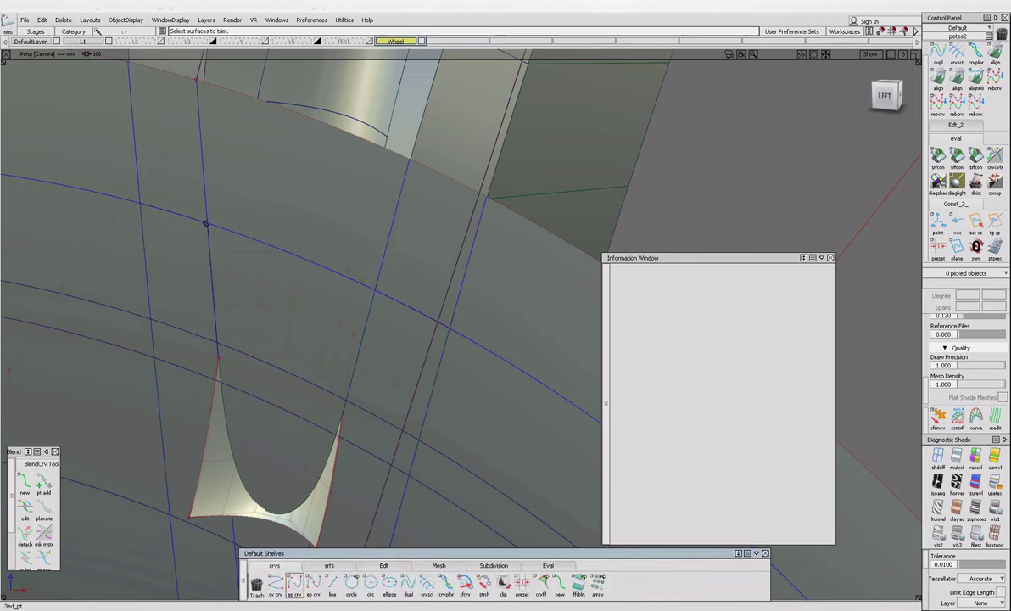
left_click(218, 356)
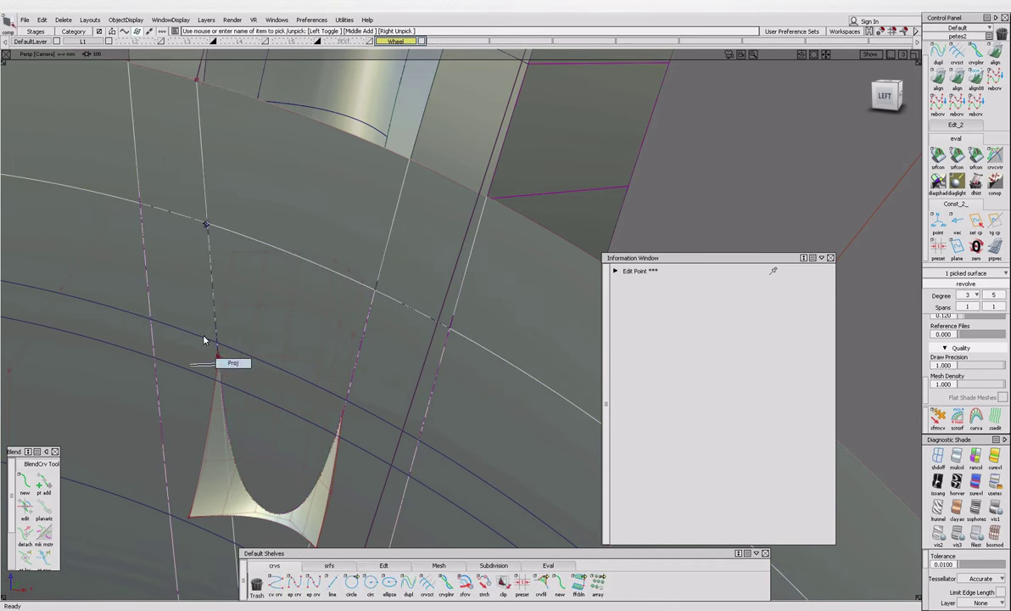
key("Escape")
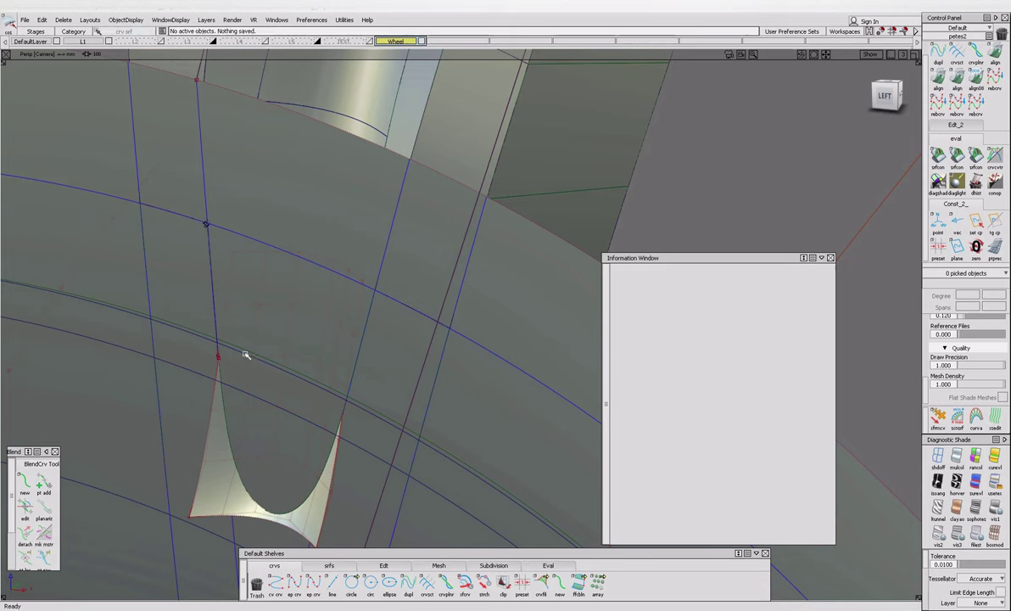
left_click_drag(240, 384, 228, 388, "alt+shift")
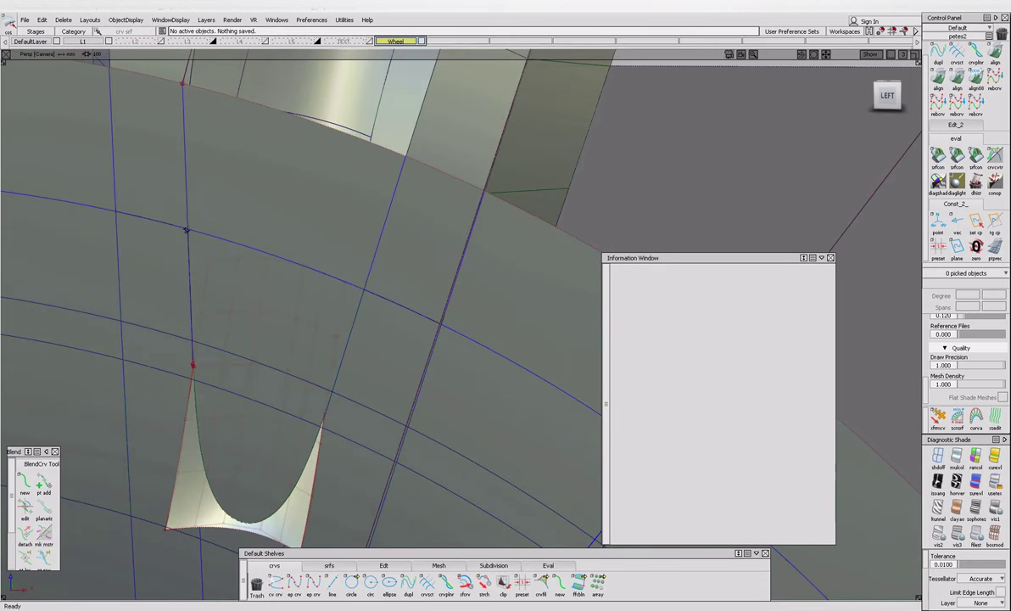
left_click(320, 413)
key("Escape")
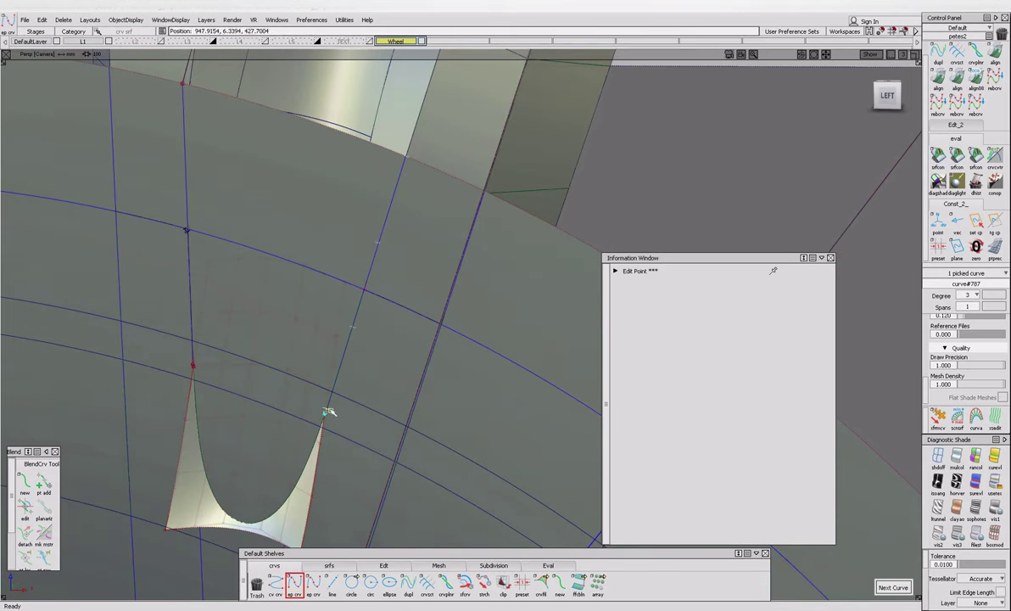
Trim the revolved spoke face, keeping the spoke regions around the long pocket's rounded hub end, and view the shaded result.
left_click(363, 424)
left_click_drag(363, 424, 385, 415, "alt+shift")
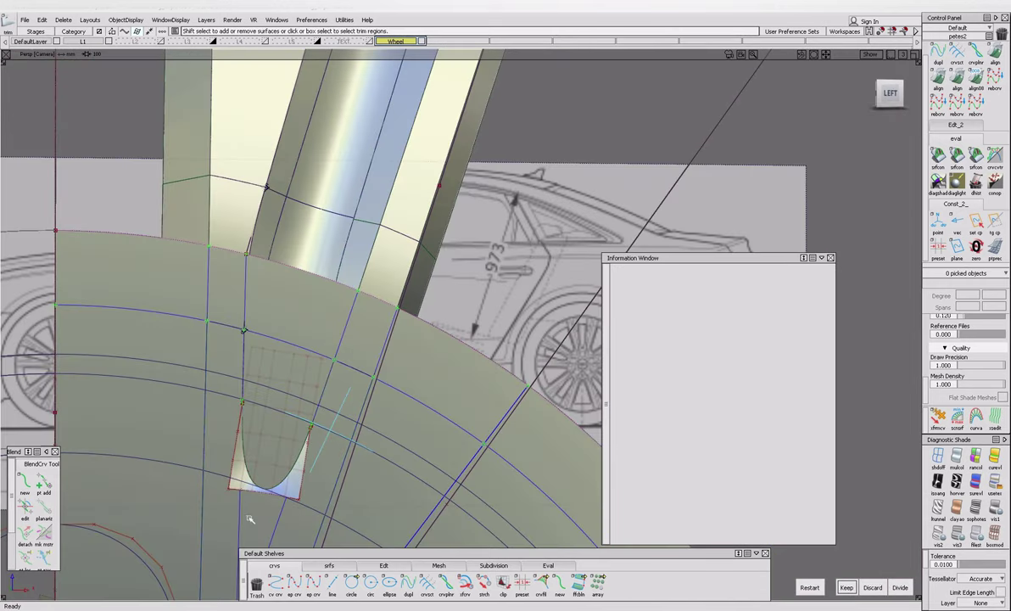
middle_click_drag(384, 415, 247, 379, "alt+shift")
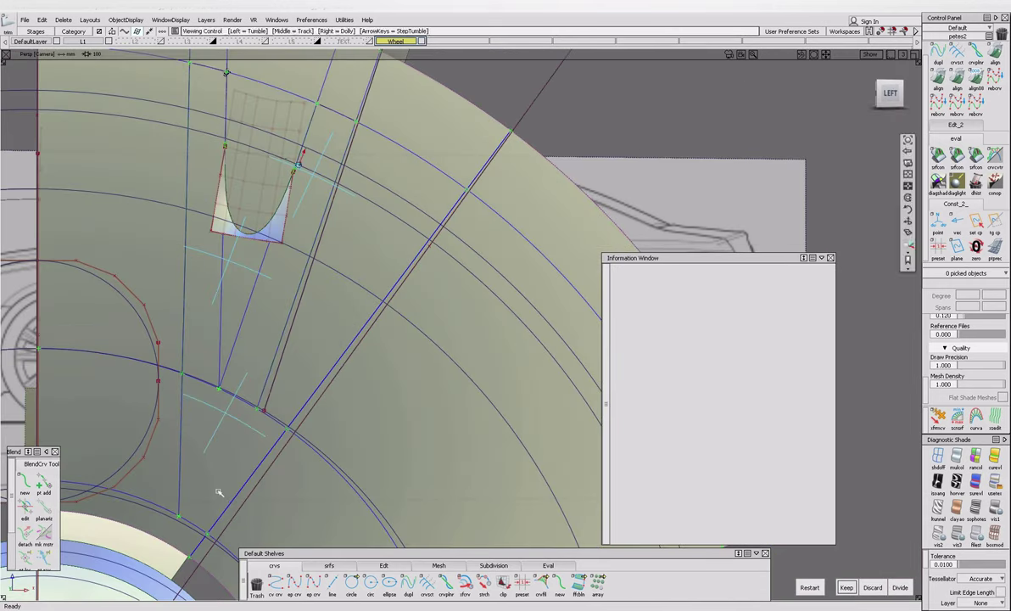
left_click_drag(220, 491, 288, 395, "alt+shift")
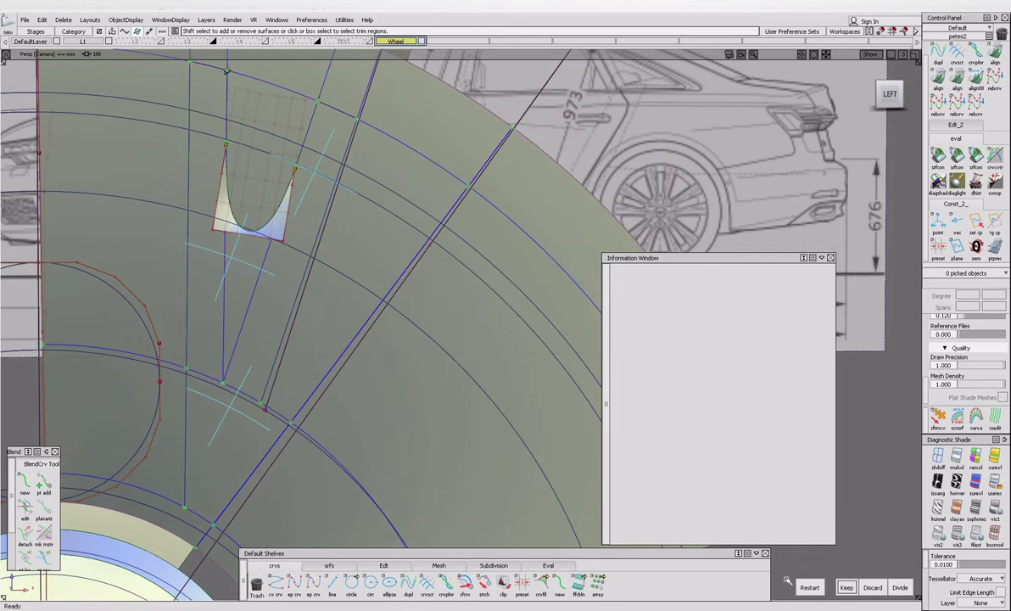
left_click(846, 587)
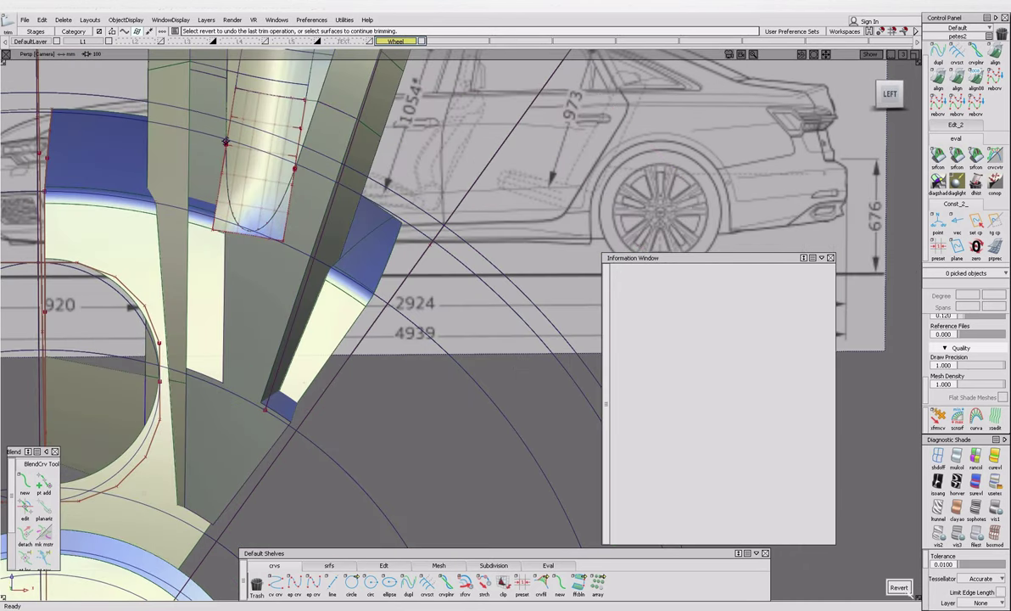
left_click(330, 340)
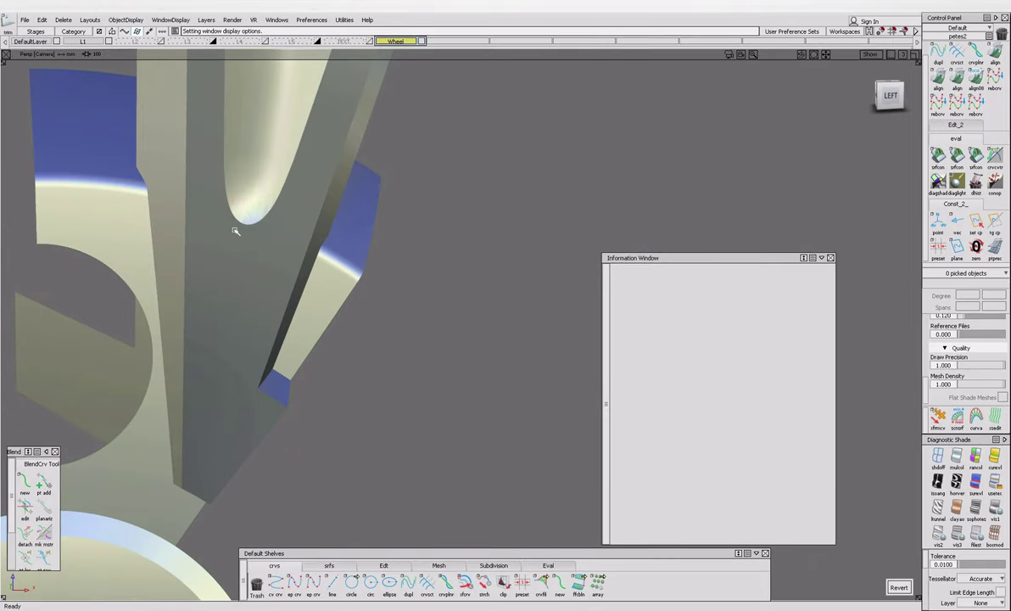
Shorten the short pocket fillet's hub-side extension by about 16 mm so it ends just past the pocket wall edges.
left_click_drag(236, 231, 327, 348, "alt+shift")
right_click_drag(326, 347, 373, 441, "alt+shift")
left_click(329, 565)
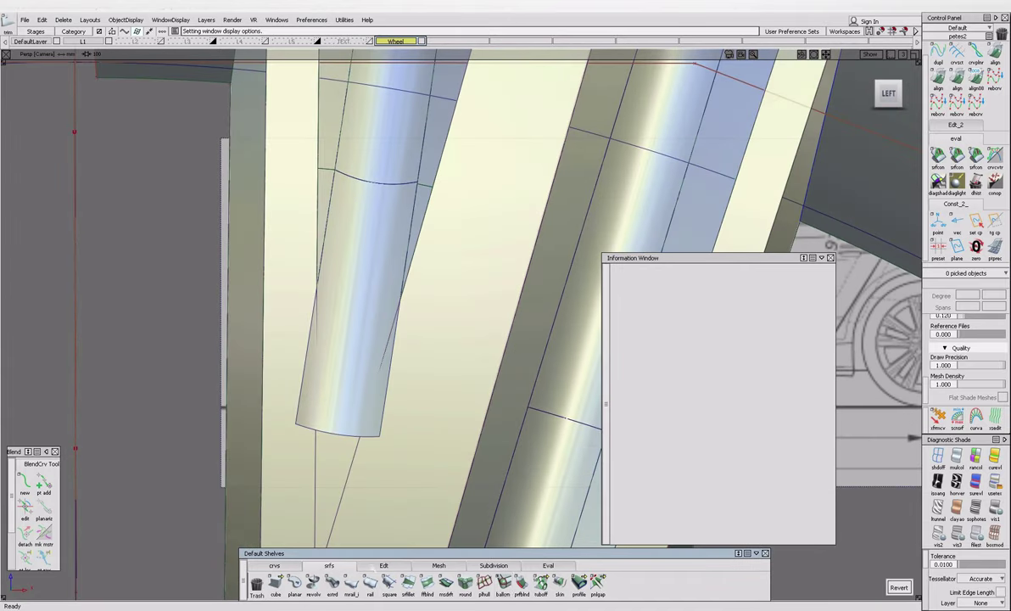
left_click(384, 565)
left_click(373, 428)
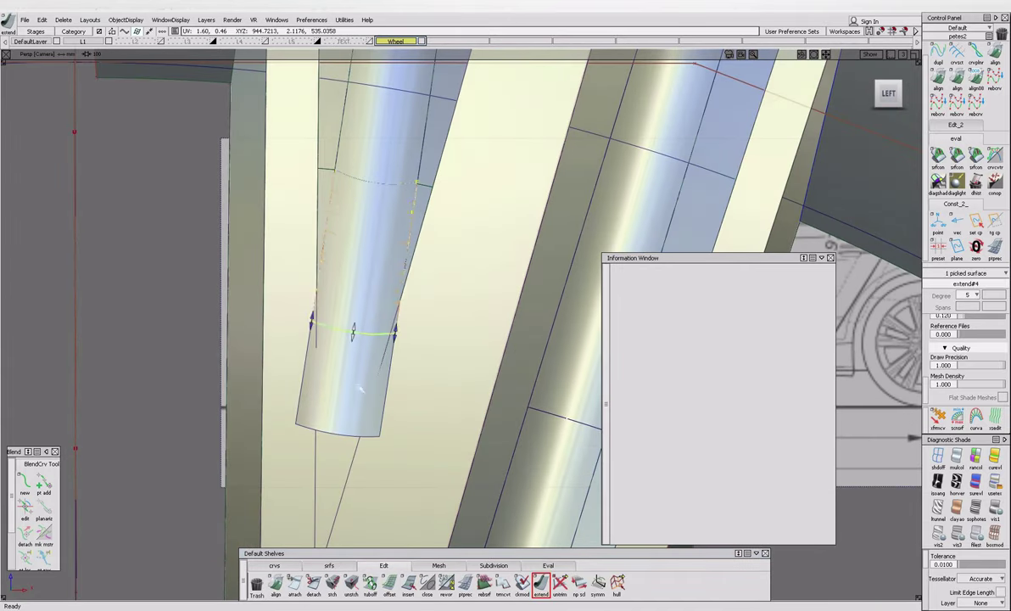
key("ctrl+z")
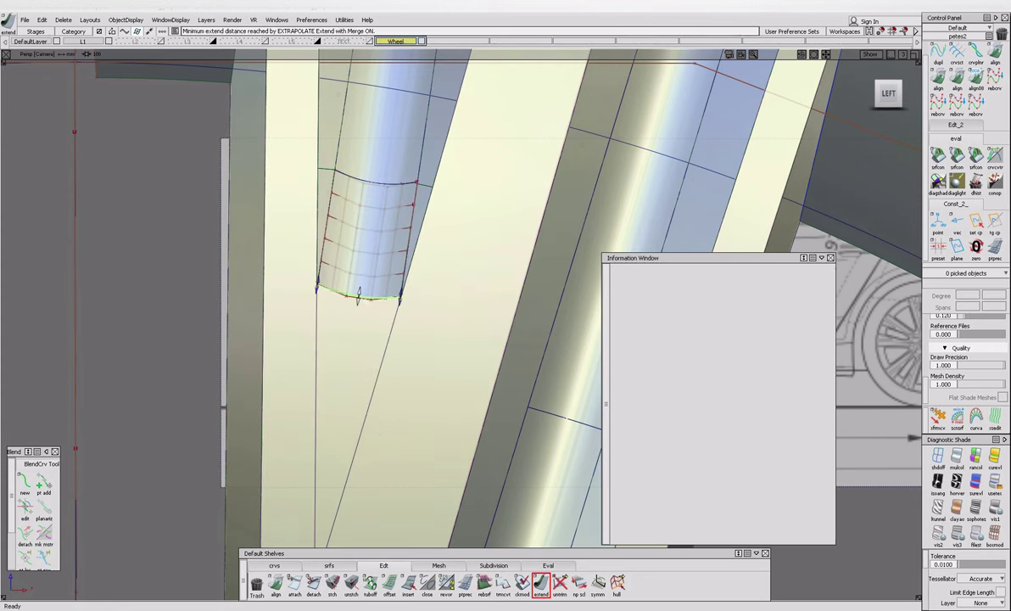
left_click_drag(358, 295, 356, 307)
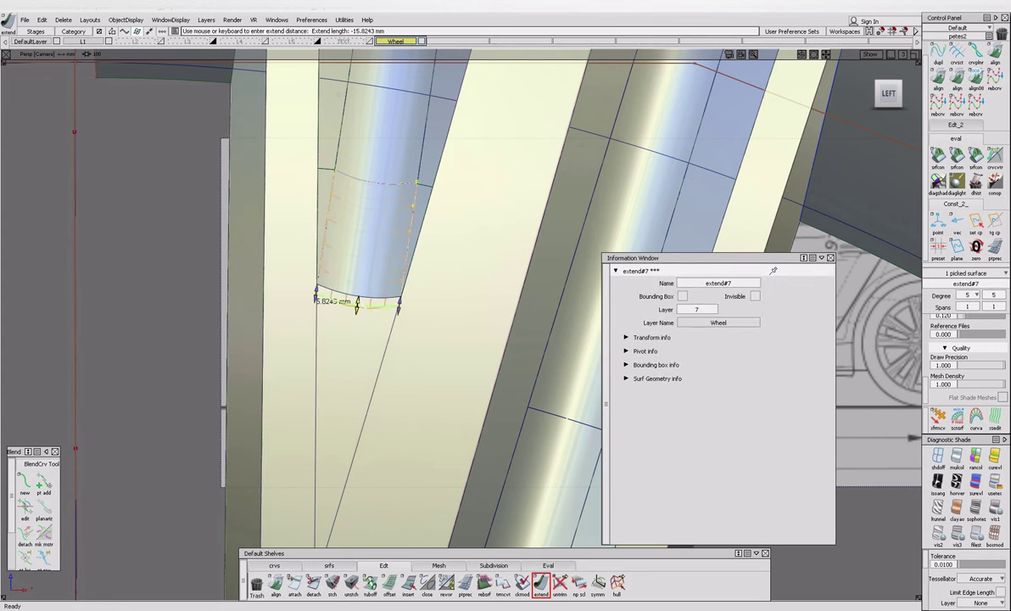
left_click(357, 303)
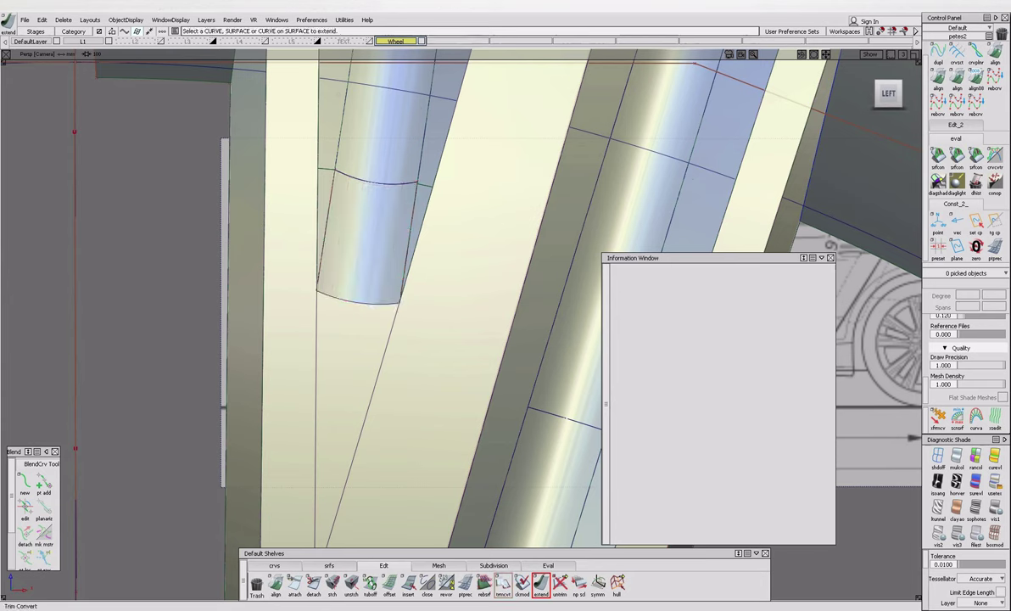
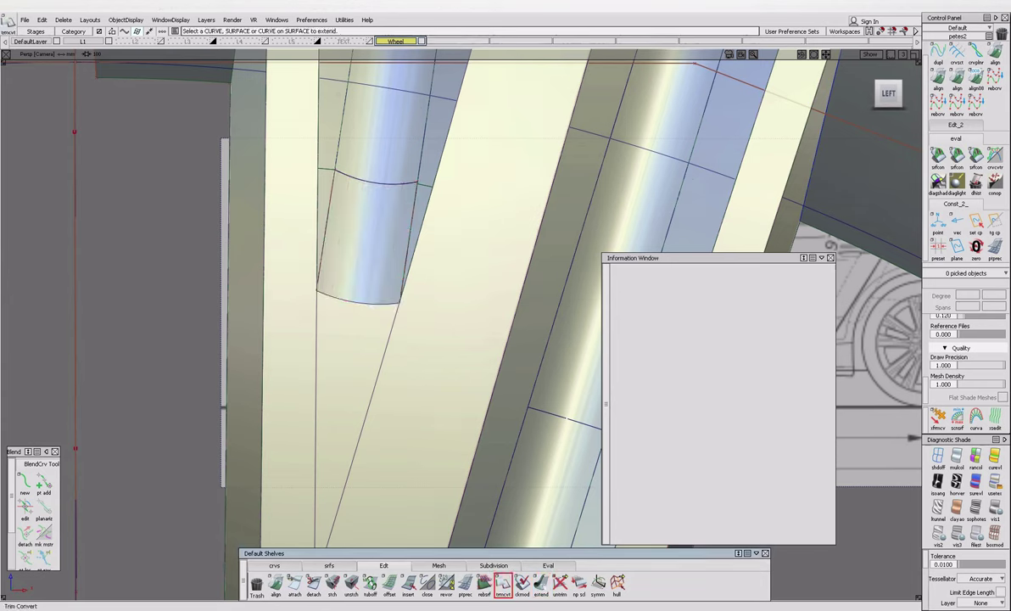
Extend the short pocket fillet's hub-side edge with a separate surface using the Extrapolate type.
double_click(503, 584)
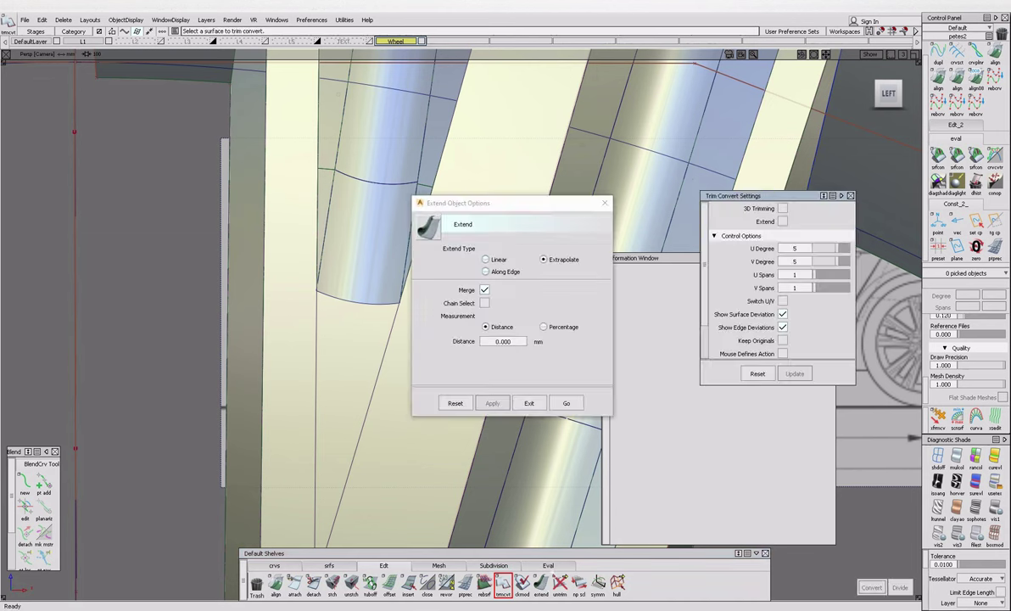
left_click(602, 201)
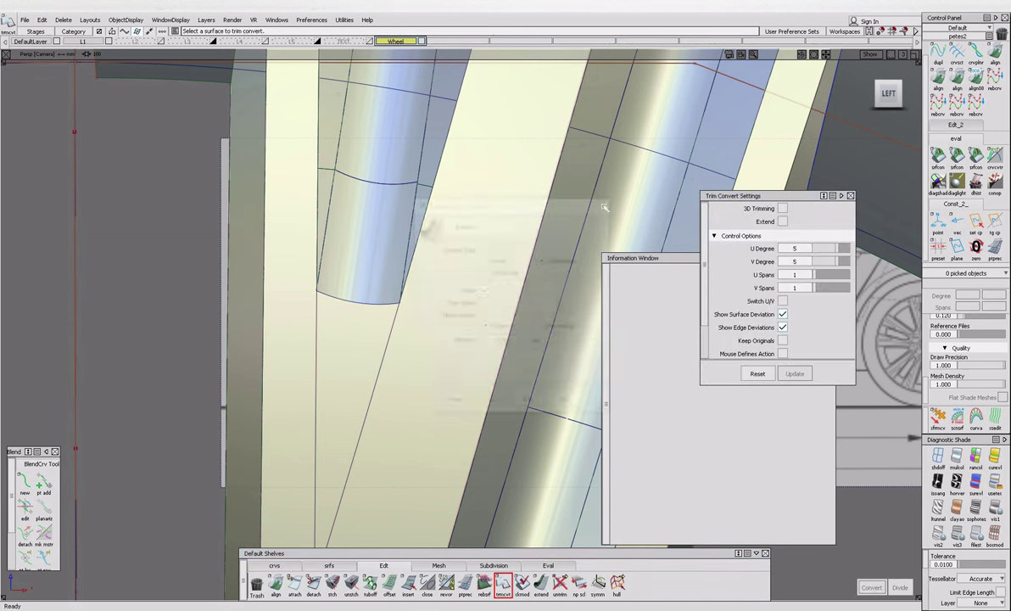
double_click(541, 582)
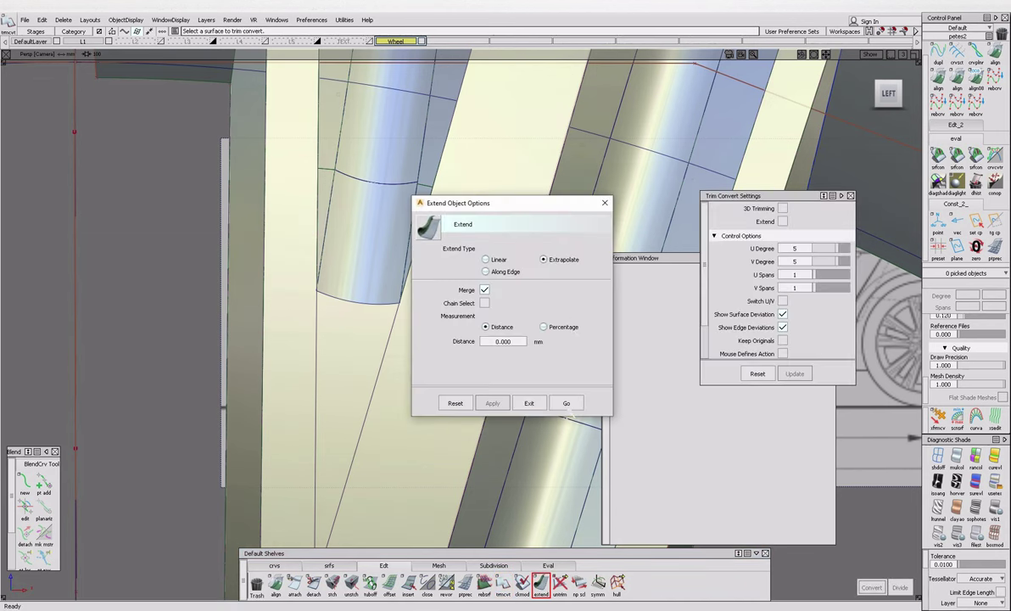
left_click(566, 402)
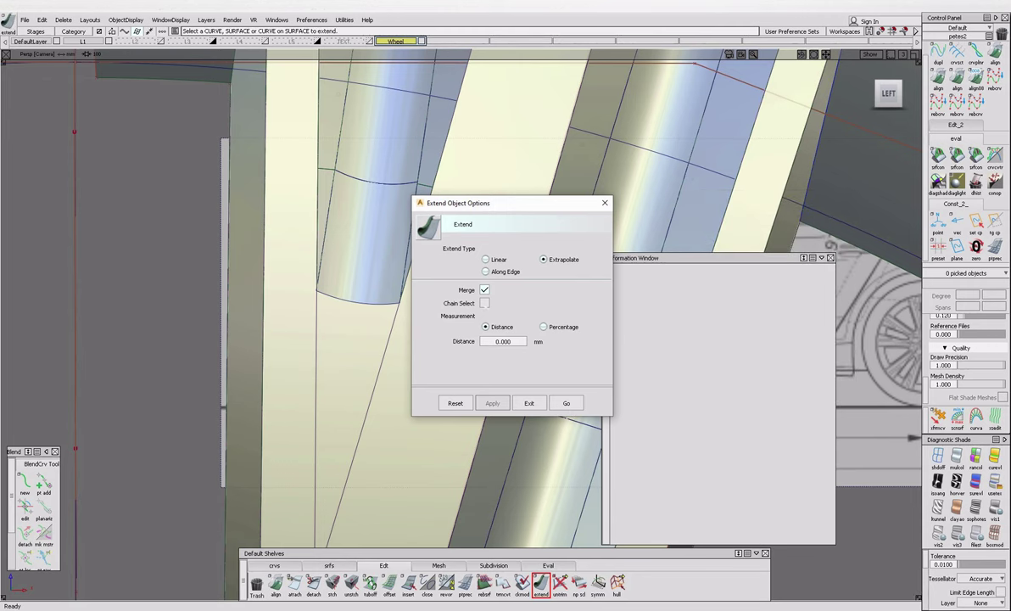
left_click(529, 403)
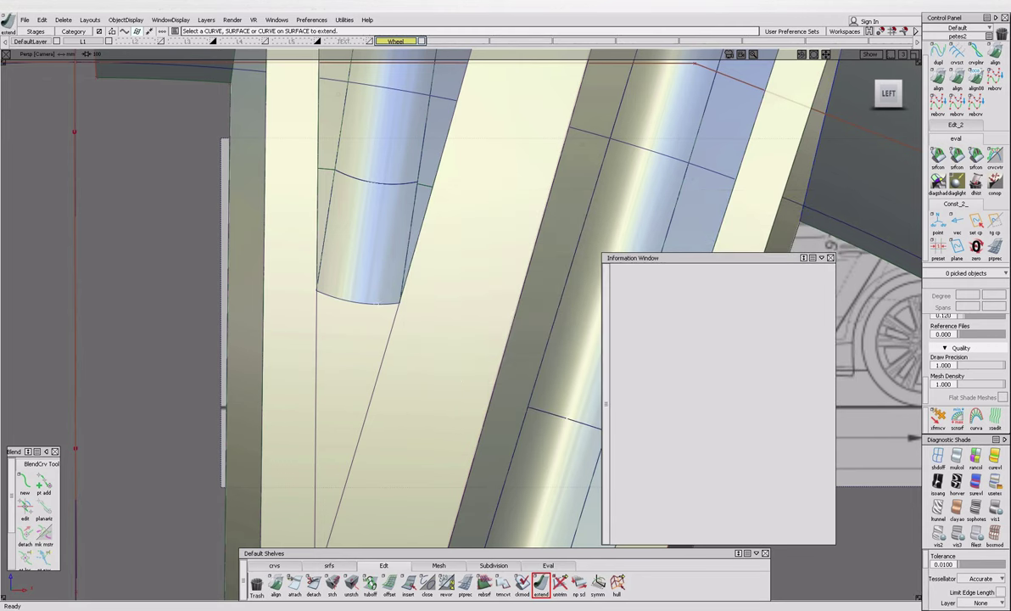
left_click_drag(357, 302, 369, 277)
left_click_drag(420, 392, 363, 277, "alt+shift")
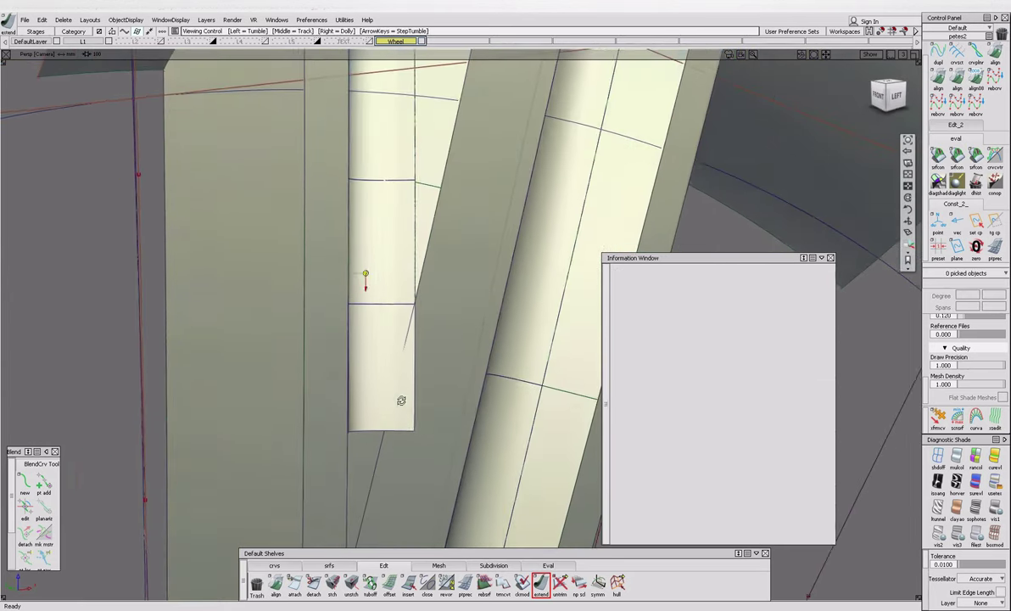
left_click(408, 418)
right_click_drag(408, 418, 416, 195, "alt+shift")
left_click(368, 270)
Untrim the revolved spoke face and set the degree of the short pocket fillet's extension surface to 3 along its length.
left_click_drag(299, 223, 489, 432)
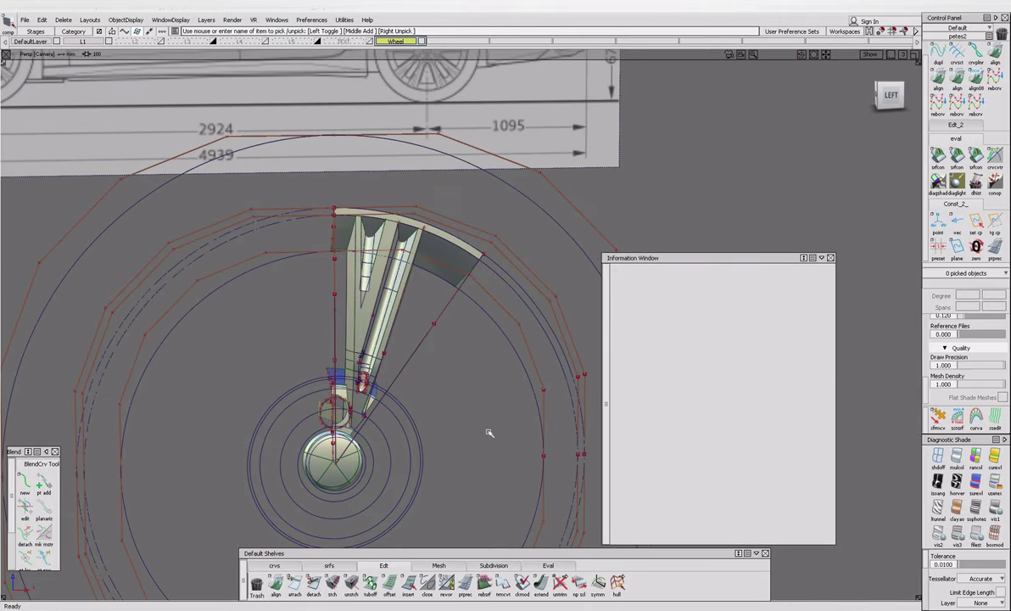
left_click_drag(315, 226, 490, 467)
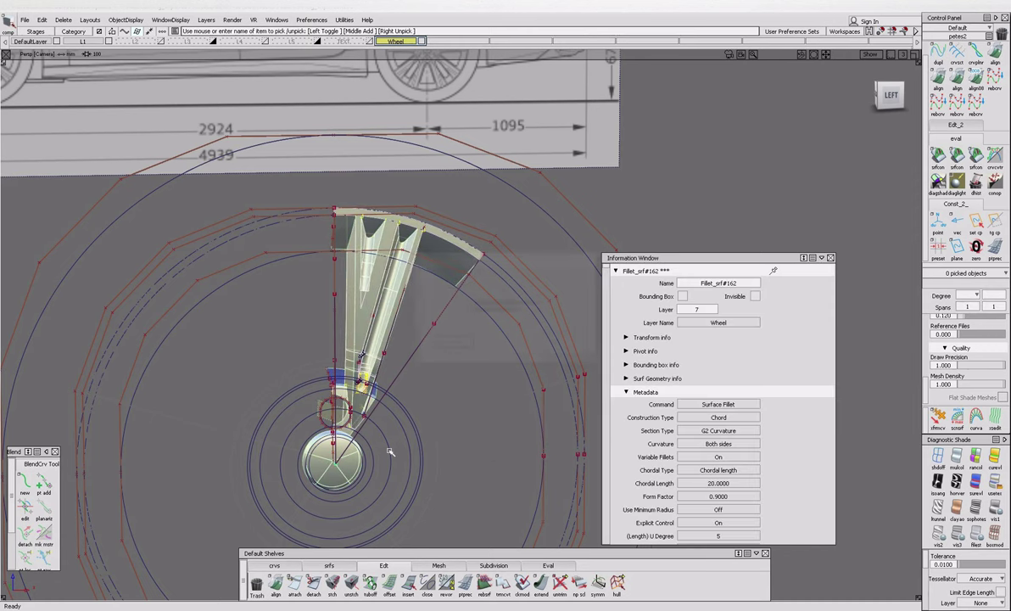
left_click(363, 355)
scroll(403, 325, "up", 5)
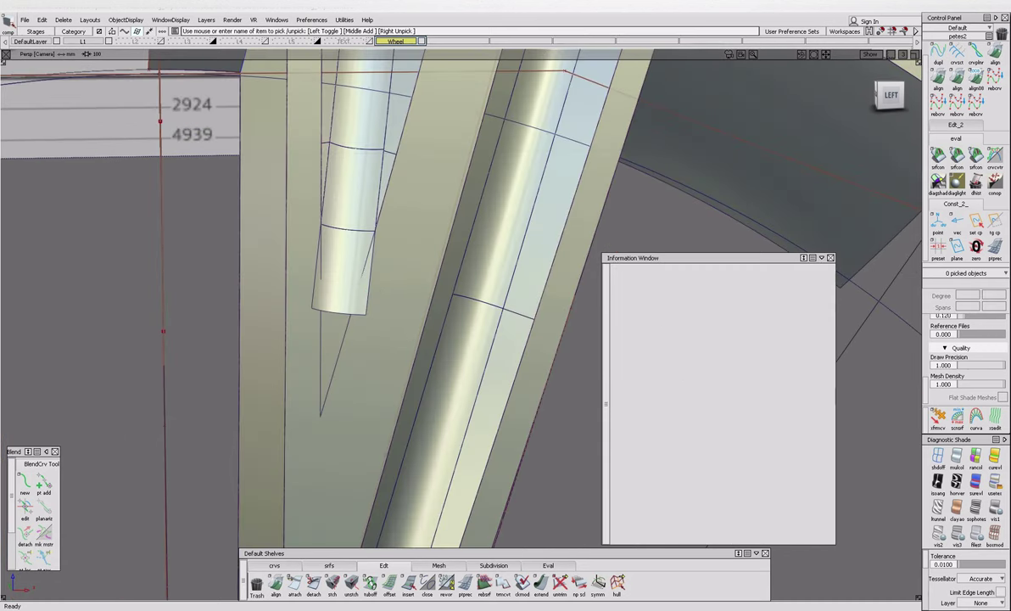
left_click(170, 19)
mouse_move(199, 83)
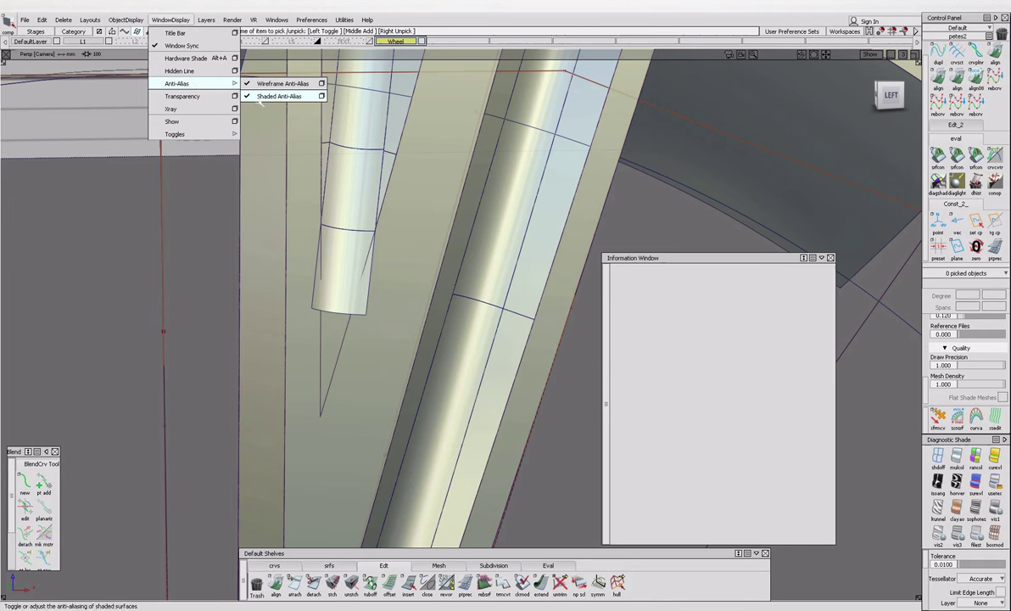
left_click(261, 97)
left_click(371, 392)
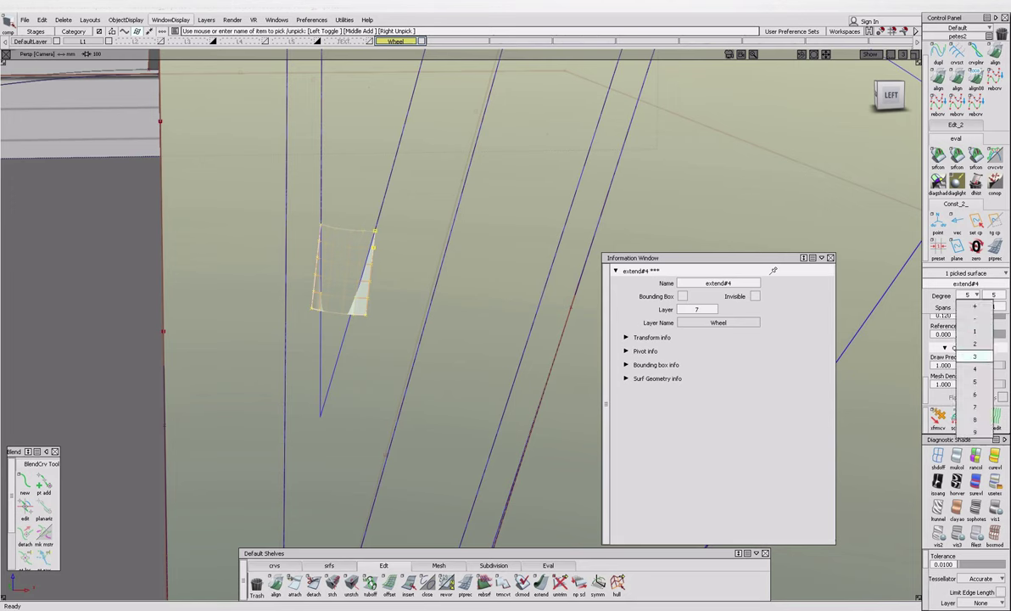
left_click(297, 319)
Move the hub-end CV row of the short pocket's extension surface and intersect the surface with the revolved spoke face.
left_click_drag(288, 301, 357, 362)
key("m")
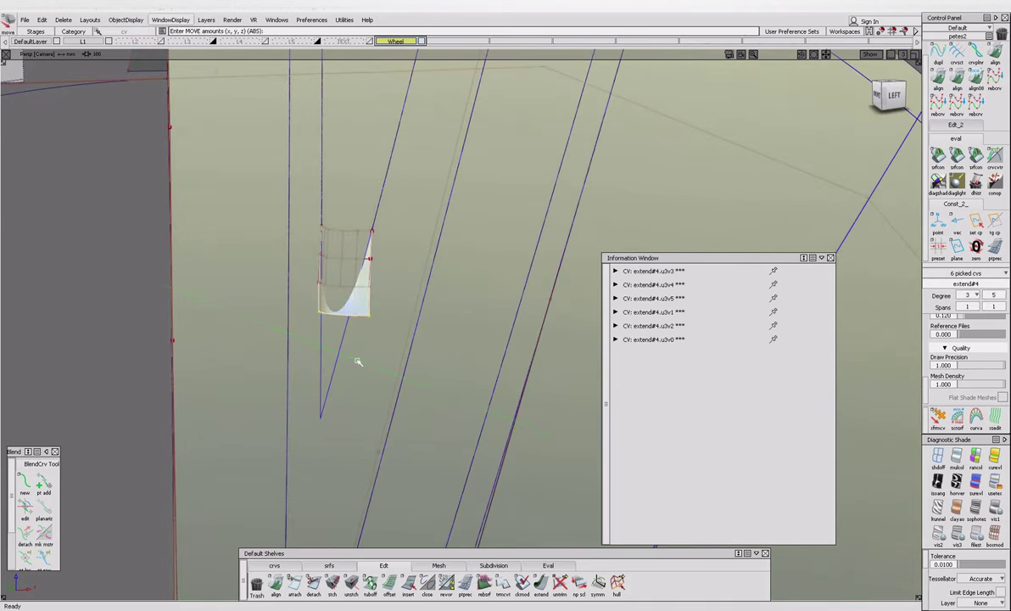
key("ctrl+i")
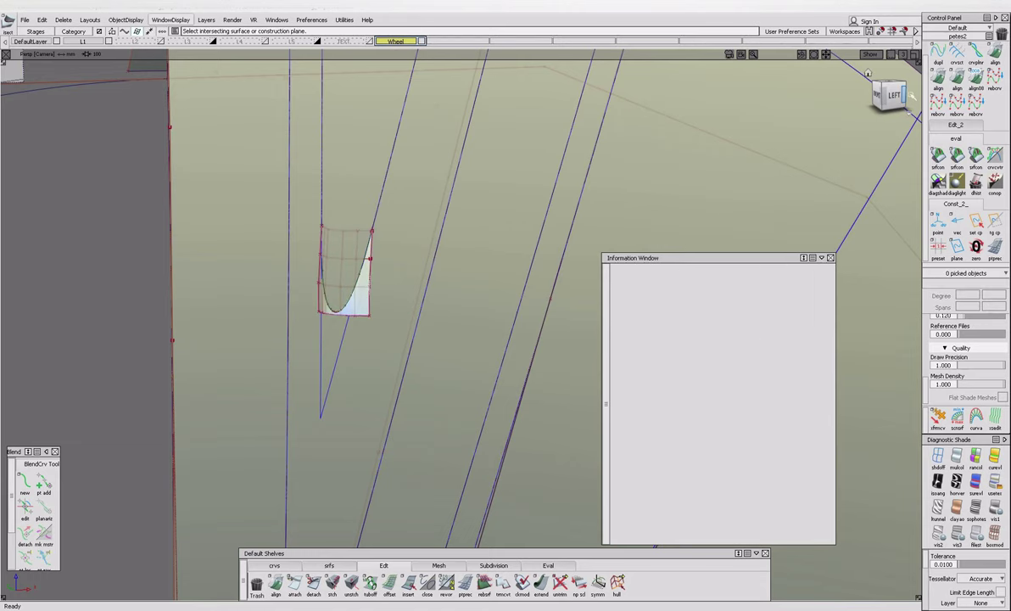
left_click(893, 95)
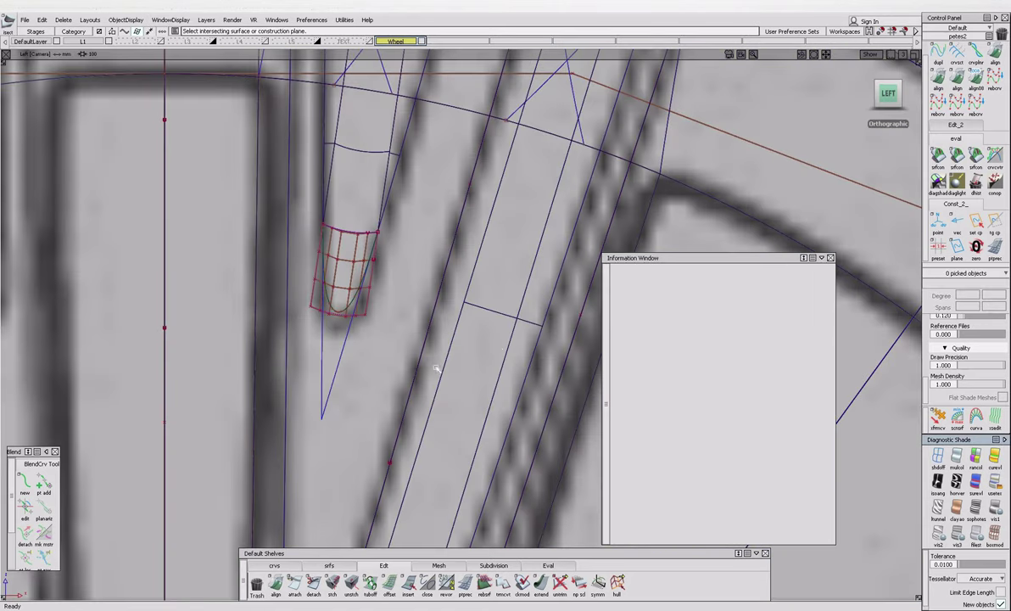
Undo the CV move and reposition the extension's hub-end CV row along Y to form a rounded, U-shaped pocket end.
left_click_drag(315, 310, 417, 349, "ctrl+shift")
key("Home")
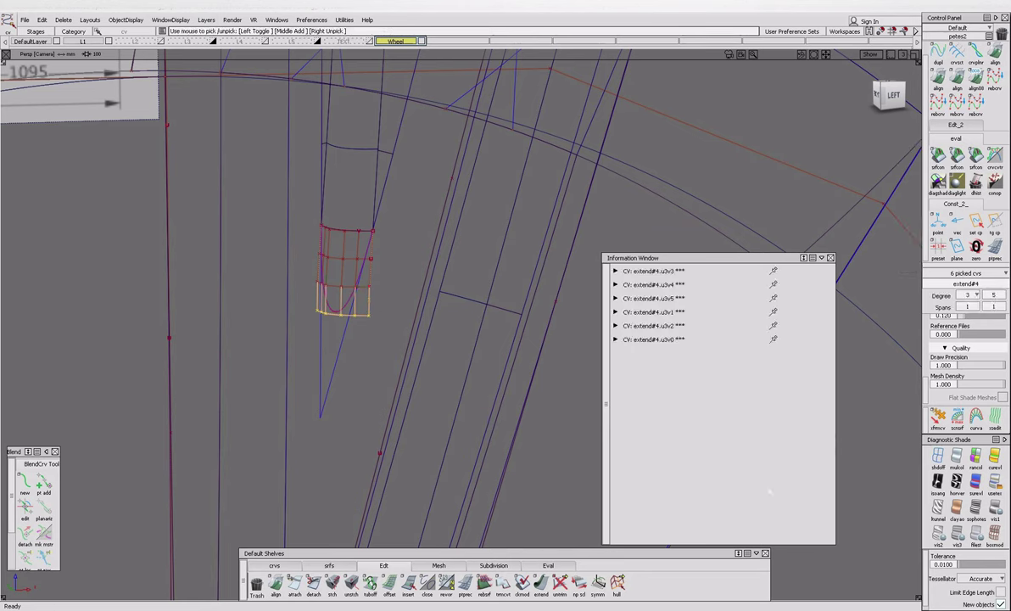
left_click(397, 290)
left_click_drag(286, 301, 389, 339)
key("ctrl+z")
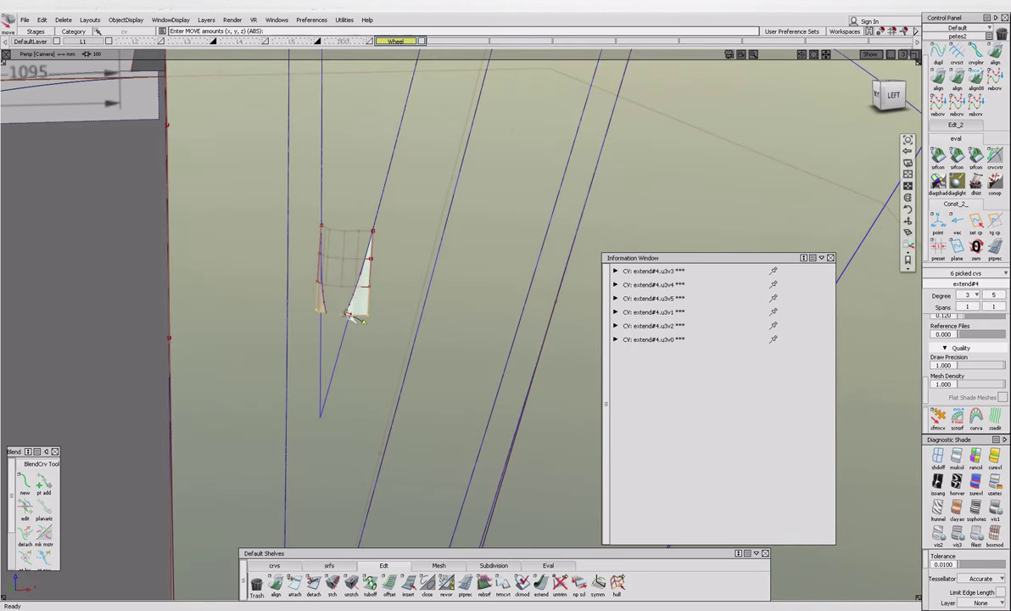
scroll(411, 366, "up", 5)
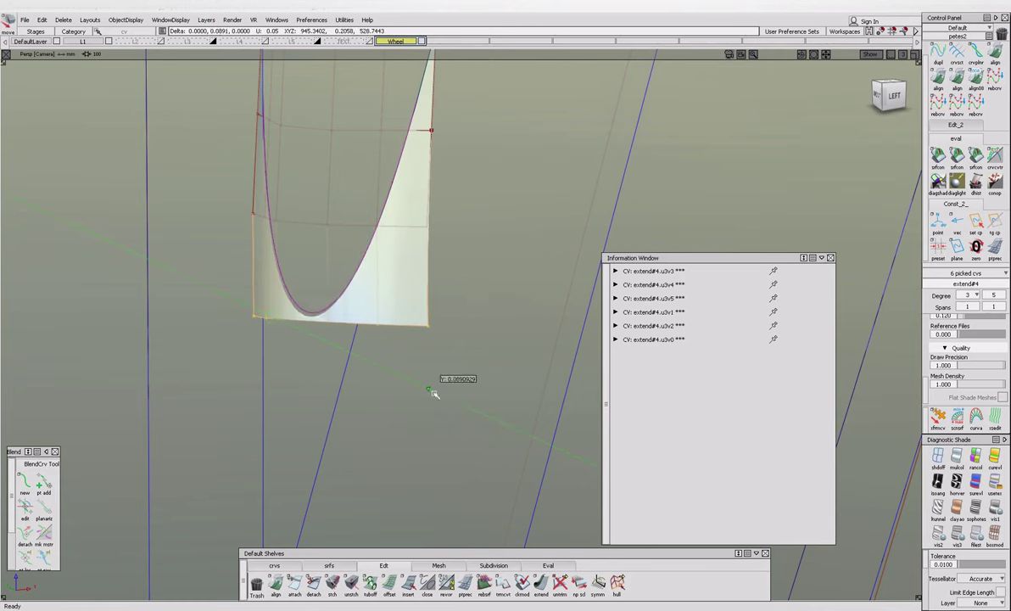
left_click_drag(431, 394, 471, 271)
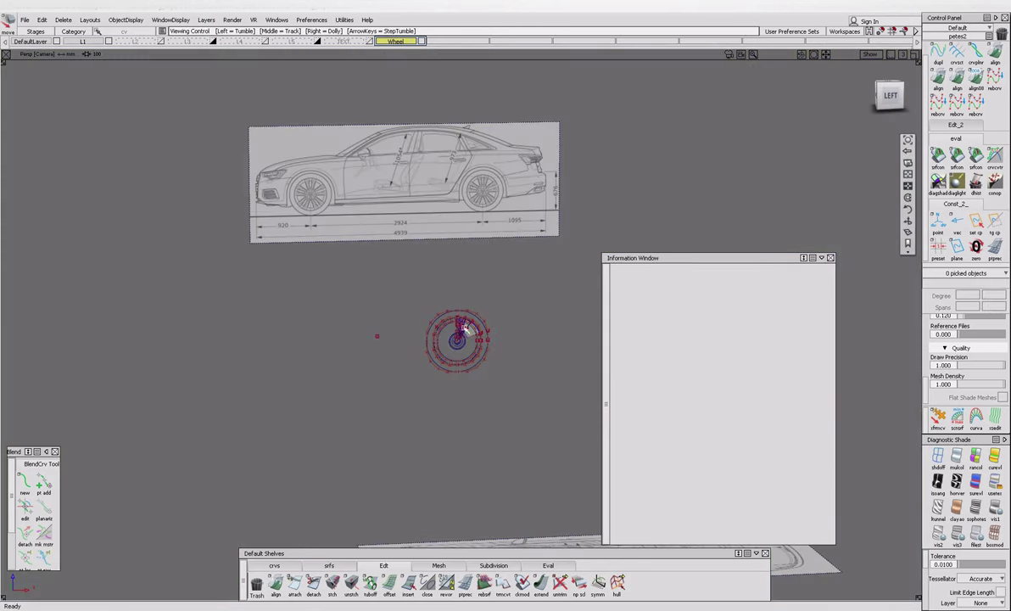
scroll(462, 326, "up", 10)
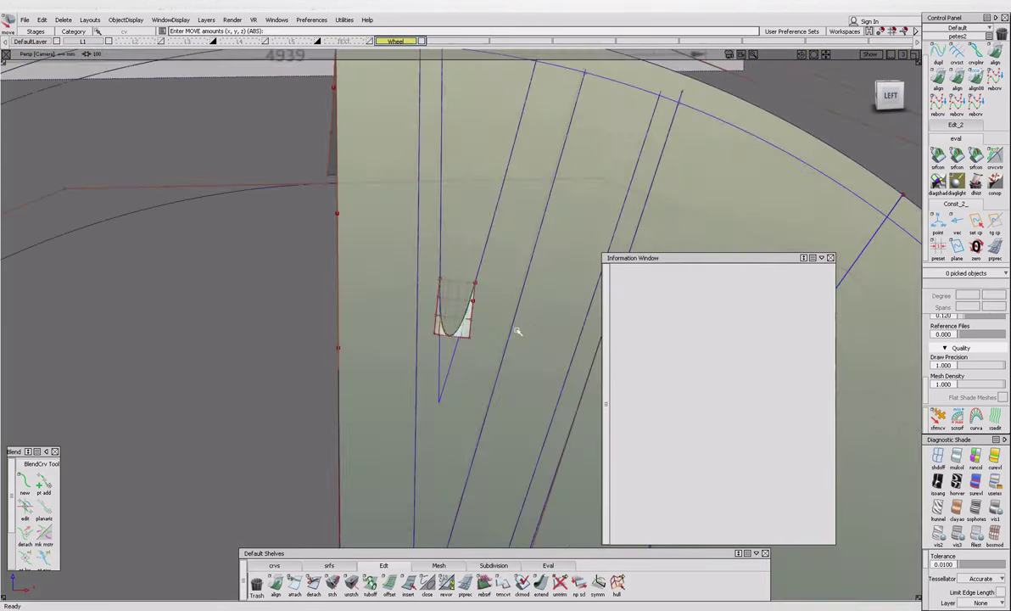
Trim the revolved spoke face, keeping the narrow spoke regions around the short and long pockets.
left_click(455, 365)
scroll(465, 348, "down", 5)
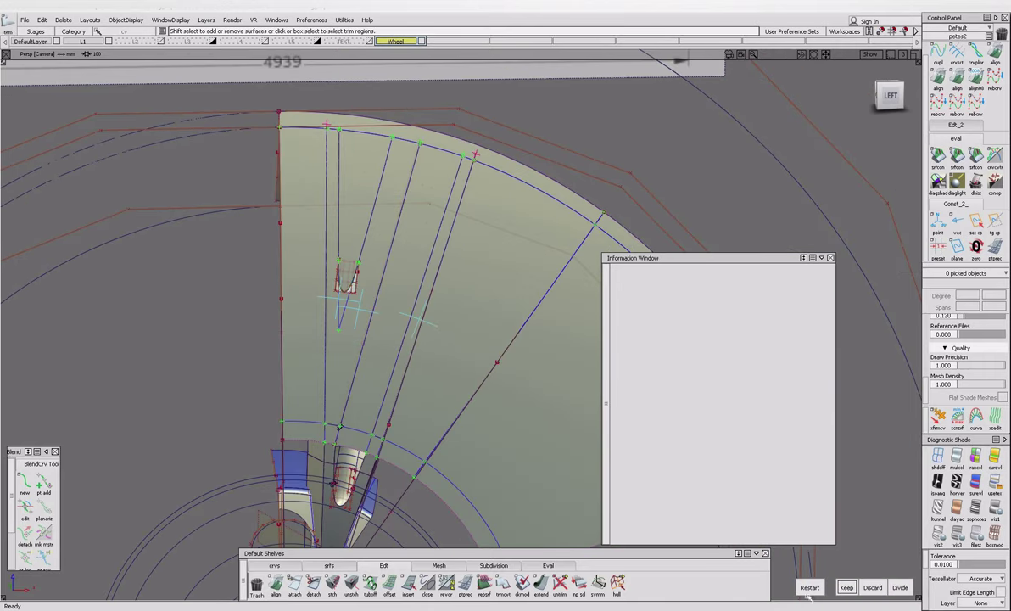
left_click(847, 587)
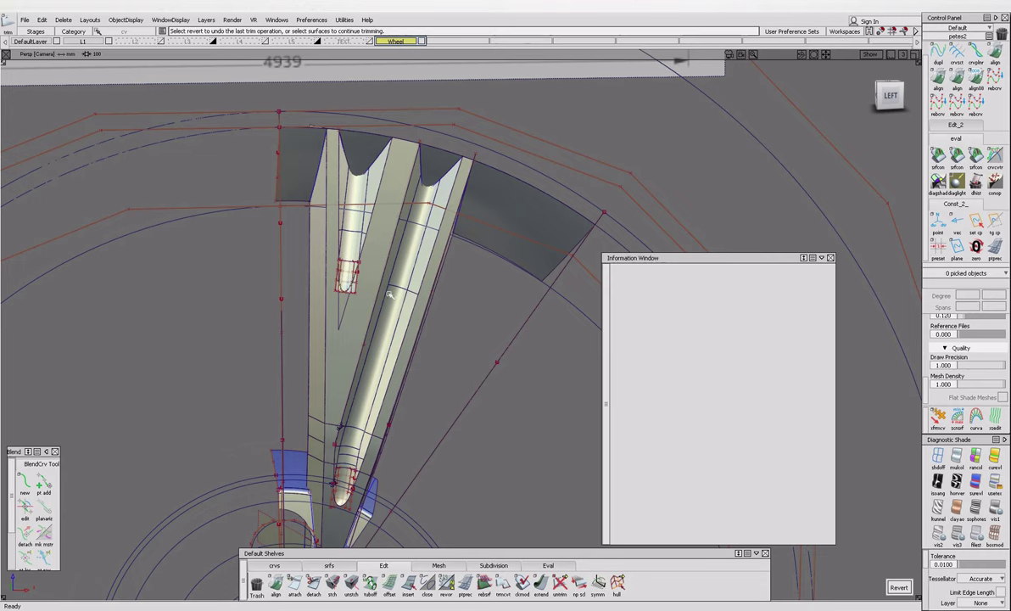
Untrim the revolved spoke face and trim it again, keeping the outer rim band together with the spoke regions around both pockets.
left_click_drag(390, 295, 424, 203, "alt+shift")
right_click_drag(420, 185, 429, 261, "alt+shift")
right_click_drag(463, 221, 373, 234, "alt+shift")
left_click(372, 233)
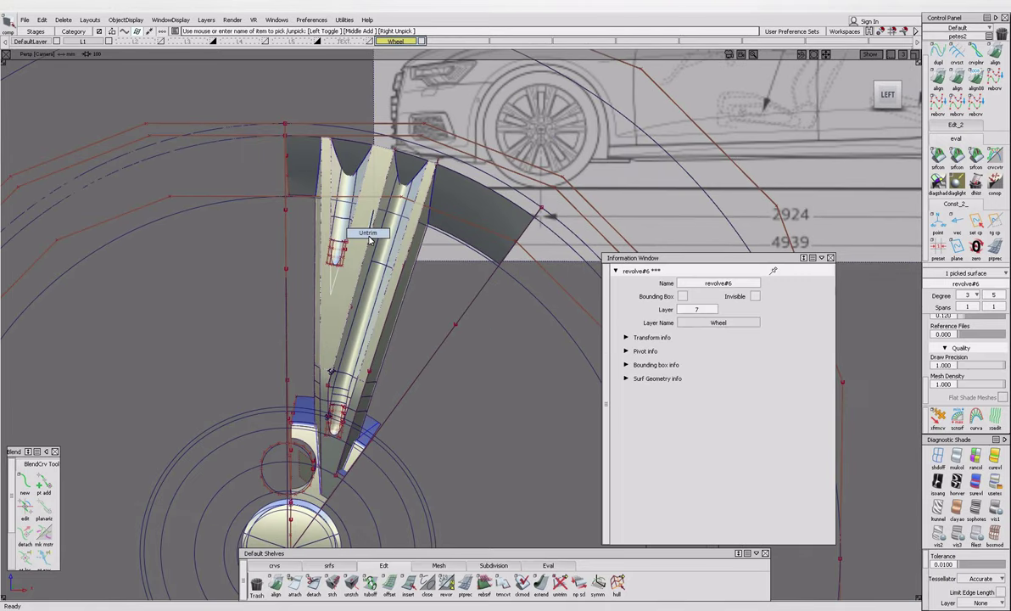
key("t")
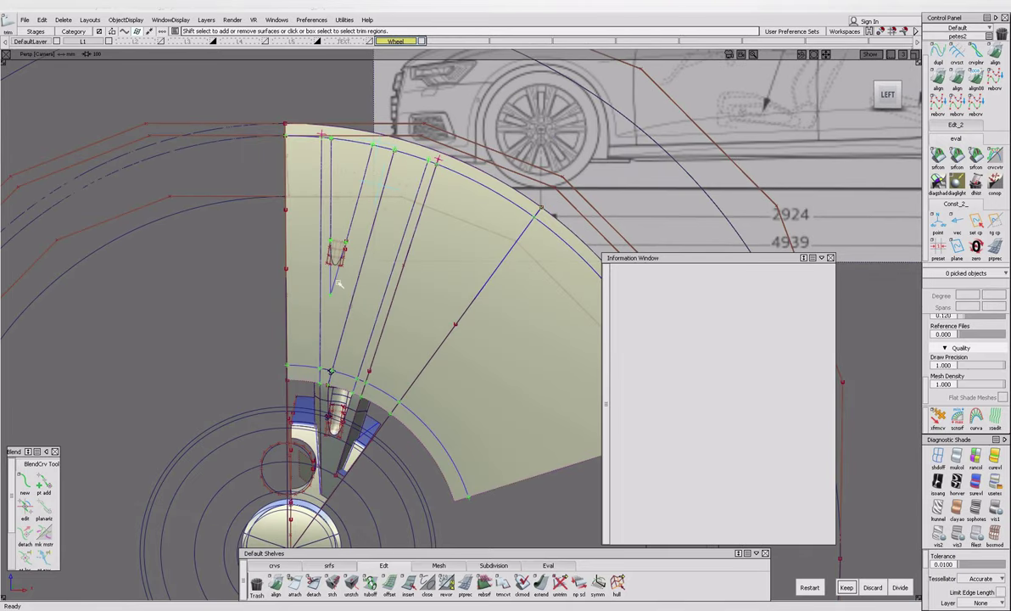
left_click(392, 314)
left_click_drag(392, 314, 388, 356, "alt+shift")
left_click(379, 346)
Set up a Surface Fillet between the spoke's side wall and the adjoining wall near the hub, with a chordal length of 3.
right_click_drag(380, 345, 305, 369, "alt+shift")
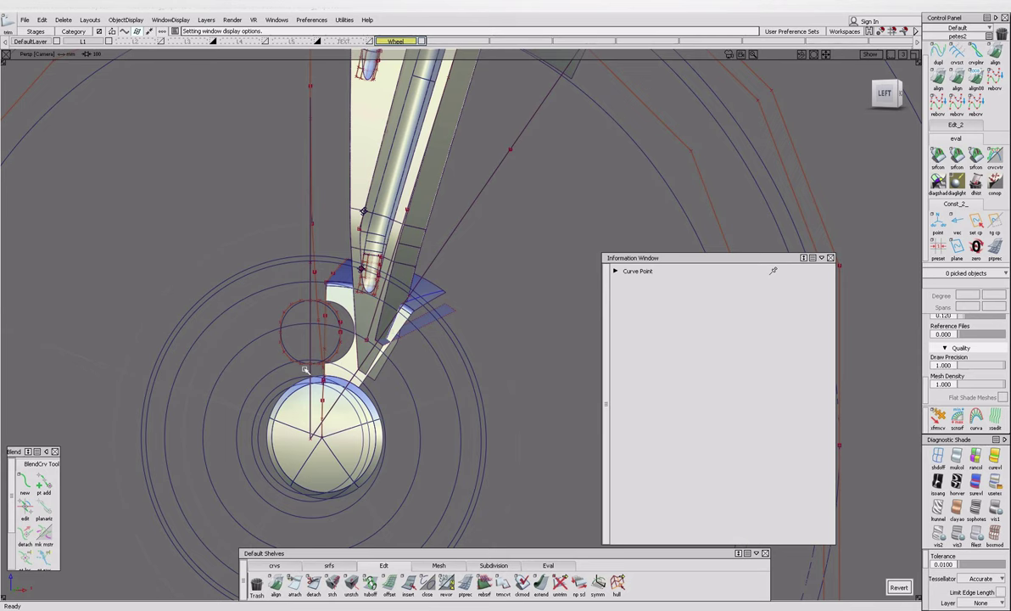
key("alt+shift")
right_click_drag(380, 338, 428, 430, "alt+shift")
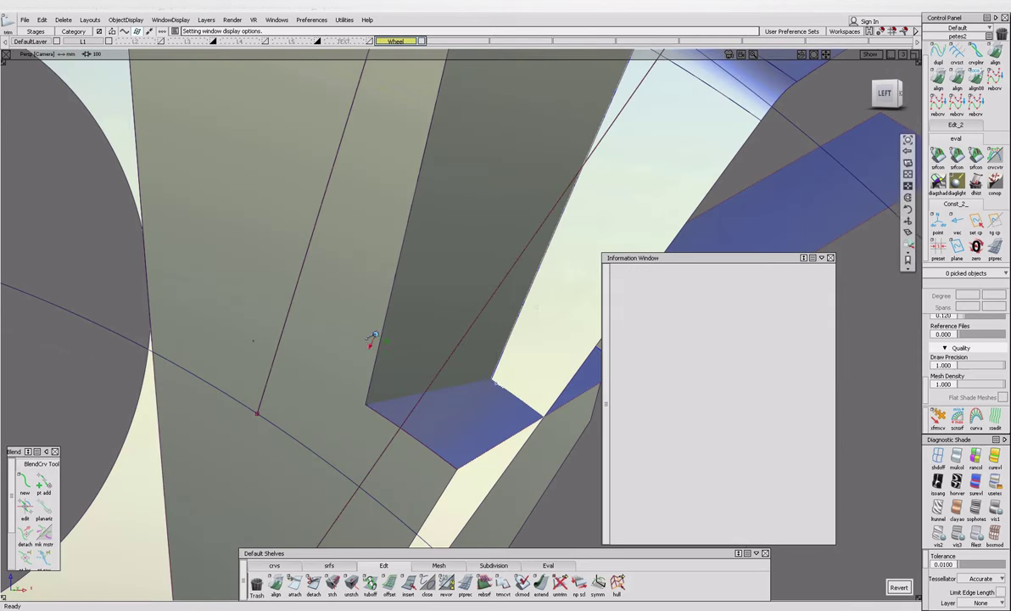
left_click(329, 565)
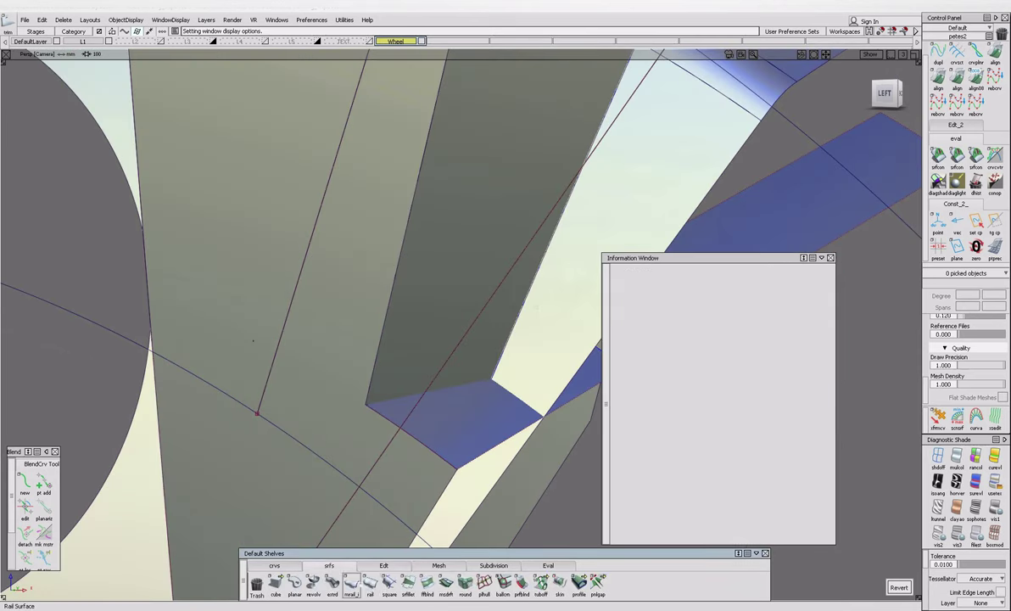
left_click(408, 582)
left_click(406, 355)
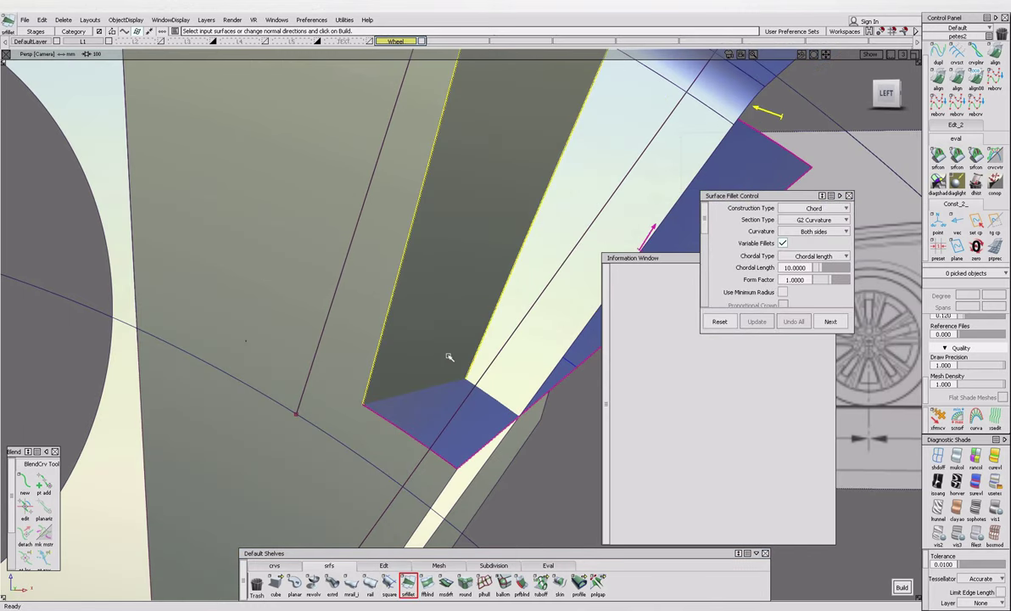
left_click_drag(450, 358, 475, 348, "alt+shift")
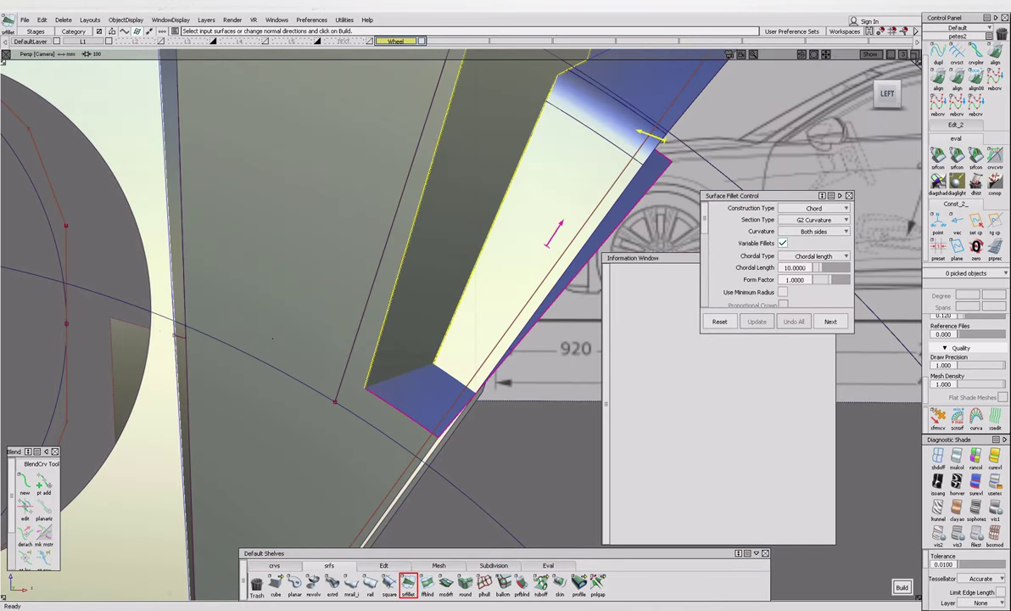
left_click(808, 267)
left_click(804, 267)
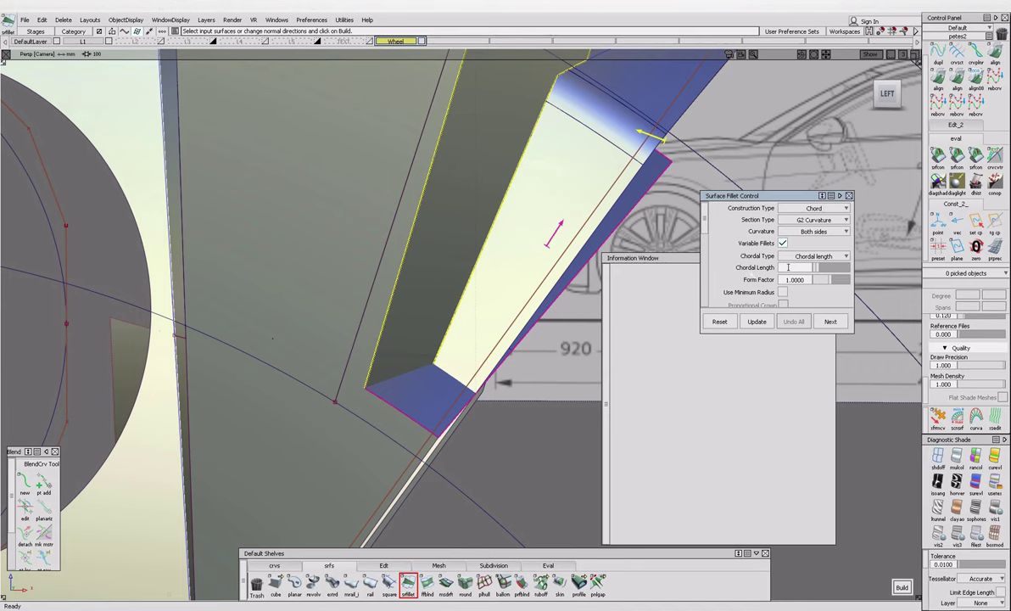
key("Return")
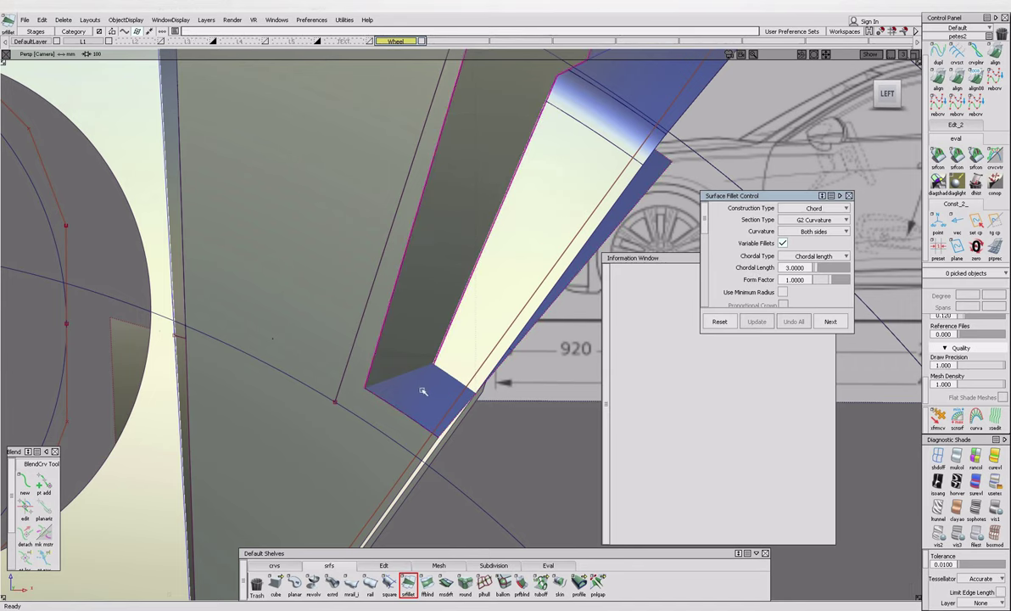
Build the surface fillet at the hub-end corner between the spoke's side wall and the small end wall.
left_click_drag(586, 279, 517, 283, "alt+shift")
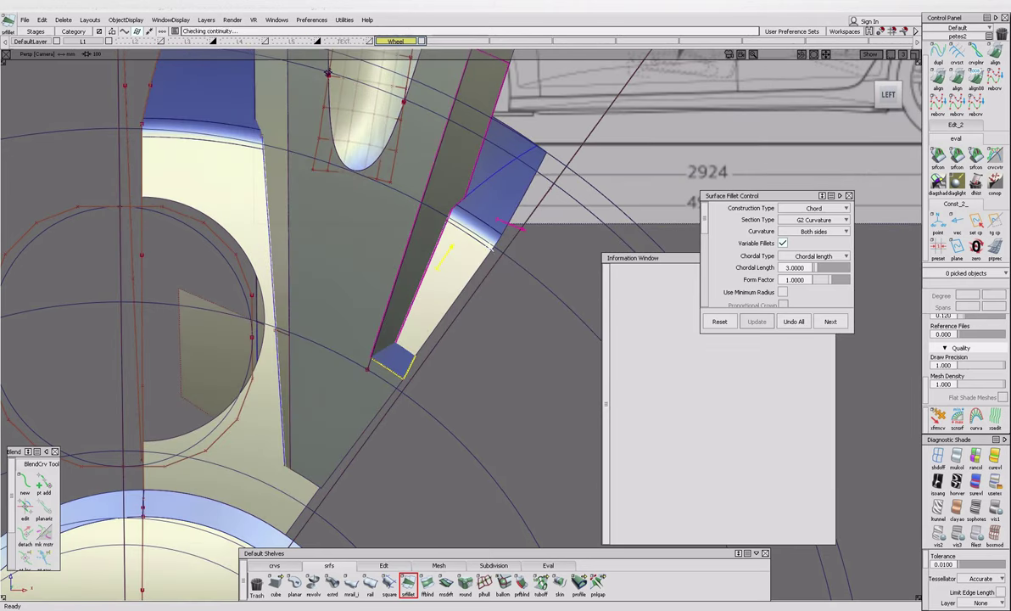
left_click(389, 343)
left_click(399, 334)
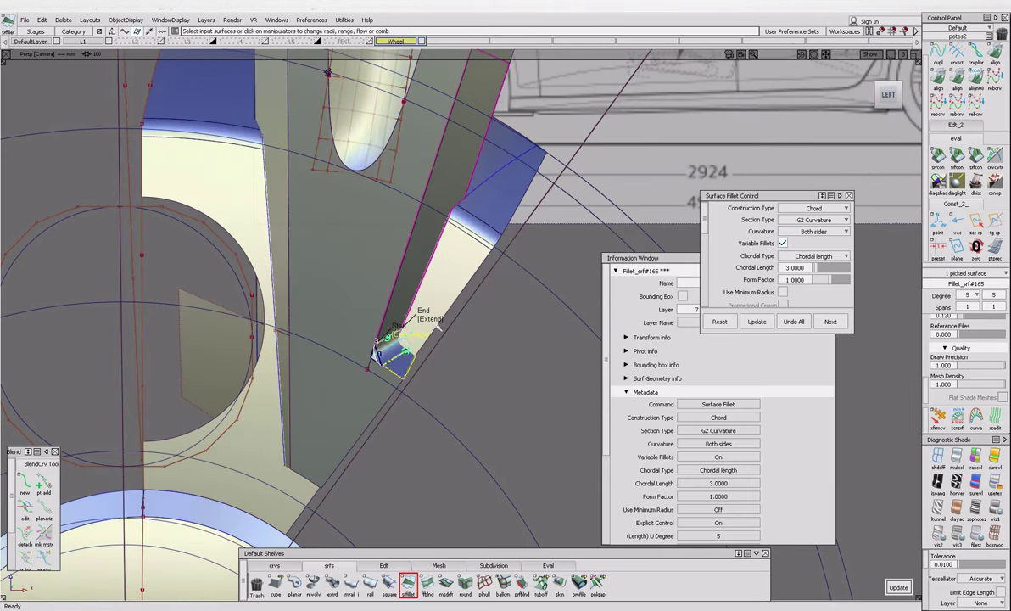
key("Return")
Build a G2 surface fillet between the spoke's outer side wall and the revolved rim wall, with a chordal length of 3.
mouse_move(422, 338)
left_mouse_down("alt+shift")
mouse_move(386, 344)
mouse_move(413, 343)
left_mouse_up("alt+shift")
right_click_drag(413, 342, 366, 416, "alt+shift")
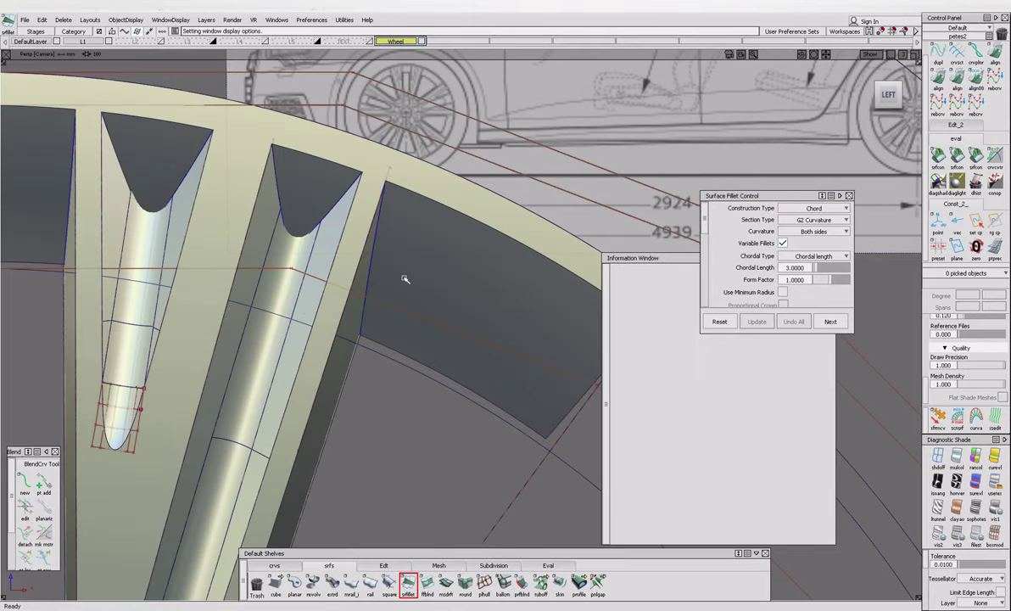
left_click(362, 302)
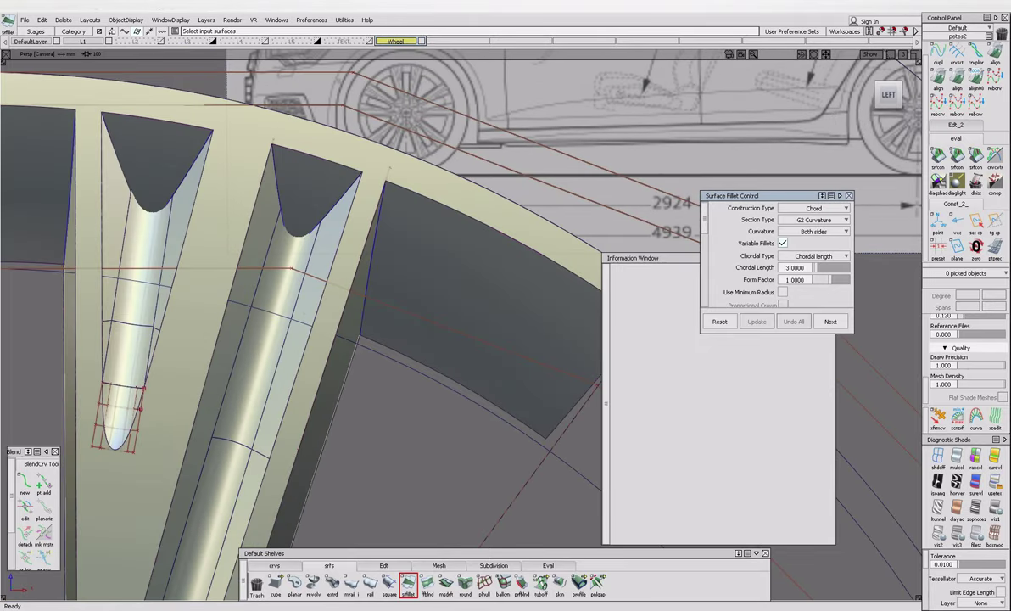
left_click(386, 534)
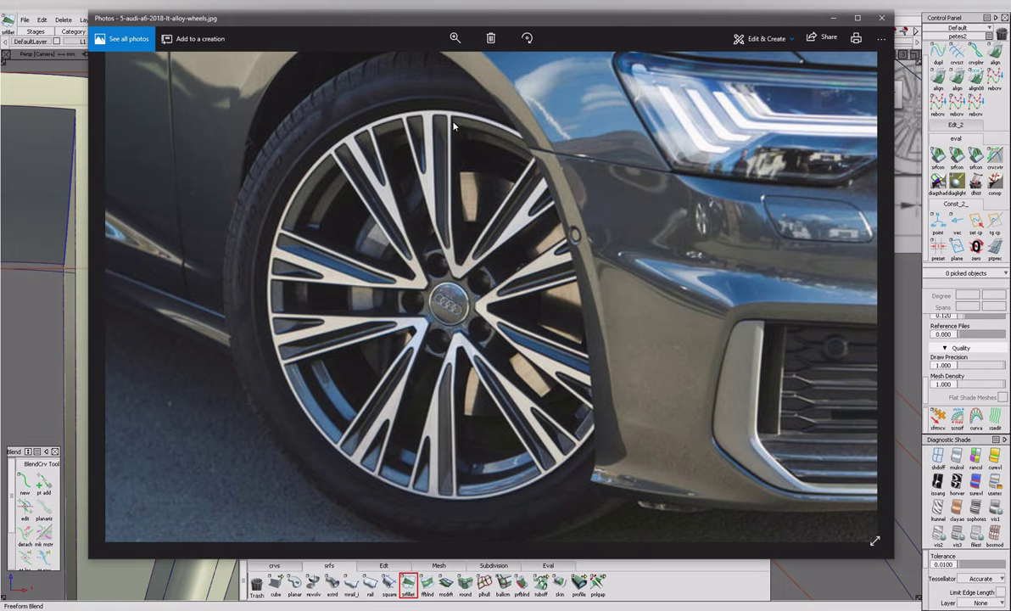
left_click(53, 437)
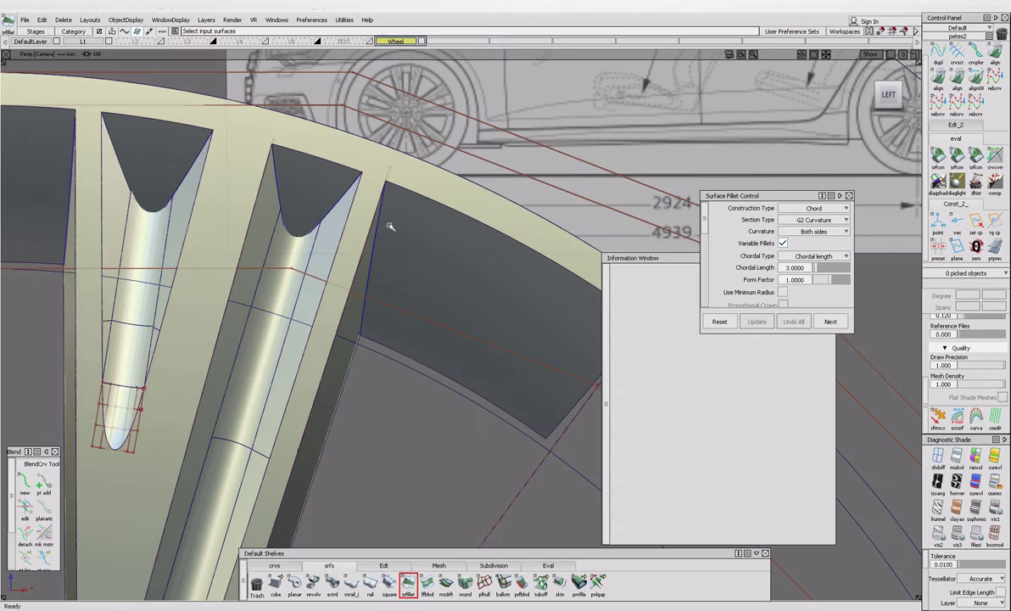
left_click(358, 303)
left_click(383, 296)
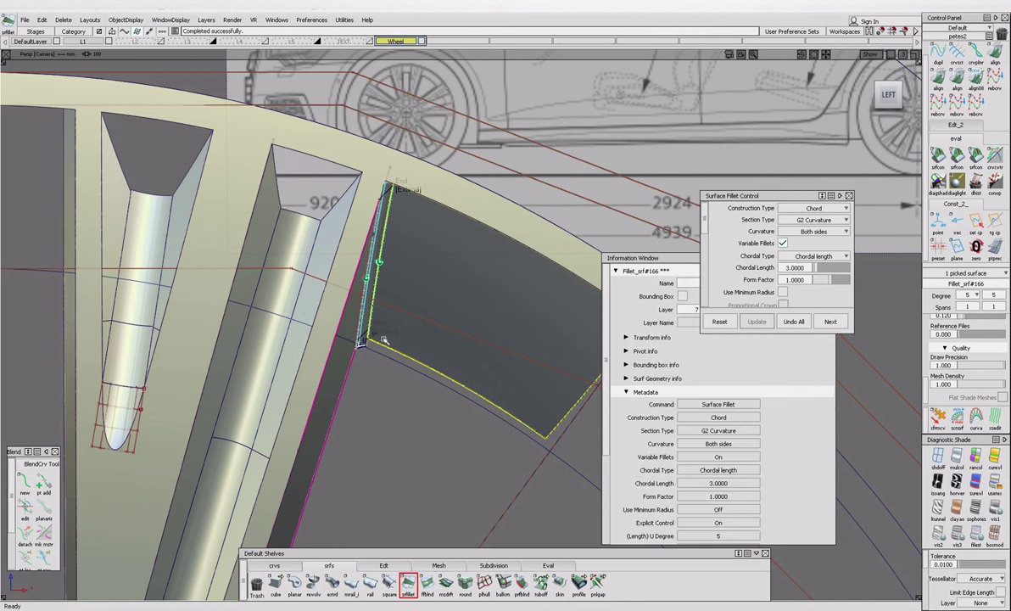
Edge-align the end of the rim-side fillet and set its chordal length to 5.
left_click(408, 194)
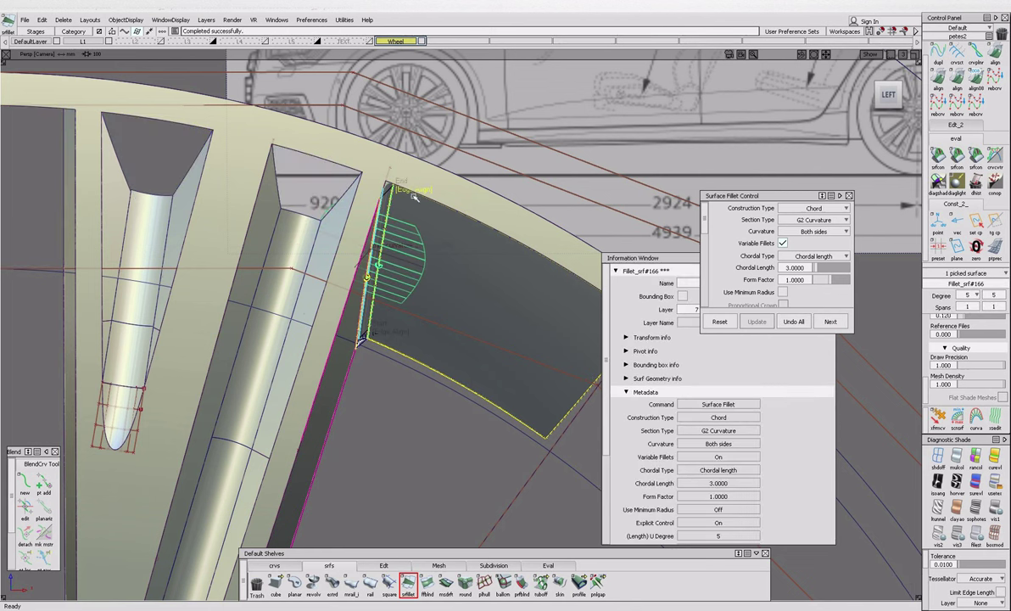
type("5")
key("Return")
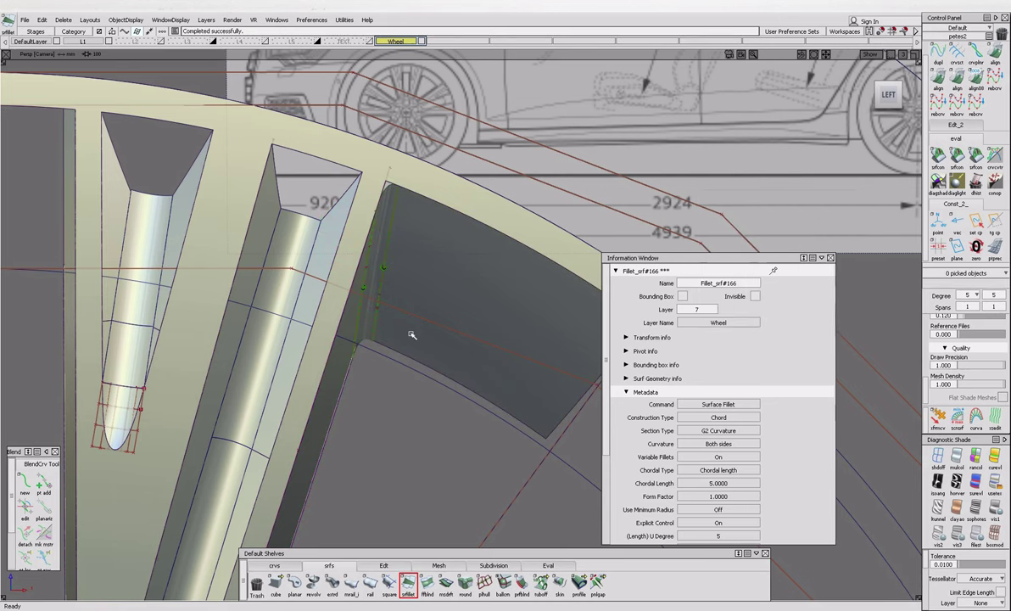
Select the revolved rim wall and untrim it.
left_click(462, 276)
right_click_drag(425, 291, 419, 306, "alt+shift")
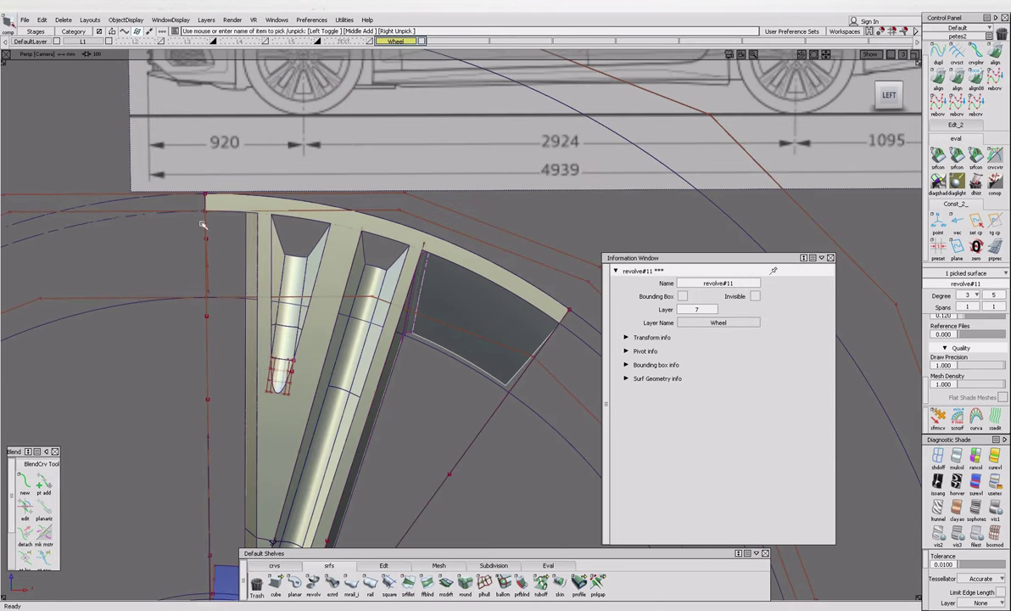
left_click(416, 347)
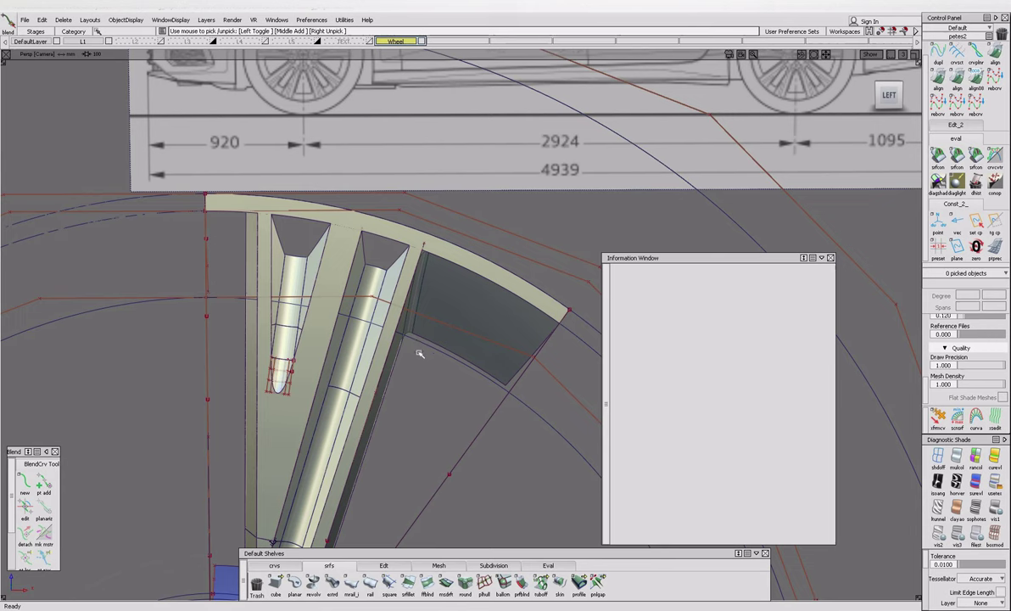
left_click(413, 342)
left_click_drag(483, 310, 452, 331, "ctrl+shift")
left_click(384, 565)
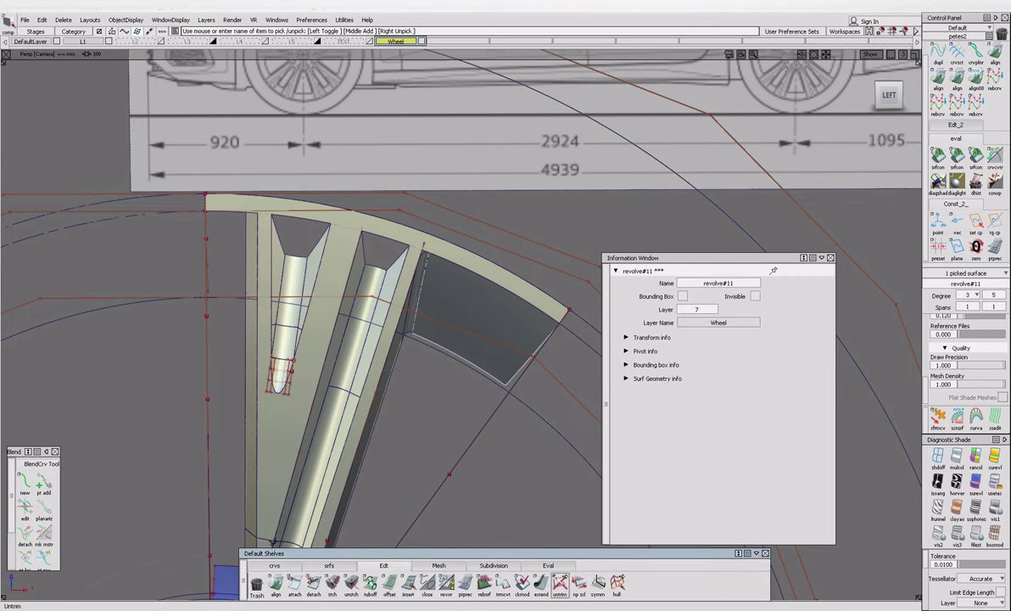
Build a surface fillet with chordal length 5 between the spoke's opposite side wall and the untrimmed rim wall.
left_click_drag(406, 290, 303, 273, "alt+shift")
right_click_drag(304, 273, 364, 549, "alt+shift")
left_click(329, 565)
left_click(408, 582)
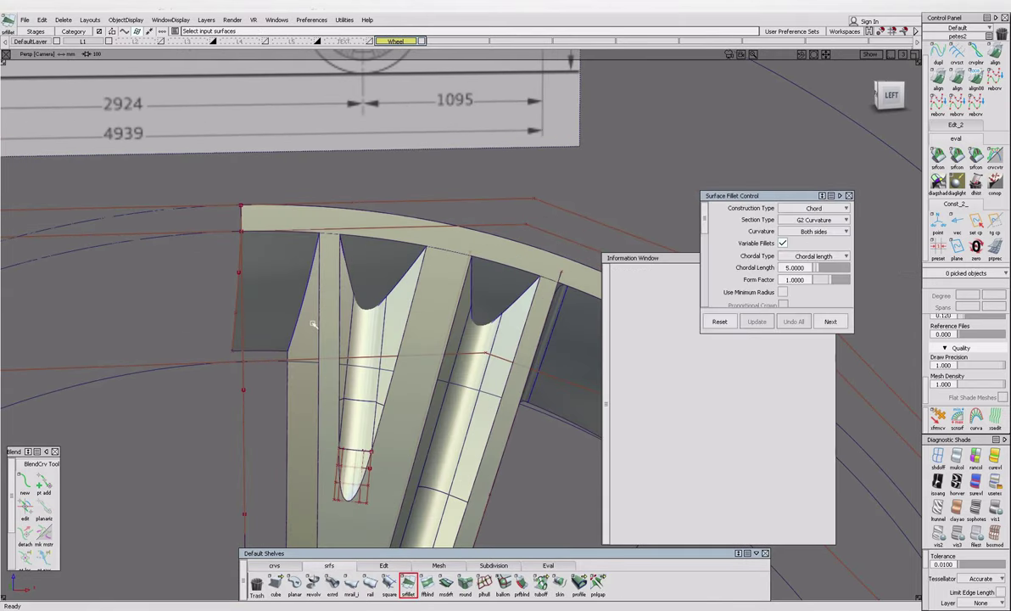
left_click(276, 317)
left_click(309, 337)
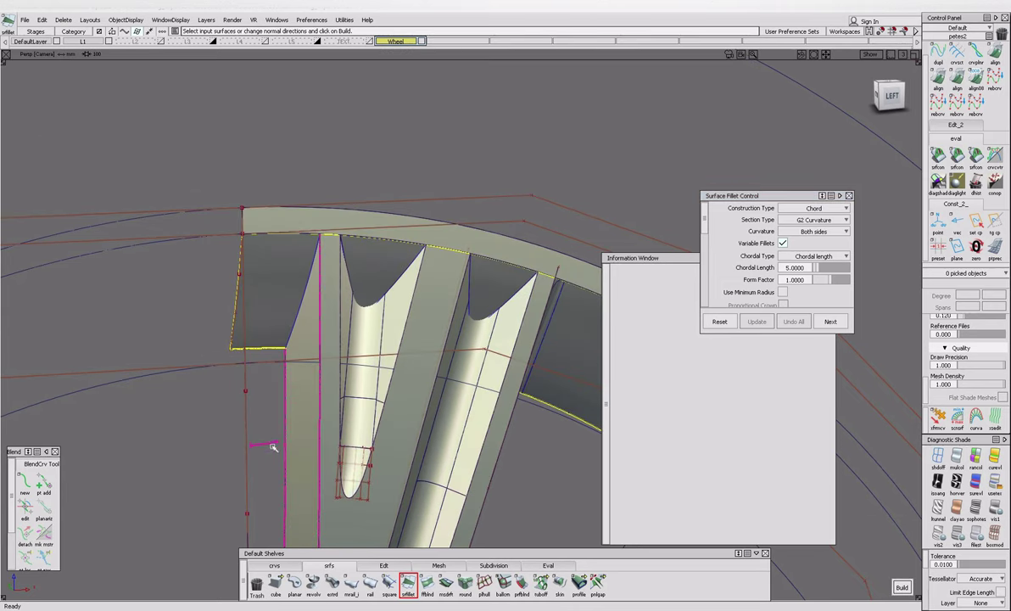
key("Return")
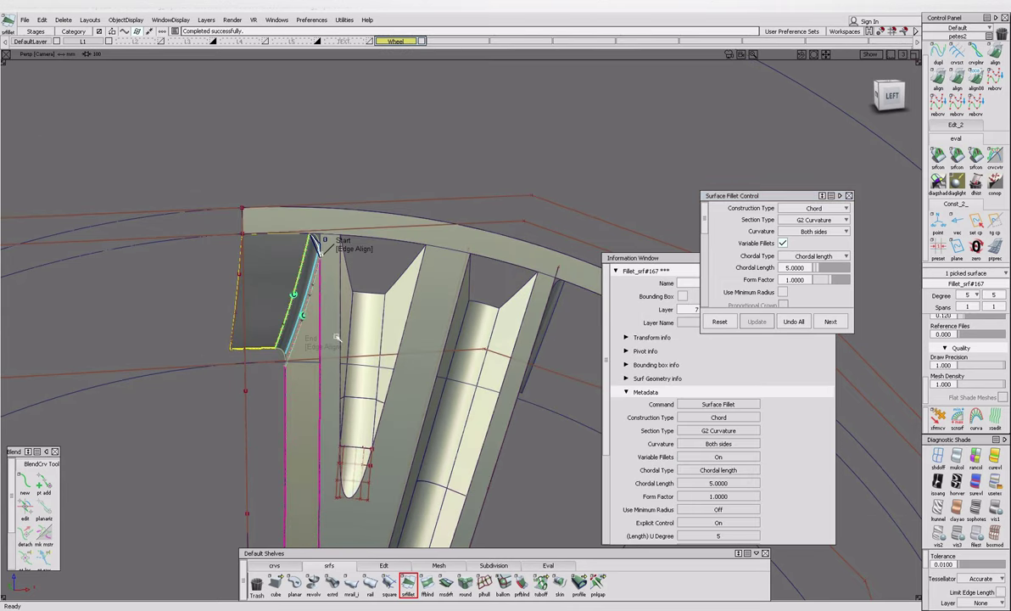
left_click(286, 392)
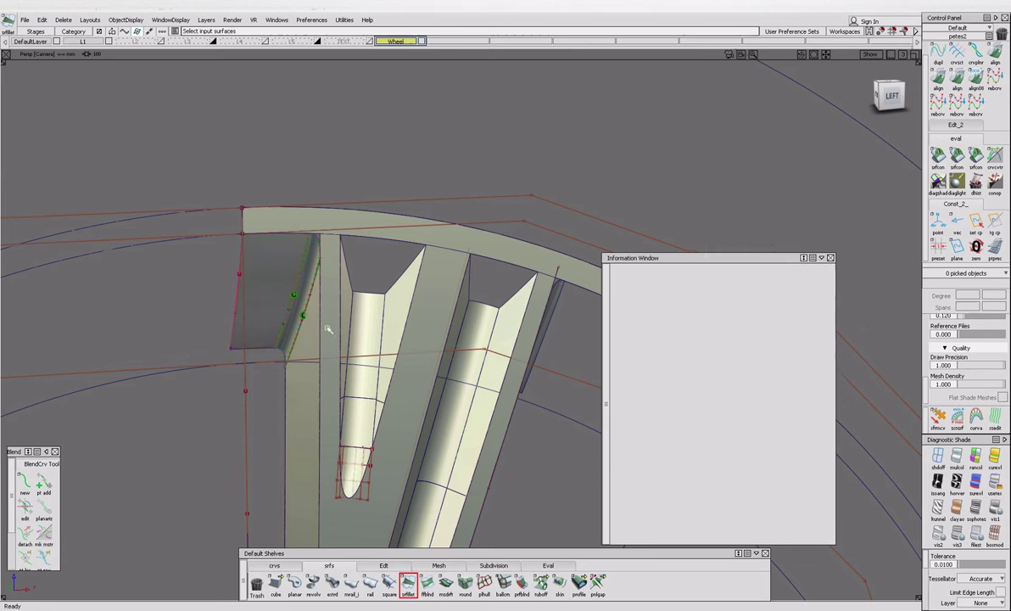
Delete the construction history of the new fillet and its adjoining surfaces, and untrim the revolved rim wall again.
left_click(295, 298)
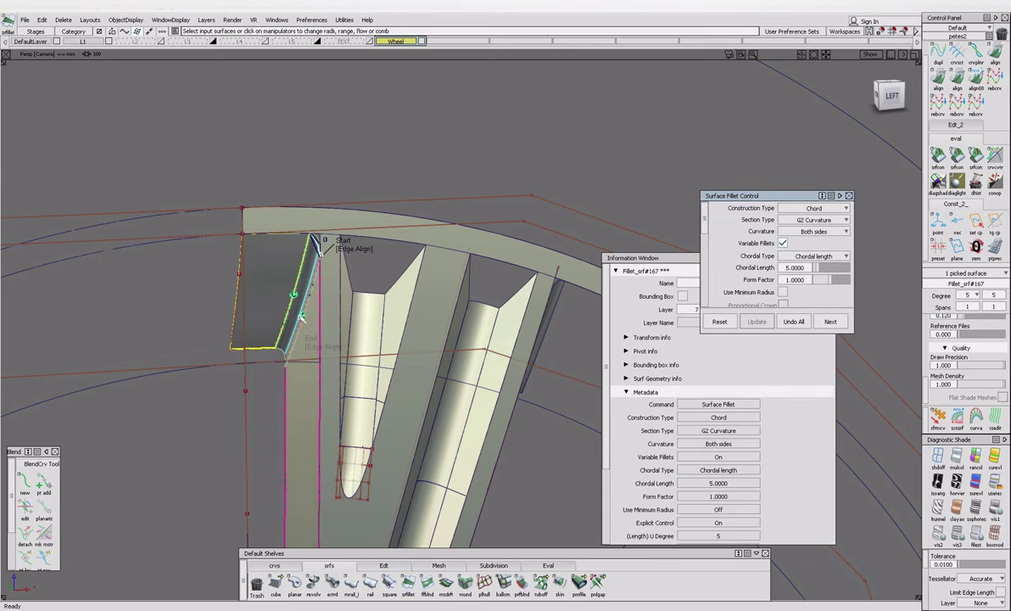
key("ctrl+shift+h")
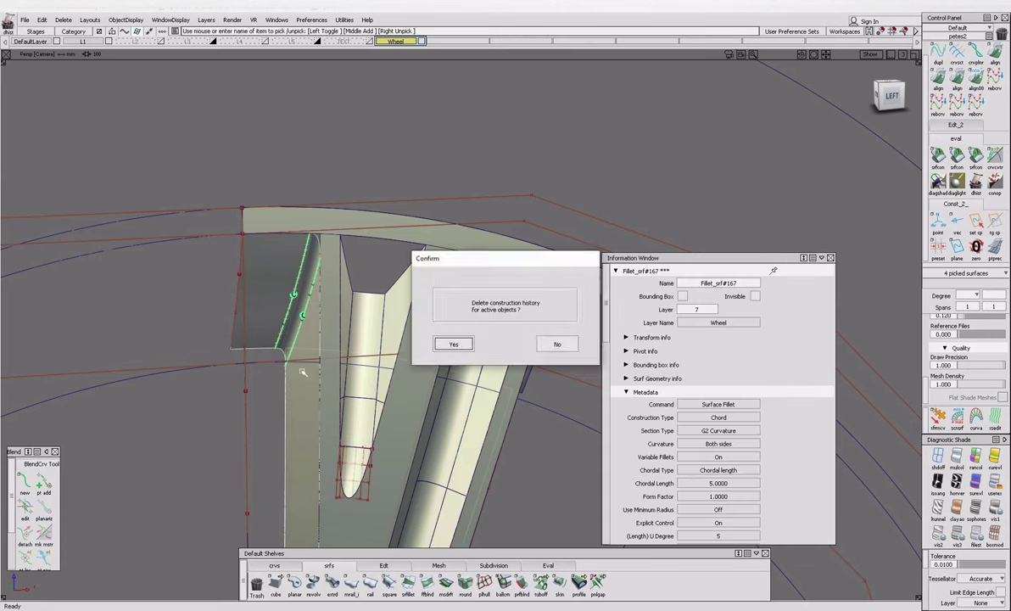
key("Return")
left_click(332, 389)
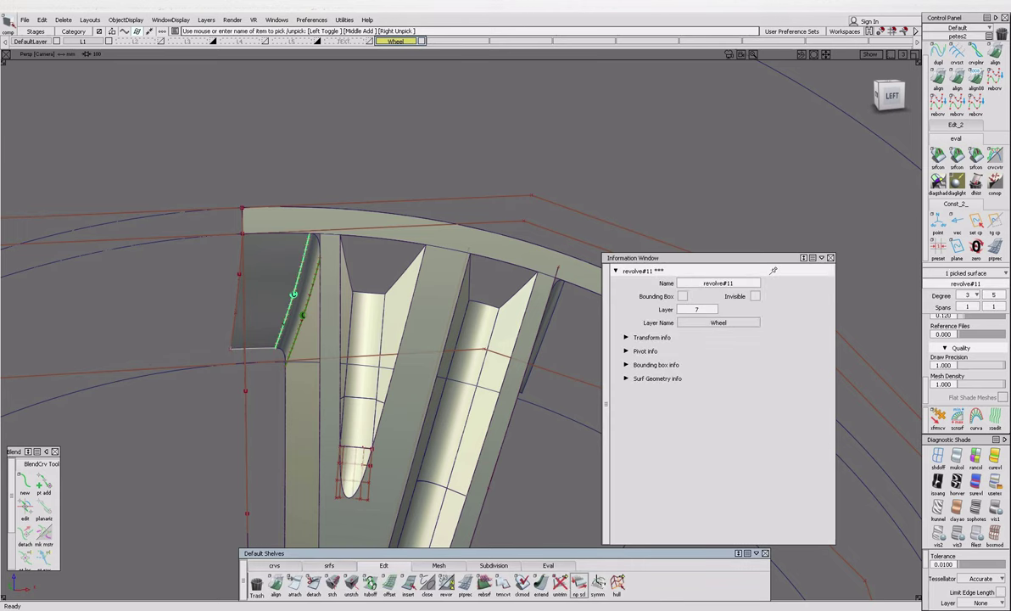
left_click(405, 378)
scroll(406, 378, "down", 5)
left_click_drag(406, 379, 378, 363, "alt+shift")
right_click_drag(378, 362, 354, 249, "alt+shift")
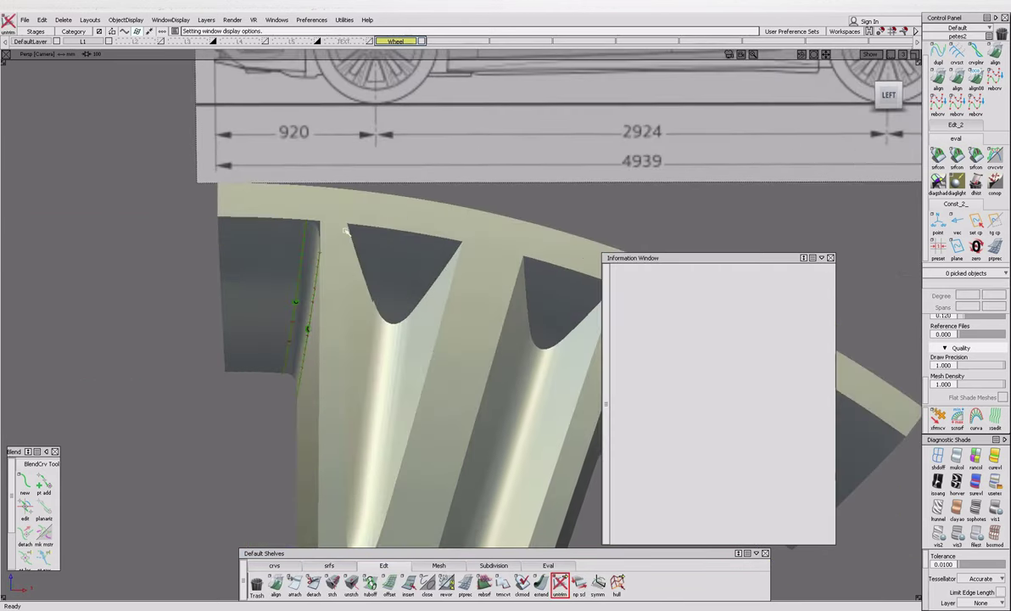
Build a surface fillet between the long pocket's outer side wall and the rim wall, with a chordal length of 3.
middle_click_drag(598, 327, 418, 316, "alt+shift")
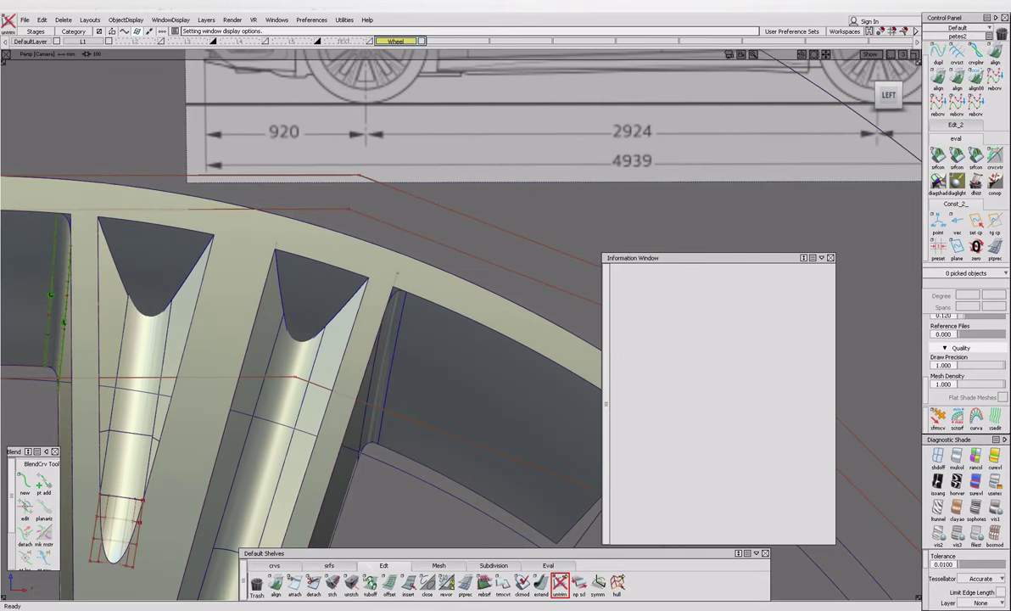
left_click(329, 565)
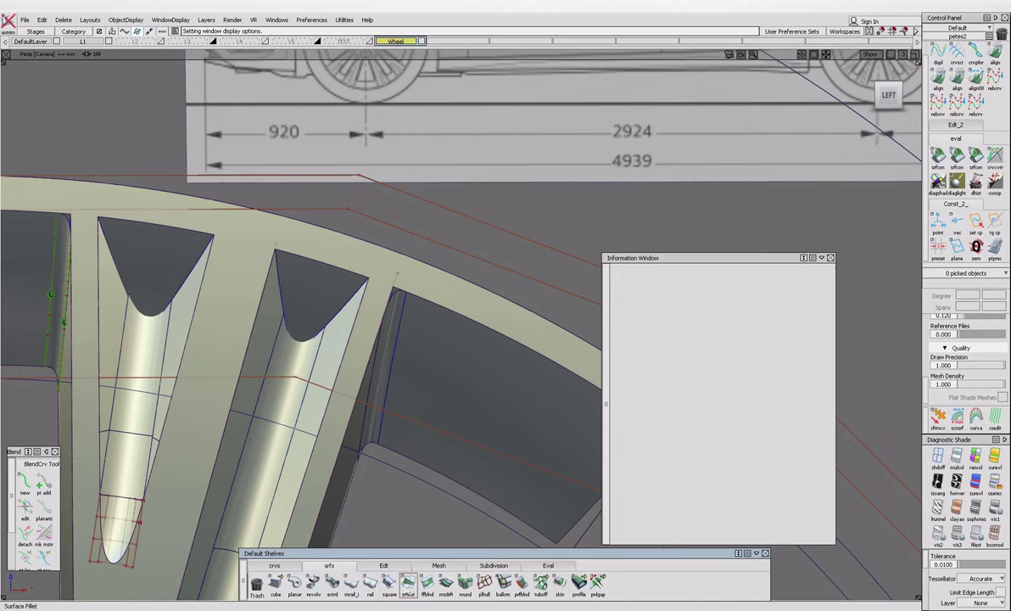
left_click(407, 584)
left_click(314, 335)
right_click_drag(314, 335, 297, 273, "alt+shift")
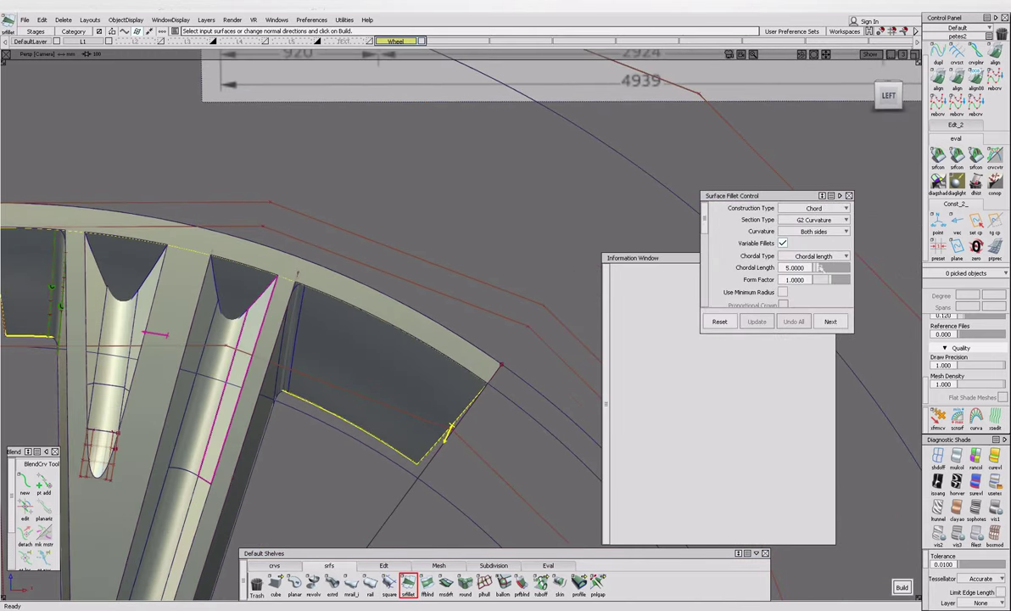
left_click(806, 267)
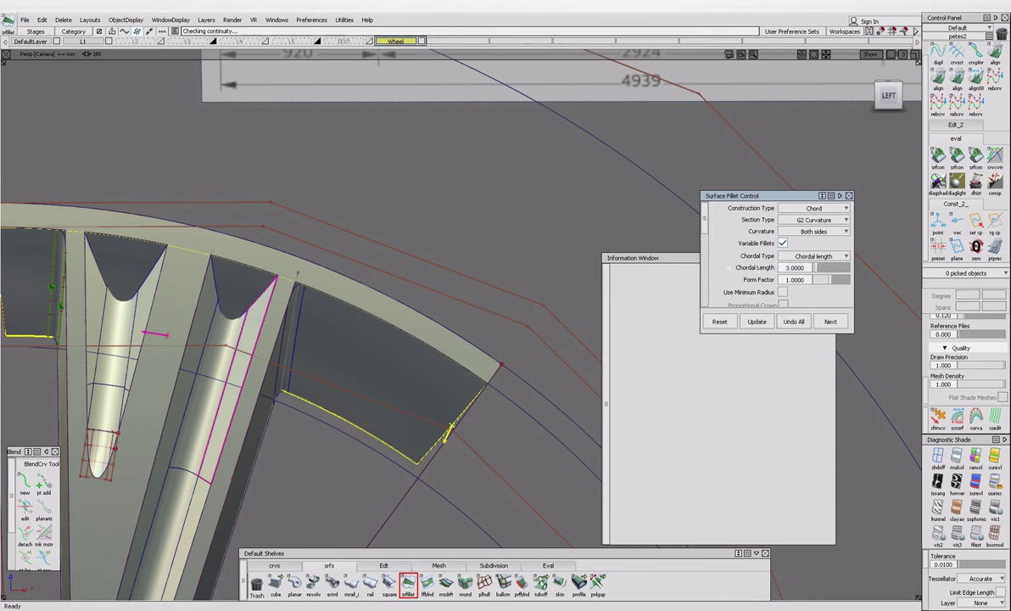
left_click(269, 314)
scroll(776, 254, "down", 3)
Set the pocket fillet's start and end flow control to Extend.
left_click(814, 267)
left_click(815, 280)
left_click(814, 279)
left_click(815, 291)
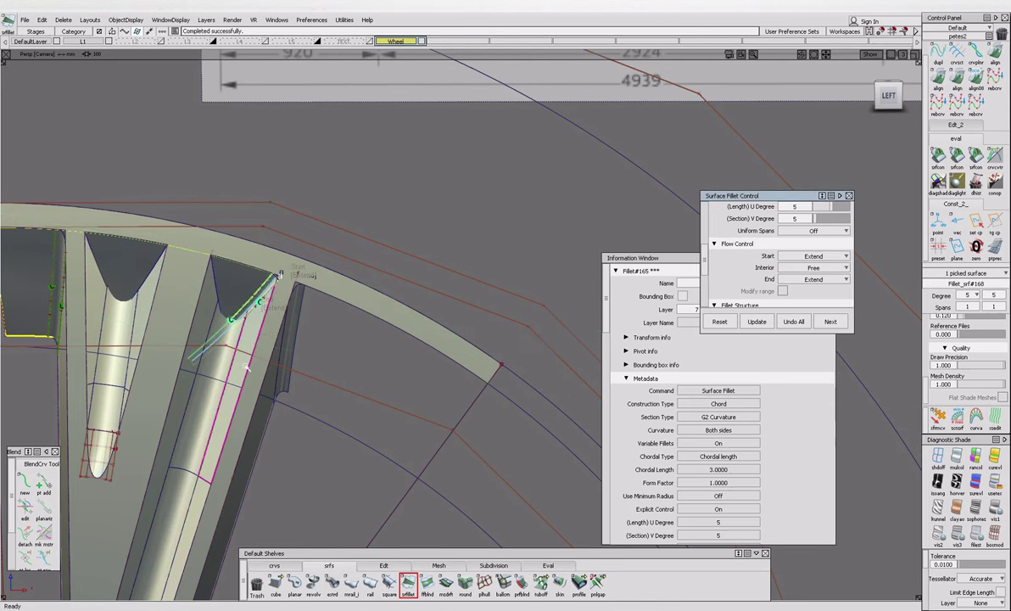
Change the pocket fillet's start flow to Edge align and its chordal length to 5.
scroll(251, 371, "up", 3)
left_click_drag(339, 260, 311, 313)
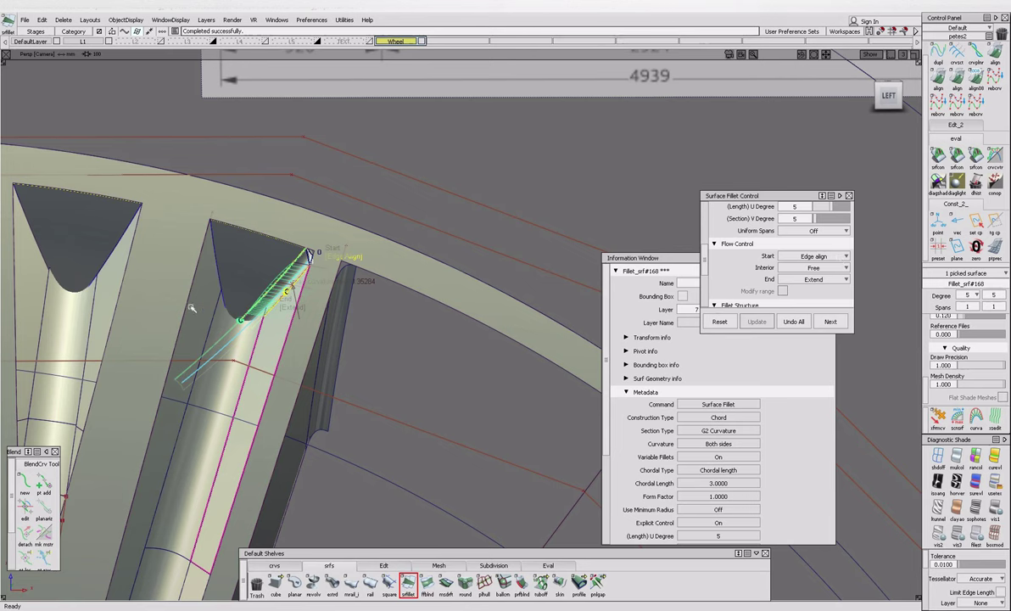
scroll(807, 235, "down", 5)
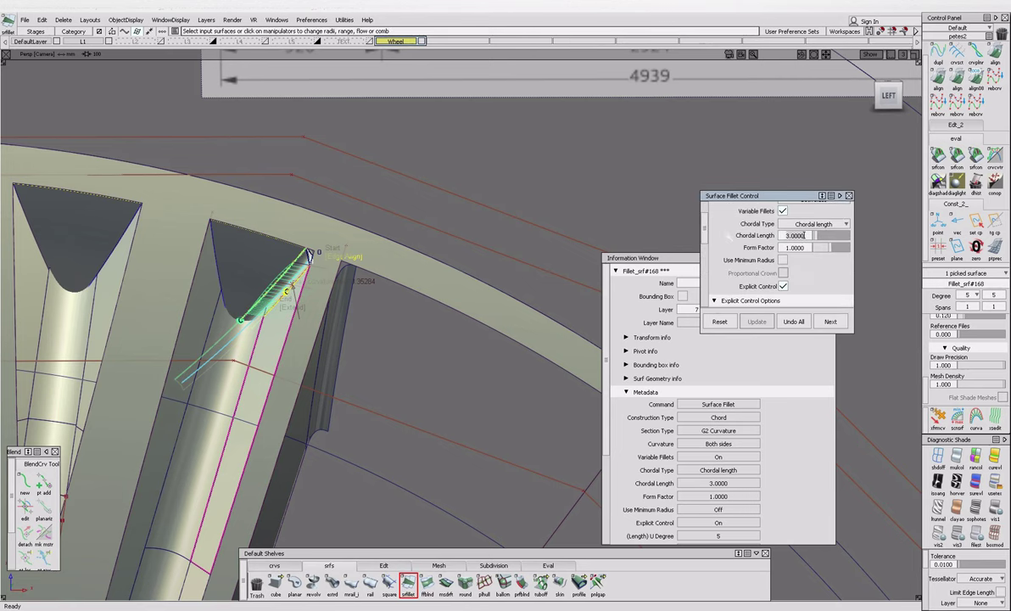
key("Return")
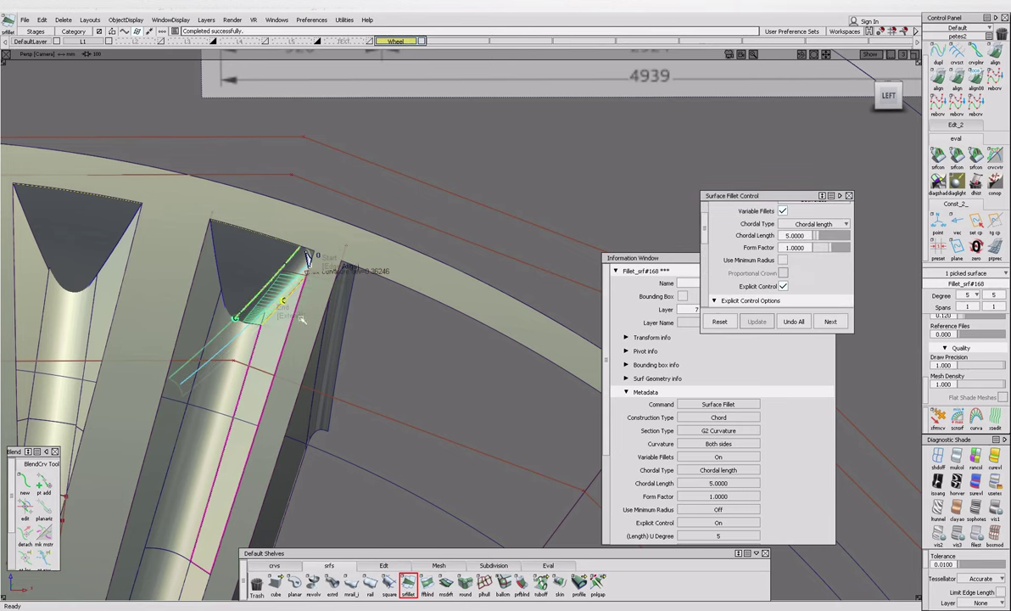
Build a second surface fillet with chordal length 5 between the rim wall and the long pocket's other side wall.
left_click(255, 283)
left_click_drag(254, 282, 280, 313, "alt")
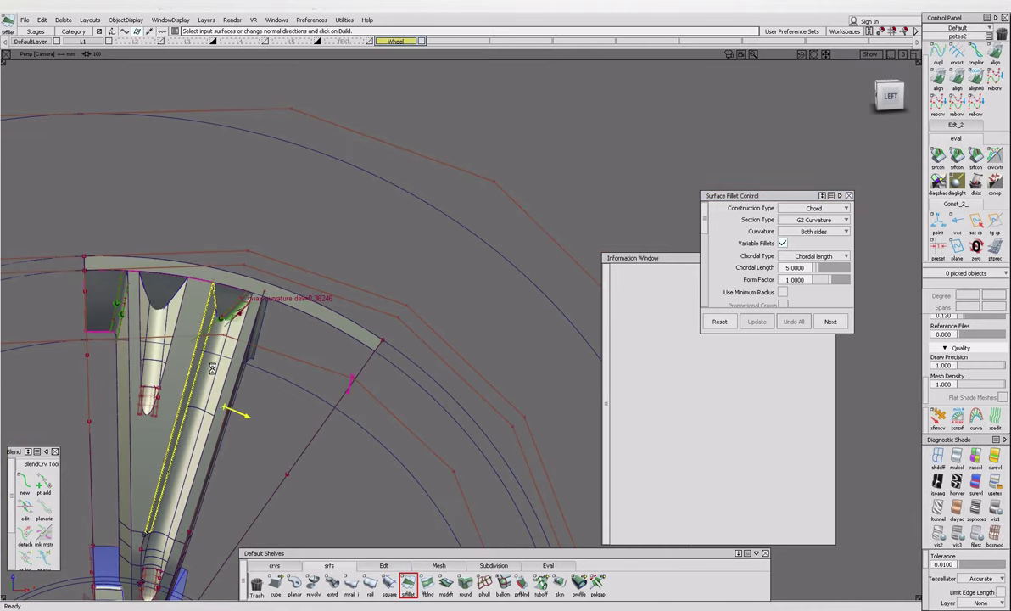
left_click(218, 399)
left_click_drag(218, 398, 254, 294, "alt+shift")
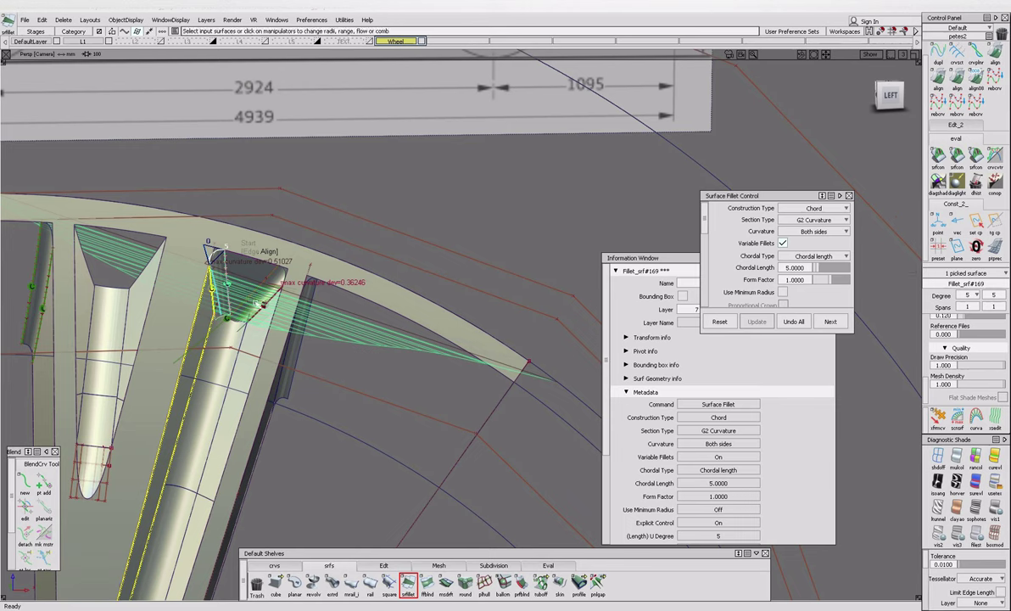
Set the start and end flow control of the long pocket's second fillet to Extend.
scroll(813, 259, "down", 5)
left_click(815, 267)
left_click(815, 290)
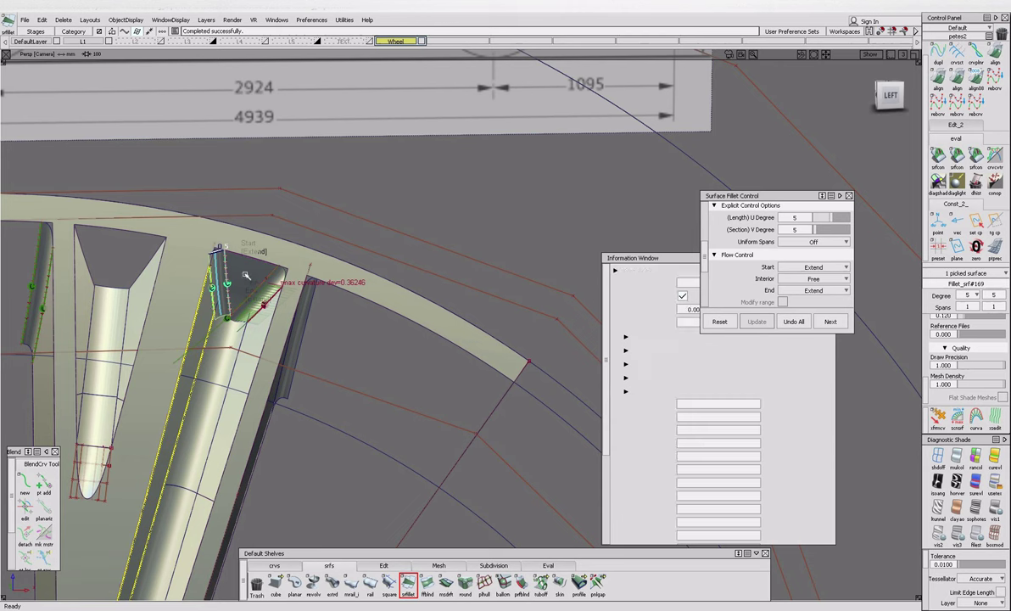
scroll(776, 255, "up", 4)
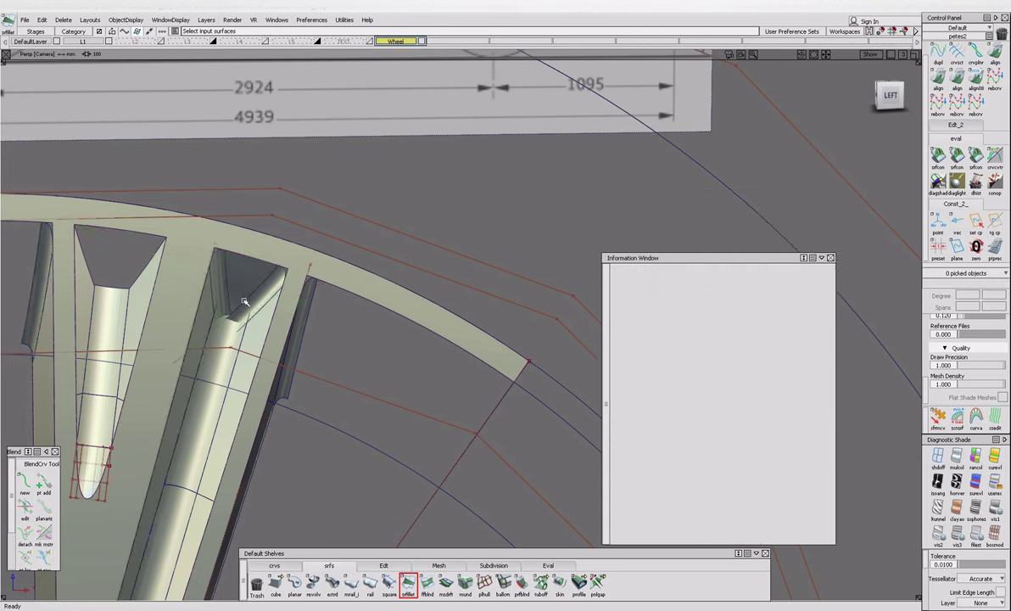
Extend the long pocket's two rim fillets with Extrapolate past the lower corner where they meet.
right_click_drag(206, 268, 234, 323, "alt+shift")
left_click_drag(173, 266, 382, 487)
left_click(266, 312)
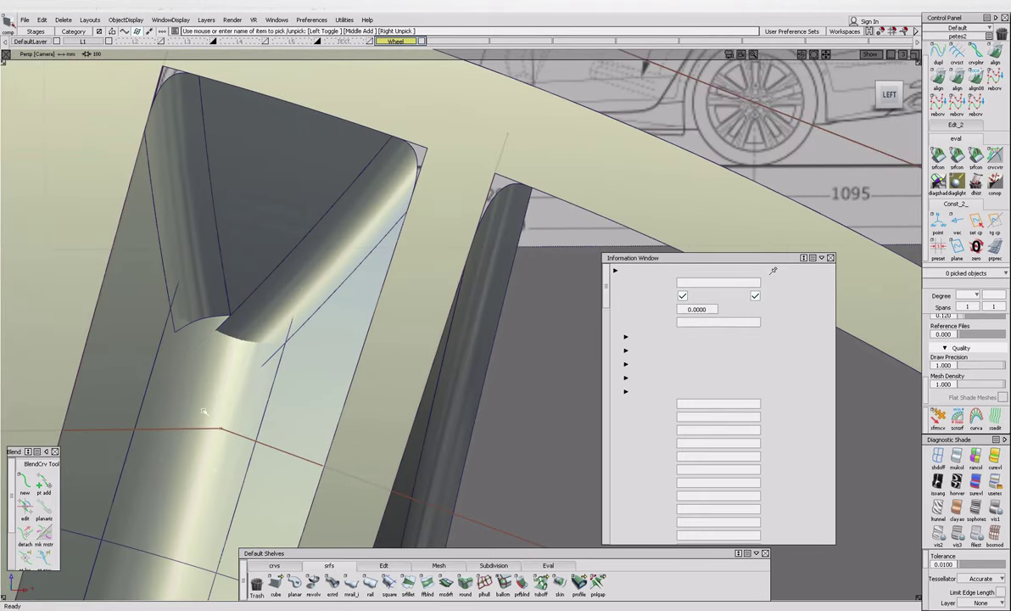
left_click(384, 565)
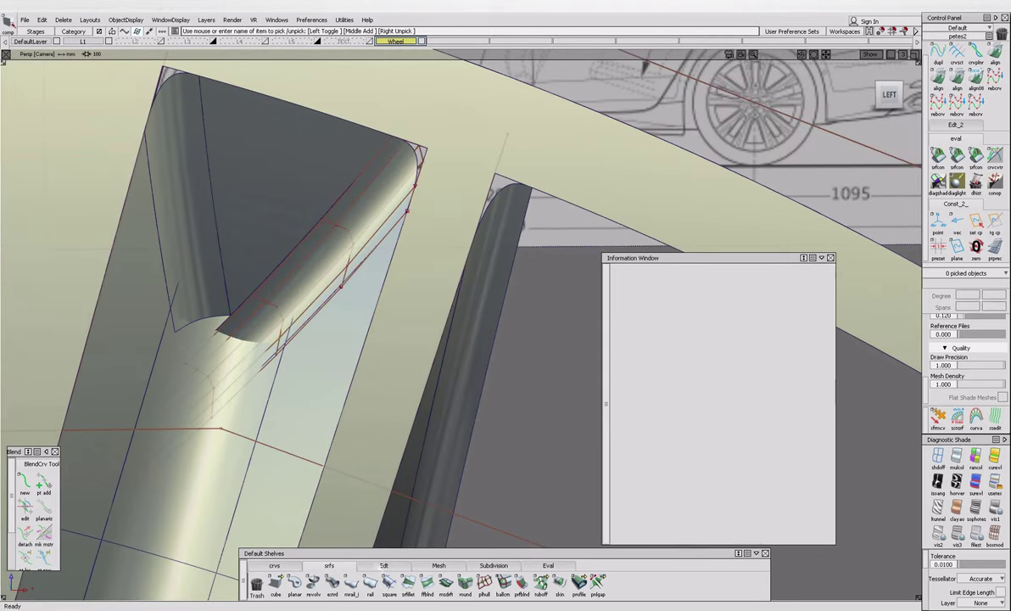
left_click(540, 582)
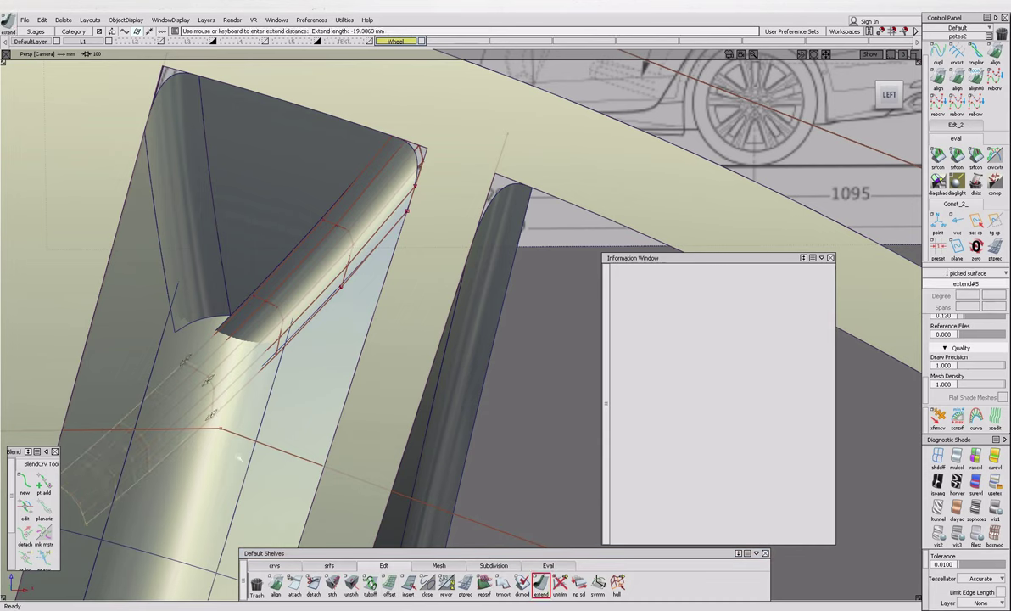
left_click(227, 327)
double_click(540, 582)
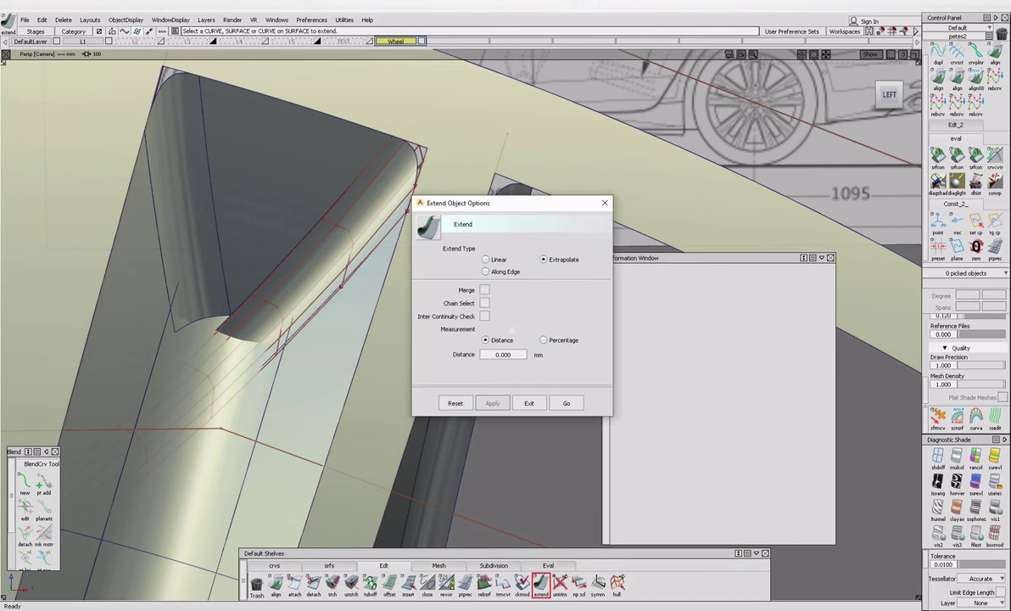
left_click(528, 403)
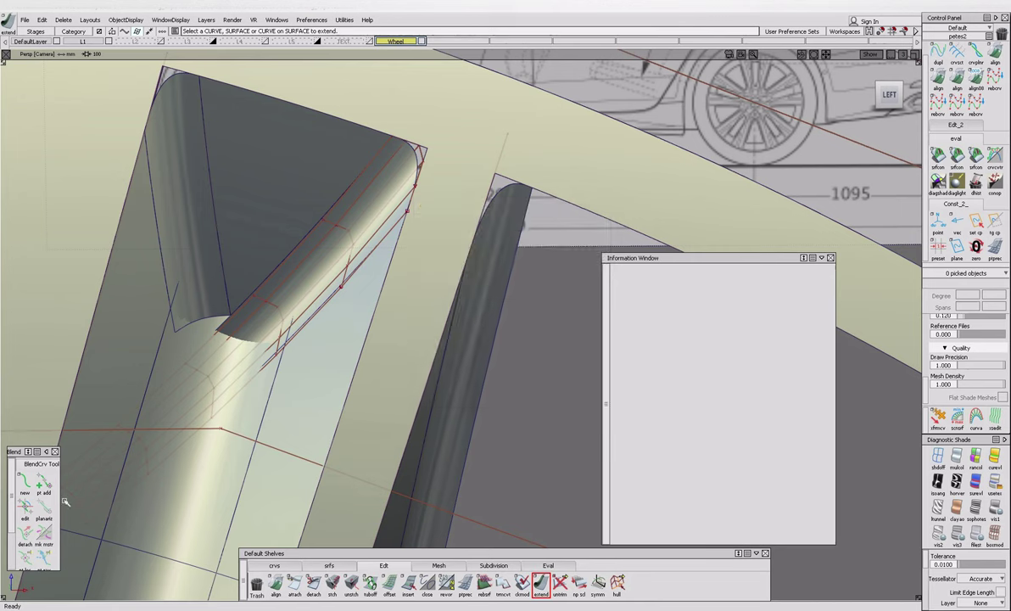
left_click(212, 322)
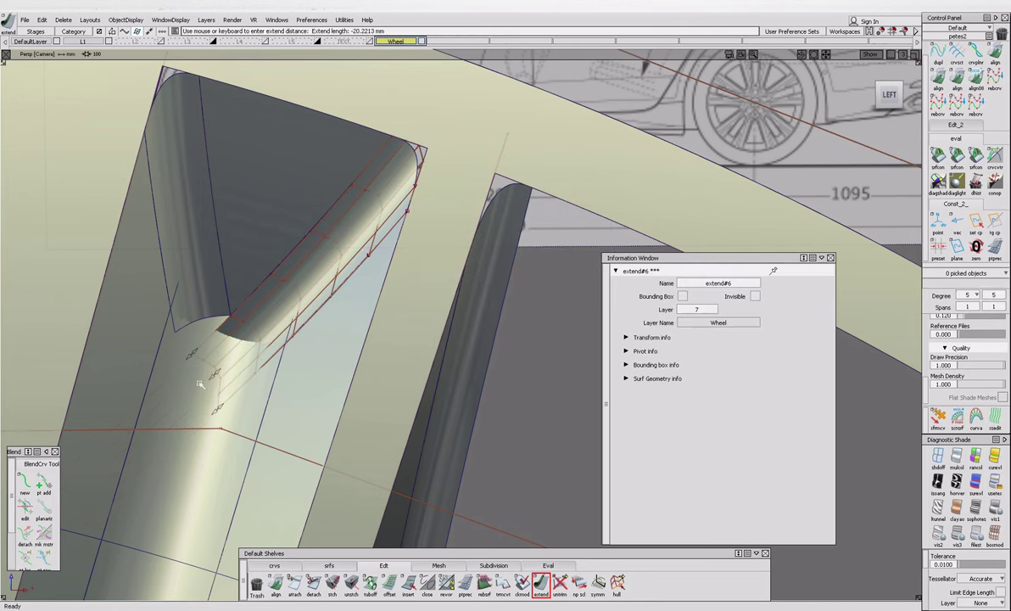
left_click(212, 320)
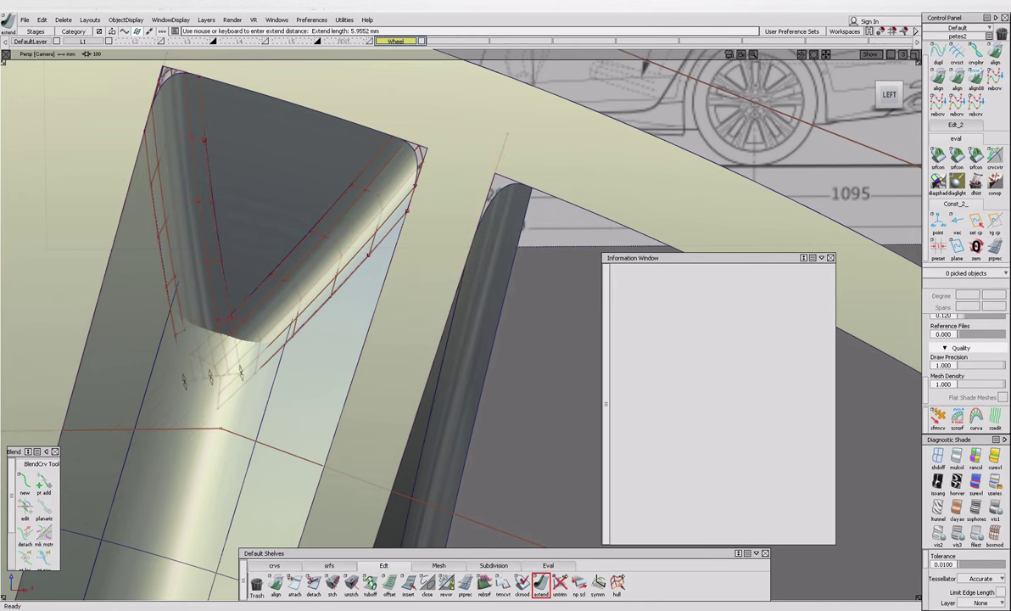
Try a ball corner across the three fillets meeting in the long pocket with start and end edge ratios of 0.35.
left_click(329, 565)
left_click(503, 584)
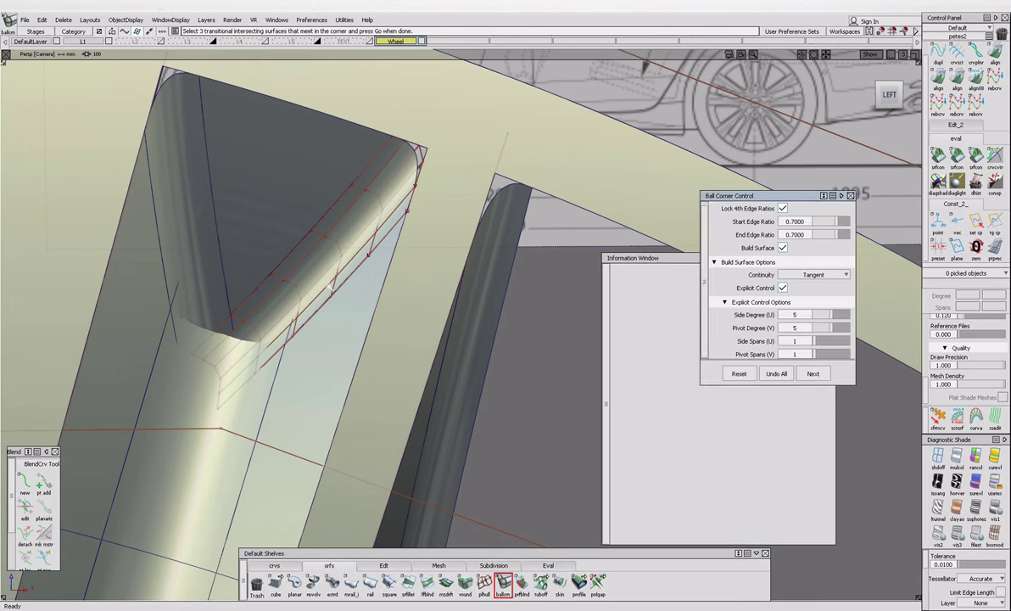
left_click(214, 341)
left_click_drag(194, 270, 225, 270, "alt+shift")
left_click(219, 264)
left_click(315, 273)
left_click(259, 247)
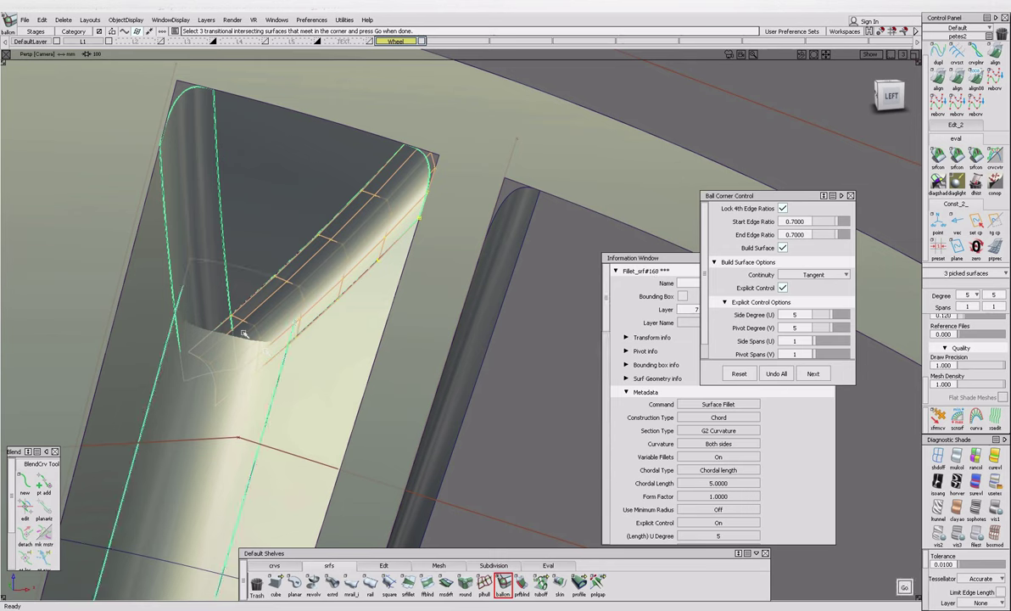
left_click(259, 246)
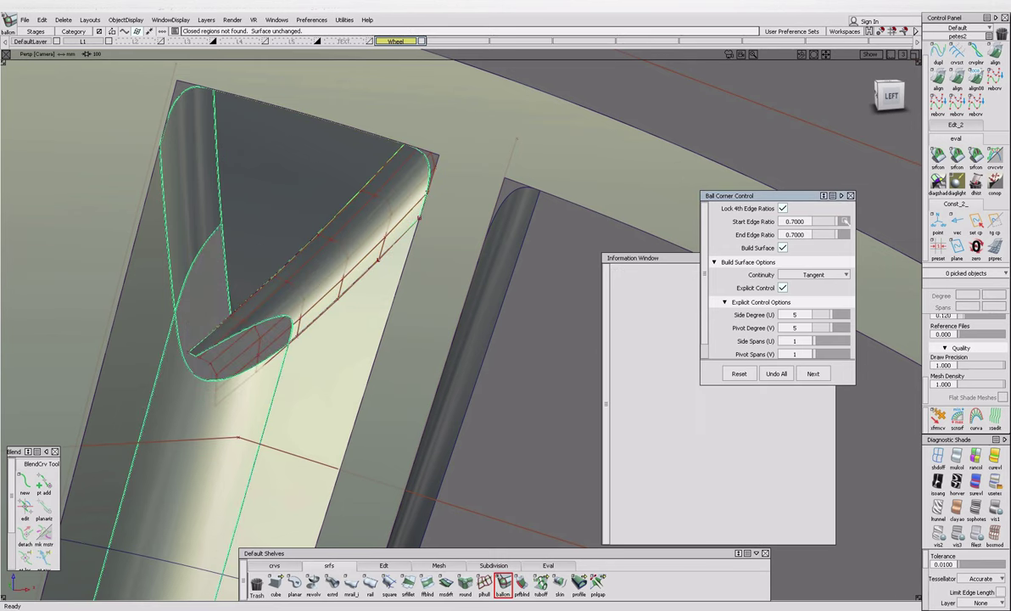
left_click_drag(844, 222, 829, 224)
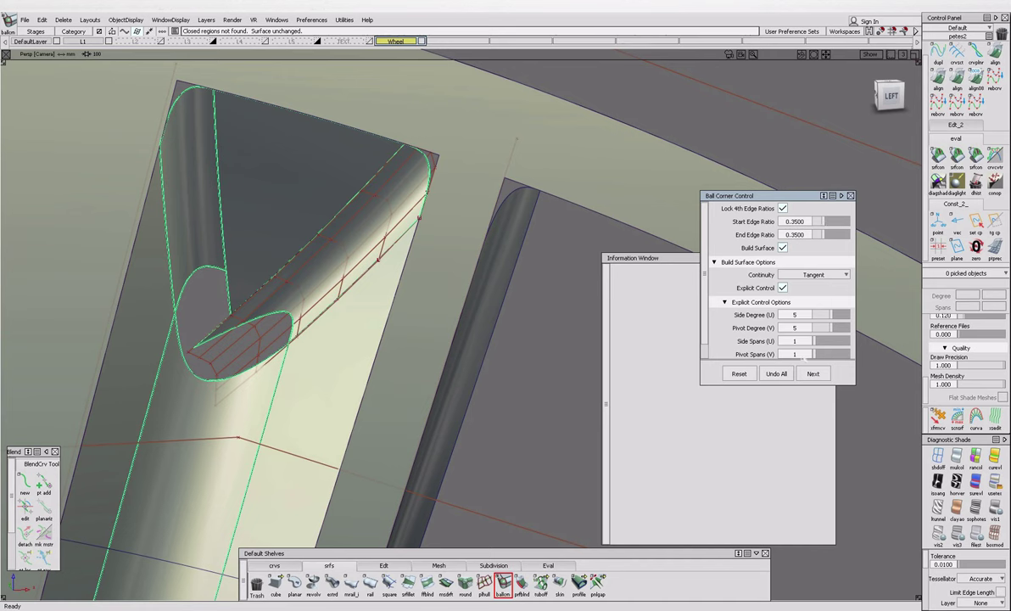
left_click(774, 374)
Untrim the rim wall at the end of the long pocket.
left_click(224, 434)
left_click_drag(225, 435, 298, 240, "alt+shift")
left_click(260, 243)
left_click(197, 244)
left_click(250, 337)
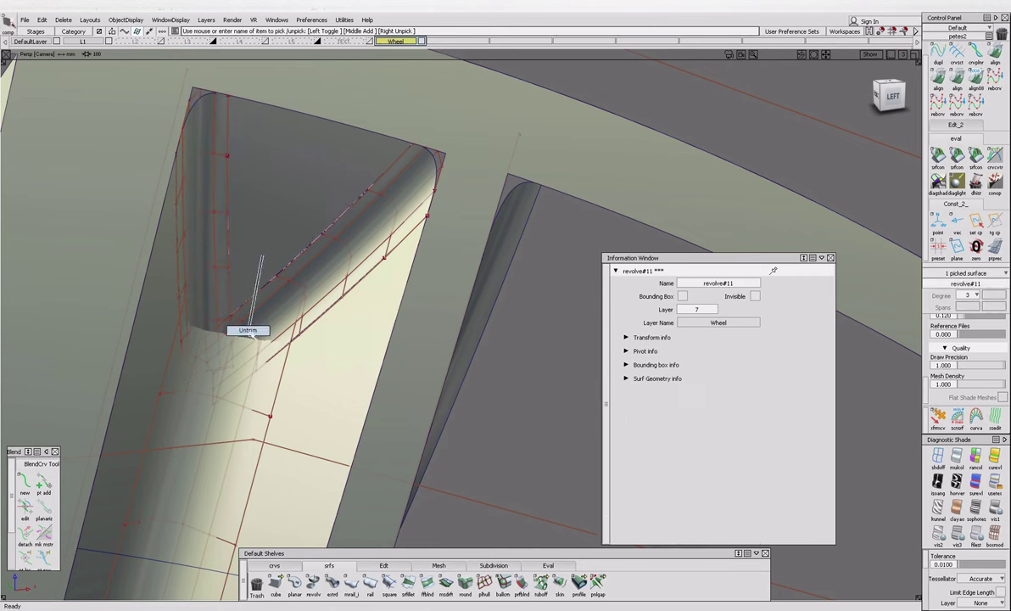
left_click(252, 267)
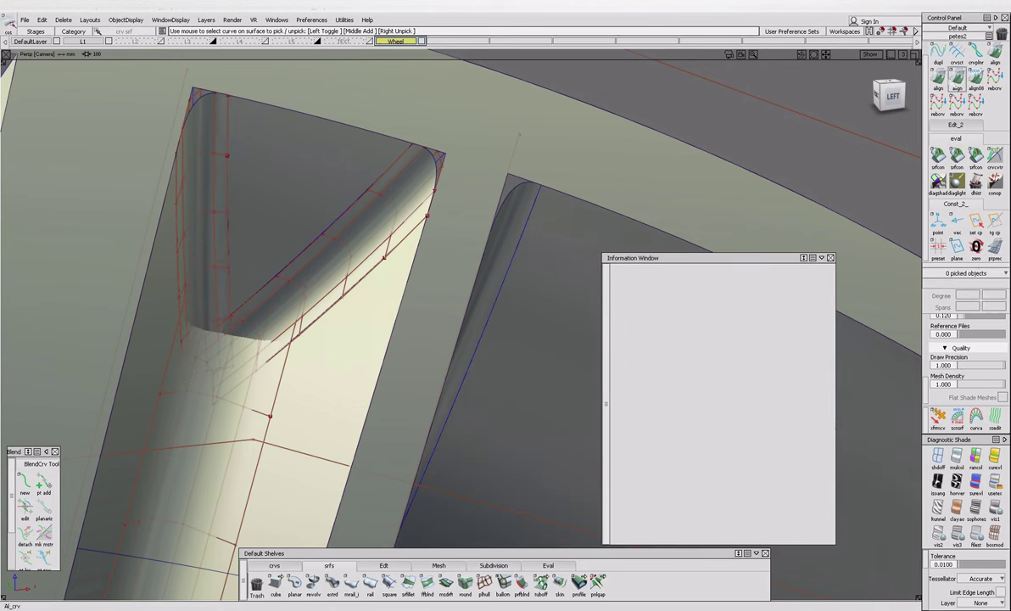
Align the inner edge of the pocket's left rim fillet to the rim wall with G2 continuity and Project alignment.
double_click(938, 76)
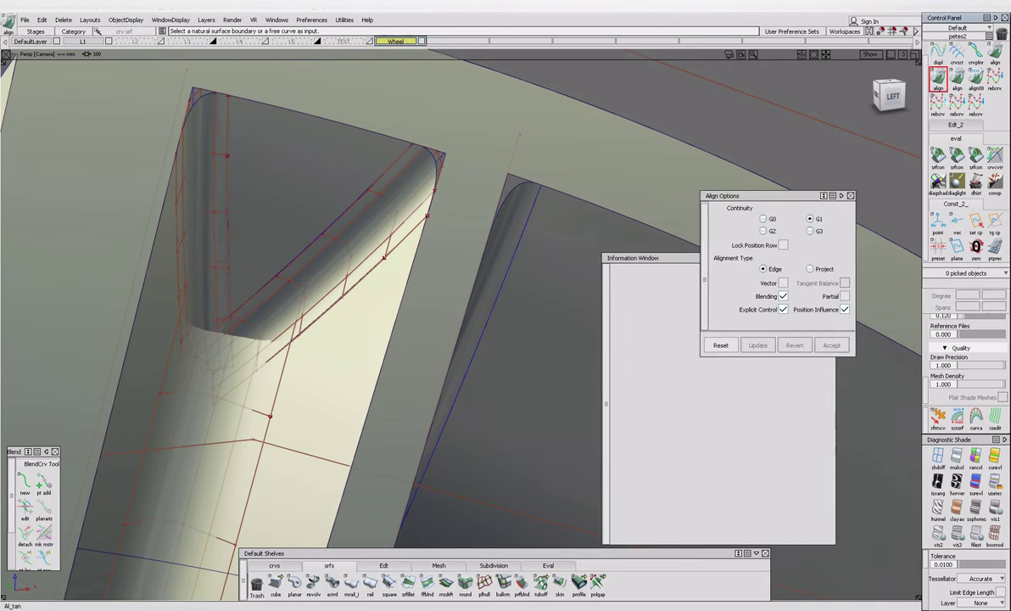
left_click(243, 273)
left_click(249, 277)
left_click(201, 303)
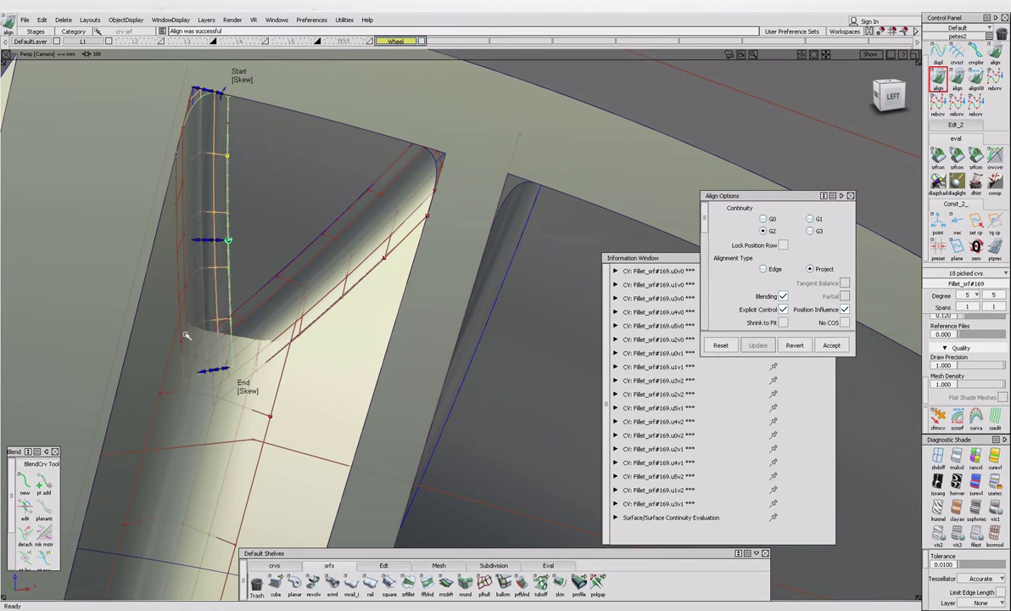
Untrim the pocket's left side wall and align the left rim fillet's outer edge to it with G2 continuity.
key("F9")
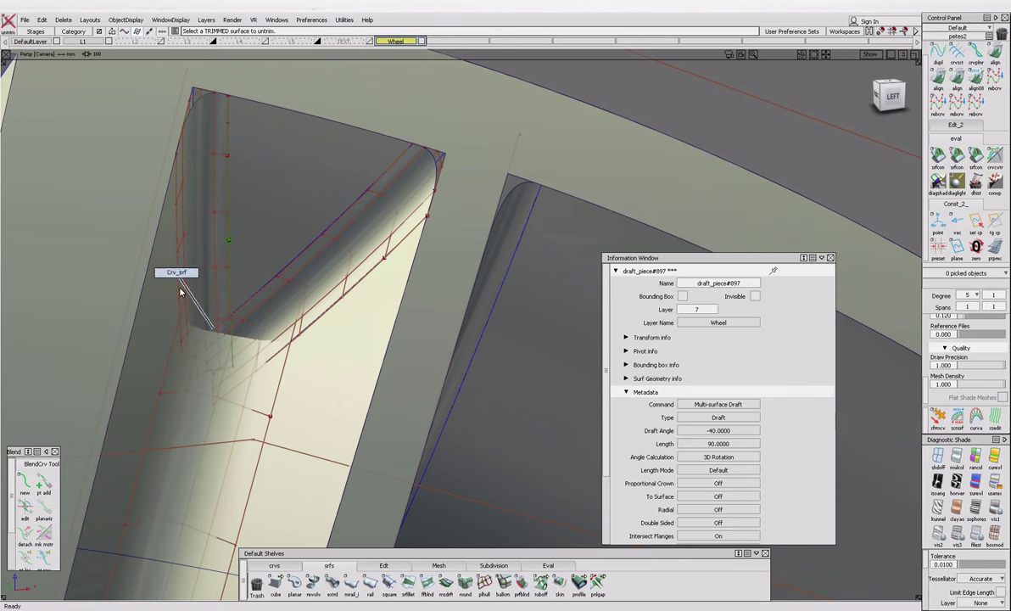
left_click(199, 325)
double_click(938, 76)
left_click(179, 283)
left_click(172, 292)
Trim the untrimmed pocket walls back to the aligned fillet edges, keeping the picked regions.
right_click_drag(273, 248, 305, 221, "ctrl+shift")
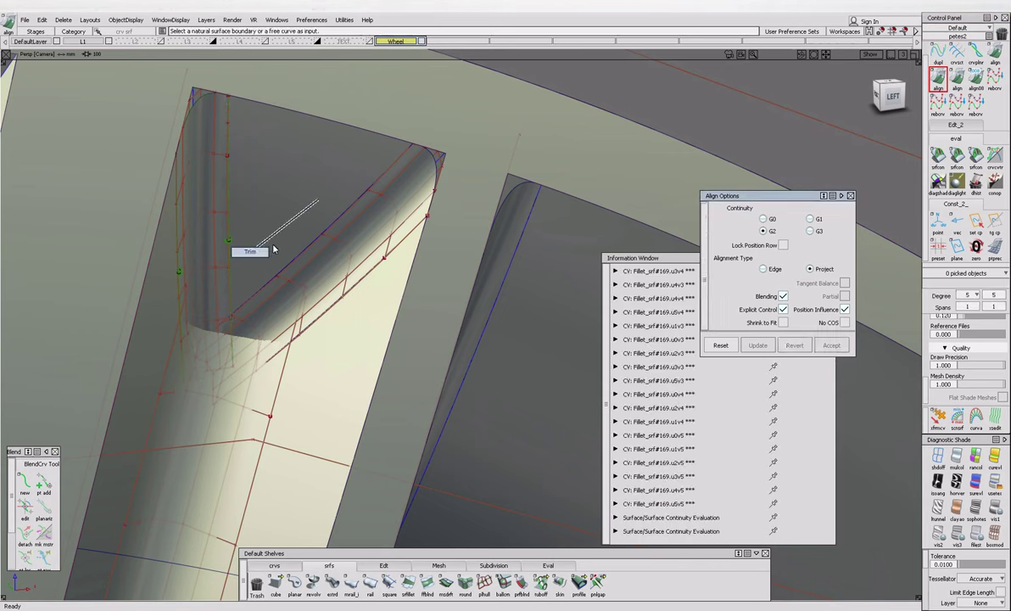
left_click(847, 587)
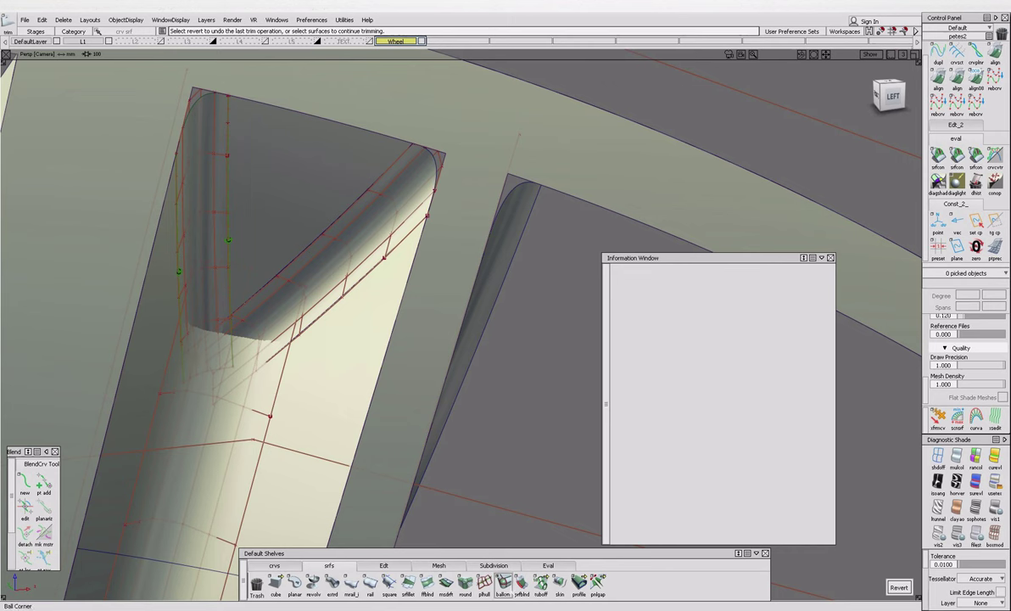
Try the ball corner again across the aligned pocket fillets with edge ratios of 0.35.
left_click(503, 584)
left_click(202, 267)
left_click(312, 275)
left_click(285, 208)
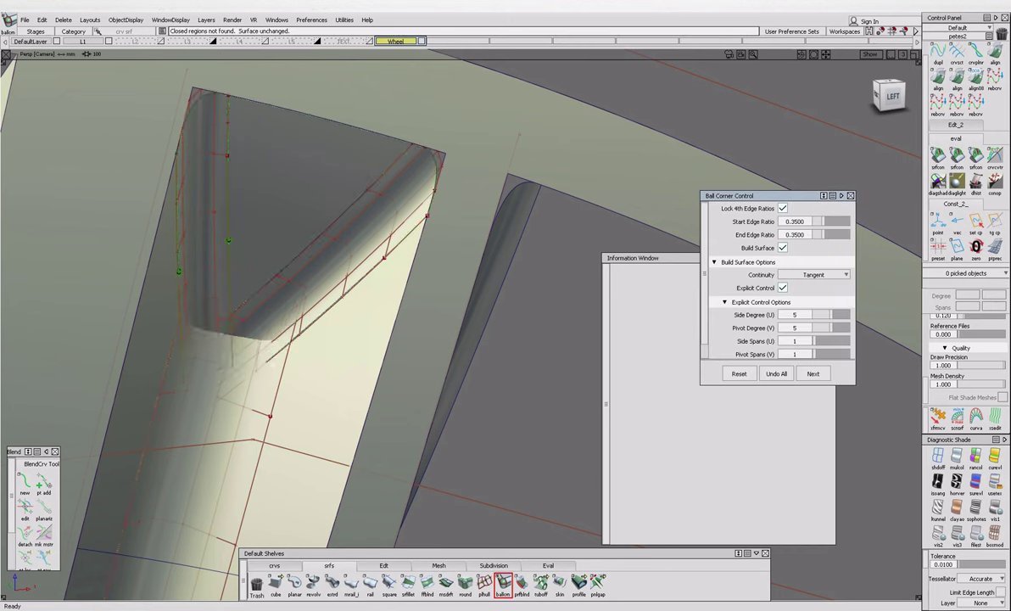
left_click(215, 374)
left_click(214, 374)
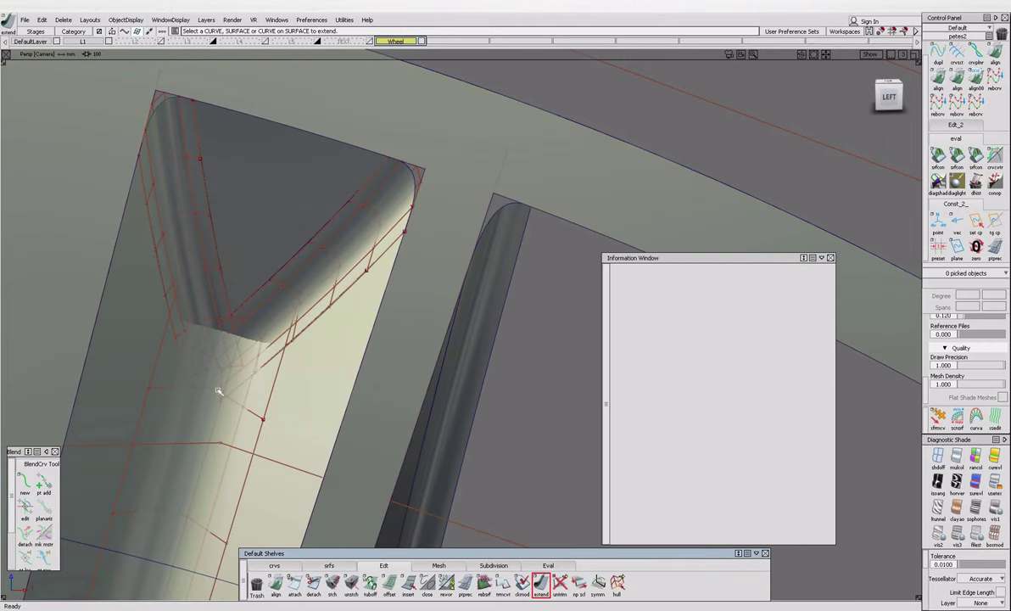
Adjust the extended ends of the pocket's rim fillets and extend the rim end of the long floor fillet.
left_click(212, 354)
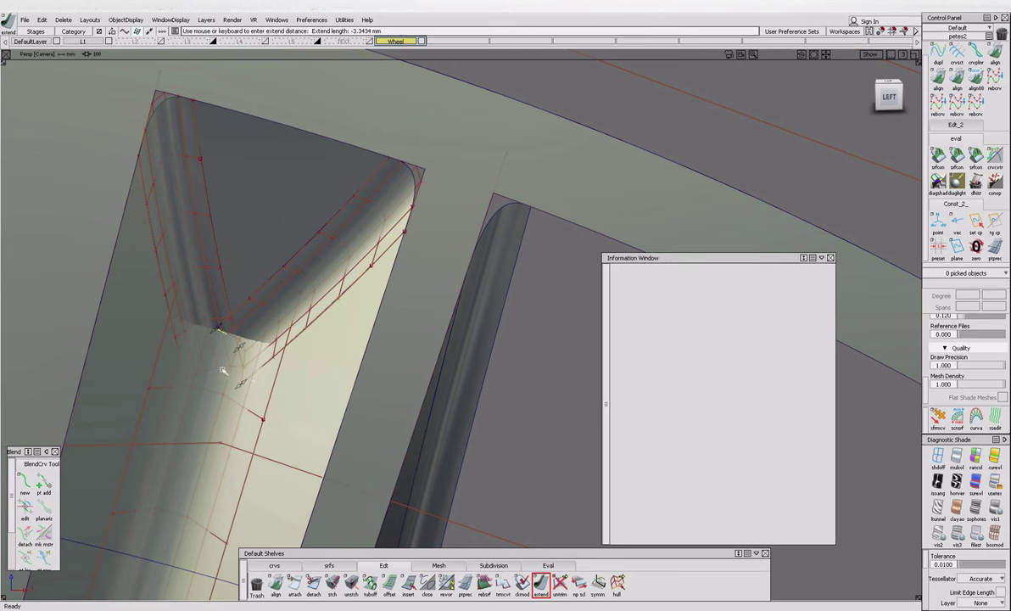
left_click(222, 360)
key("Return")
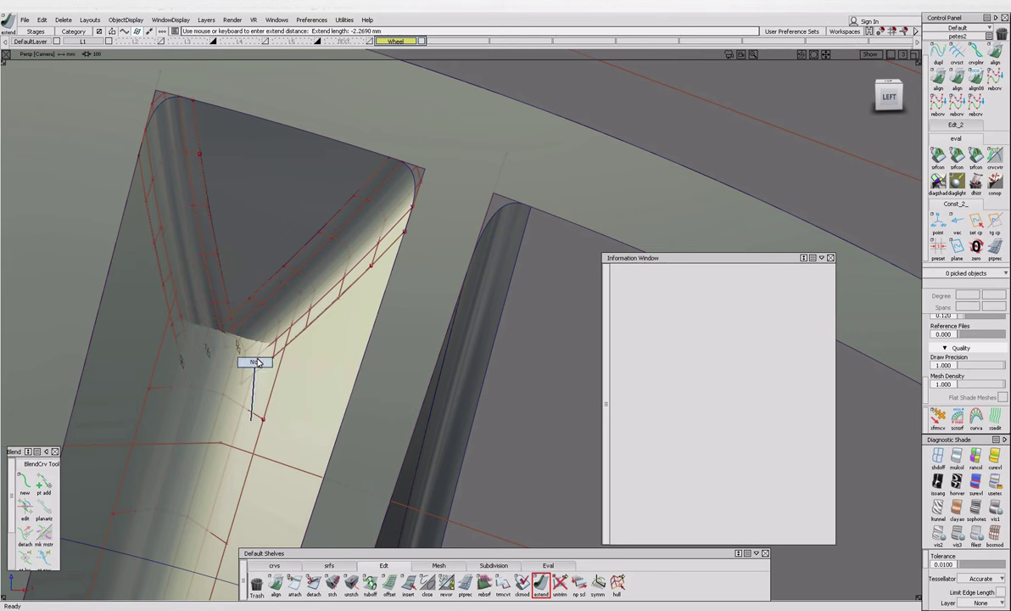
left_click(263, 288)
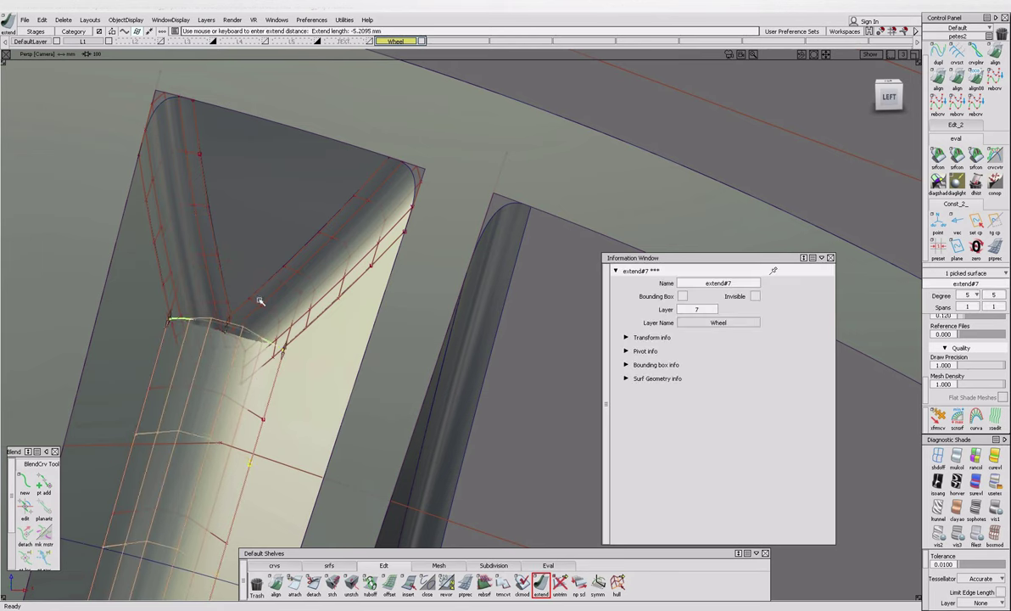
key("Return")
Try a ball corner across the extended fillets with start and end edge ratios of 1.
left_click(329, 565)
left_click(503, 584)
left_click(248, 253)
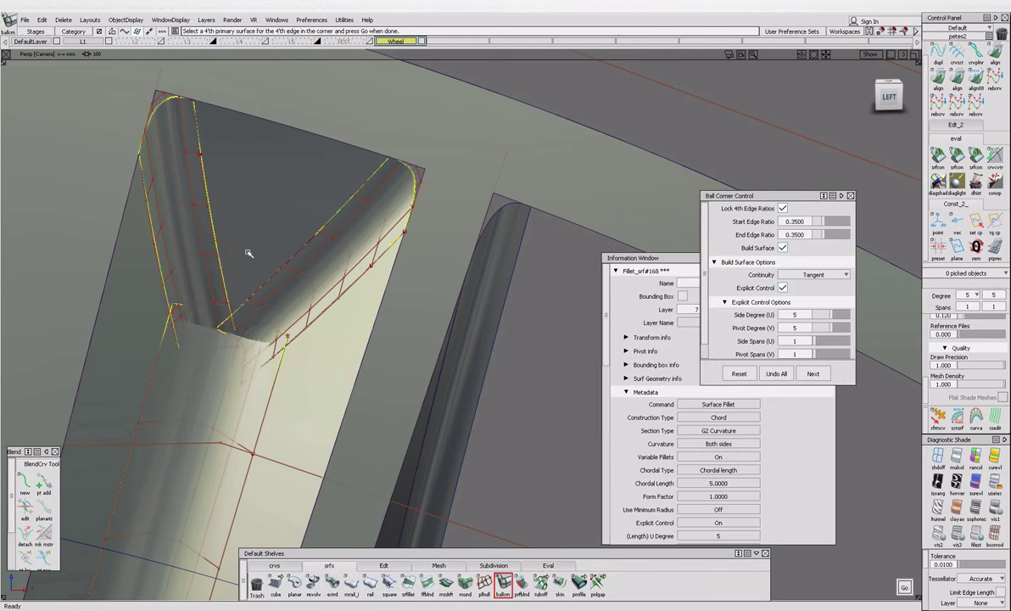
left_click_drag(835, 227, 847, 221)
left_click(776, 374)
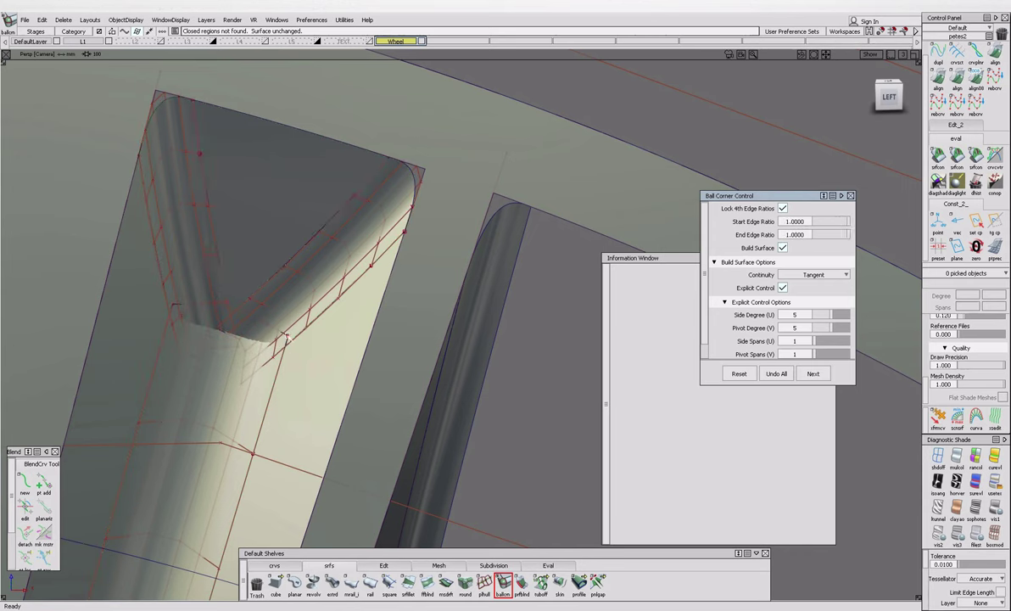
Untrim the rim wall and the side wall adjoining the pocket's right rim fillet.
left_click(289, 315)
left_click(293, 322)
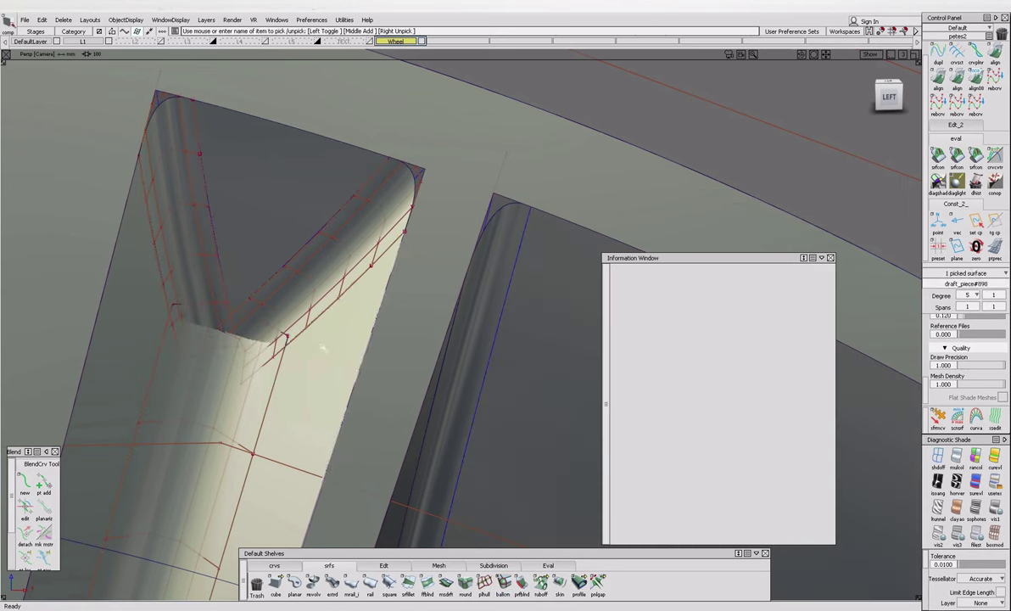
left_click(309, 261)
left_click(309, 257)
left_click(309, 257)
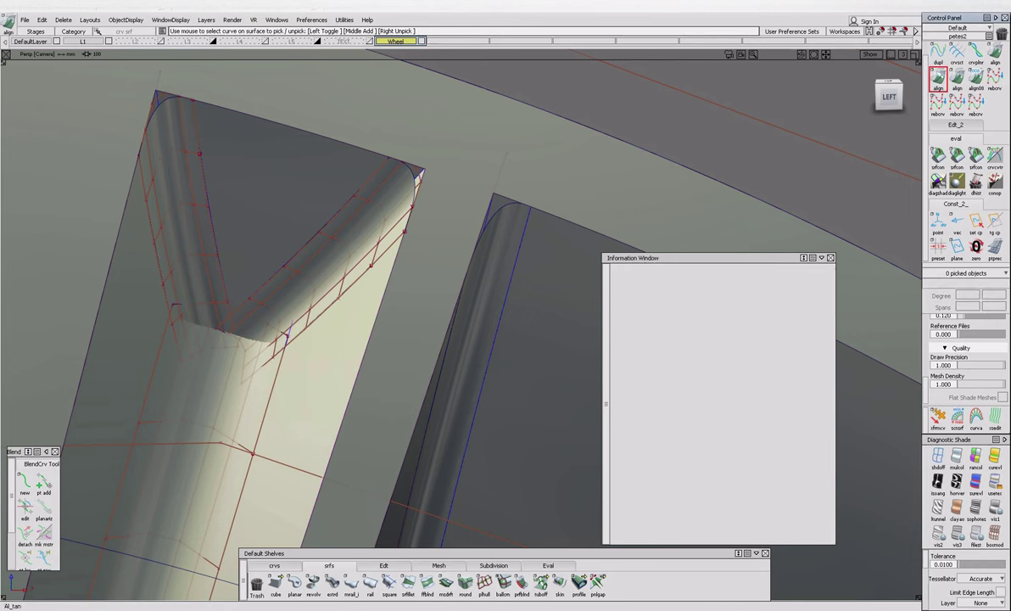
Align both edges of the right rim fillet to the adjoining walls and trim those walls back to it.
double_click(937, 77)
left_click(327, 241)
left_click(331, 353)
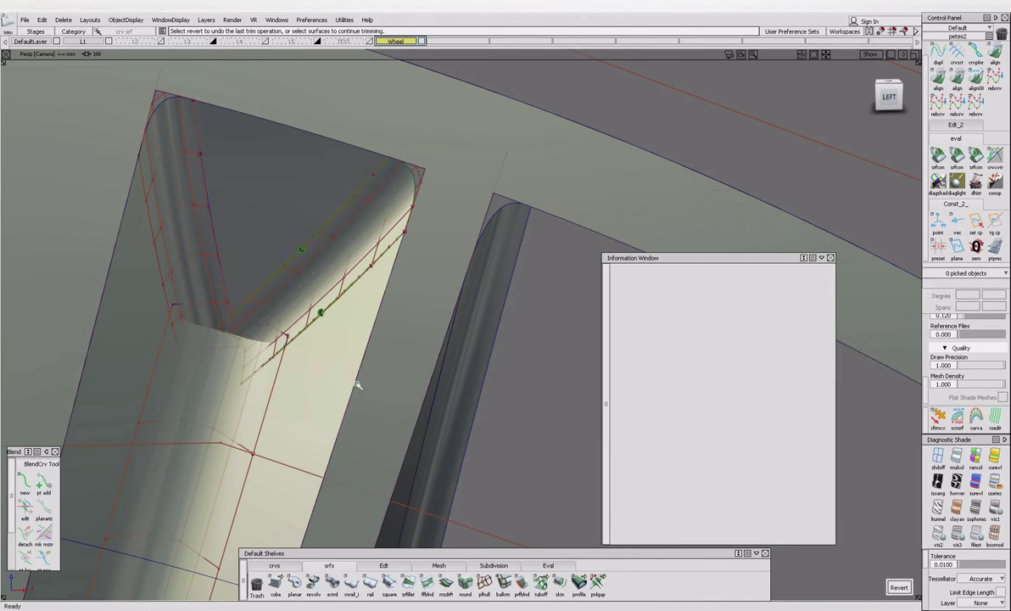
Build a tangent ball corner across the three pocket fillets with start and end edge ratios of 0.6.
left_click(503, 583)
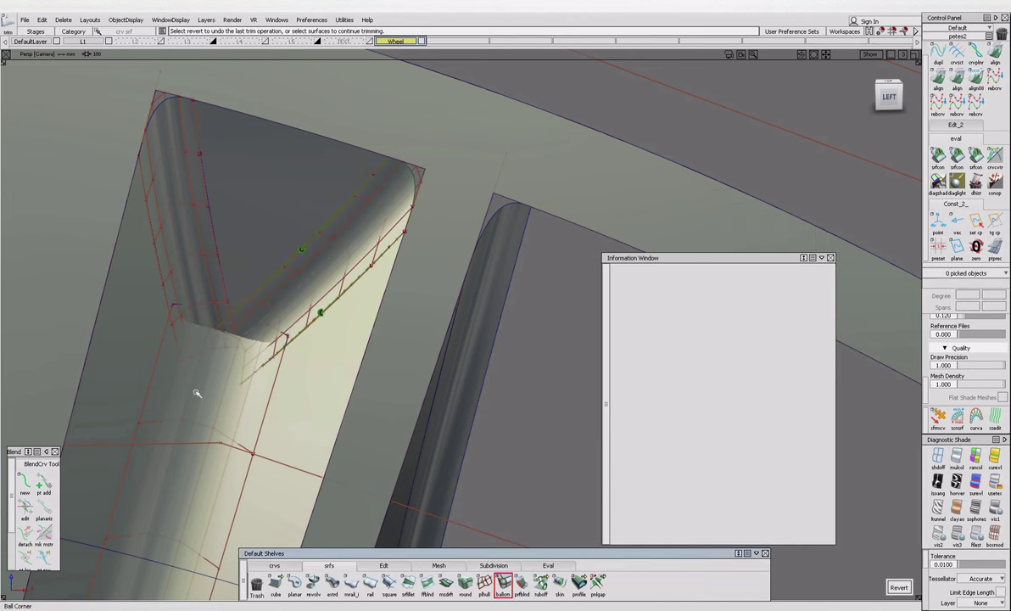
left_click(207, 271)
left_click(256, 246)
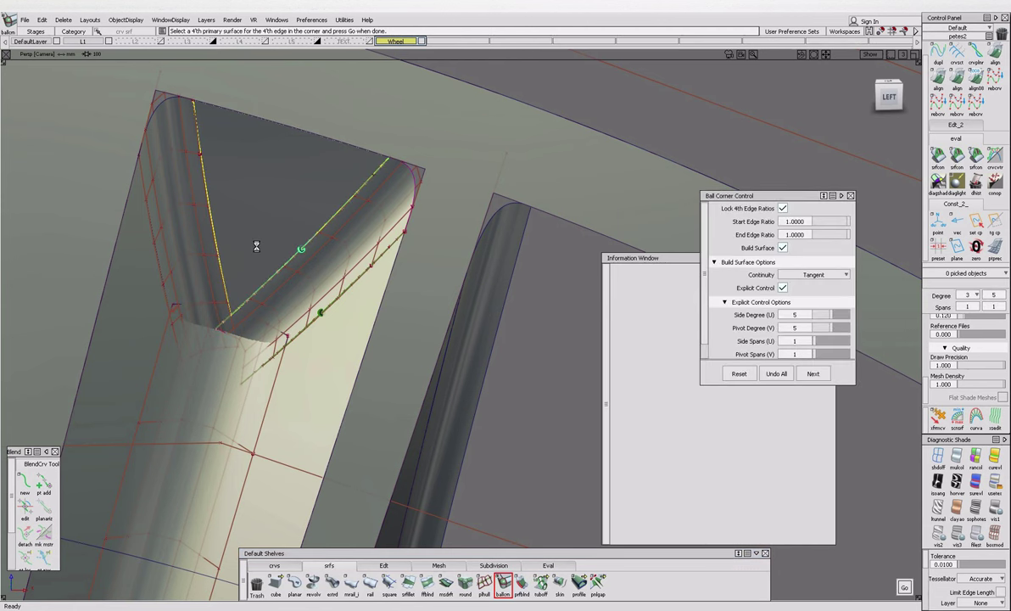
left_click_drag(838, 222, 838, 227)
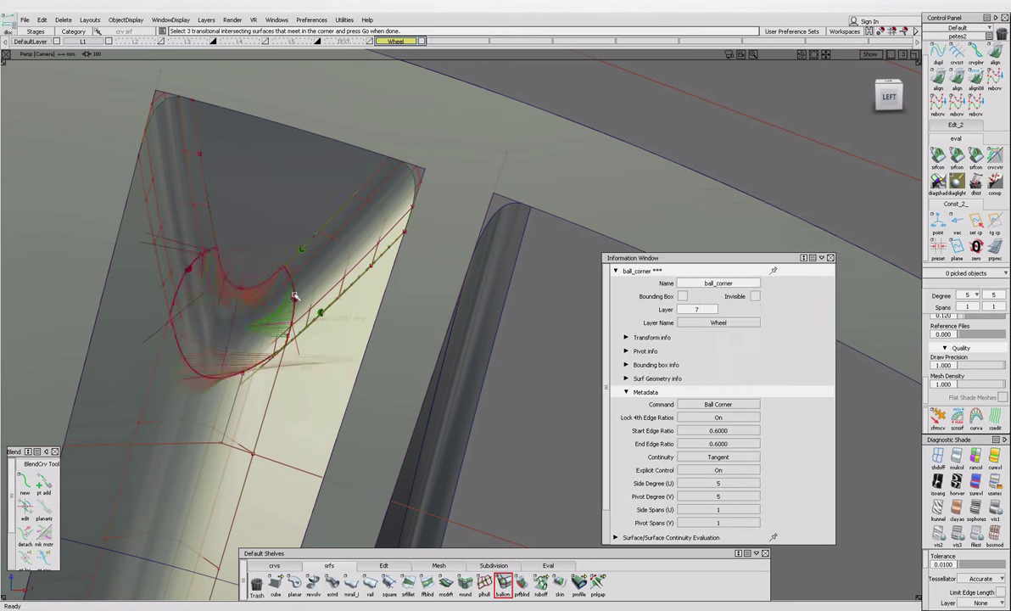
Trim the rim wall to the ball corner's edge, keeping the region between the two rim fillets.
left_click(234, 343)
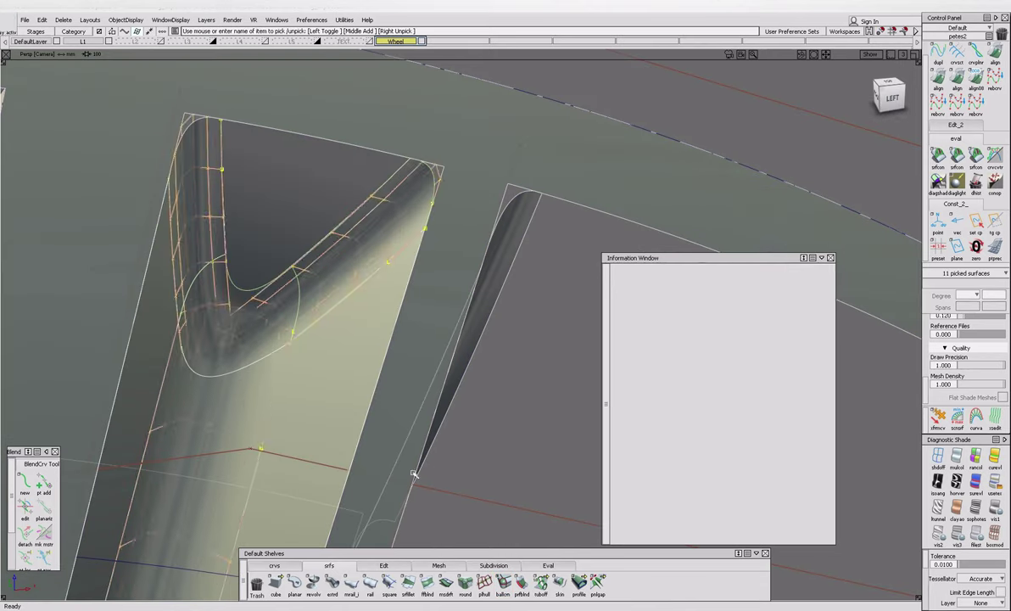
left_click(290, 267)
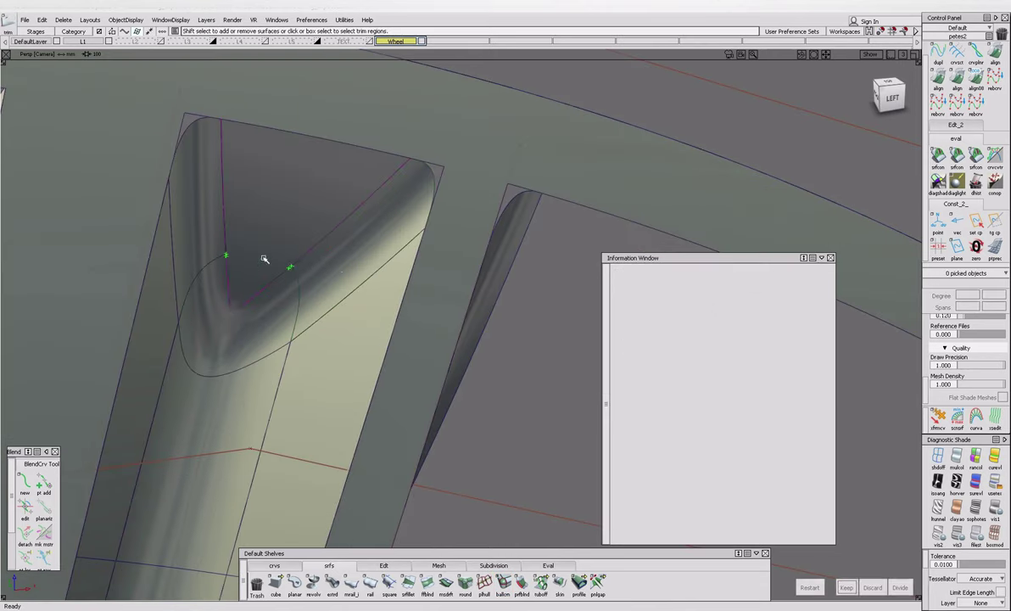
left_click(851, 589)
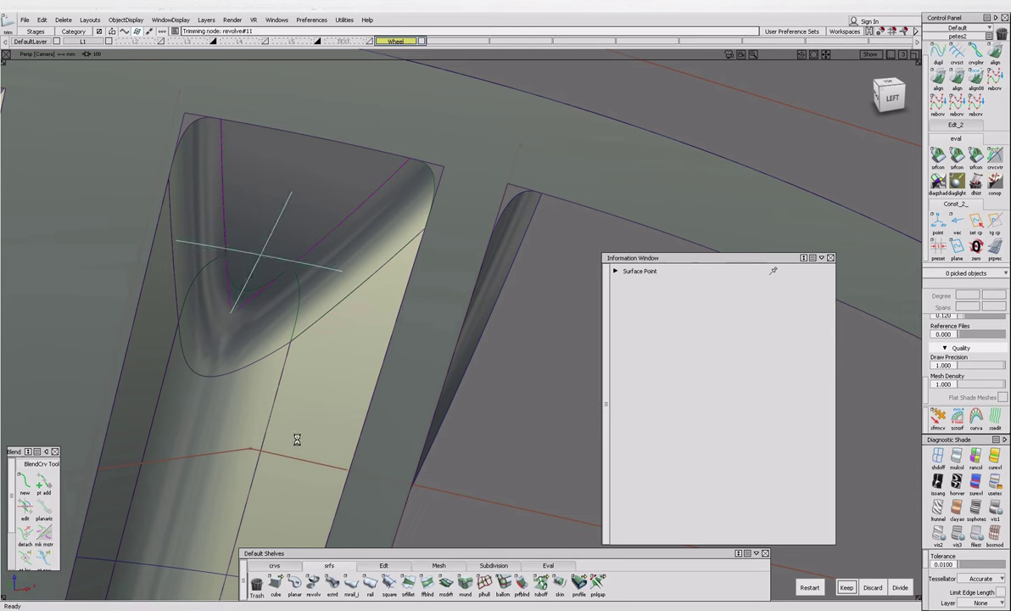
left_click(335, 401)
key("ctrl+h")
key("Return")
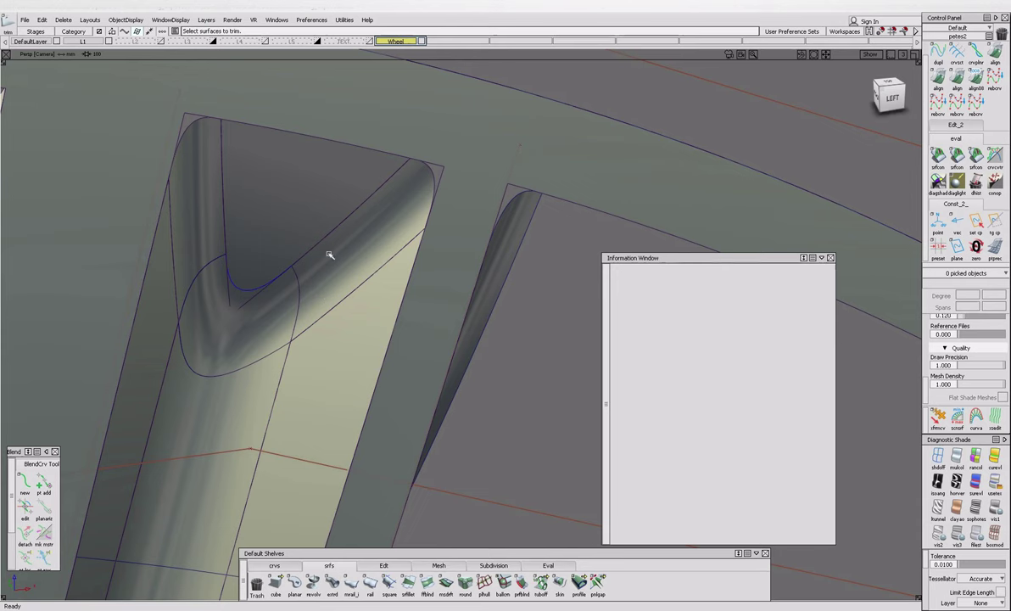
Select the rim wall surface behind the pockets and untrim it.
left_click(240, 263)
left_click_drag(297, 281, 417, 357, "alt+shift")
left_click(417, 357)
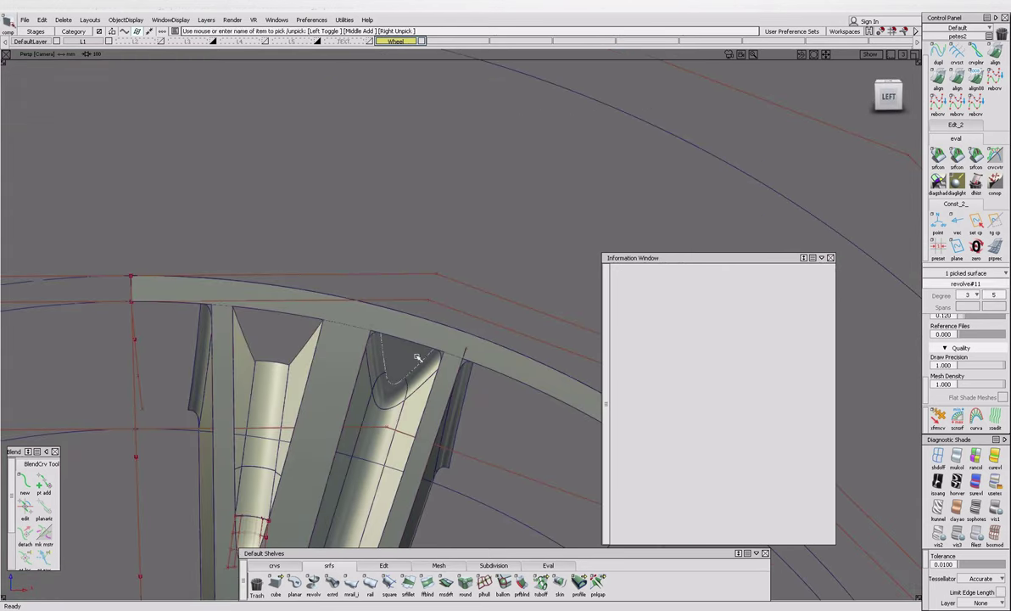
left_click(383, 565)
left_click(560, 584)
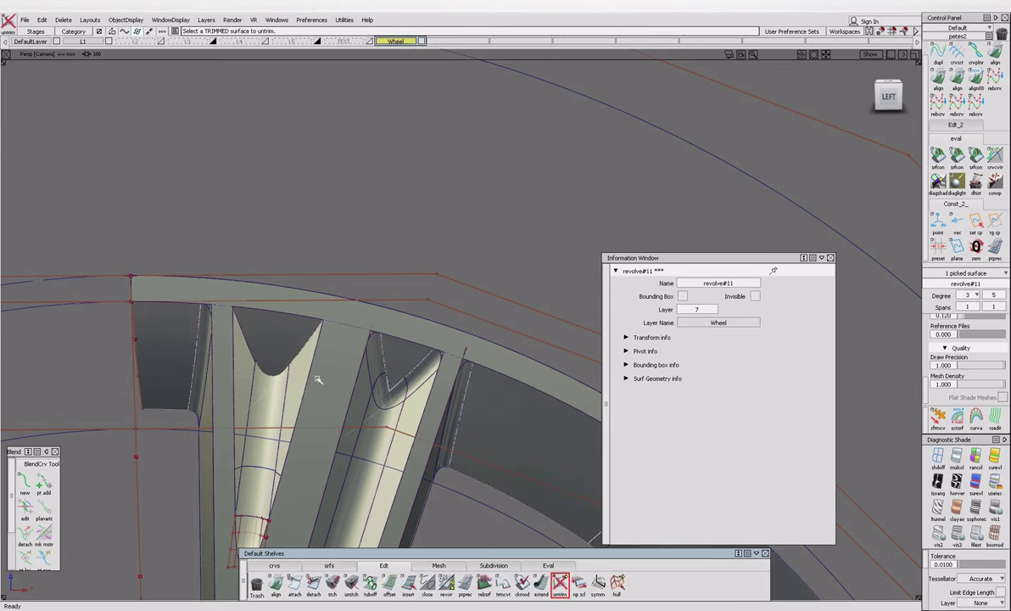
Build a G2 Curvature chord fillet with chordal length 5 between the rim wall and the first pocket's right side wall.
left_click(329, 565)
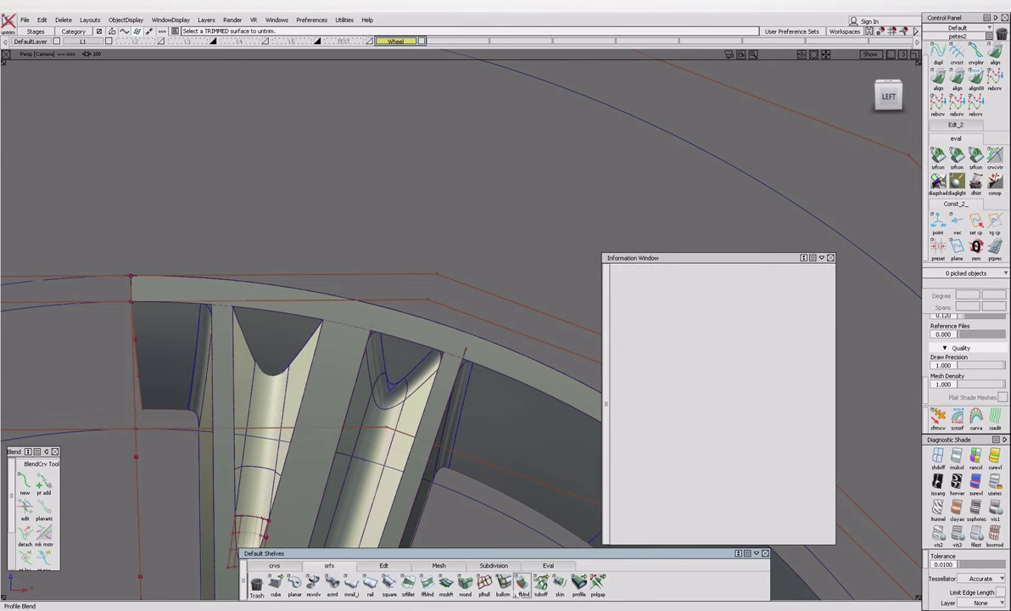
left_click(408, 584)
left_click(278, 343)
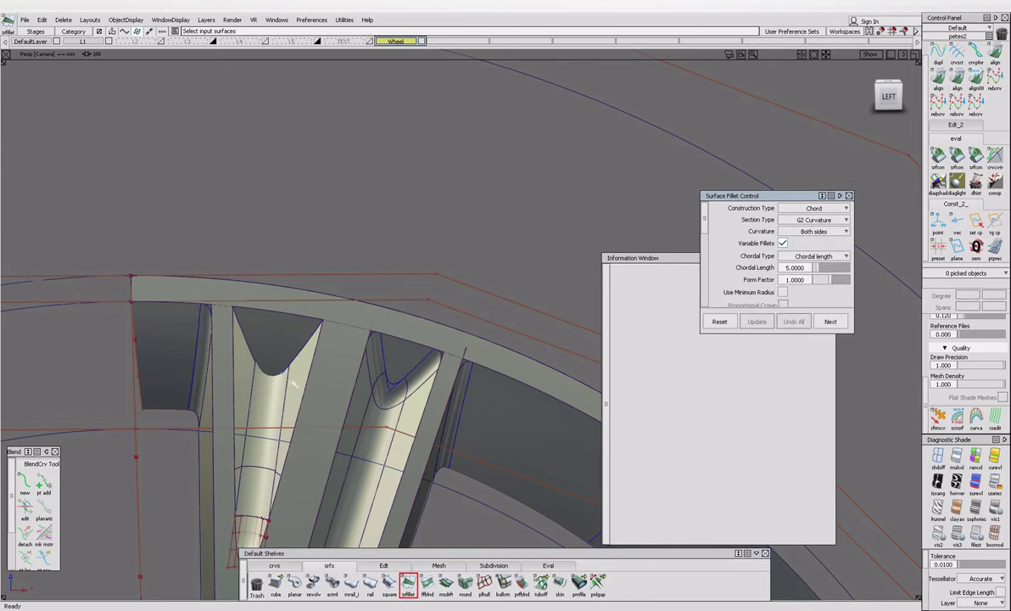
left_click_drag(232, 349, 146, 337, "alt+shift")
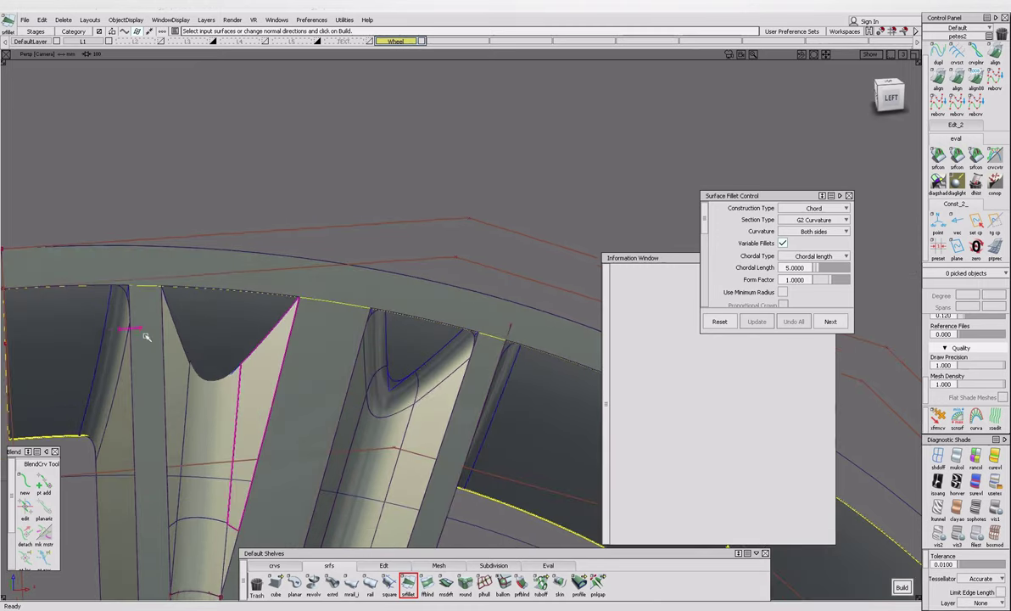
right_click_drag(149, 336, 392, 342, "alt+shift")
left_click(346, 346)
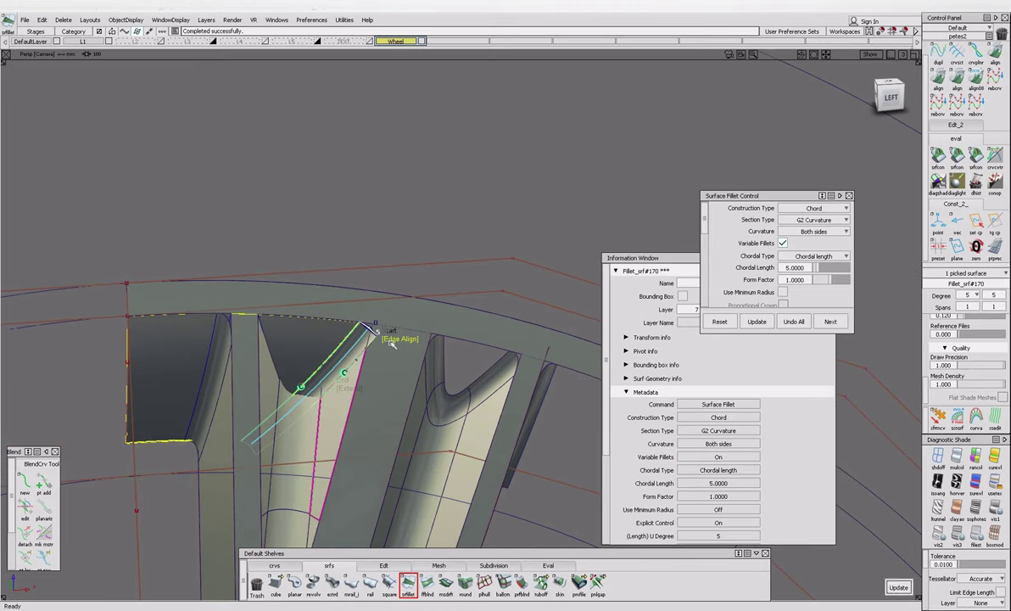
Fillet the first pocket's left side wall to the rim wall and accept the result.
left_click(308, 348)
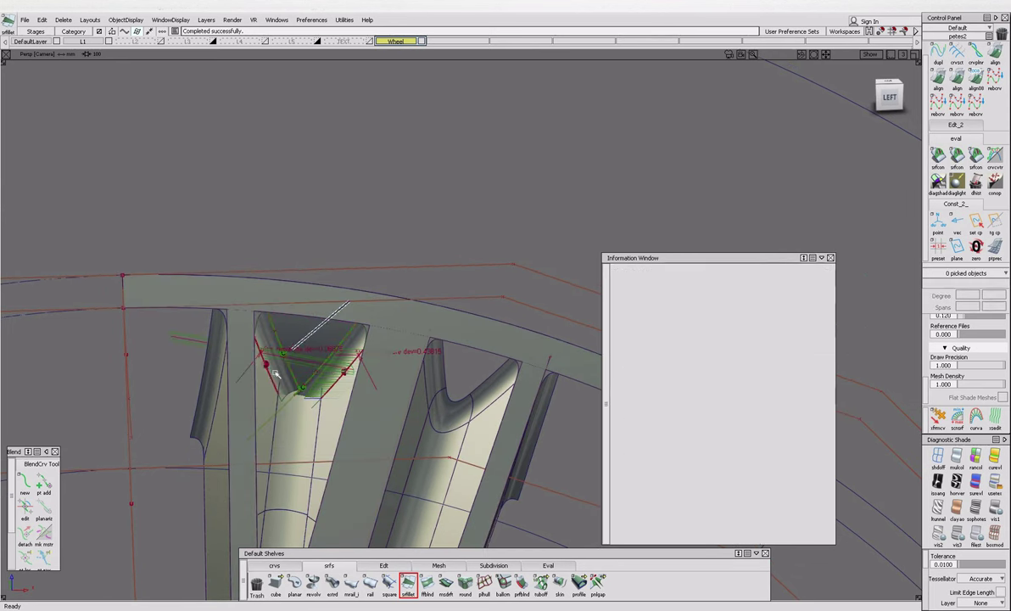
left_click(526, 477)
left_click(316, 364)
left_click(451, 341)
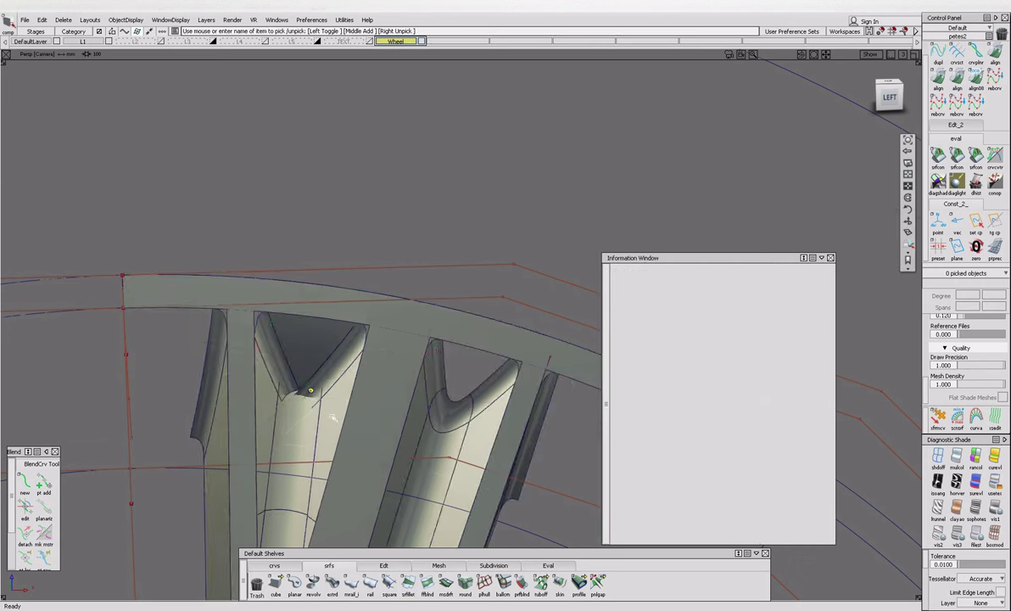
Build a tangent ball corner across the first pocket's three fillets with start and end edge ratios of 0.6.
right_click_drag(396, 485, 395, 485, "alt+shift")
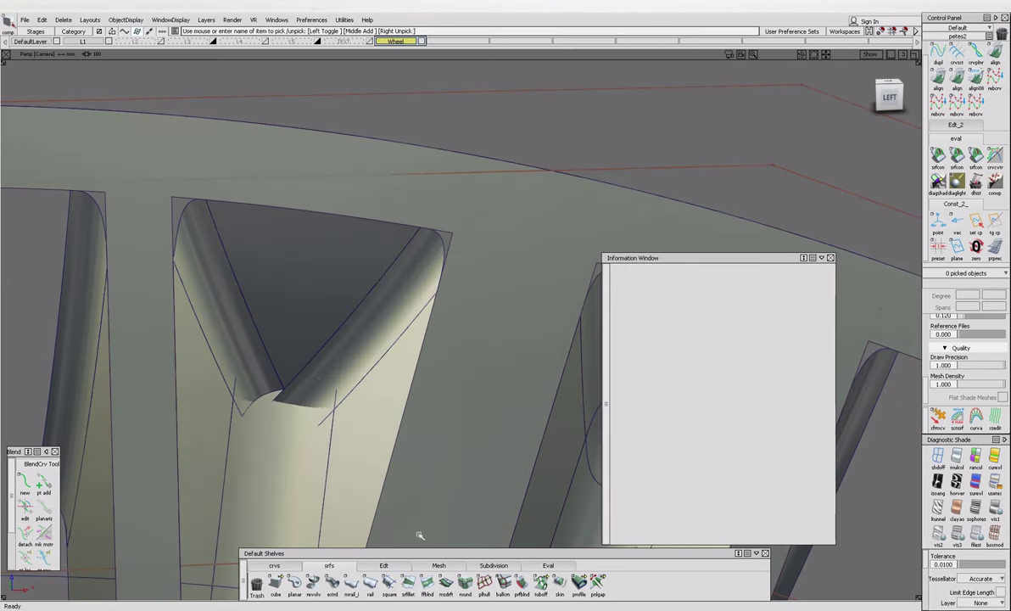
left_click(369, 371)
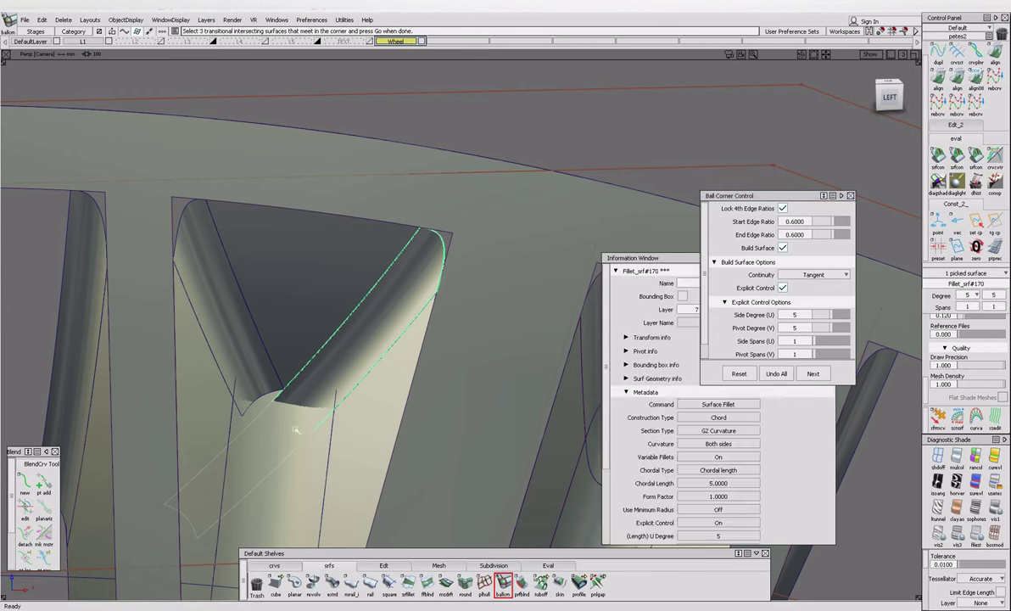
left_click(284, 328)
left_click(291, 318)
left_click(288, 319)
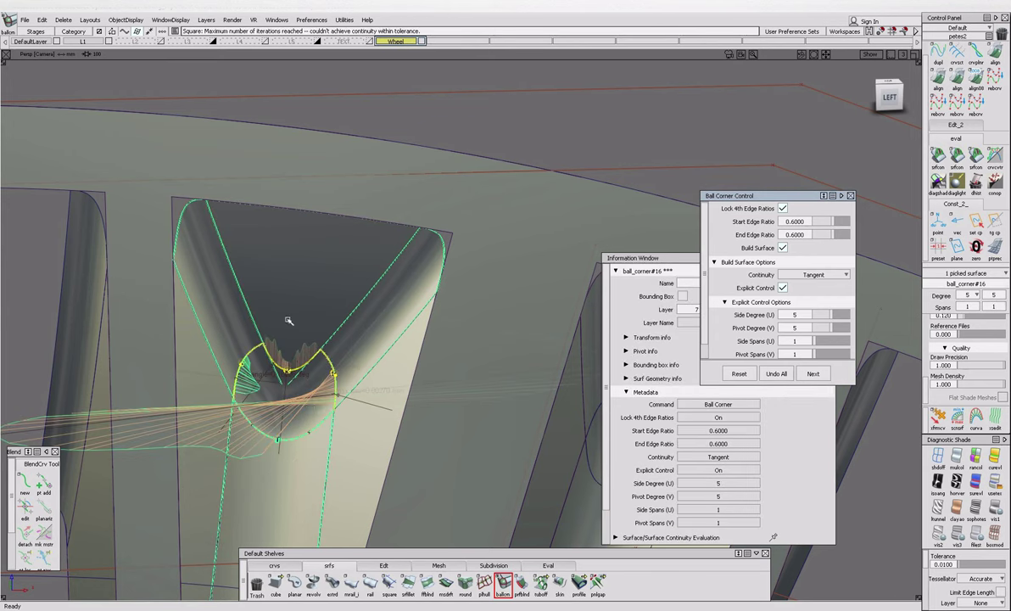
key("Escape")
Trim the rim wall along the ball corner and rim fillet edges, marking its regions in the pockets and adjoining openings.
left_click_drag(332, 384, 382, 472, "alt+shift")
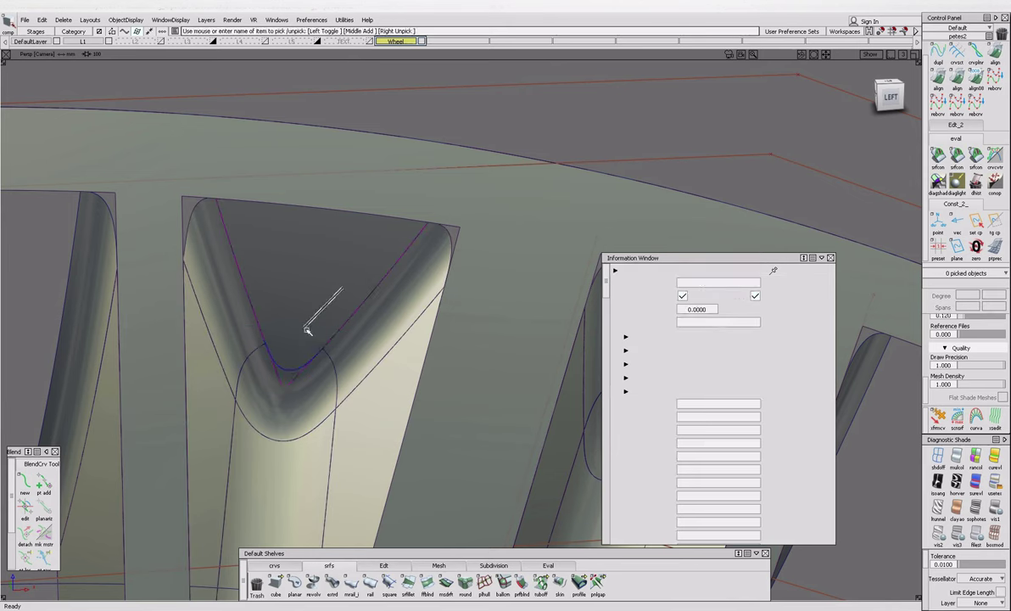
left_click(306, 331)
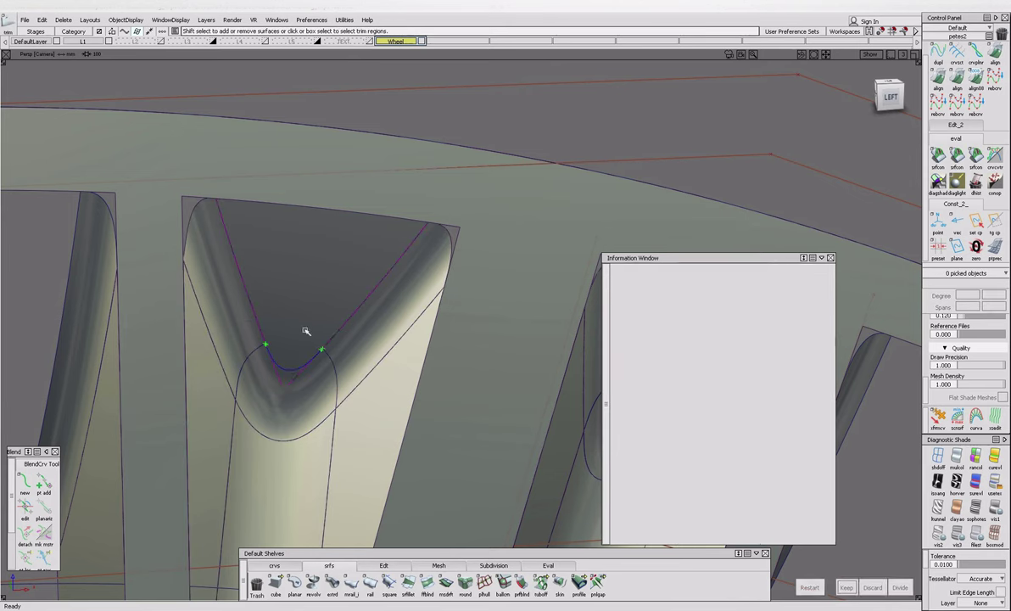
left_click(306, 331)
scroll(343, 356, "down", 3)
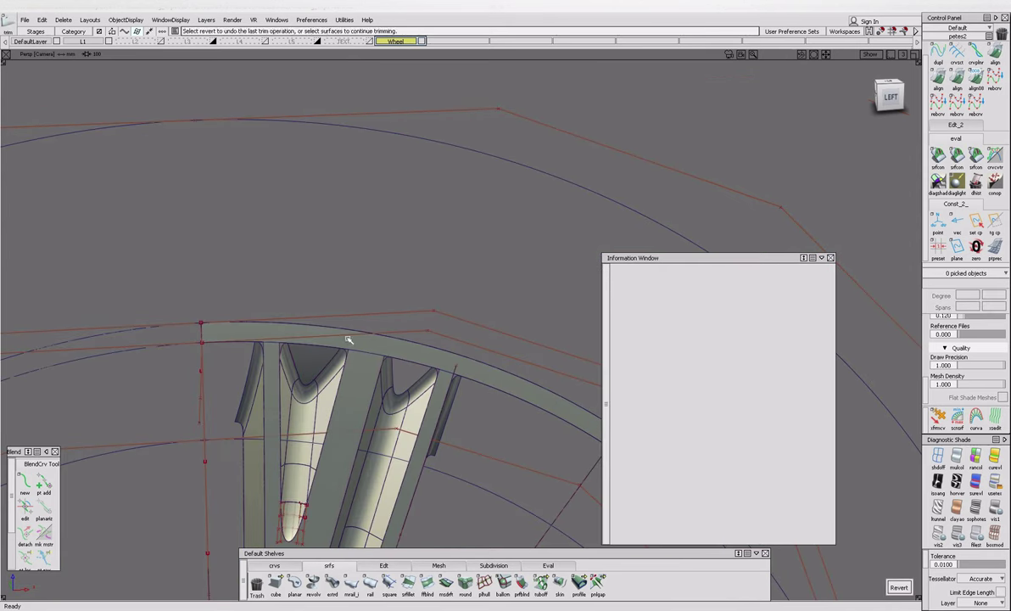
left_click(323, 386)
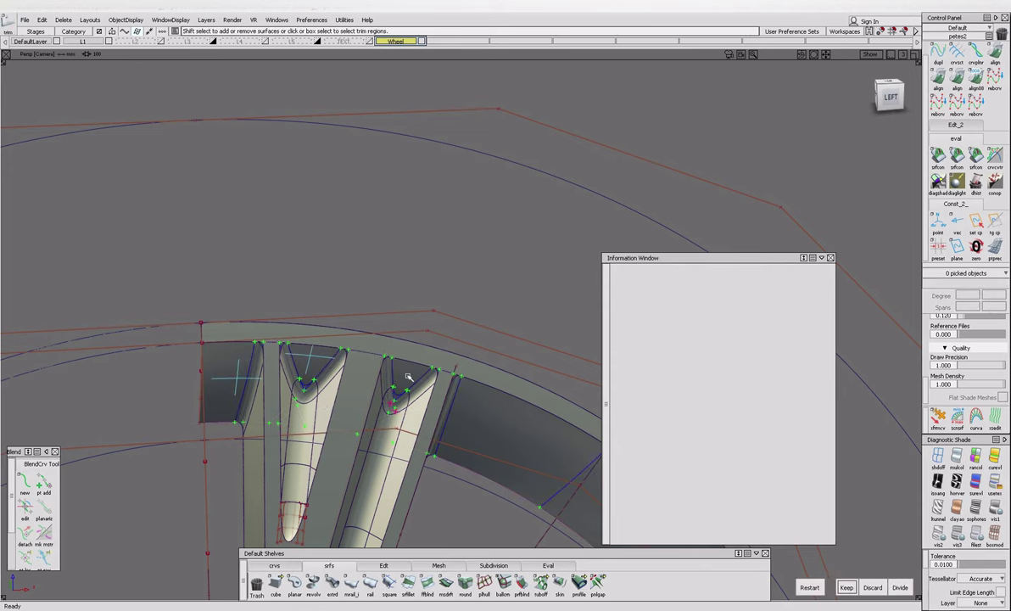
left_click(872, 587)
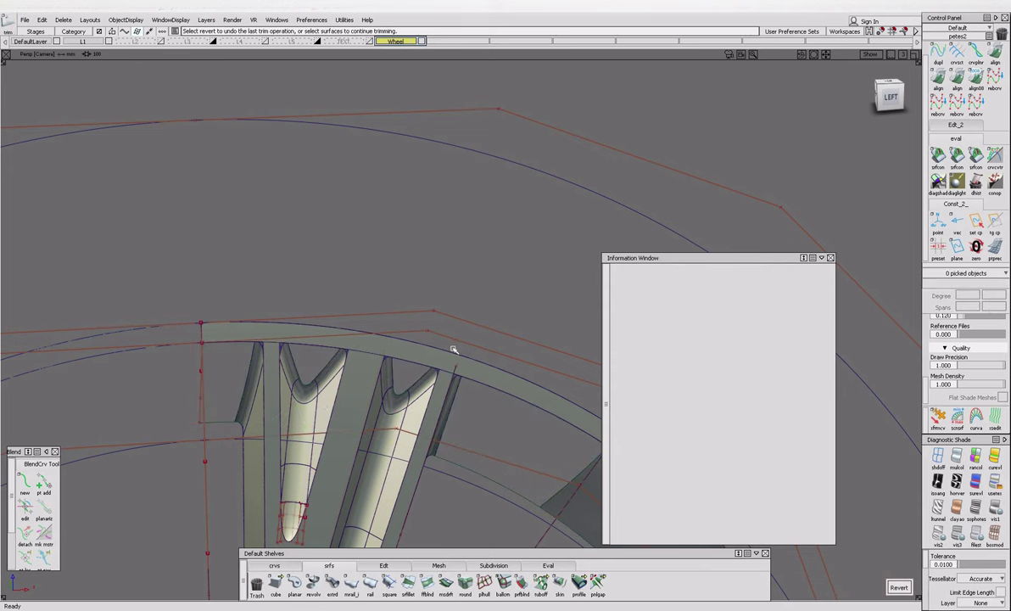
left_click(564, 464)
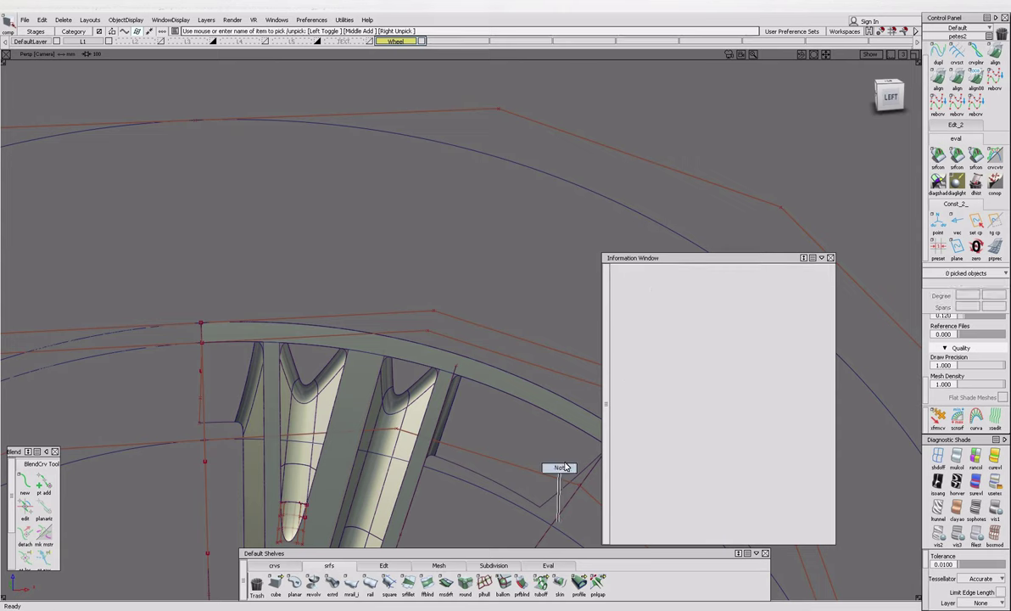
Examine the blended corners of both pockets in shaded view with the model curves hidden.
right_click_drag(335, 375, 219, 369, "alt+shift")
middle_click_drag(219, 368, 288, 382, "alt+shift")
right_click_drag(288, 382, 353, 394, "alt+shift")
middle_click_drag(354, 394, 296, 385, "alt+shift")
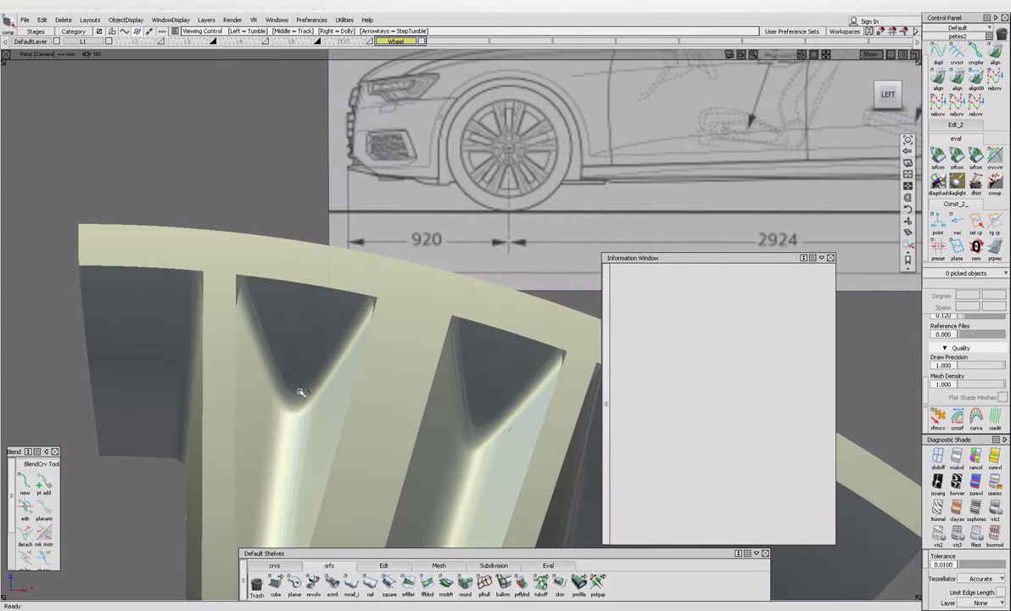
key("ctrl+shift+d")
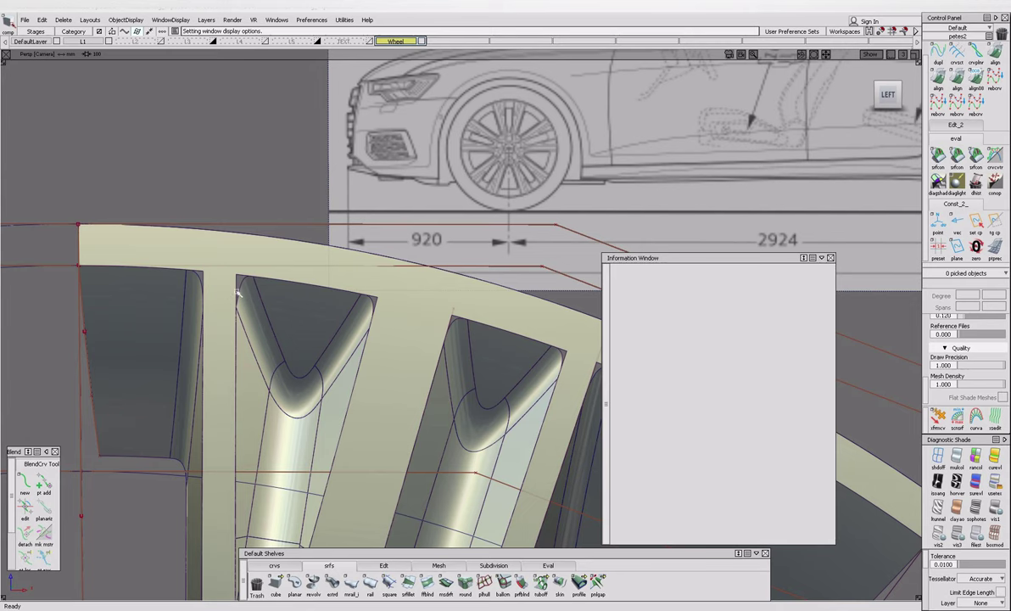
Align the first pocket's left rim fillet using G2 continuity and the Edge alignment type.
right_click_drag(248, 295, 403, 312, "alt+shift")
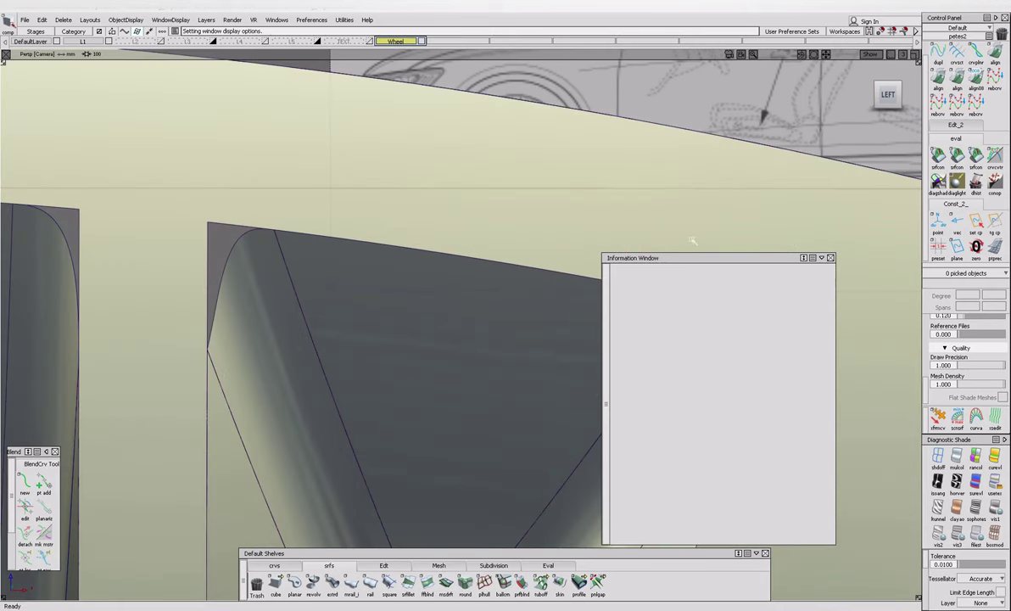
double_click(939, 78)
left_click(763, 268)
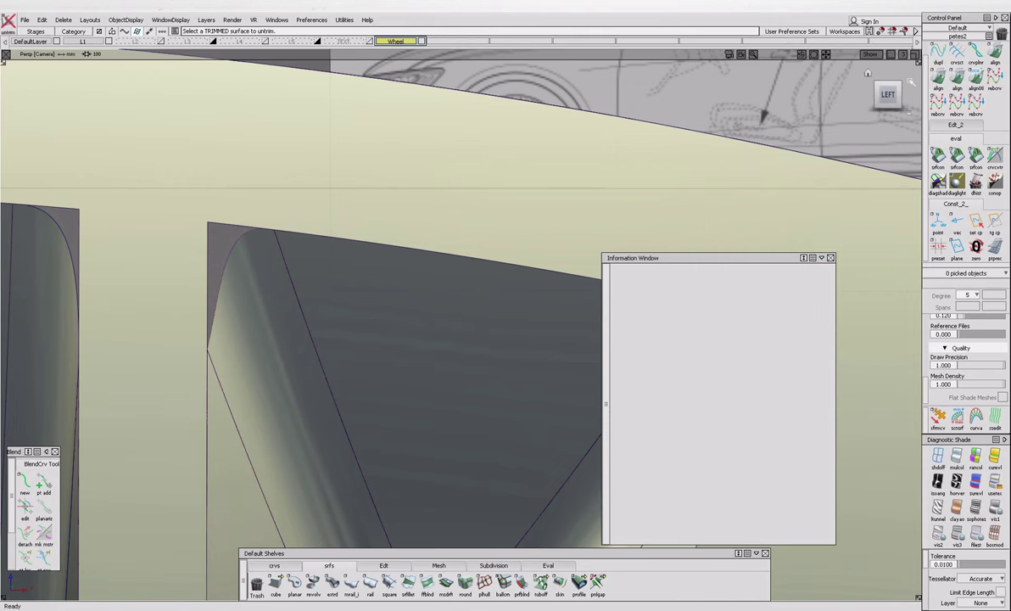
left_click(224, 348)
right_click_drag(212, 339, 308, 374, "alt+shift")
left_click(831, 345)
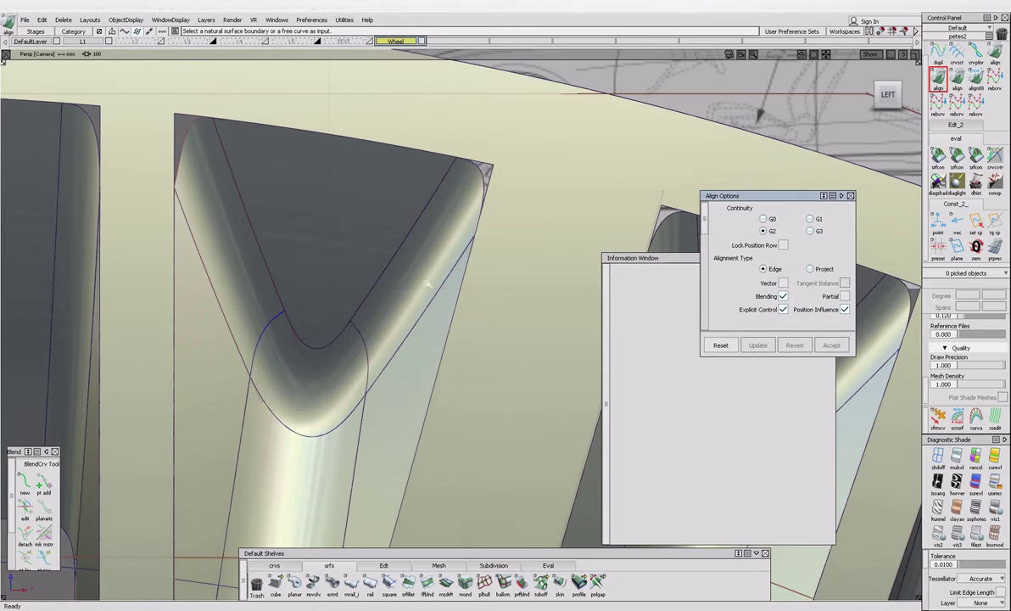
Extend the upper end of the first pocket's left rim fillet past the wheel's front face.
left_click(384, 565)
left_click(541, 584)
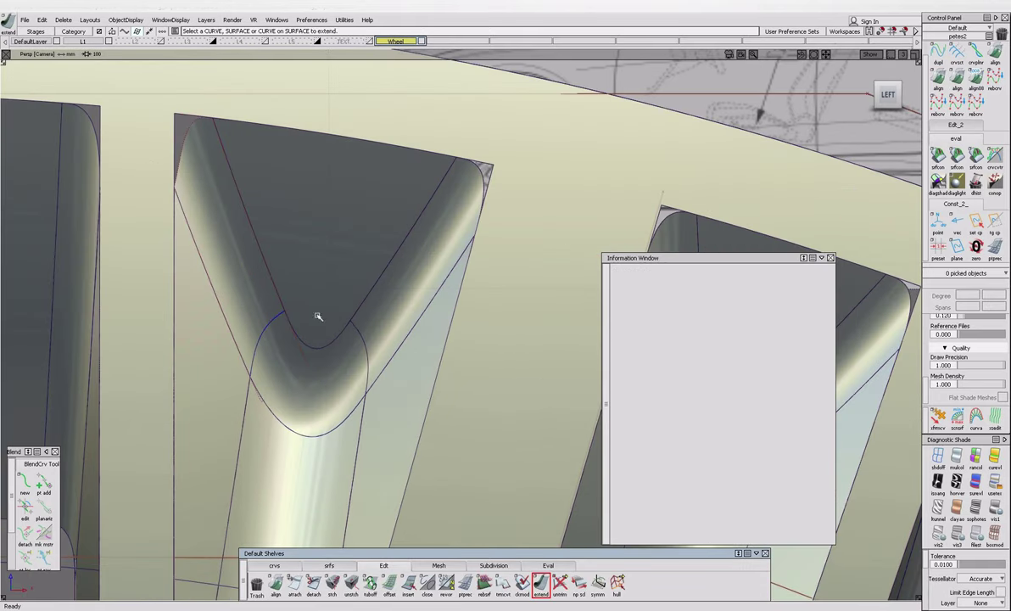
left_click(184, 151)
left_click_drag(195, 136, 219, 143)
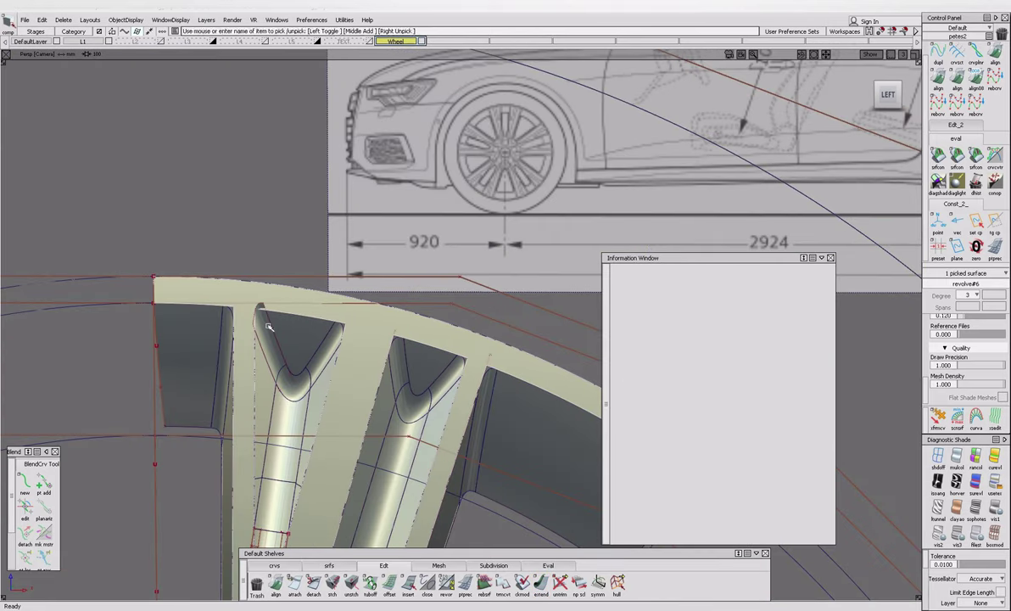
Untrim the wheel's front face and intersect it with the rim fillets.
left_click(347, 382)
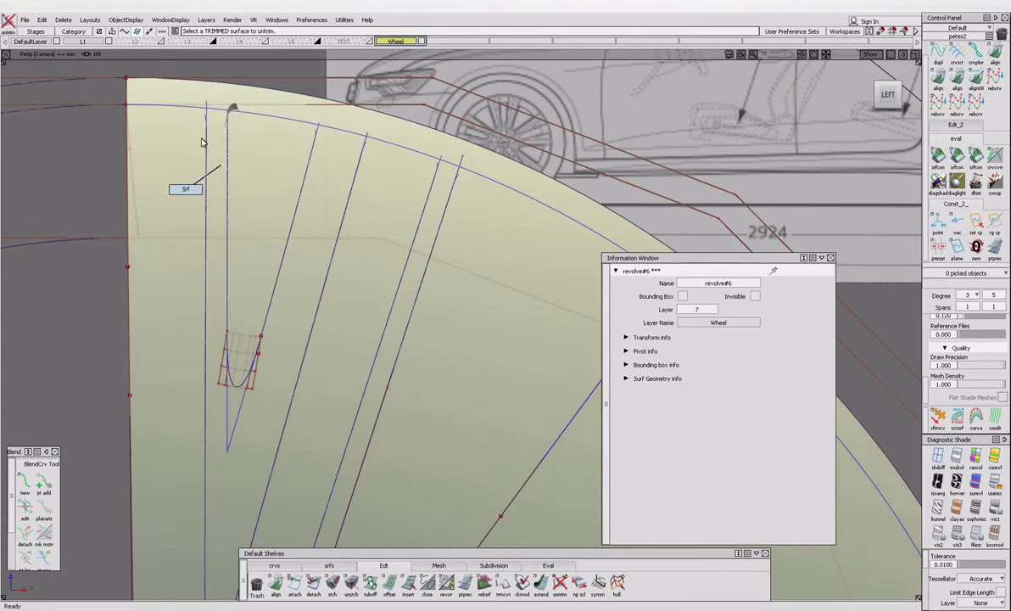
scroll(231, 109, "up", 5)
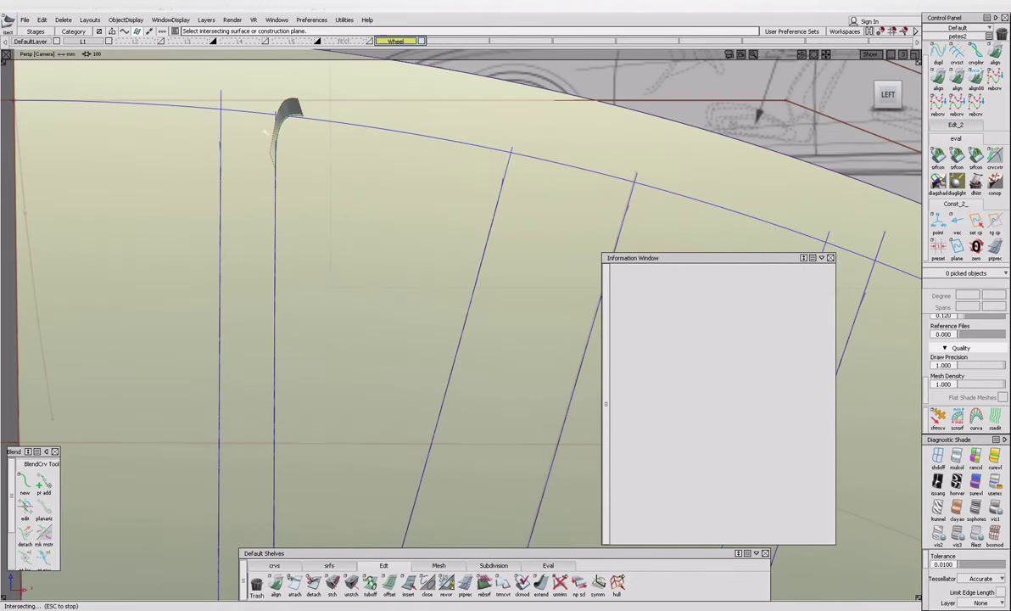
left_click(388, 129)
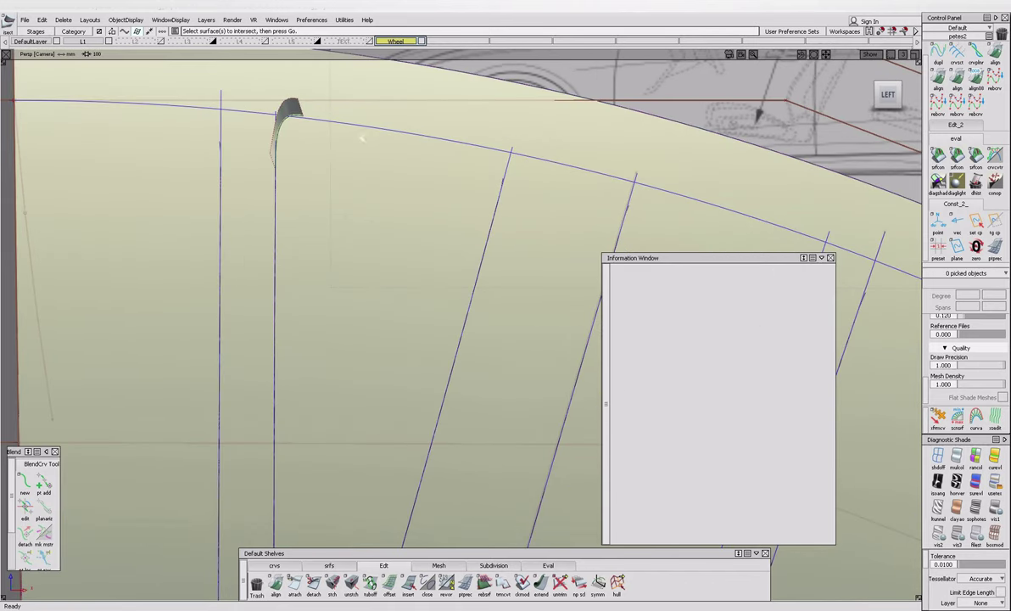
Replace the rim arc on the front face by projecting the arc and fillet end curves onto it from the Left view.
left_click(887, 94)
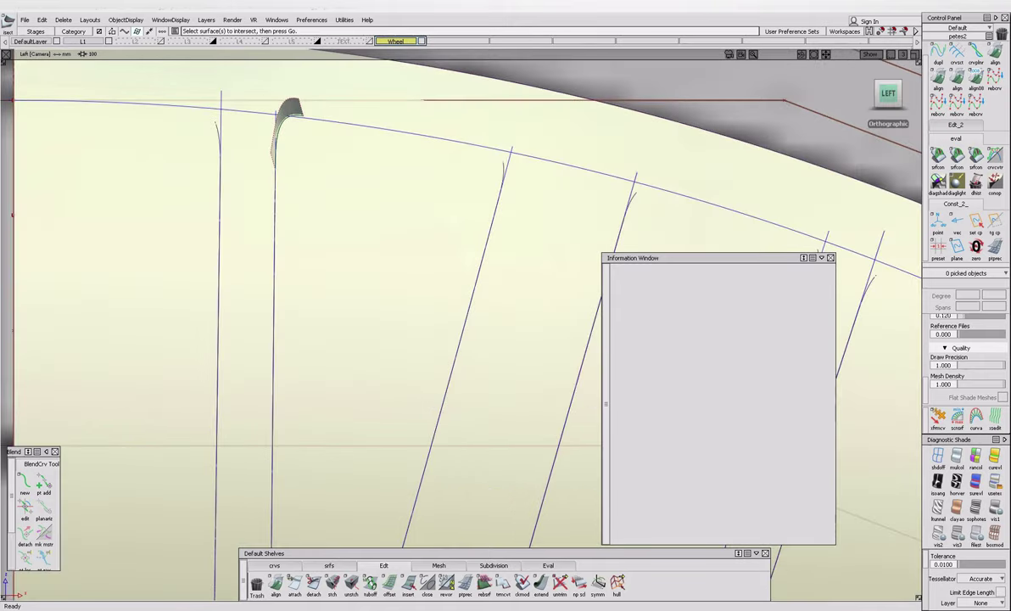
left_click(507, 159)
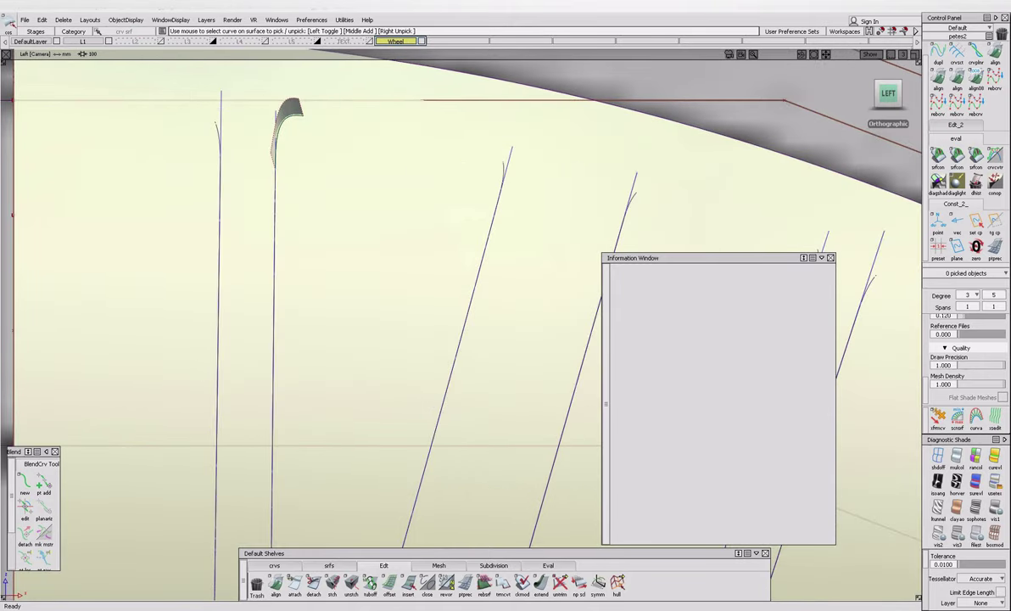
left_click(415, 134)
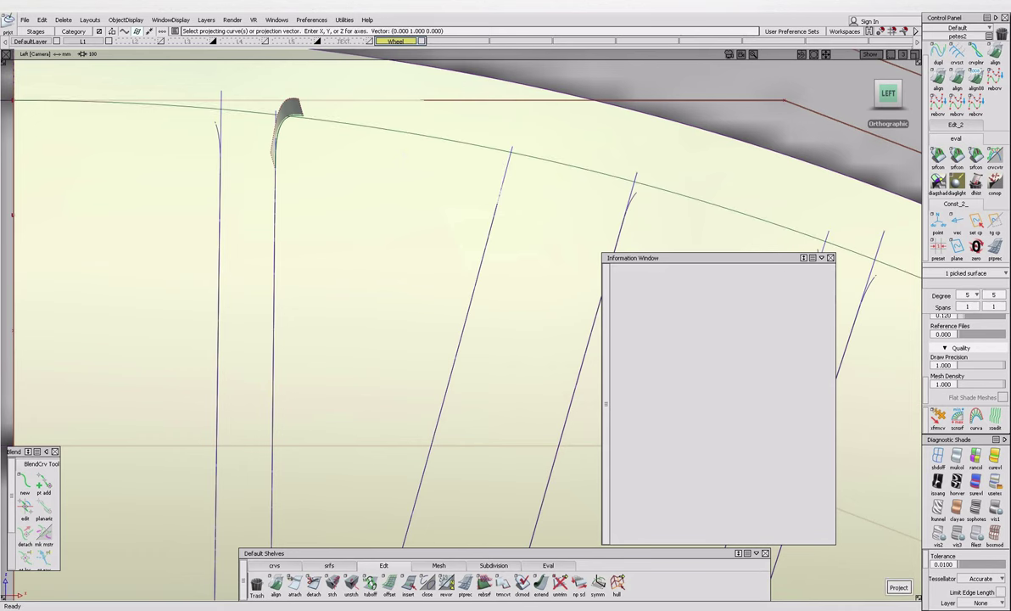
middle_click_drag(767, 225, 509, 182, "alt+shift")
left_click_drag(509, 182, 594, 272, "alt+shift")
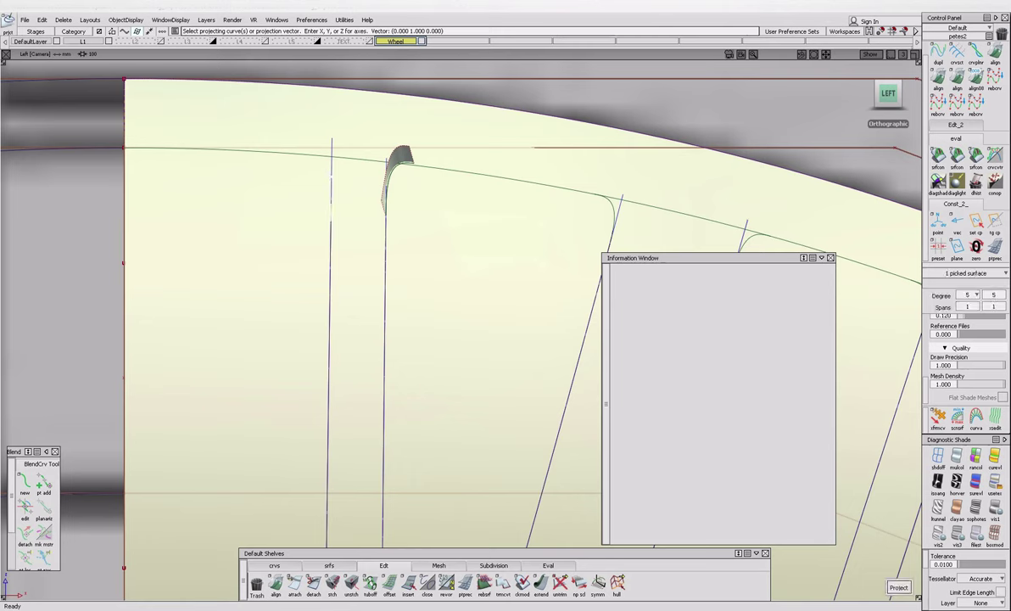
key("alt+shift")
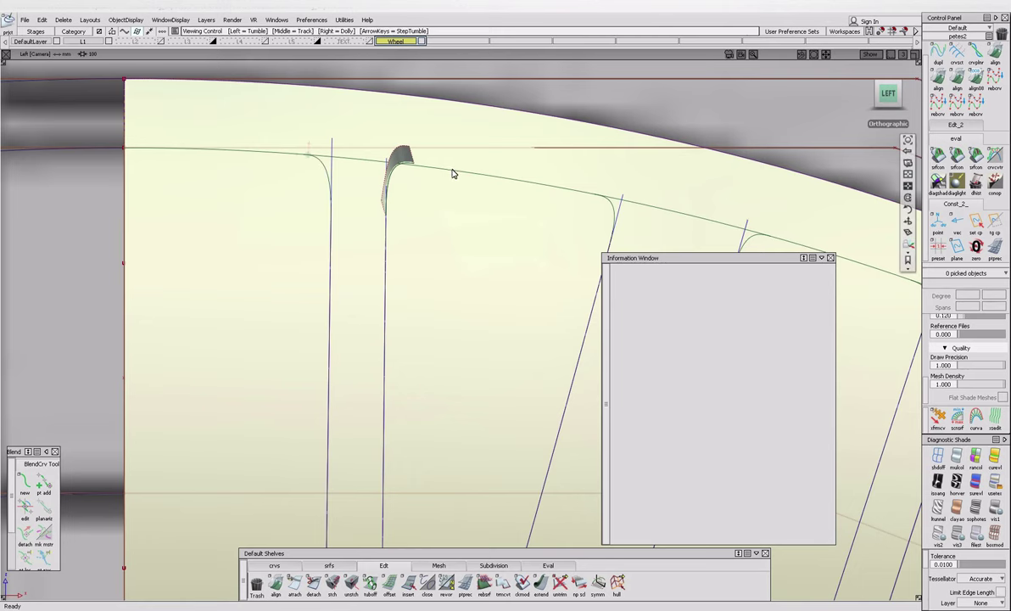
right_click_drag(504, 187, 445, 186, "alt+shift")
Try to trim the window and pocket regions out of the wheel's front face by discarding them.
left_click(323, 483)
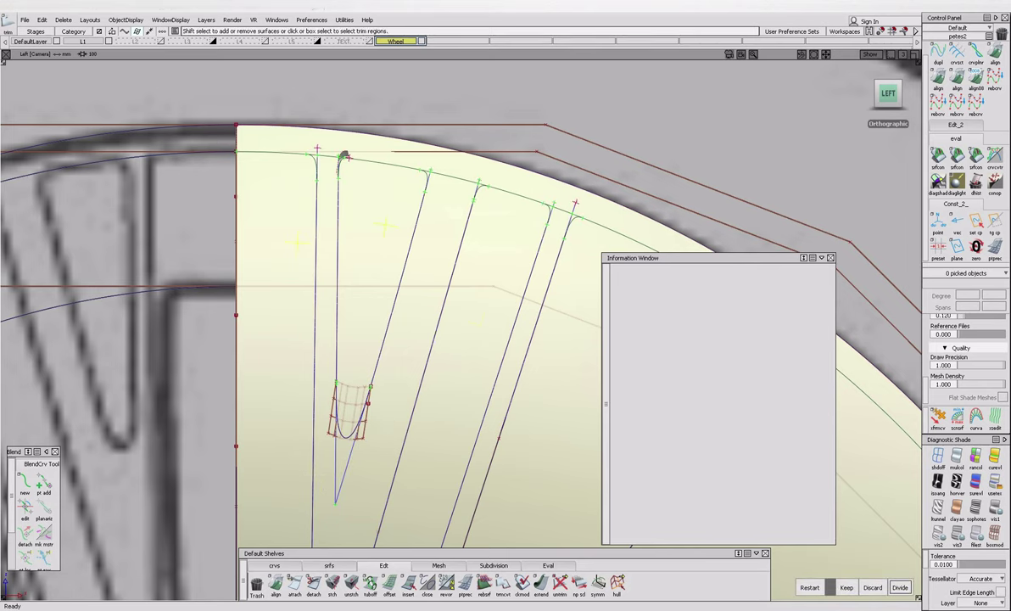
middle_click_drag(534, 369, 407, 309, "alt+shift")
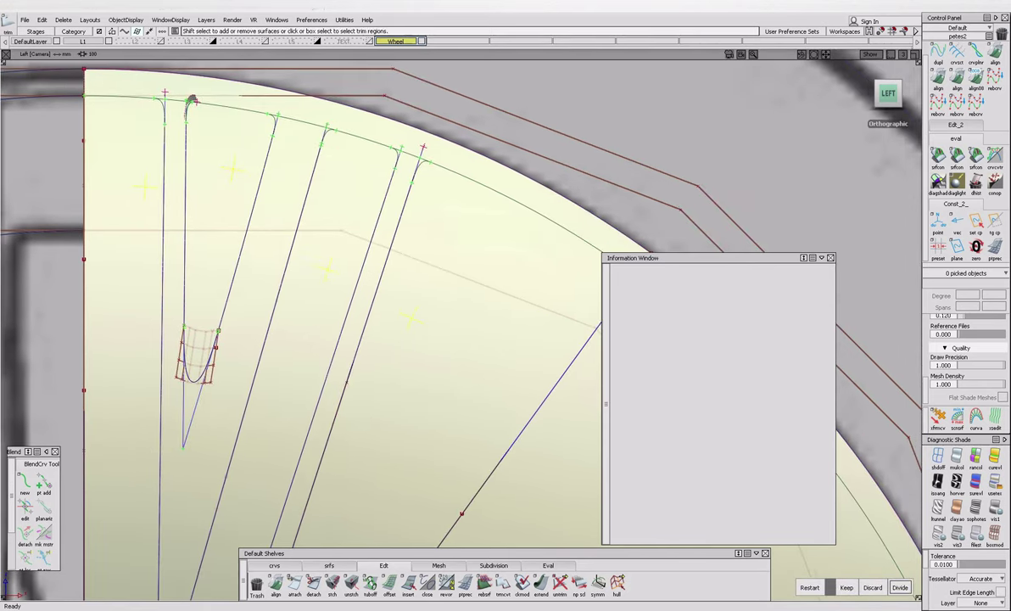
right_click_drag(407, 309, 387, 371, "alt+shift")
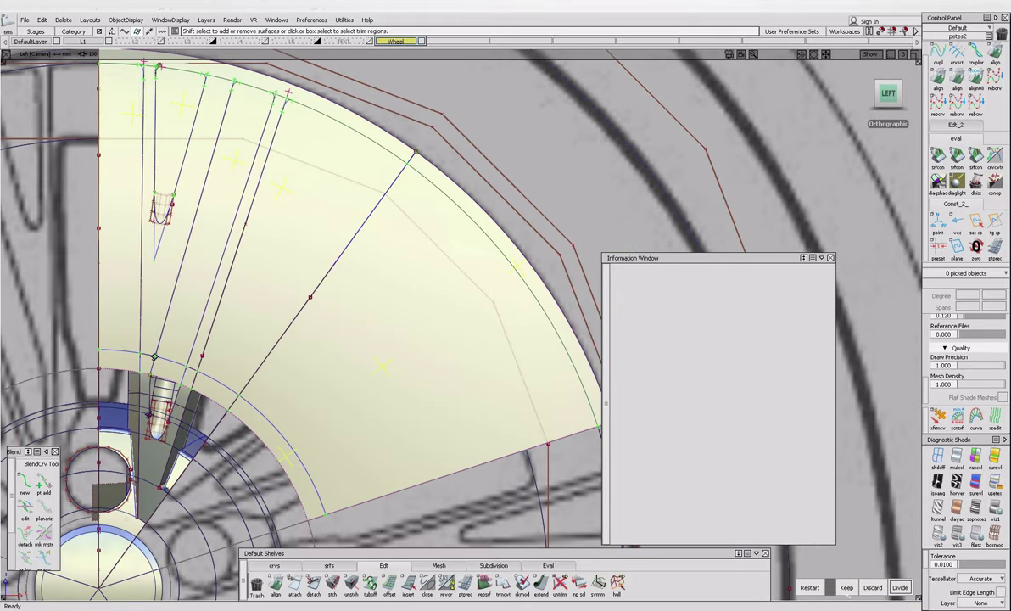
left_click(872, 591)
right_click_drag(311, 334, 279, 244, "alt+shift")
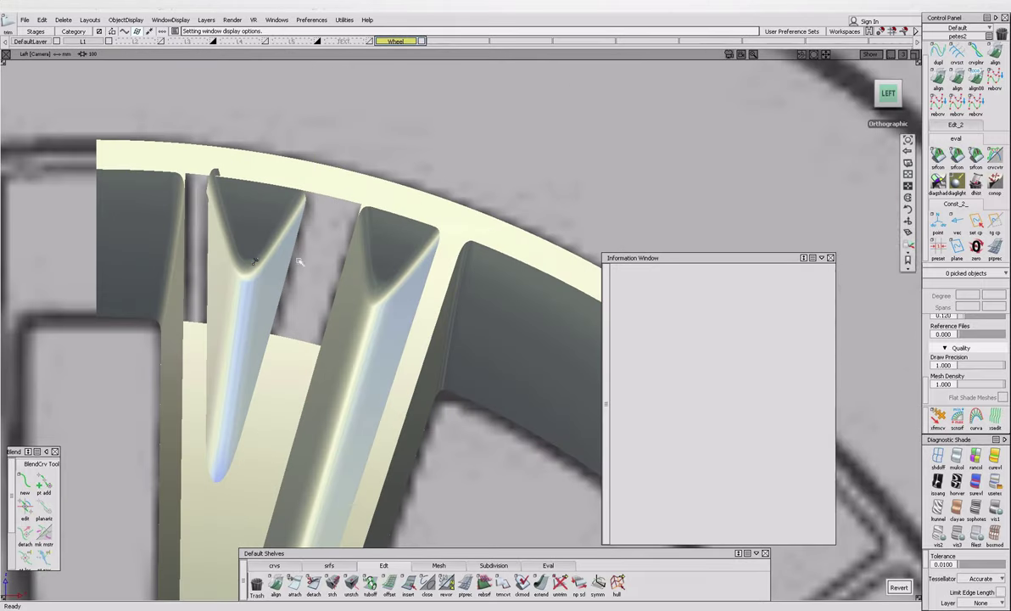
left_click(357, 221)
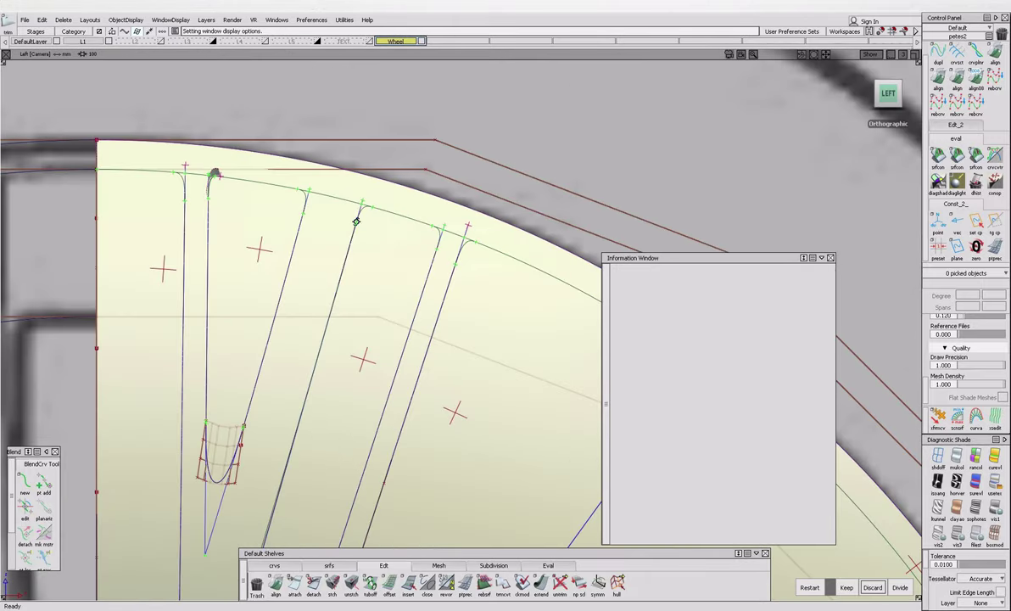
Convert the first pocket's trimmed left rim fillet with Trim Convert, using degree 5 and one span in U and V.
right_click_drag(356, 222, 645, 314, "alt+shift")
key("Escape")
key("F8")
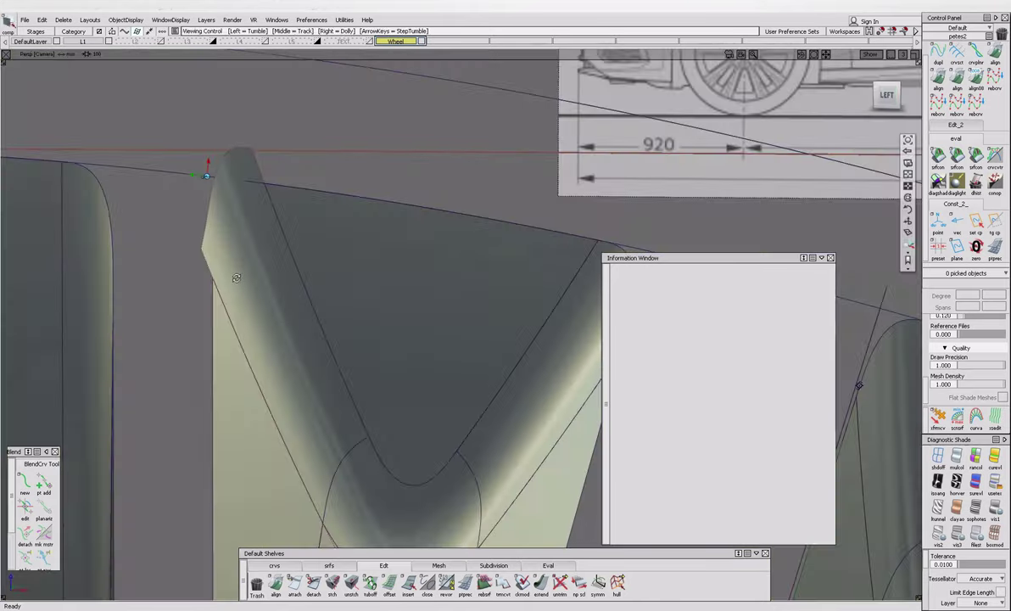
double_click(502, 582)
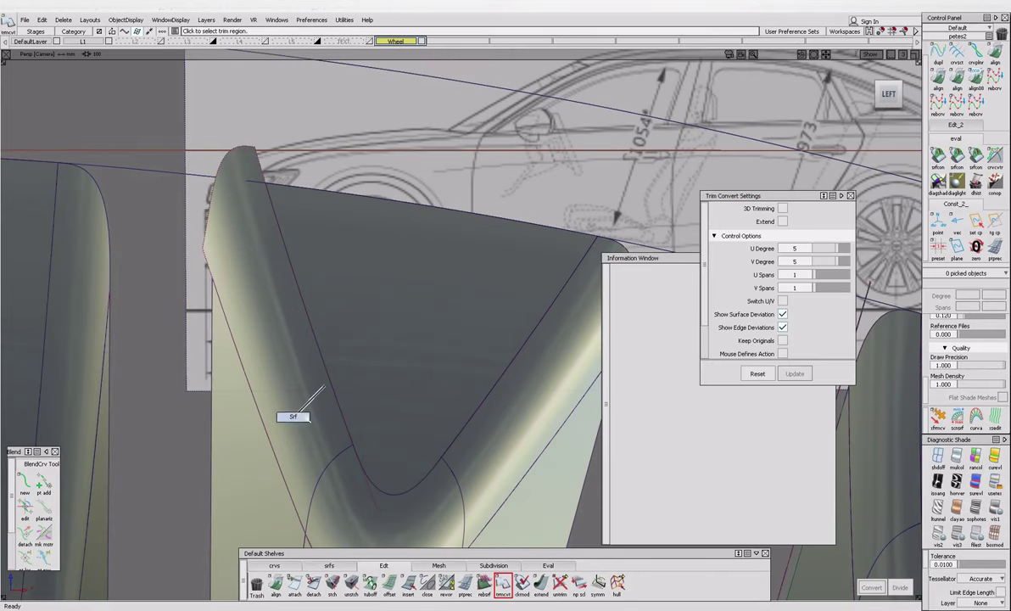
left_click(304, 418)
left_click(307, 441)
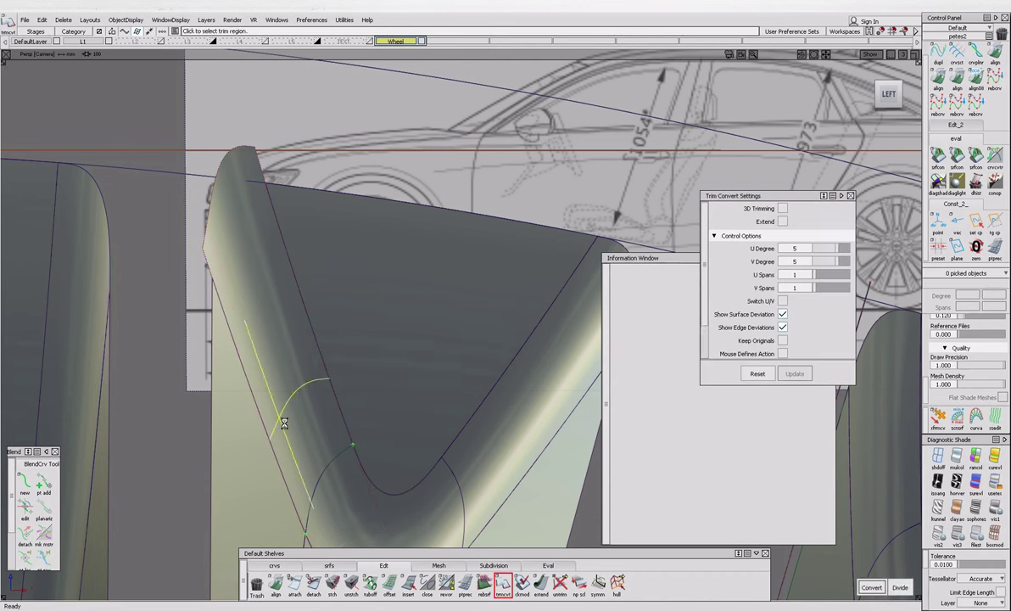
left_click(284, 423)
Align both long edges of the converted fillet to the rim wall and pocket side wall with G2 continuity and Edge alignment.
double_click(938, 78)
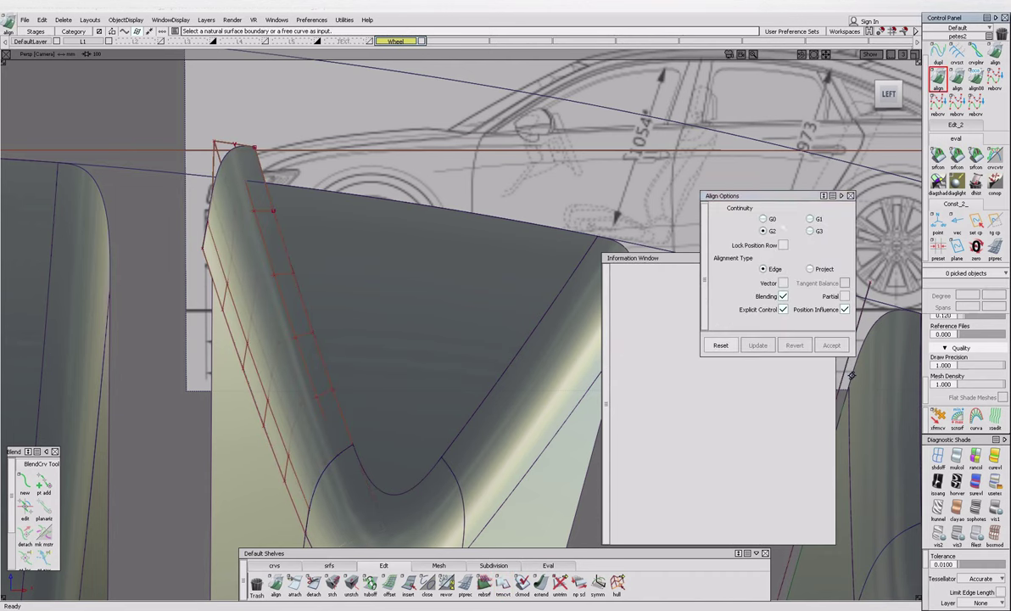
left_click(294, 263)
left_click(292, 264)
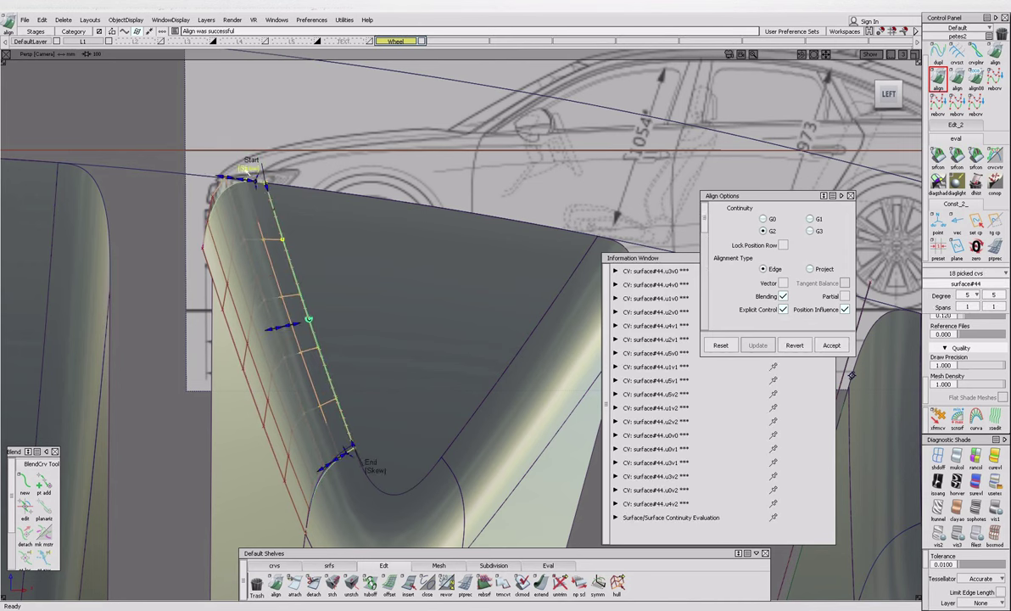
left_click(221, 288)
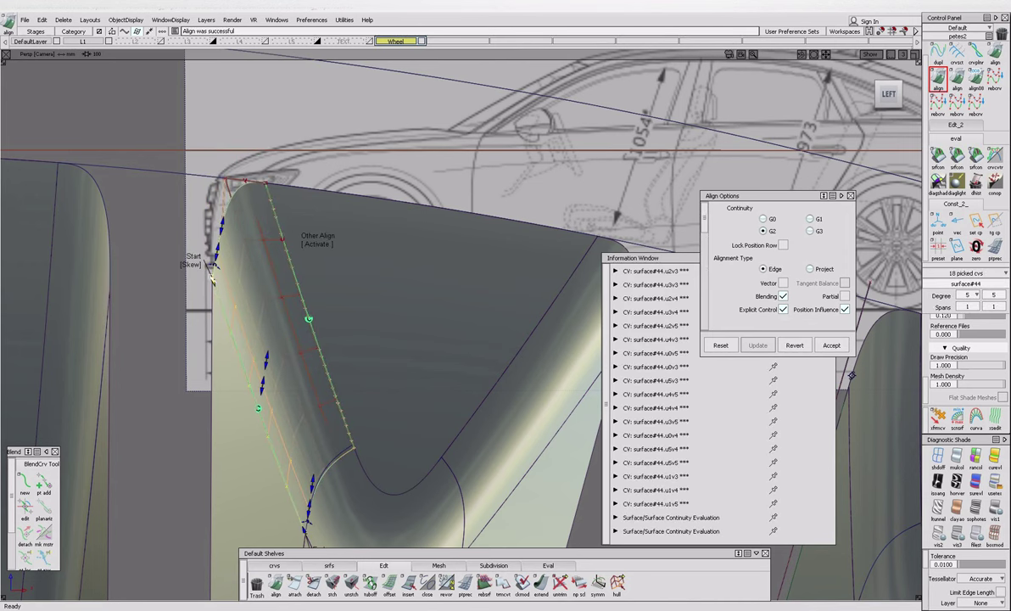
left_click(194, 265)
Project the ball corner's boundary onto the converted fillet and trim the fillet back to it.
left_click(339, 456)
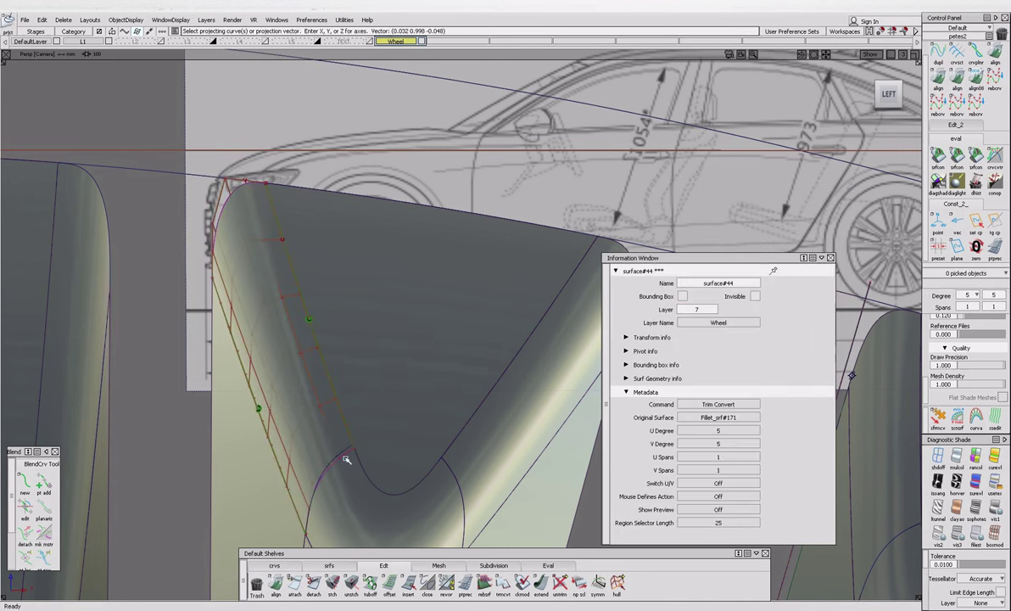
left_click(312, 460)
left_click(311, 463)
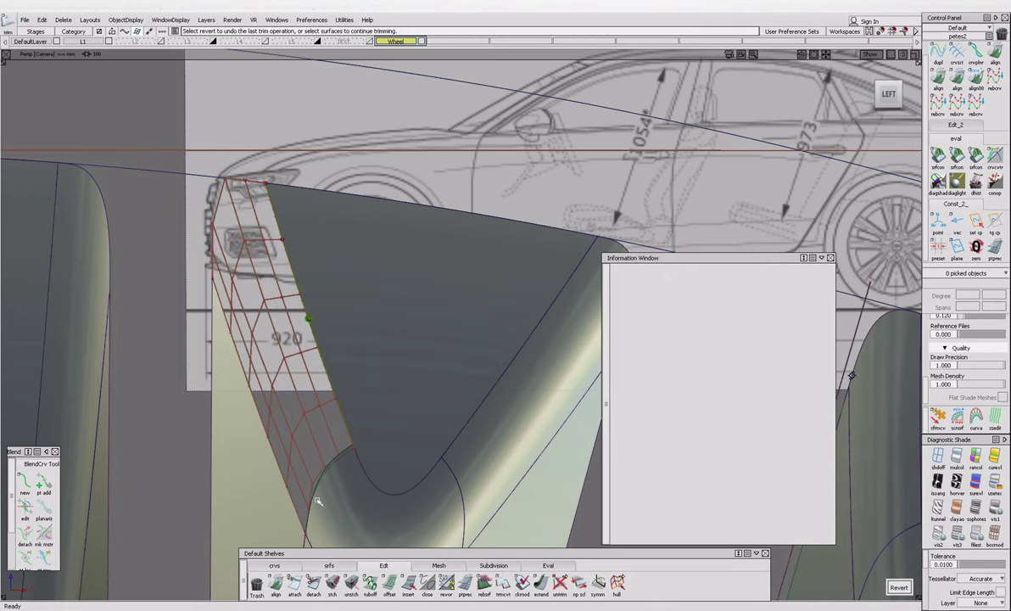
left_click(899, 586)
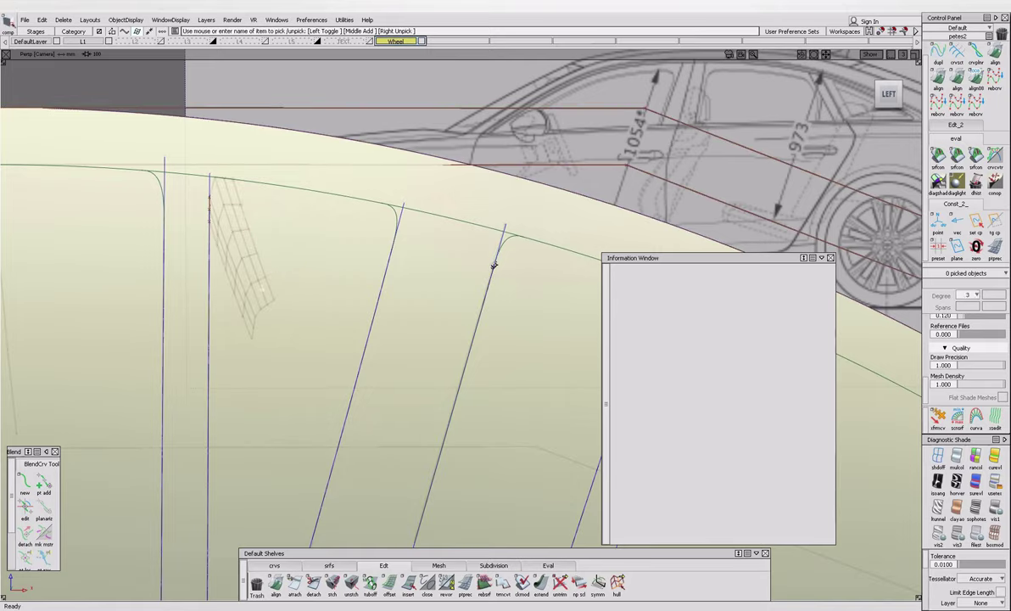
Project the aligned fillet's end edge onto the front face from the Left view and trim the face.
left_click(493, 266)
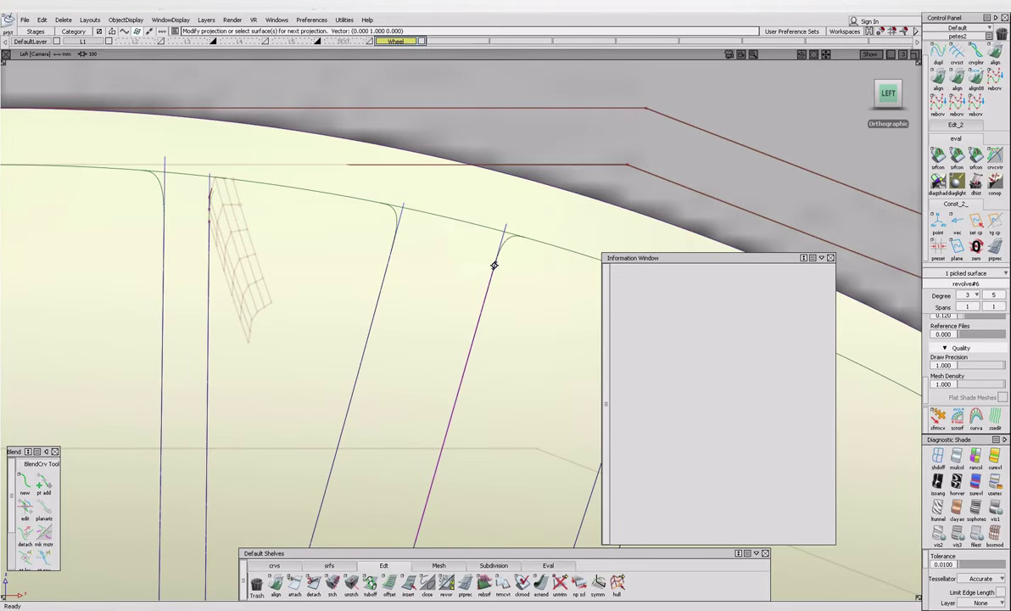
left_click(493, 265)
scroll(404, 329, "down", 5)
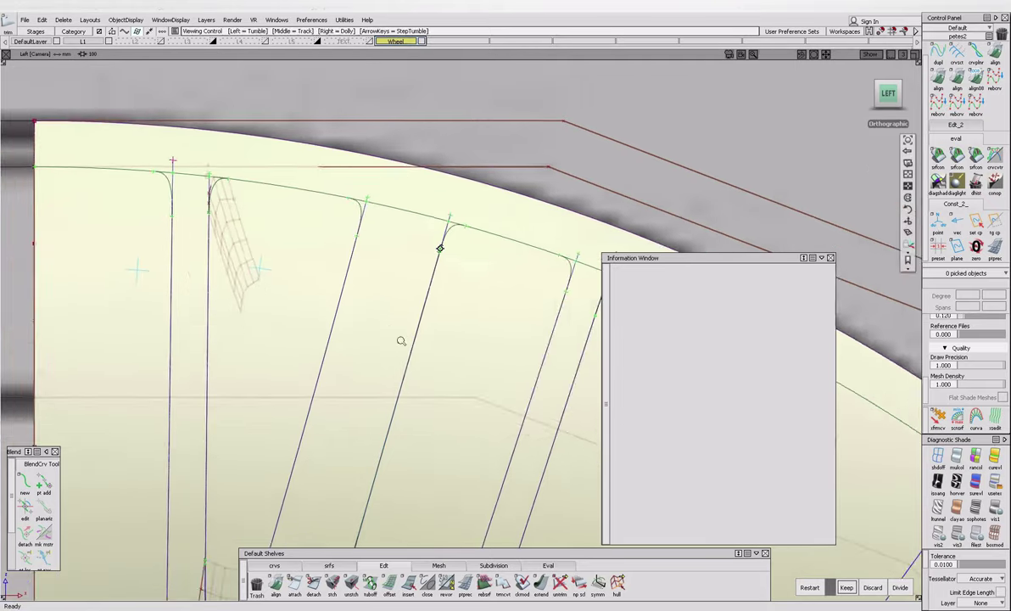
scroll(354, 221, "down", 5)
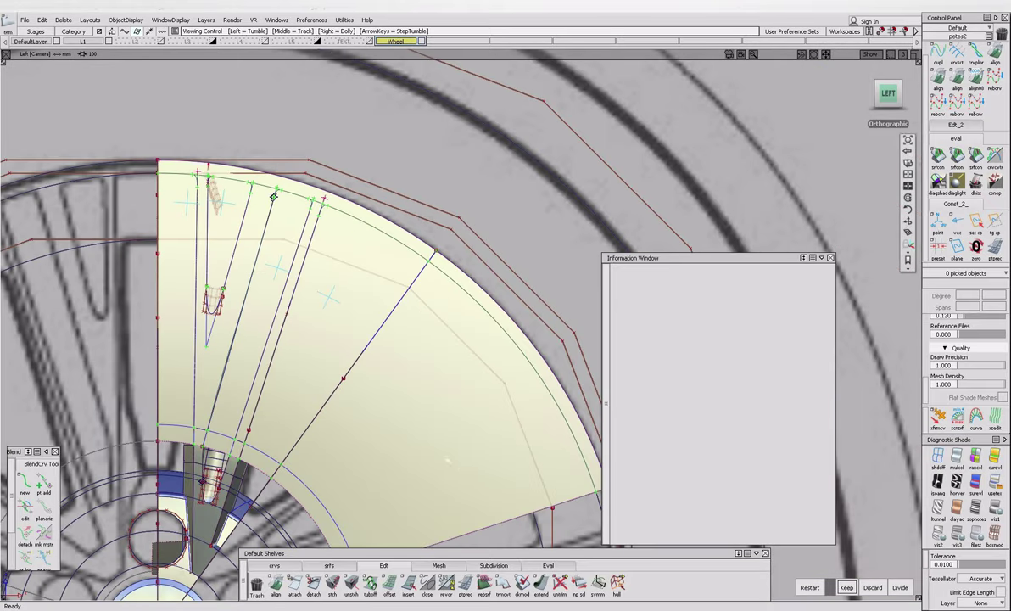
left_click(846, 587)
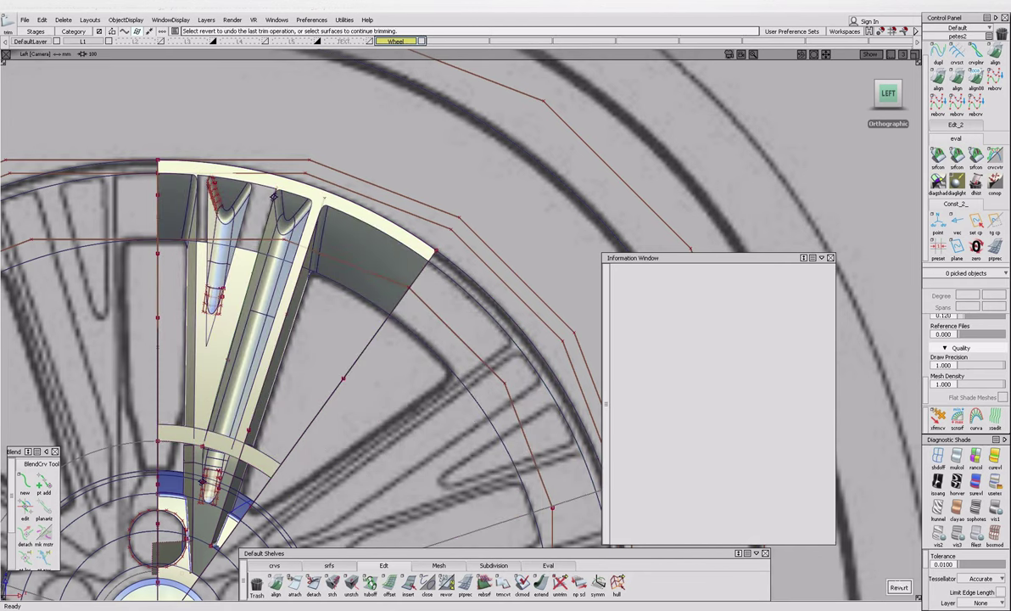
Revert the front face trim and retrim the face to remove the windows and the second pocket.
left_click(273, 197)
scroll(250, 237, "up", 5)
scroll(233, 312, "down", 2)
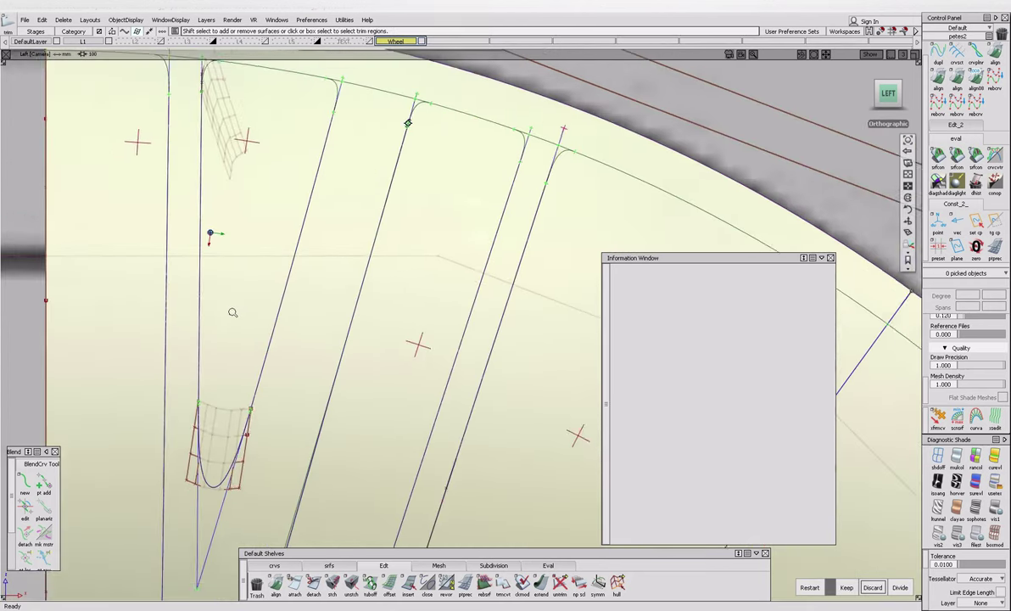
left_click_drag(232, 312, 384, 363, "alt+shift")
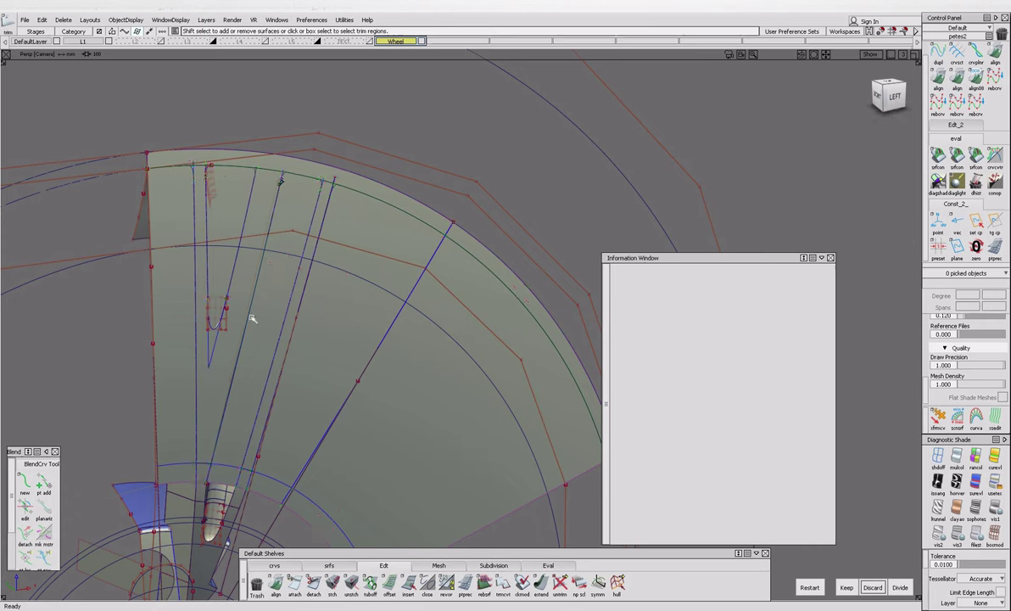
left_click(202, 310)
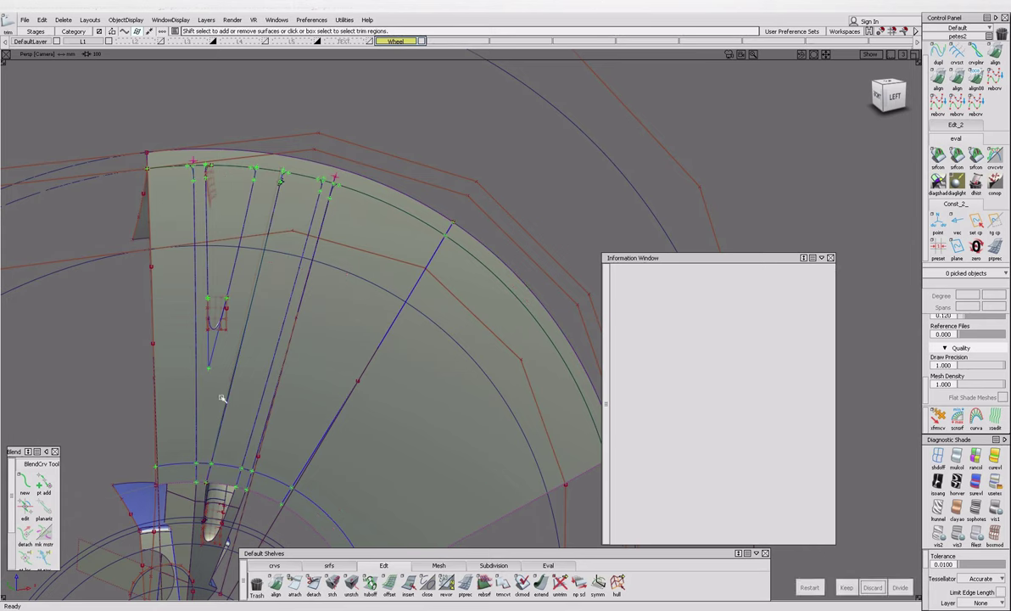
scroll(214, 168, "up", 5)
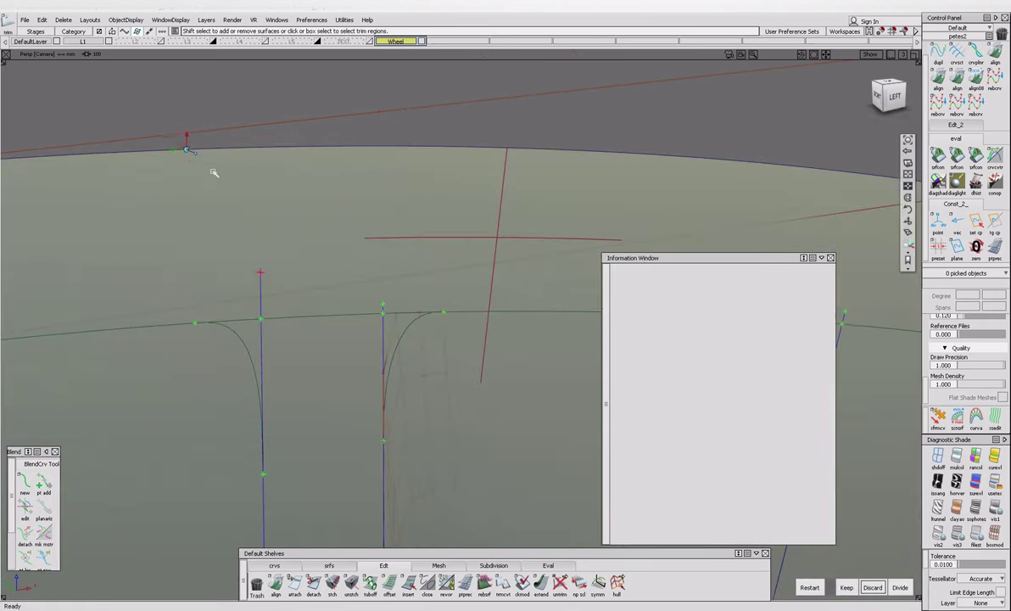
left_click_drag(382, 327, 174, 343, "alt+shift")
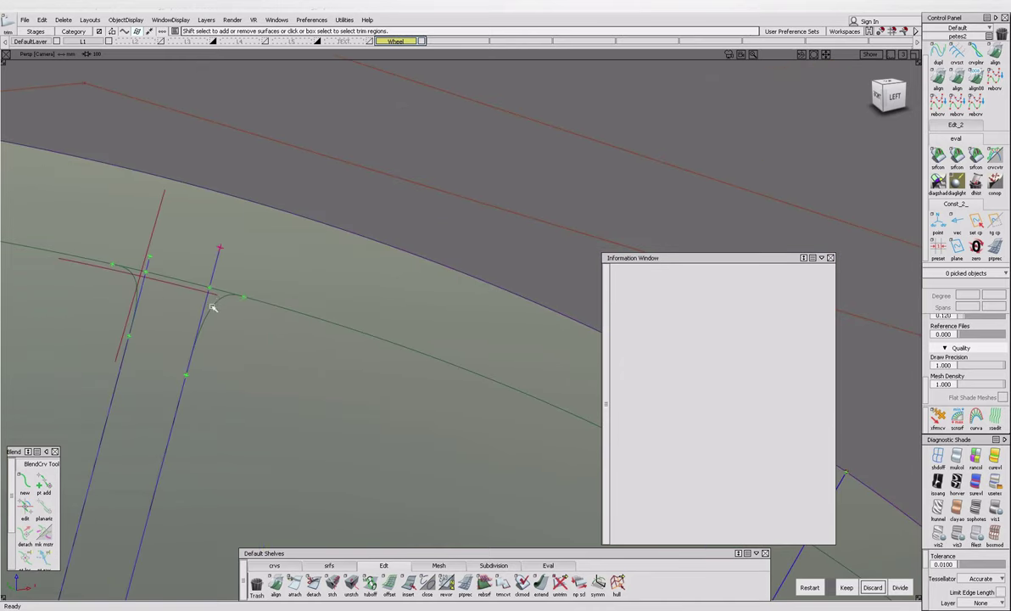
scroll(254, 356, "down", 4)
left_click_drag(304, 413, 328, 355, "alt+shift")
scroll(339, 344, "up", 4)
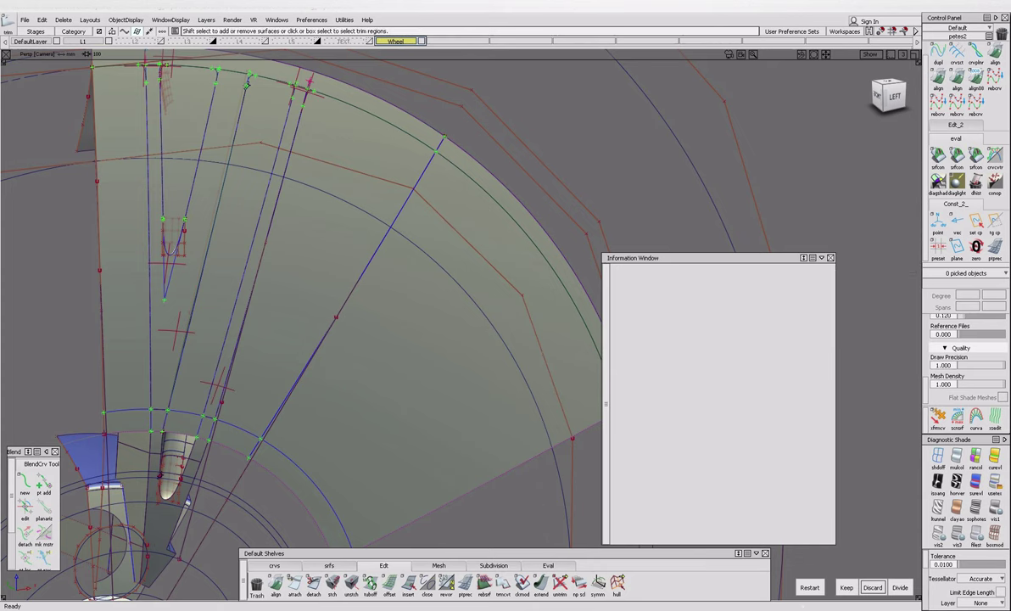
left_click(872, 587)
Try to project the rim wall's edge onto the front face above the first pocket in the perspective view.
left_click_drag(406, 406, 204, 276, "alt+shift")
left_click(237, 329)
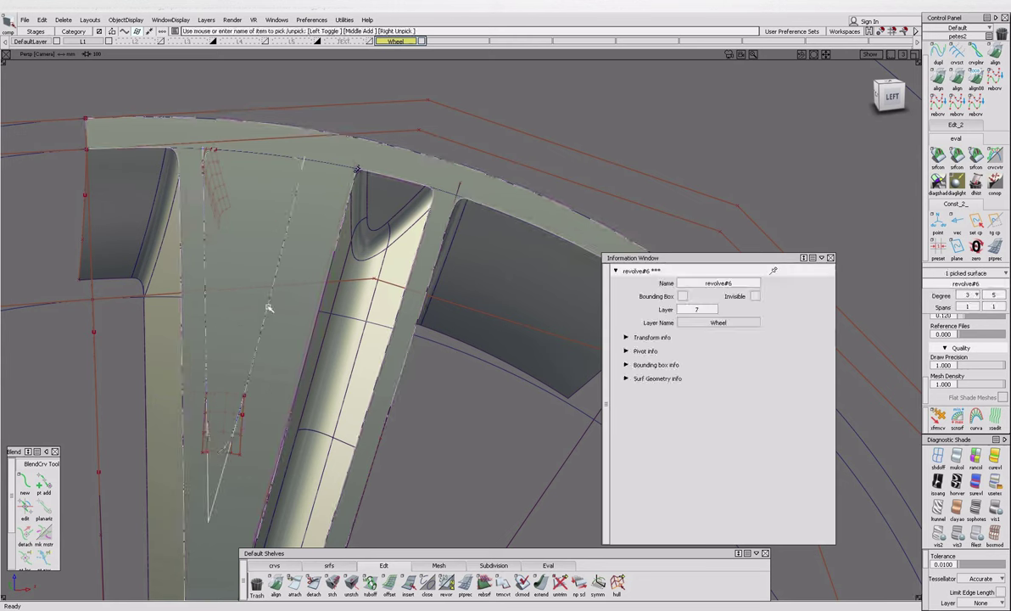
scroll(229, 153, "up", 3)
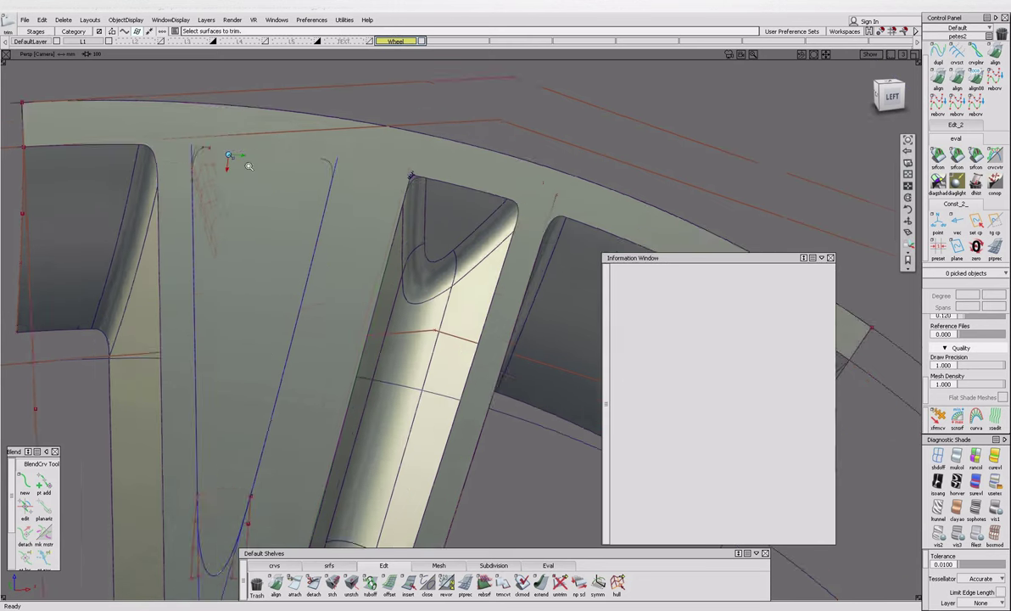
left_click(248, 180)
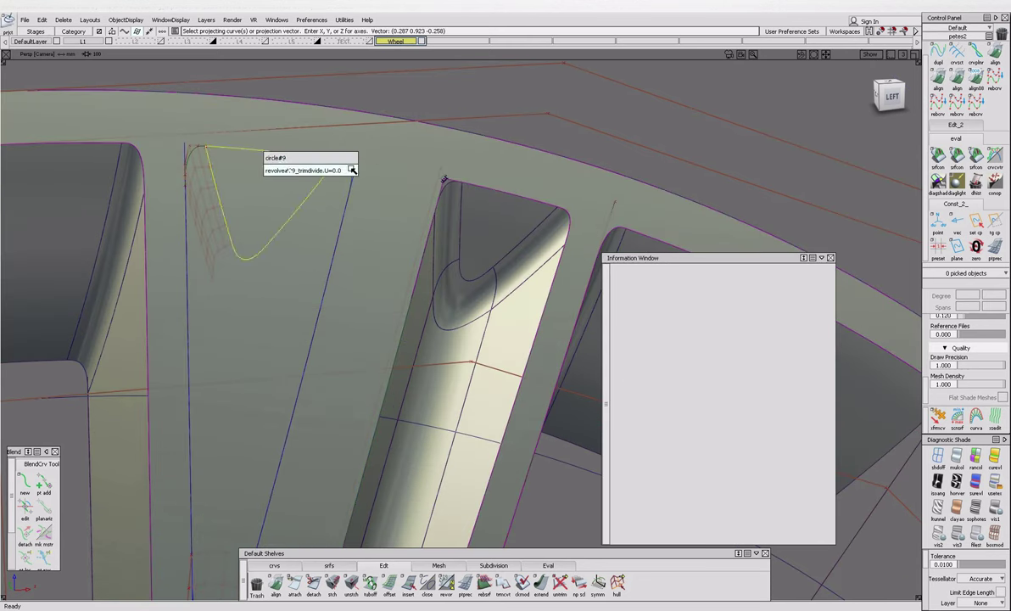
left_click(293, 180)
left_click(296, 231)
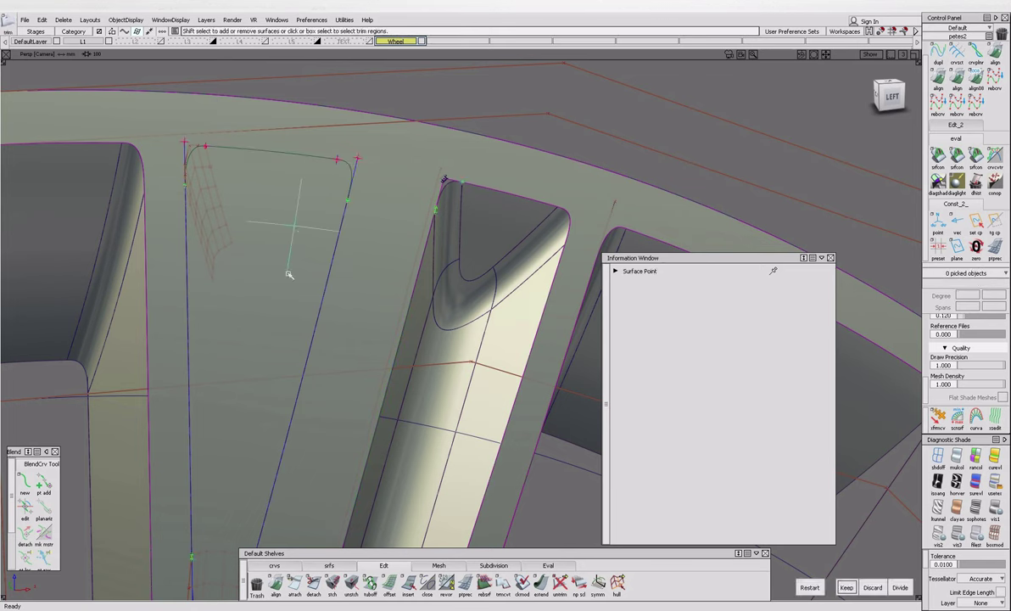
left_click(288, 164)
Project the rim wall's edge onto the front face from the Left view and select the first pocket as trim region.
left_click(888, 95)
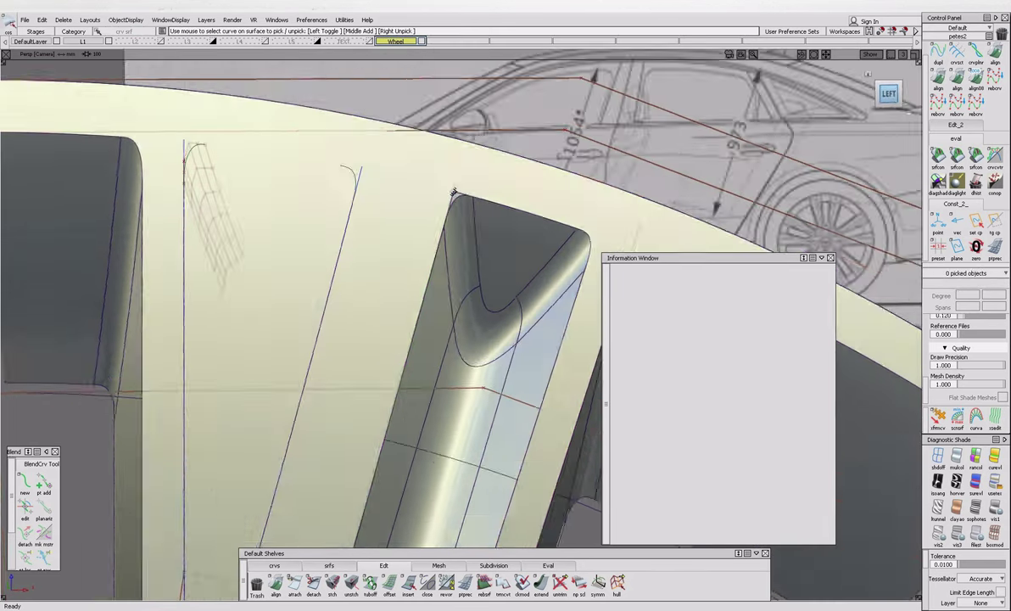
left_click(290, 178)
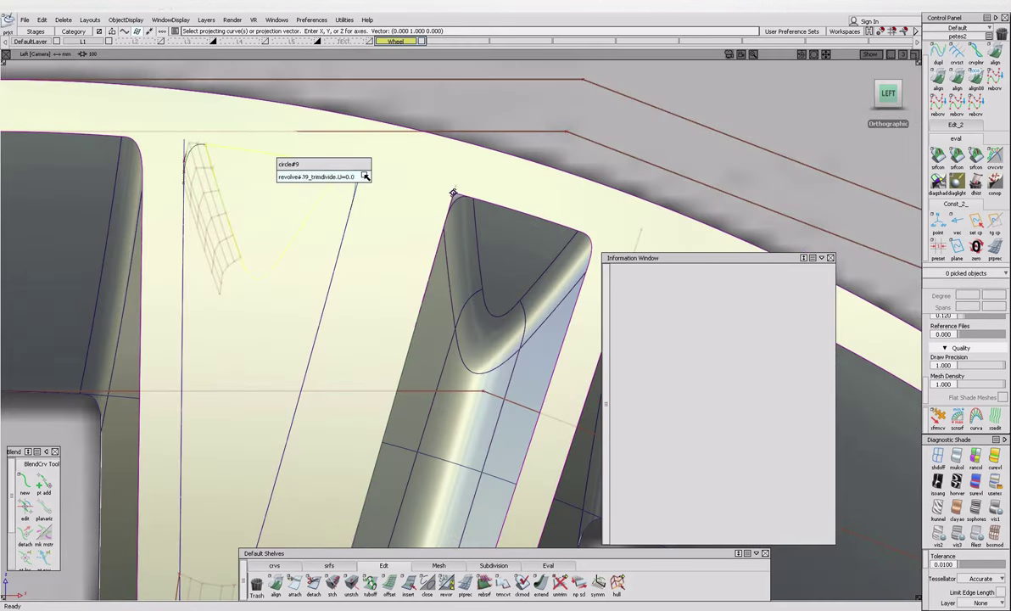
left_click(364, 176)
left_click(271, 234)
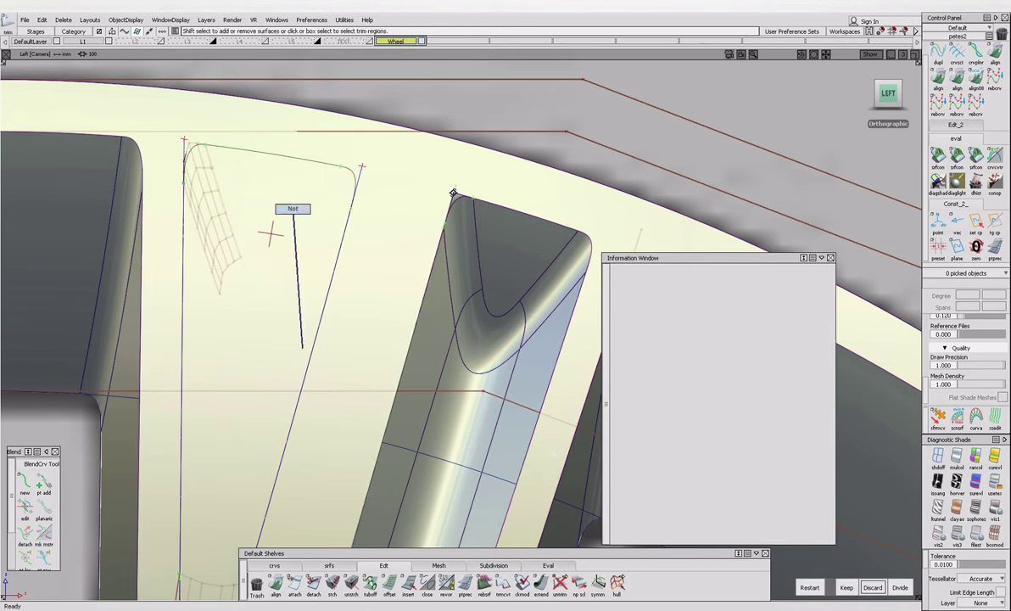
Section off the overhanging upper ends of the first pocket's two side curves and retry the pocket trim on the front face.
left_click(873, 587)
left_click(274, 565)
left_click(332, 293)
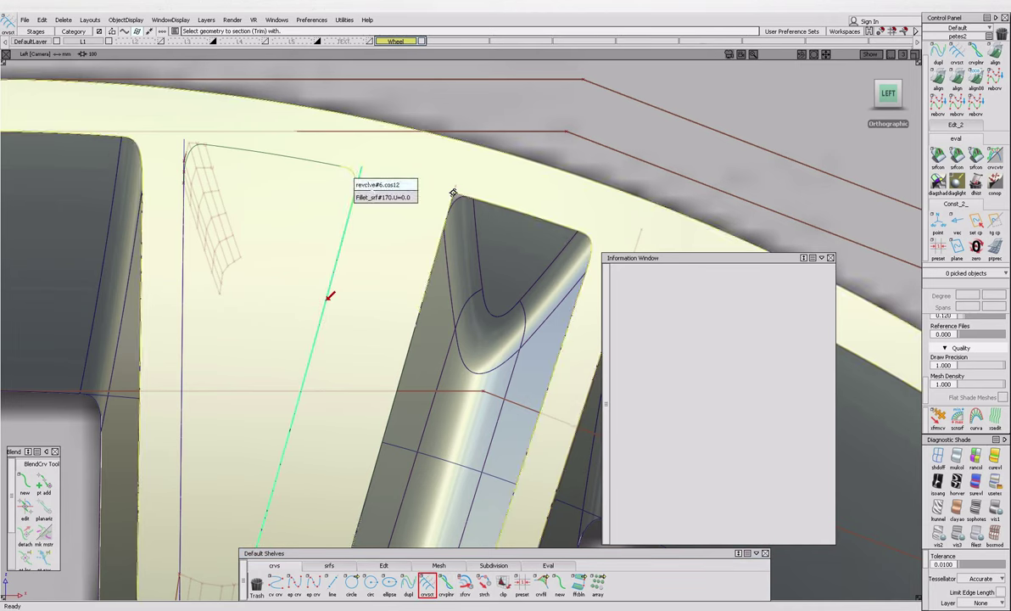
left_click(187, 280)
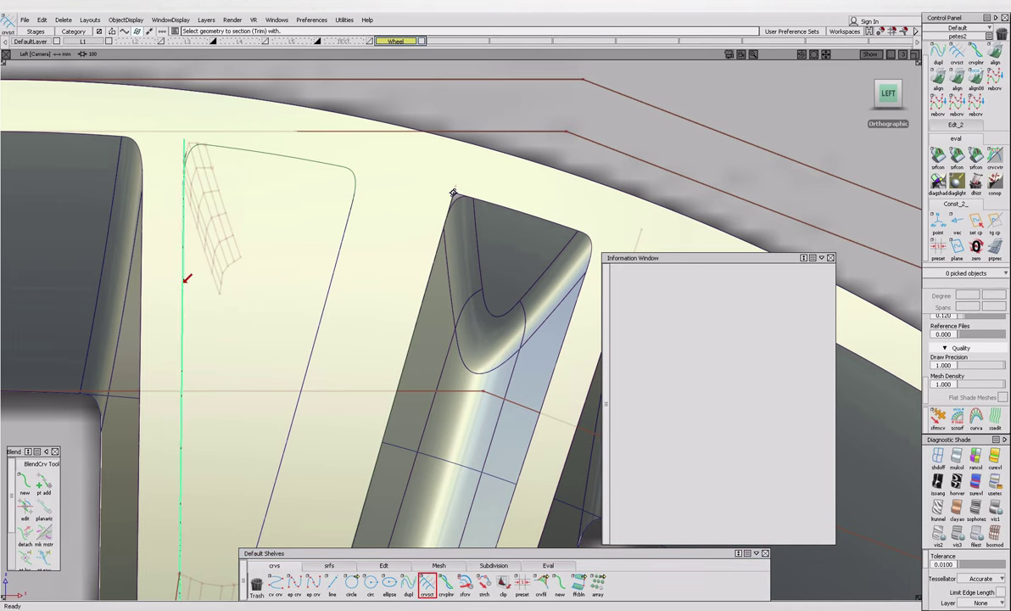
left_click(260, 316)
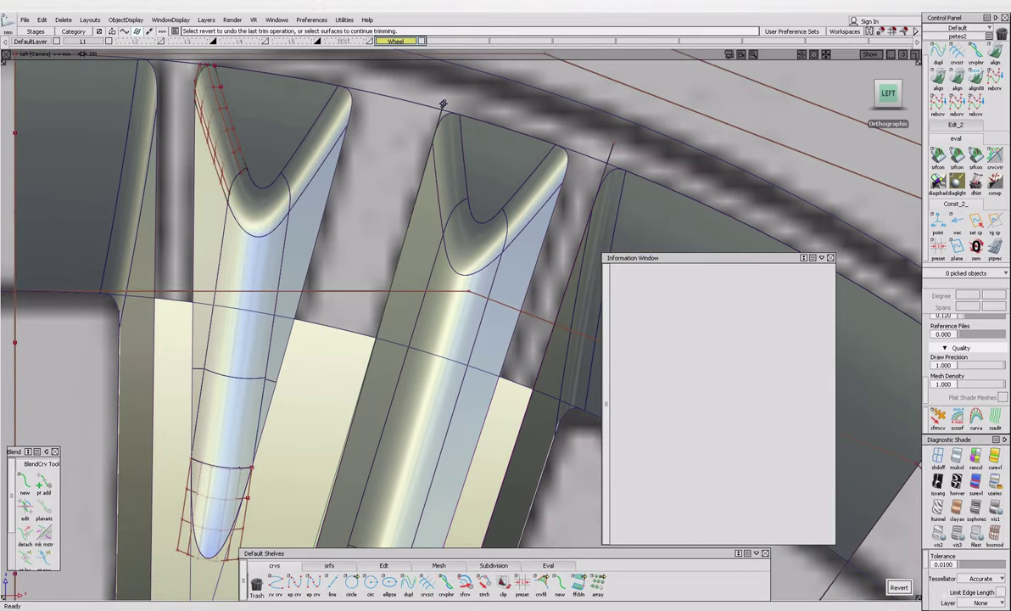
Project the first pocket's side and tip edges onto the front face in the Left view.
right_click_drag(442, 103, 262, 235, "alt+shift")
middle_click_drag(262, 235, 289, 180, "alt+shift")
left_click(198, 384)
left_click(288, 475)
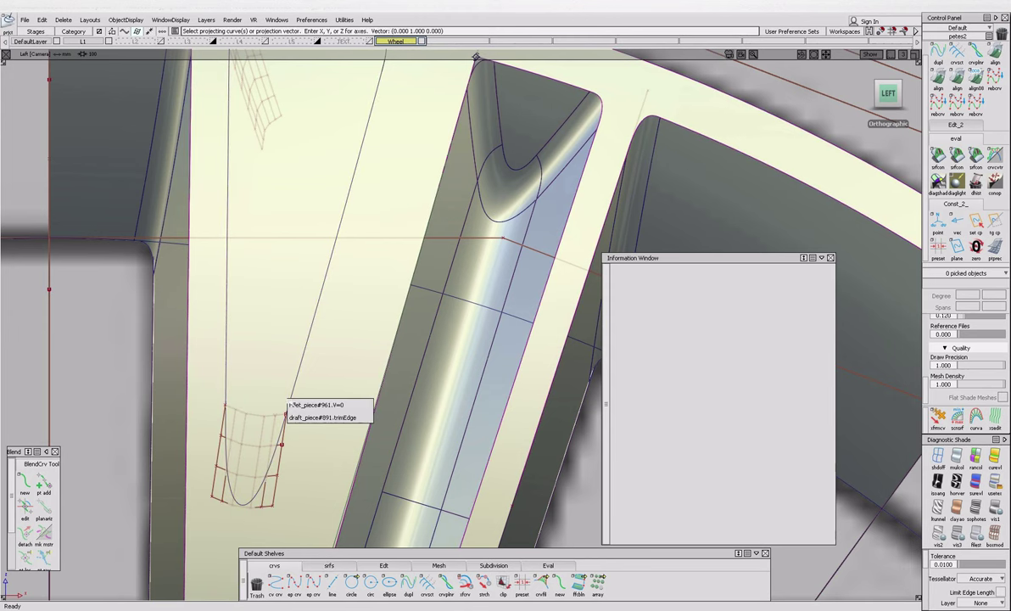
left_click(367, 417)
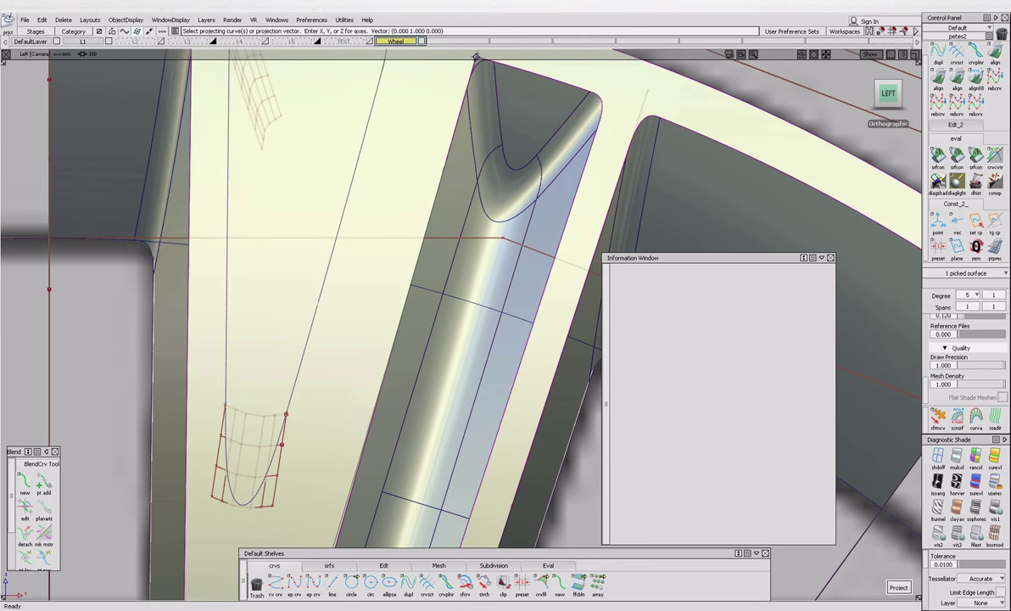
left_click(313, 344)
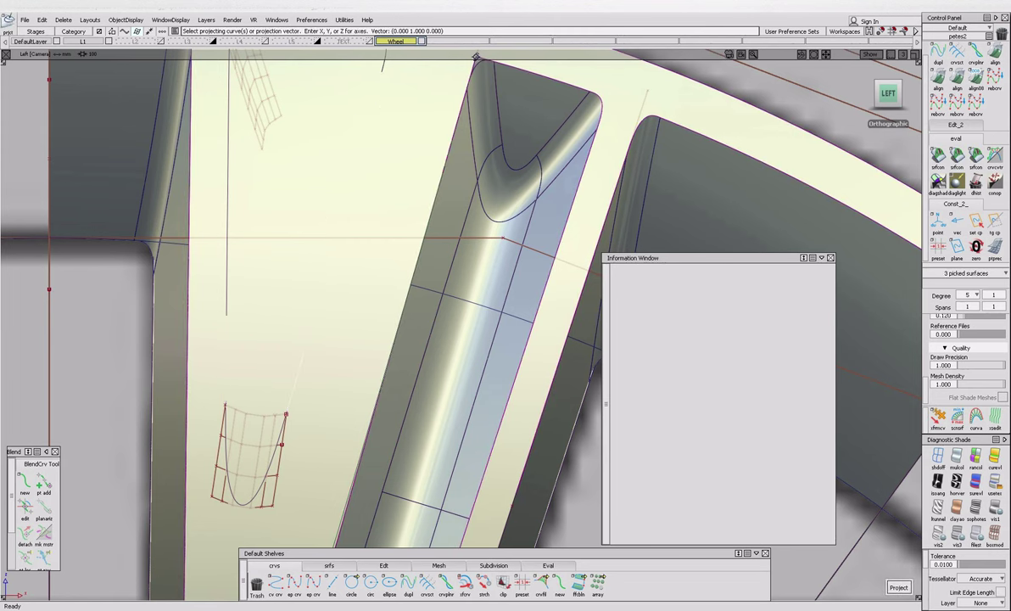
left_click(899, 587)
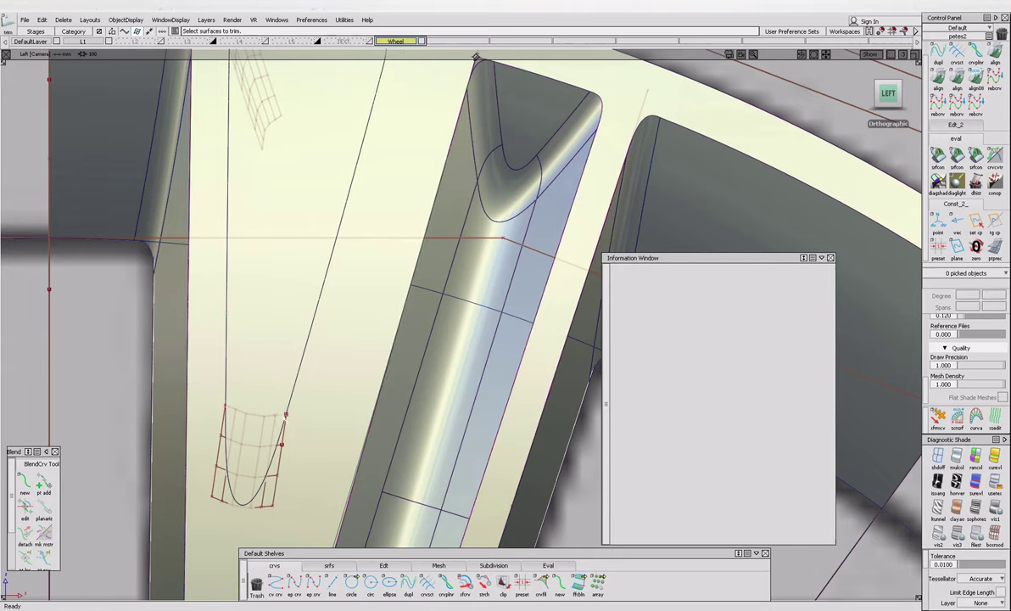
Try to trim the front face along the first pocket's projected curves, checking the two junctions above its rounded tip.
scroll(280, 415, "up", 5)
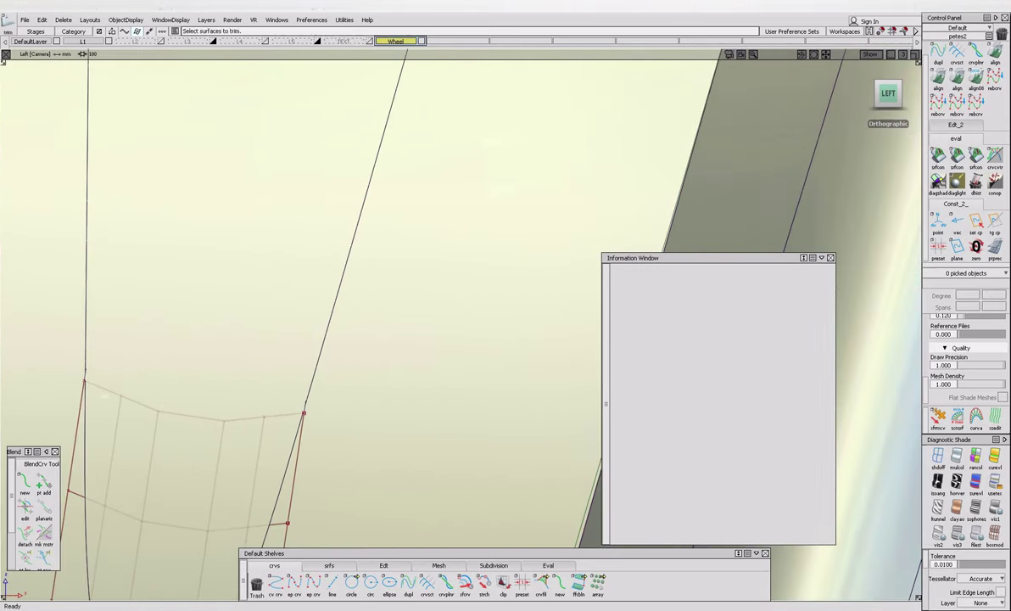
left_click(90, 368)
scroll(88, 357, "up", 3)
left_click_drag(71, 341, 111, 415)
left_click(129, 379)
key("i")
left_click(151, 407)
middle_click_drag(151, 407, 374, 445, "alt+shift")
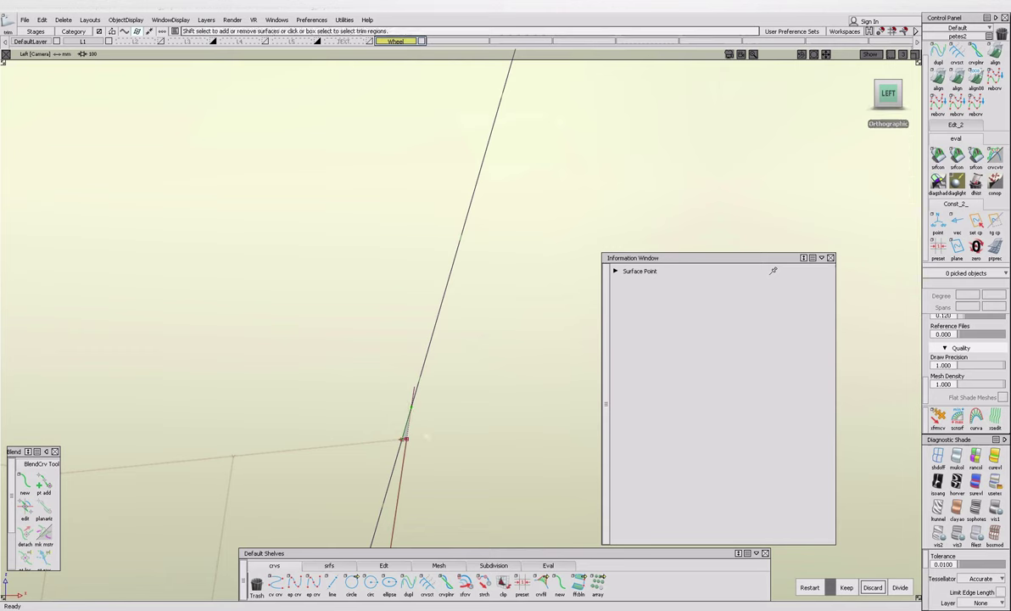
left_click(405, 439)
left_click(331, 428)
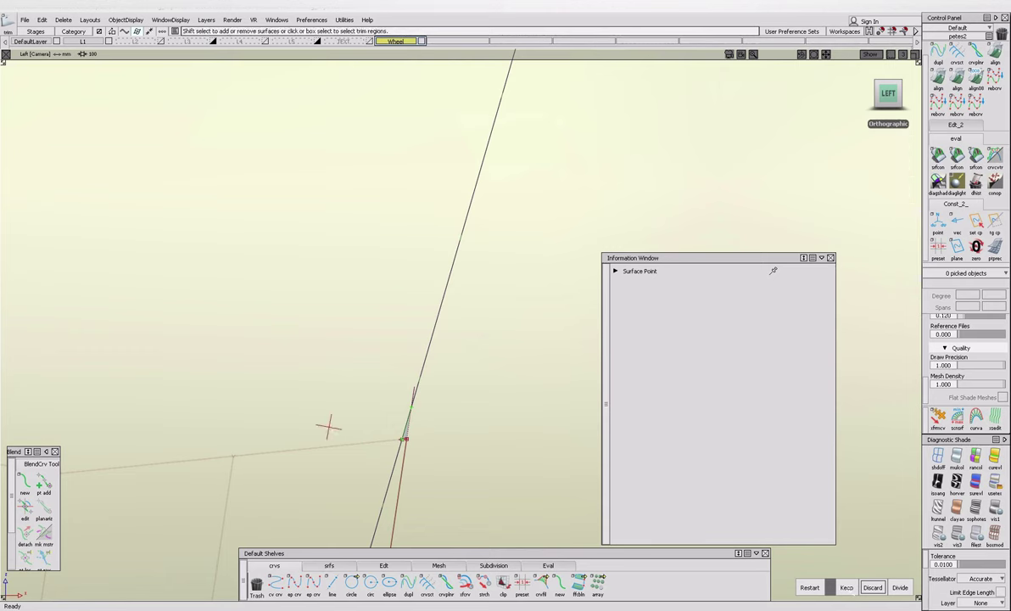
left_click(847, 587)
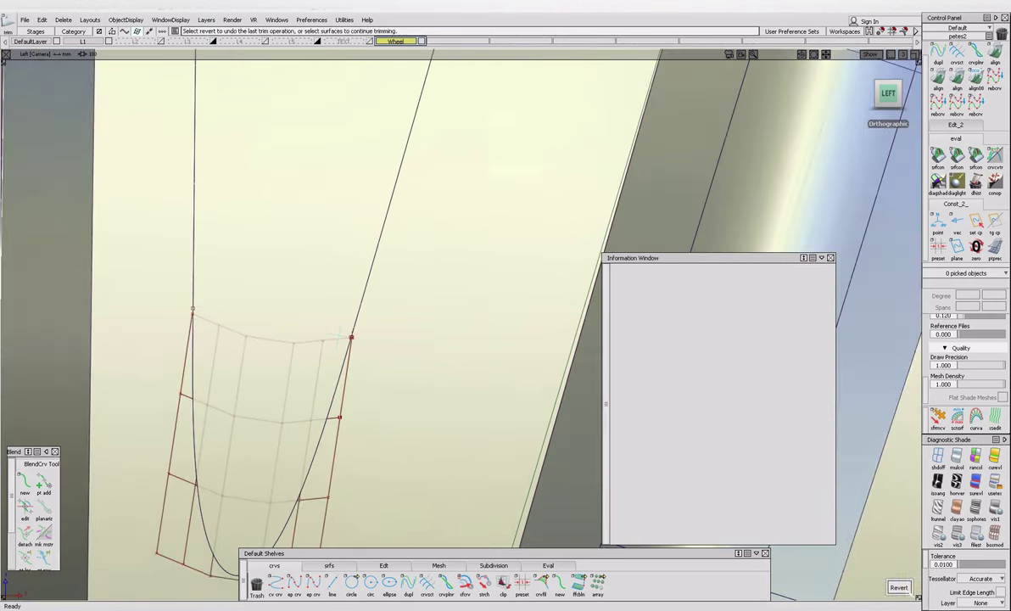
Trim the front face with the first pocket's closed outline, discarding the region inside the pocket.
left_click(339, 335)
scroll(340, 335, "down", 5)
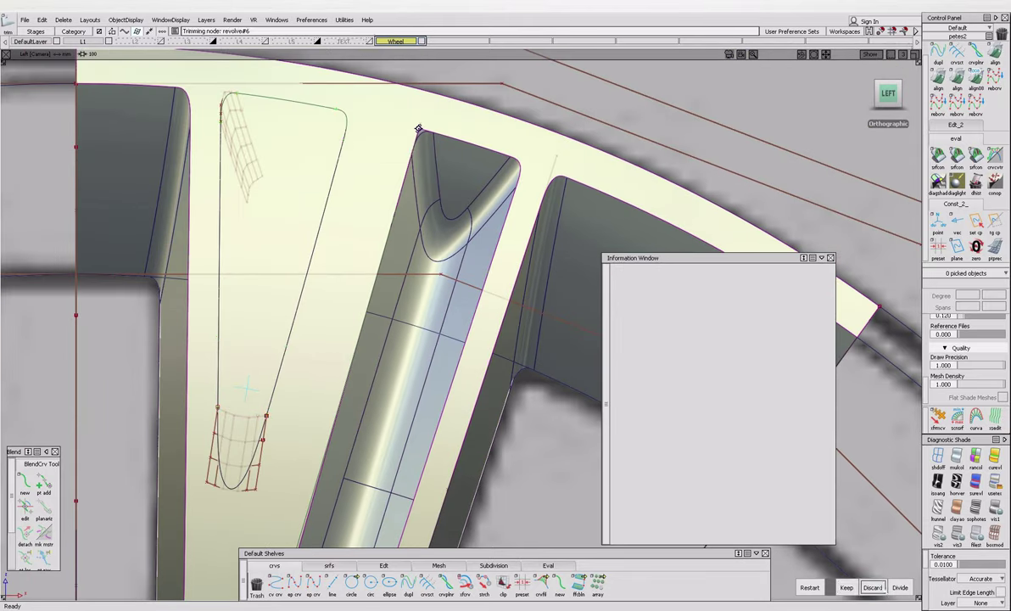
scroll(418, 128, "down", 3)
middle_click_drag(418, 128, 359, 211, "alt+shift")
left_click(358, 211)
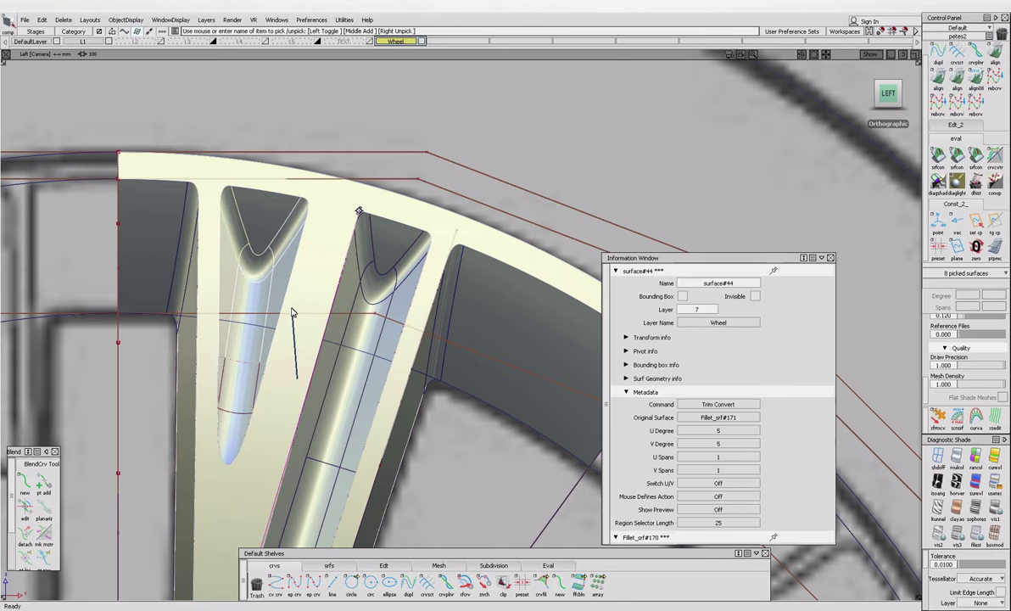
Retrim the revolved inner spoke face near the hub, selecting the trim regions along the spoke in the perspective view.
scroll(311, 296, "up", 5)
scroll(345, 256, "down", 5)
scroll(339, 255, "up", 10)
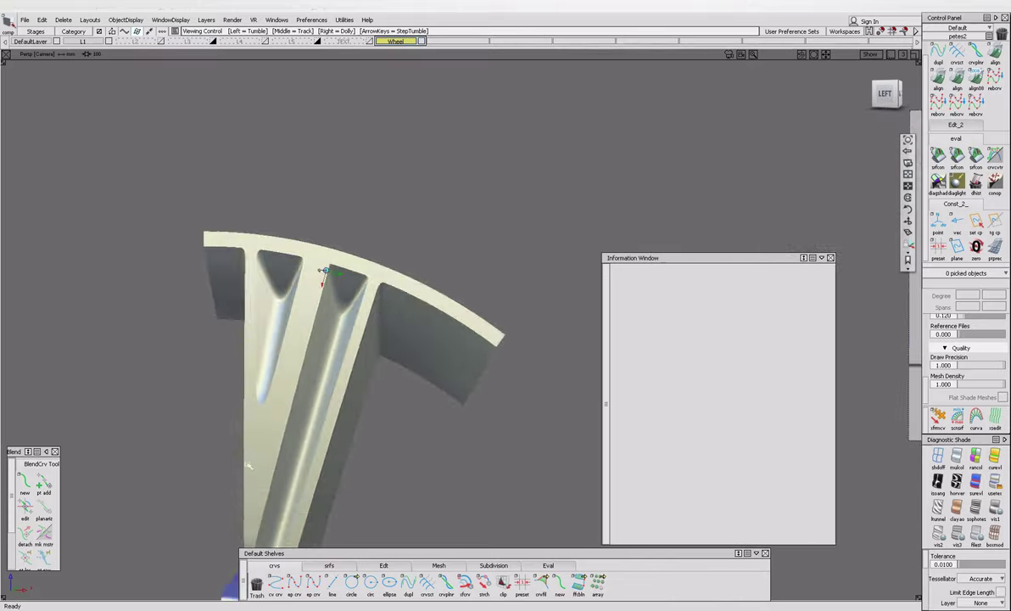
scroll(408, 469, "down", 3)
middle_click_drag(407, 470, 321, 394)
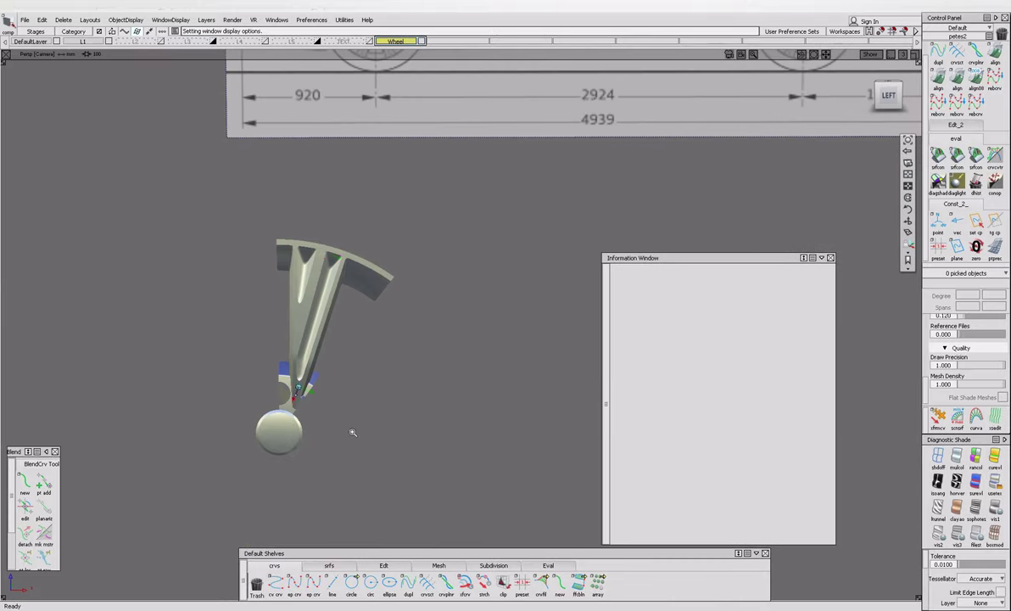
scroll(352, 433, "down", 8)
left_click(286, 251)
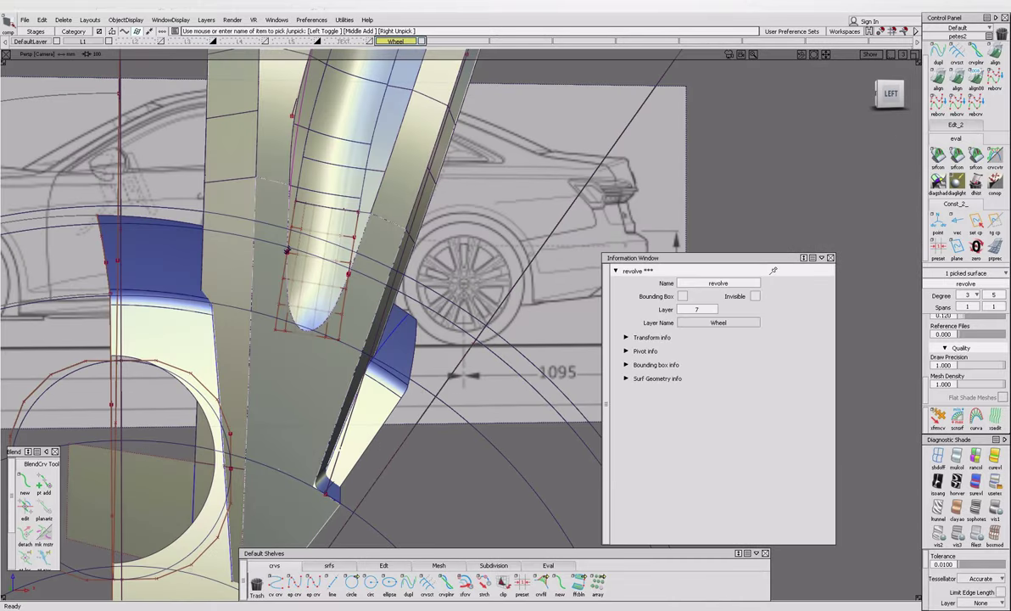
scroll(342, 489, "down", 10)
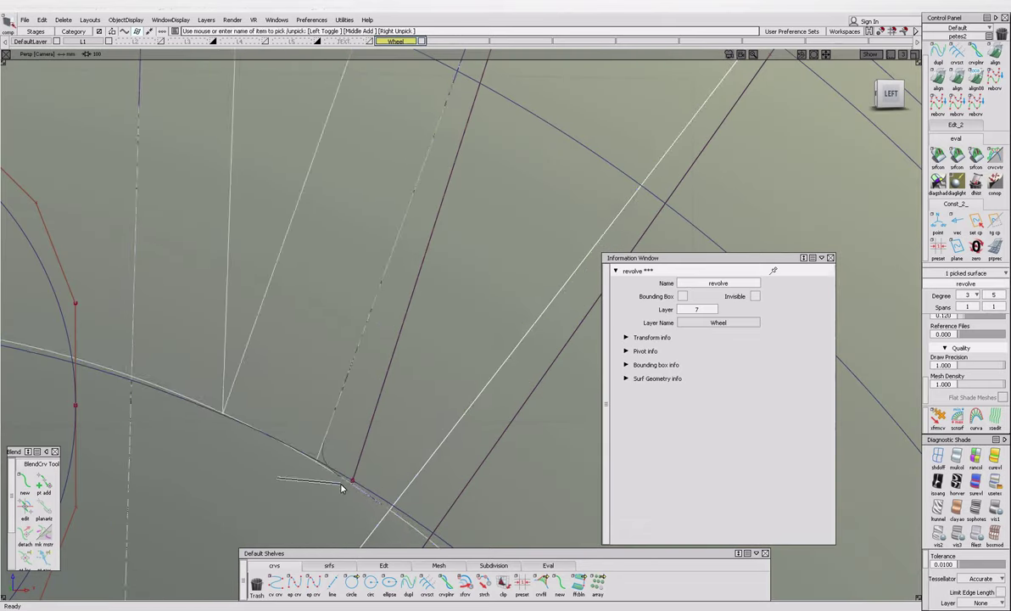
key("t")
left_click(325, 437)
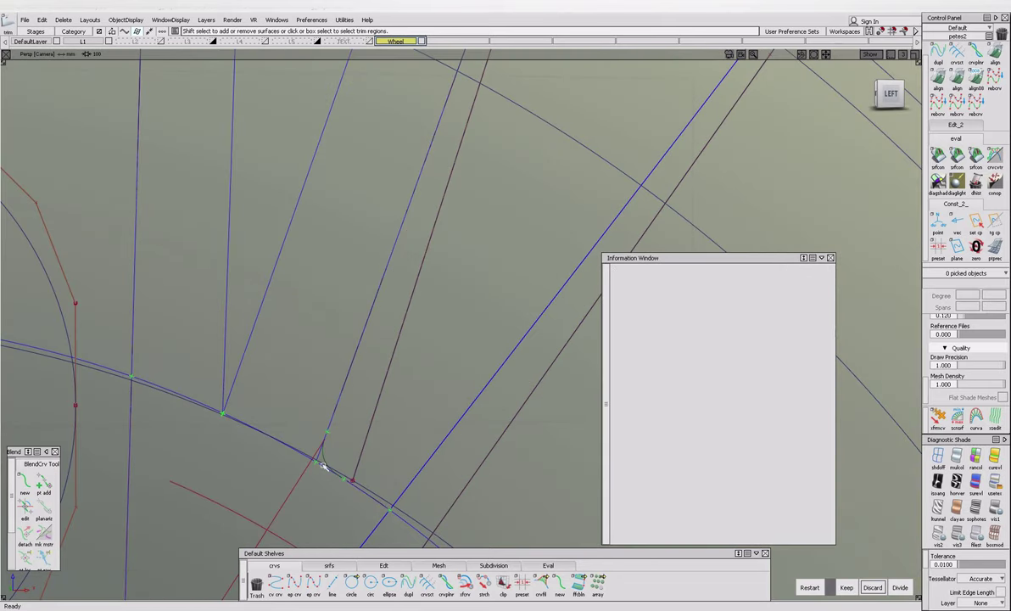
left_click(297, 390)
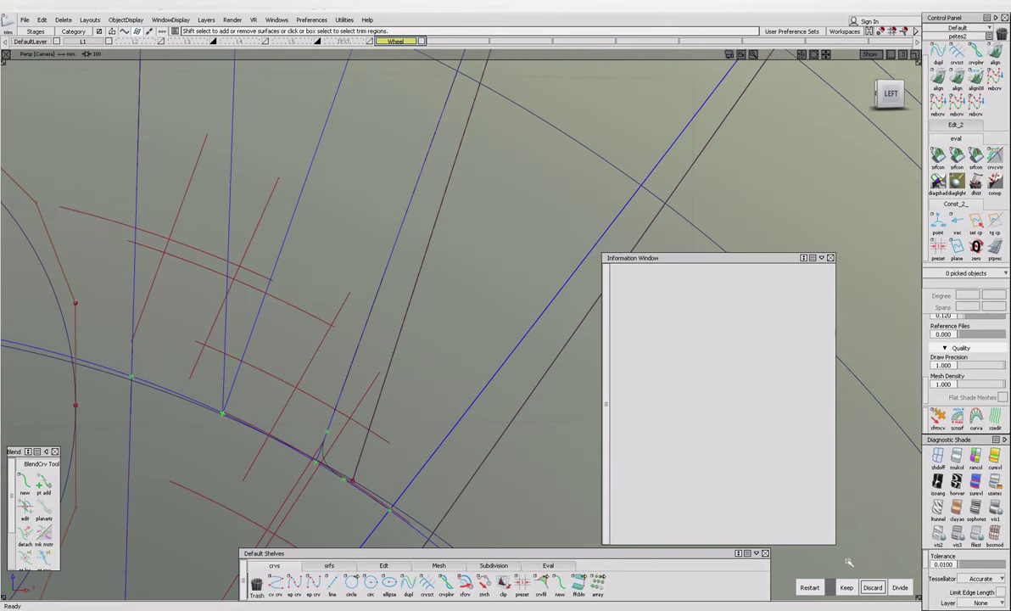
scroll(226, 401, "up", 6)
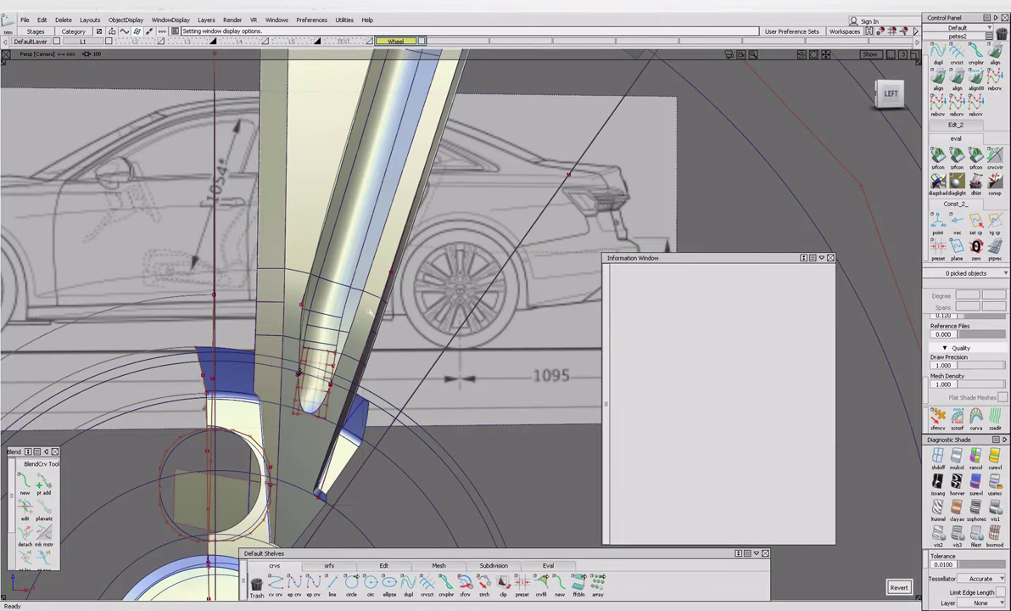
Set up a surface fillet between the spoke's side wall and front faces with a chordal length of 3.
left_click_drag(345, 488, 408, 477, "alt+shift")
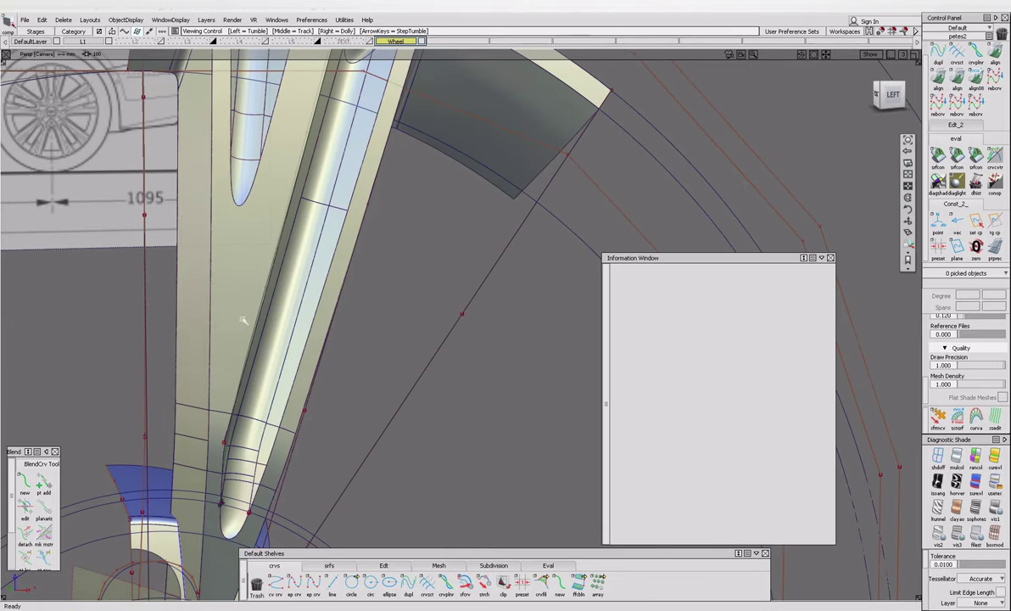
mouse_move(242, 320)
left_mouse_down("alt+shift")
mouse_move(214, 139)
mouse_move(251, 155)
left_mouse_up("alt+shift")
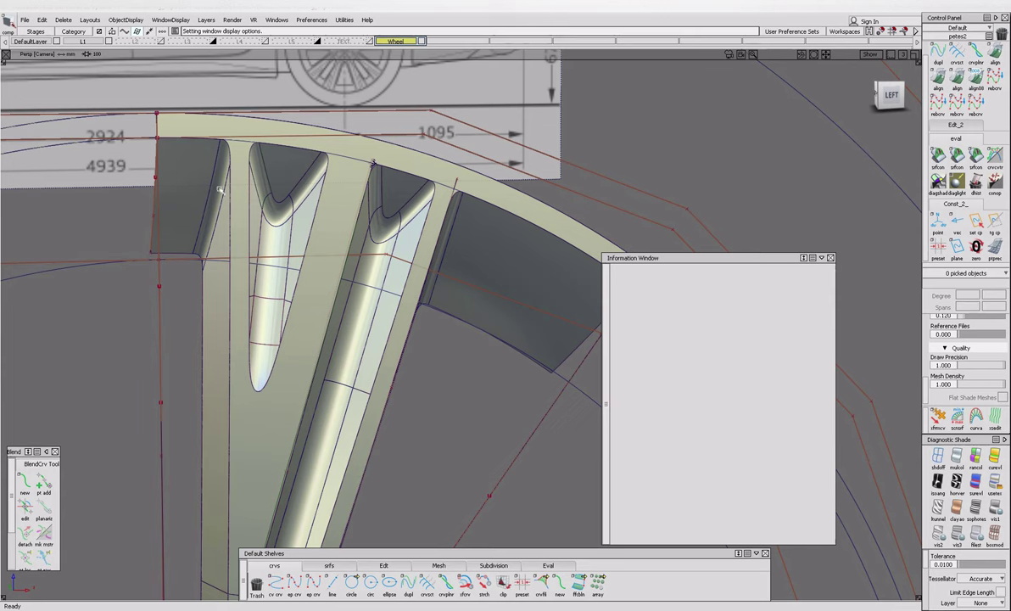
left_click(329, 565)
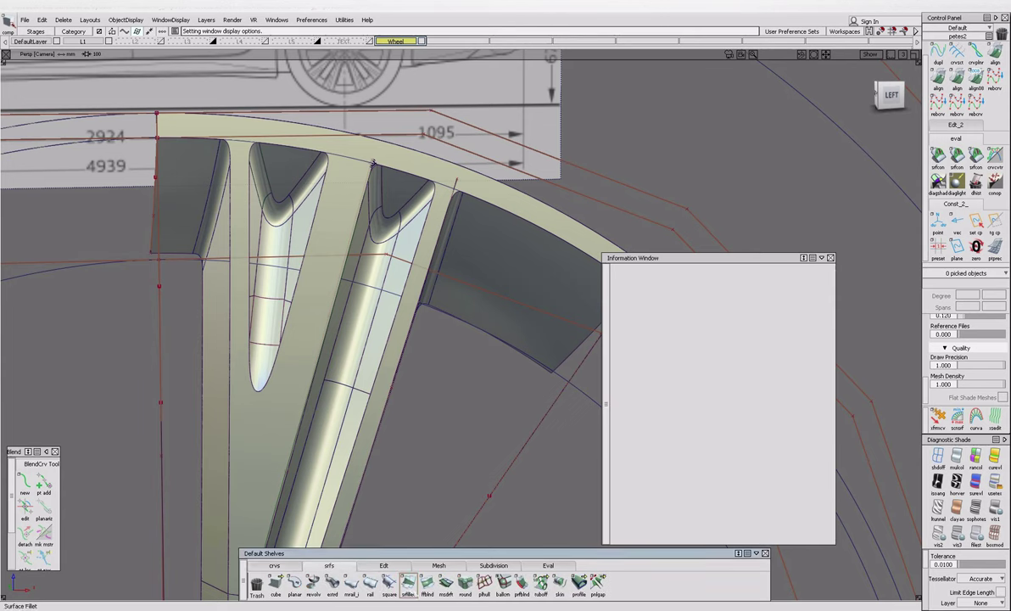
left_click(408, 583)
left_click(223, 179)
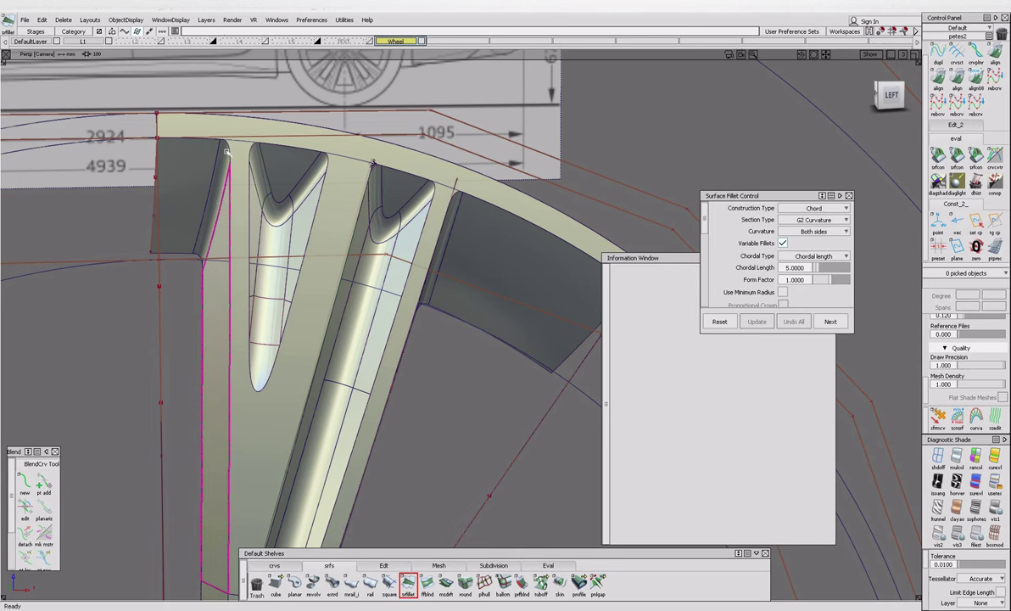
left_click(241, 213)
left_click_drag(241, 212, 245, 239, "alt+shift")
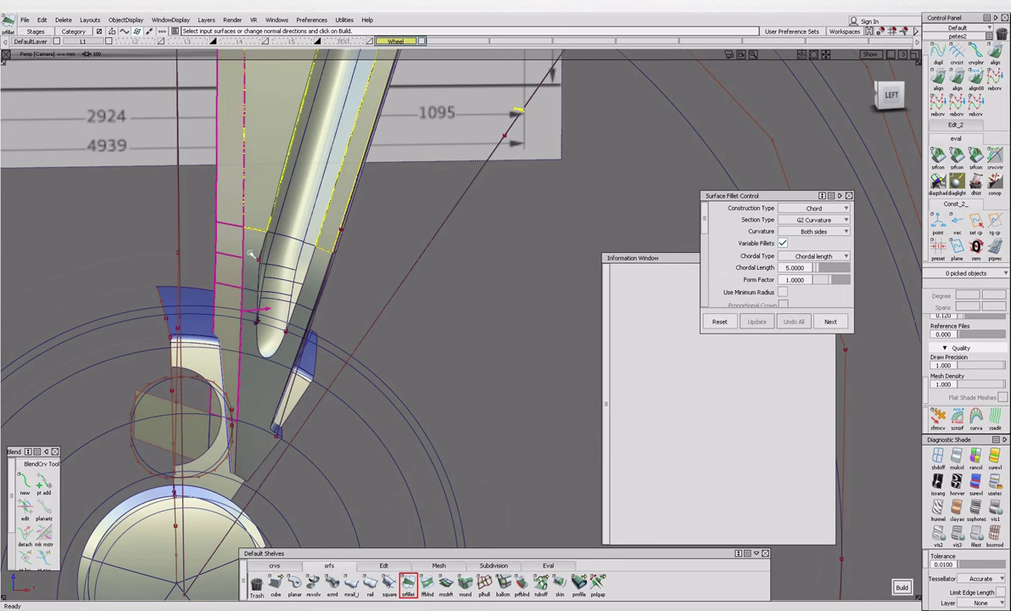
scroll(239, 457, "up", 3)
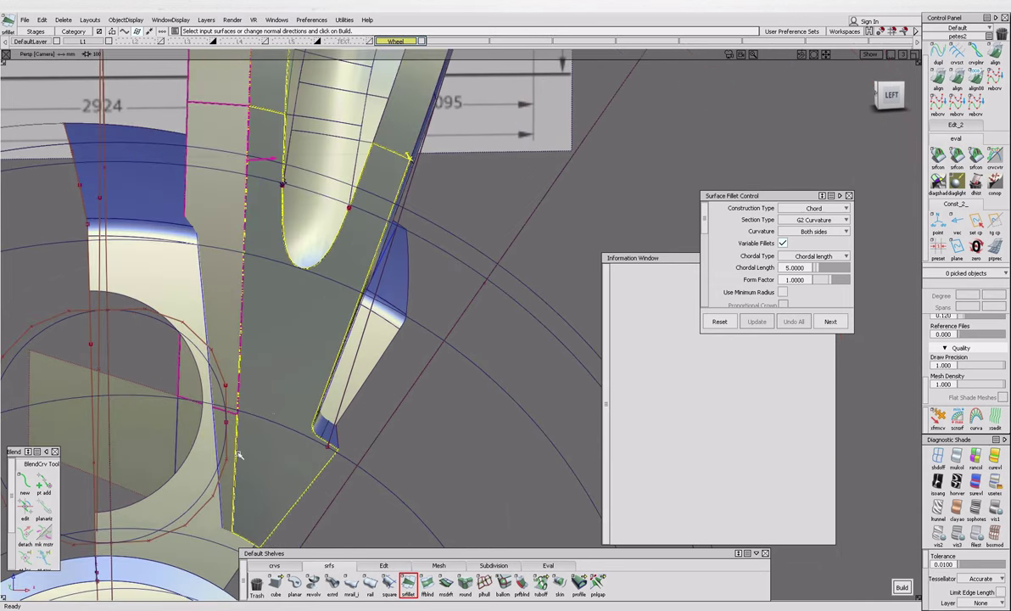
left_click_drag(274, 468, 340, 433, "alt+shift")
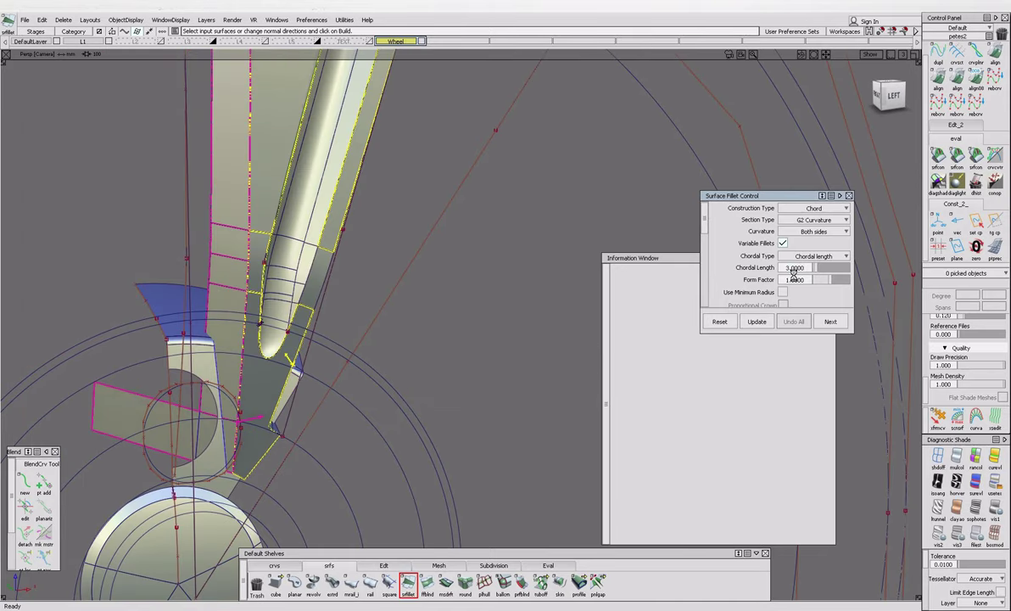
Leave the surface fillet and delete the construction history of all the wheel geometry.
left_click_drag(240, 419, 242, 431, "alt+shift")
left_click_drag(207, 369, 11, 383, "alt+shift")
right_click_drag(11, 383, 278, 288, "alt+shift")
key("Escape")
left_click(314, 471)
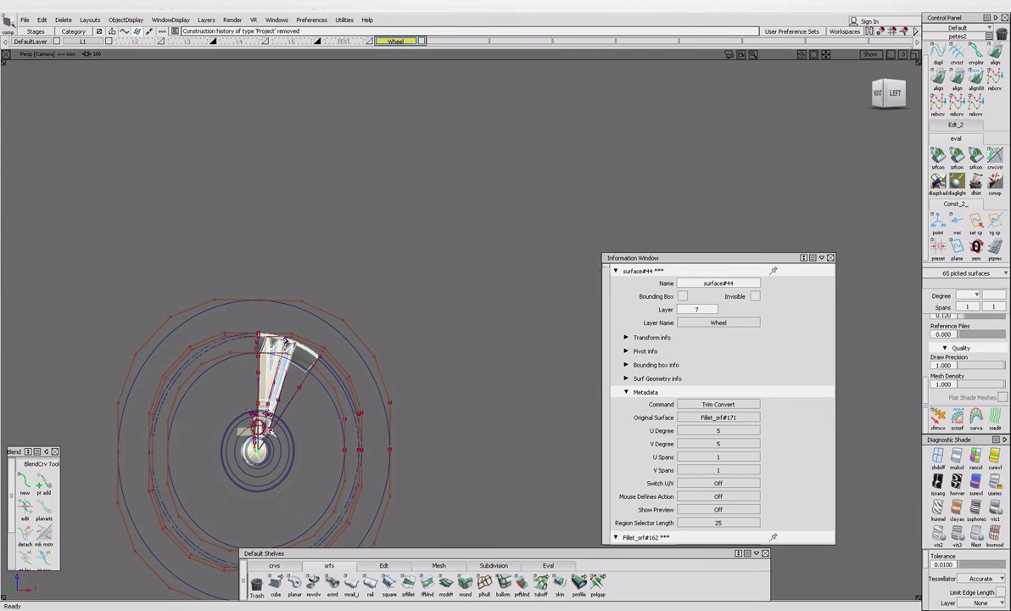
Restart Surface Fillet and set both the start and end flow control to Default.
left_click(408, 583)
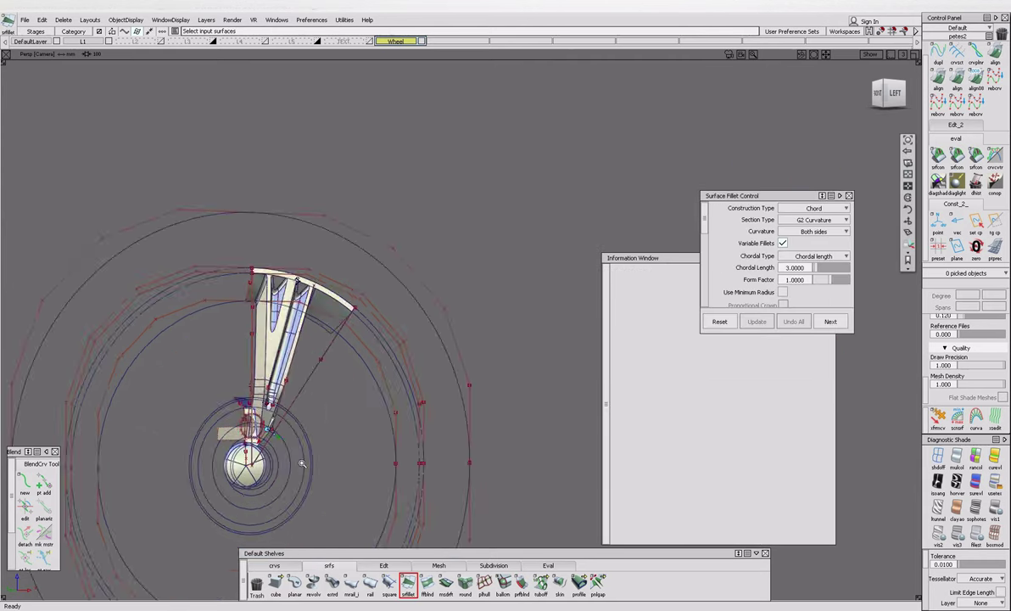
scroll(299, 473, "up", 5)
scroll(776, 254, "down", 3)
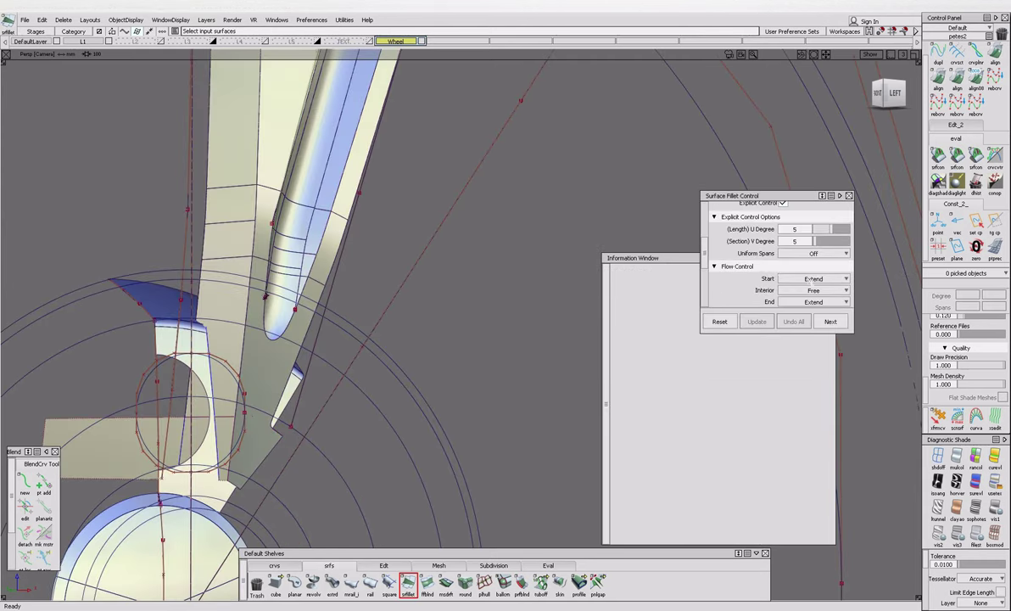
left_click(812, 278)
left_click(813, 287)
left_click(813, 301)
left_click(812, 309)
Fillet the inner spoke face with its side wall near the hub at chordal length 3, with Edge align at start and end.
left_click(251, 411)
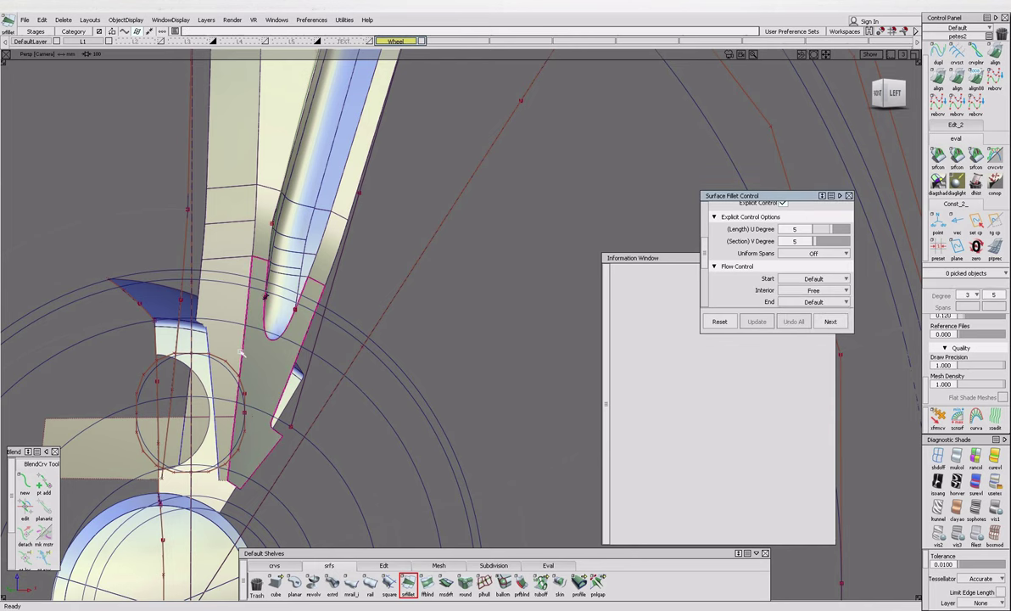
left_click(229, 433)
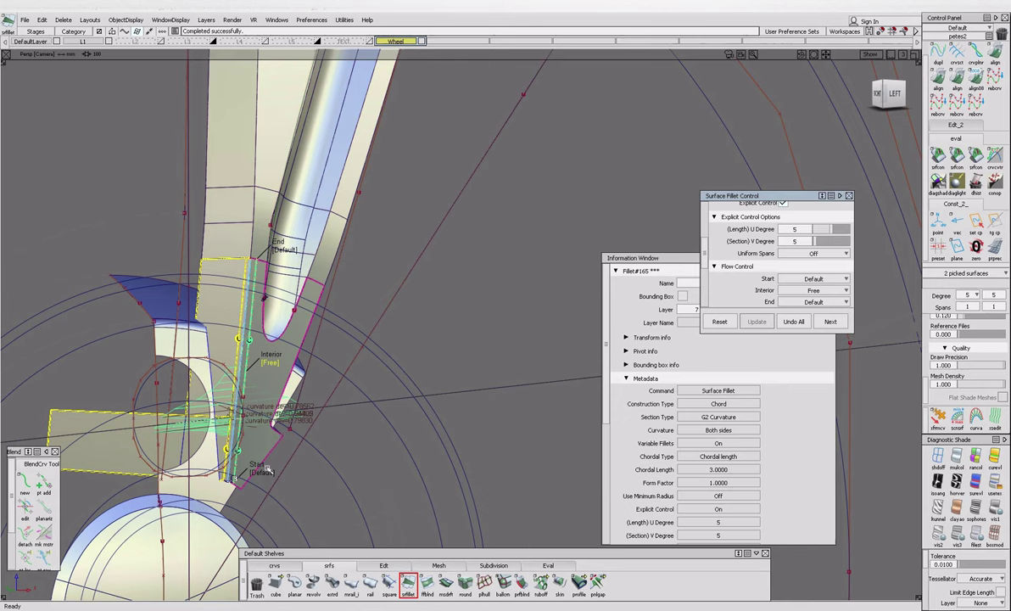
left_click(263, 470)
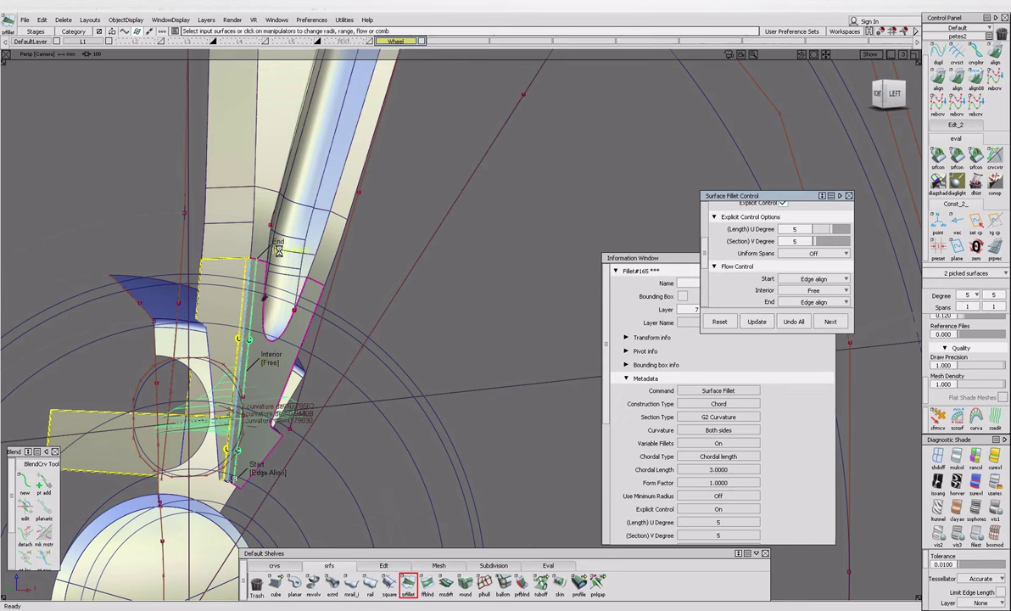
left_click(388, 290)
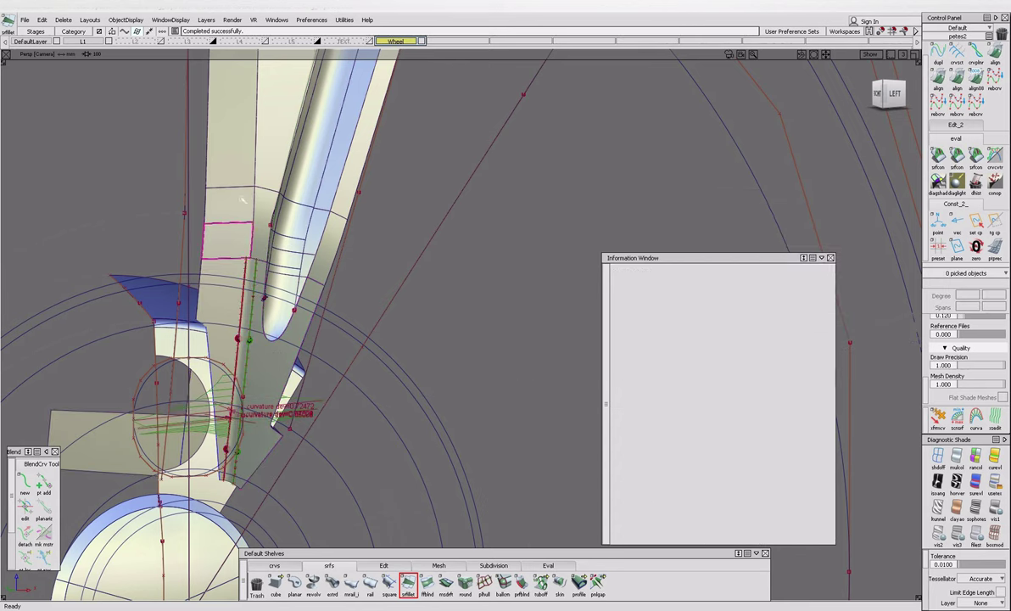
Fillet the remaining lengths of the spoke's inner side wall edge up towards the rim at chordal length 3.
left_click(388, 290)
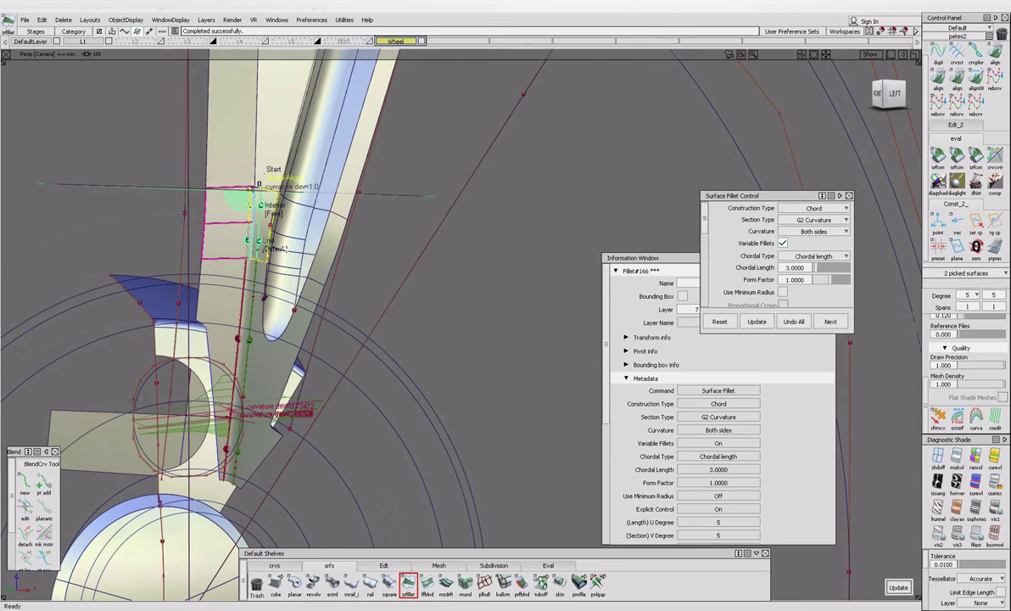
left_click(246, 268)
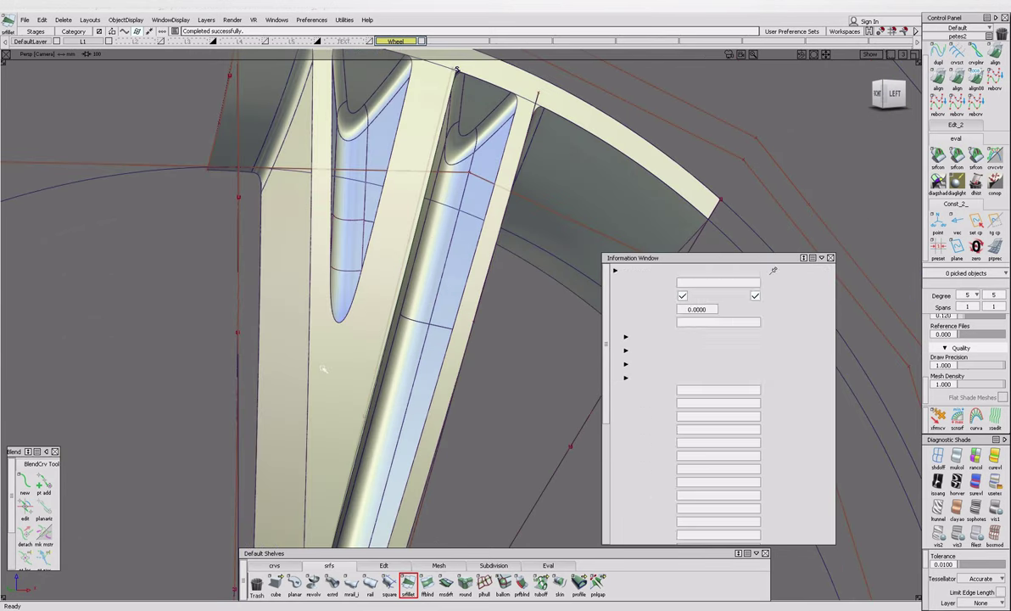
left_click(285, 265)
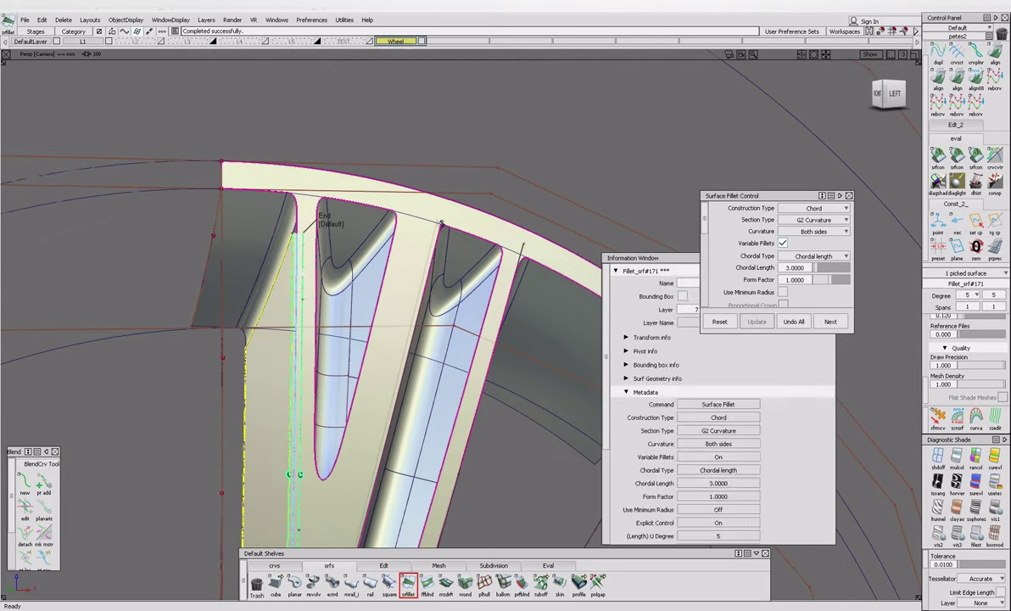
left_click_drag(345, 261, 345, 219, "alt+shift")
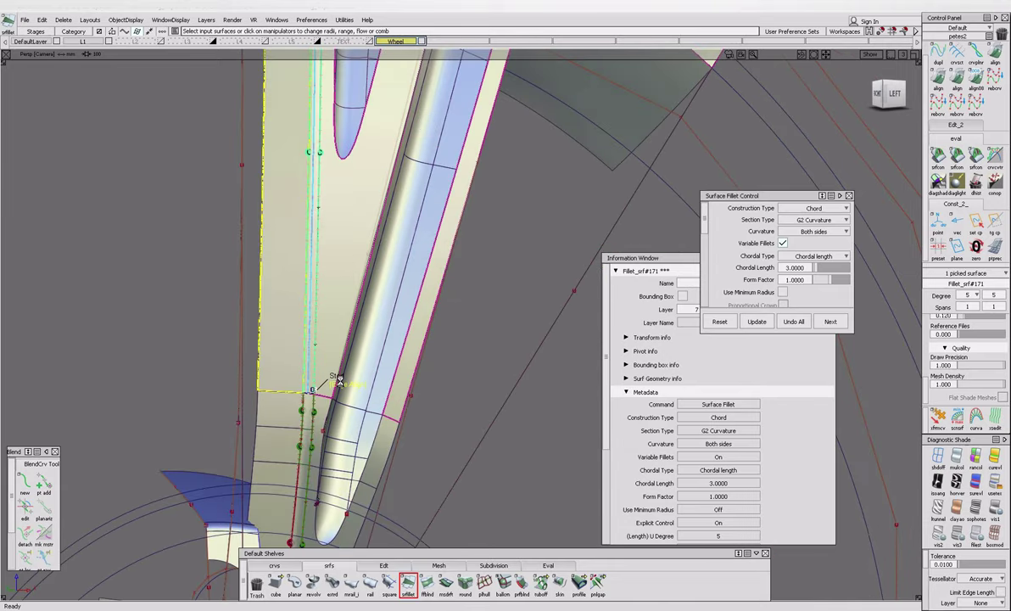
left_click_drag(304, 266, 298, 289, "alt+shift")
left_click(298, 288)
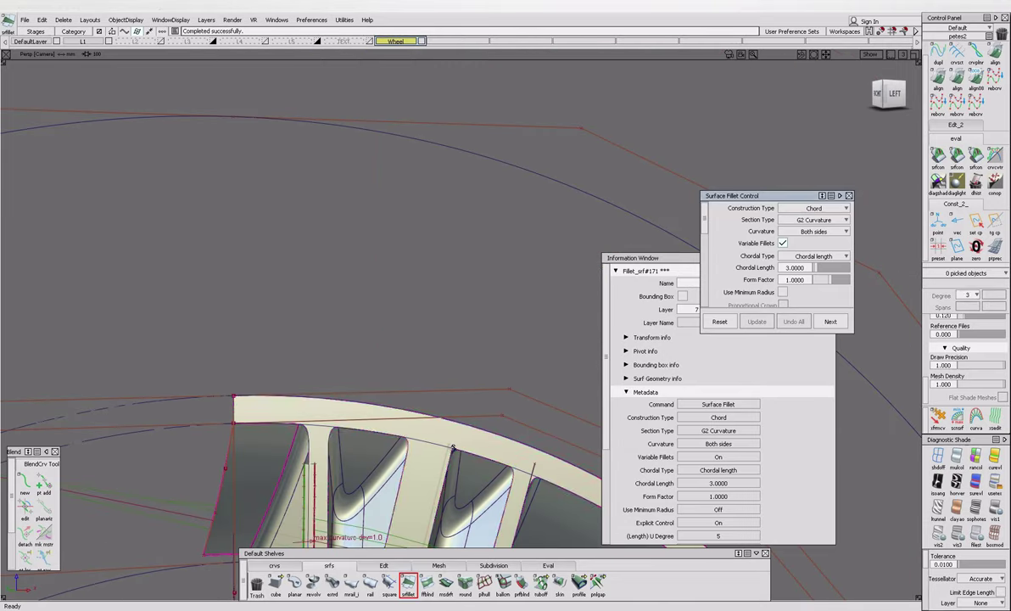
Fillet the rim's front face with the rim wall of the window beside the spoke's inner side at chordal length 3.
left_click_drag(340, 398, 328, 450, "alt+shift")
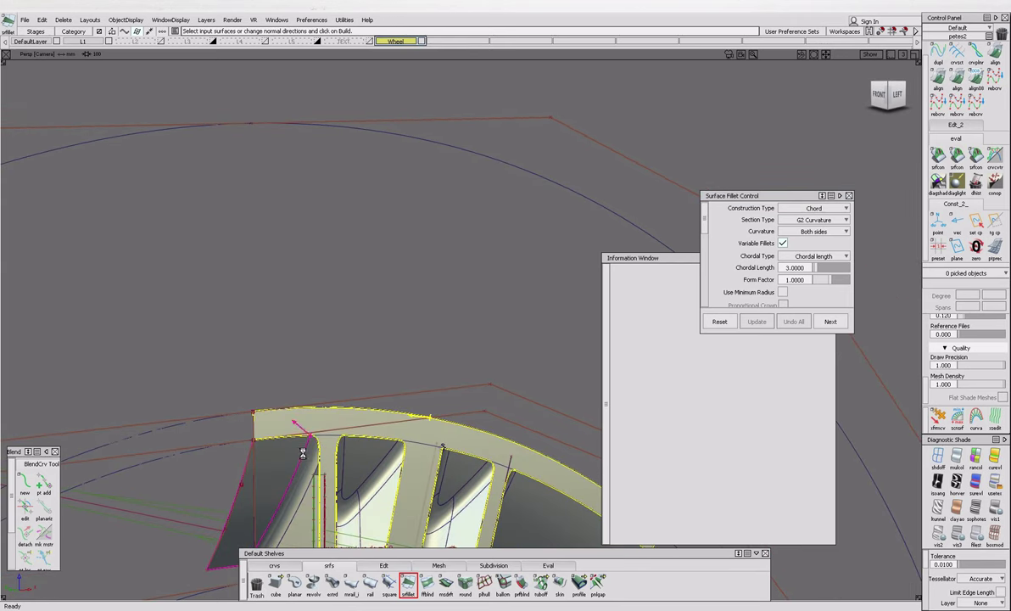
left_click_drag(359, 454, 327, 432, "alt+shift")
right_click_drag(326, 432, 292, 429, "alt+shift")
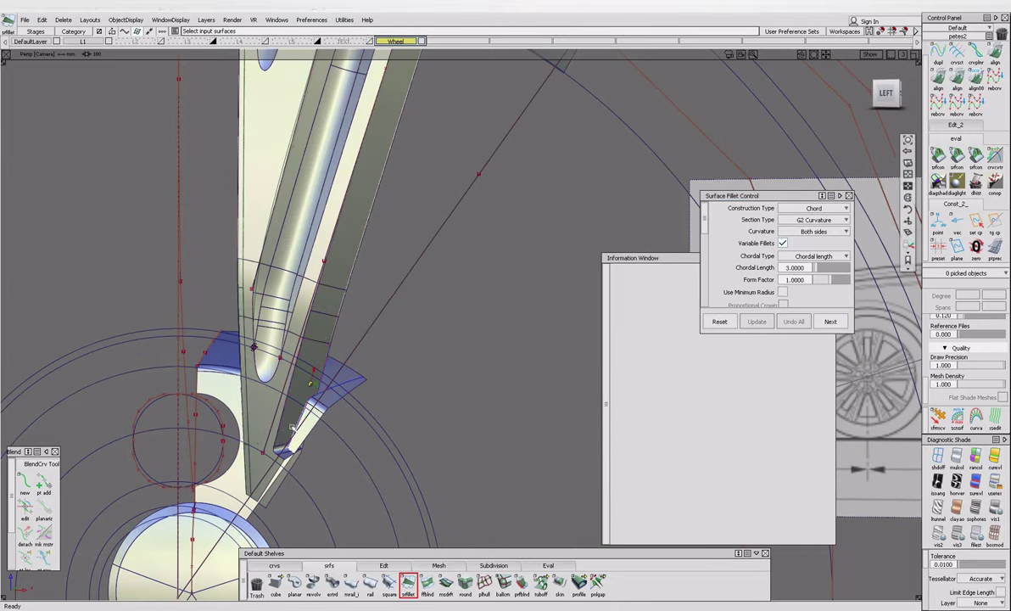
Fillet the spoke's front faces with the outer side wall near the hub at chordal length 3, with Default start and Edge Align end.
left_click(321, 335)
left_click(317, 301)
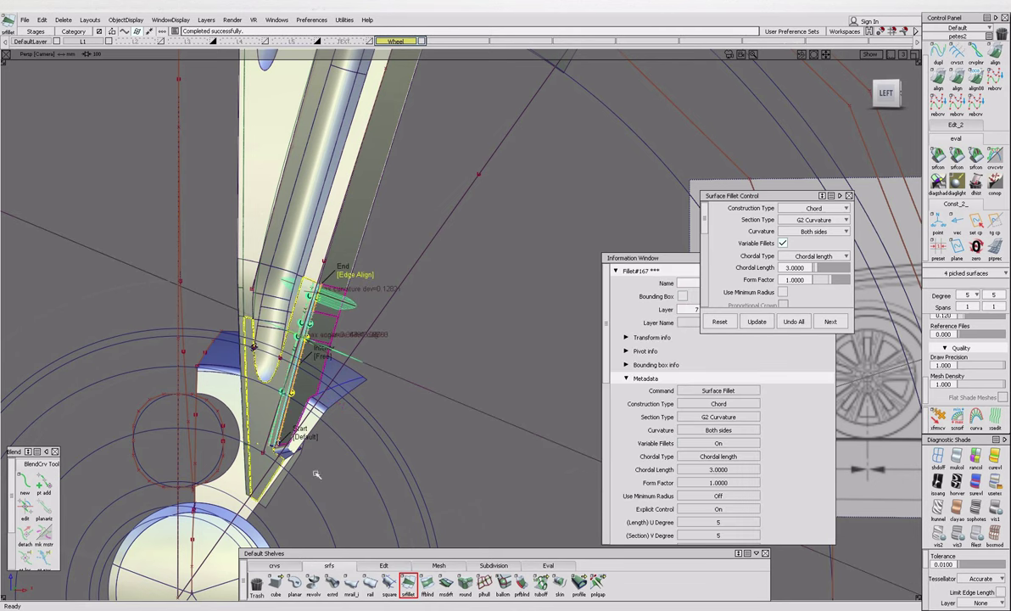
left_click(325, 440)
Fillet the front face with the small wall at the hub corner at chordal length 3, with Edge Align start and Default end.
scroll(314, 443, "up", 5)
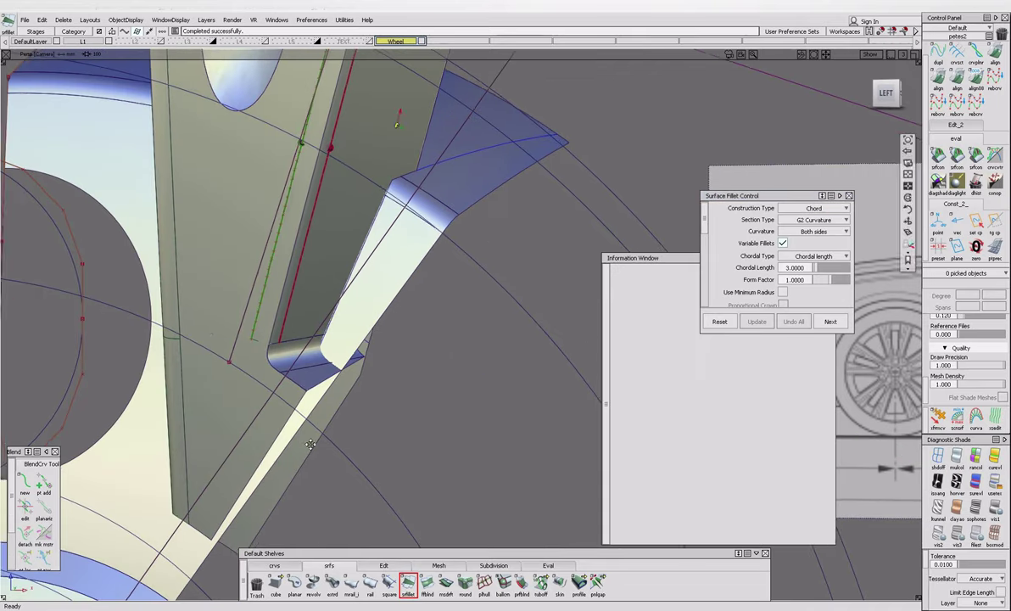
scroll(310, 444, "up", 1)
left_click(302, 397)
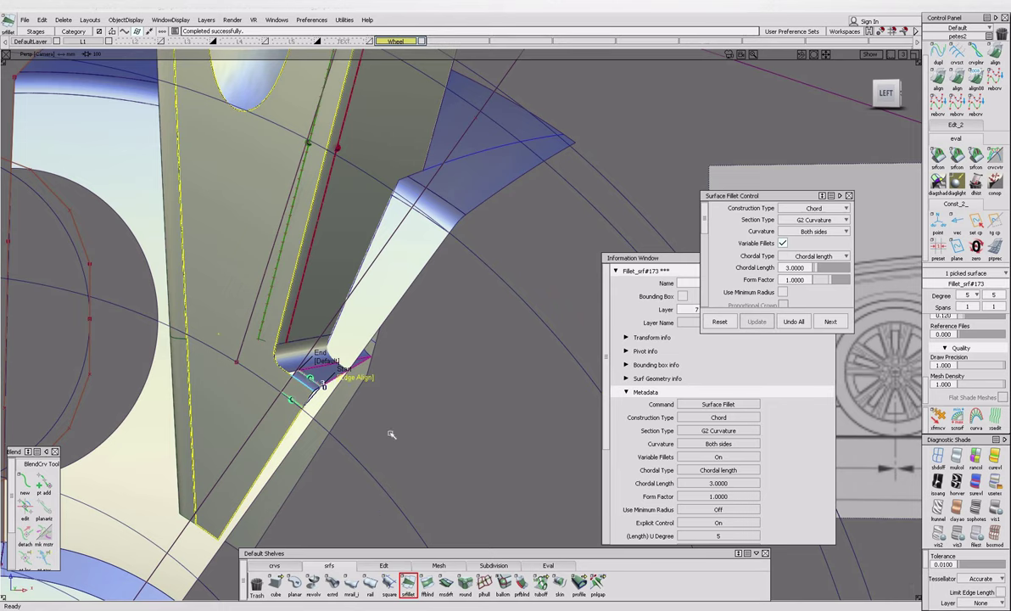
left_click(384, 507)
Fillet the rim's front face with the rim wall of the window on the spoke's outer side at chordal length 3.
left_click_drag(383, 507, 338, 363, "alt+shift")
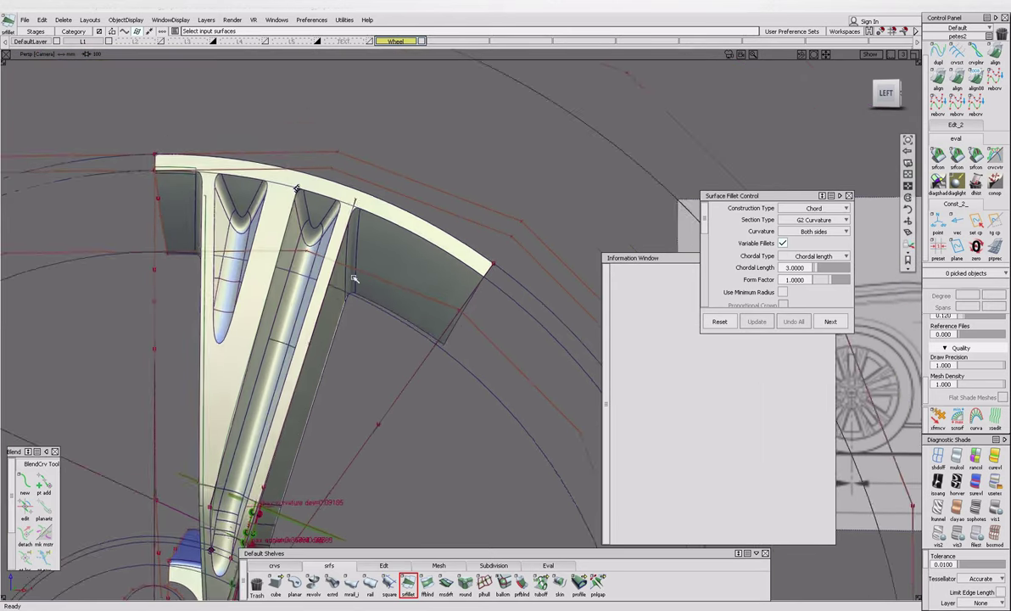
scroll(383, 307, "up", 2)
left_click(408, 207)
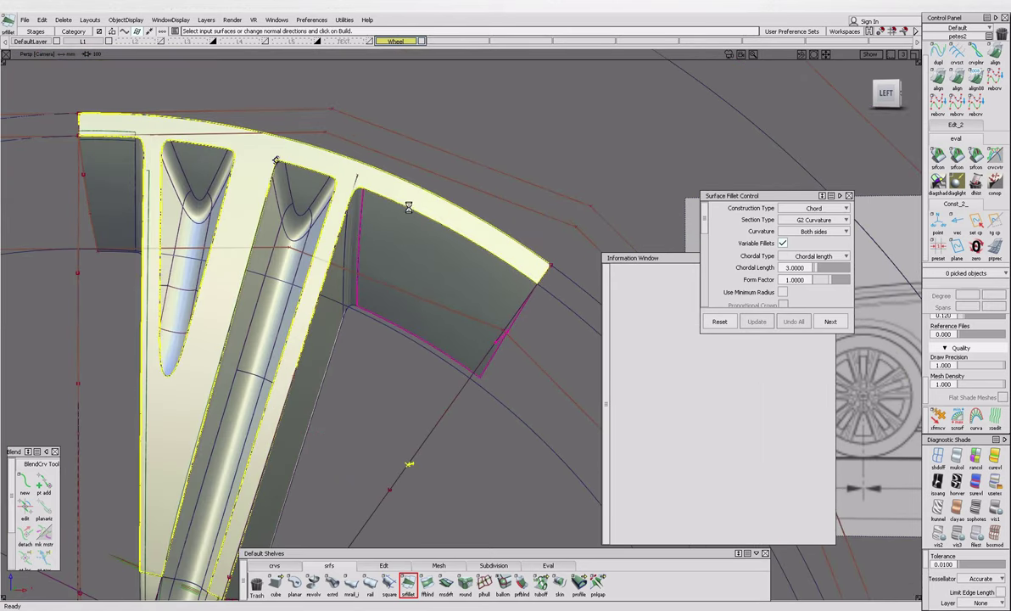
mouse_move(538, 287)
left_mouse_down("alt+shift")
mouse_move(525, 302)
mouse_move(509, 293)
left_mouse_up("alt+shift")
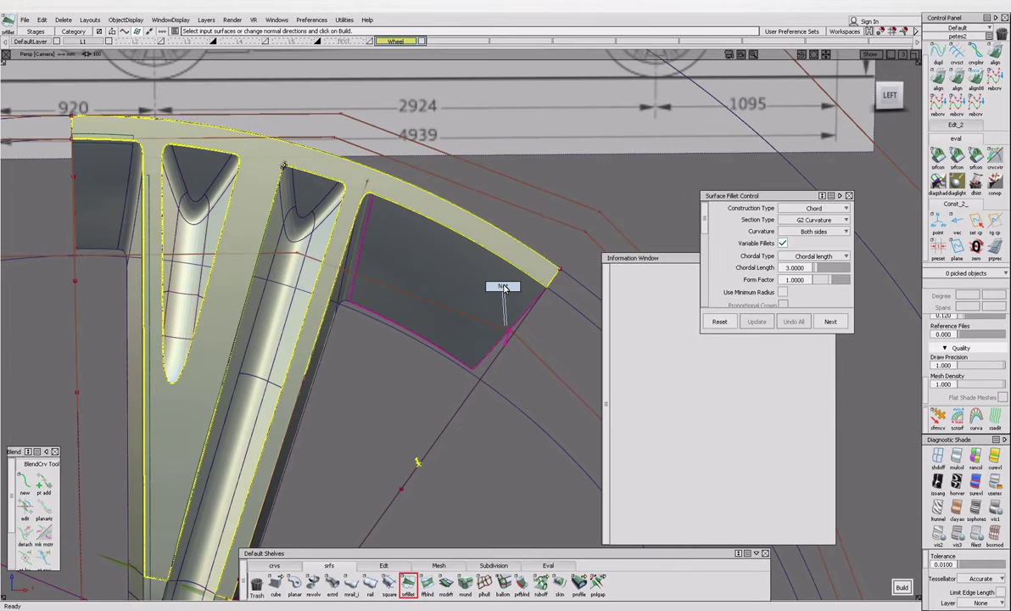
left_click(546, 297)
Fillet the spoke's front face along the long outer side wall at chordal length 3, with Edge Align at the start.
left_click_drag(340, 292, 339, 422, "alt+shift")
left_click(349, 352)
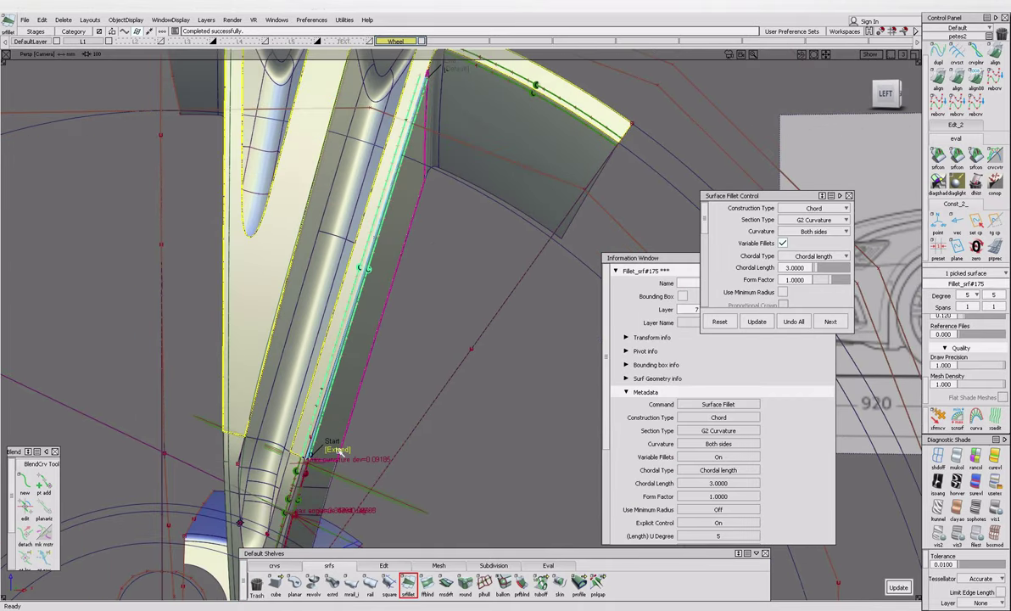
left_click(341, 456)
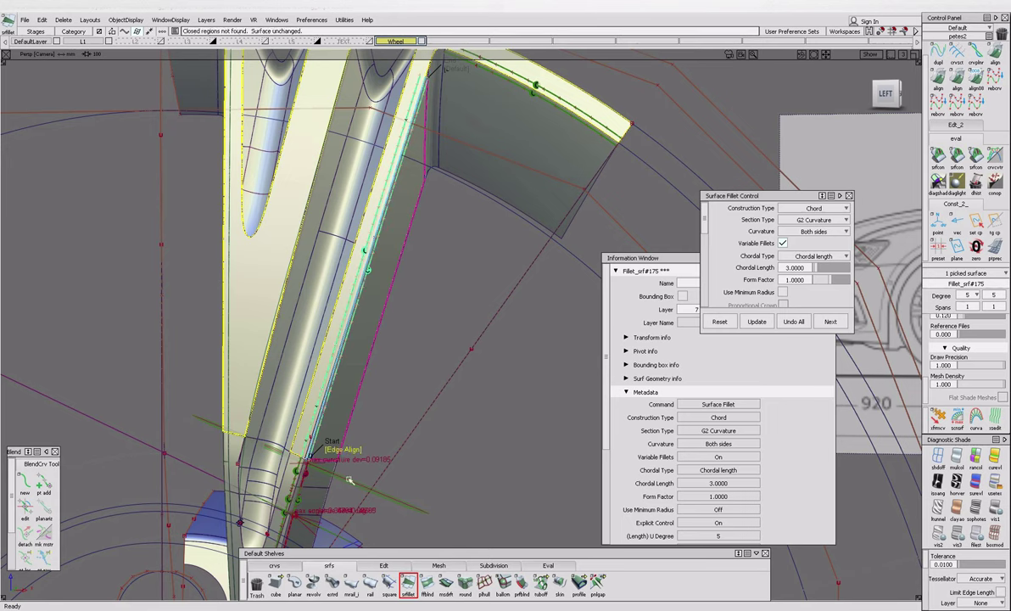
left_click(366, 398)
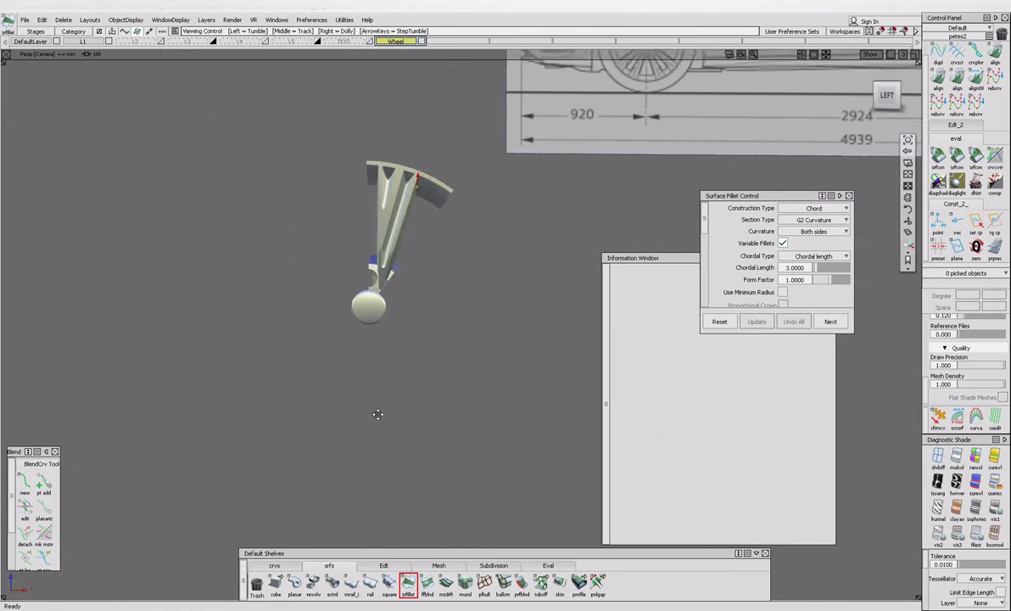
left_click(436, 331)
left_click(415, 340)
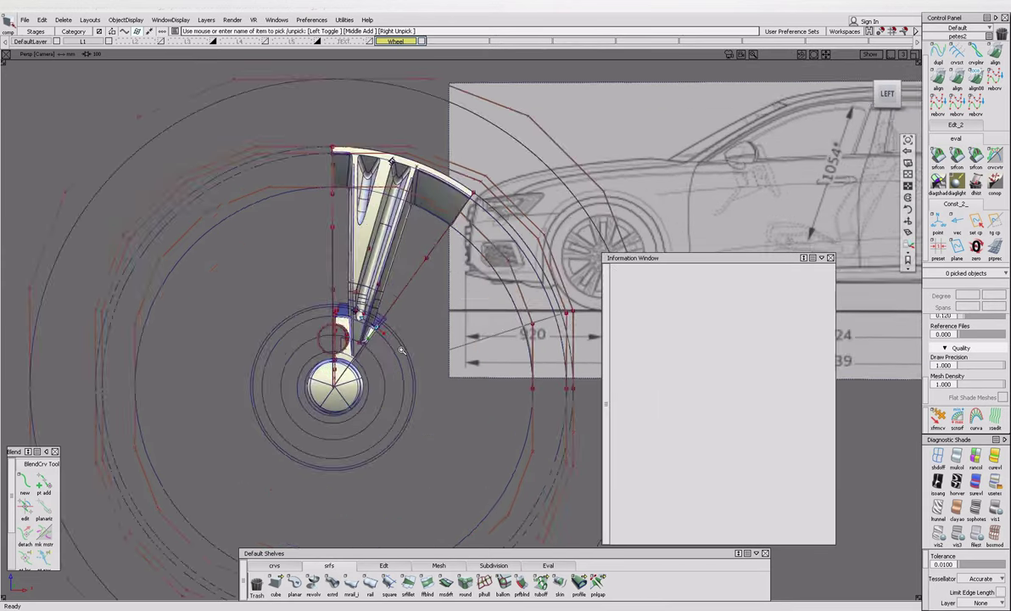
scroll(416, 347, "up", 5)
scroll(416, 348, "up", 4)
scroll(384, 412, "up", 4)
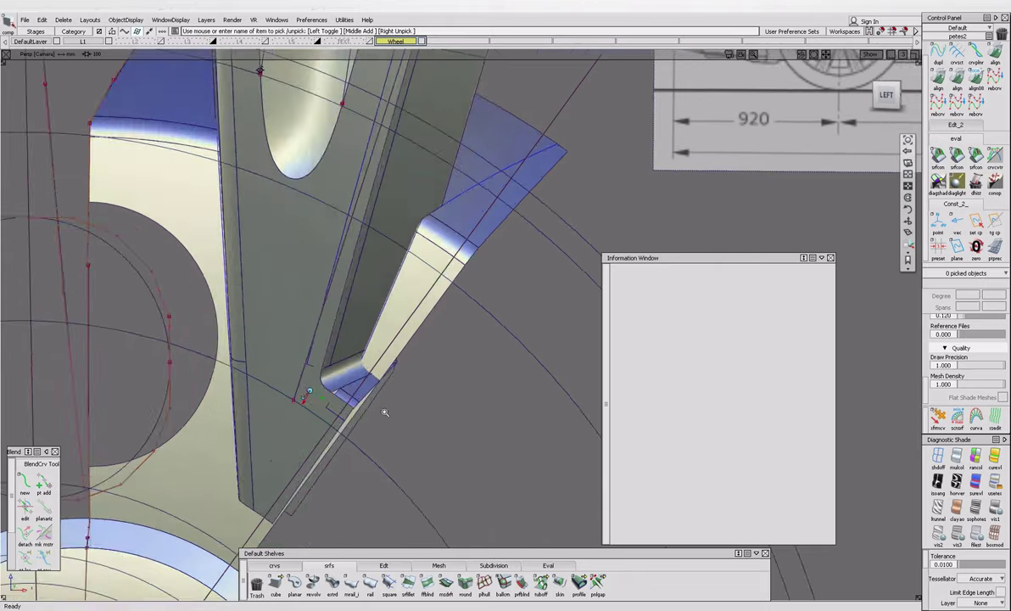
left_click(520, 582)
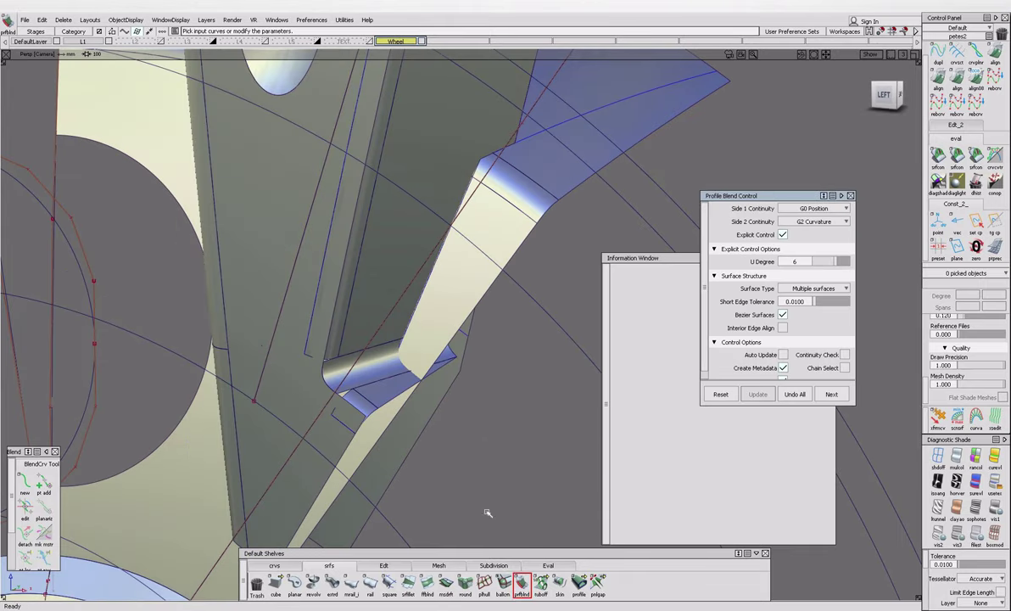
left_click(503, 583)
left_click(348, 416)
left_click(365, 369)
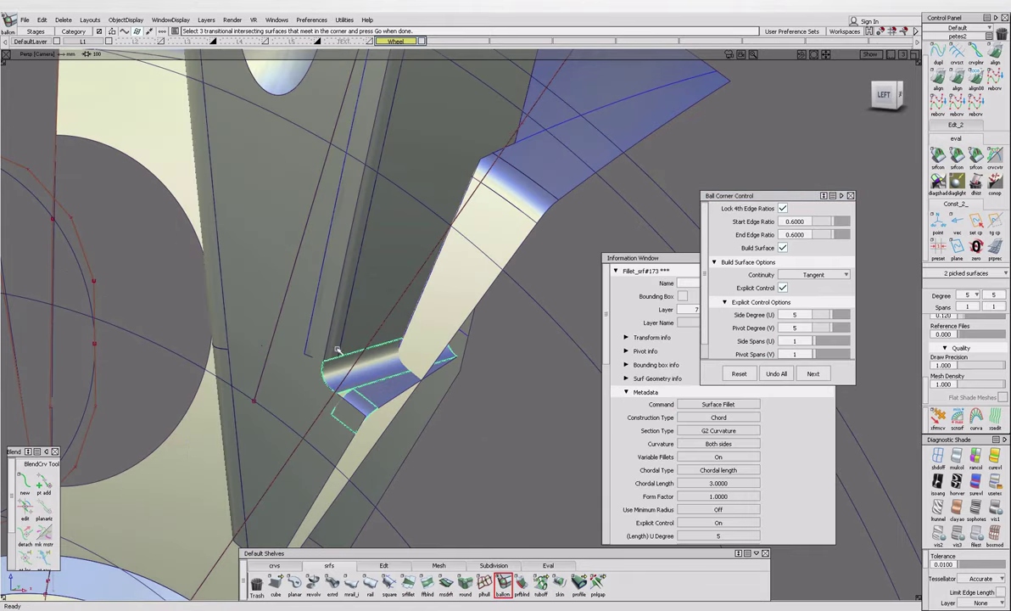
left_click(352, 212)
left_click(308, 398)
left_click(505, 348)
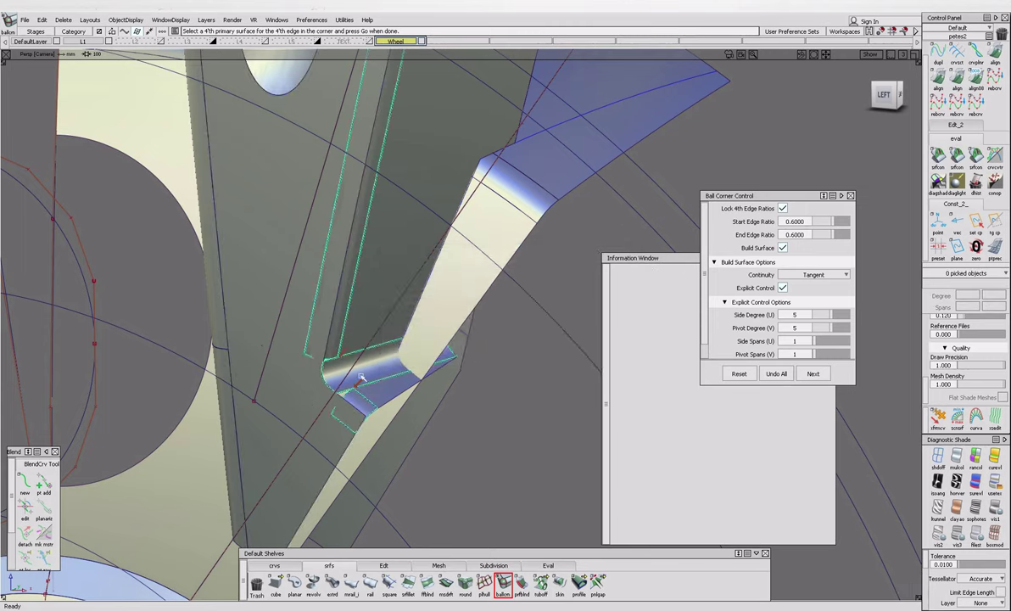
scroll(344, 349, "up", 5)
Untrim the rounded wall fillet at the hub corner and extend the adjoining front-edge fillets into the corner.
left_click(345, 386)
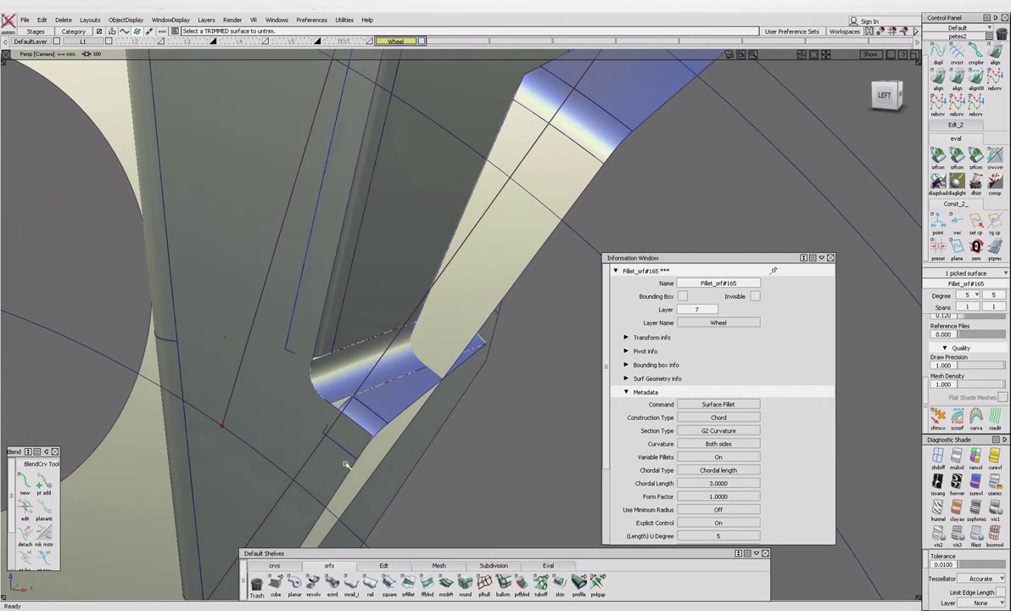
left_click(384, 565)
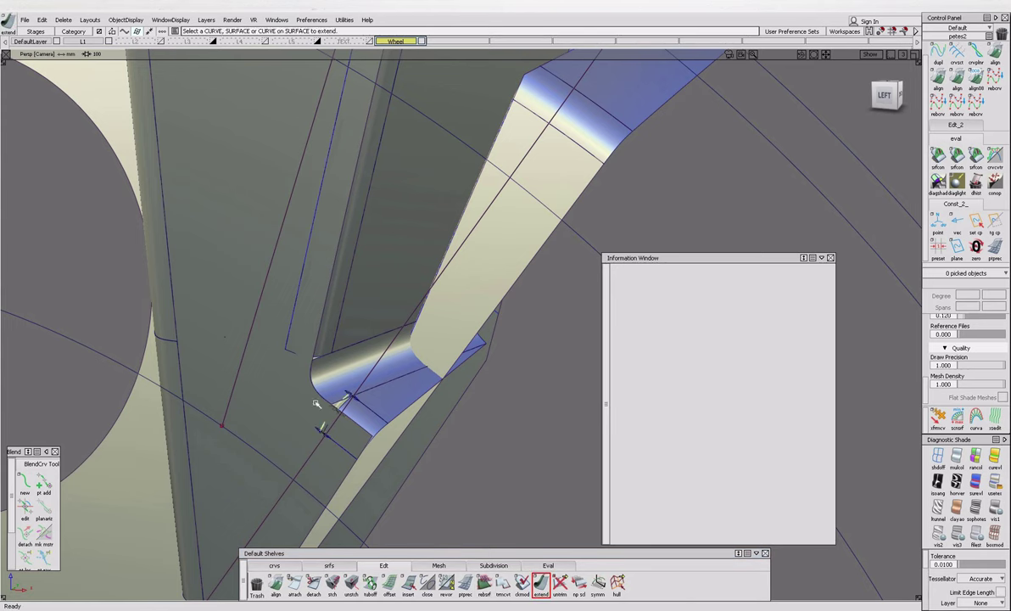
left_click(313, 371)
left_click(325, 370)
left_click(316, 364)
left_click(343, 376)
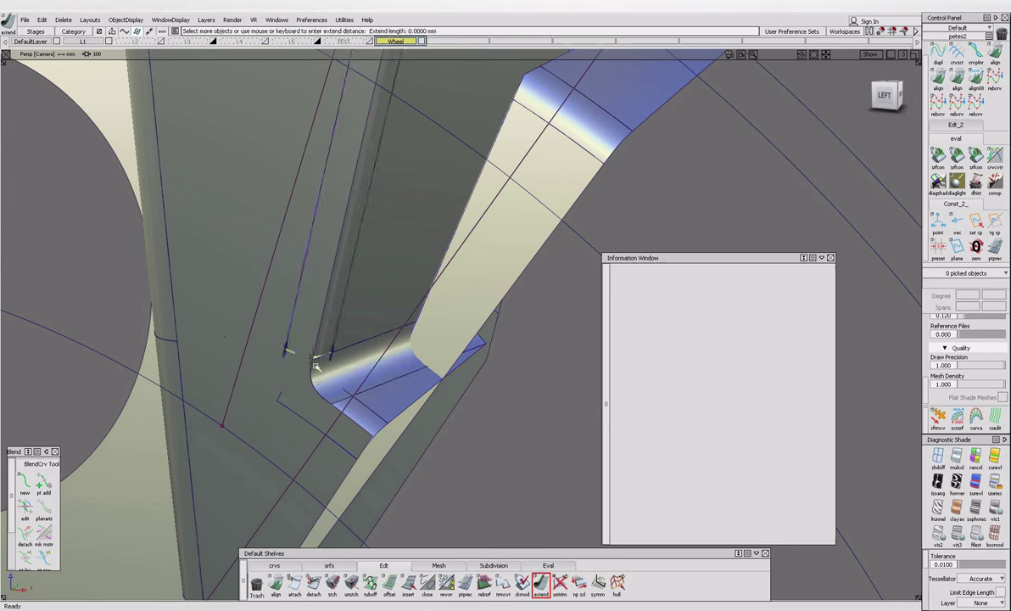
left_click(312, 388)
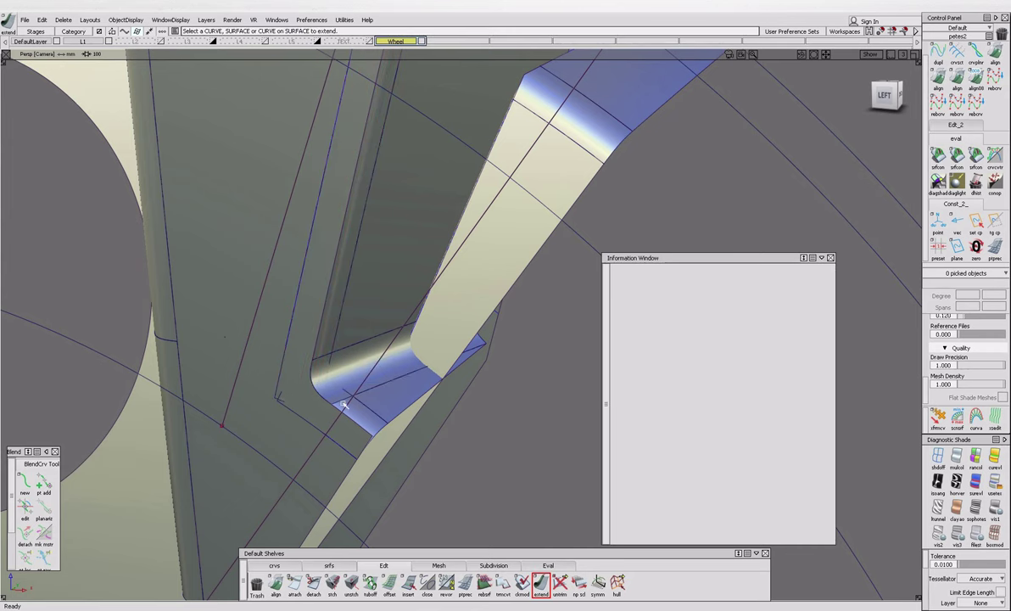
Align the two extended fillets to the spoke's front face with G2 continuity and Project alignment.
key("ctrl+shift+p")
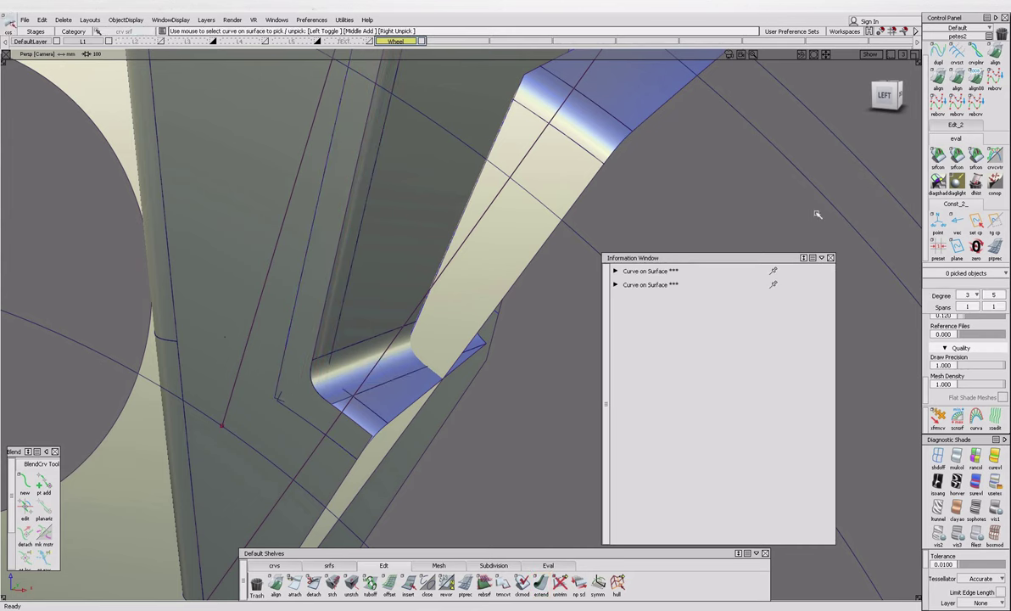
double_click(938, 78)
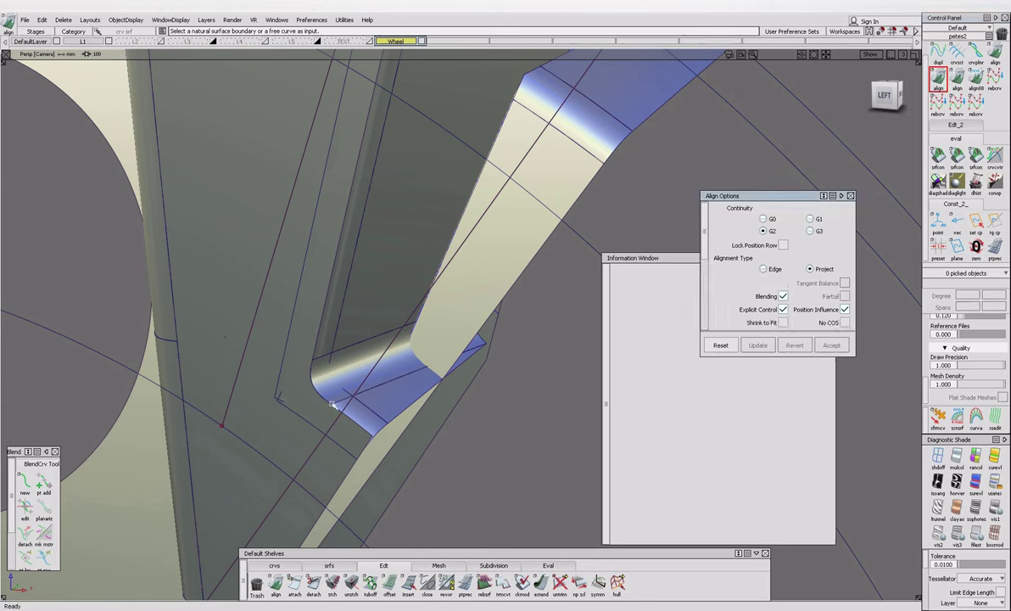
left_click(314, 425)
left_click(280, 398)
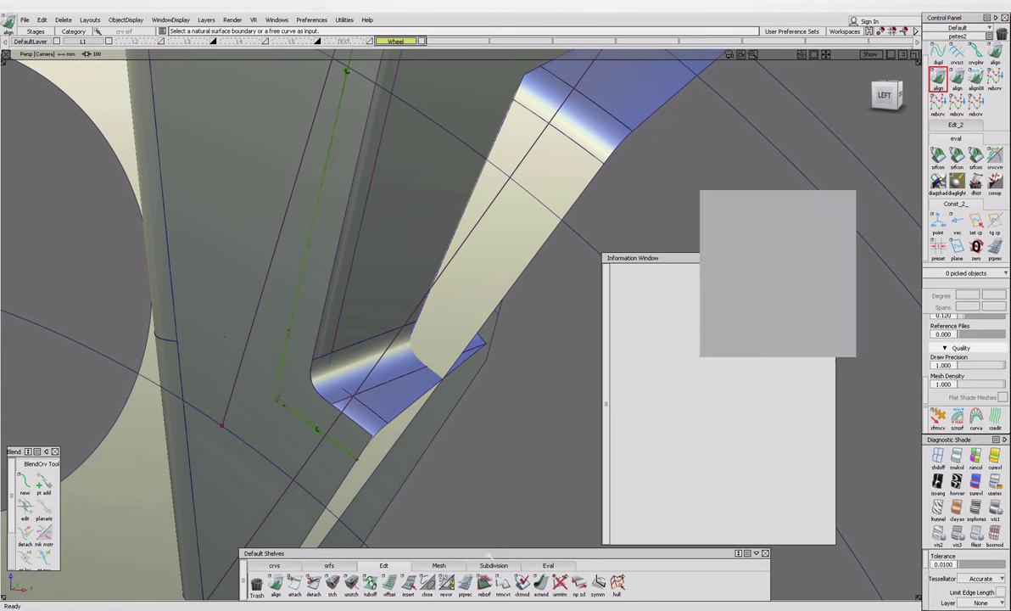
Build a tangent ball corner between the fillets at the hub corner with edge ratios of 0.6 and degree 5.
left_click(330, 565)
left_click(317, 376)
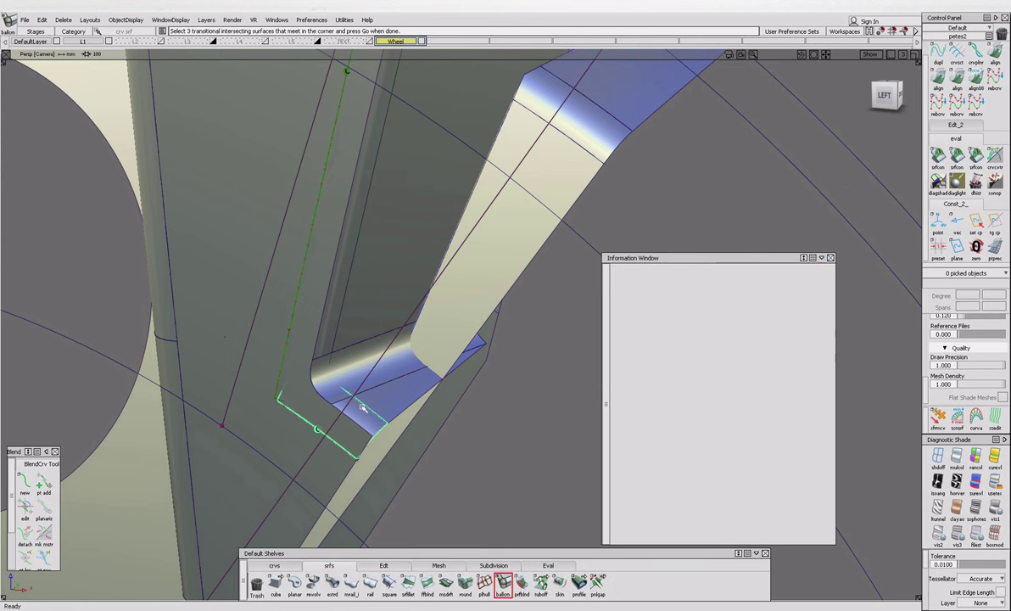
left_click(260, 384)
left_click(261, 383)
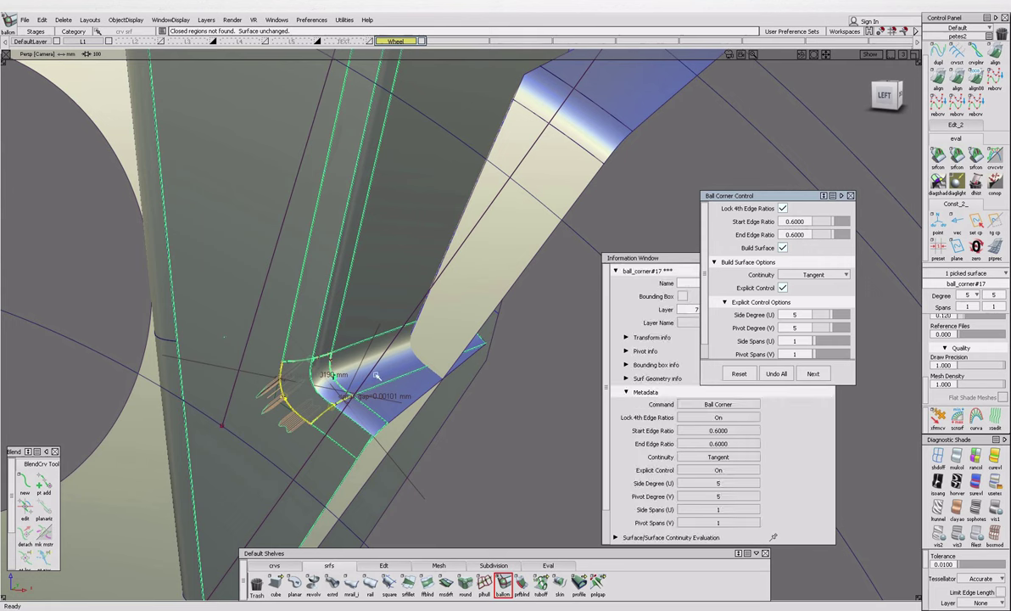
key("Escape")
Delete the locators around the hub's ball corner and trim the fillets there, discarding their surplus ends.
left_click_drag(271, 328, 384, 433)
key("Delete")
key("Return")
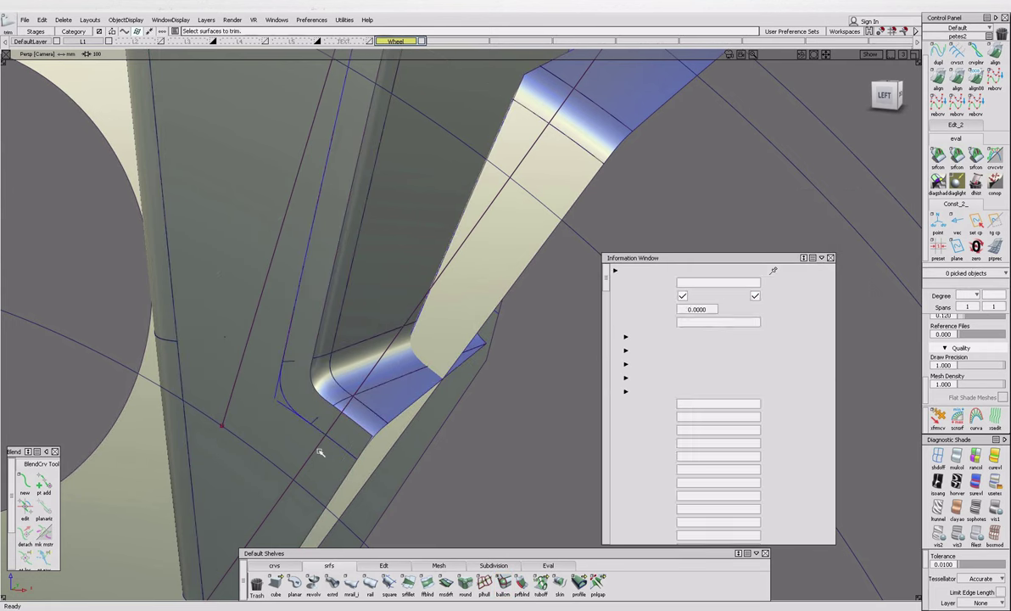
left_click(313, 475)
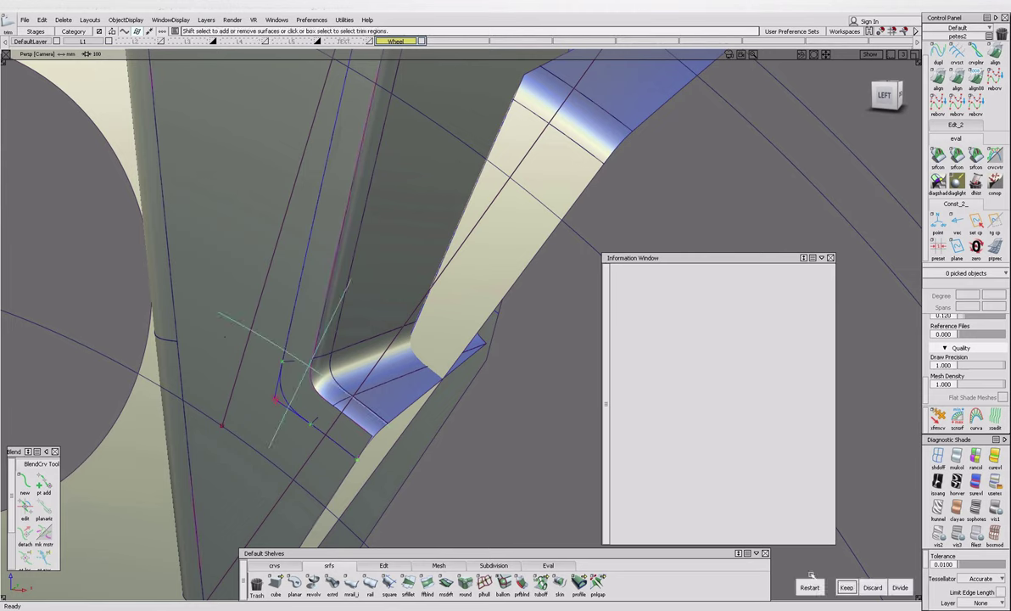
left_click(873, 588)
Extend the two front-edge fillets into the rim corner of the spoke opening until they meet.
left_click_drag(475, 475, 404, 509, "alt+shift")
left_click(503, 583)
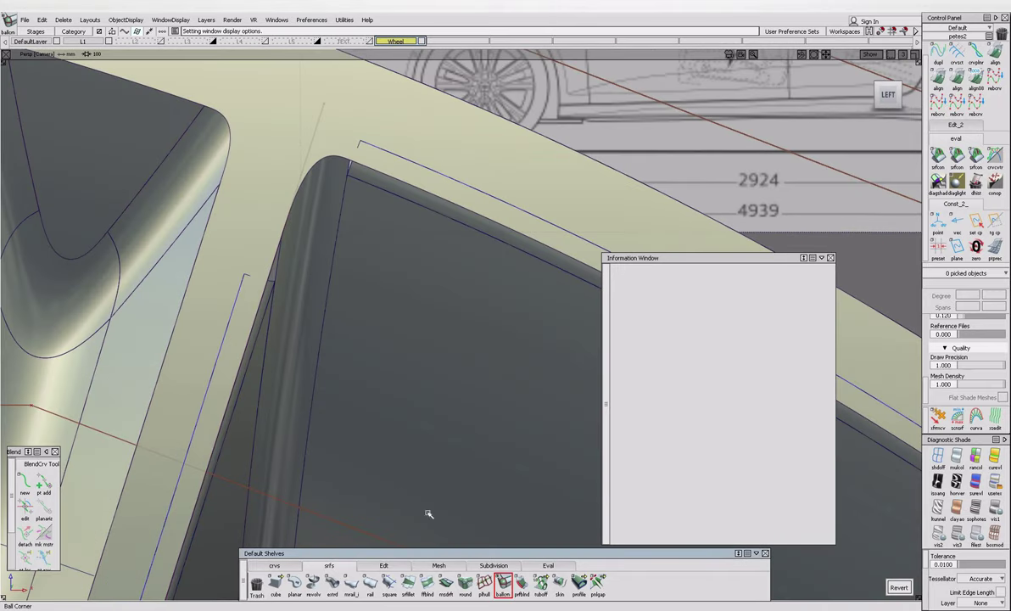
left_click(273, 284)
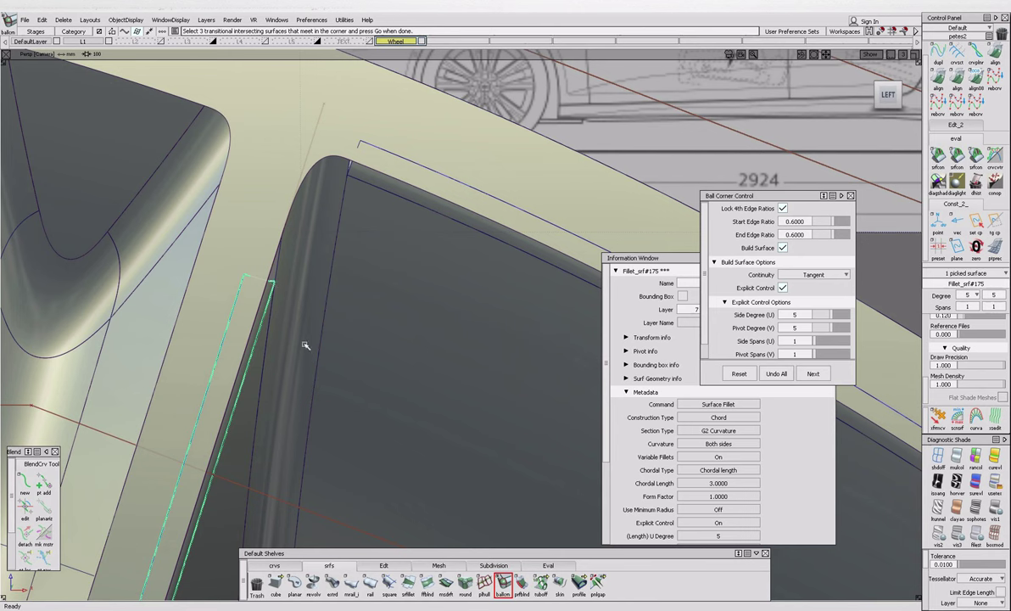
left_click(384, 565)
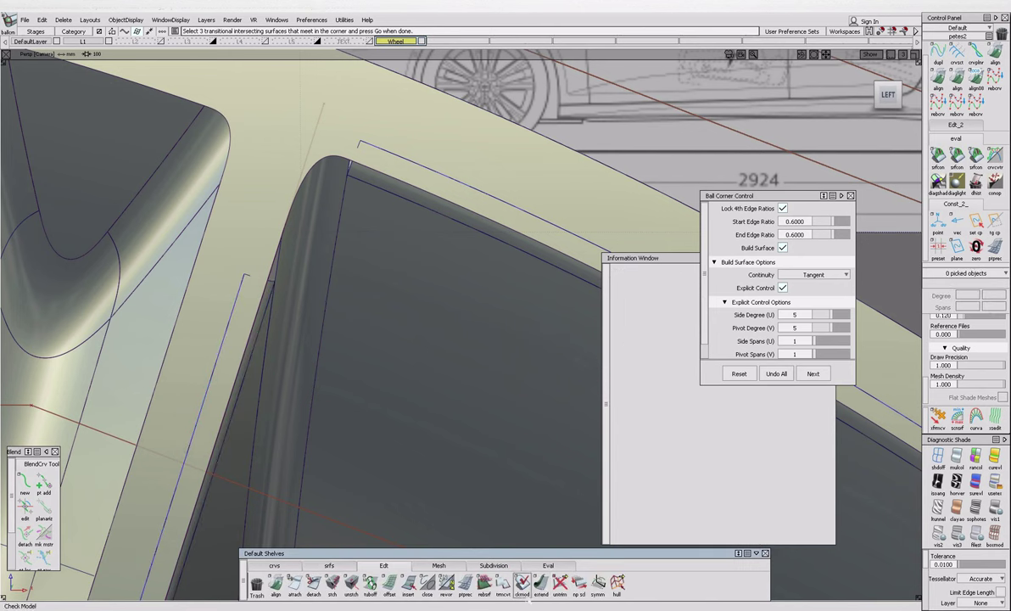
left_click(258, 262)
left_click(338, 301)
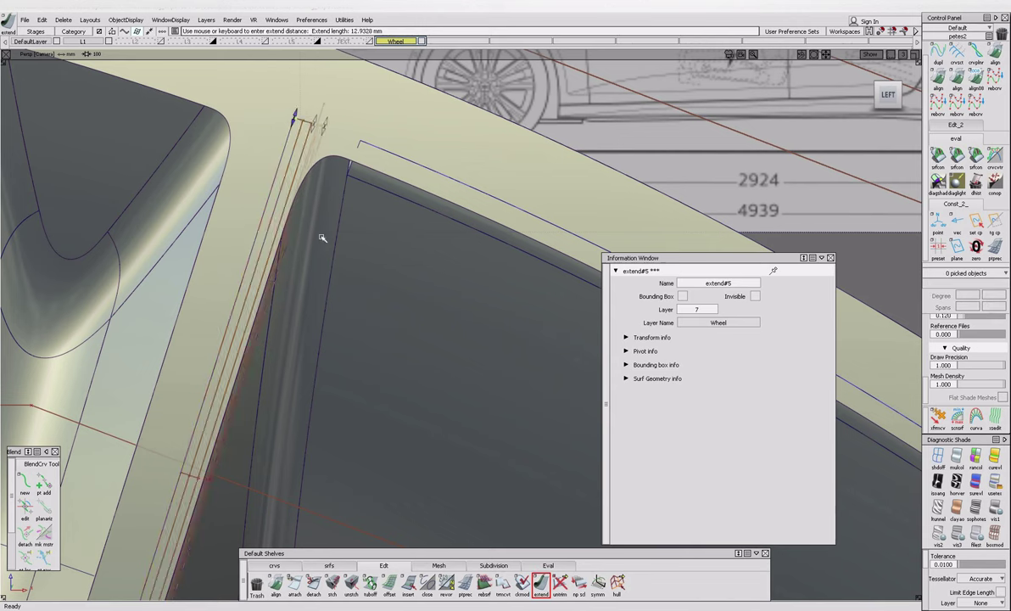
left_click(348, 166)
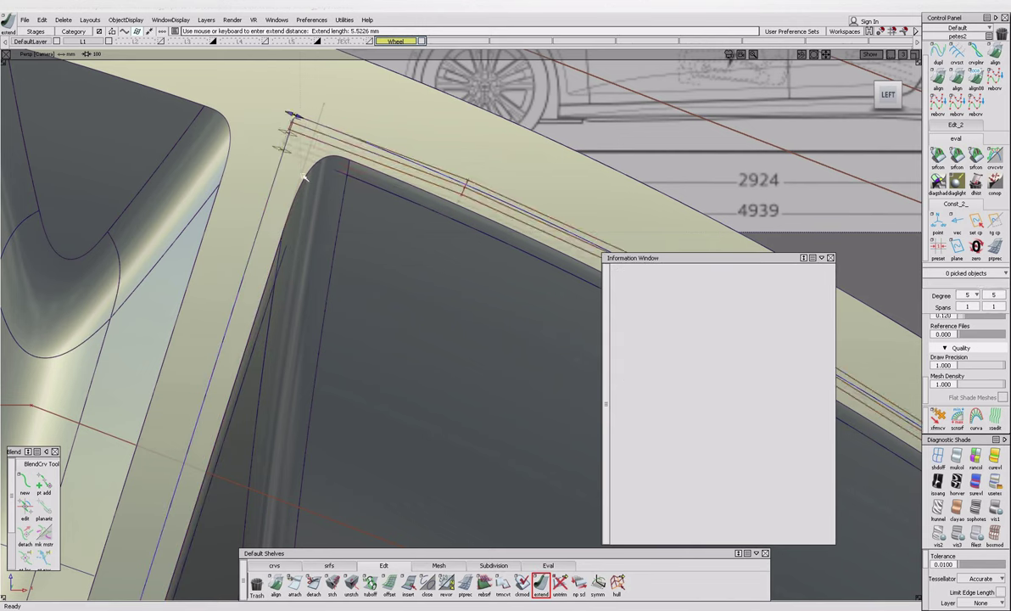
left_click(221, 289)
left_click(221, 288)
Align the two extended rim-corner fillets to the wheel's front face with G2 continuity and Project alignment.
double_click(939, 76)
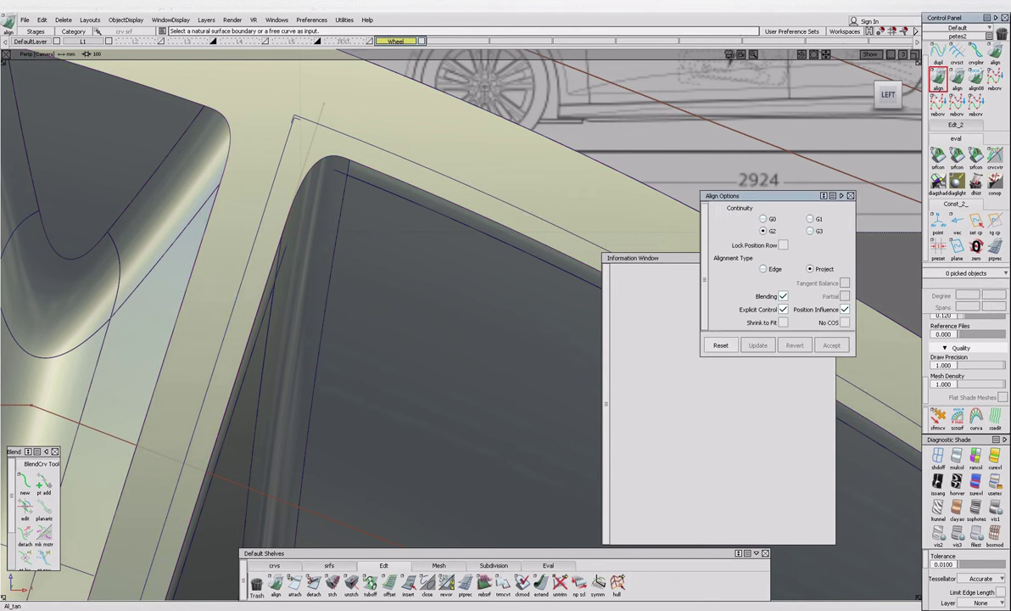
left_click(299, 117)
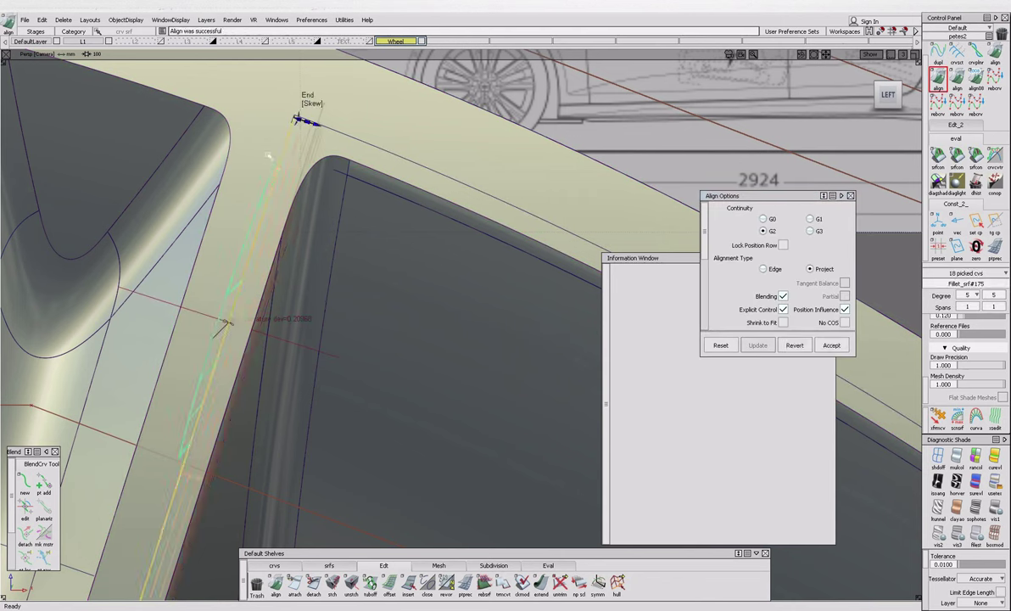
left_click(352, 127)
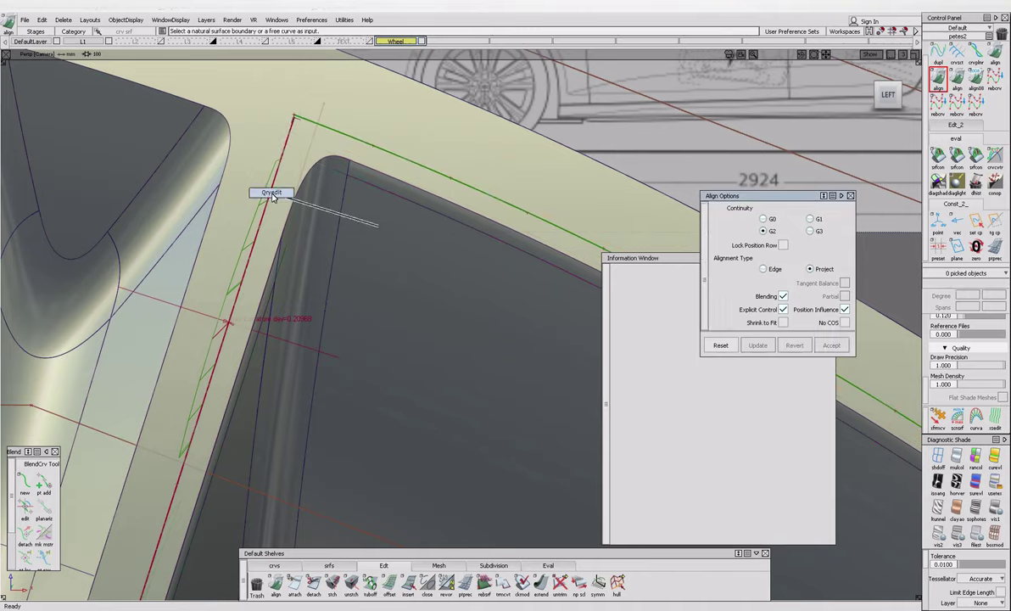
Raise the explicit U degree of the spoke-side fillet's alignment to 9.
middle_click_drag(317, 108, 342, 213, "alt+shift")
left_click_drag(342, 214, 343, 215, "alt+shift")
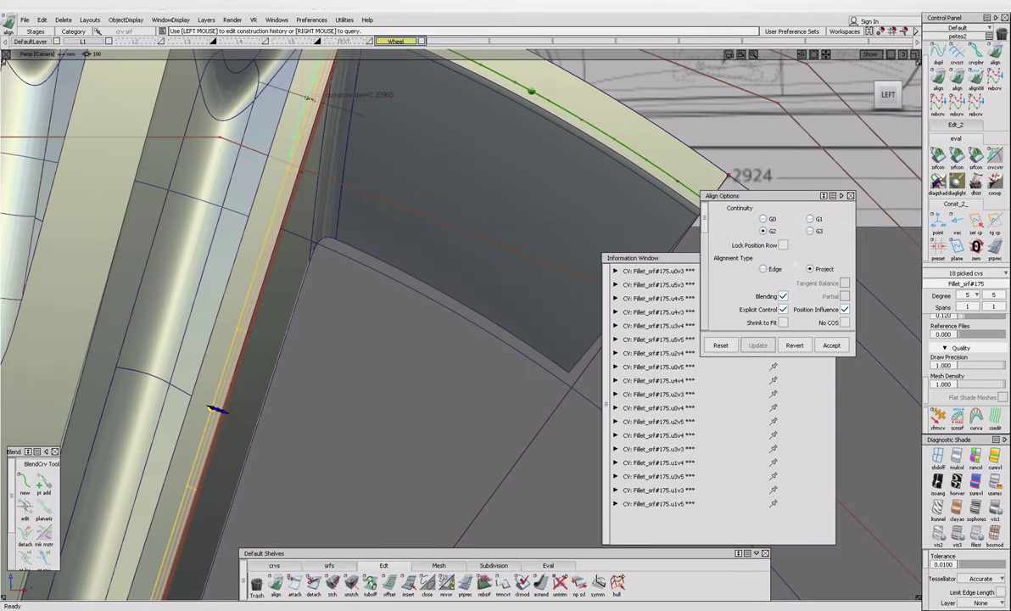
scroll(777, 263, "down", 5)
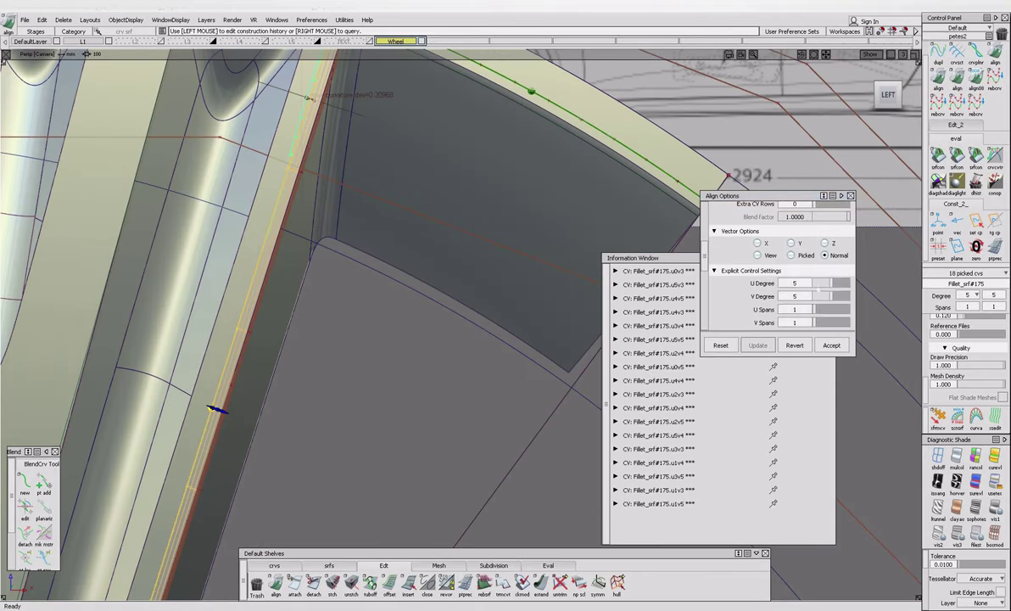
left_click(842, 283)
left_click(844, 282)
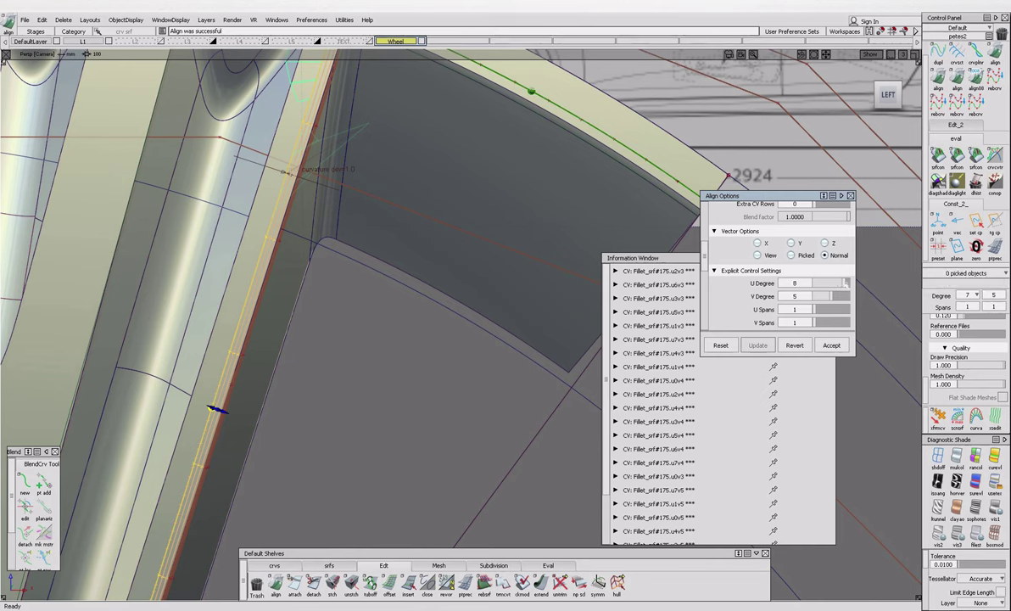
left_click(846, 283)
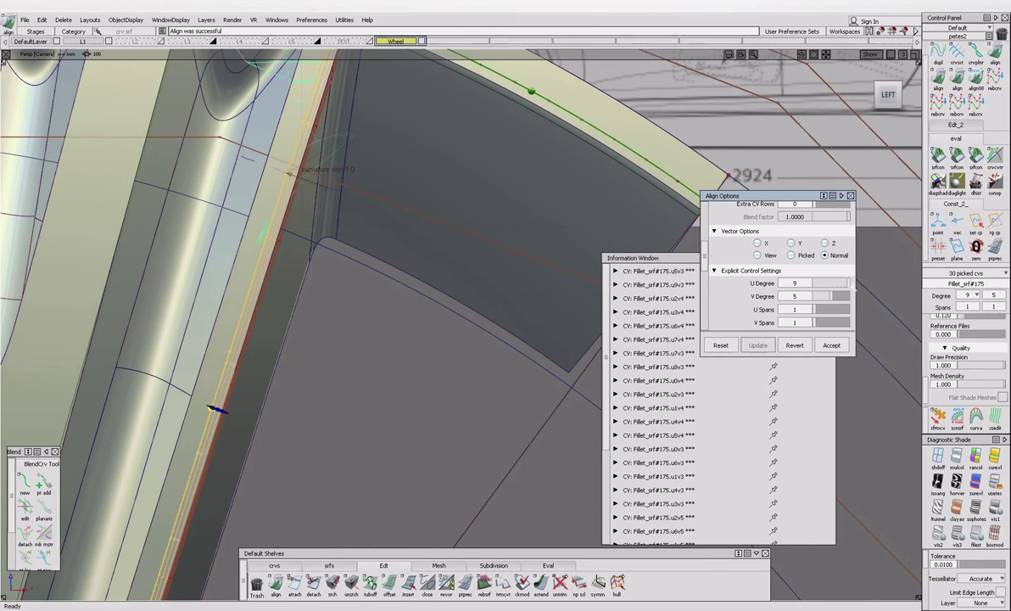
left_click(546, 252)
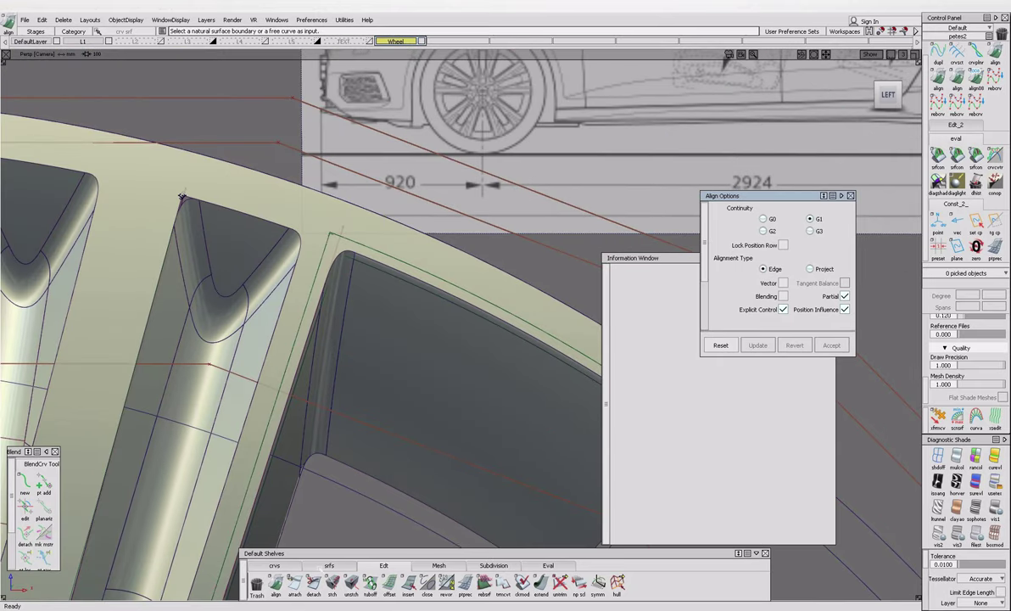
Try a tangent ball corner between the fillets at the rim corner with edge ratios of 1.0, and undo it.
left_click(328, 565)
left_click(503, 582)
left_click(346, 282)
scroll(383, 291, "up", 3)
left_click_drag(383, 291, 303, 399, "alt+shift")
left_click(293, 382)
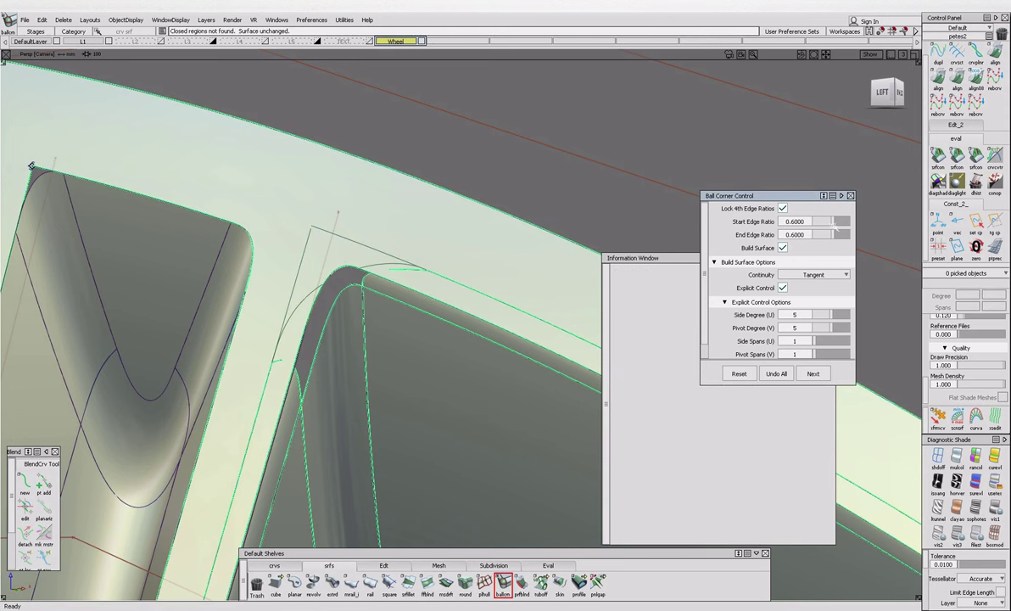
left_click_drag(827, 221, 874, 216)
mouse_move(334, 208)
left_mouse_down("alt+shift")
mouse_move(587, 320)
mouse_move(357, 341)
left_mouse_up("alt+shift")
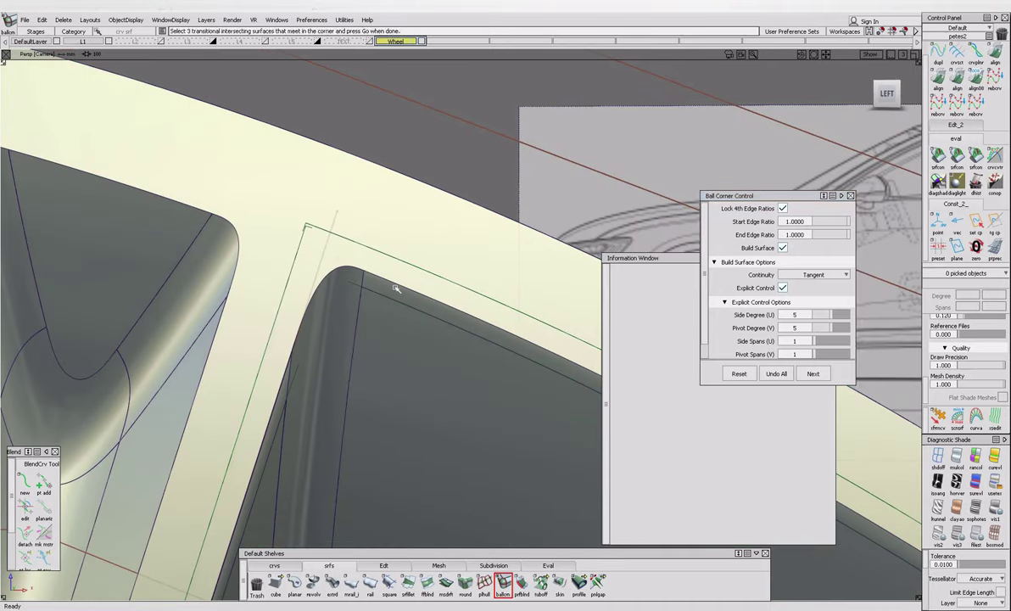
key("Escape")
Untrim the rounded wall fillet at the rim corner and extend it past the front face.
left_click(361, 356)
left_click_drag(373, 380, 305, 356, "alt+shift")
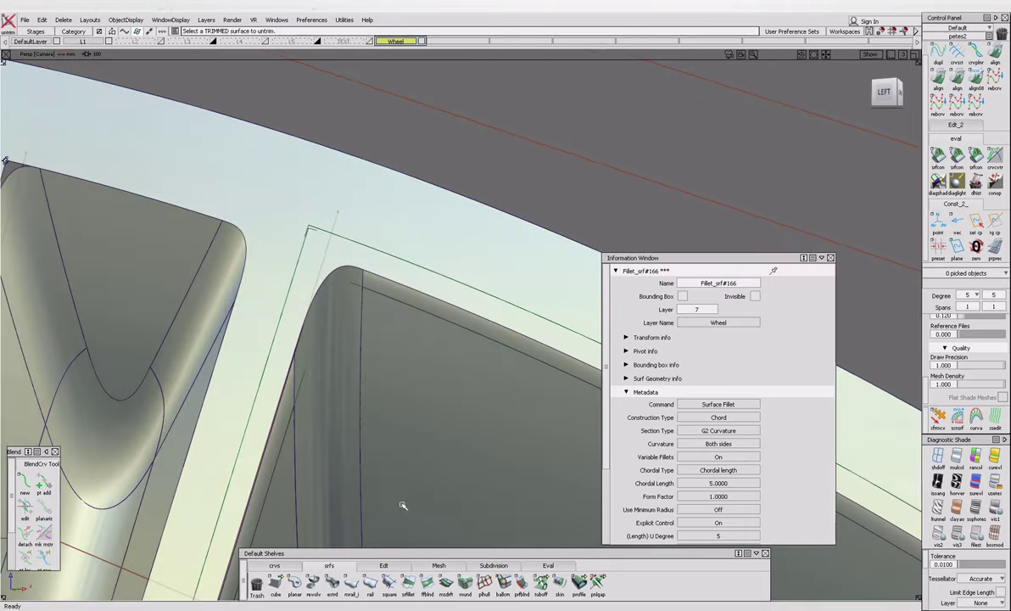
left_click(337, 274)
left_click(402, 290)
left_click(361, 308)
left_click_drag(361, 308, 348, 254)
Try the rim ball corner with the extended wall fillet, testing edge ratios of 0.1 and 1.0, and undo everything.
left_click(329, 565)
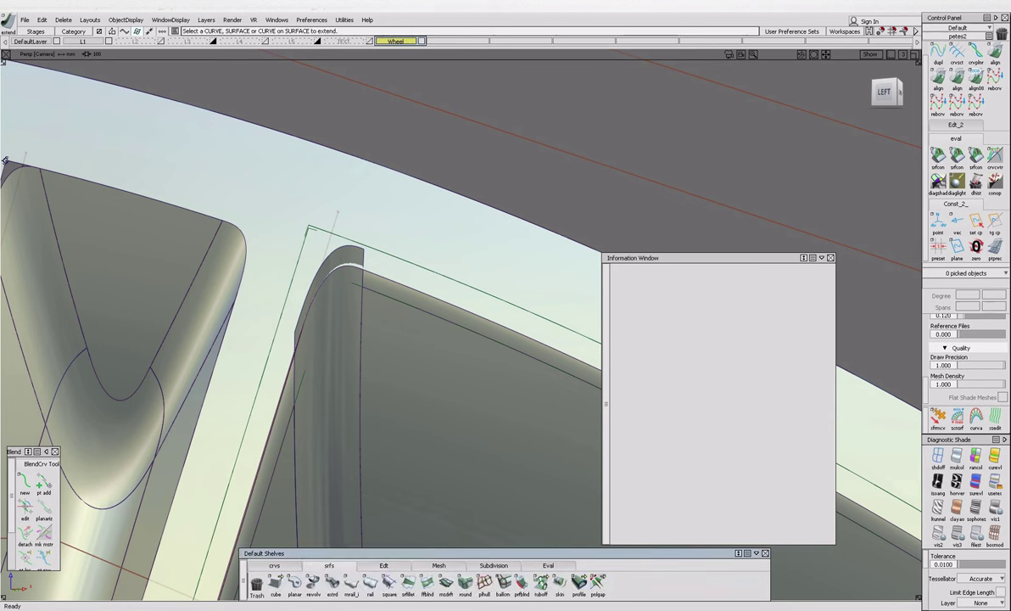
left_click(347, 405)
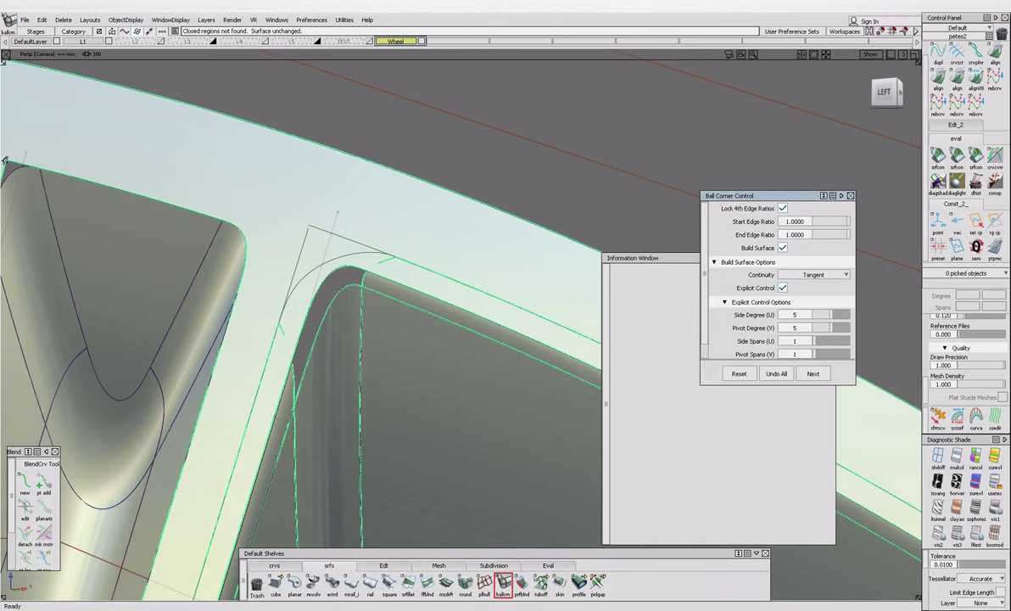
left_click(814, 227)
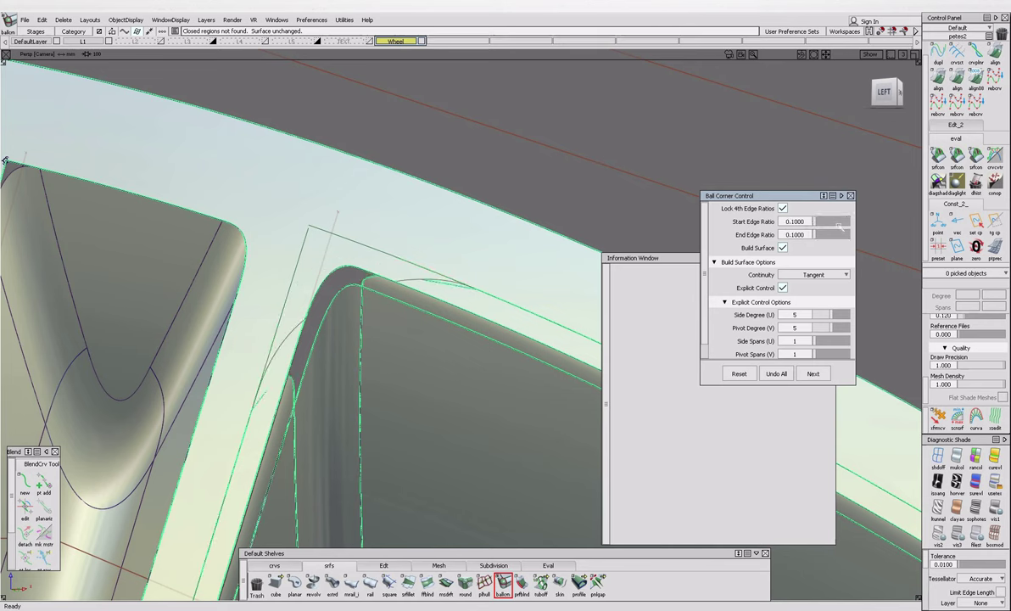
left_click_drag(817, 220, 930, 233)
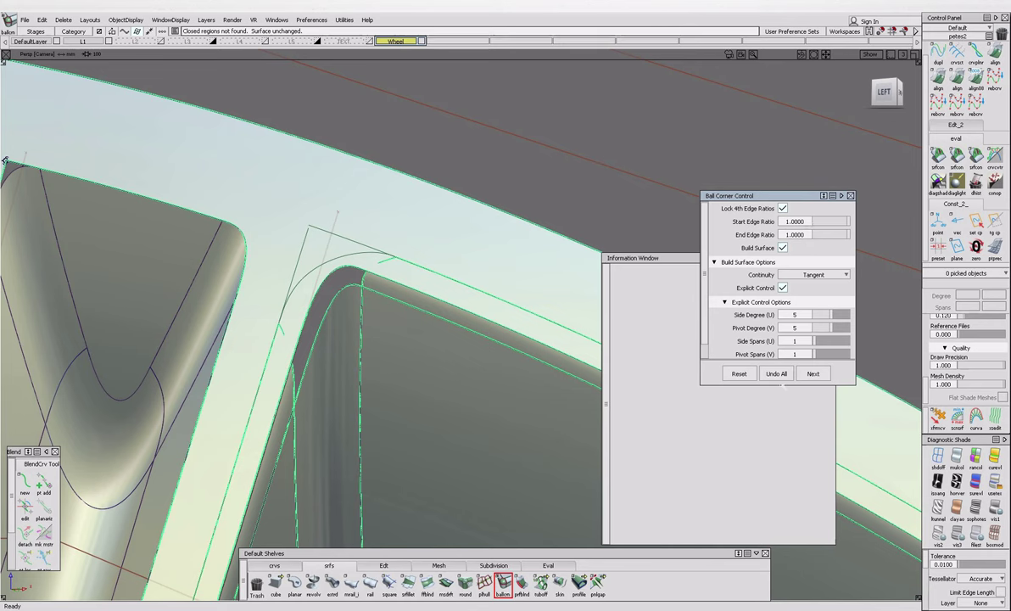
left_click(776, 374)
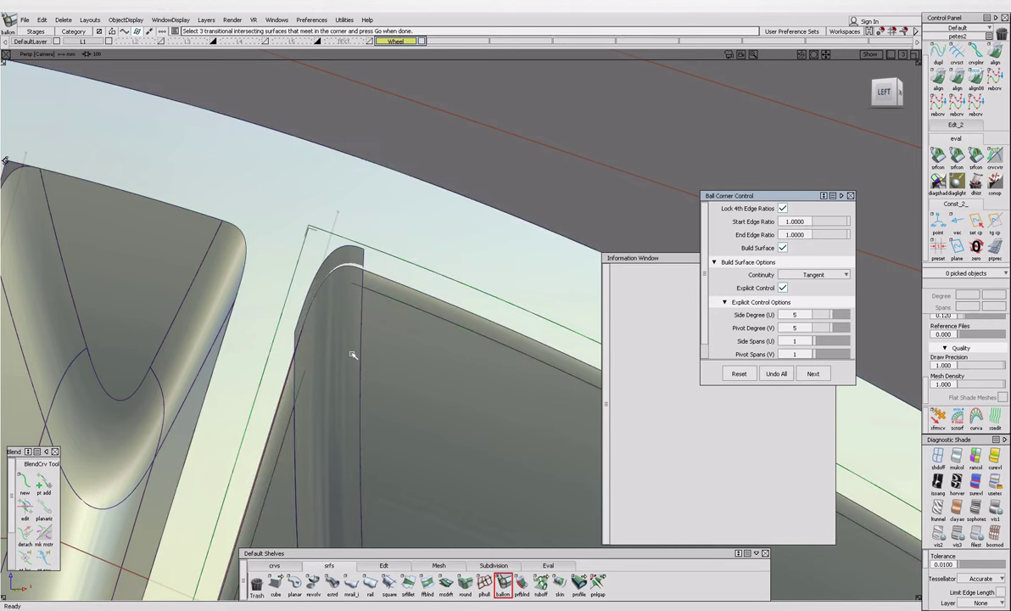
Try to rebuild the rim ball corner by selecting the wall fillet, the spoke-side fillet and the rim-side fillet.
left_click(356, 348)
left_click(386, 333)
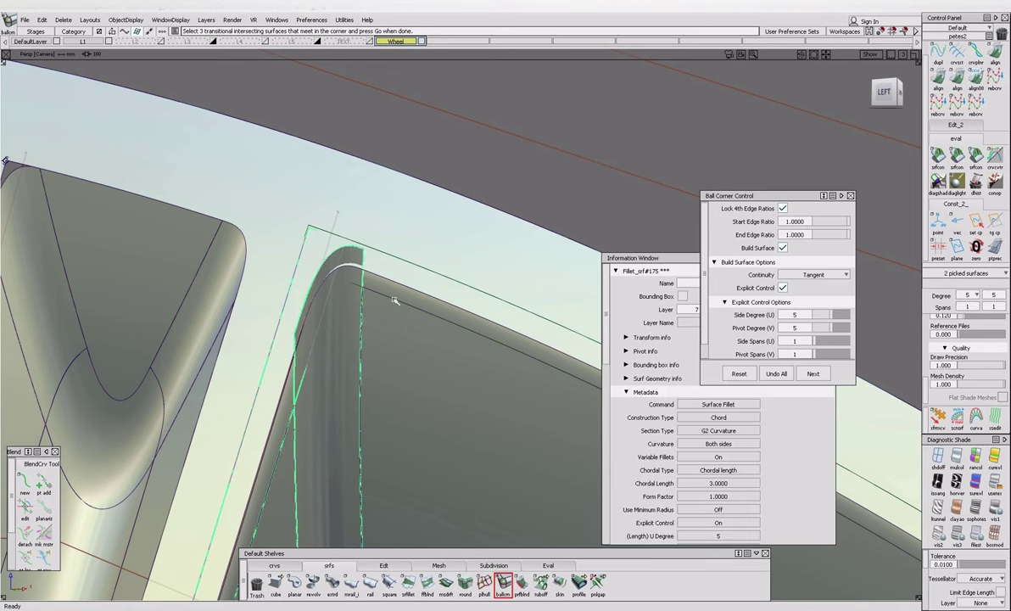
left_click(387, 327)
key("Return")
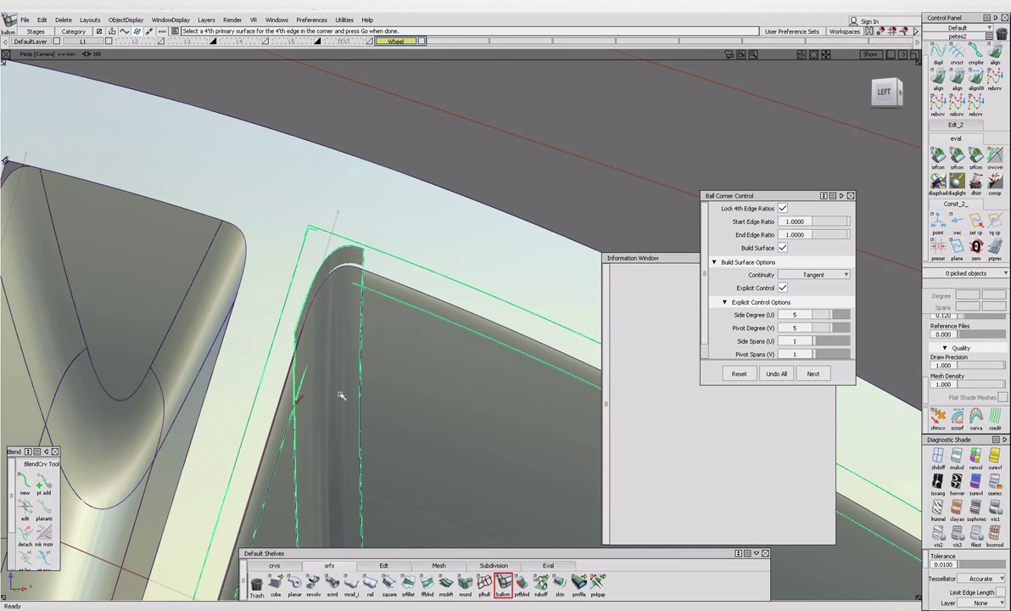
key("Return")
left_click_drag(401, 357, 475, 390, "alt+shift")
Extend the spoke-side front-edge fillet slightly beyond the rim-side fillet at the corner.
left_click(384, 565)
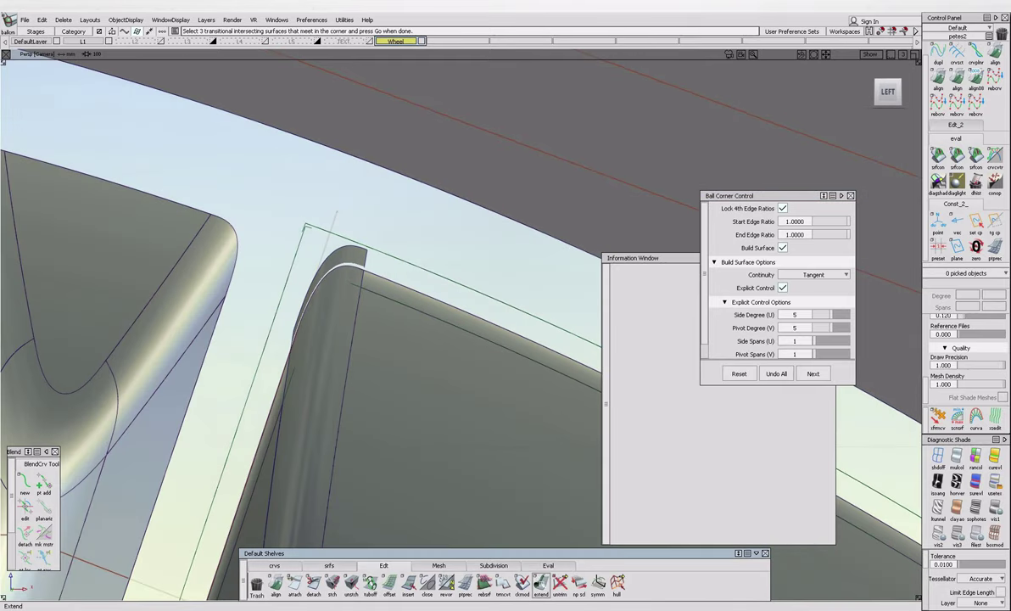
left_click(540, 584)
left_click(309, 226)
left_click(326, 244)
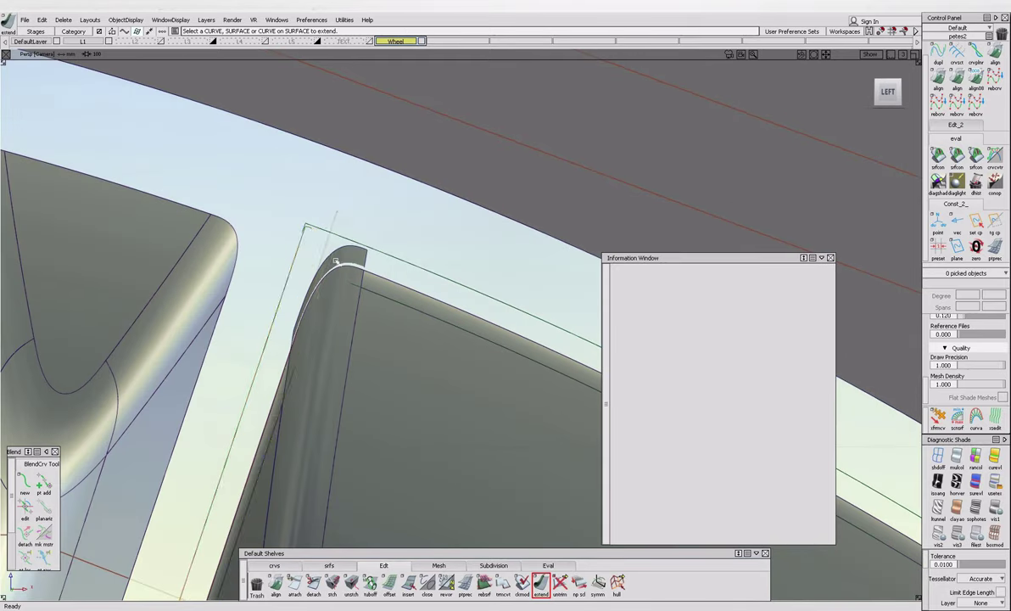
left_click_drag(326, 234, 307, 219)
Try the ball corner again between the wall fillet and the lengthened front-edge fillets at the rim corner.
left_click(329, 565)
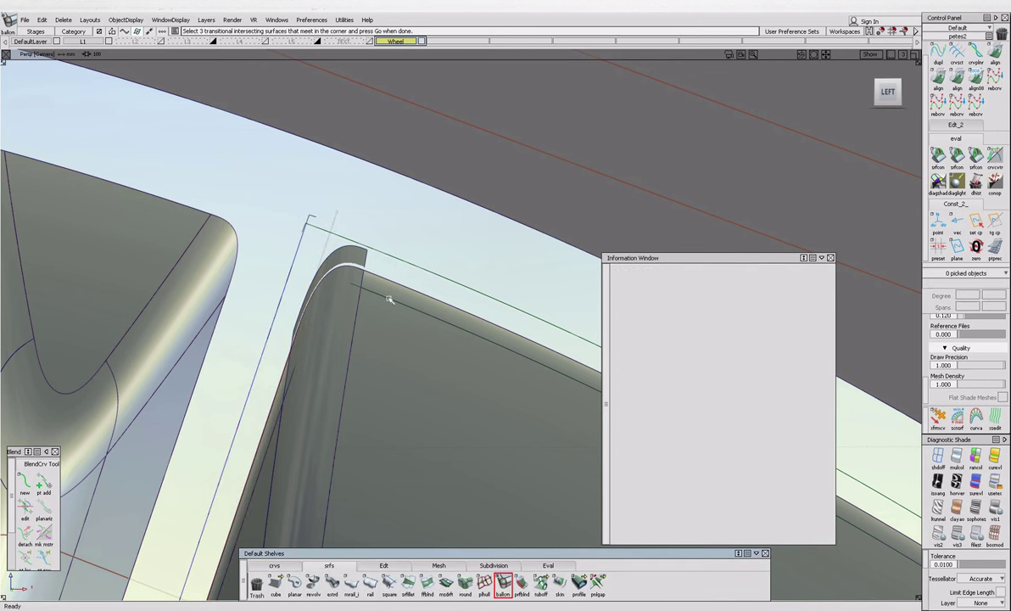
left_click(342, 336)
left_click(282, 417)
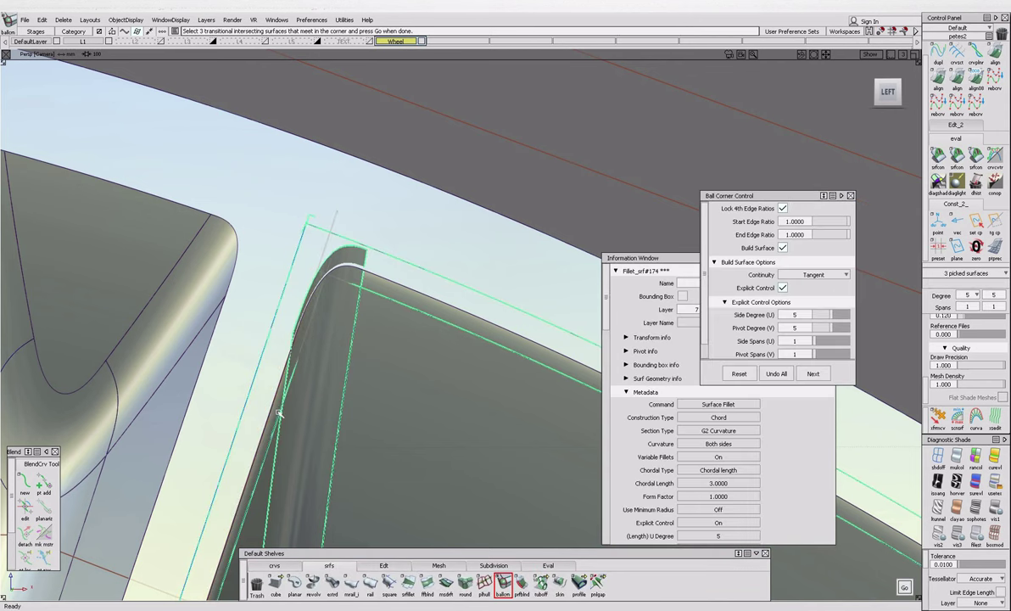
left_click(310, 219)
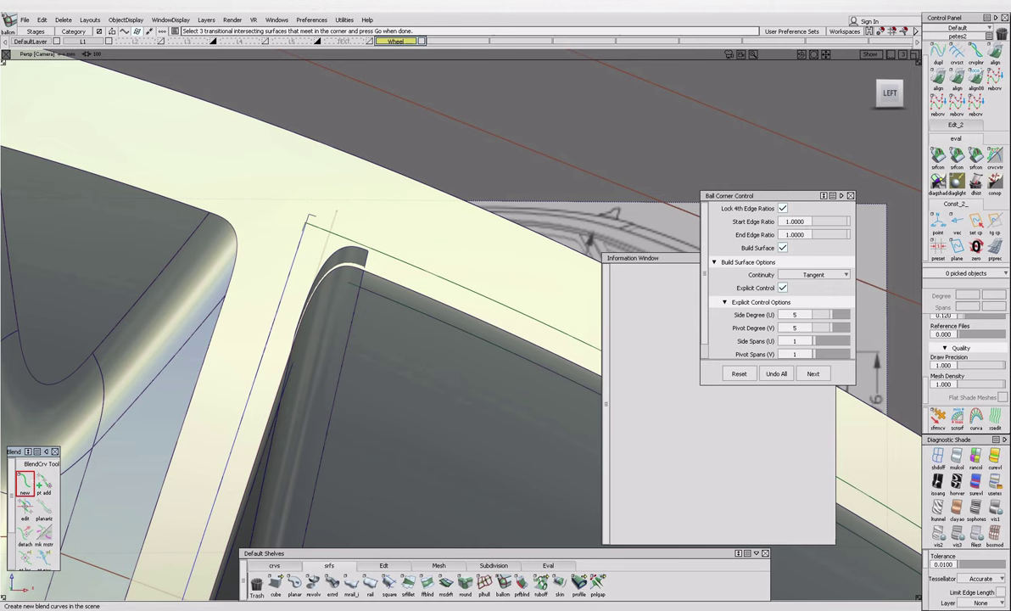
Create a blend curve across the rim corner between the fillets' front-face edges and slide its spoke-side end closer to the corner.
left_click(24, 486)
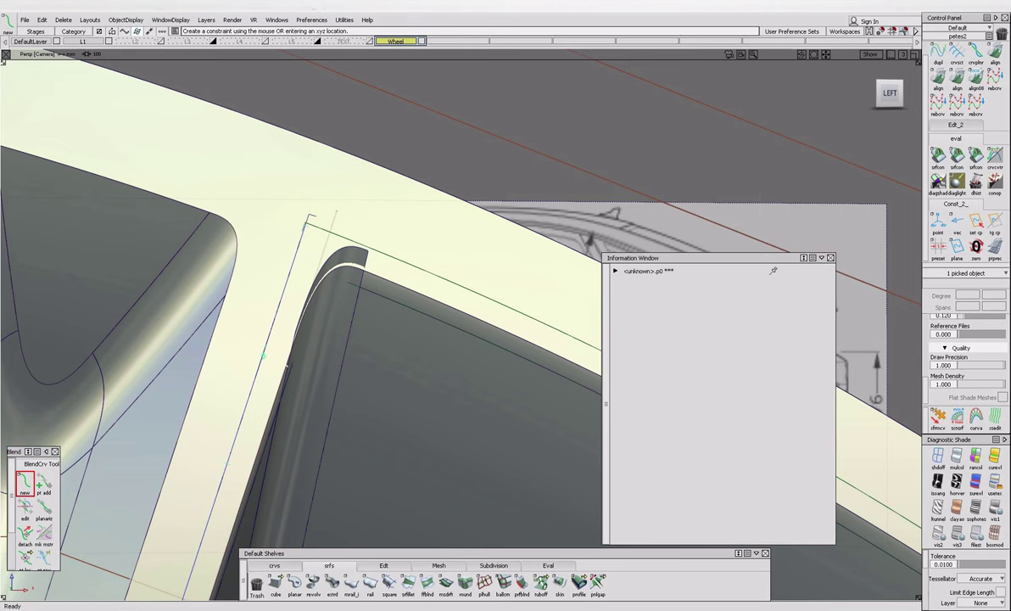
left_click(459, 267)
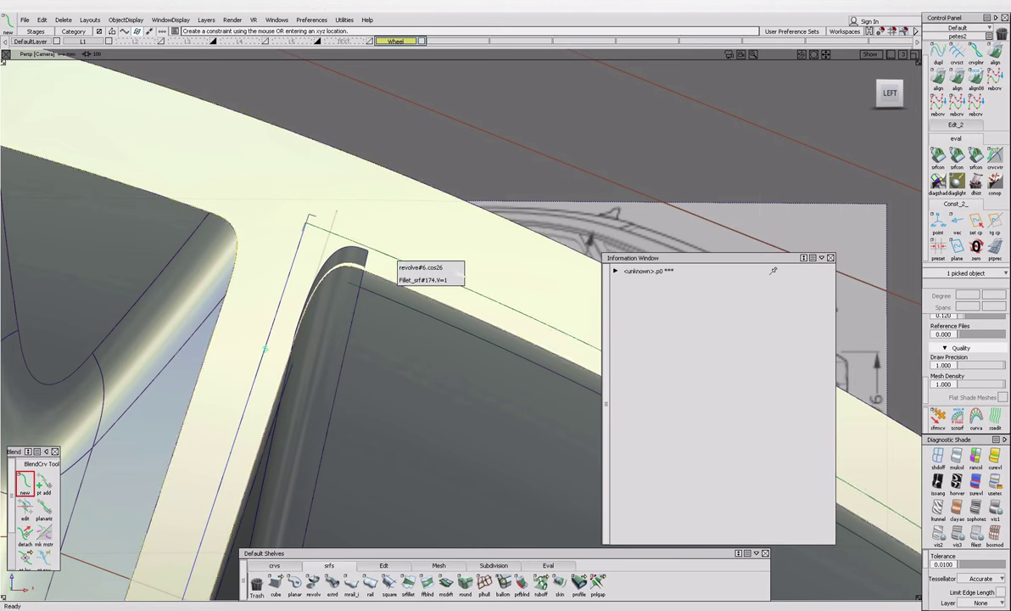
left_click(459, 269)
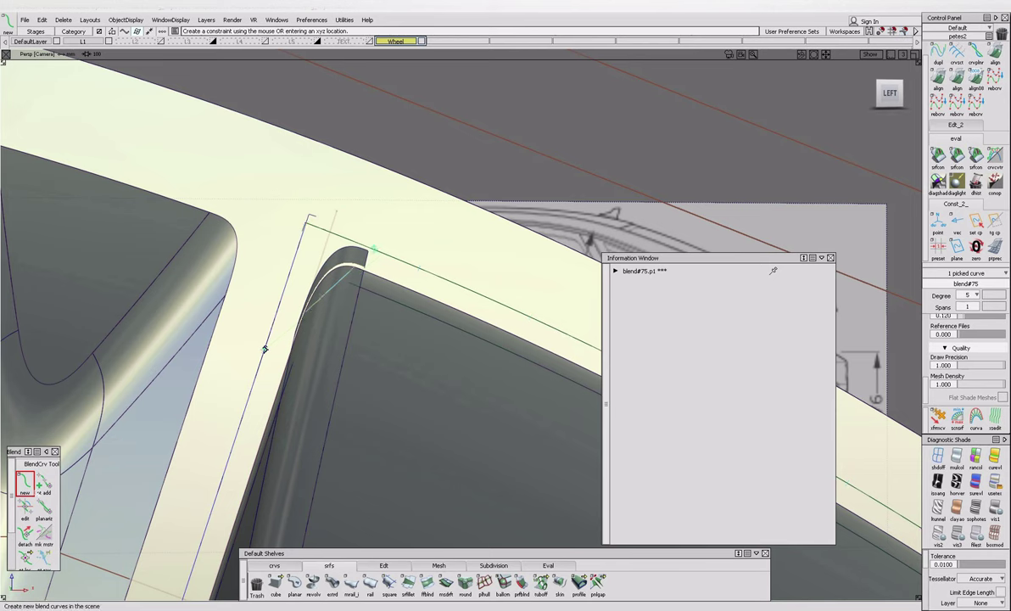
left_click(374, 250)
left_click_drag(455, 174, 265, 206)
left_click(265, 349)
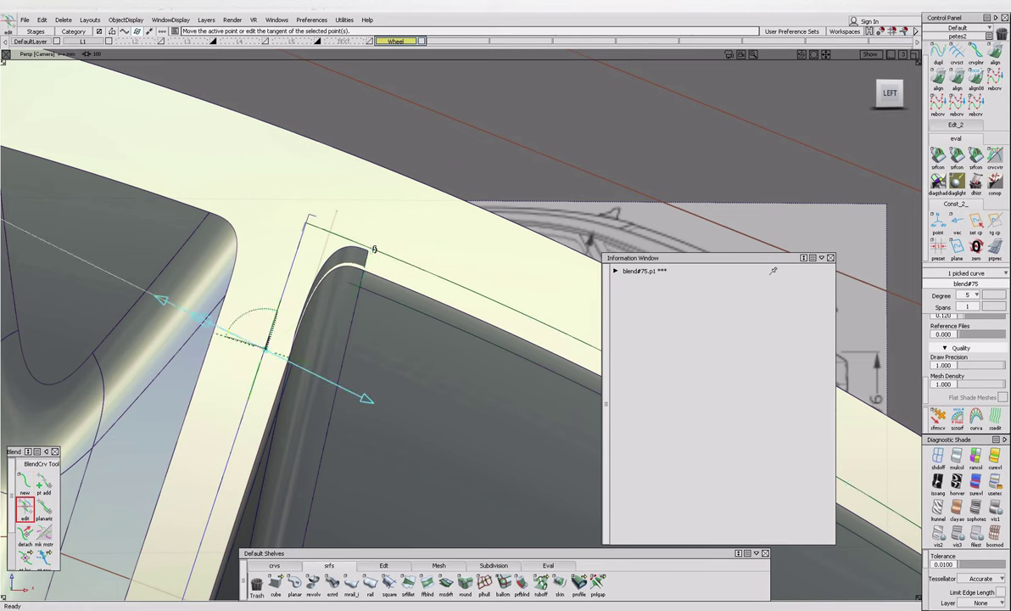
left_click(265, 349)
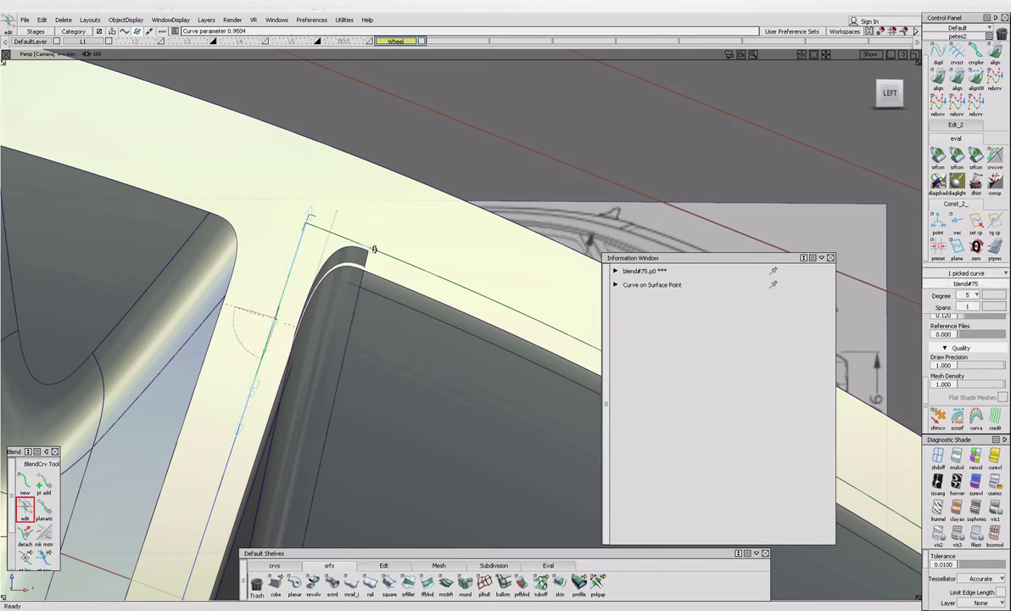
left_click_drag(265, 349, 274, 320)
Project the blend curve onto the wheel's front face and trim the face there, discarding the region inside the corner.
left_click(344, 265)
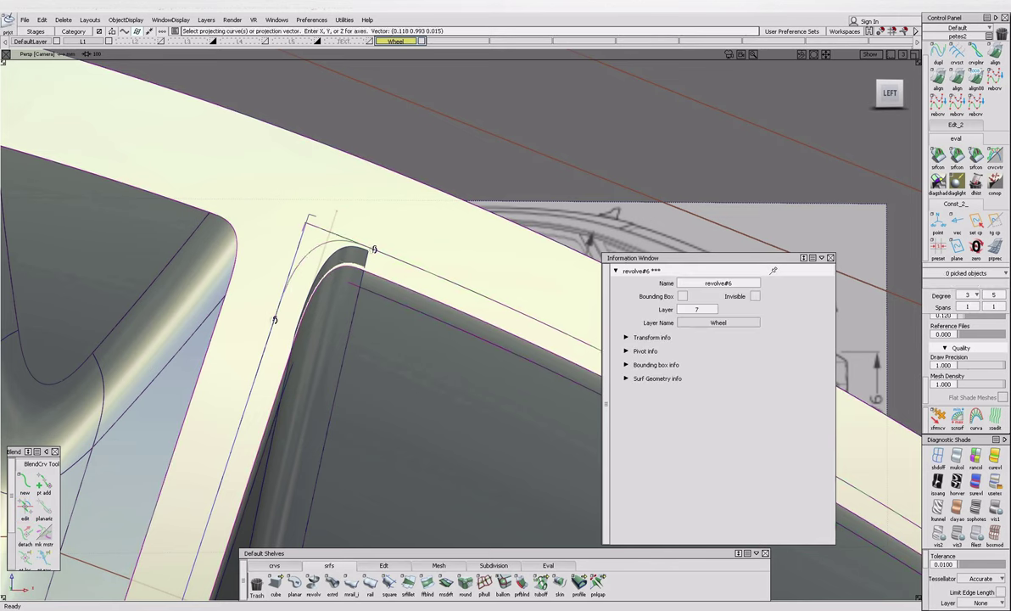
left_click(344, 265)
left_click(343, 266)
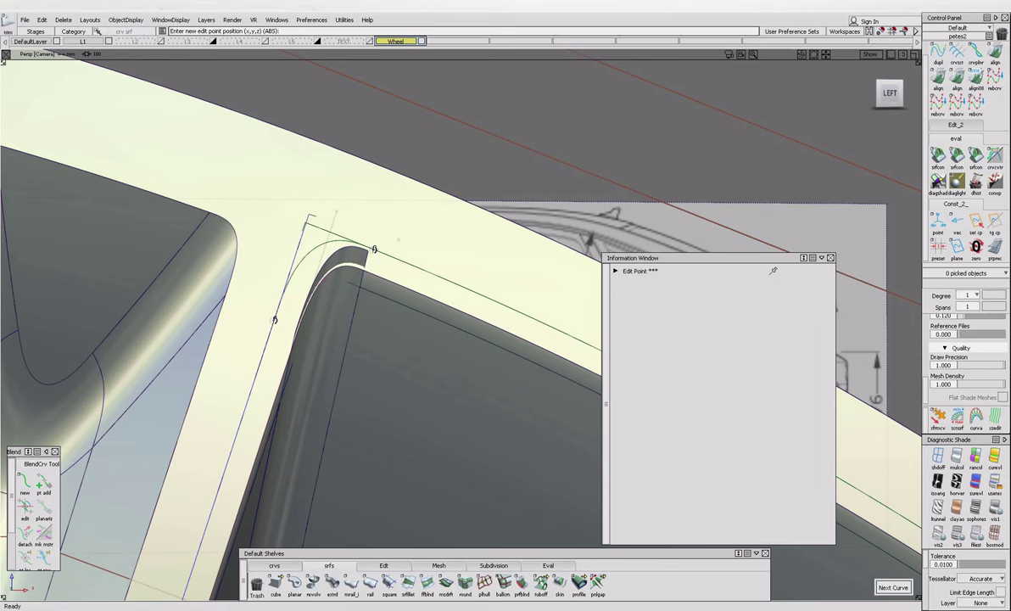
left_click(337, 334)
left_click(872, 587)
left_click_drag(284, 249, 324, 280)
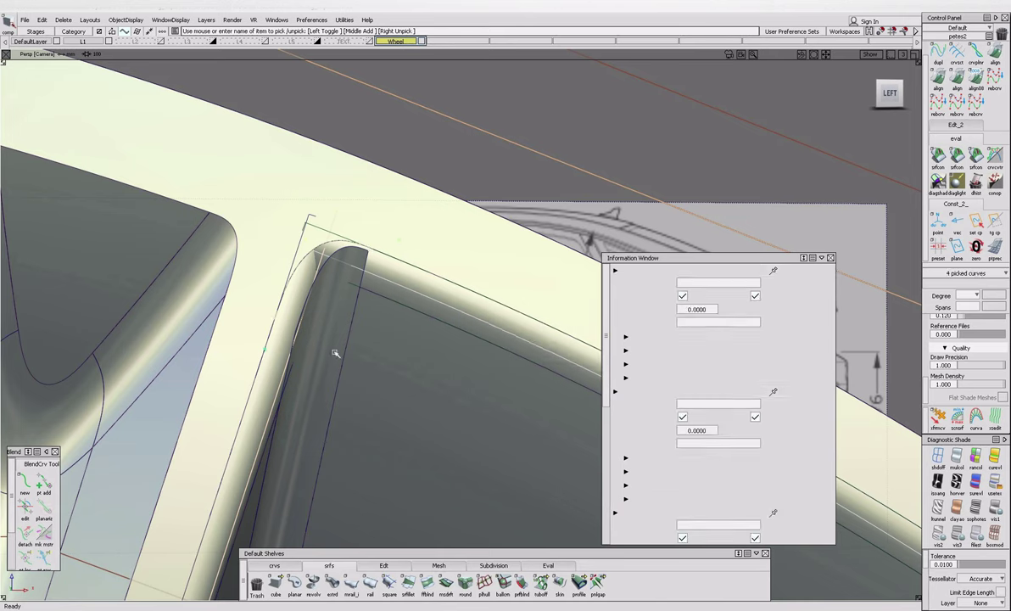
left_click(346, 282)
Create a blend curve joining the inner wall-side edges of the two fillets at the rim corner.
left_click_drag(415, 322, 319, 339, "alt+shift")
left_click(24, 482)
left_click(360, 438)
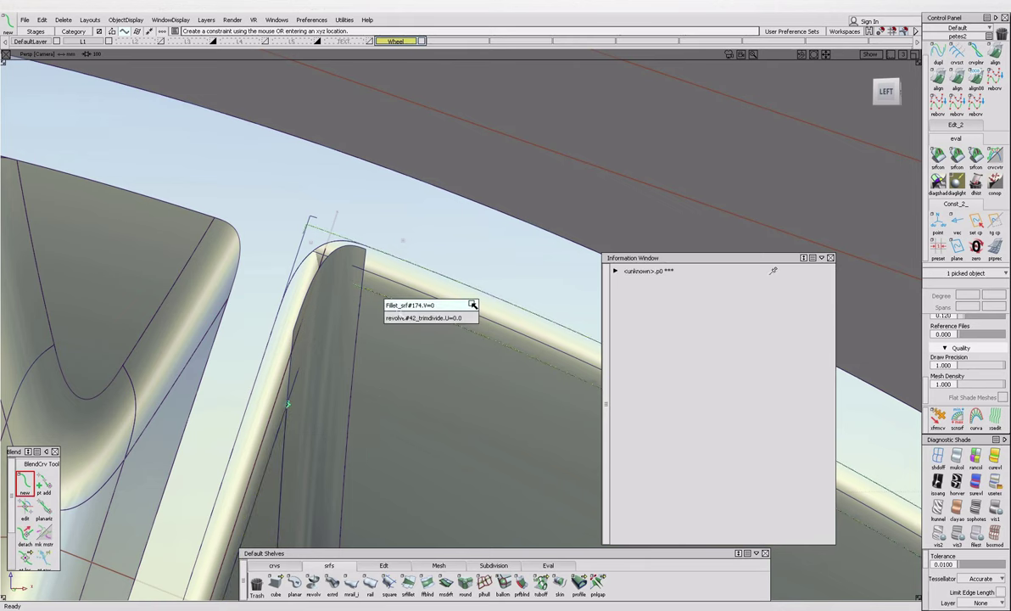
Create a blend curve rounding the window corner between the inner edges of the side and upper fillets.
left_click(402, 318)
left_click_drag(402, 319, 356, 314)
left_click(367, 307)
left_click_drag(440, 287, 331, 365, "alt+shift")
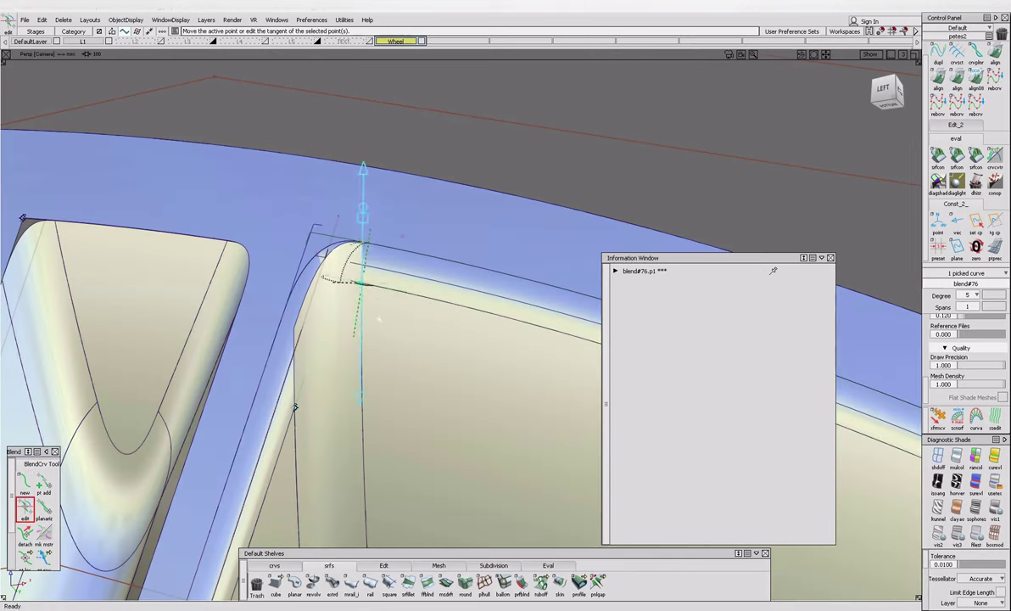
Project the blend curve onto the corner's inner wall surface and convert the trimmed wall with Trim Convert.
left_click(329, 368)
left_click(330, 368)
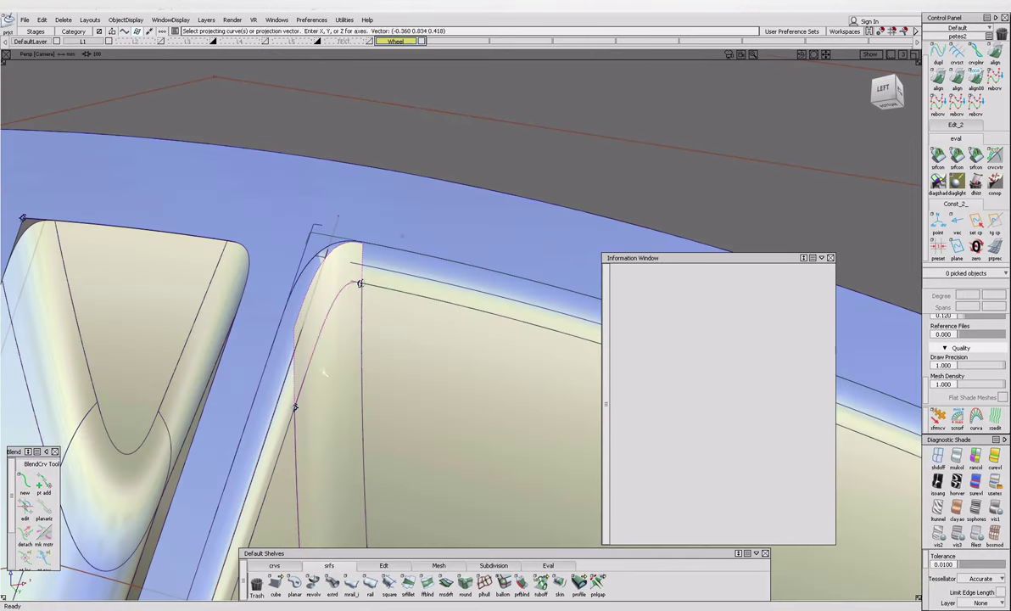
left_click(383, 565)
double_click(503, 582)
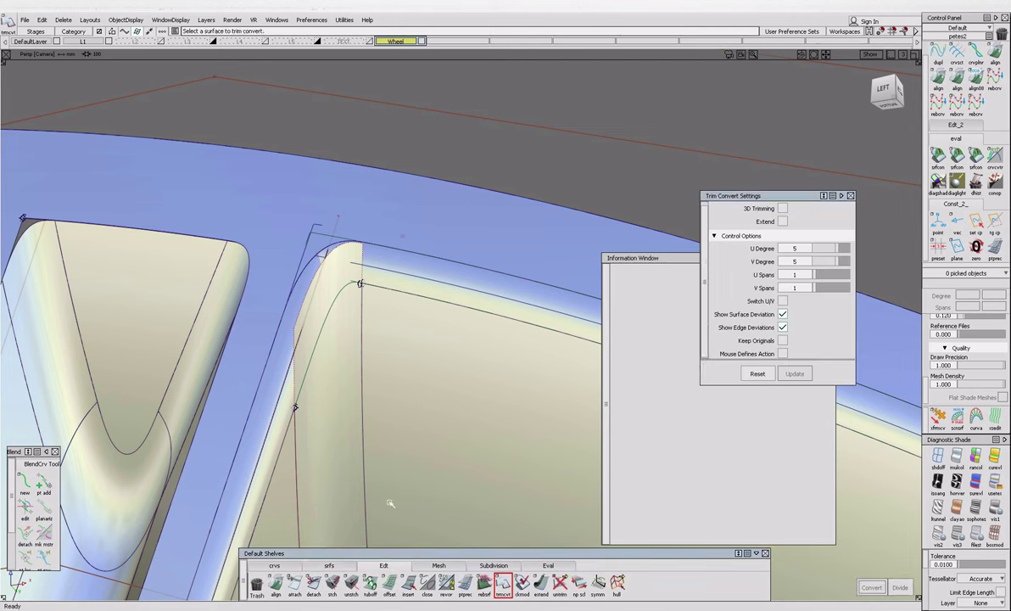
left_click(344, 462)
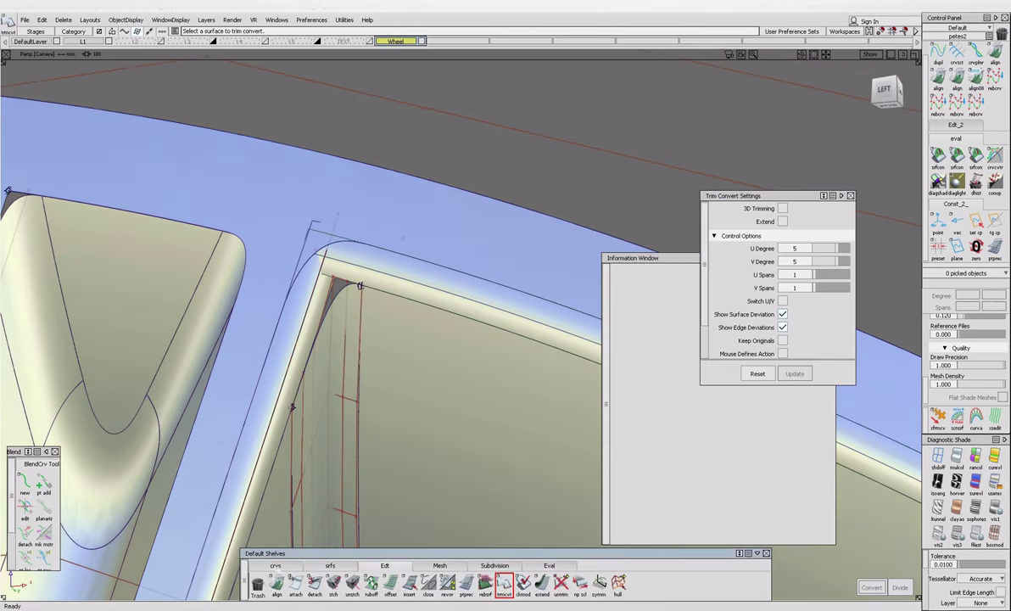
Draw an edit point curve across the upper fillet near the corner and project it onto that fillet.
left_click(274, 565)
left_click(294, 584)
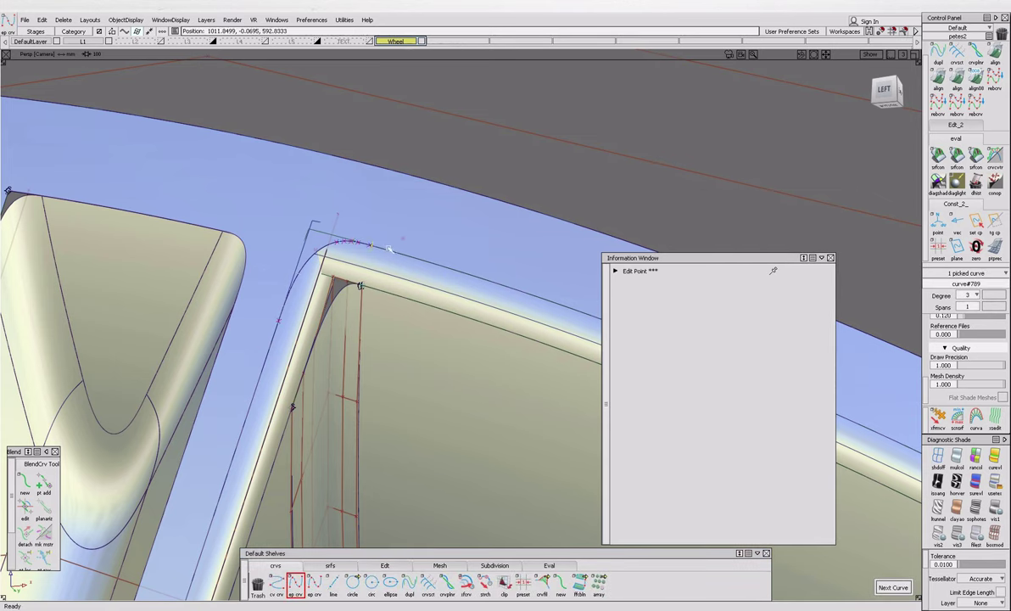
left_click(413, 281)
key("Escape")
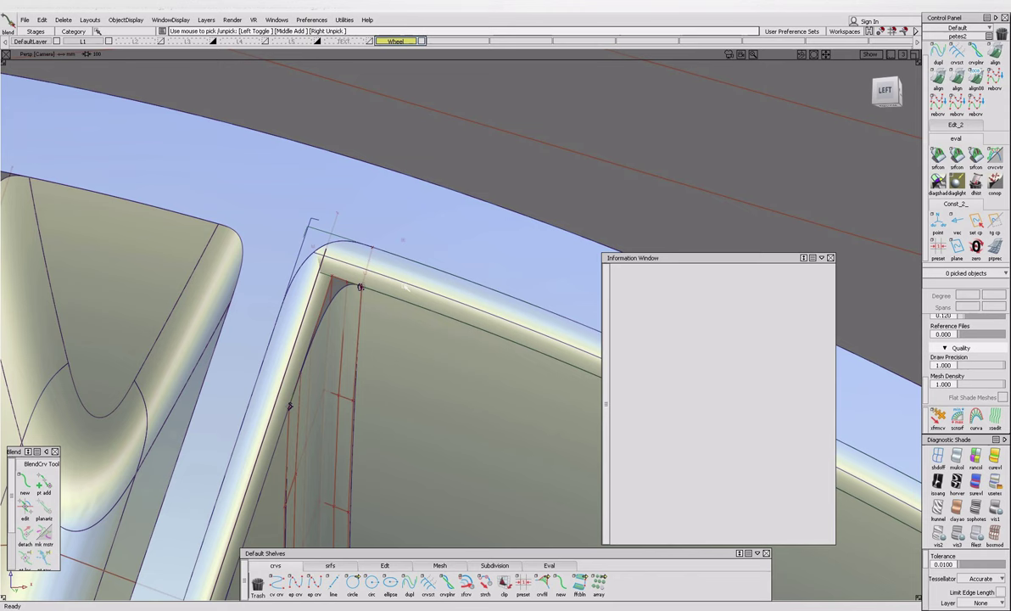
left_click(366, 262)
left_click(413, 343)
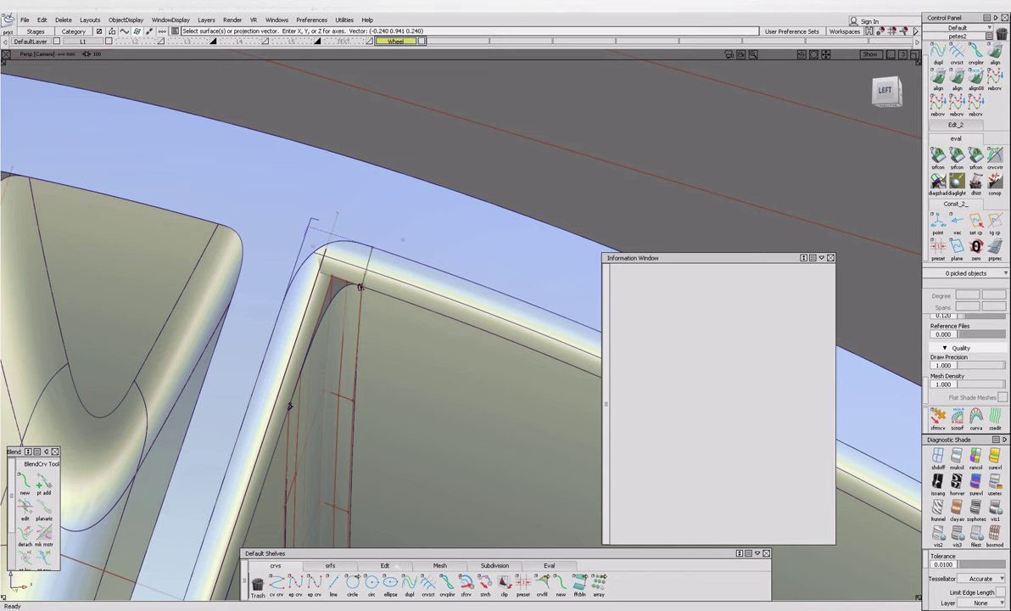
Convert the upper fillet with Trim Convert so it ends at the projected curve.
left_click(384, 565)
double_click(503, 583)
left_click(391, 271)
left_click(871, 587)
Draw an edit point curve across the side fillet at the end of the corner blend and project it onto that fillet.
left_click(276, 565)
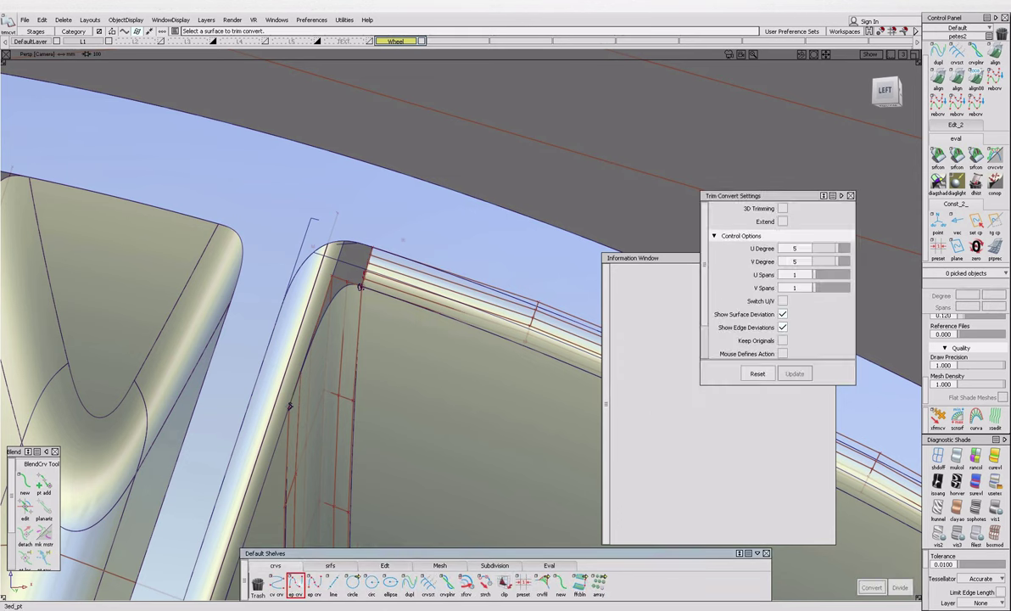
left_click(269, 376)
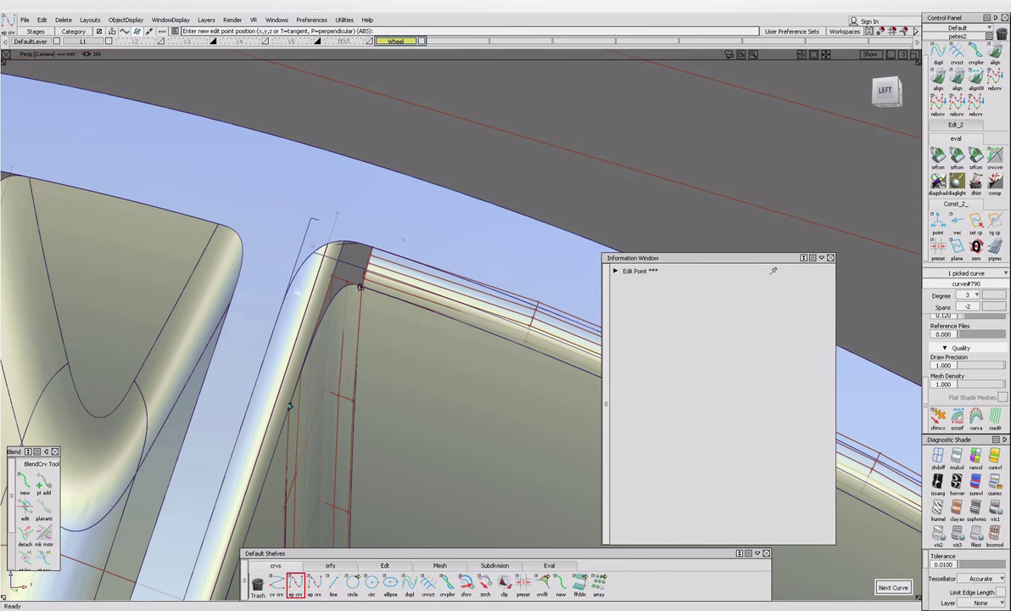
key("p")
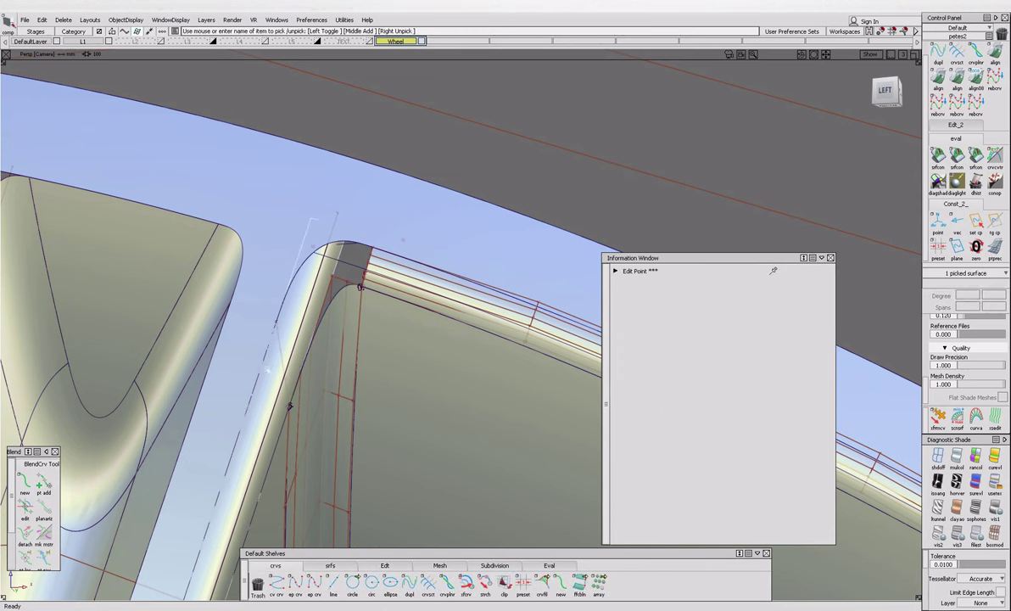
left_click(300, 366)
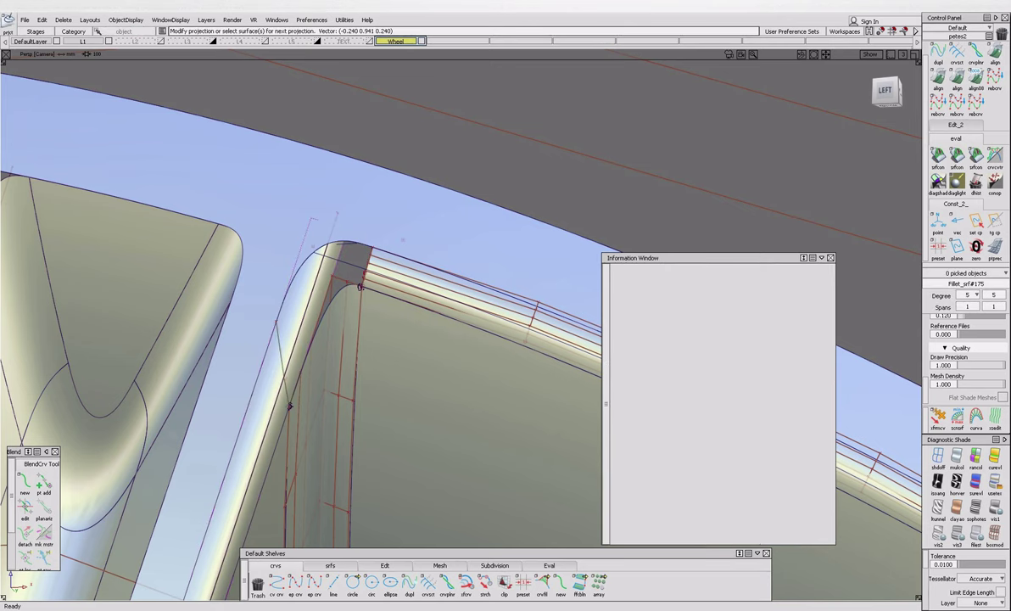
Convert the side fillet with Trim Convert so it ends at its projected curve.
left_click(385, 565)
double_click(504, 583)
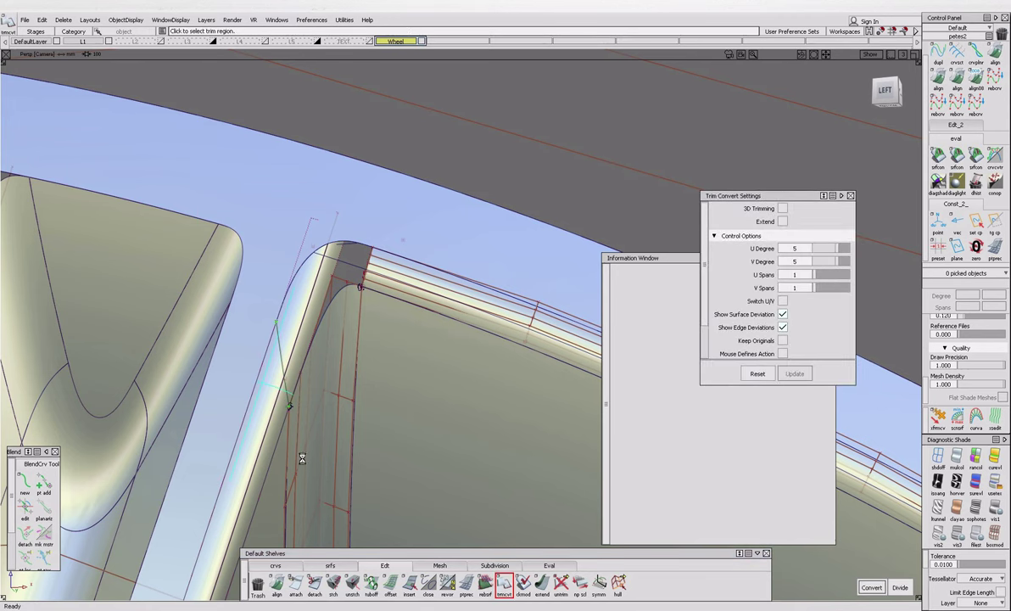
key("Escape")
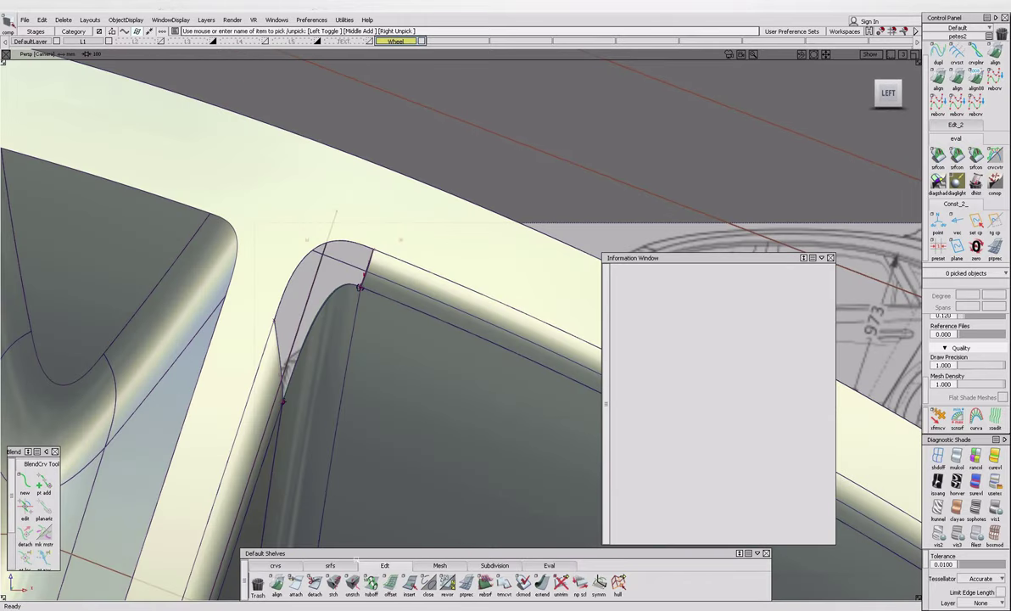
Fill the corner gap with a Square surface bounded by the inner wall, upper fillet, outer face and side fillet edges.
left_click(330, 565)
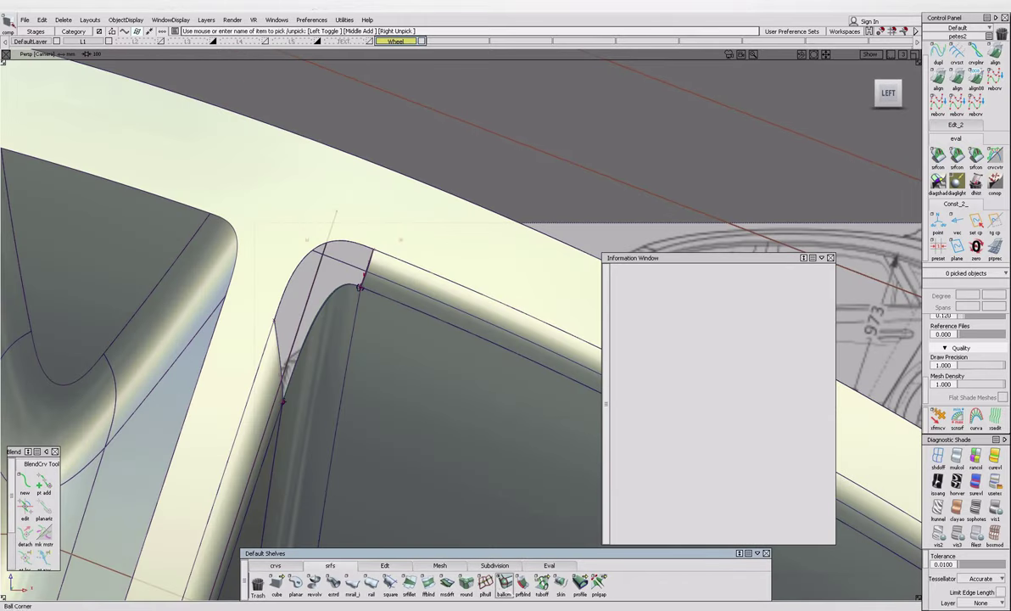
left_click(389, 584)
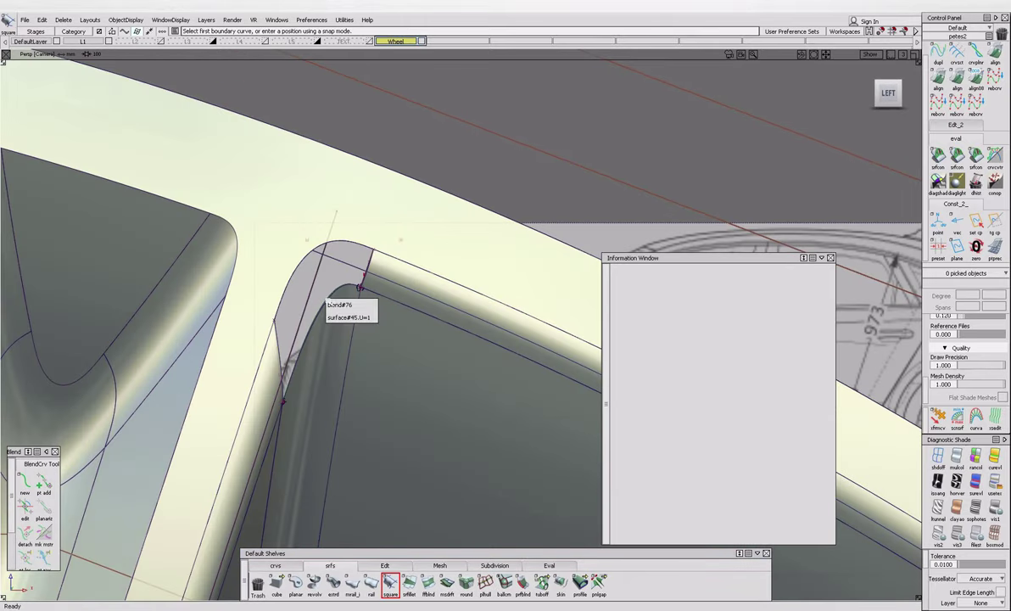
left_click(330, 298)
left_click(351, 248)
left_click(352, 246)
left_click(367, 252)
left_click(282, 337)
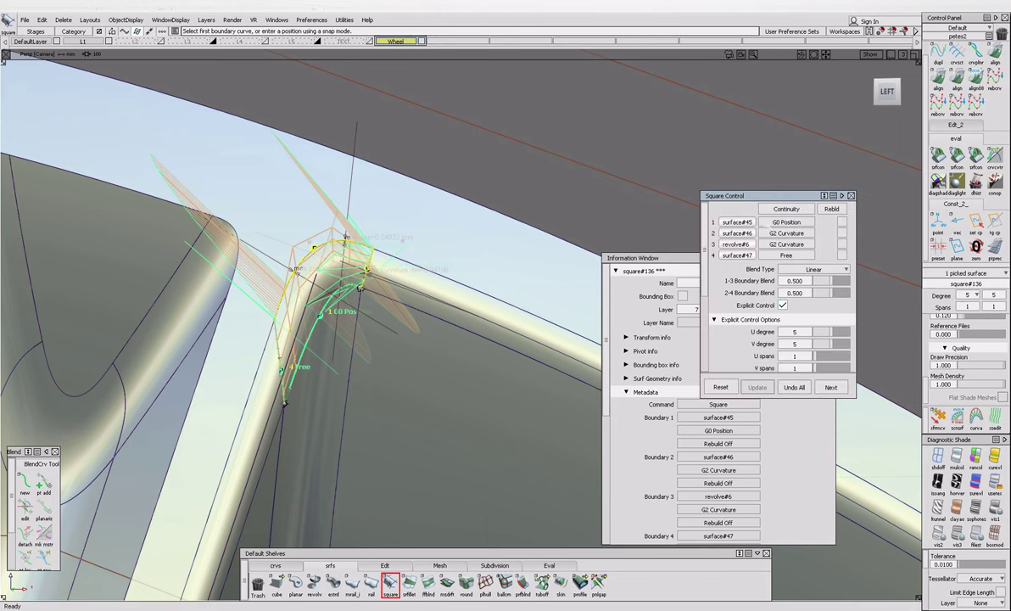
Set the continuity of all four square surface boundaries to G1 Tangent.
left_click(785, 222)
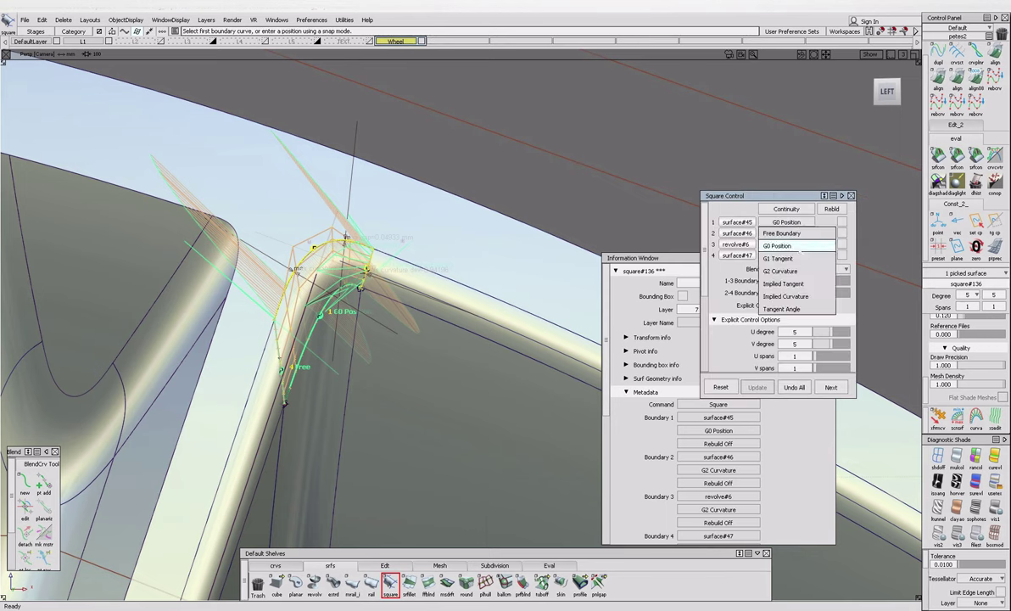
left_click(778, 269)
left_click(785, 221)
left_click(778, 269)
left_click(786, 243)
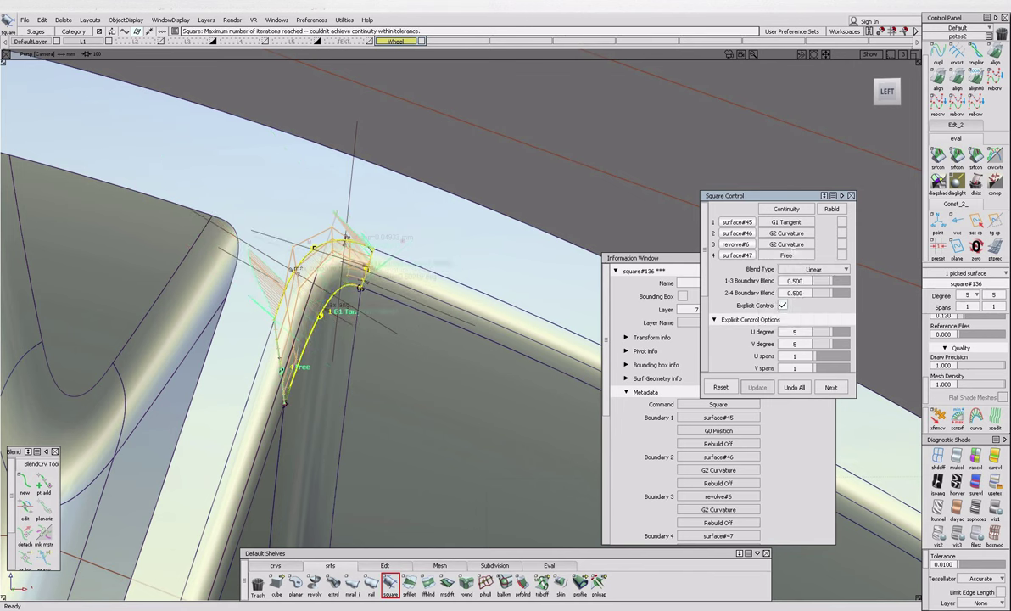
left_click(778, 280)
left_click(786, 255)
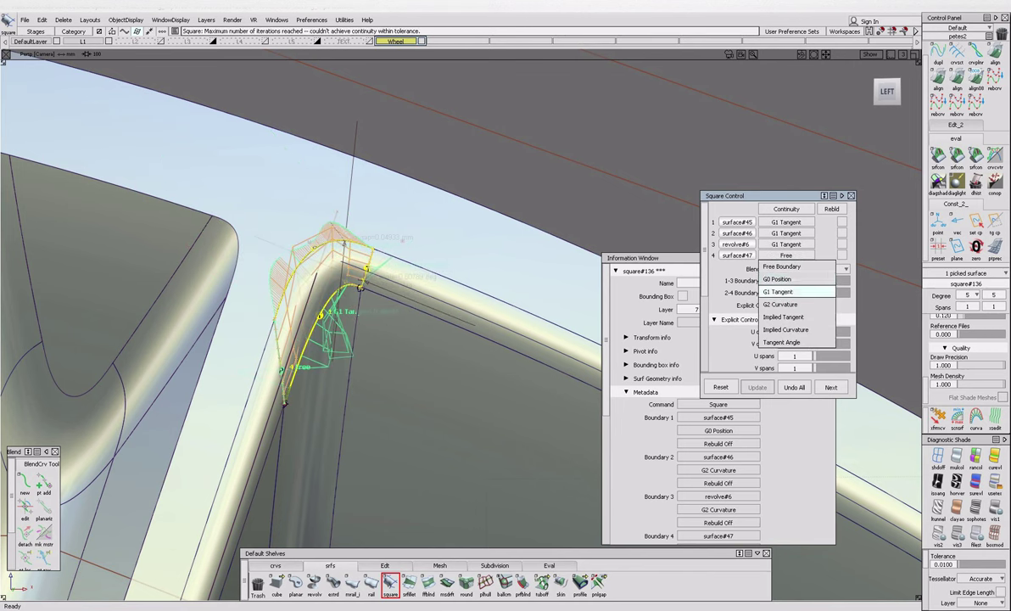
left_click(778, 291)
Try different colinear boundary options for the square surface and leave Boundary 2 and Boundary 4 enabled.
scroll(778, 279, "down", 5)
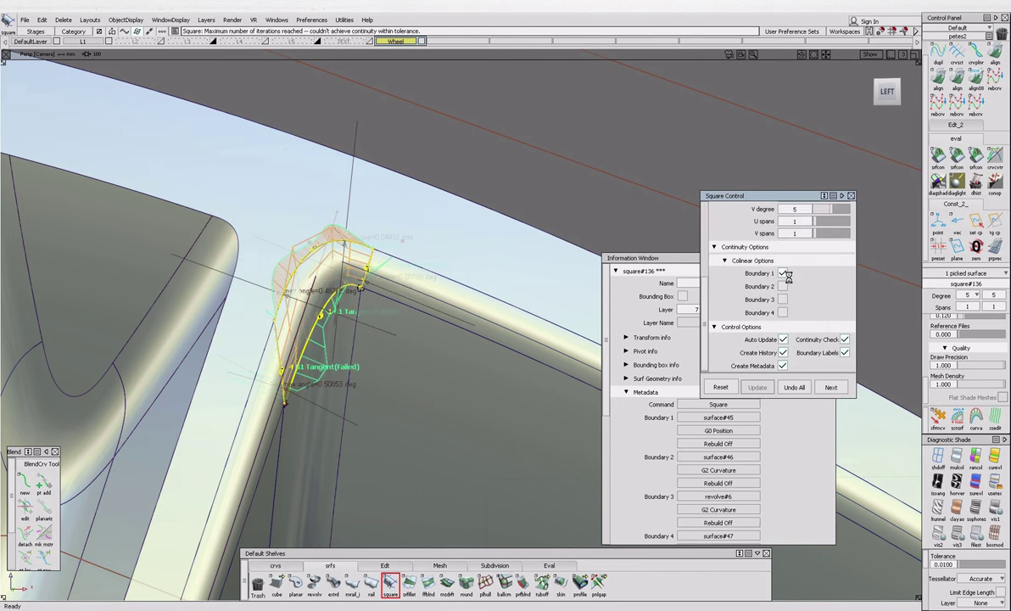
left_click(784, 274)
left_click(782, 299)
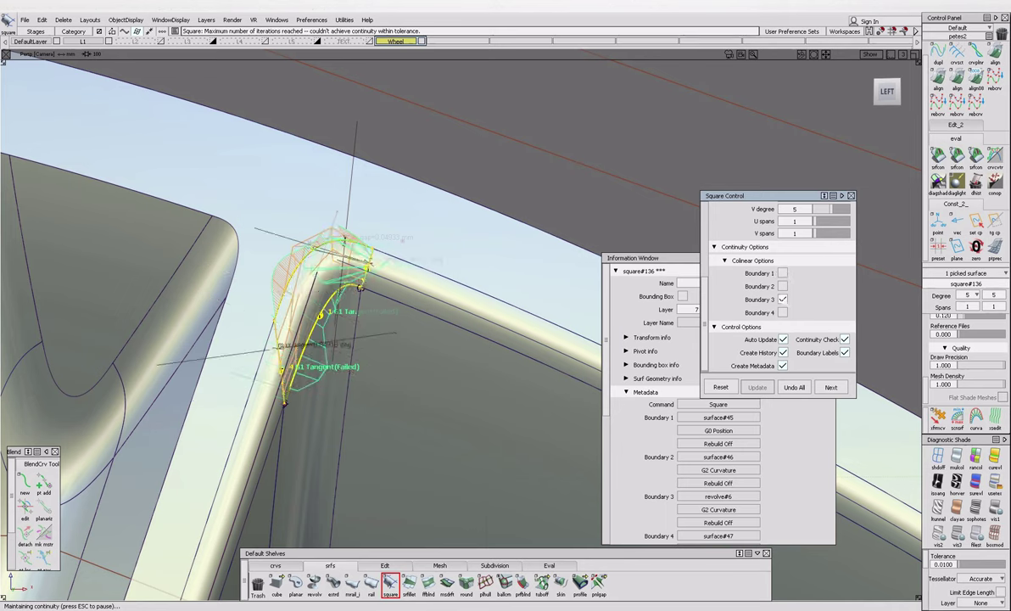
left_click(782, 312)
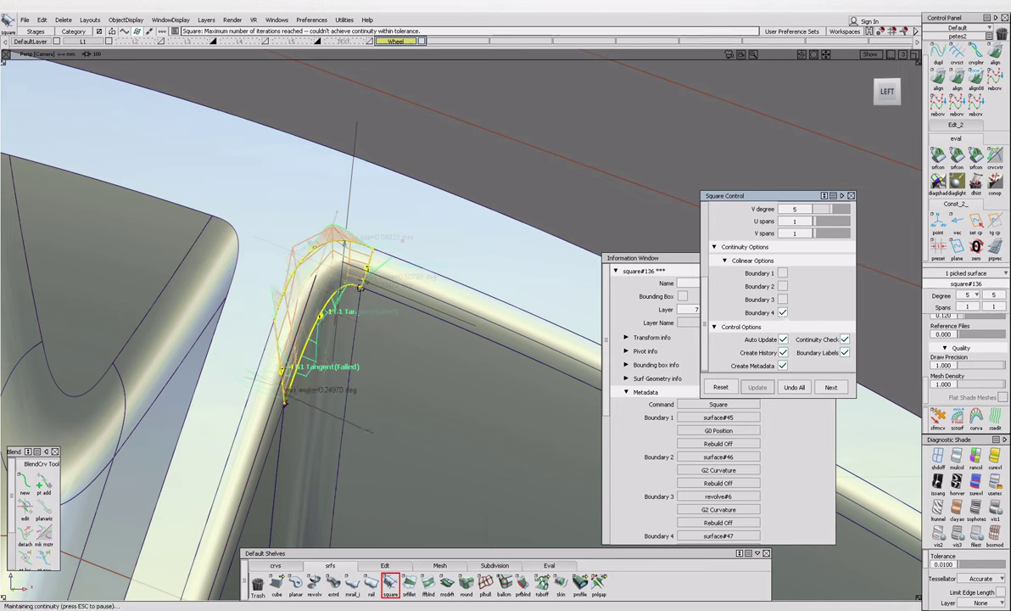
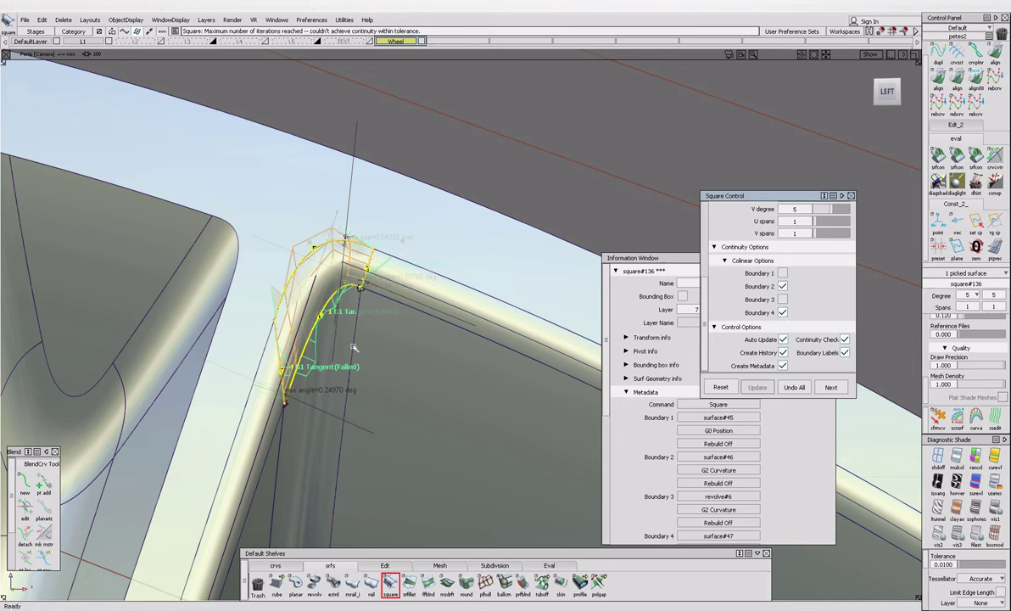
Try U degrees of 6 and 8 on the square surface and return the U degree to 5.
scroll(835, 258, "up", 2)
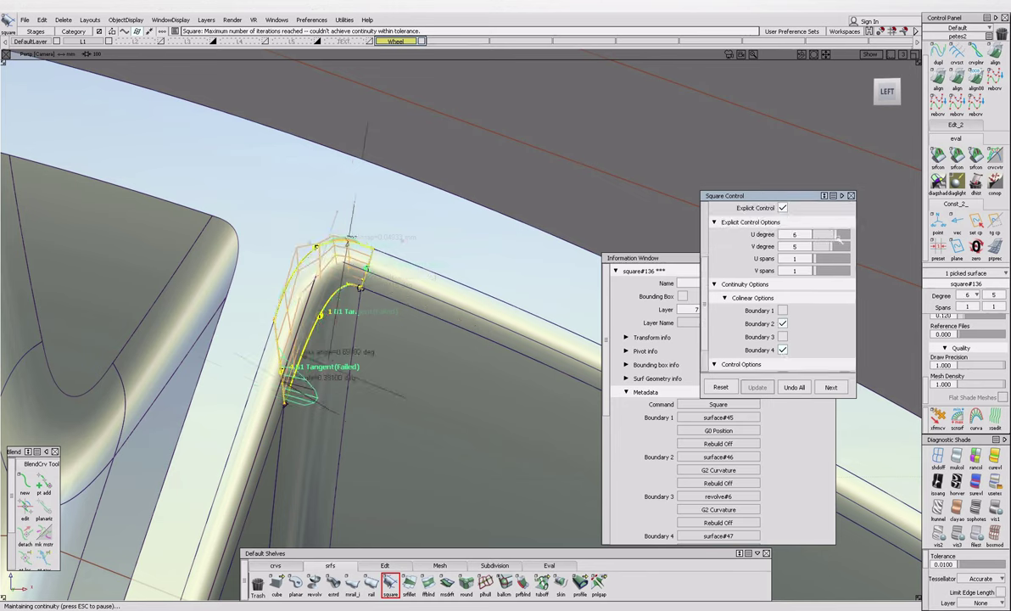
left_click(795, 234)
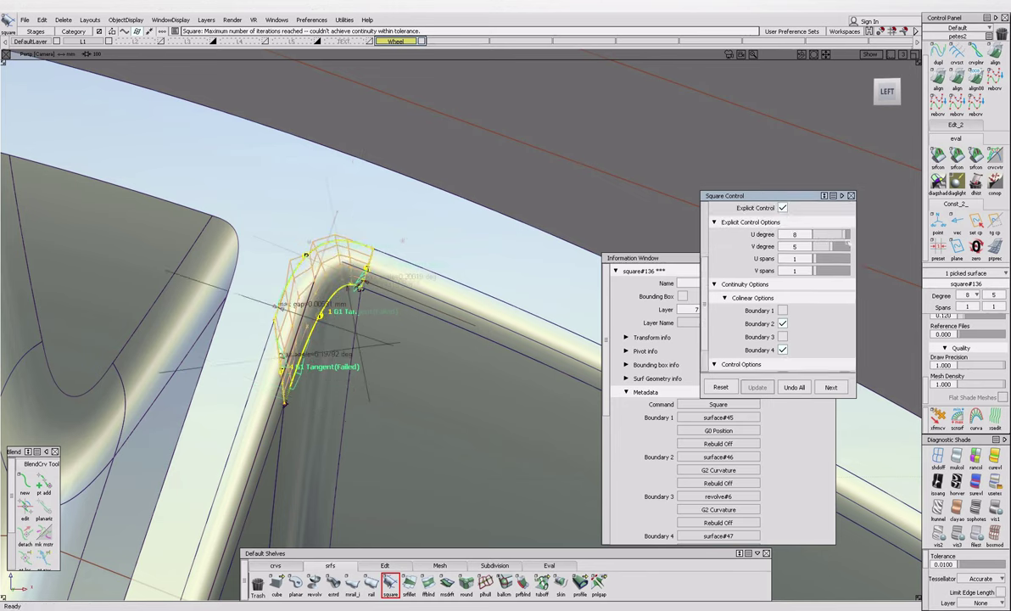
left_click_drag(840, 238, 822, 258)
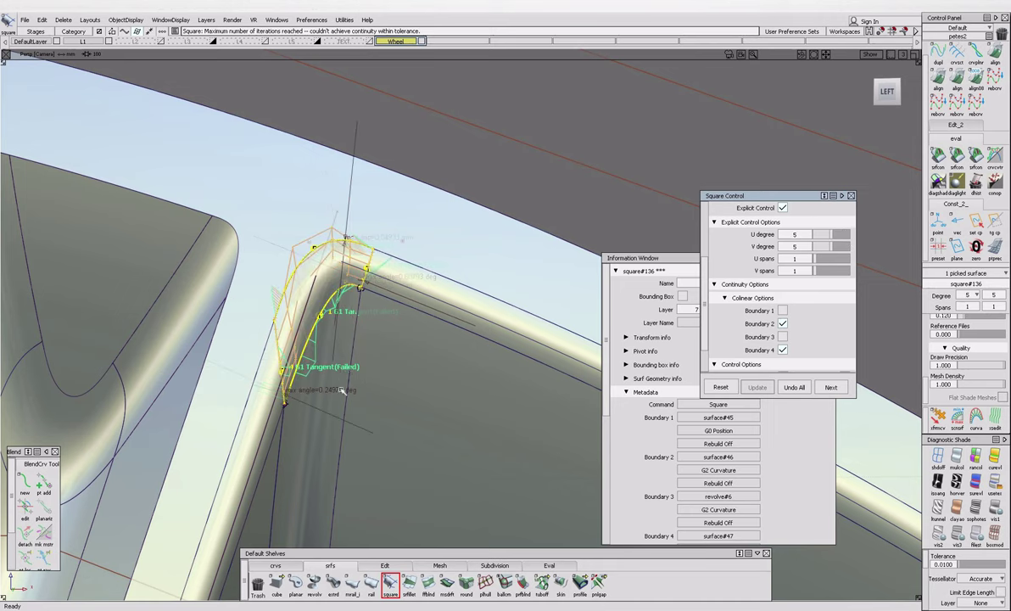
Set boundary 1 of the square surface to G2 Curvature and finish the surface.
left_click_drag(408, 365, 509, 346, "alt+shift")
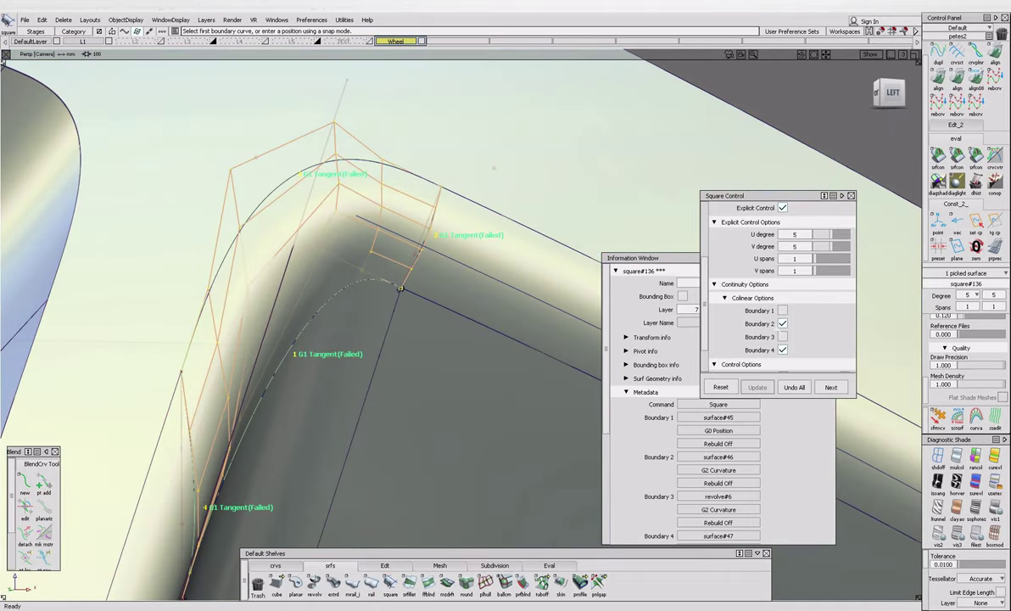
left_click_drag(400, 288, 377, 326, "alt+shift")
left_click(785, 233)
left_click(781, 271)
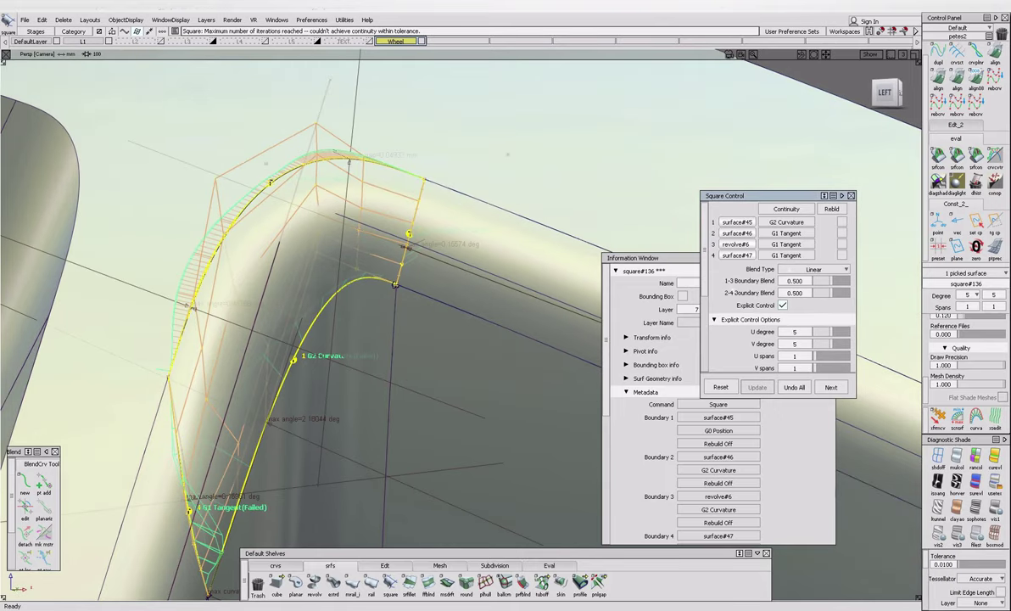
left_click_drag(342, 325, 438, 363, "alt+shift")
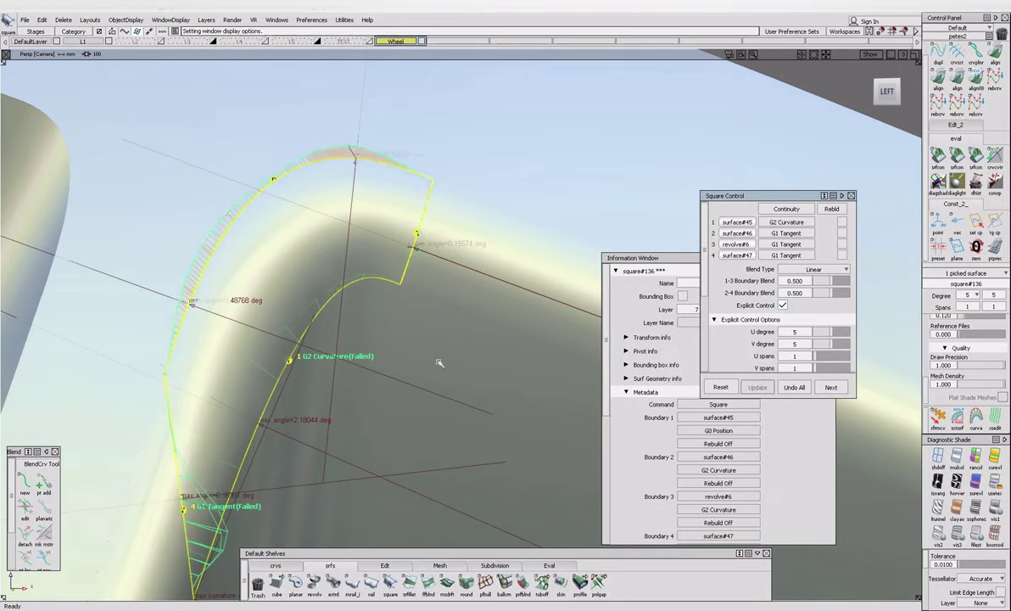
left_click(450, 317)
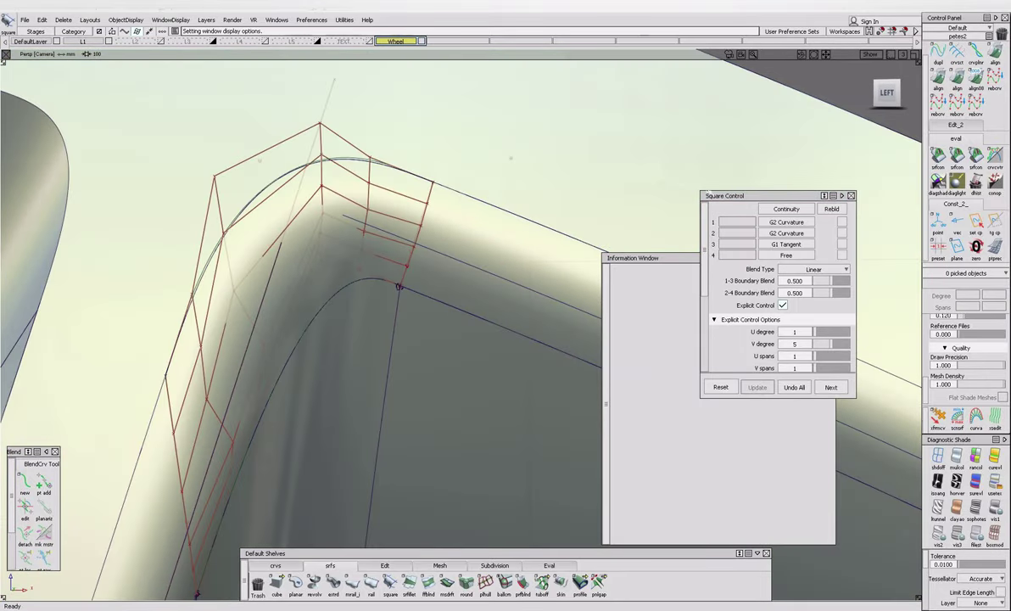
Align the square surface's inner edge to the wall surface with G1 continuity.
key("a")
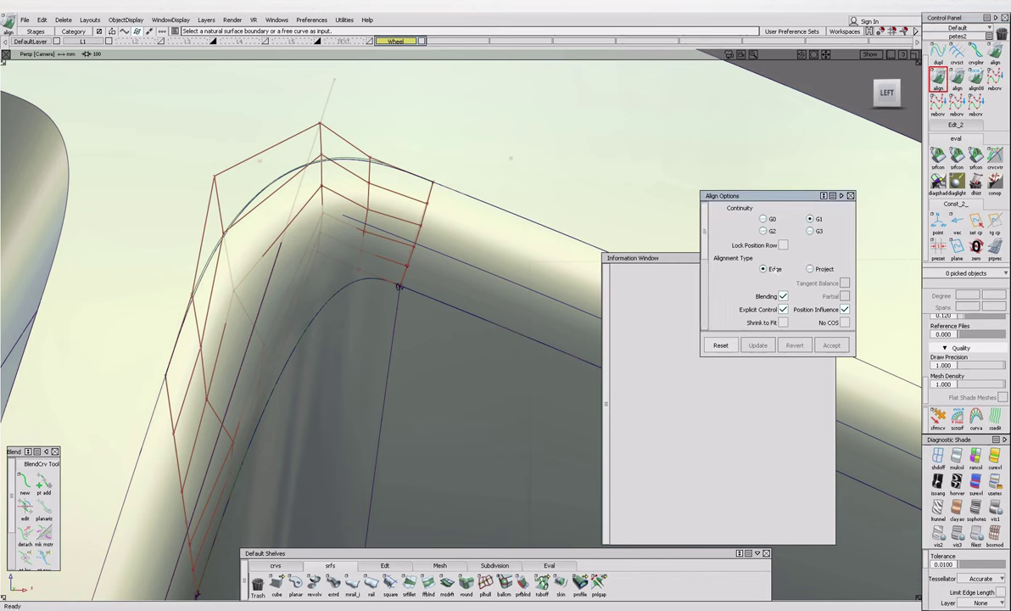
left_click(335, 311)
left_click(386, 321)
left_click(451, 347)
left_click(392, 314)
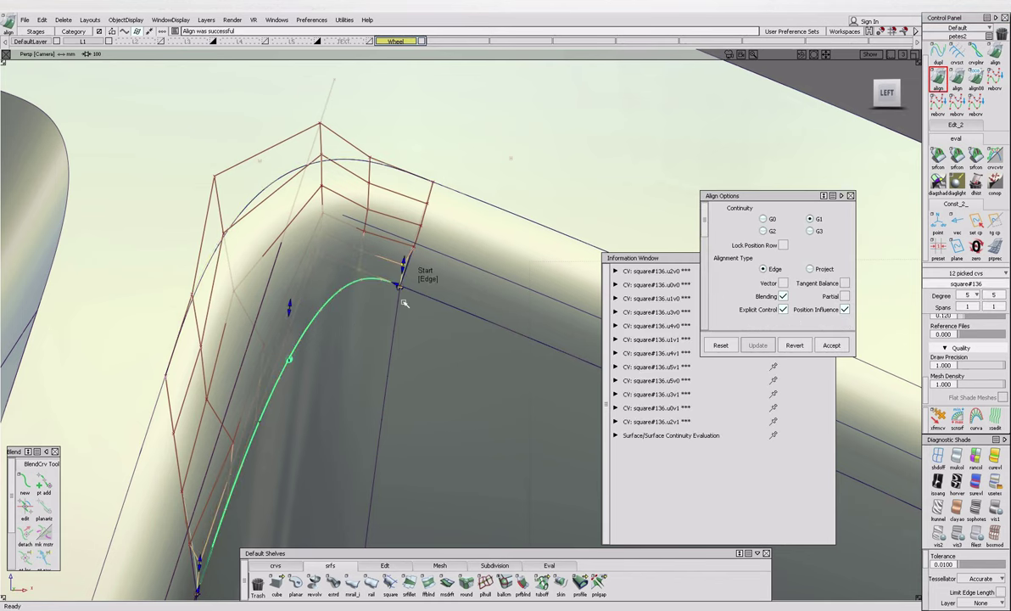
left_click(427, 283)
left_click(426, 283)
left_click_drag(427, 282, 363, 393, "alt+shift")
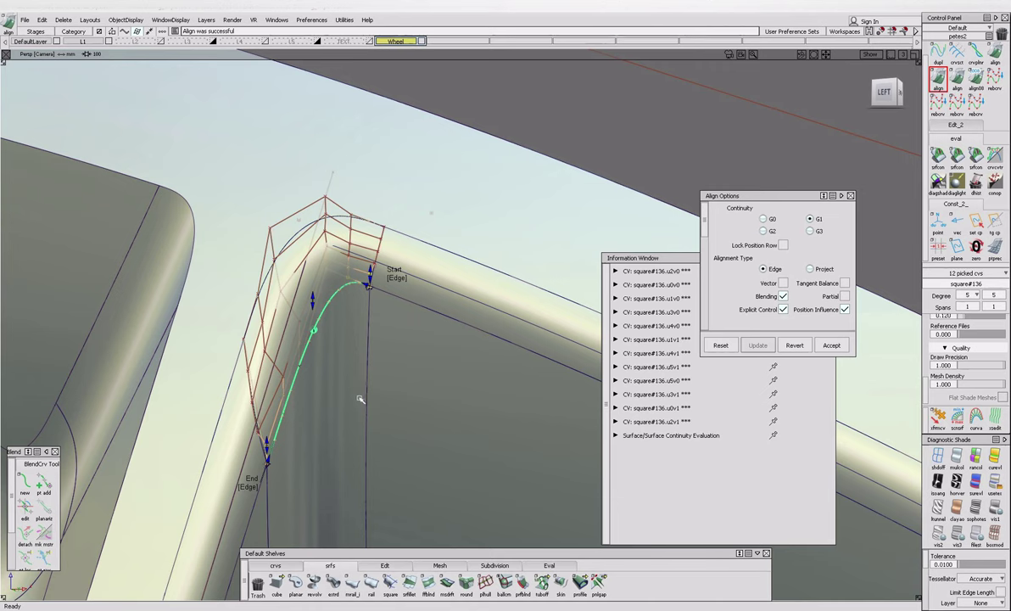
left_click(831, 344)
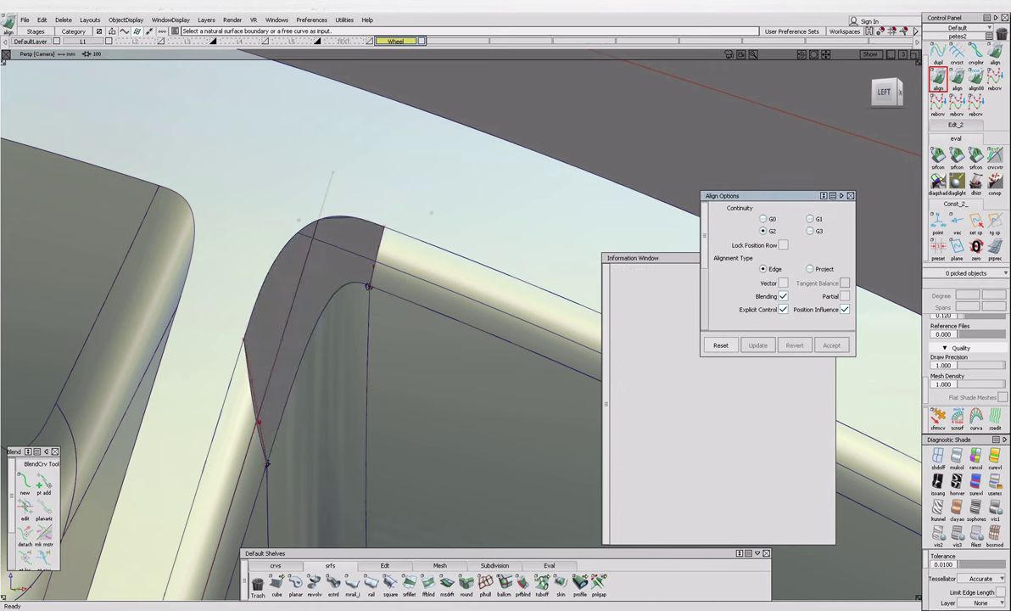
Align the upper fillet surface's long outer edge to the adjoining wheel face with G2 continuity.
left_click(413, 304)
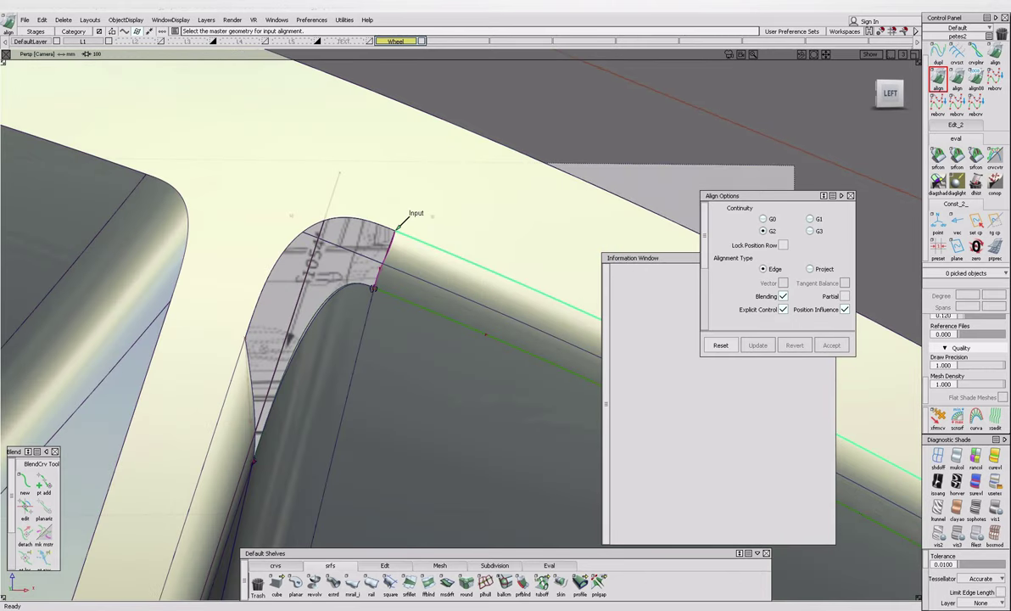
left_click(485, 335)
scroll(393, 236, "up", 5)
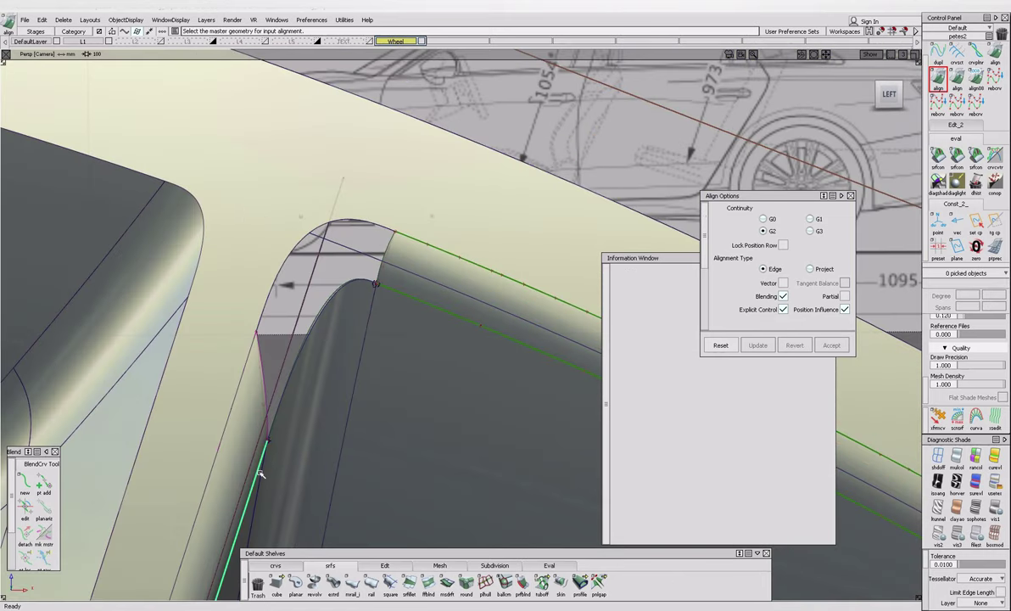
Align both long edges of the steep side fillet surface to its neighbouring surfaces with G2 continuity, using Skew at the ends.
left_click(263, 472)
scroll(287, 417, "up", 5)
left_click(289, 413)
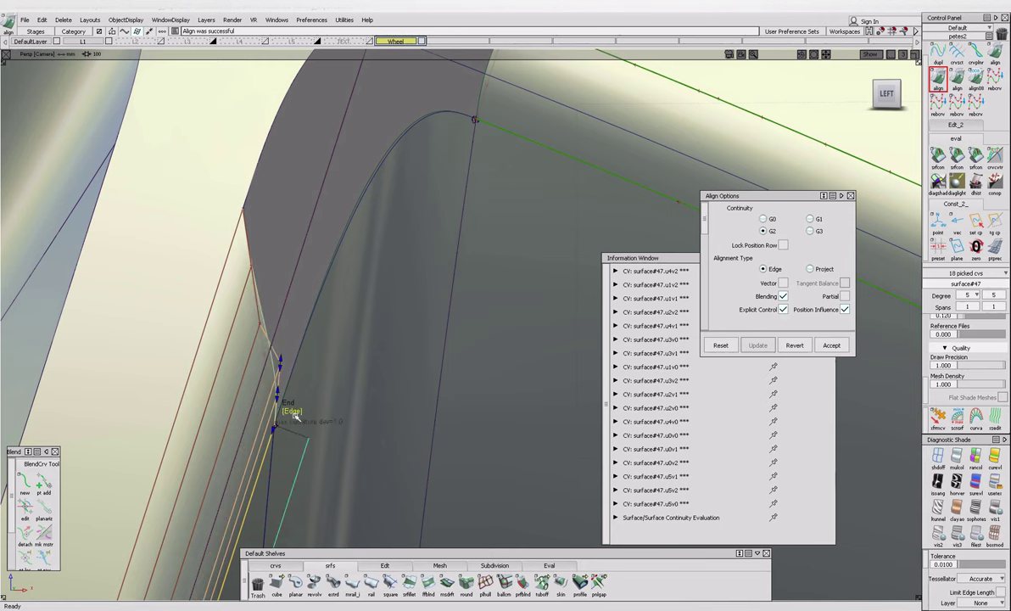
left_click(251, 236)
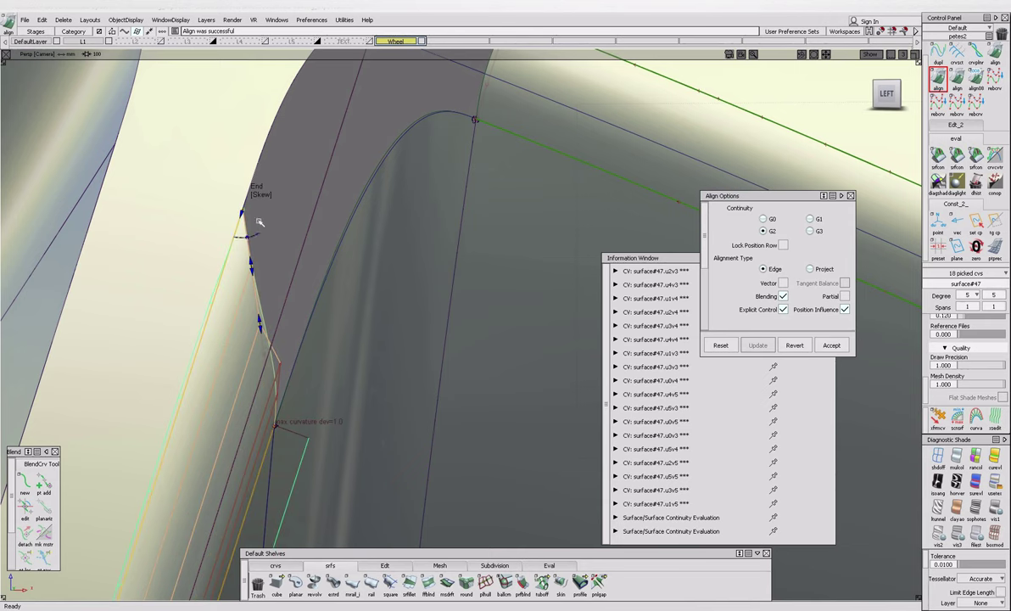
left_click_drag(252, 240, 256, 235)
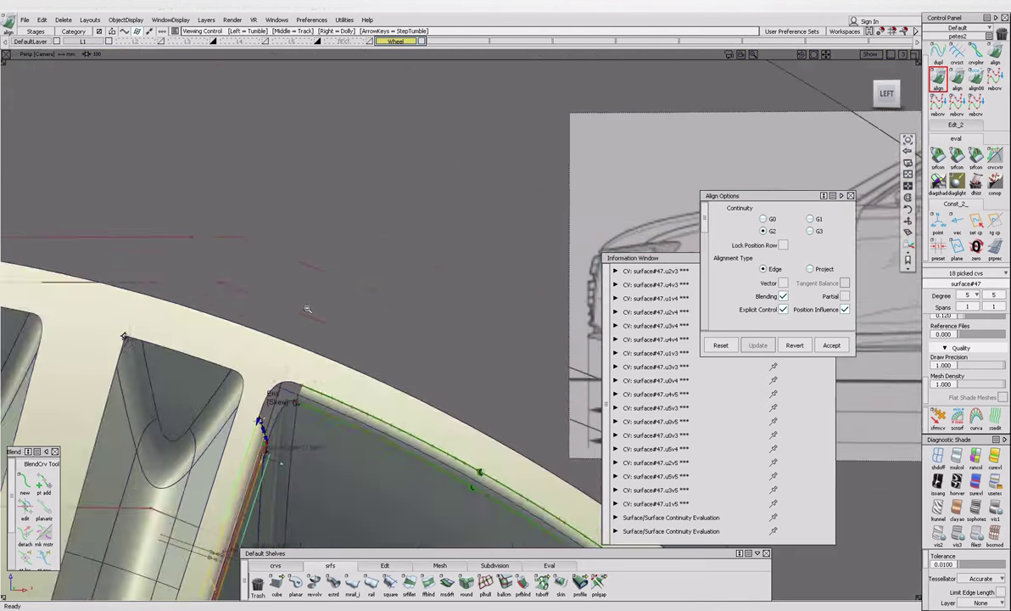
left_click_drag(288, 363, 334, 396, "alt+shift")
right_click_drag(335, 395, 354, 360, "alt+shift")
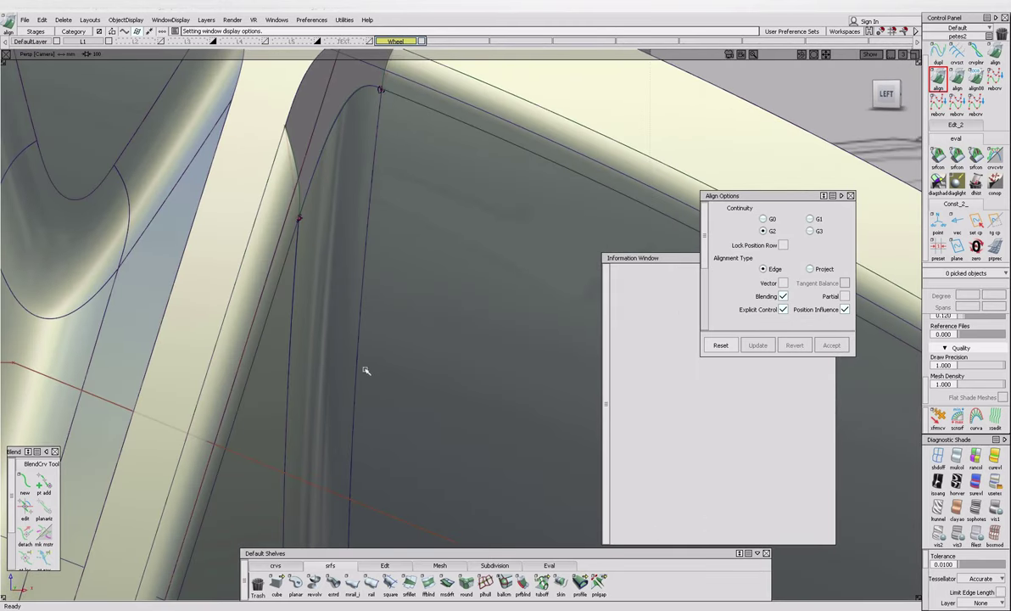
Build a square surface in the corner gap from the side fillet end, wall edge, upper fillet end and outer face trim edge.
left_click(390, 583)
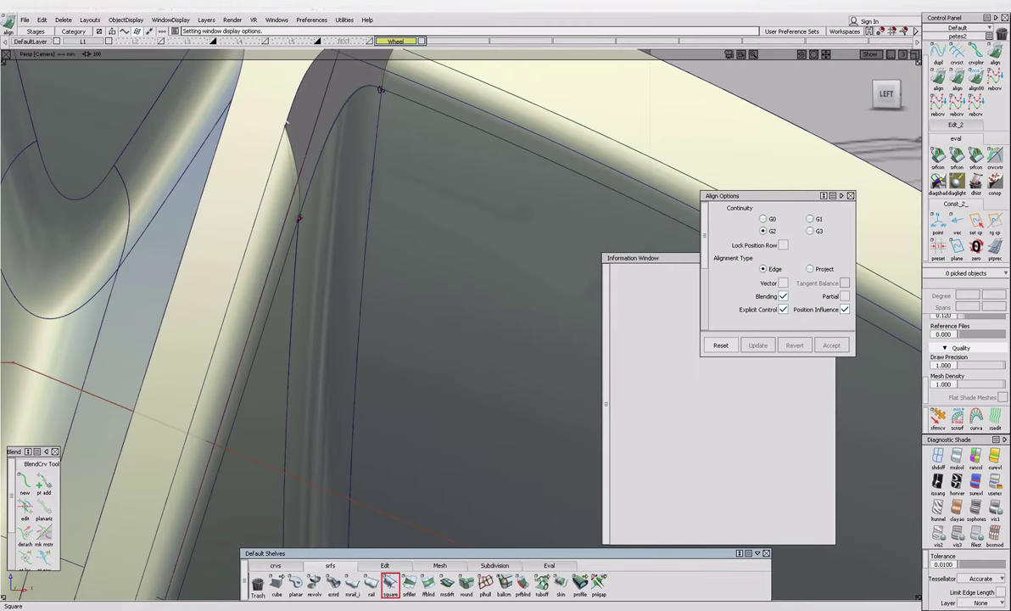
left_click(381, 88)
left_click_drag(381, 88, 365, 149, "alt+shift")
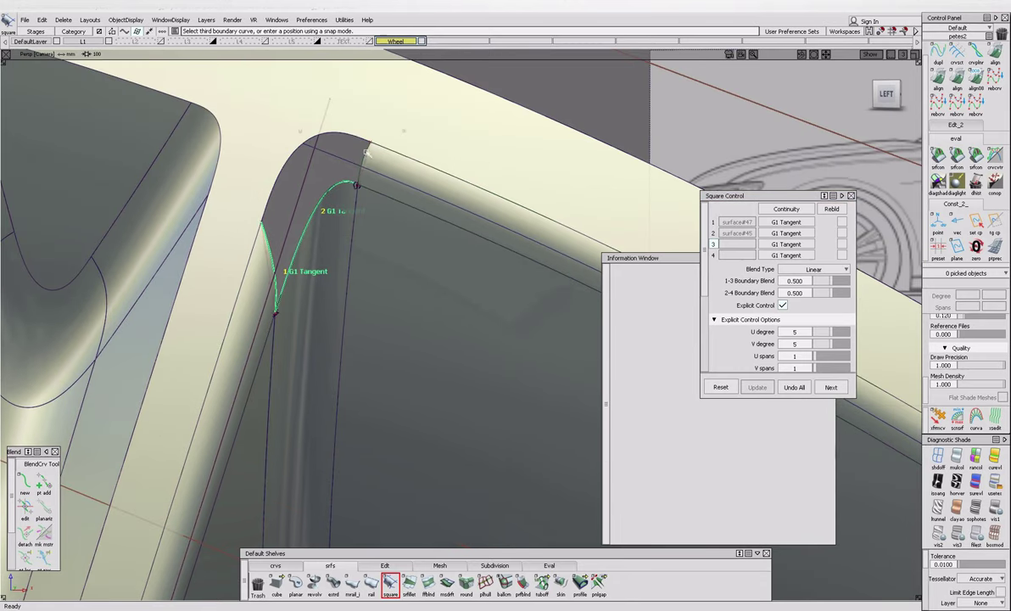
left_click(364, 150)
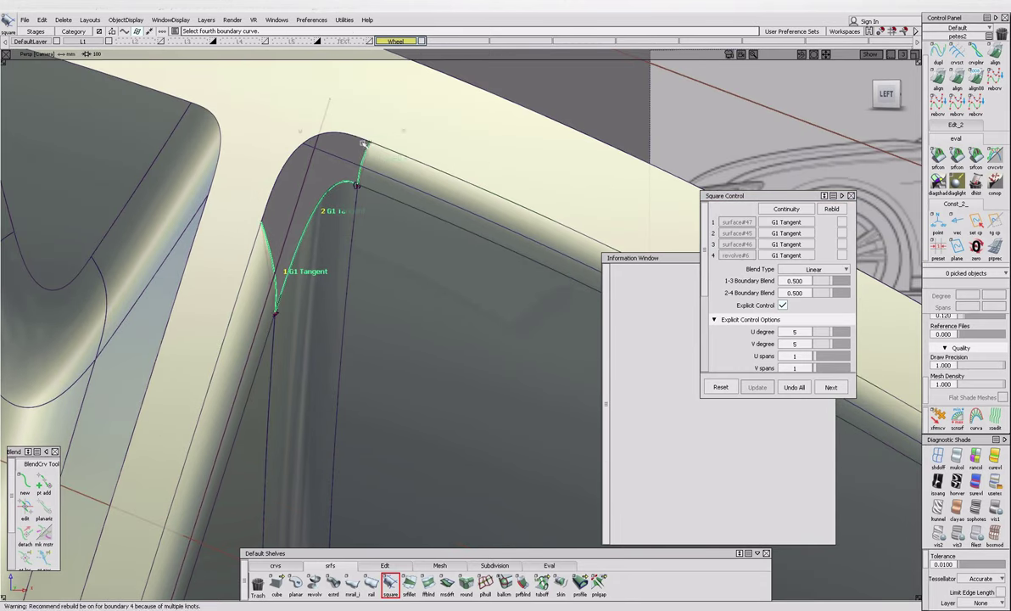
left_click(357, 143)
left_click_drag(376, 180, 328, 223, "alt+shift")
scroll(780, 289, "down", 5)
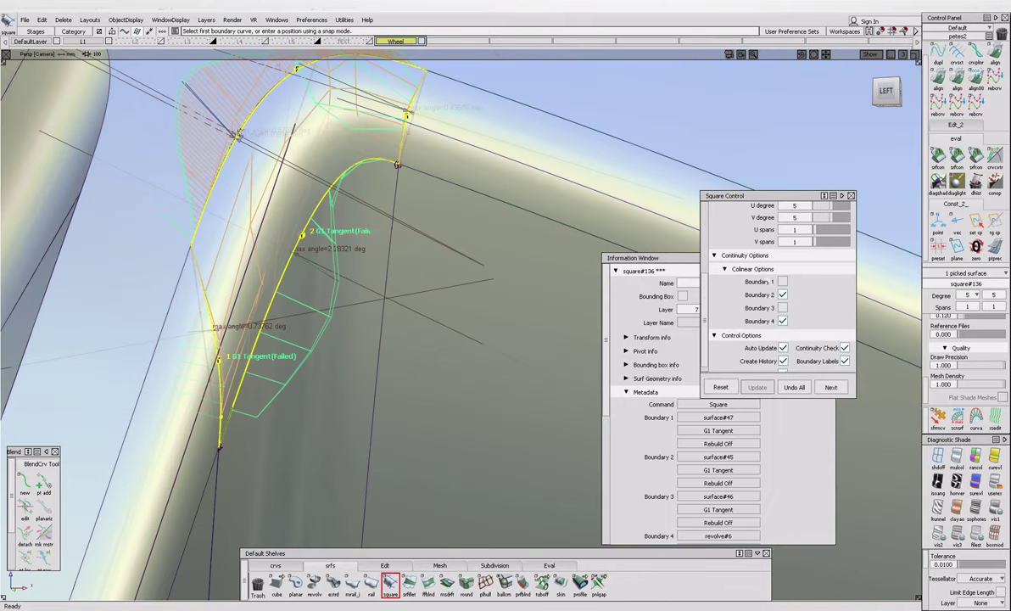
Disable the colinear options for Boundary 2 and Boundary 4 and set boundary 2 of the square surface to G2 Curvature.
left_click(782, 323)
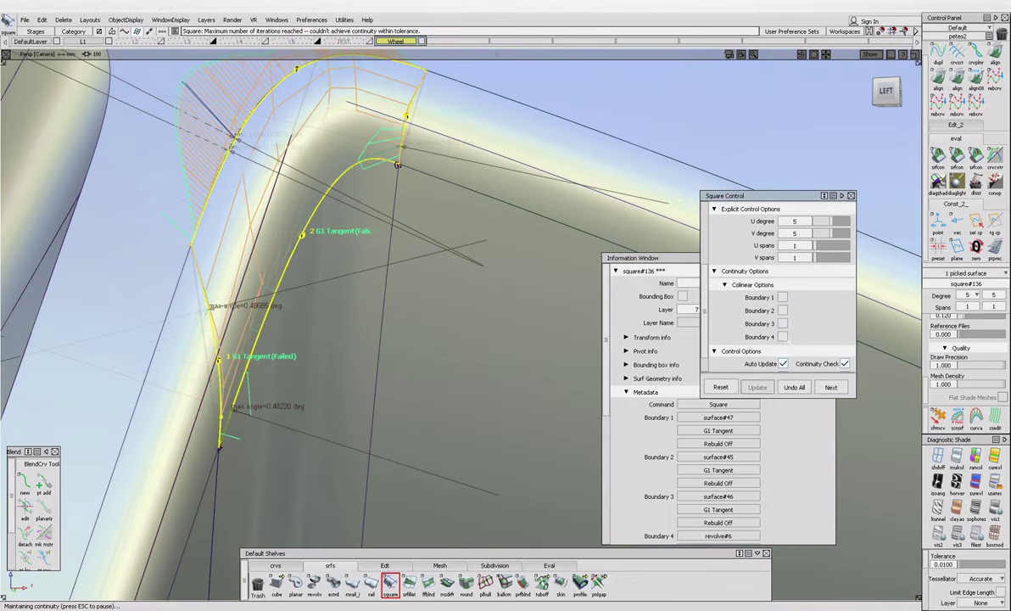
scroll(788, 339, "up", 5)
left_click(786, 232)
left_click(743, 259)
right_click_drag(465, 229, 350, 230, "alt+shift")
left_click_drag(349, 230, 399, 246, "alt+shift")
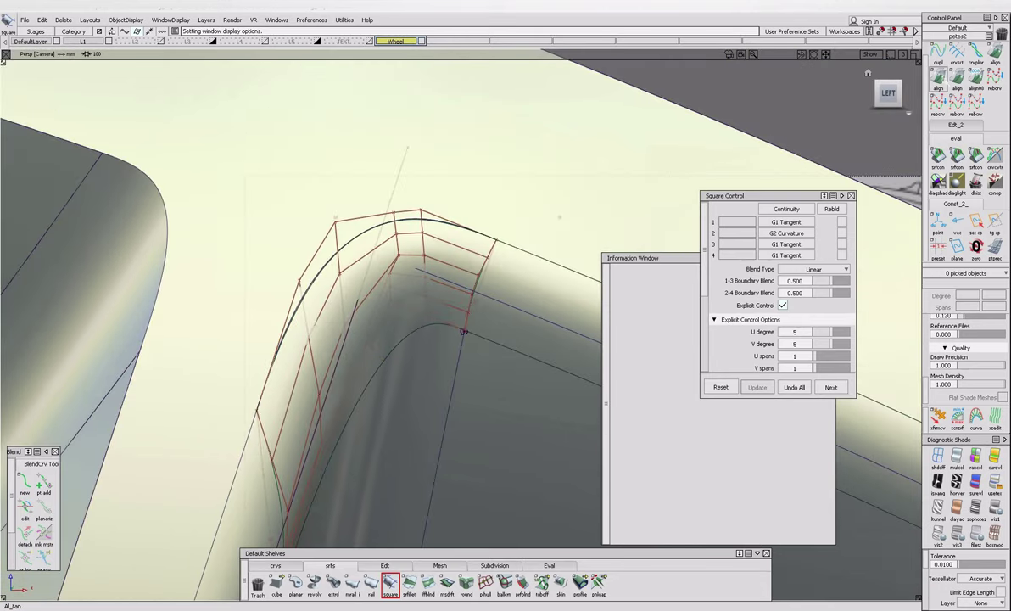
Align both end edges of the square surface to the upper and side fillet surfaces with G1 continuity.
left_click(938, 76)
left_click(486, 284)
key("Return")
left_click(475, 284)
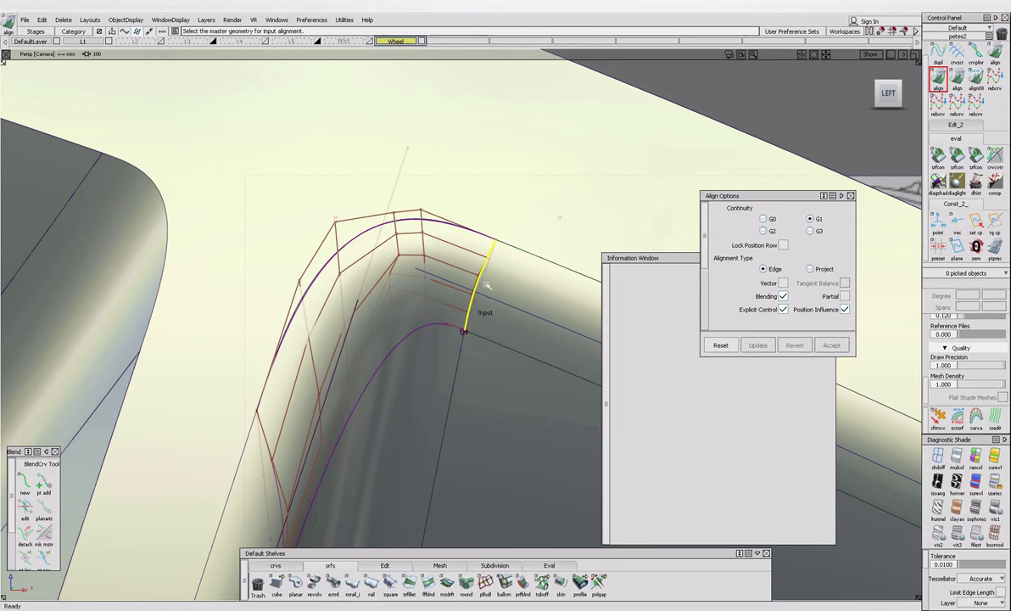
left_click(287, 471)
left_click(279, 466)
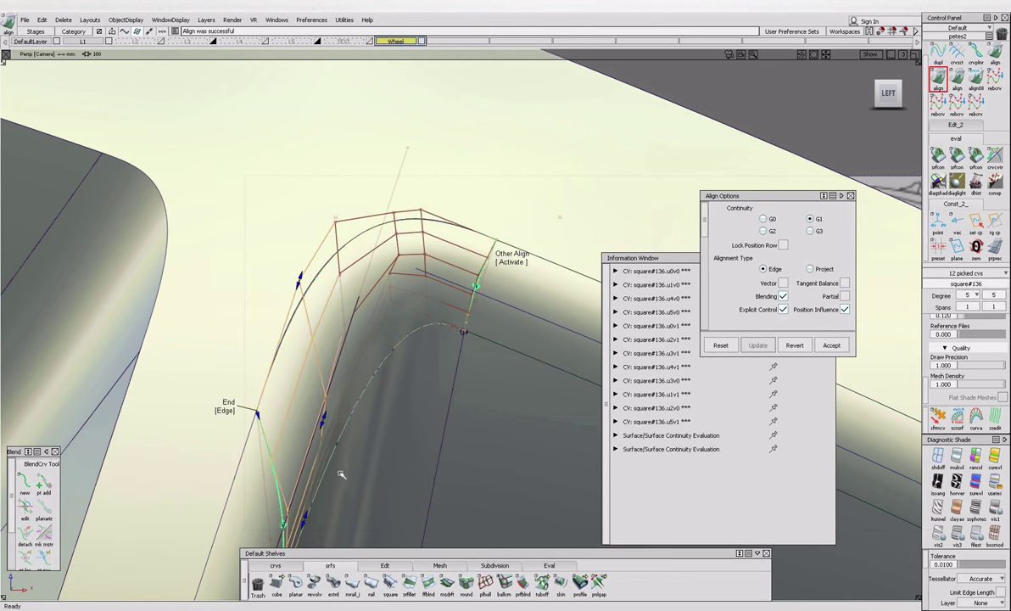
Align the square surface's inner edge to the wall surface with G1 continuity, using Skew at both ends.
left_click(390, 350)
left_click(450, 384)
left_click(402, 381)
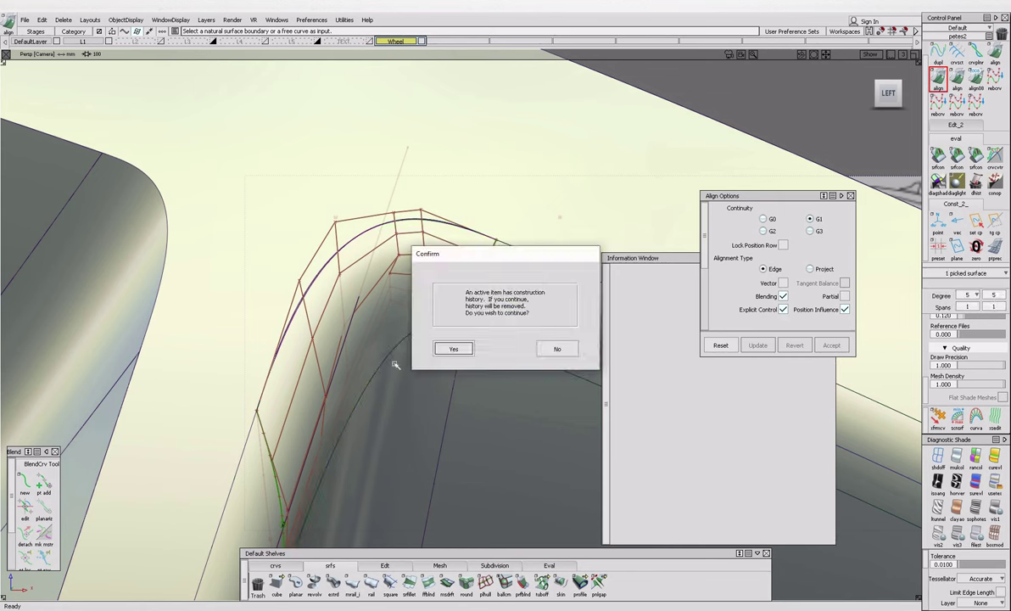
left_click(395, 356)
left_click_drag(476, 333, 507, 262, "alt+shift")
left_click_drag(322, 506, 339, 373, "alt+shift")
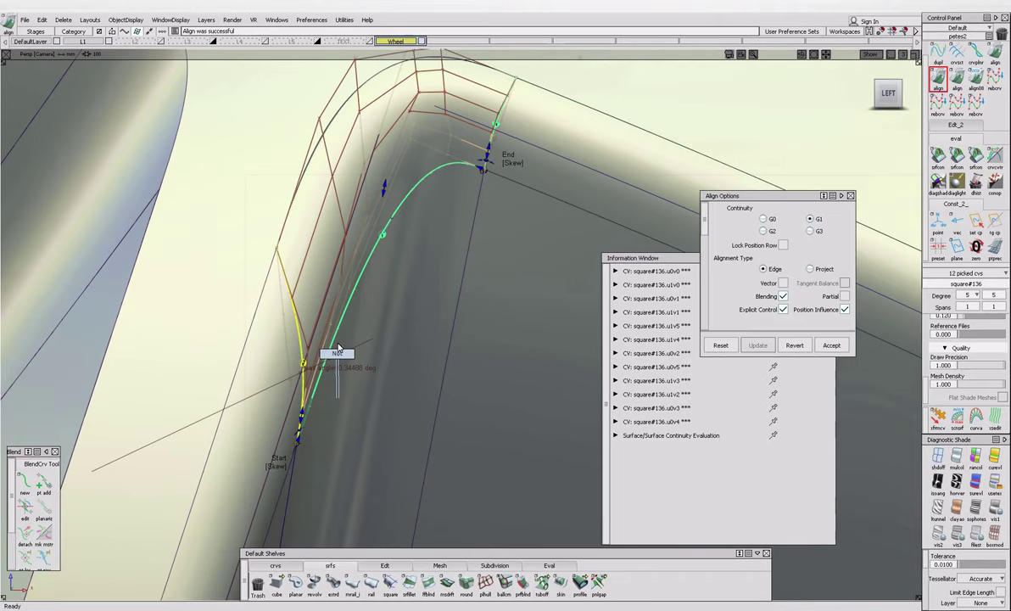
Try realigning the square surface's lower end to the side fillet with G1 continuity and Edge direction at both ends.
left_click(305, 338)
left_click(304, 337)
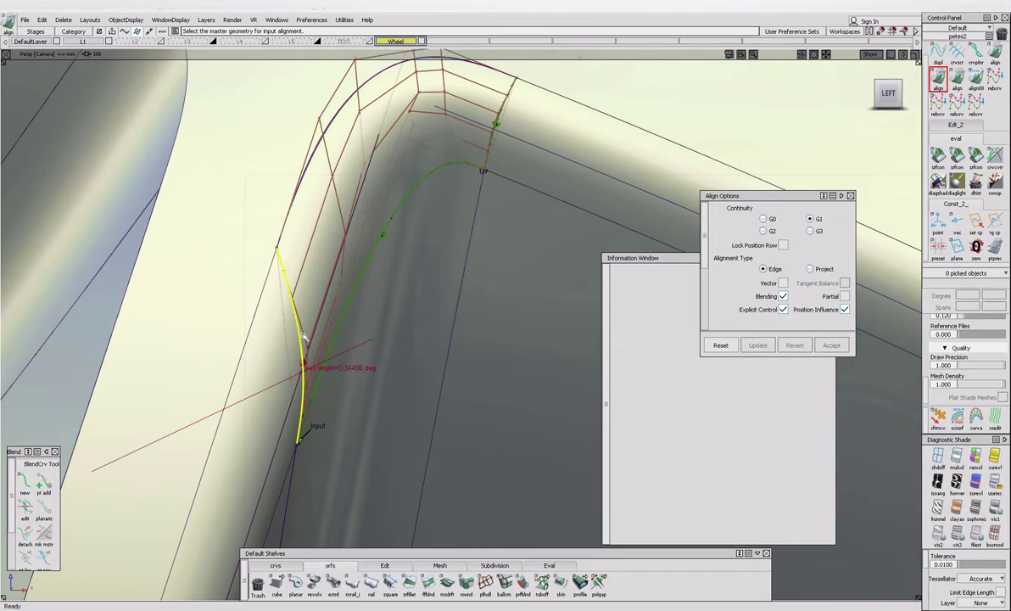
left_click(304, 336)
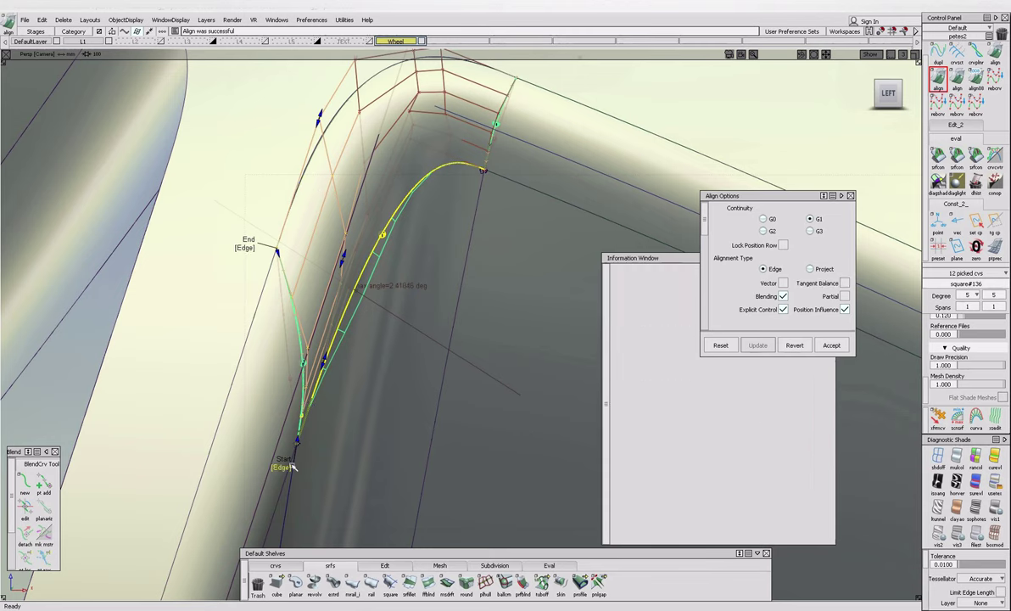
left_click(383, 244)
left_click_drag(384, 243, 353, 257, "alt+shift")
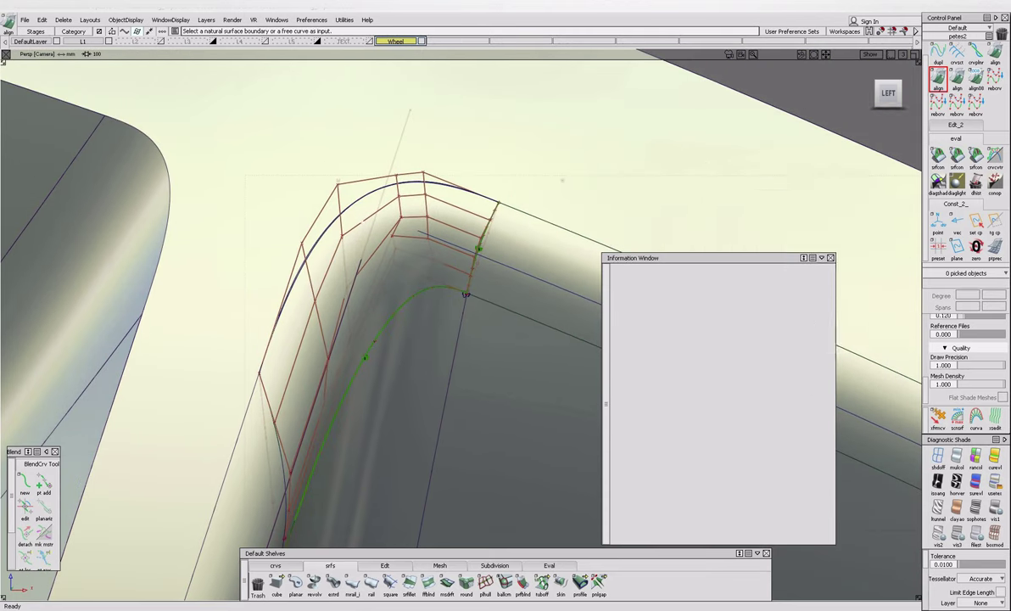
Try to align the square surface's outer edge to the revolved face's trim edge with G1 continuity and V degree 9.
left_click(354, 256)
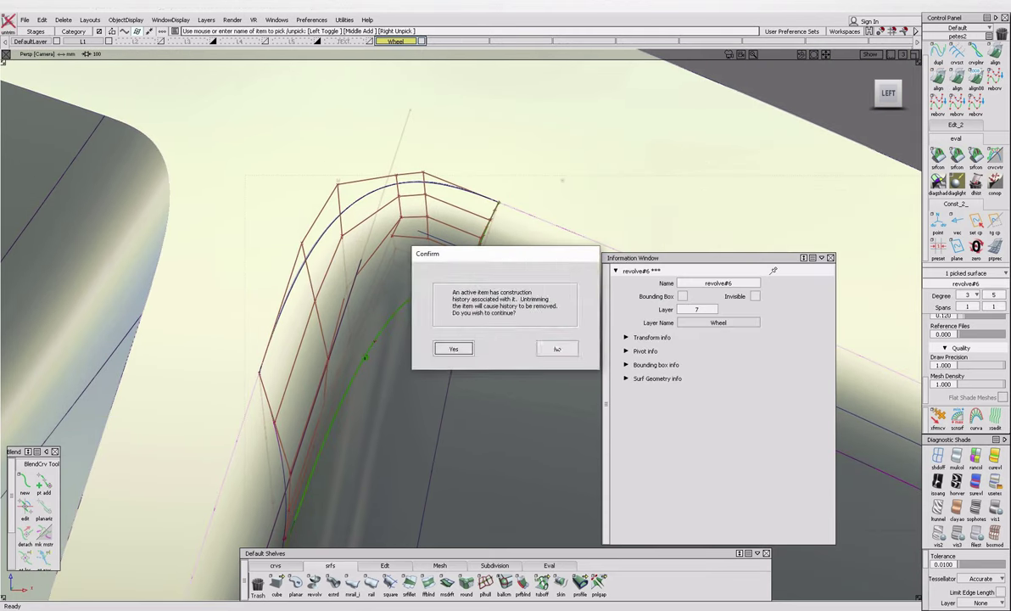
left_click(558, 349)
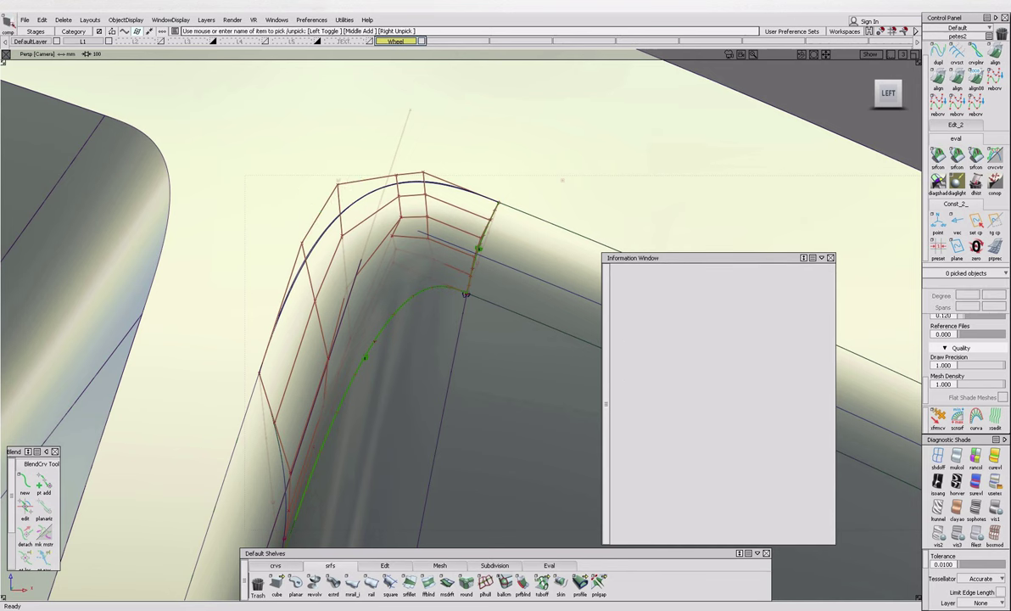
key("a")
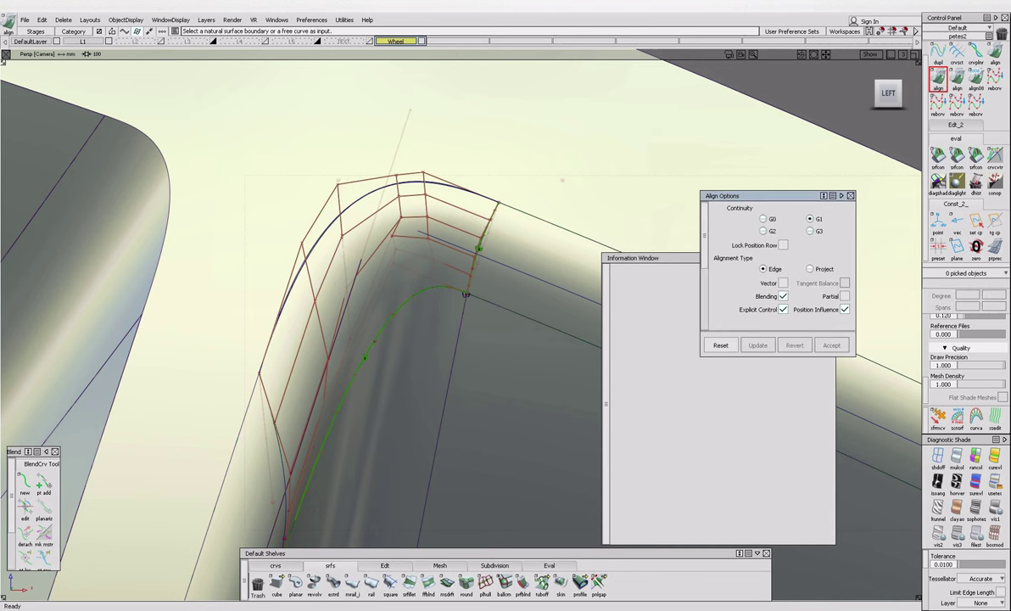
left_click(386, 237)
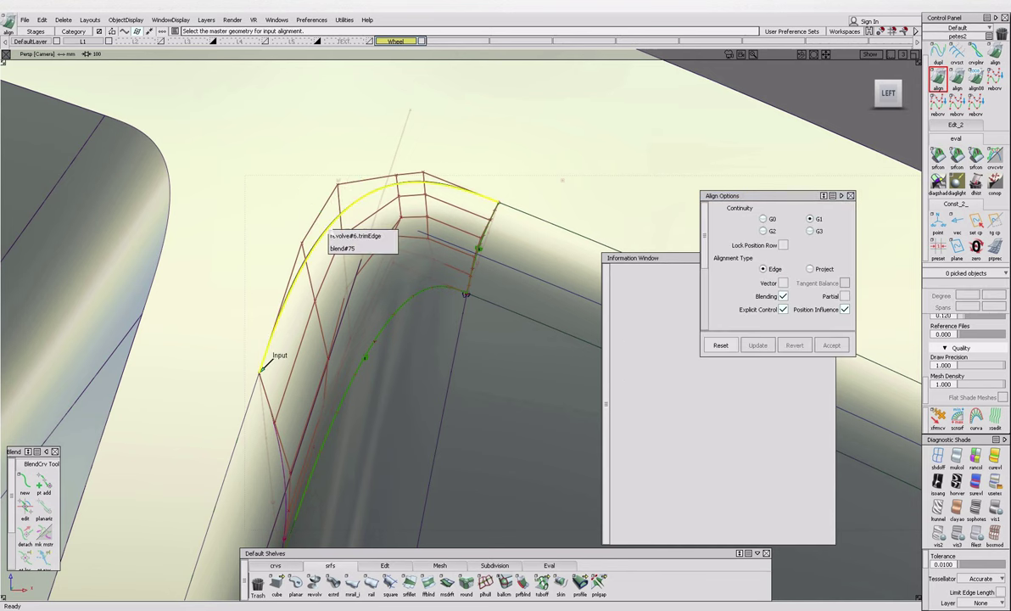
left_click(342, 248)
scroll(776, 272, "down", 5)
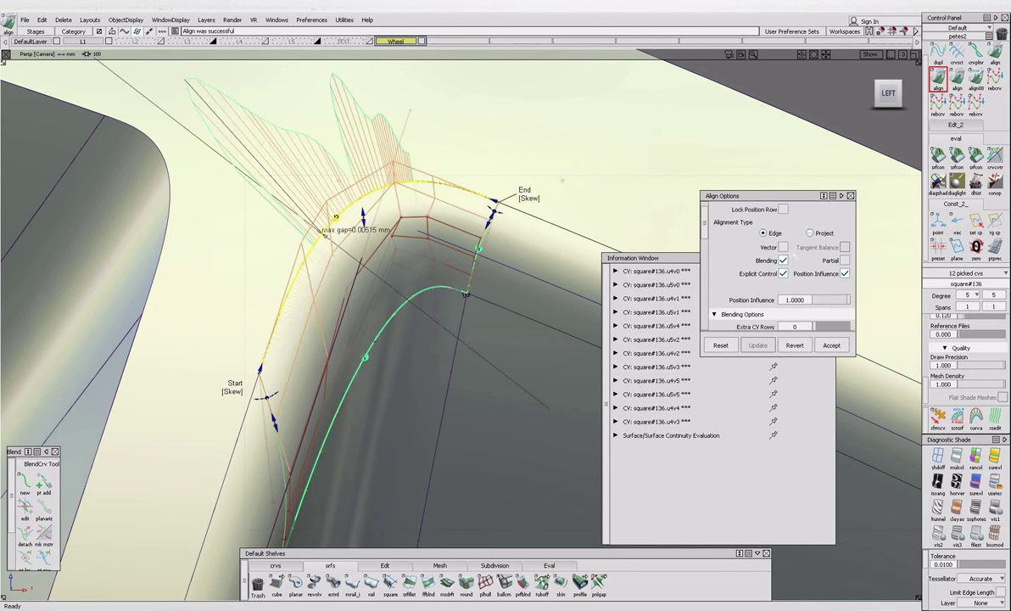
left_click_drag(835, 228, 847, 241)
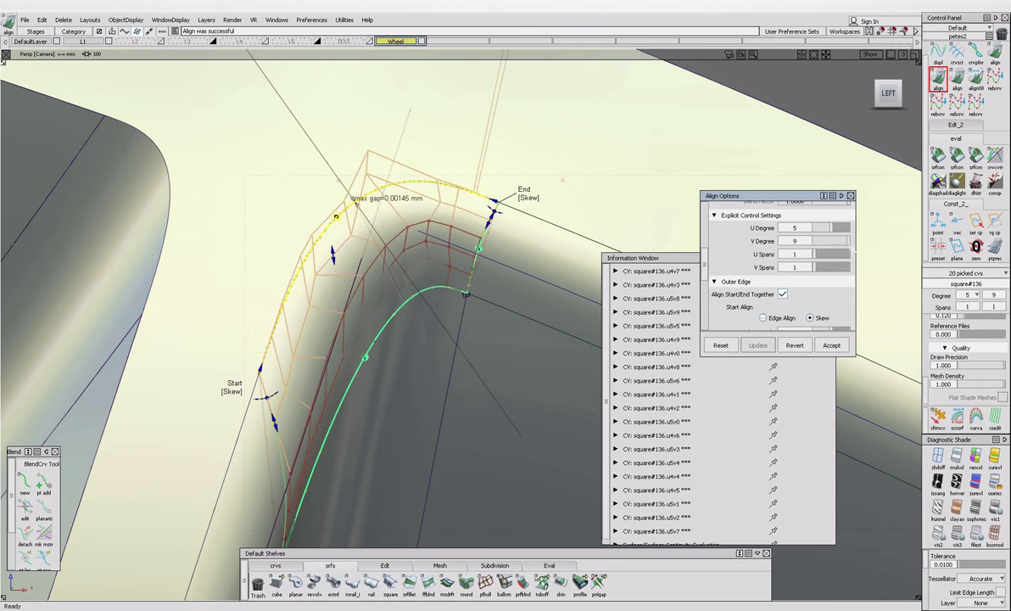
left_click(832, 344)
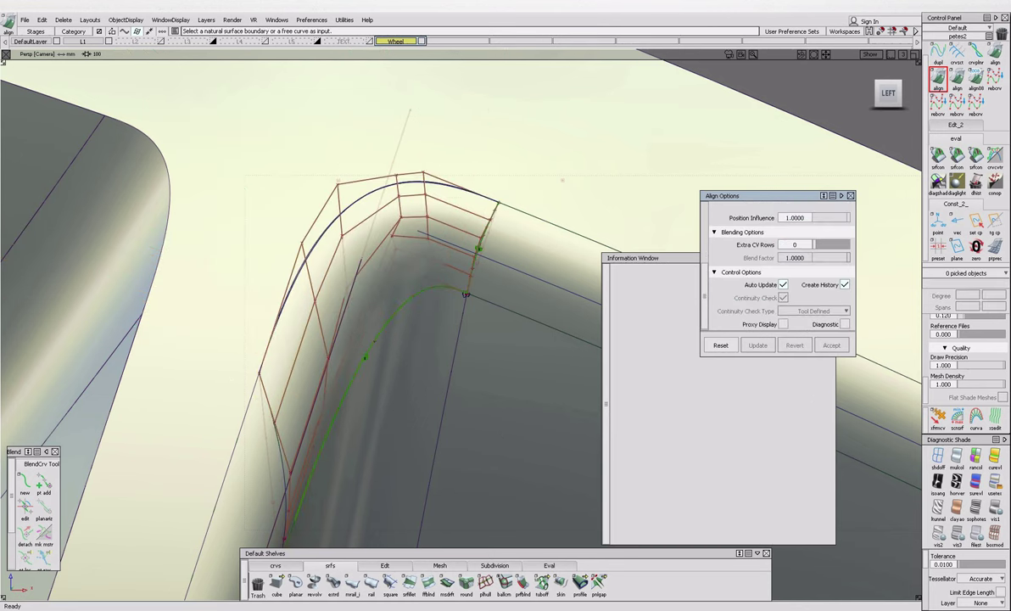
key("Return")
Untrim the revolved outer face of the wheel around the spoke openings.
left_click(284, 340)
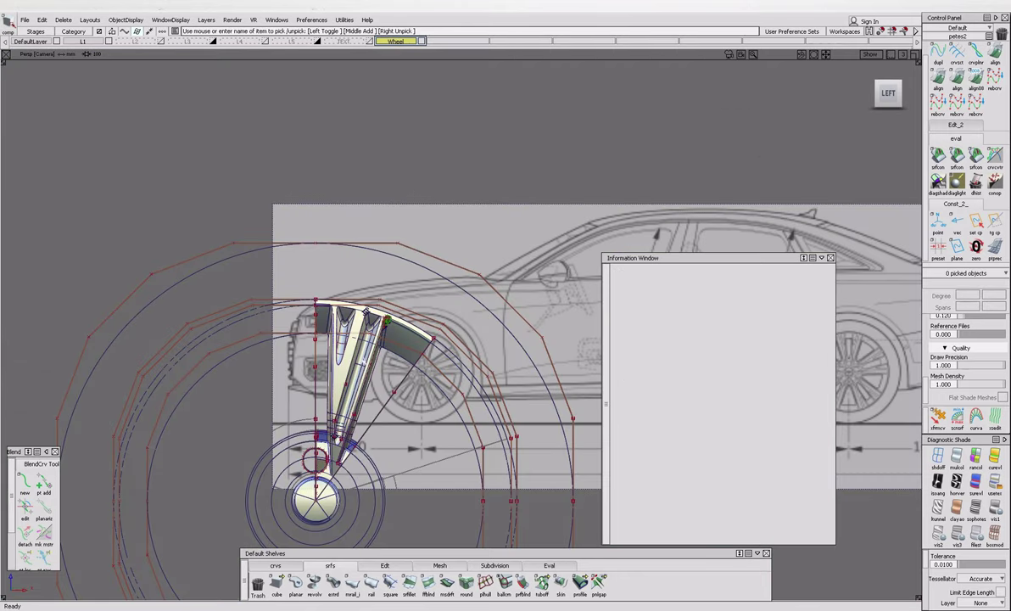
left_click(377, 399)
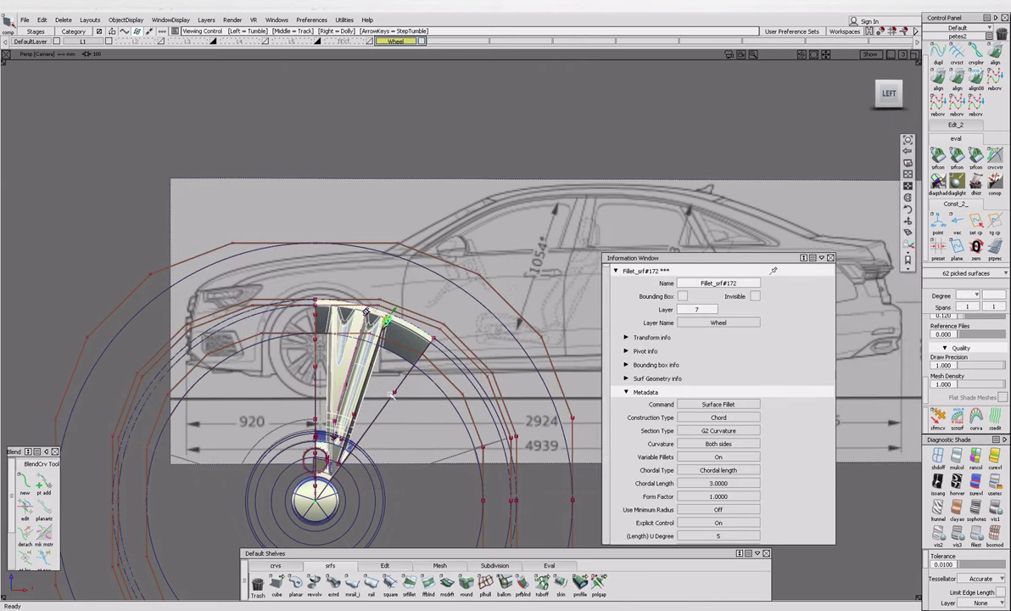
left_click_drag(367, 313, 535, 384, "alt+shift")
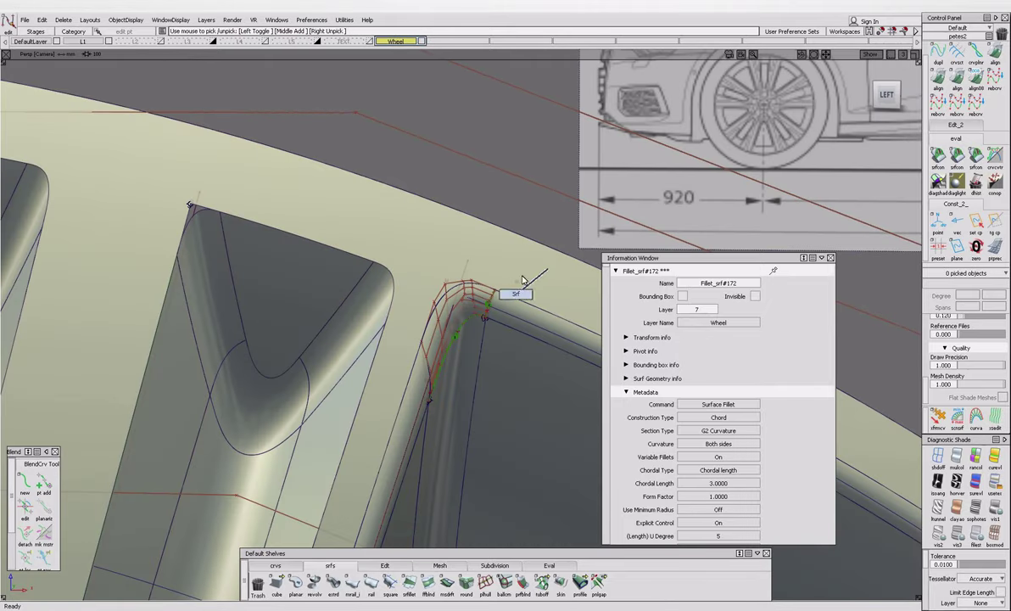
left_click(513, 397)
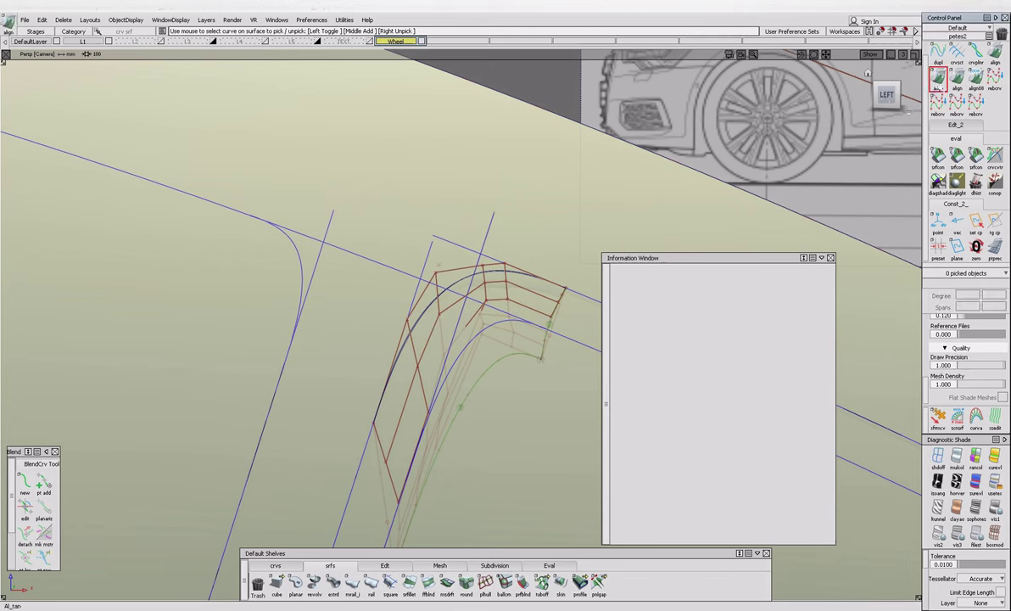
Align the square surface's U=1 edge to the untrimmed revolved face using Project alignment with G1 continuity.
double_click(938, 77)
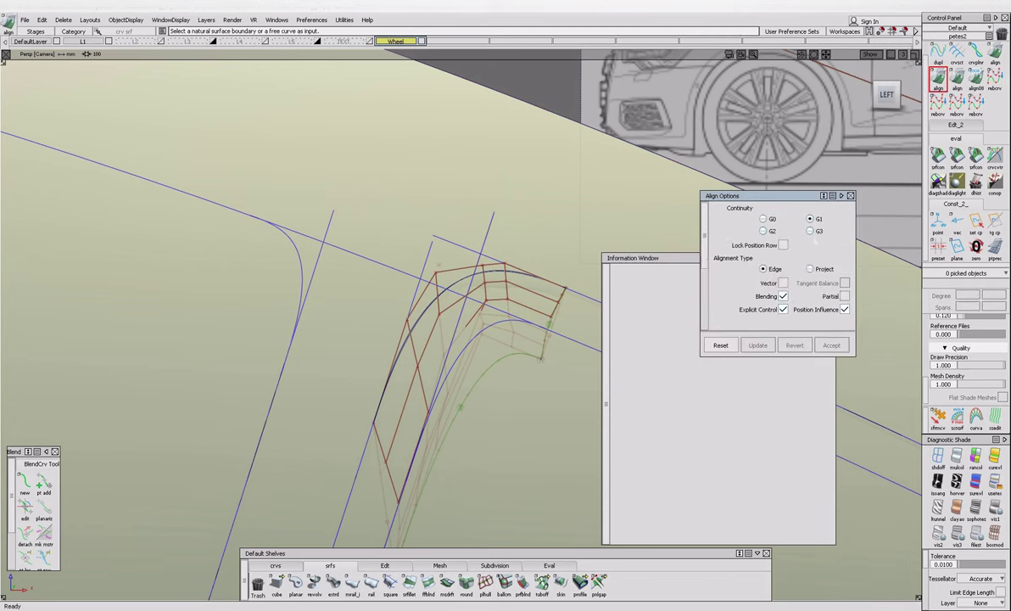
left_click(421, 317)
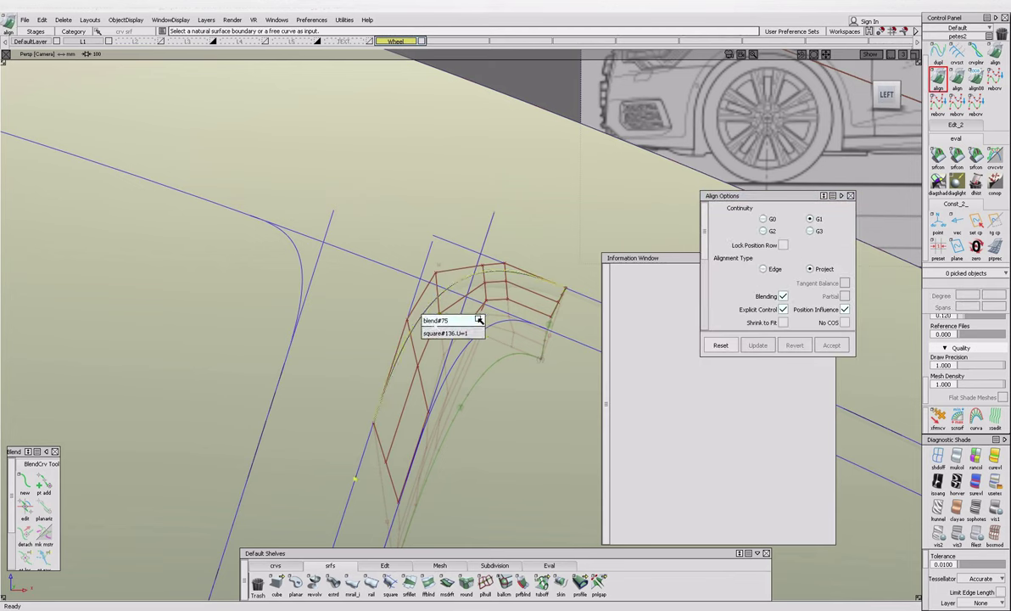
left_click(479, 320)
left_click(492, 314)
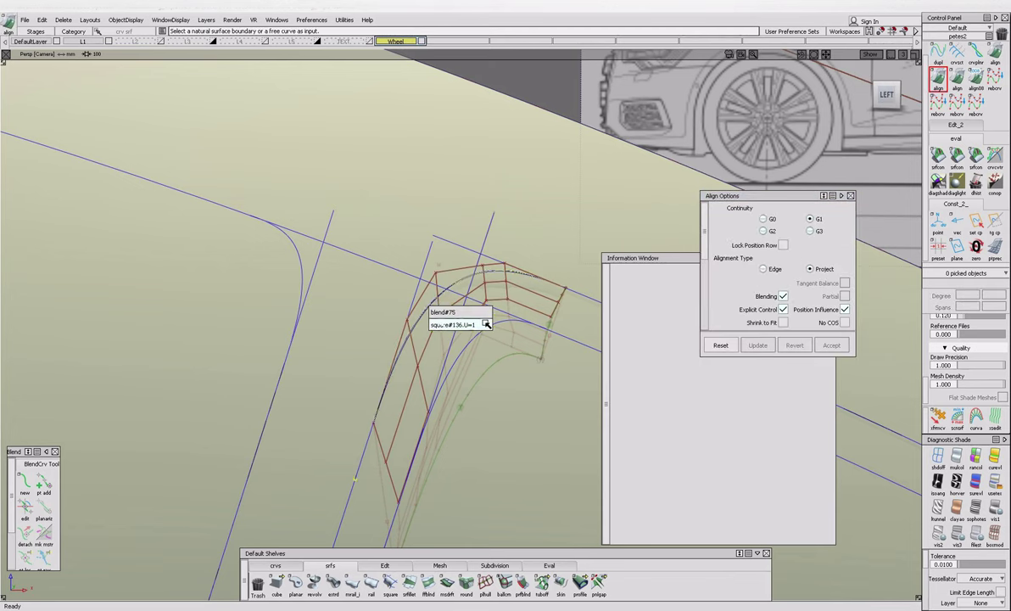
left_click(391, 308)
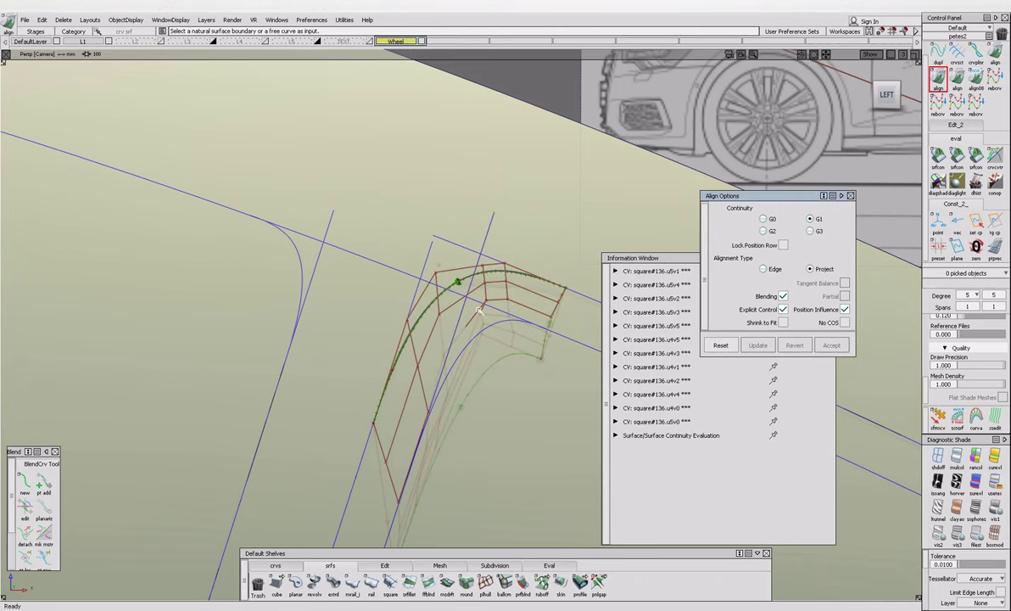
scroll(413, 292, "up", 5)
left_click_drag(413, 292, 476, 318)
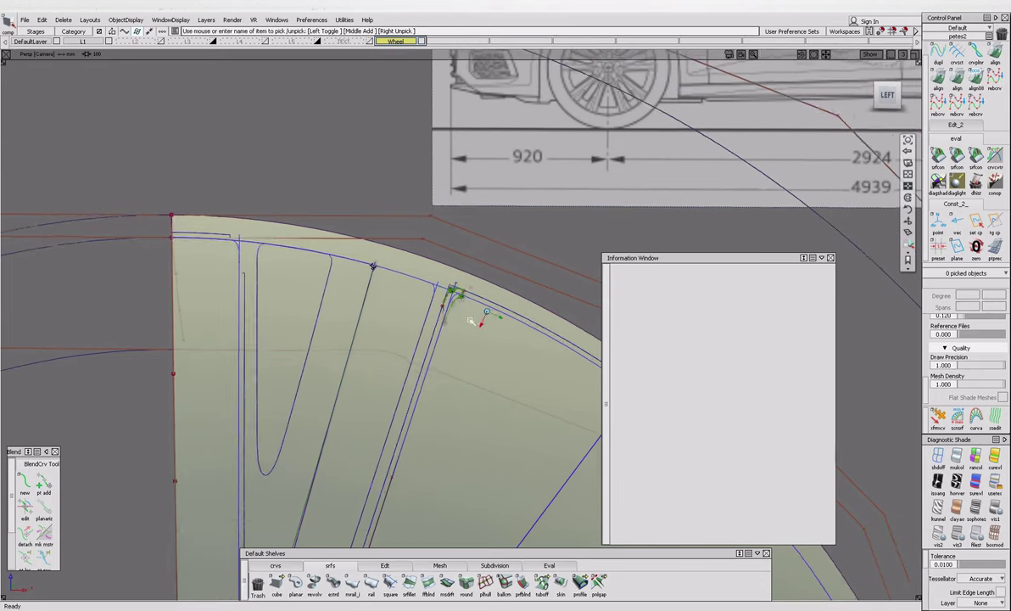
Retrim the untrimmed revolved outer face, discarding the regions over the spoke openings and those next to the hub.
scroll(471, 339, "down", 3)
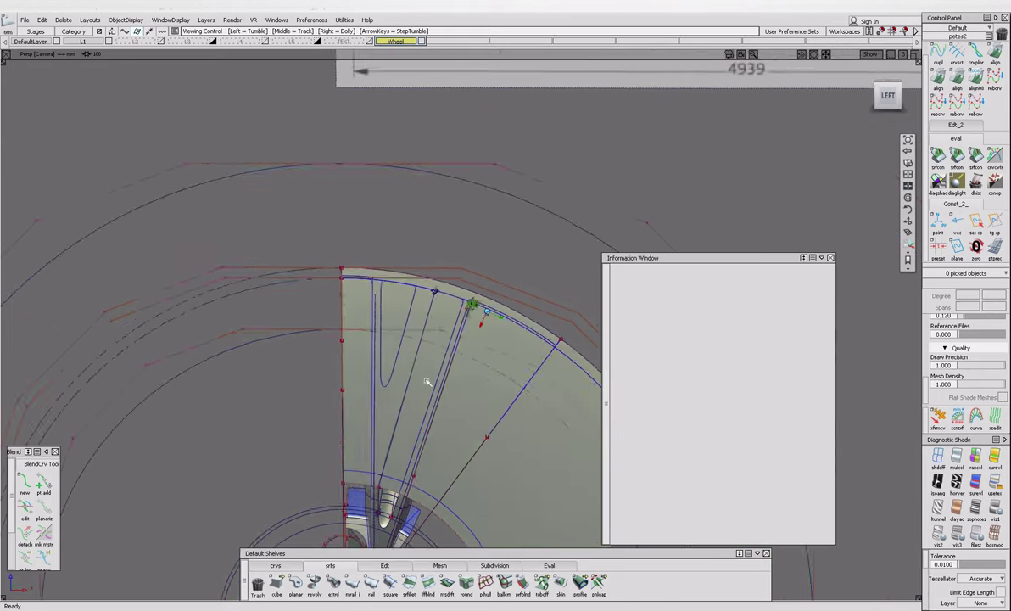
left_click(226, 359)
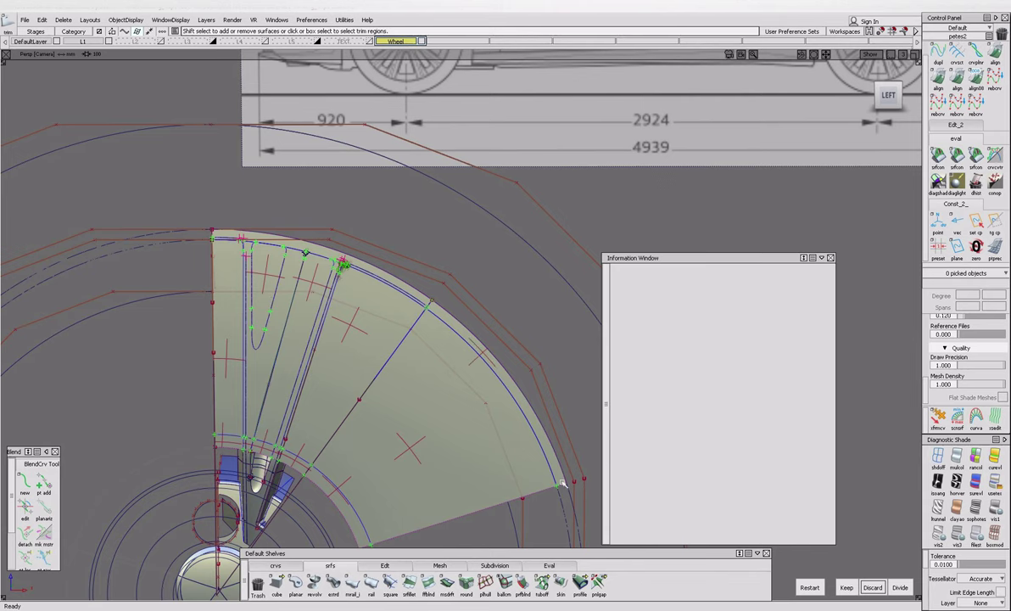
left_click(878, 590)
middle_click_drag(338, 472, 311, 471, "alt+shift")
scroll(297, 469, "up", 5)
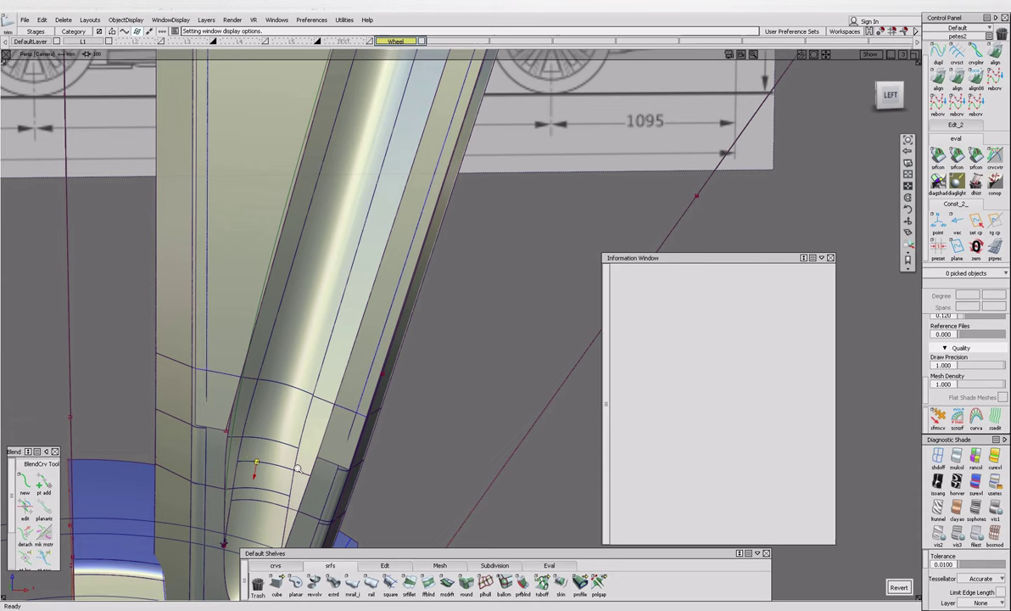
left_click(339, 442)
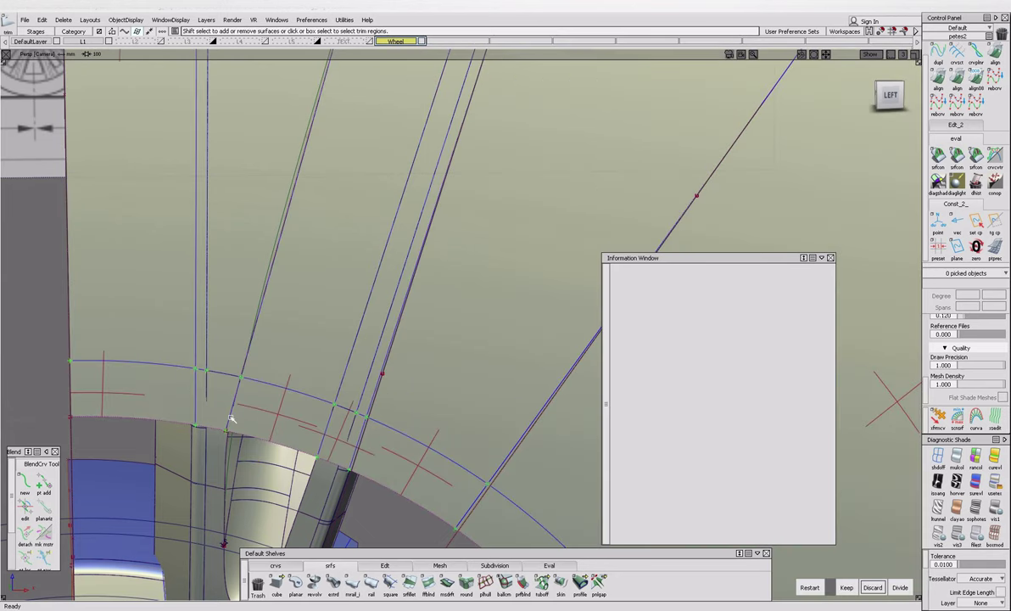
scroll(217, 408, "down", 5)
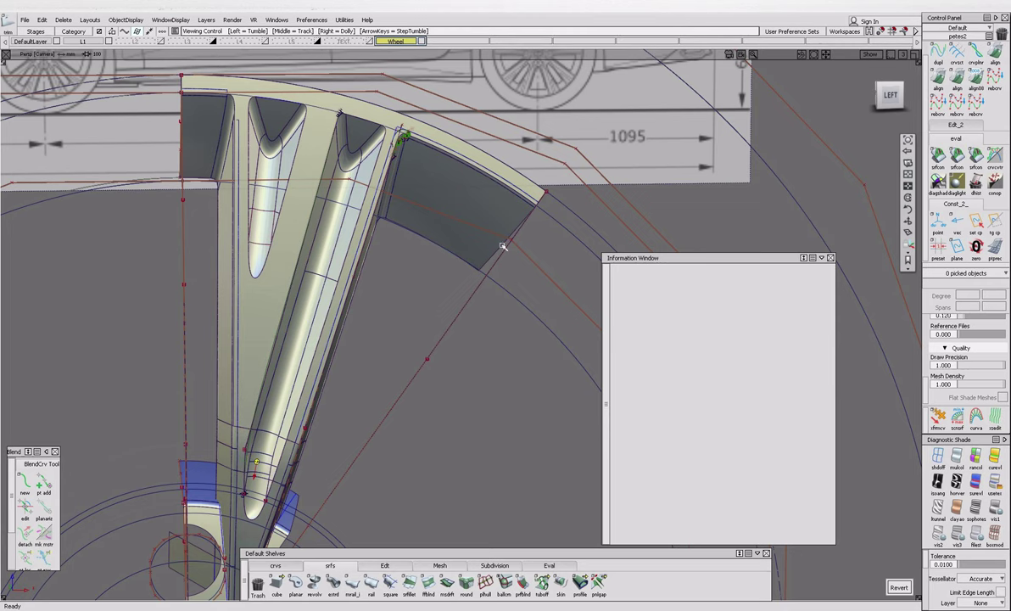
Trim the small leftover regions away from the revolved outer face around the new rounded corner of the large spoke opening.
left_click(409, 165)
scroll(436, 154, "up", 5)
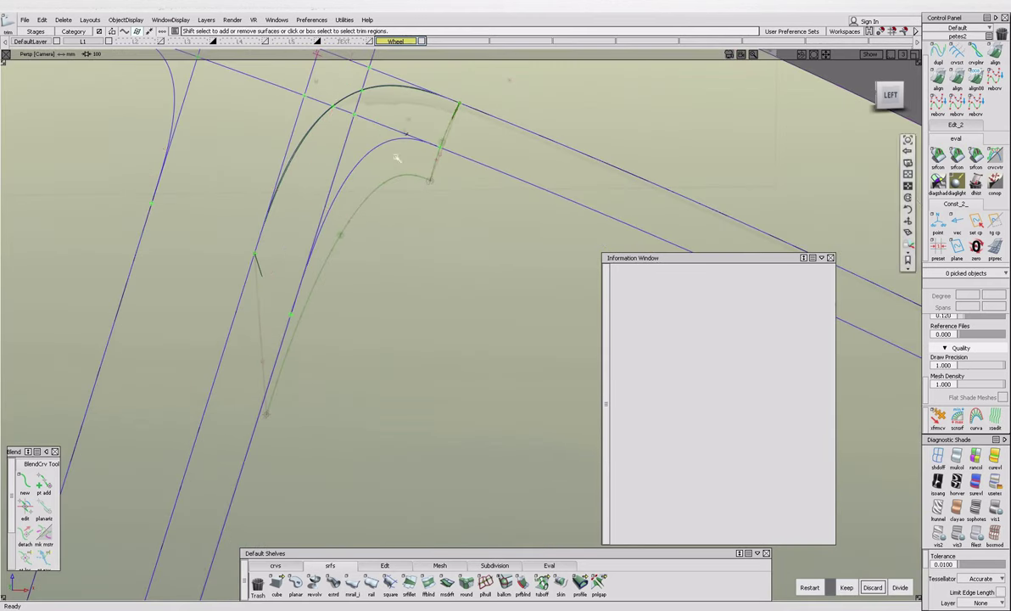
left_click(285, 190)
left_click(342, 129)
left_click(372, 107)
left_click(333, 102)
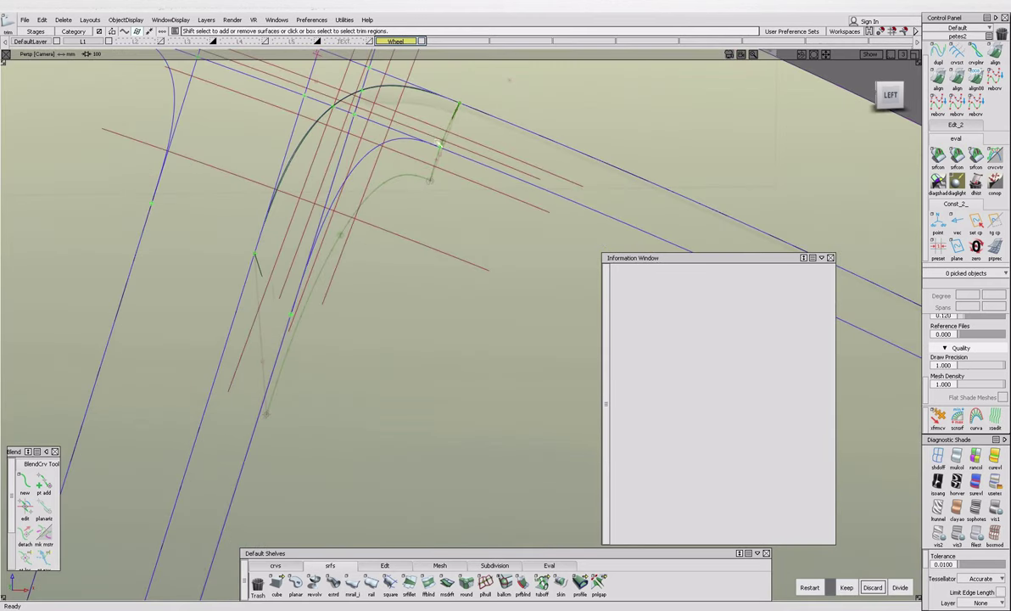
left_click(258, 362)
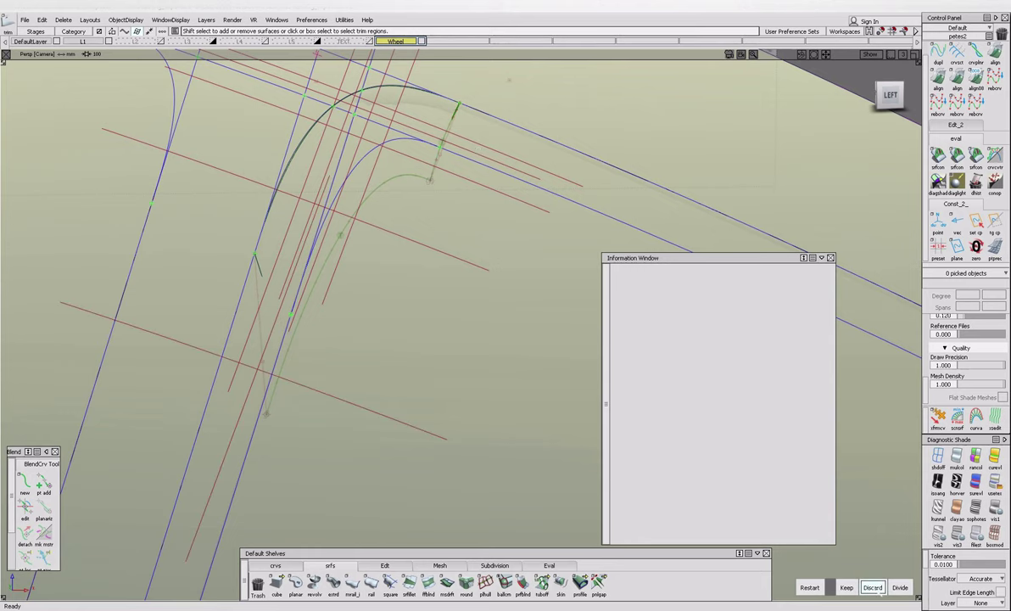
left_click(873, 587)
Examine the retrimmed outer face around the spoke openings and the whole spoke from several angles.
scroll(339, 361, "down", 10)
left_click_drag(327, 394, 288, 356, "alt+shift")
scroll(307, 295, "up", 8)
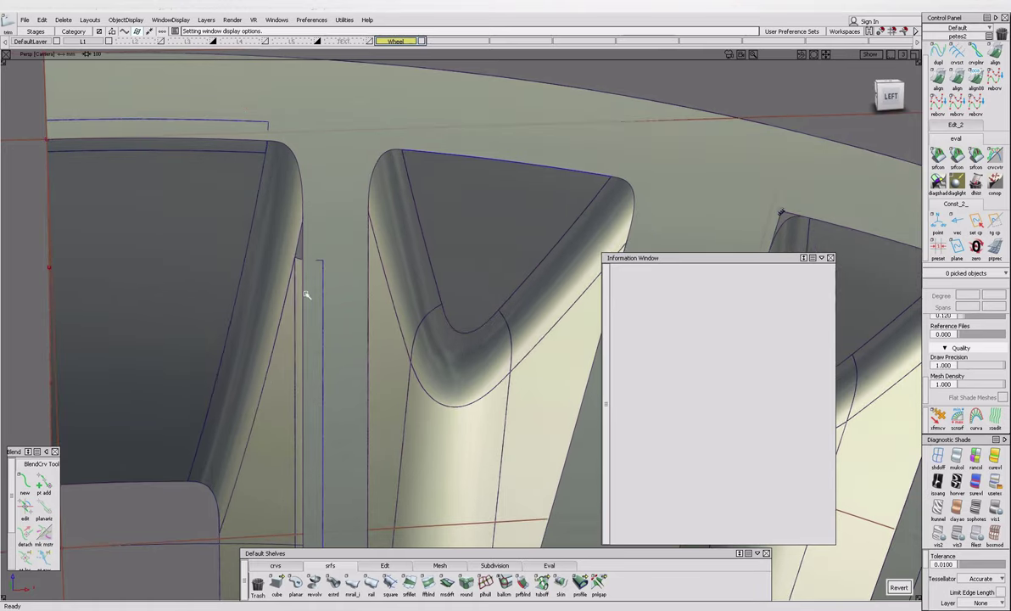
scroll(339, 257, "down", 10)
scroll(227, 442, "up", 6)
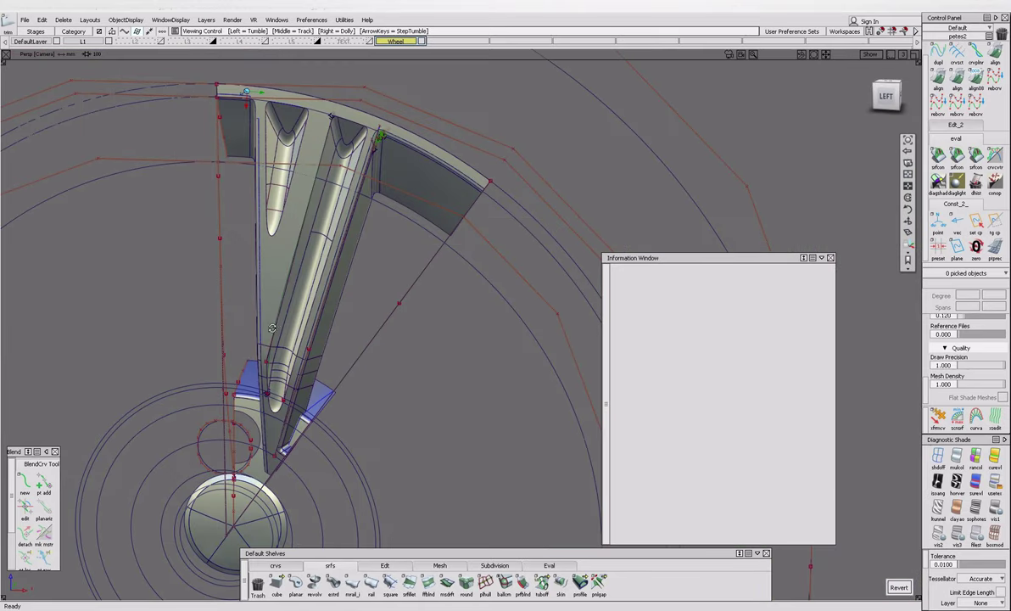
left_click_drag(215, 466, 417, 376, "alt+shift")
scroll(417, 359, "up", 3)
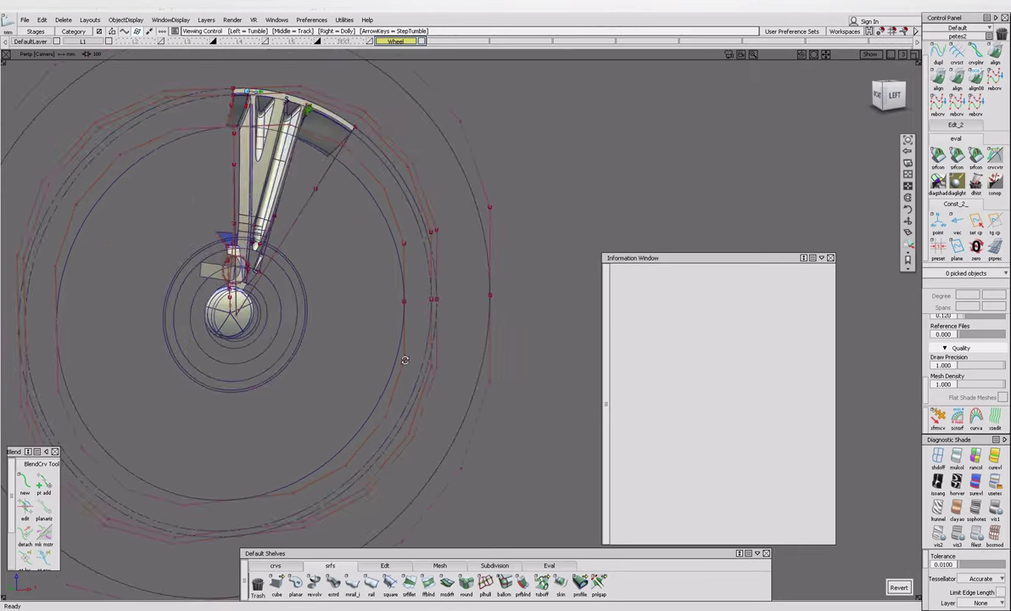
key("ctrl+d")
key("ctrl+d")
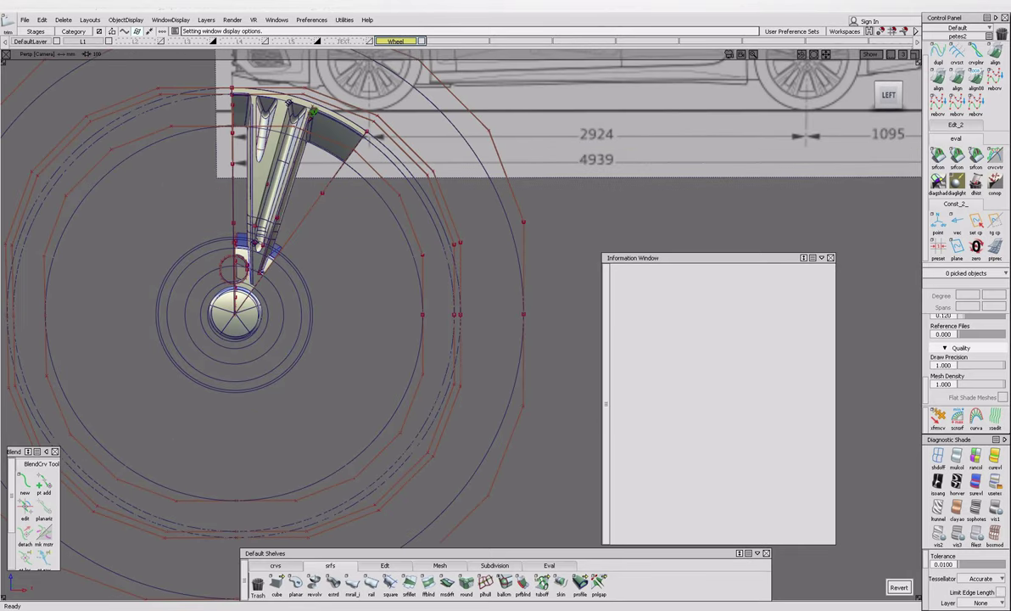
Save the model as a new wire file named Alias Training_wip016B.
left_click(24, 19)
left_click(34, 83)
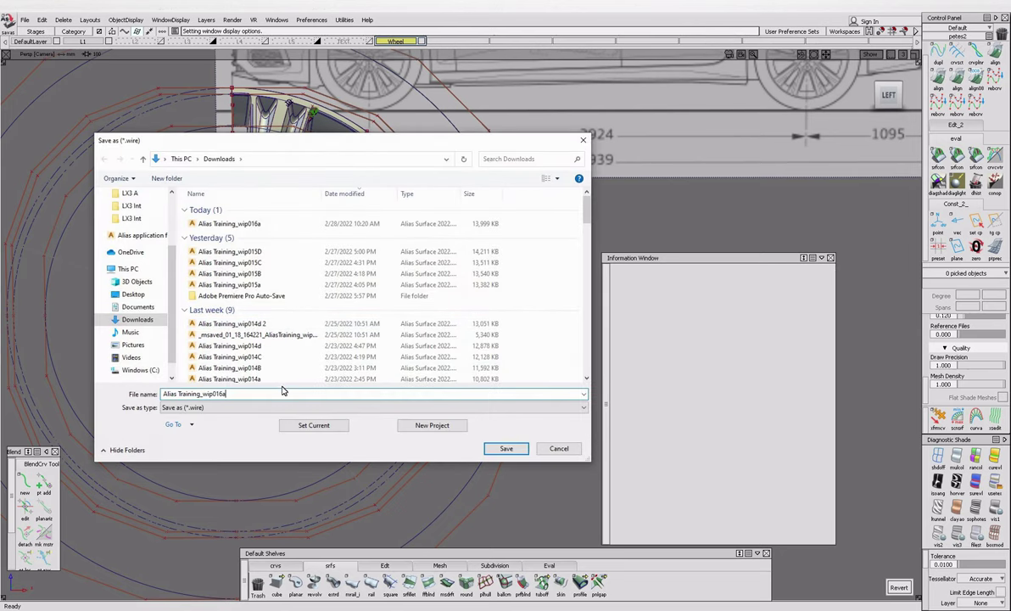
key("BackSpace")
type("B")
left_click(505, 448)
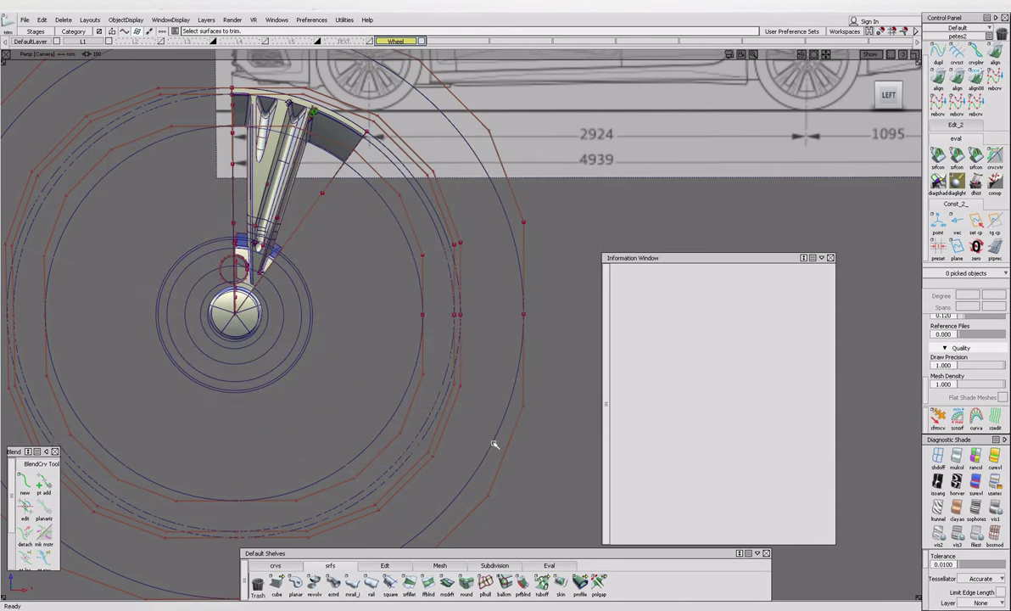
Extend the side fillet and the rim-side fillet of the first spoke opening past each other at their shared corner.
scroll(202, 98, "up", 10)
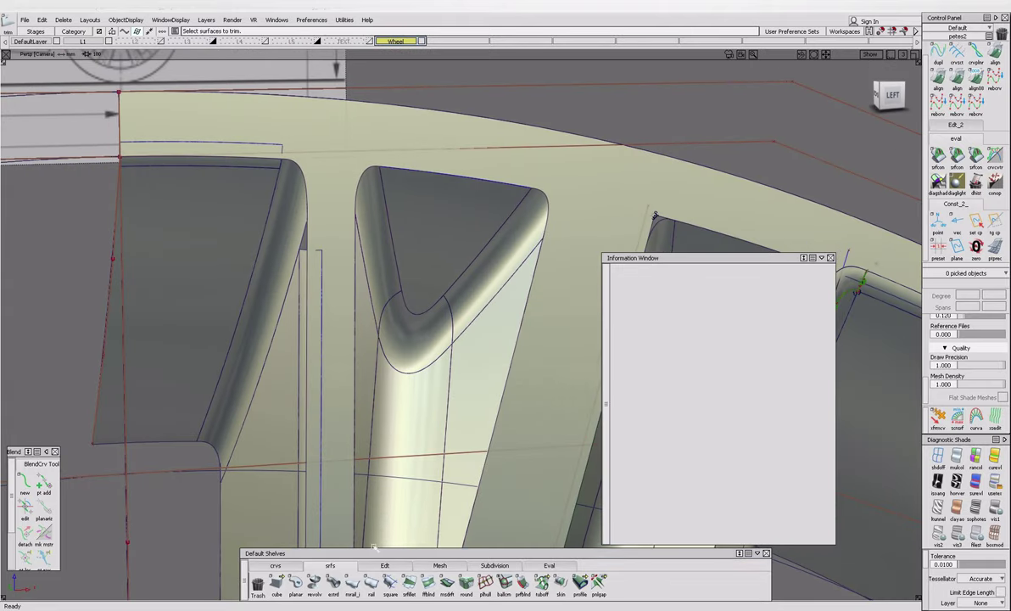
left_click(384, 565)
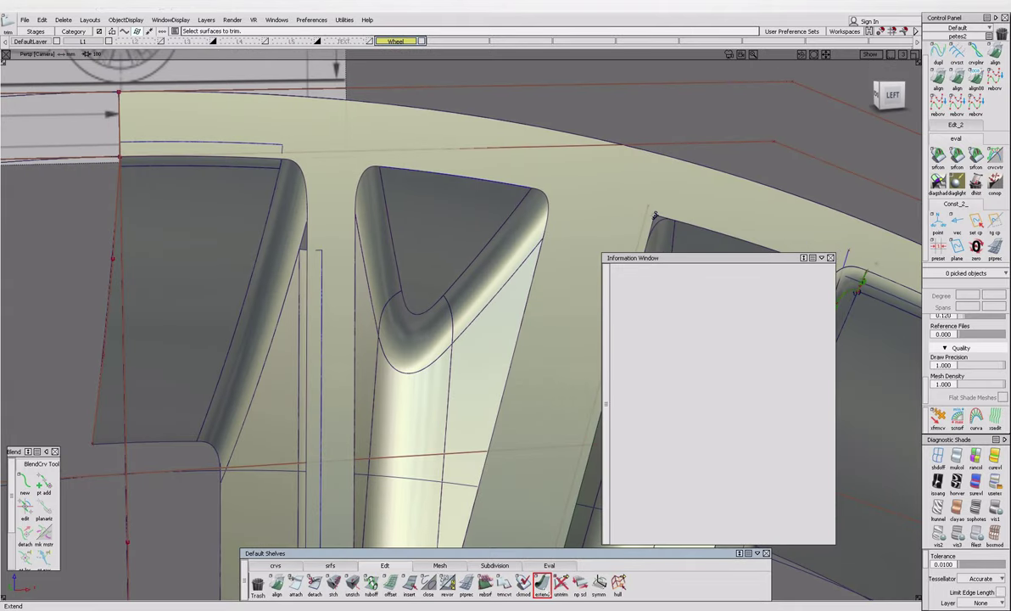
left_click(312, 214)
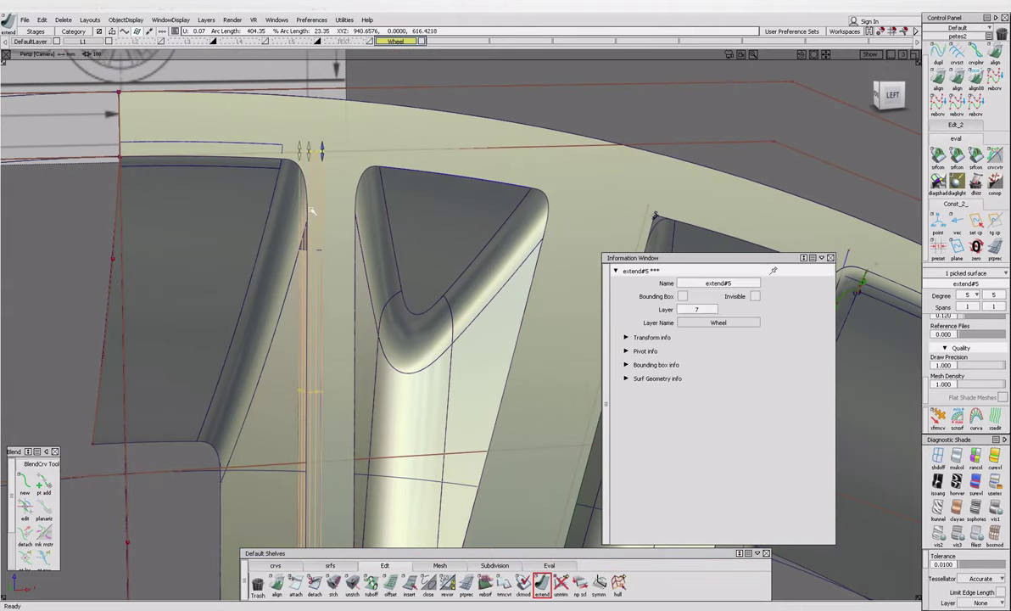
left_click(312, 207)
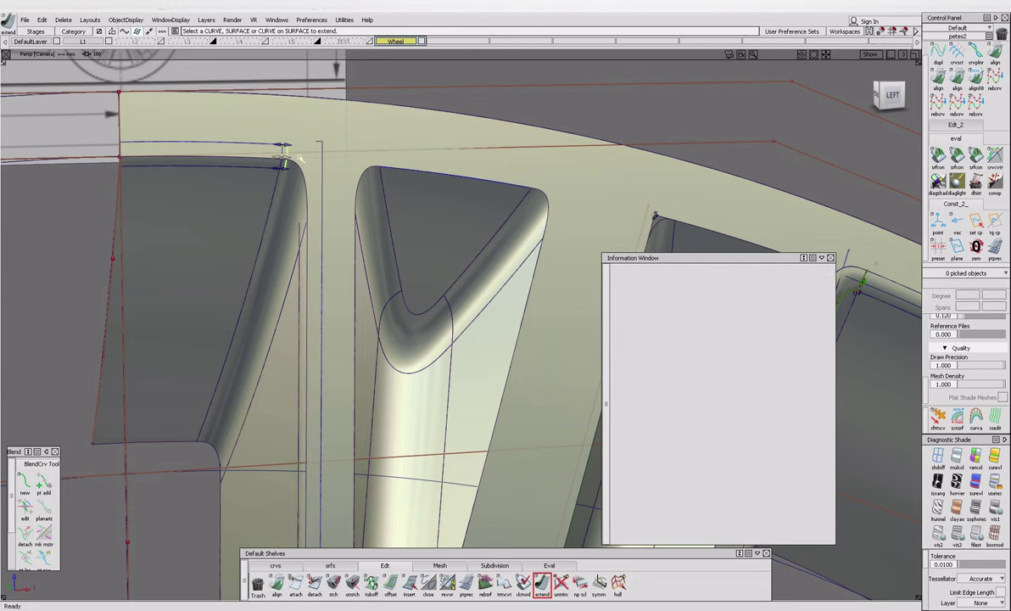
left_click(283, 153)
left_click(289, 151)
Align the two extended fillet surfaces to the revolved outer face with G2 continuity and Project alignment.
left_click(337, 301)
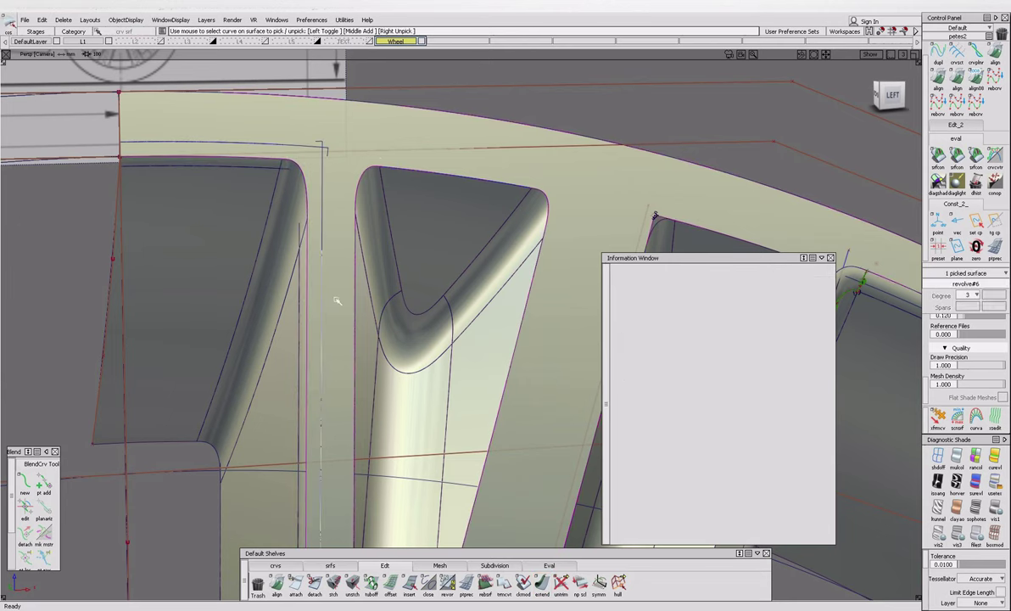
left_click(337, 301)
double_click(938, 76)
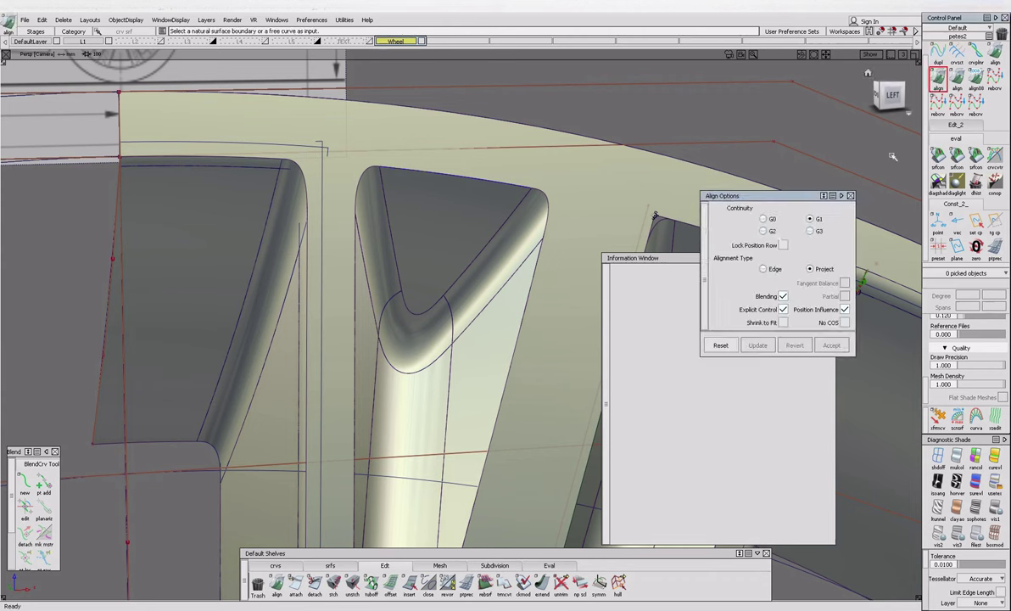
left_click(329, 229)
left_click(323, 146)
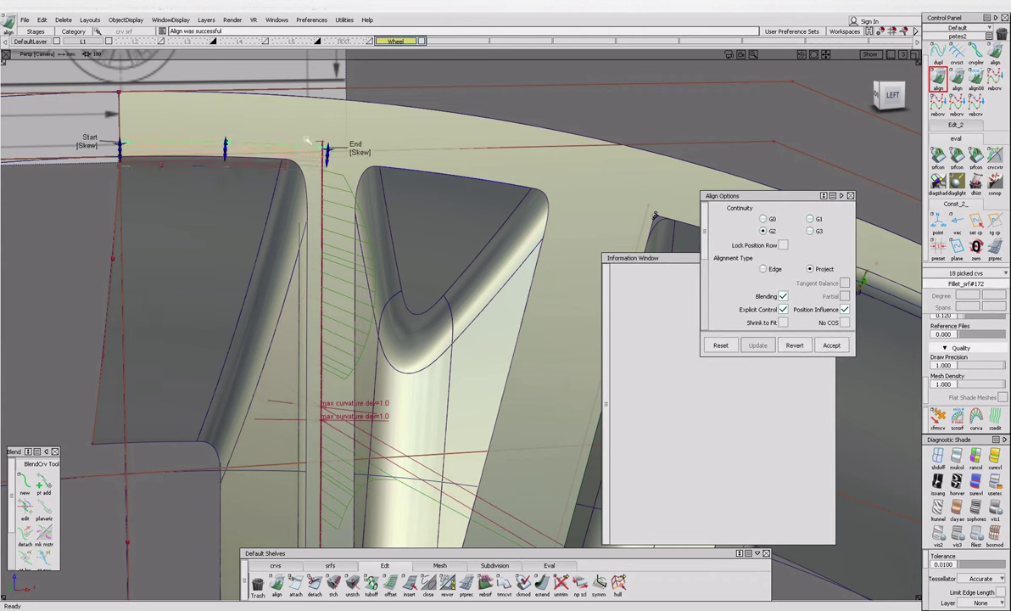
Build a Tangent ball corner of degree 5 between the side fillet, the rim-side fillet and the revolved outer face.
key("Escape")
left_click(403, 315)
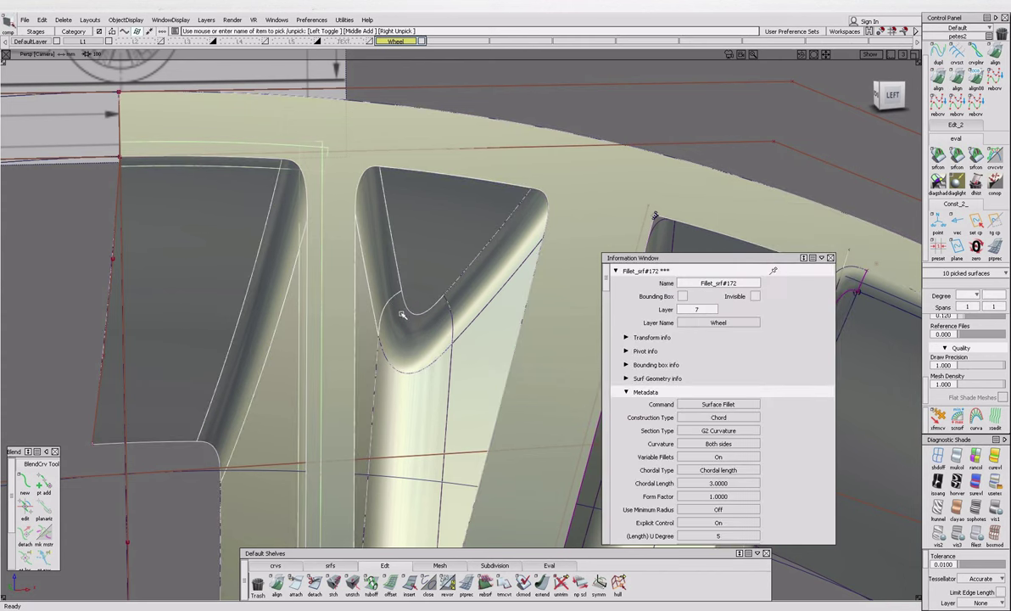
key("Return")
left_click(504, 583)
left_click(252, 171)
left_click(251, 173)
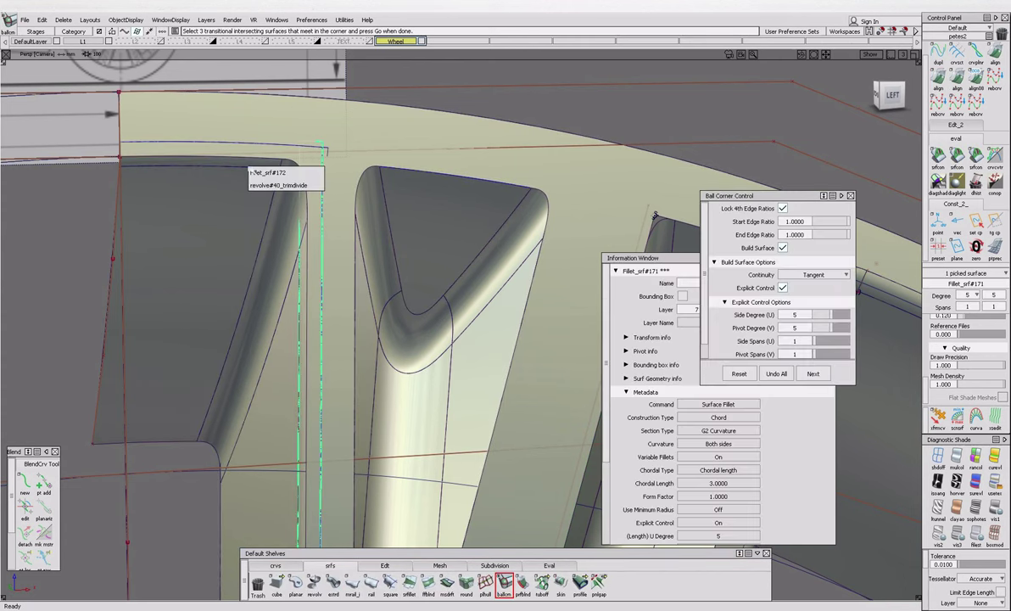
left_click(281, 132)
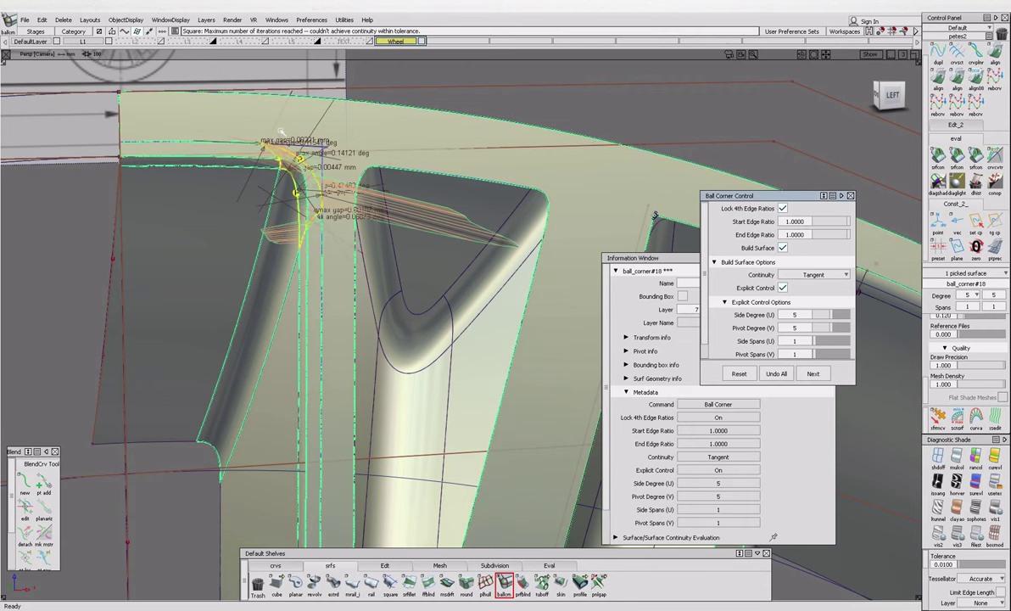
Set the ball corner's start and end edge ratios to 0.55 and finish the corner.
left_click_drag(843, 222, 838, 228)
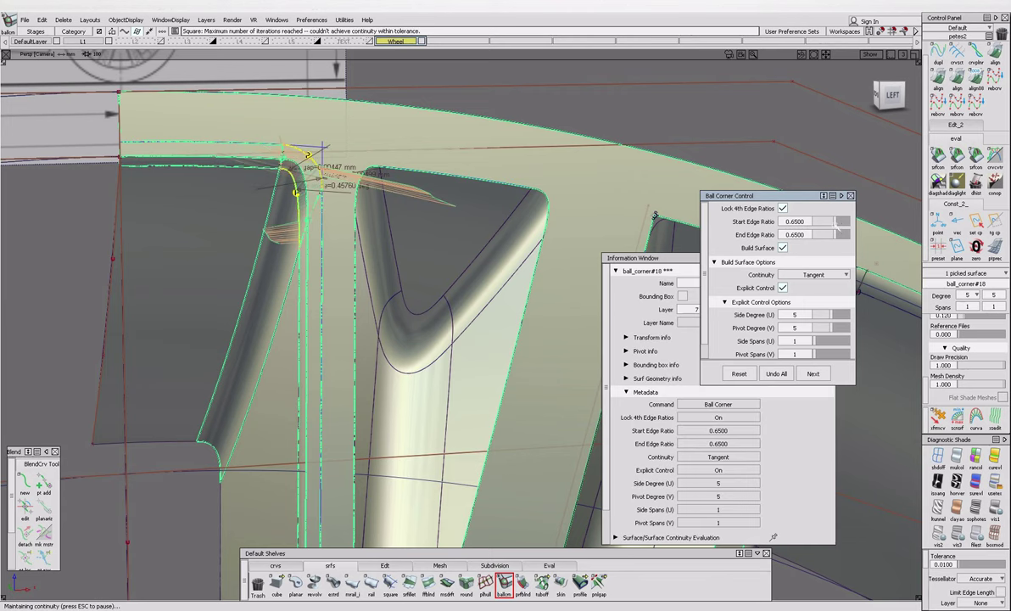
left_click_drag(842, 225, 836, 229)
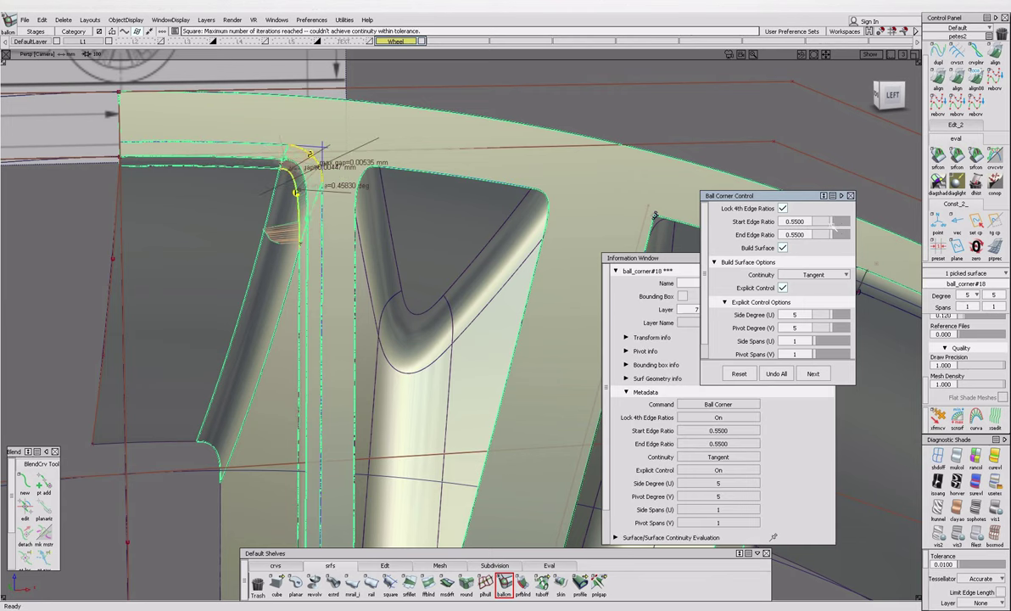
left_click_drag(346, 259, 296, 149, "alt+shift")
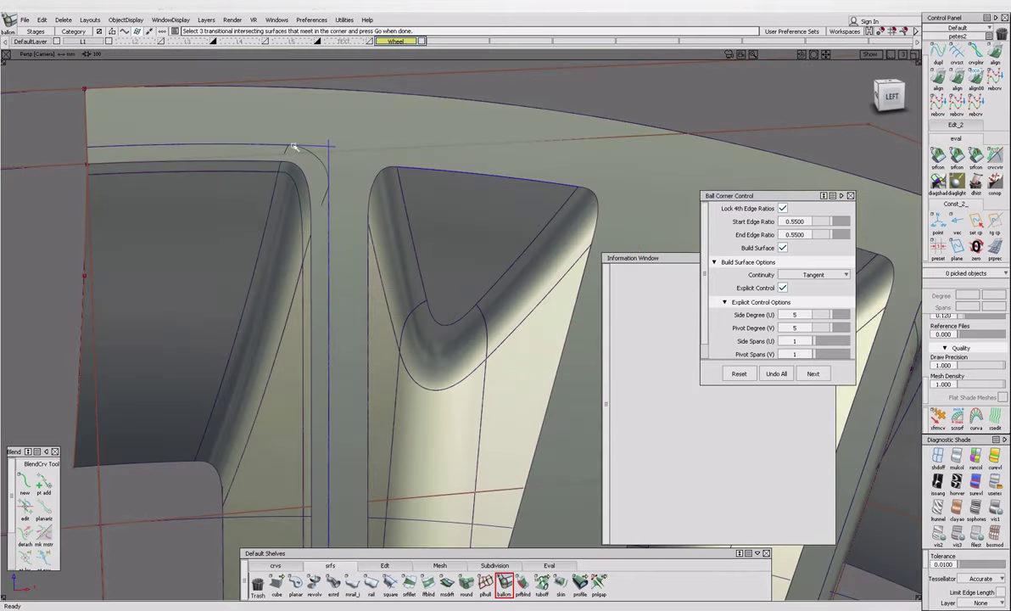
left_click(351, 314)
left_click(453, 341)
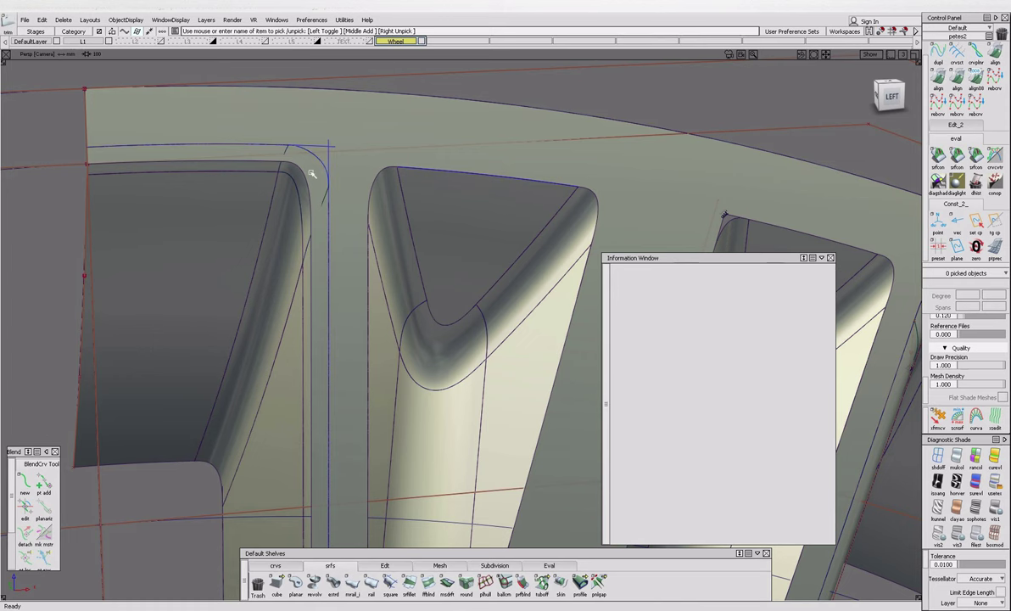
Select all of the wheel geometry and clear its leftover corner markers.
left_click_drag(772, 270, 285, 149, "alt+shift")
scroll(499, 208, "up", 3)
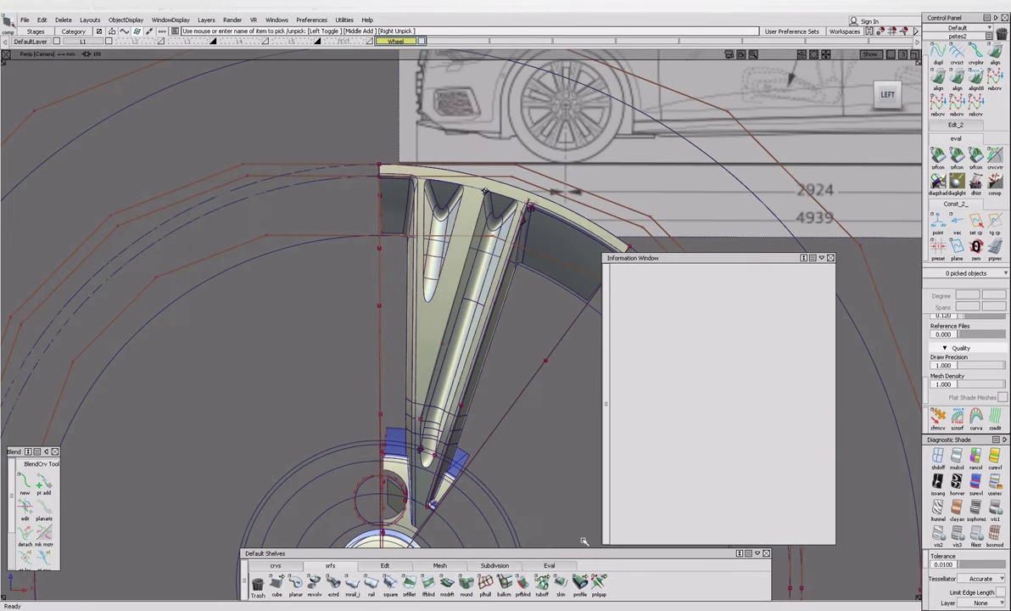
left_click(496, 382)
key("Return")
key("ctrl+shift+n")
left_click_drag(530, 477, 505, 472)
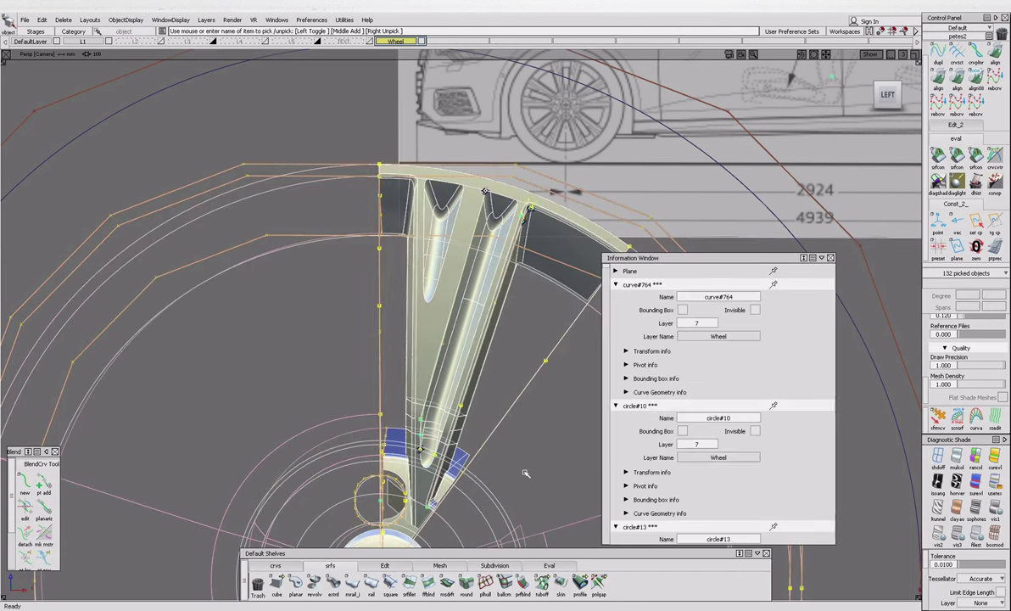
key("Return")
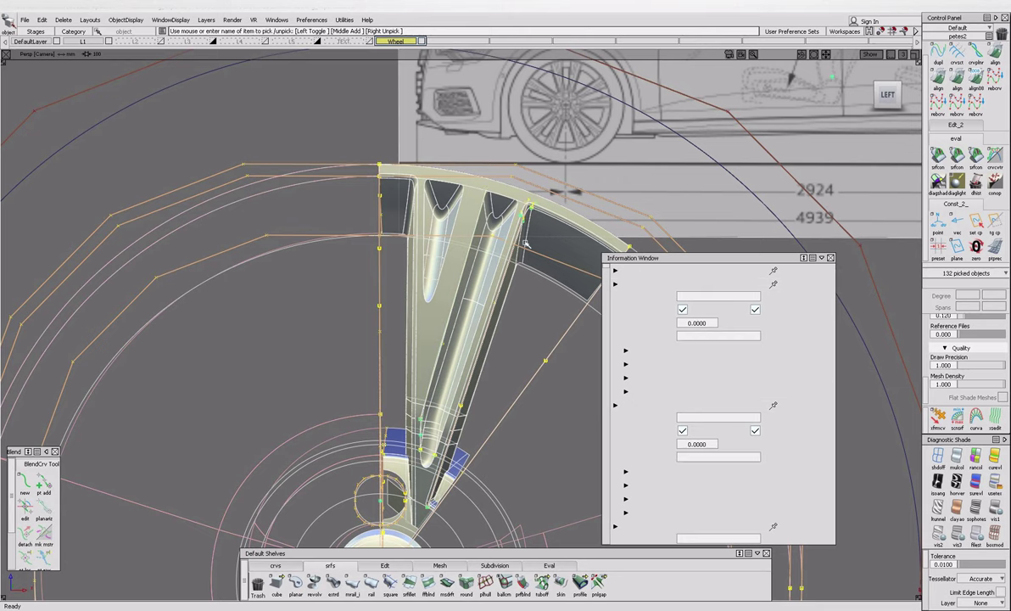
key("ctrl+shift+n")
scroll(501, 203, "up", 5)
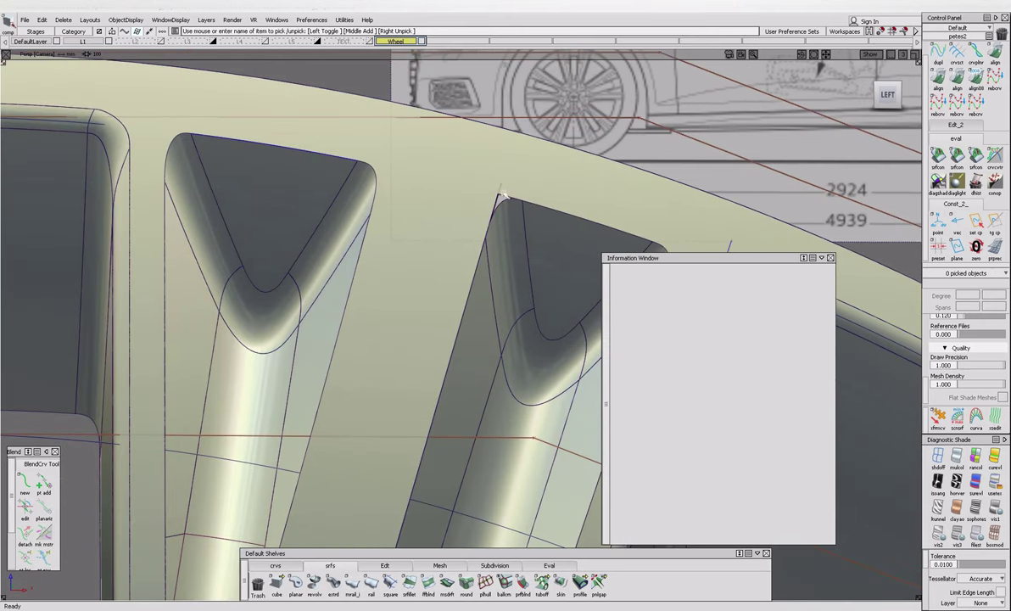
Untrim the revolved outer face and project the rounded corner curve of the second V-shaped opening onto it in the left view.
left_click(489, 212)
key("Delete")
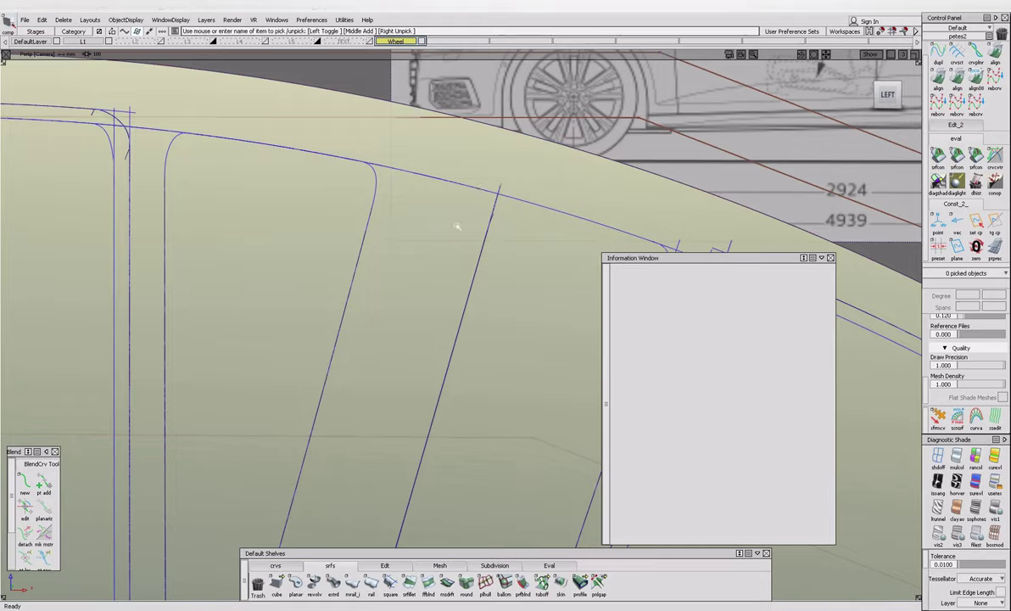
left_click(456, 226)
left_click_drag(436, 208, 528, 214, "ctrl+shift")
left_click(494, 203)
Trim the revolved outer face, discarding the regions inside the V-shaped spoke openings and side openings, including the small slivers at their rounded corners.
left_click_drag(383, 310, 384, 311, "ctrl+shift")
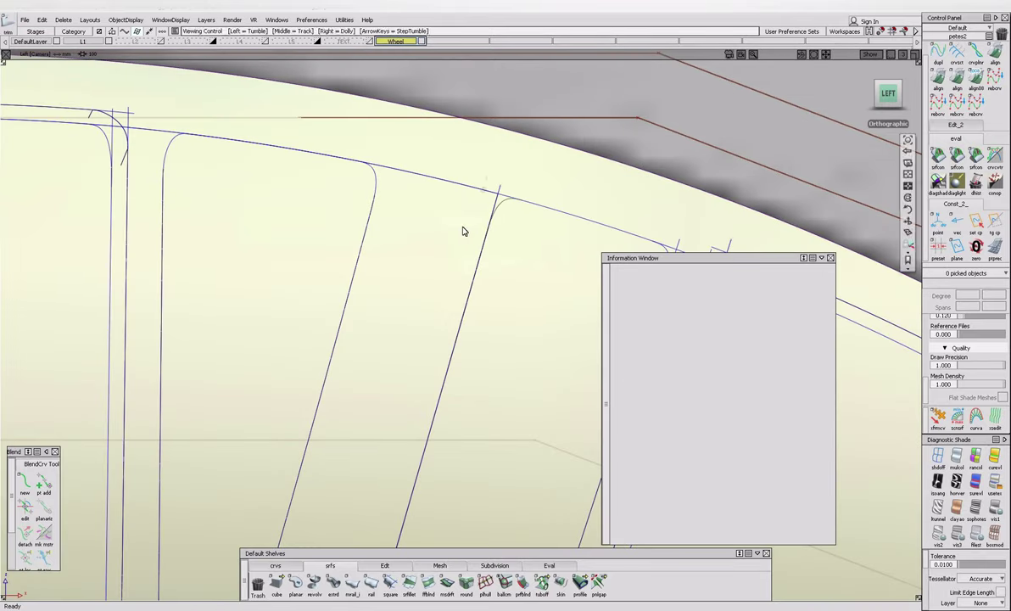
left_click(383, 293)
scroll(509, 195, "up", 2)
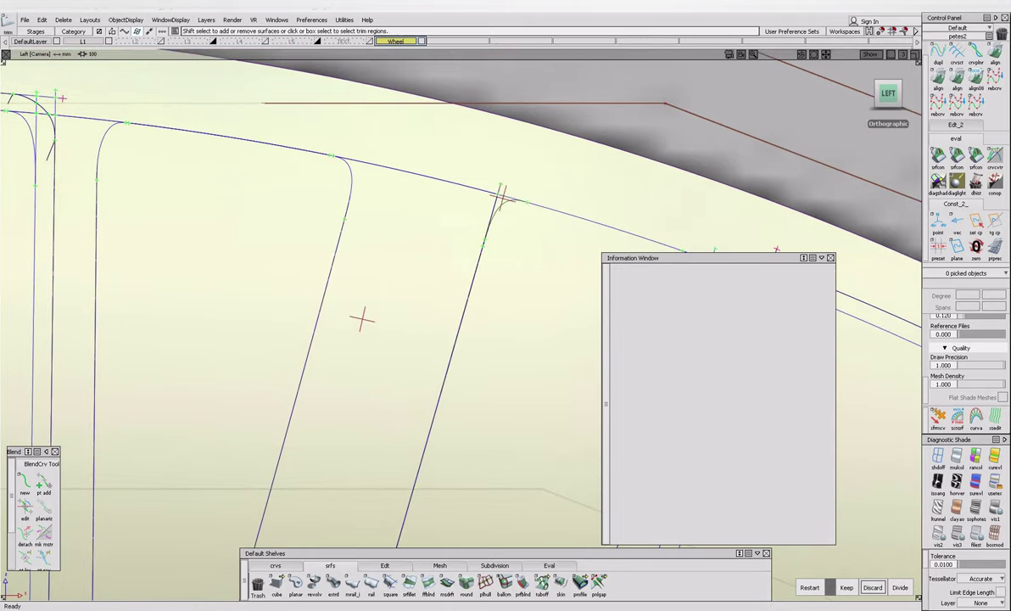
scroll(750, 223, "down", 3)
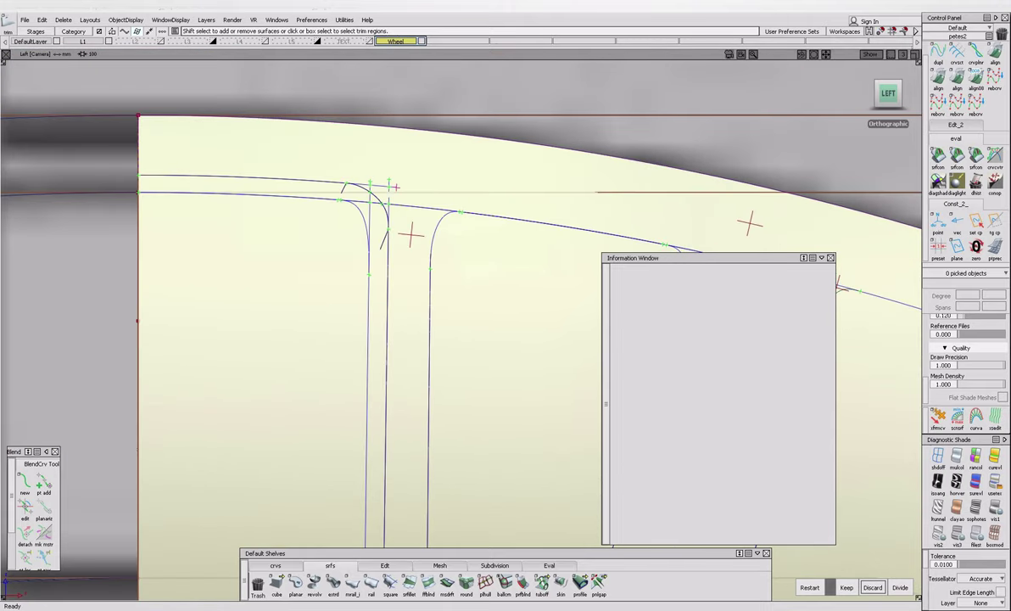
key("F8")
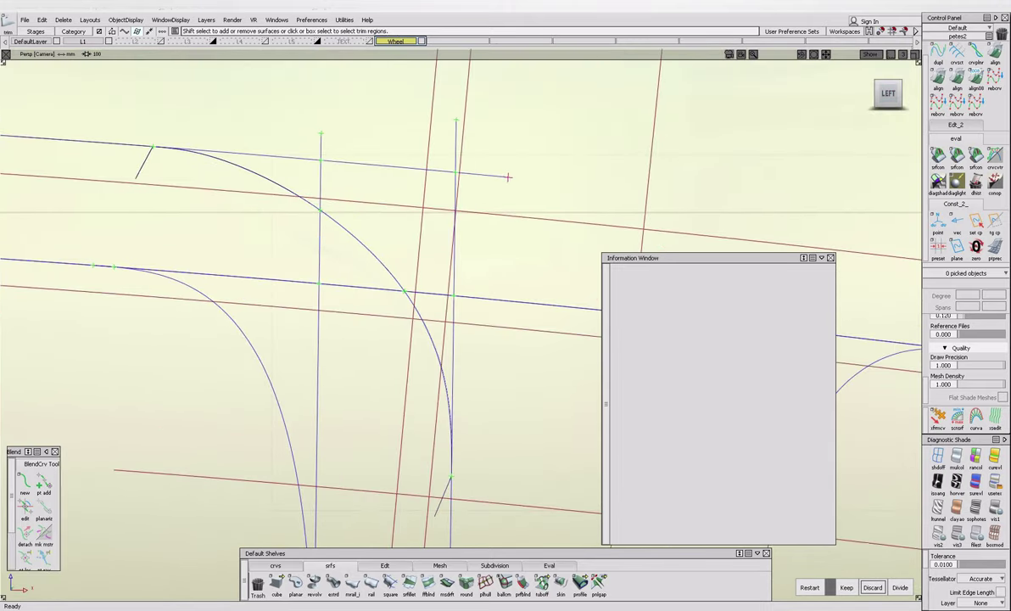
left_click_drag(475, 280, 373, 407, "alt+shift")
scroll(356, 229, "up", 5)
left_click(280, 217)
left_click(370, 226)
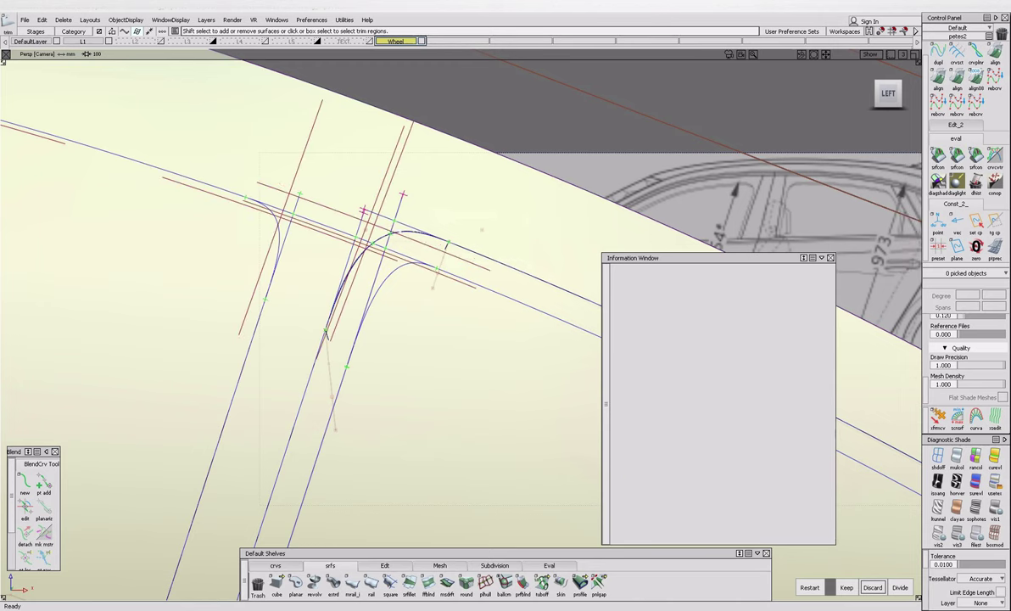
scroll(797, 551, "down", 10)
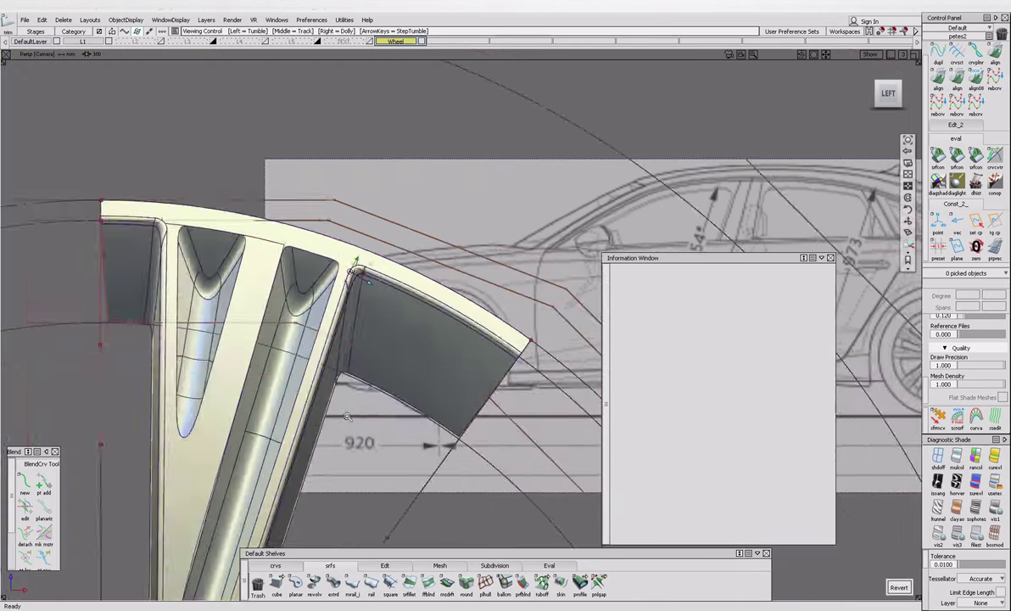
Examine the hub and bolt hole design in the Audi wheel reference photo and compare it with the model in the left view.
scroll(388, 443, "up", 5)
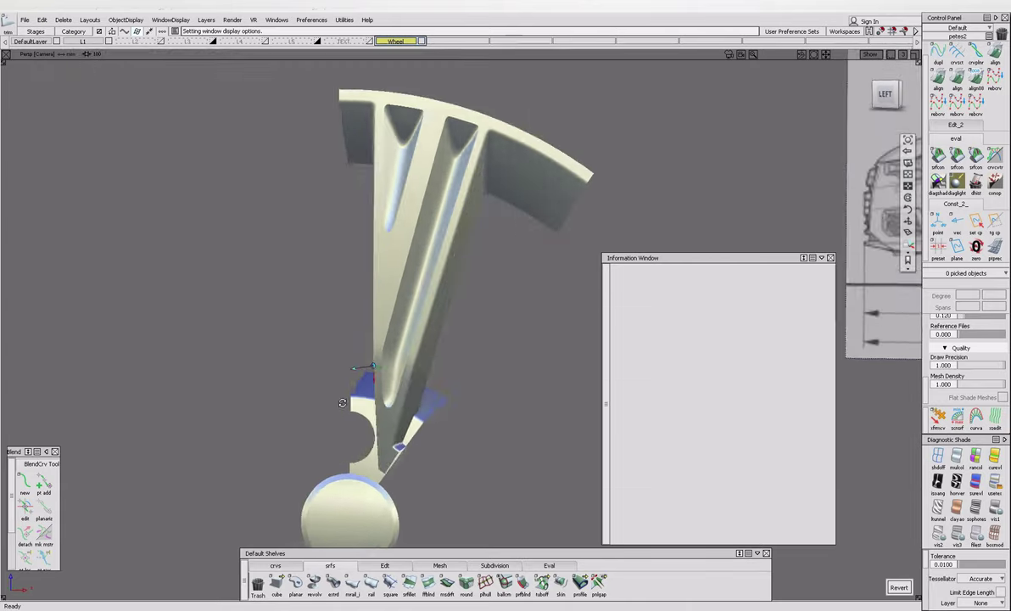
scroll(387, 439, "up", 2)
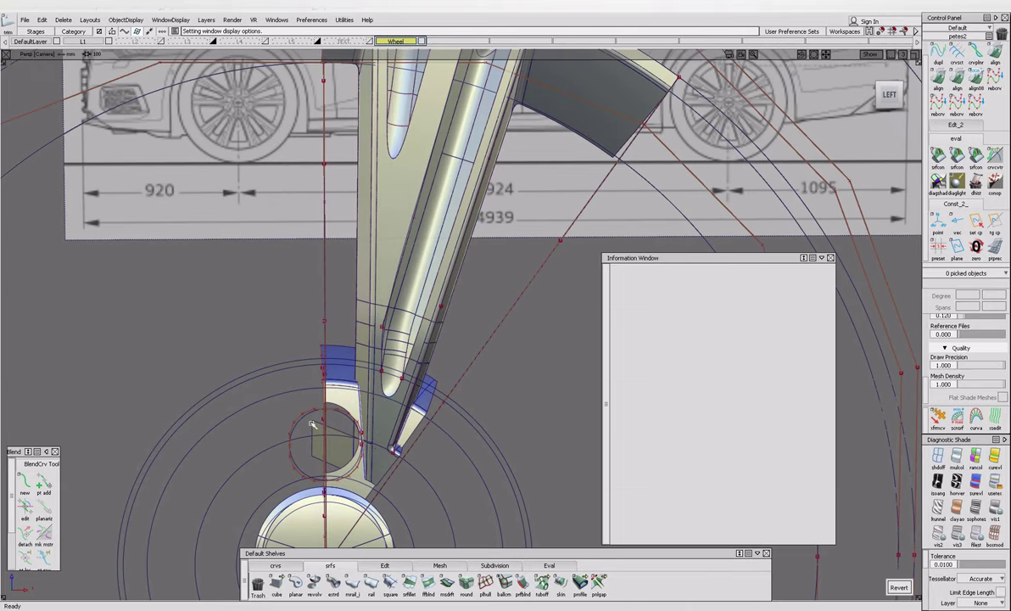
left_click(399, 539)
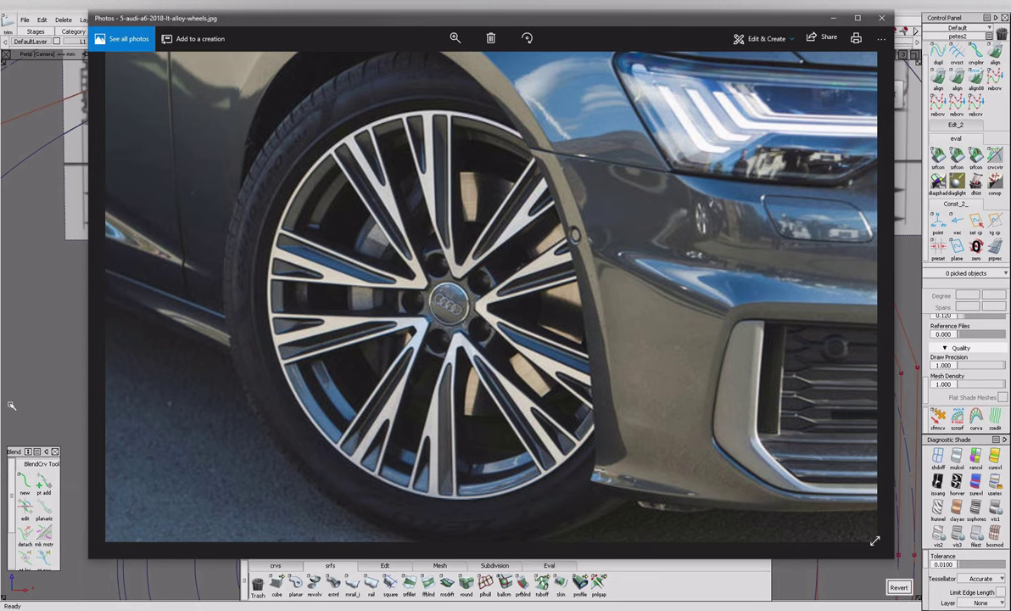
key("alt+Tab")
left_click(889, 93)
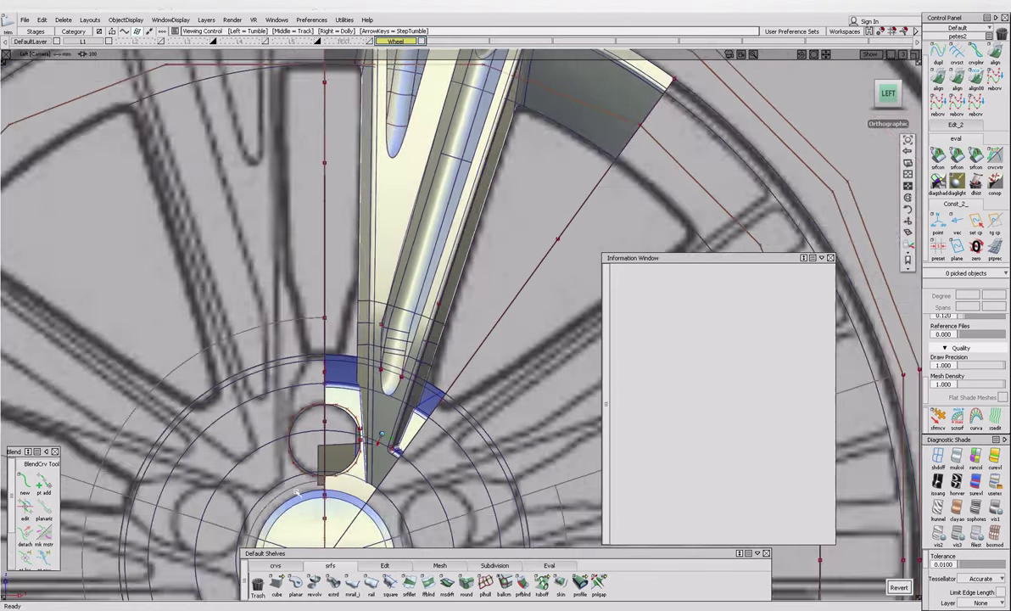
Draw a degree 3 edit point curve downward from the upper edge of the bolt hole in the hub.
left_click(275, 565)
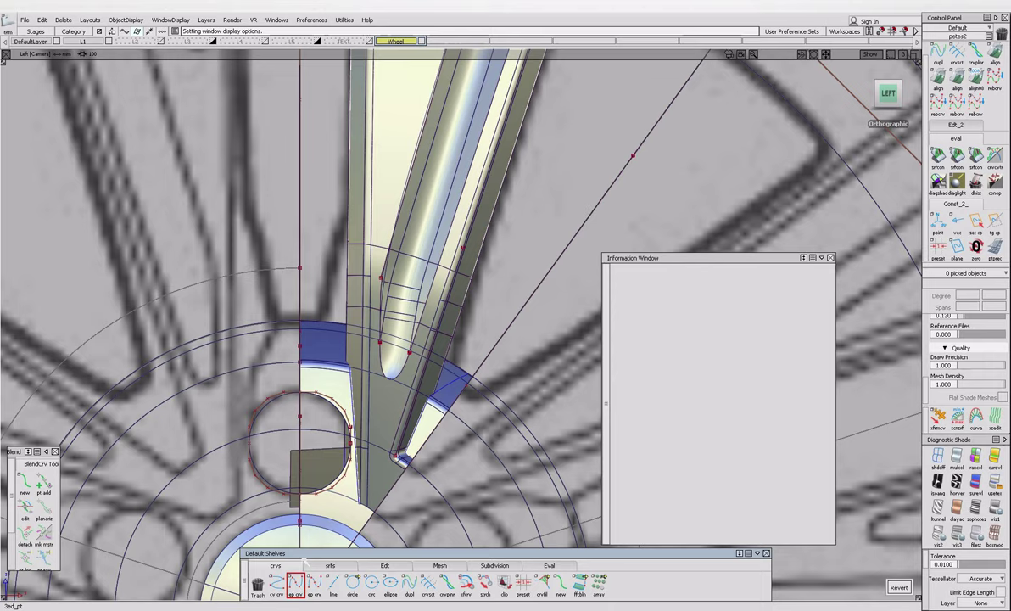
left_click(303, 410)
left_click_drag(303, 410, 300, 497, "alt+shift")
left_click(294, 582)
left_click_drag(297, 396, 265, 417, "alt+shift")
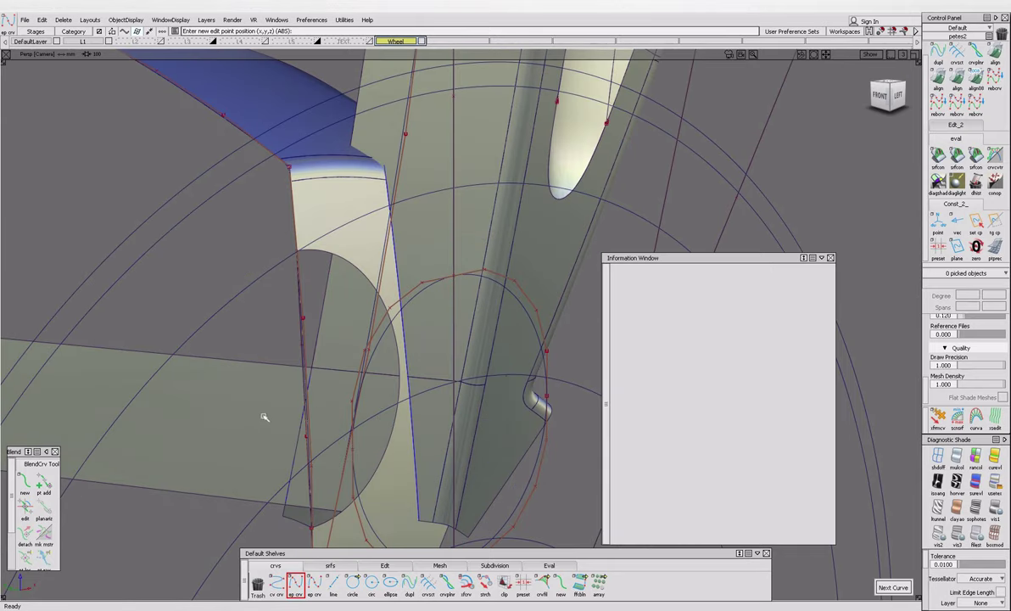
left_click(288, 376)
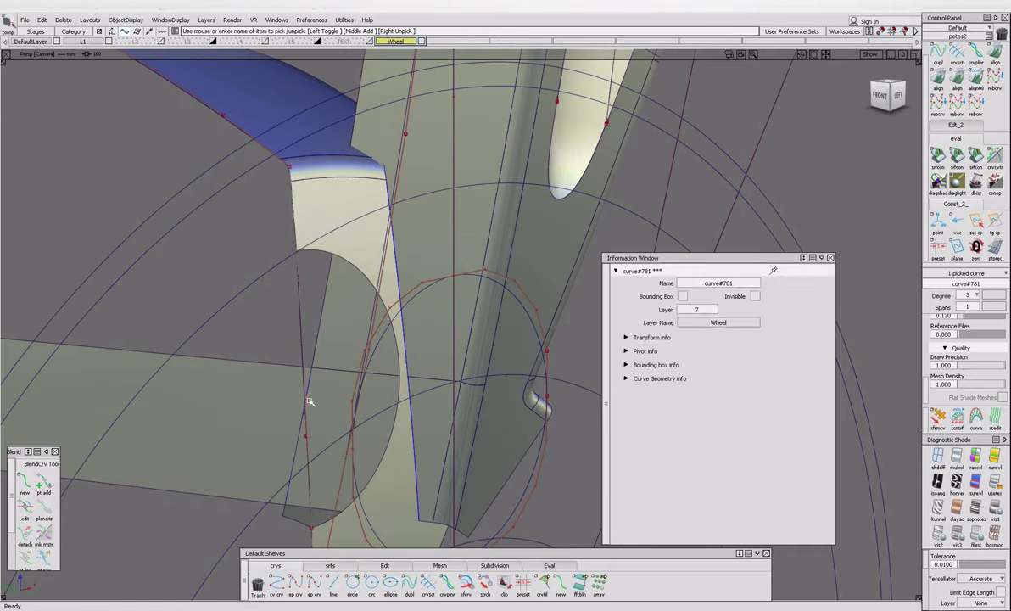
left_click(295, 252)
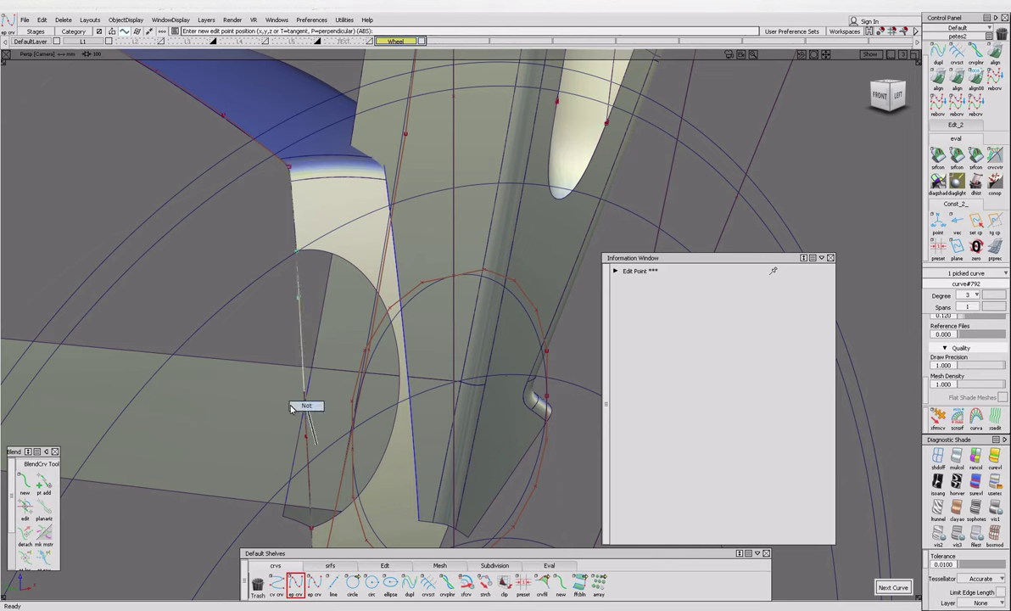
Move the bolt hole curve's two end control vertices slightly along X to set its slant, undoing one adjustment.
left_click_drag(328, 413, 334, 361)
middle_click_drag(334, 362, 338, 363)
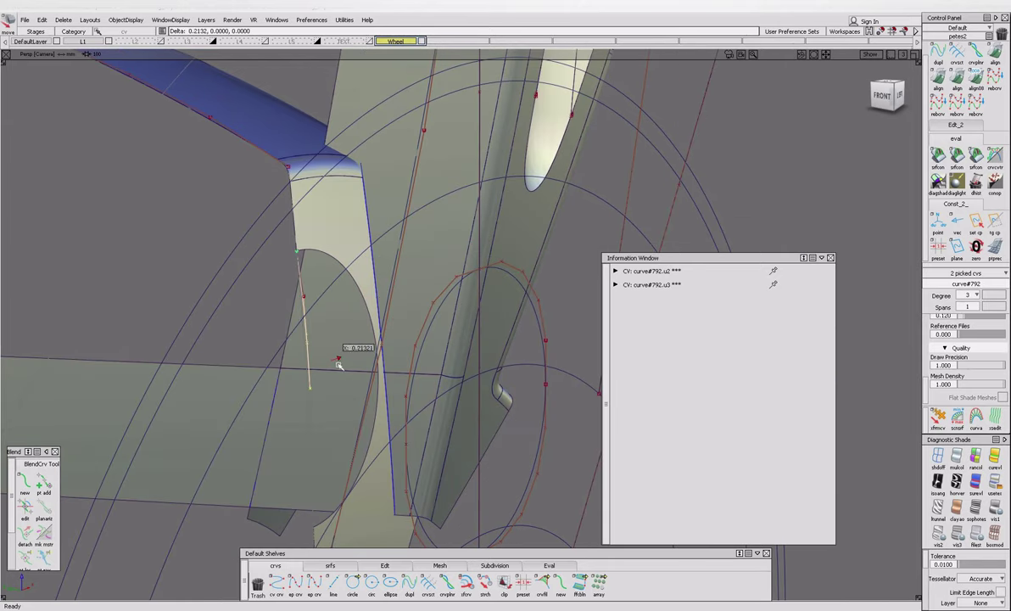
left_click_drag(336, 371, 532, 335, "alt+shift")
key("ctrl+z")
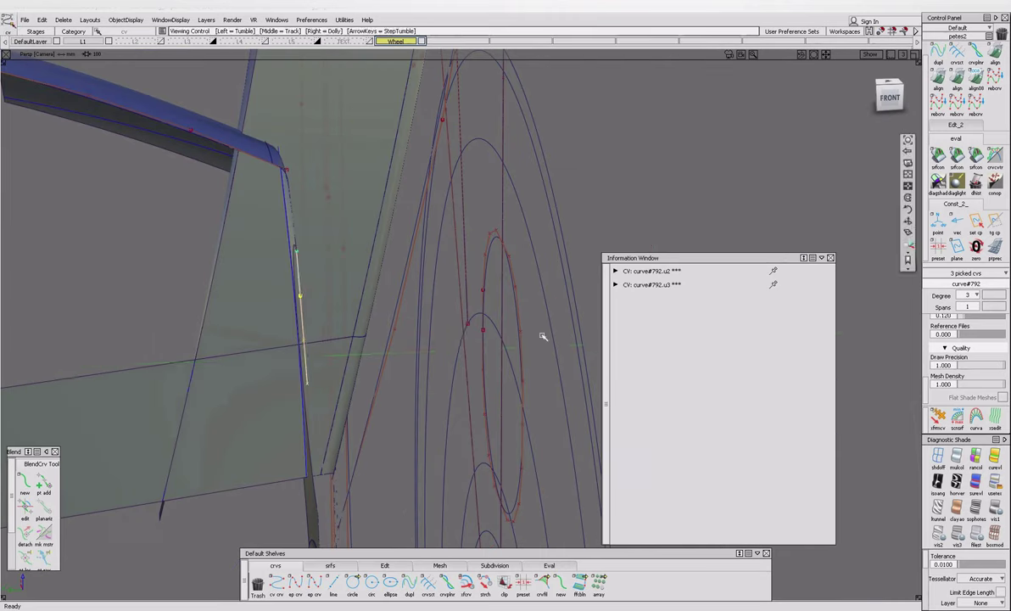
middle_click_drag(435, 356, 442, 357)
left_click_drag(283, 327, 278, 368, "ctrl")
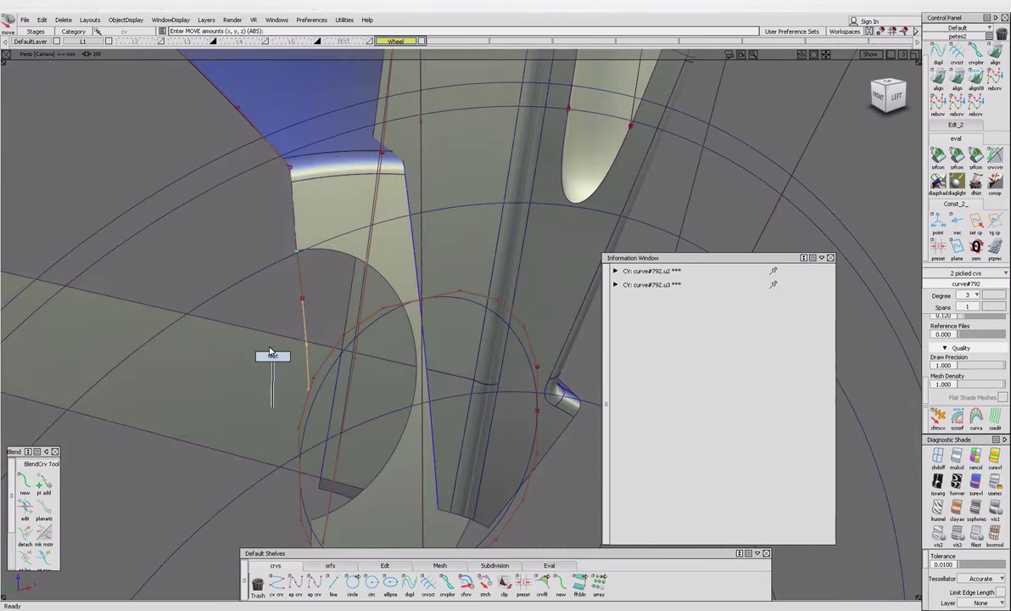
Set the curve's pivot and revolve it 360 degrees about its local Y axis as a Freeform surface with 5 segments and degree 5.
left_click(303, 306)
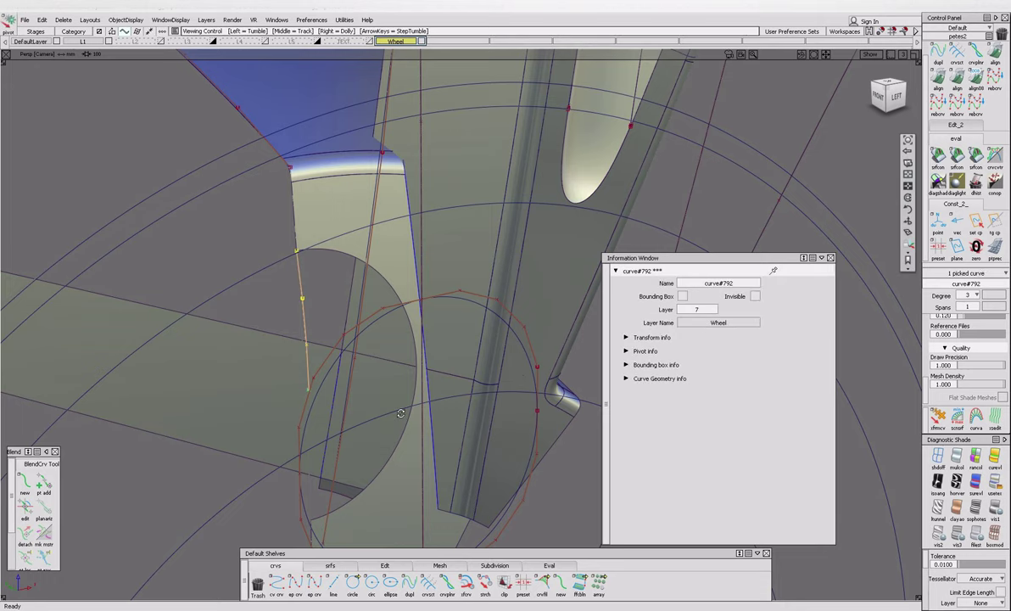
left_click_drag(402, 411, 250, 415, "alt+shift")
left_click(330, 565)
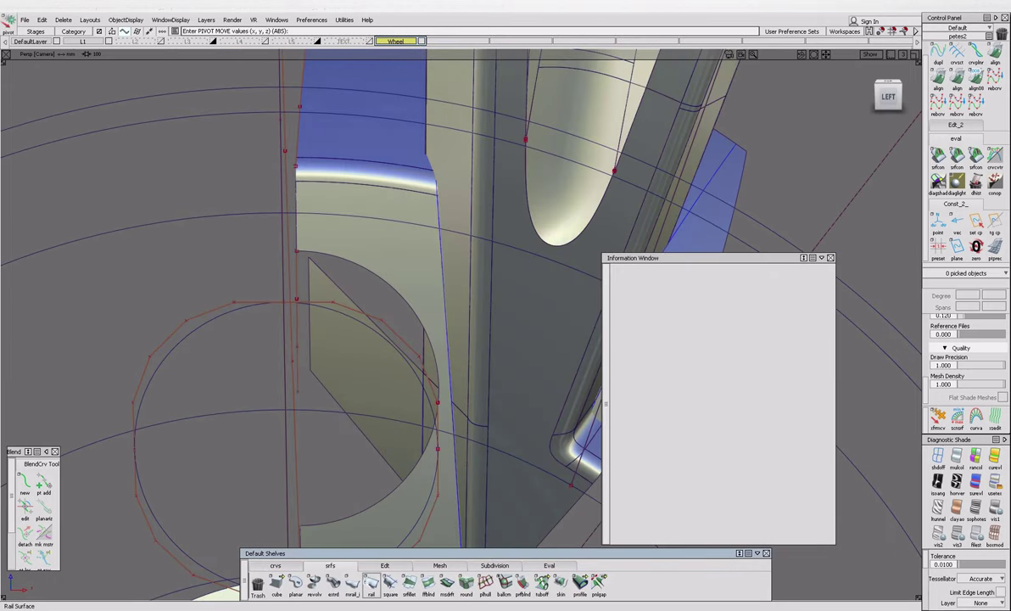
left_click(313, 582)
left_click(356, 363)
scroll(365, 361, "down", 3)
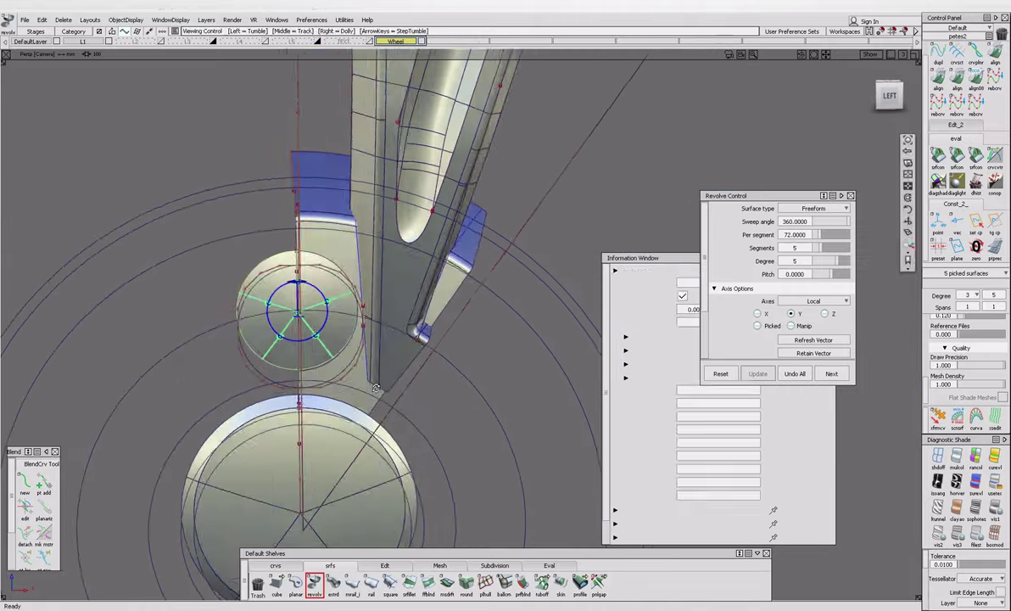
Delete the revolved bolt hole surface and the profile curve it was built from.
left_click_drag(381, 355, 343, 355, "alt+shift")
scroll(542, 381, "up", 5)
key("Escape")
left_click(283, 363)
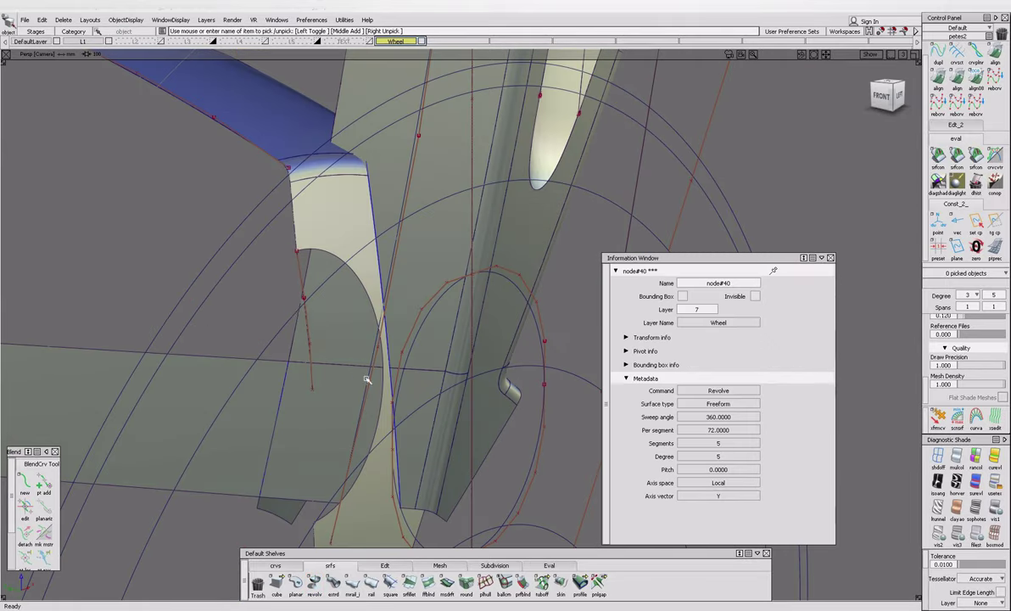
left_click(310, 354)
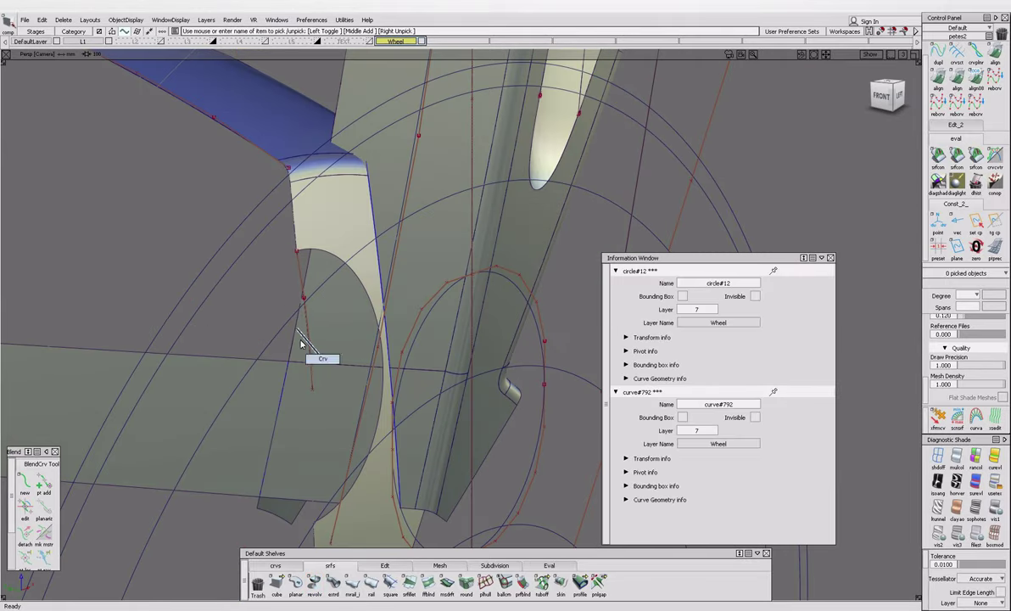
left_click(325, 368)
left_click(314, 458)
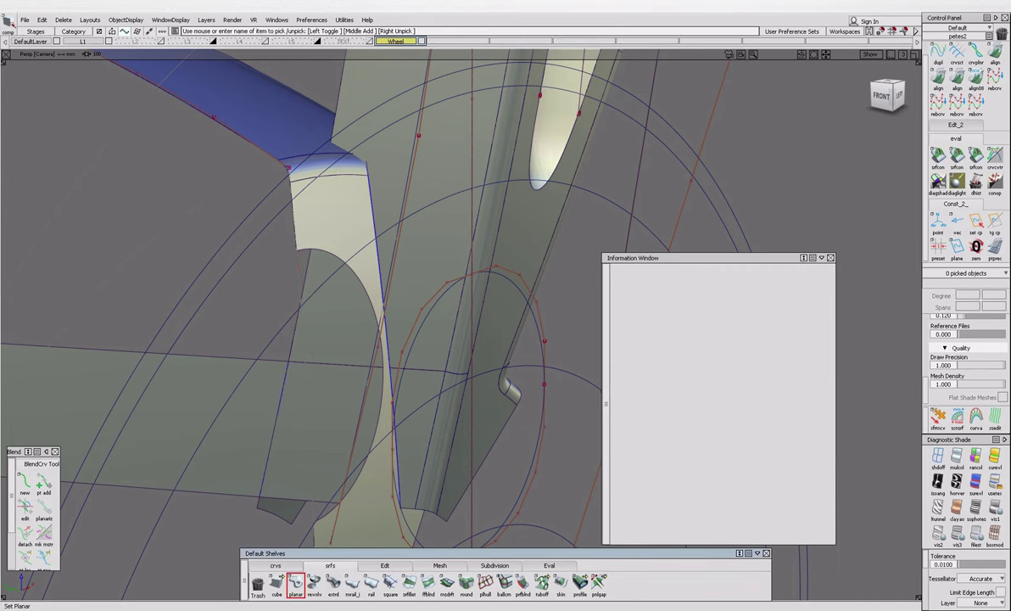
Make the hidden straight curve spanning the bolt hole from its upper to its lower edge visible again.
left_click(276, 565)
left_click(291, 418)
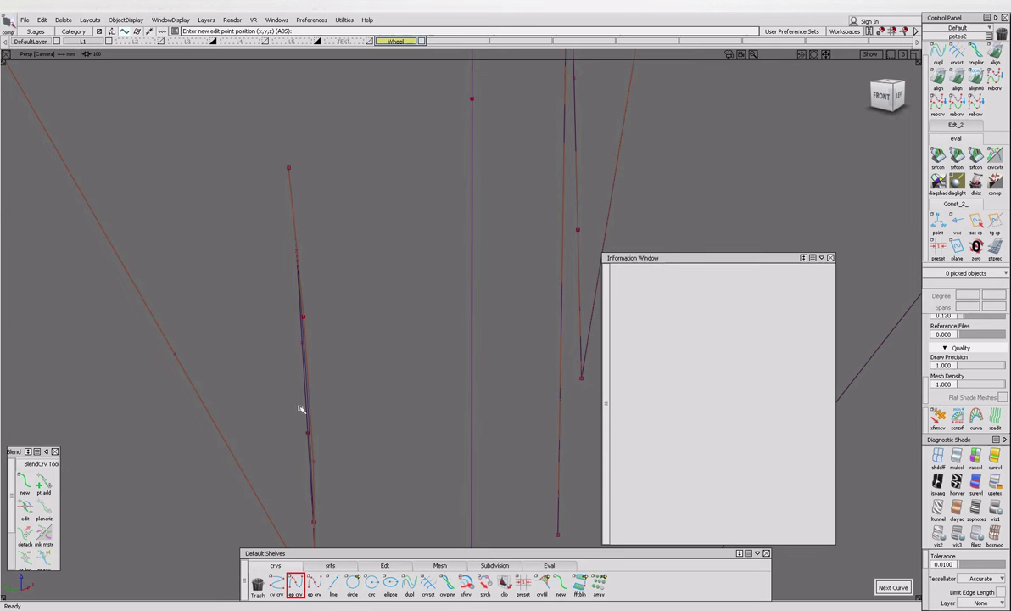
left_click(306, 413)
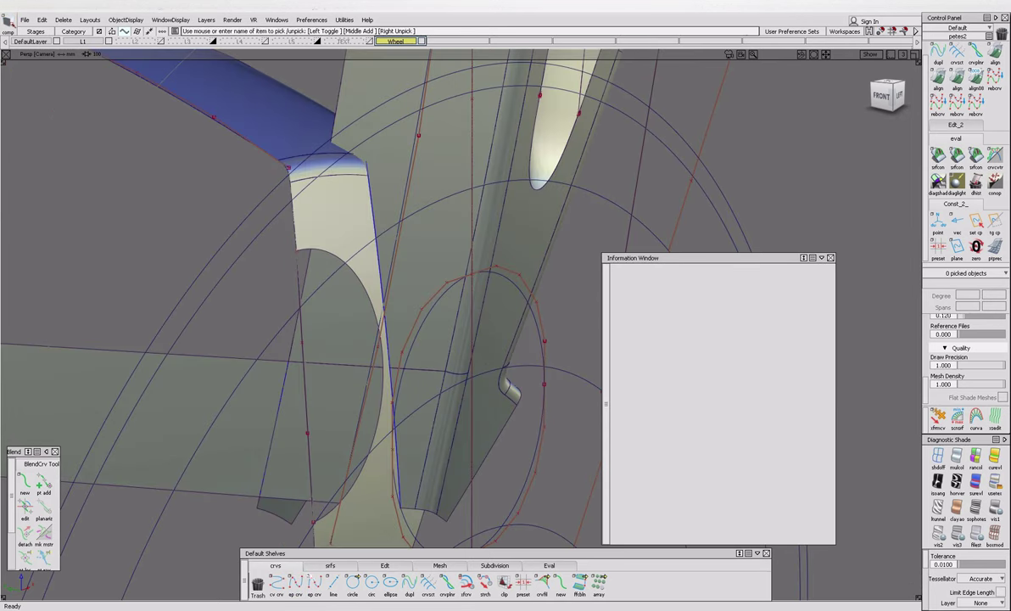
left_click(294, 584)
left_click(296, 251)
left_click(882, 95)
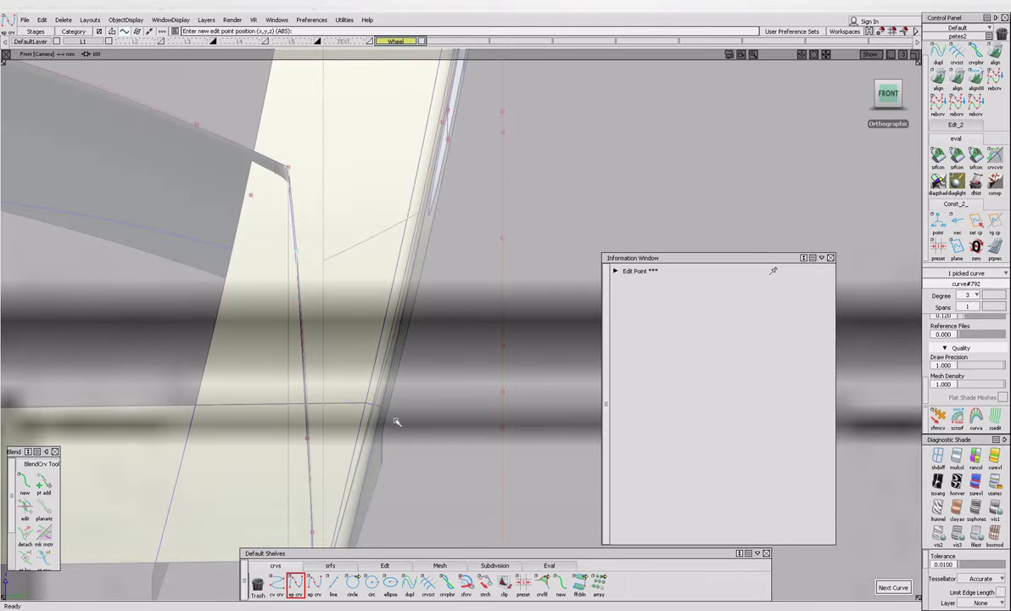
key("ctrl+z")
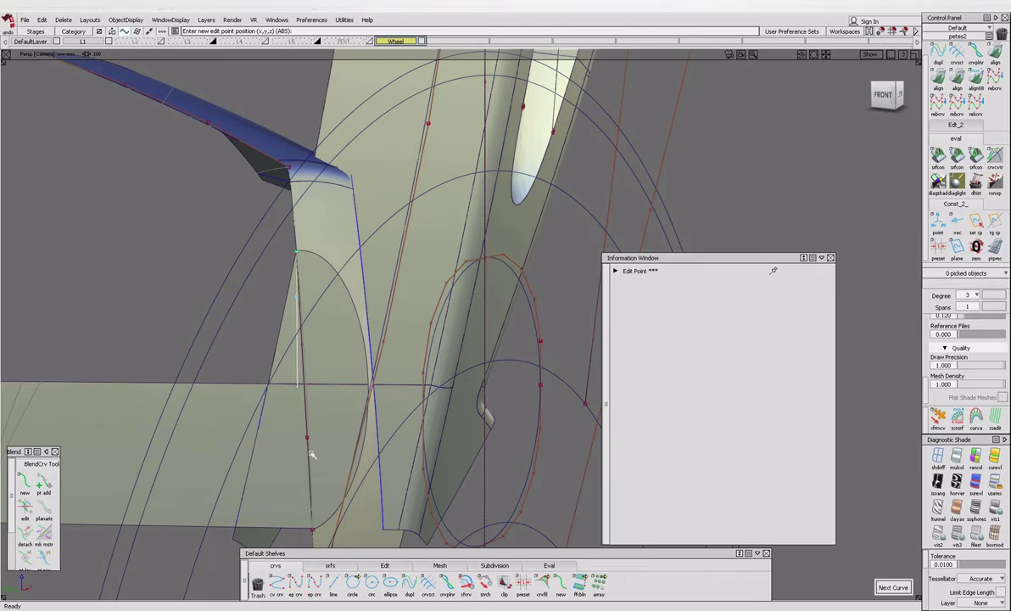
key("ctrl+z")
left_click(303, 390)
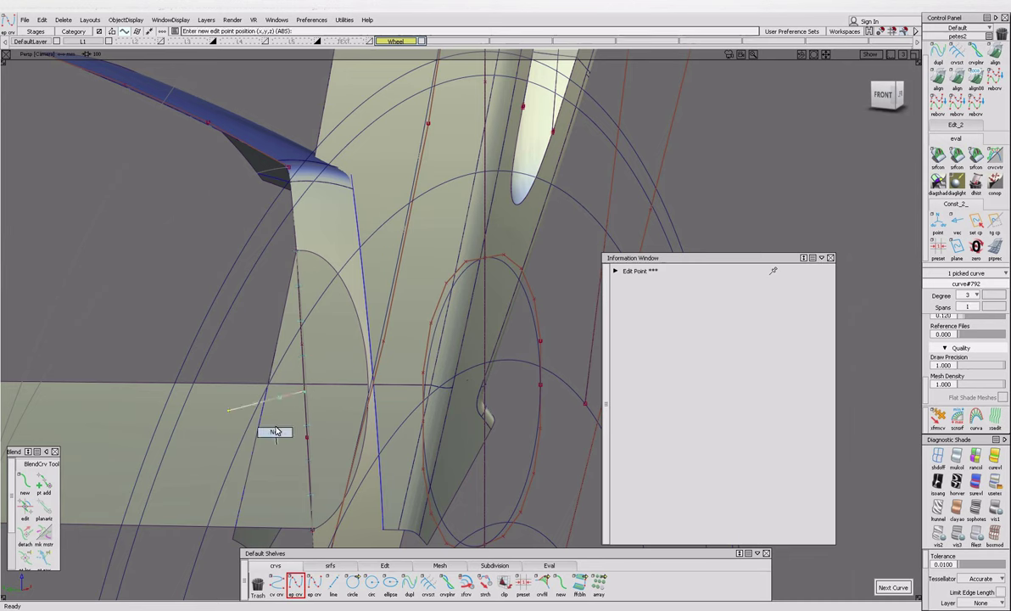
key("Escape")
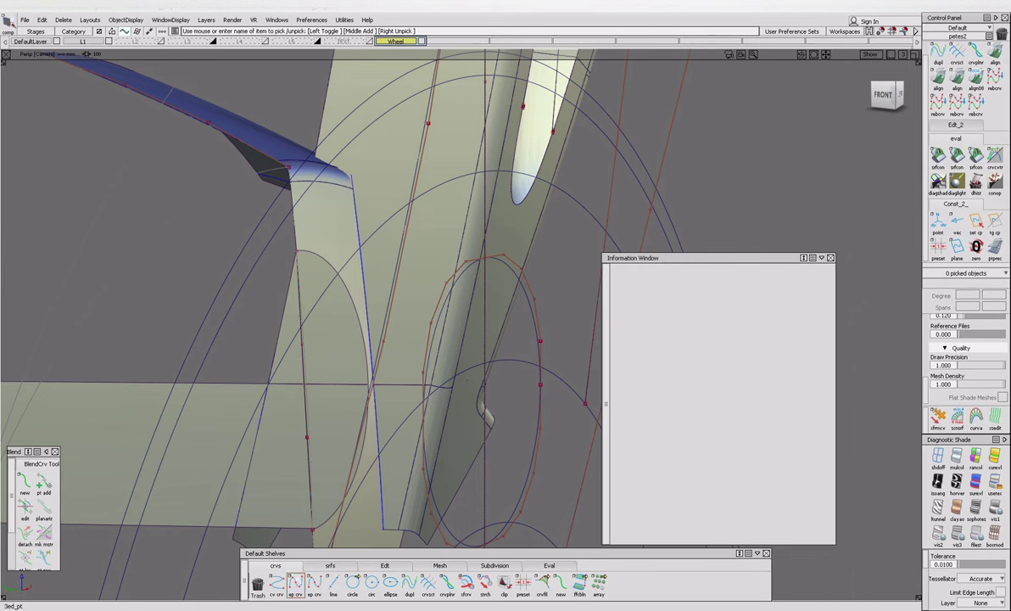
Draw a horizontal edit point curve inward from the midpoint of the straight curve spanning the bolt hole as its axis.
left_click(295, 583)
left_click(305, 387)
left_click_drag(276, 348, 310, 351, "alt+shift")
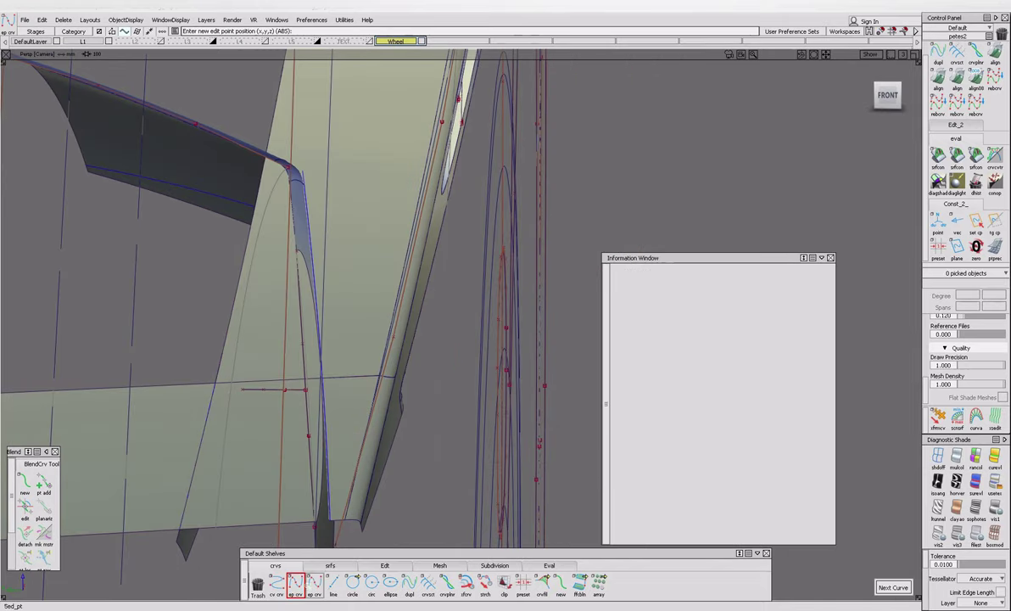
Draw a degree 3 edit point curve straight down from the bolt hole's upper edge to the axis curve's level in the front view.
left_click(299, 255)
left_click_drag(365, 356, 338, 379, "alt+shift")
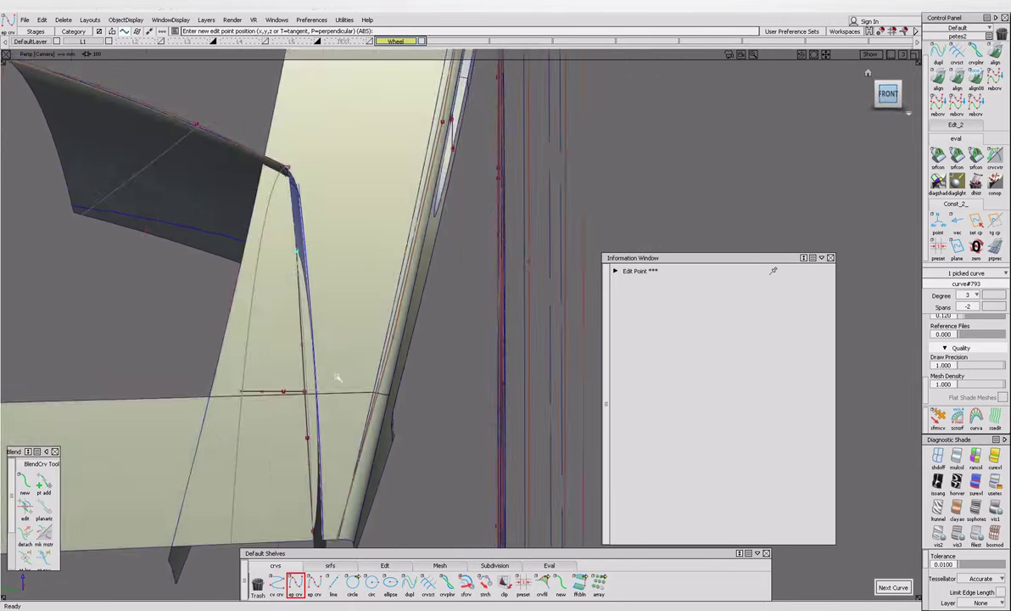
key("alt+f")
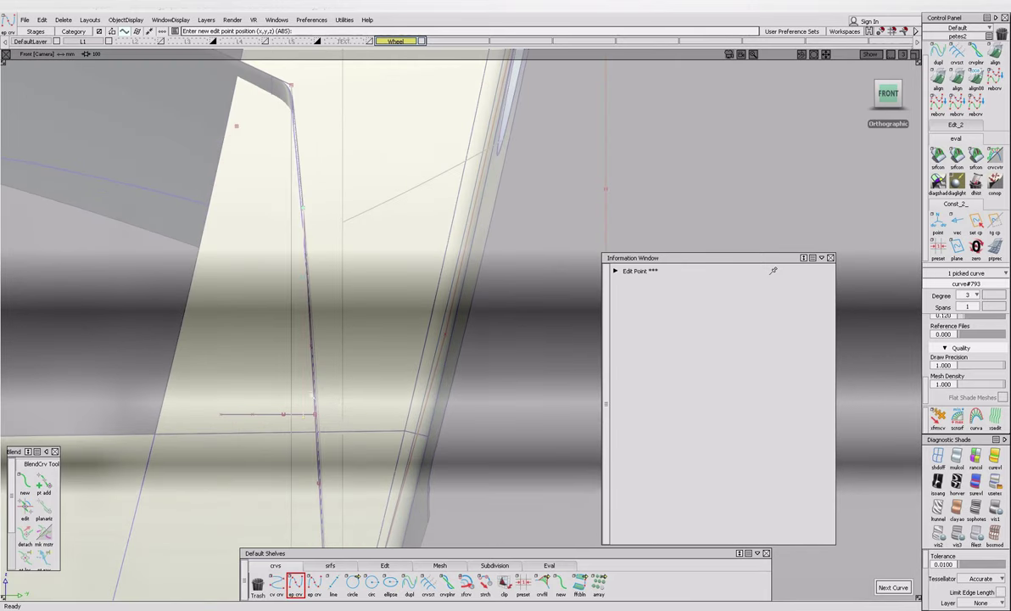
left_click(385, 565)
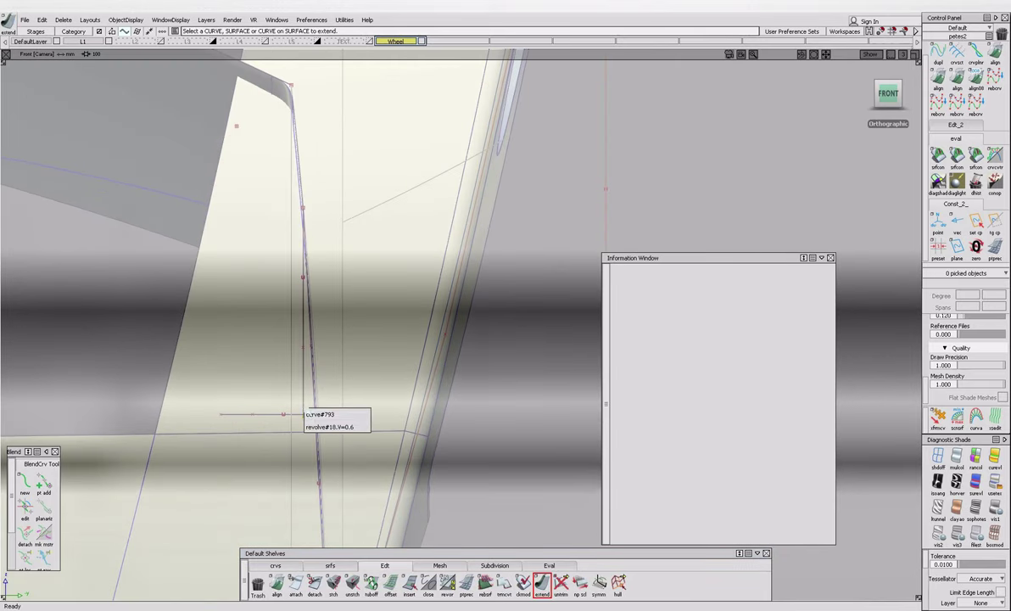
left_click(303, 413)
Move the lower three control points of the profile curve so it leaves the bolt hole's upper edge along the hub face's slope.
left_click_drag(304, 413, 310, 413)
key("Escape")
left_click(295, 330)
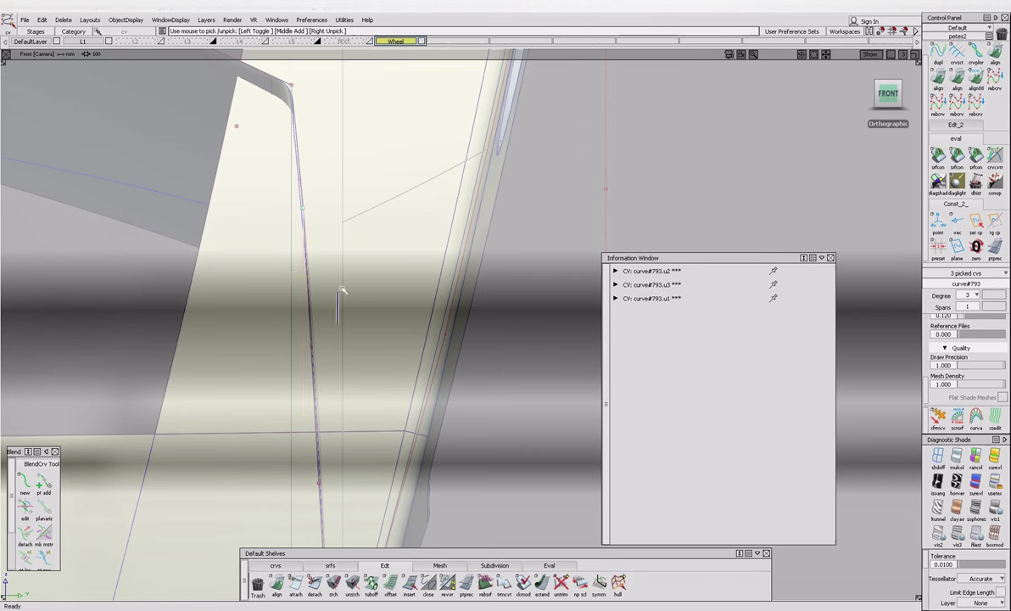
left_click(312, 355)
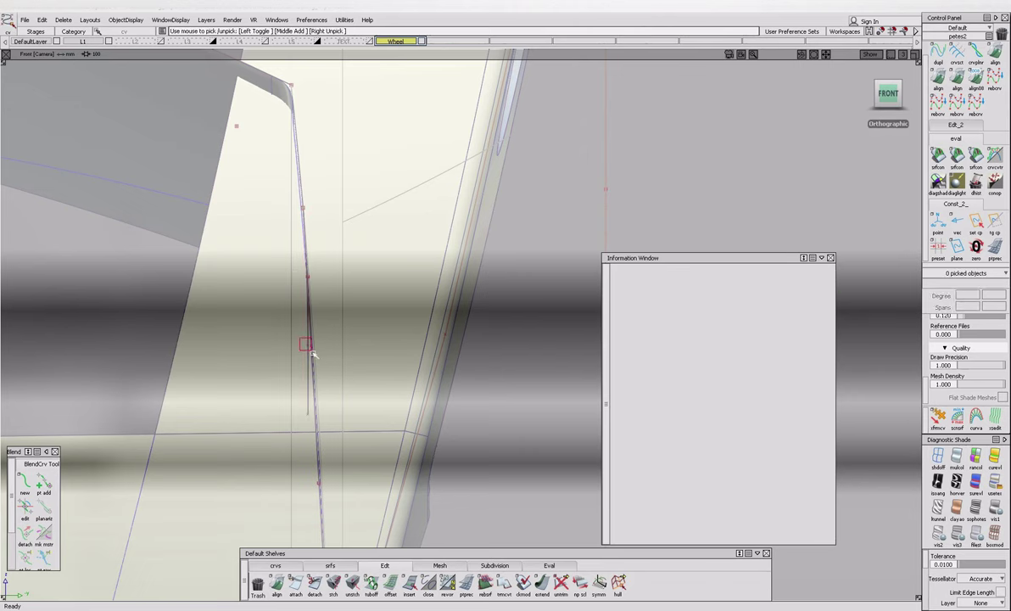
left_click_drag(300, 389, 312, 423)
left_click_drag(343, 391, 280, 399, "alt+shift")
left_click_drag(331, 465, 322, 398)
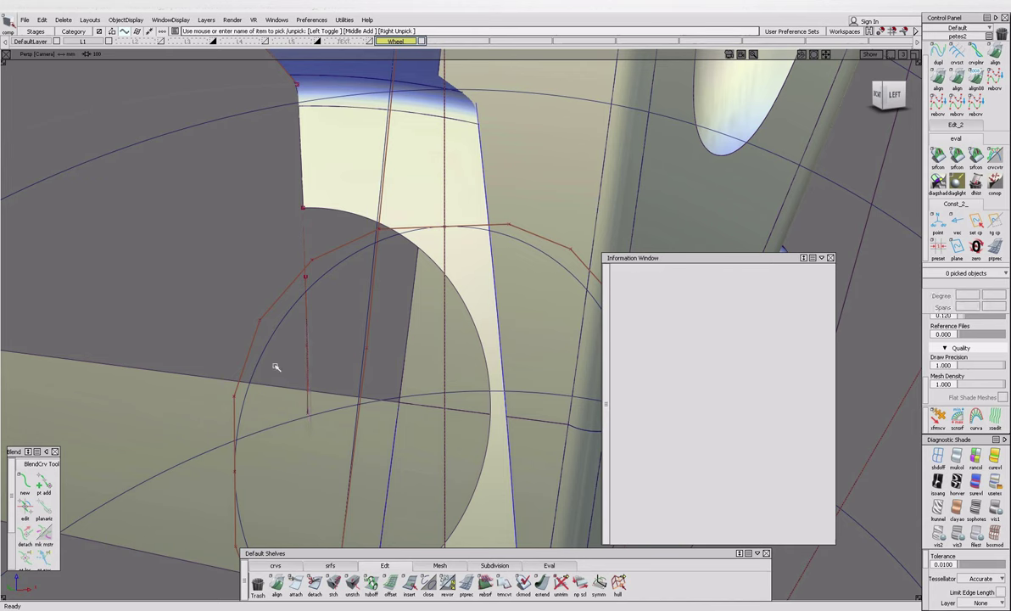
Revolve the profile curve around the bolt hole's axis into a full cap surface.
left_click_drag(284, 369, 296, 403)
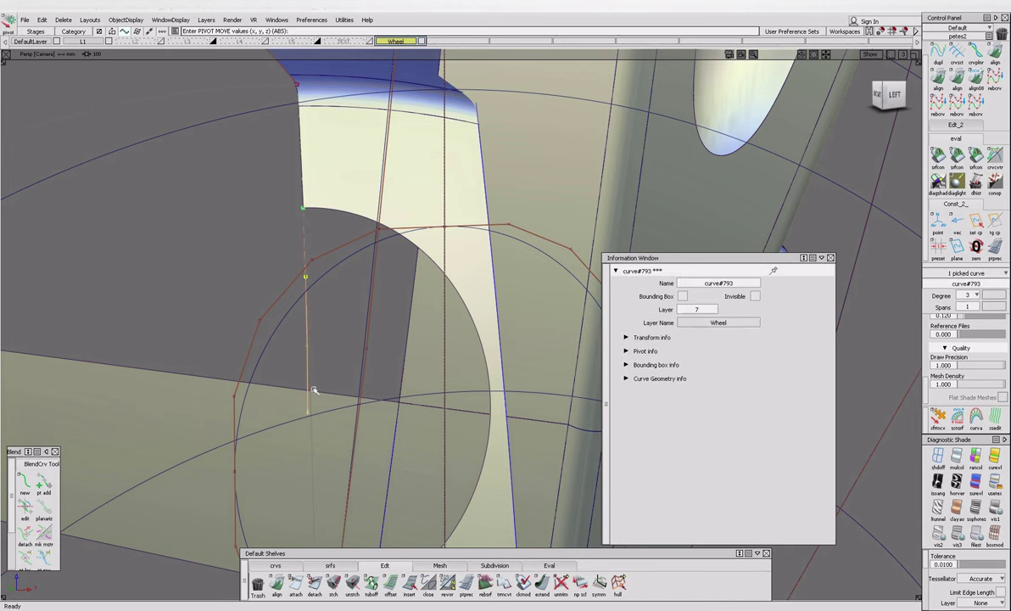
left_click(330, 565)
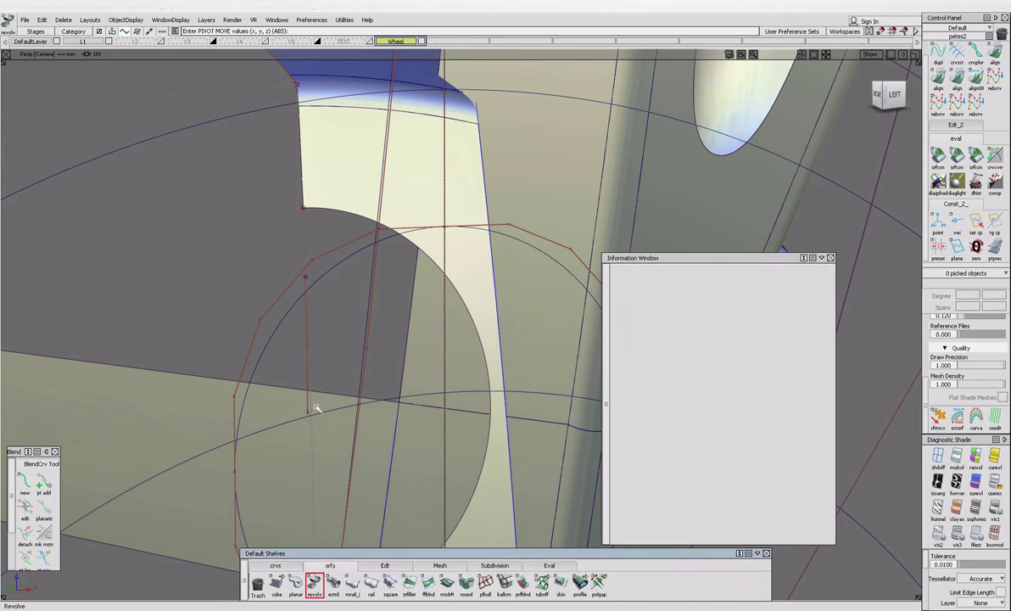
left_click(314, 584)
mouse_move(309, 388)
left_mouse_down("alt+shift")
mouse_move(564, 397)
mouse_move(322, 415)
mouse_move(323, 390)
left_mouse_up("alt+shift")
key("Escape")
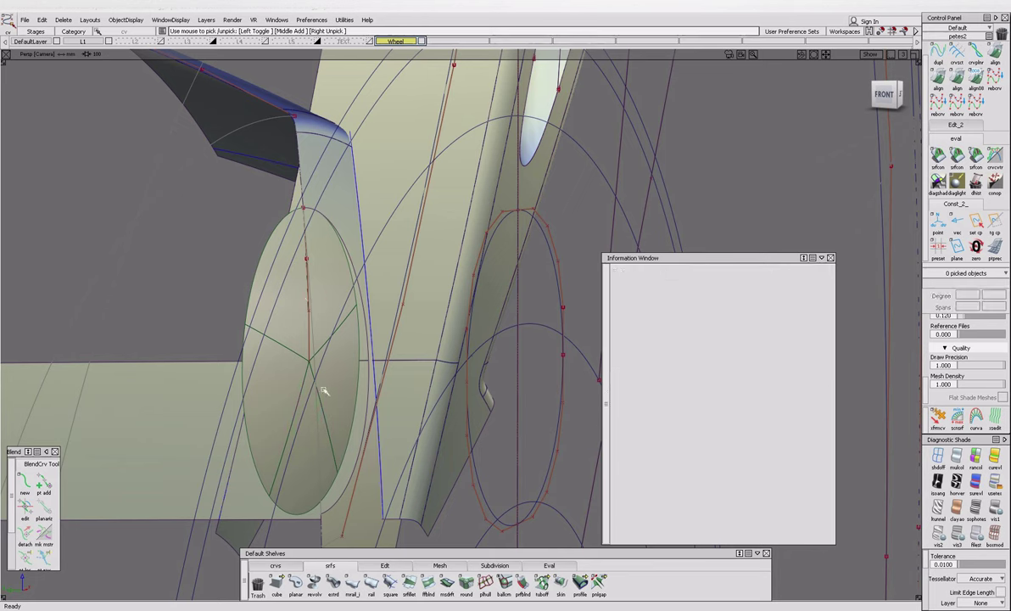
Shift the second control point of the profile curve slightly to refine the revolved cap's shape.
left_click_drag(306, 252, 323, 272)
middle_click_drag(331, 286, 337, 294)
key("Escape")
left_click_drag(338, 293, 223, 340, "alt+shift")
Rotate the revolved bolt hole cap about the X axis, accepting the removal of its construction history.
left_click(314, 358)
left_click_drag(314, 357, 251, 348, "alt+shift")
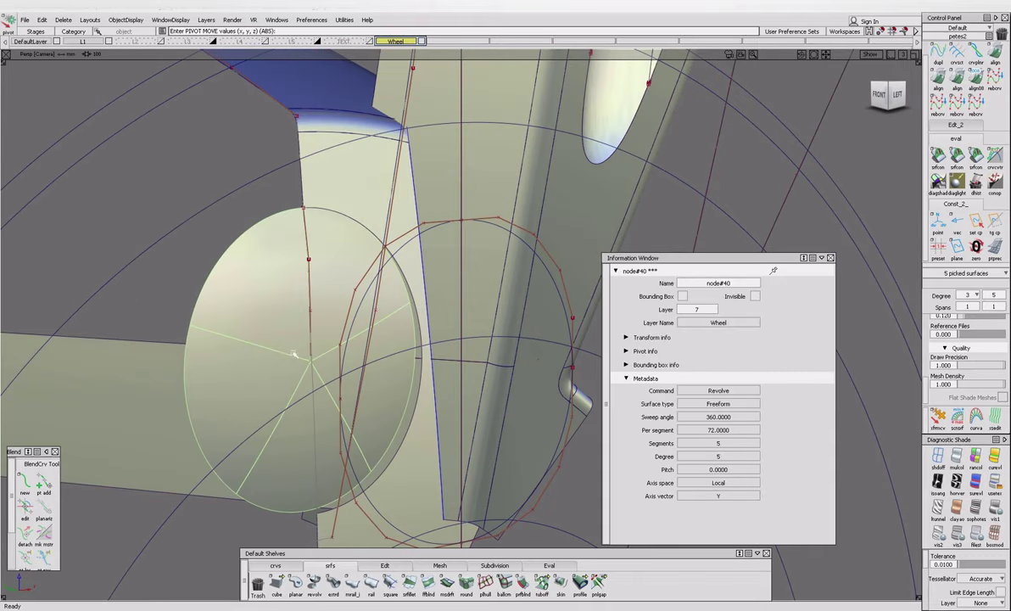
left_click(187, 308)
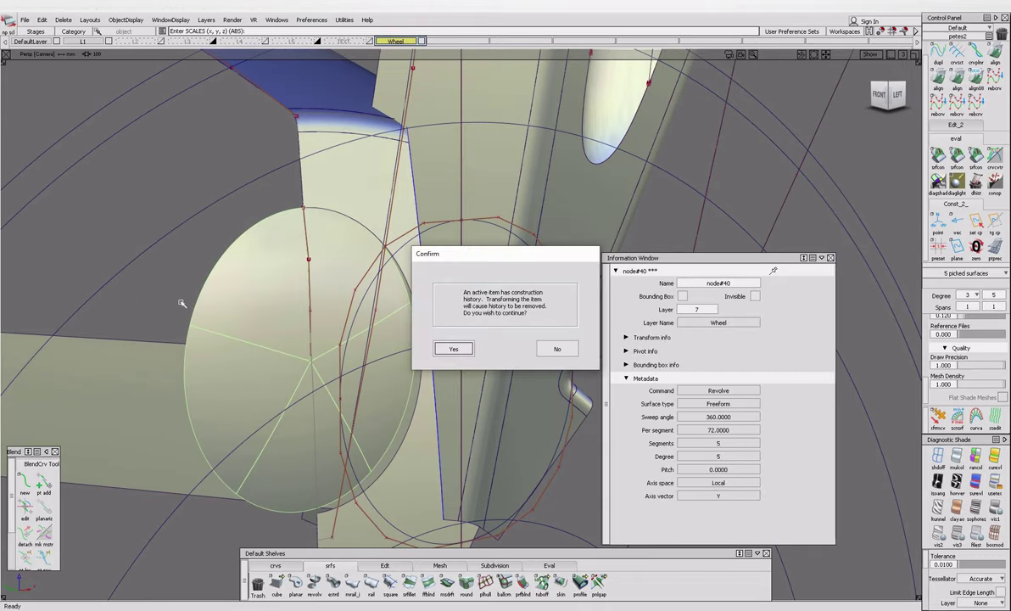
key("Return")
key("ctrl+z")
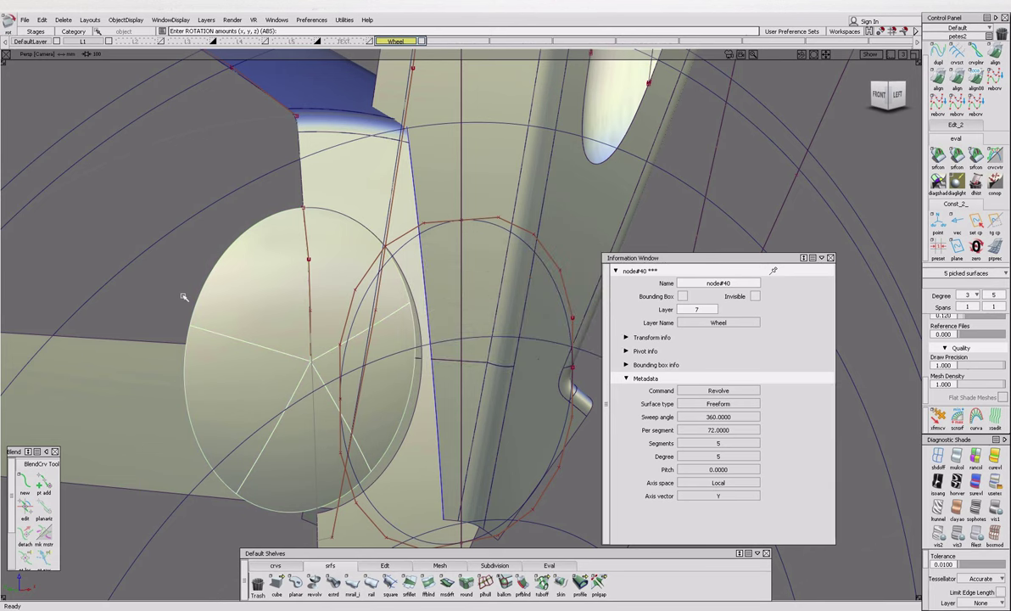
left_click_drag(181, 295, 169, 303)
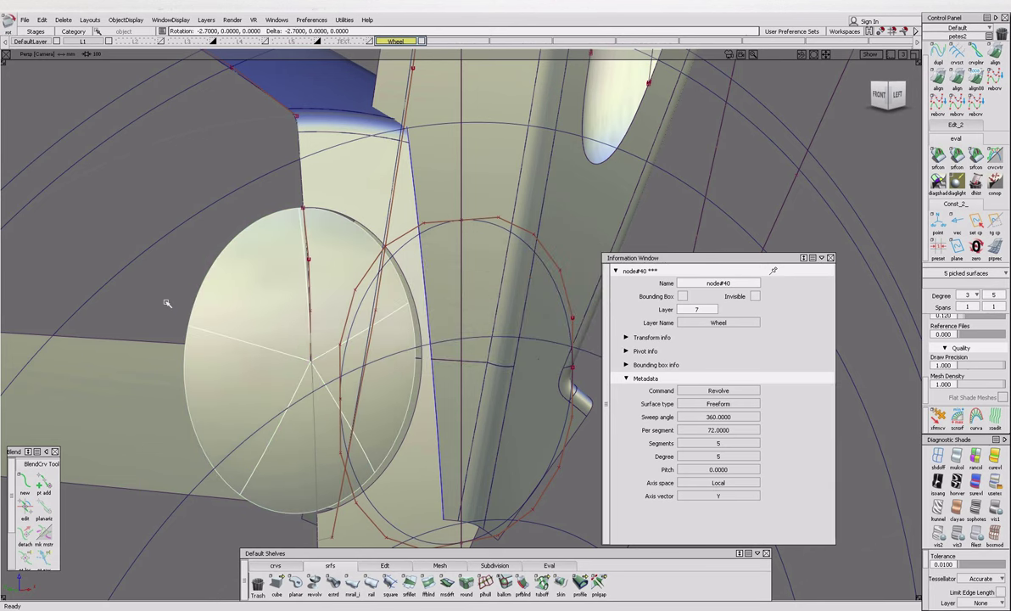
left_click_drag(181, 282, 287, 224)
Pick the construction curves around the spoke, hub and bolt hole and hide them.
left_click(473, 294)
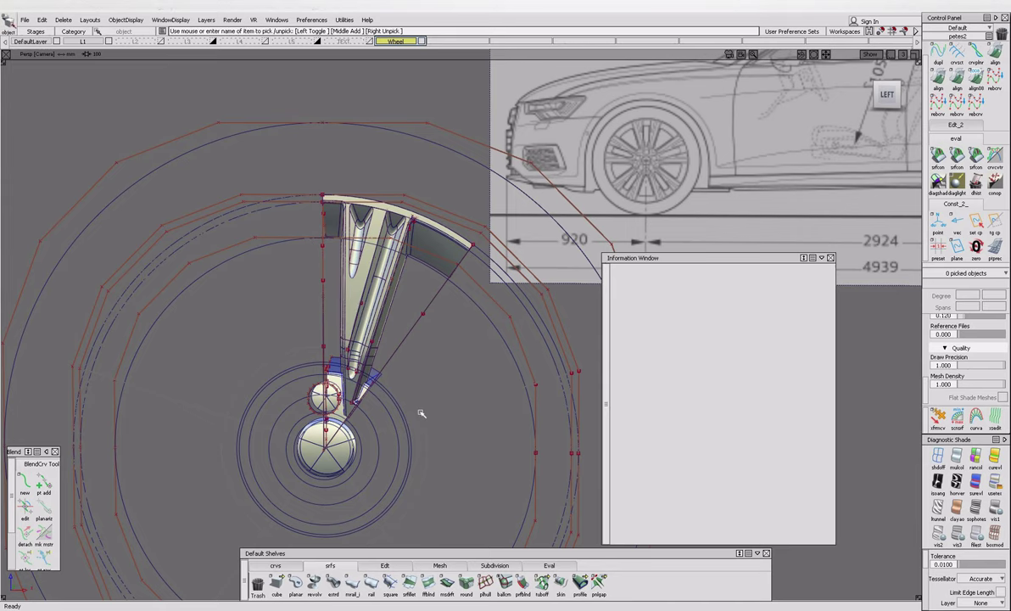
left_click(393, 420)
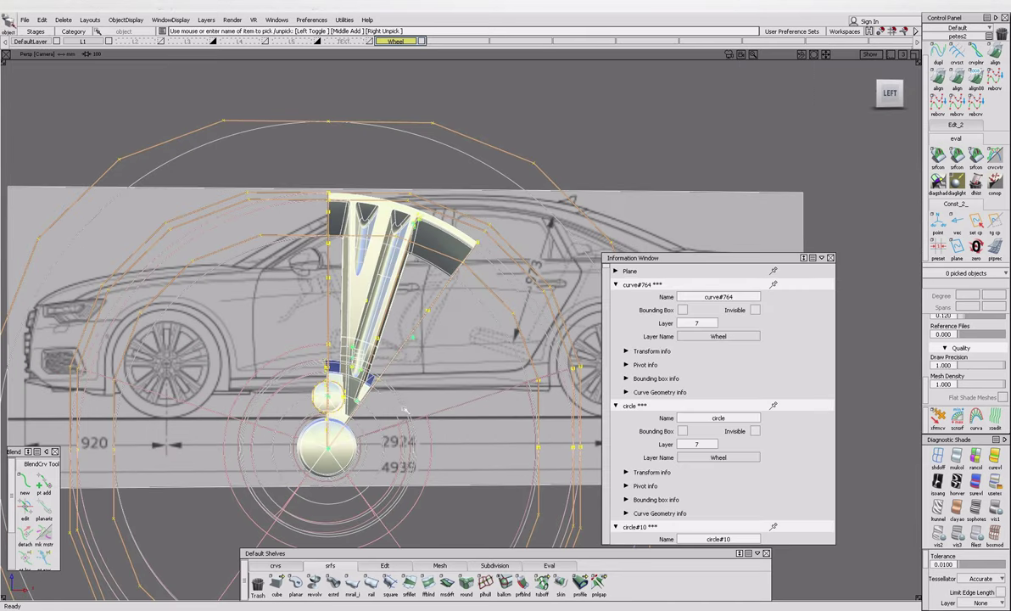
left_click_drag(392, 401, 474, 422, "alt+shift")
left_click(478, 430)
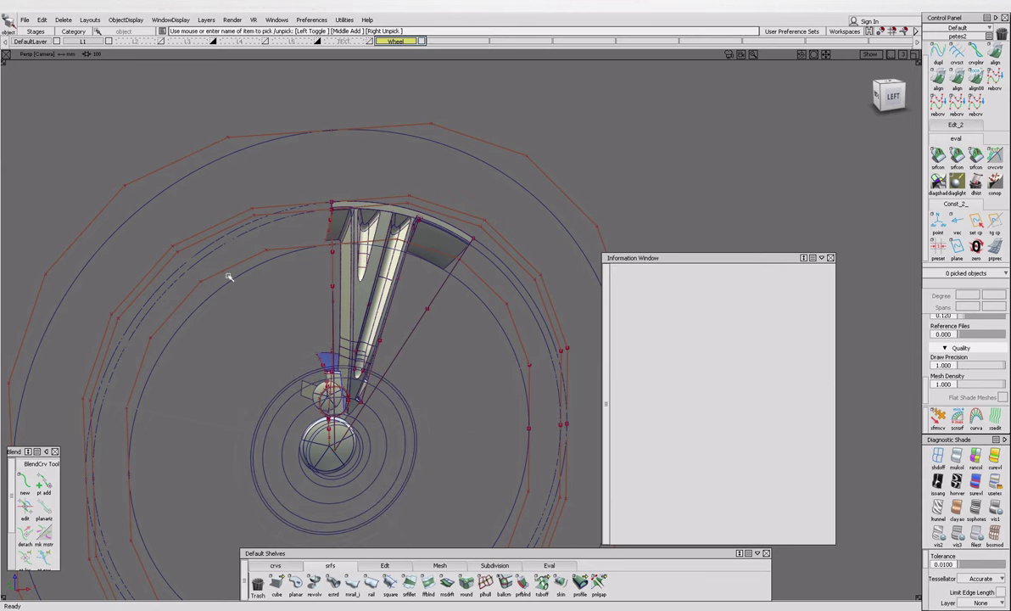
left_click_drag(221, 219, 410, 513)
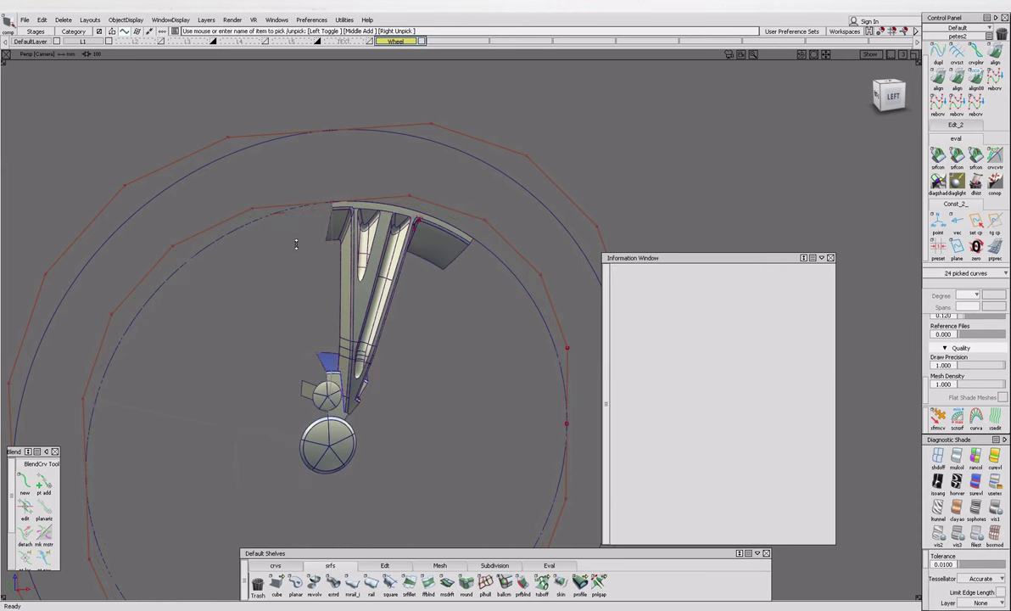
left_click_drag(474, 407, 388, 334, "alt+shift")
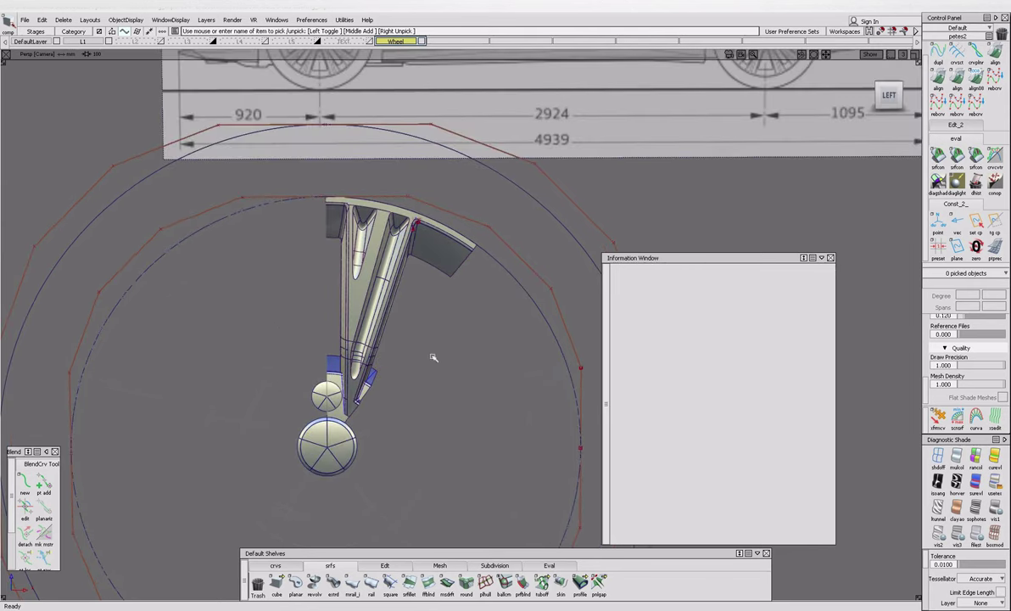
Hide the bolt hole cap and the wheel's centre cap surfaces in the left view.
left_click(303, 317, "ctrl+shift")
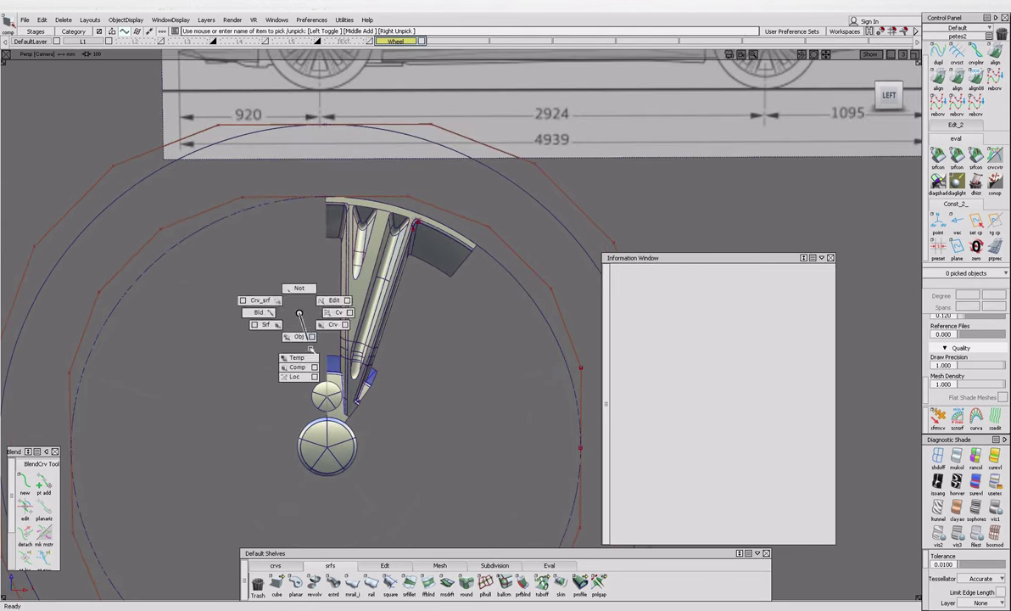
key("shift+alt")
left_click_drag(382, 339, 441, 318, "alt+shift")
right_click_drag(441, 319, 509, 339, "alt+shift")
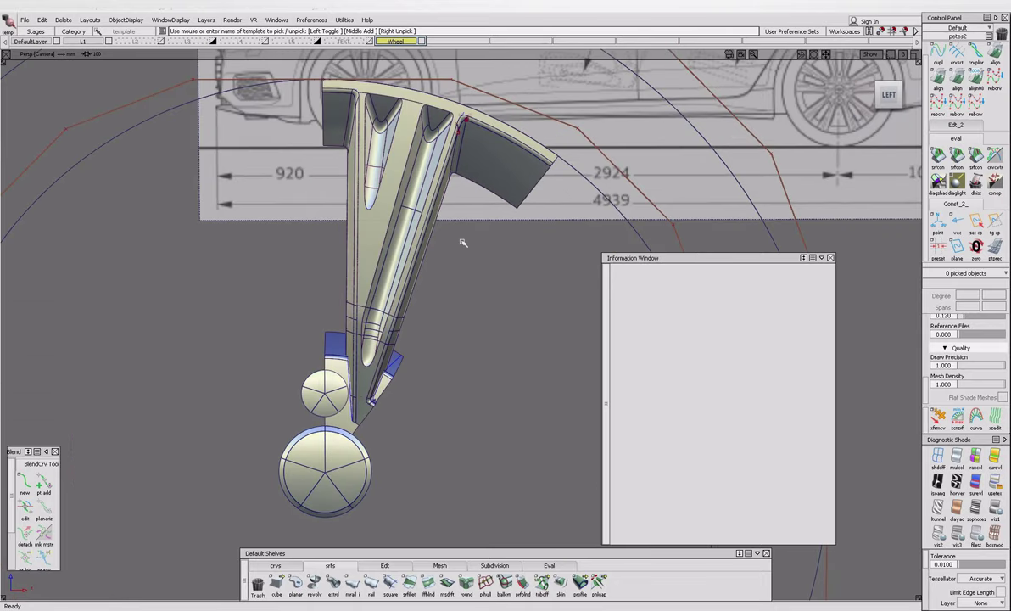
left_click(897, 95)
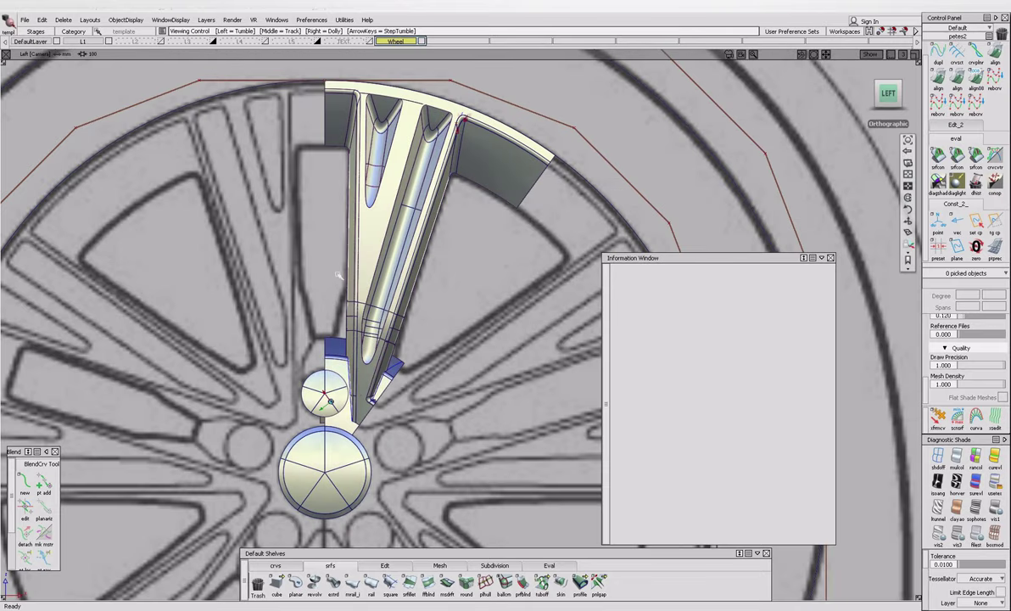
key("Escape")
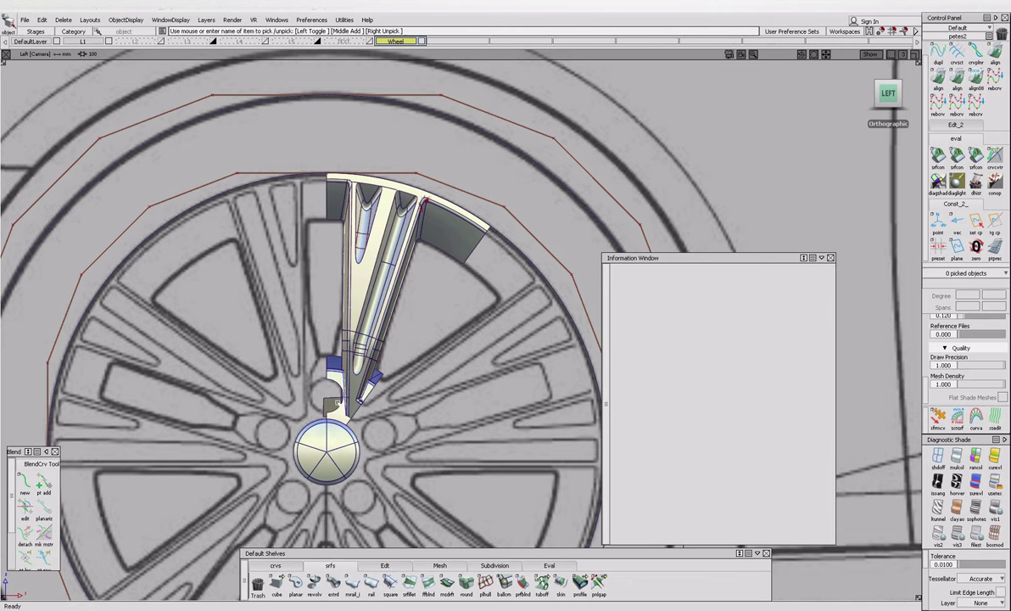
left_click(331, 463)
key("Delete")
left_click(310, 427)
key("Delete")
left_click(290, 254)
key("Delete")
Make the hidden radial guide line running from the wheel's centre to the rim visible again.
left_click(285, 401)
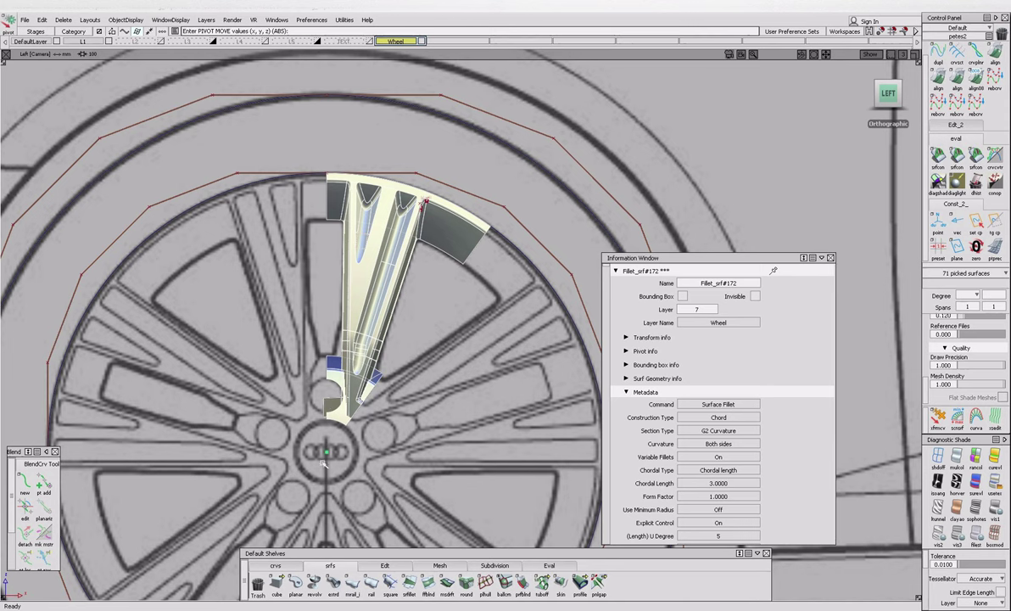
key("Delete")
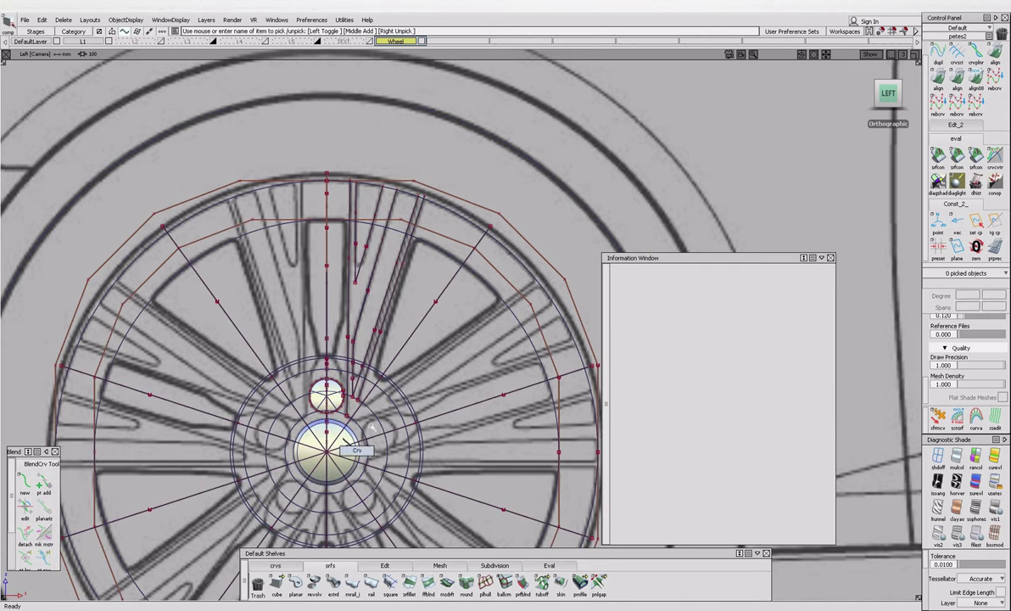
left_click(349, 445)
left_click(386, 444)
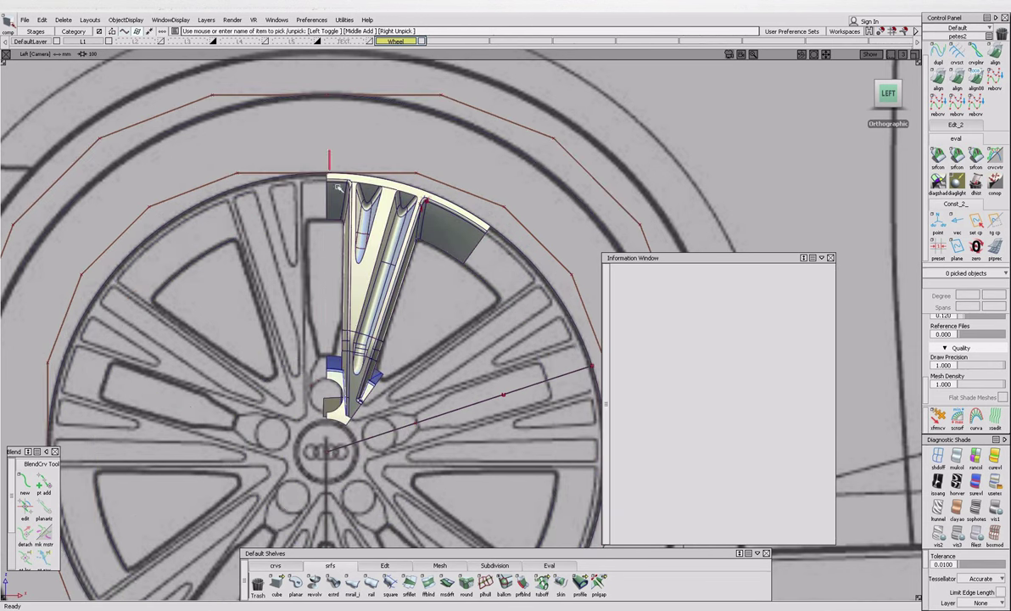
Duplicate all spoke segment surfaces as one copy mirrored across the wheel's vertical centreline, with the pivot at the wheel's centre.
left_click_drag(338, 188, 542, 417)
left_click_drag(239, 120, 476, 425)
key("p")
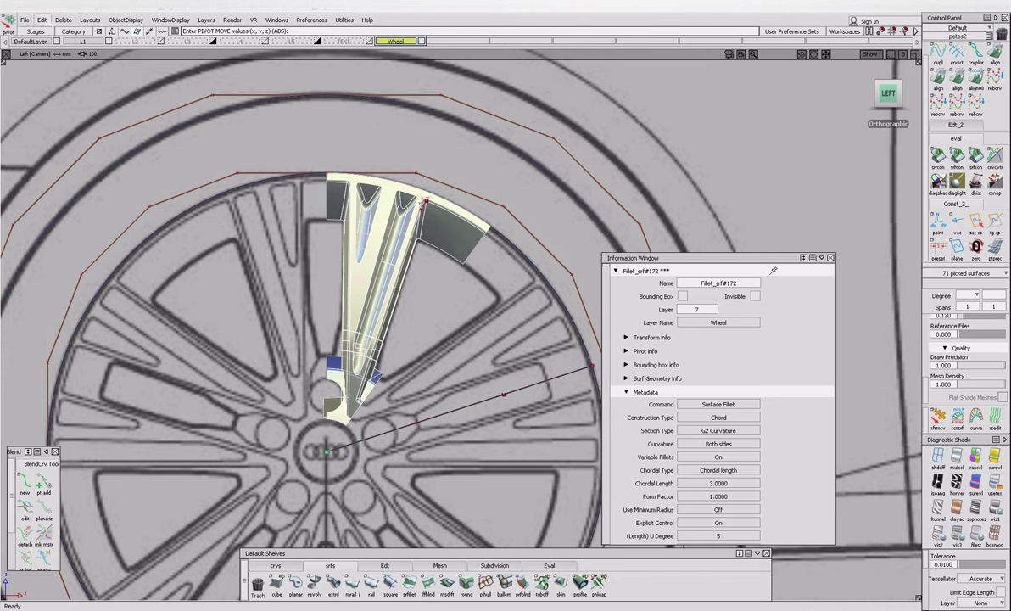
left_click(41, 19)
mouse_move(55, 105)
left_click(162, 111)
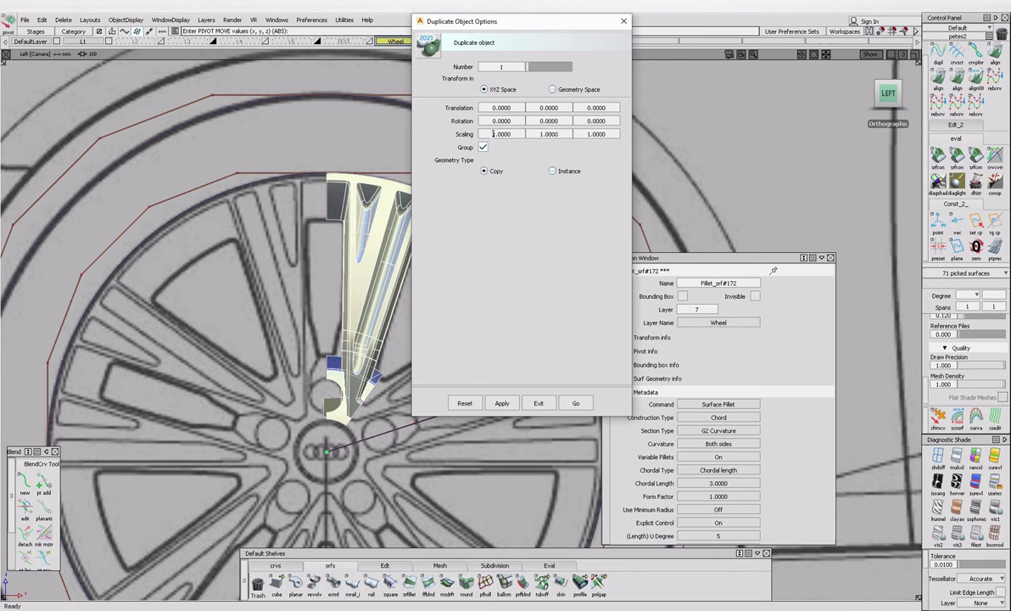
left_click(576, 403)
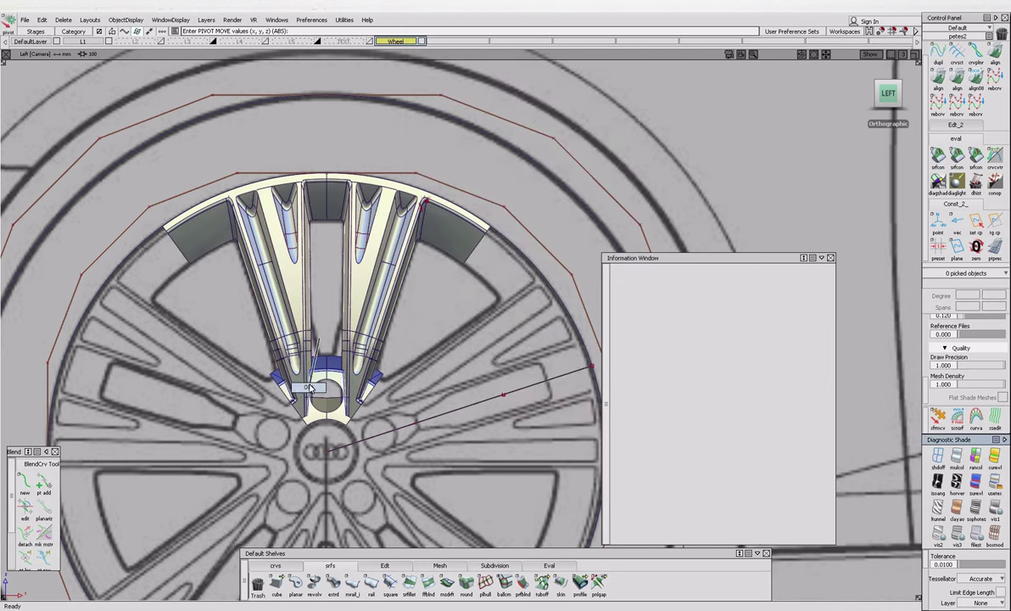
Hide the hub surfaces around the bolt hole and their edge fillets on both mirrored halves.
key("Escape")
left_click(337, 436)
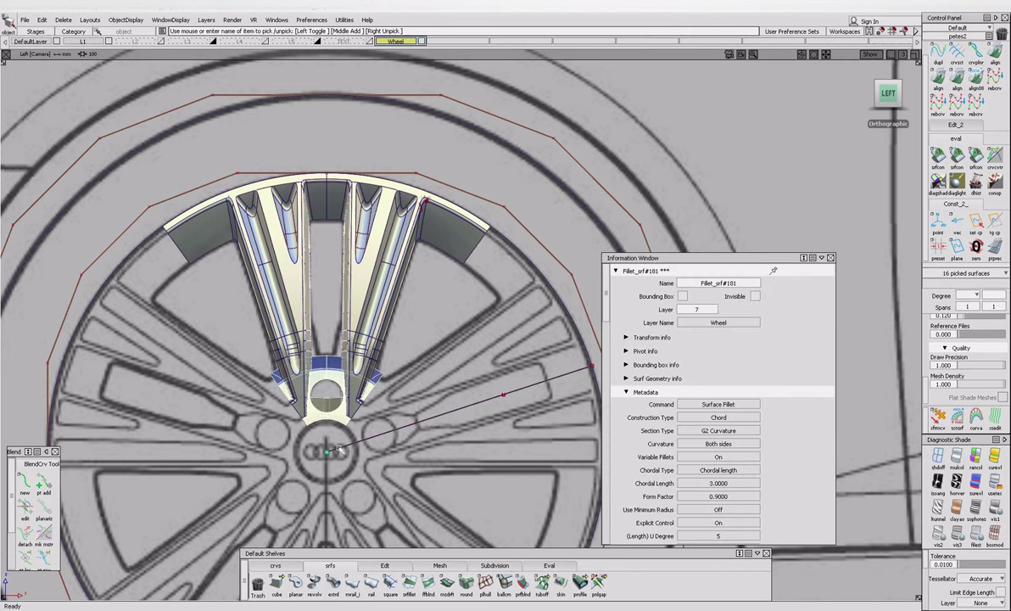
left_click(338, 441)
left_click(338, 439)
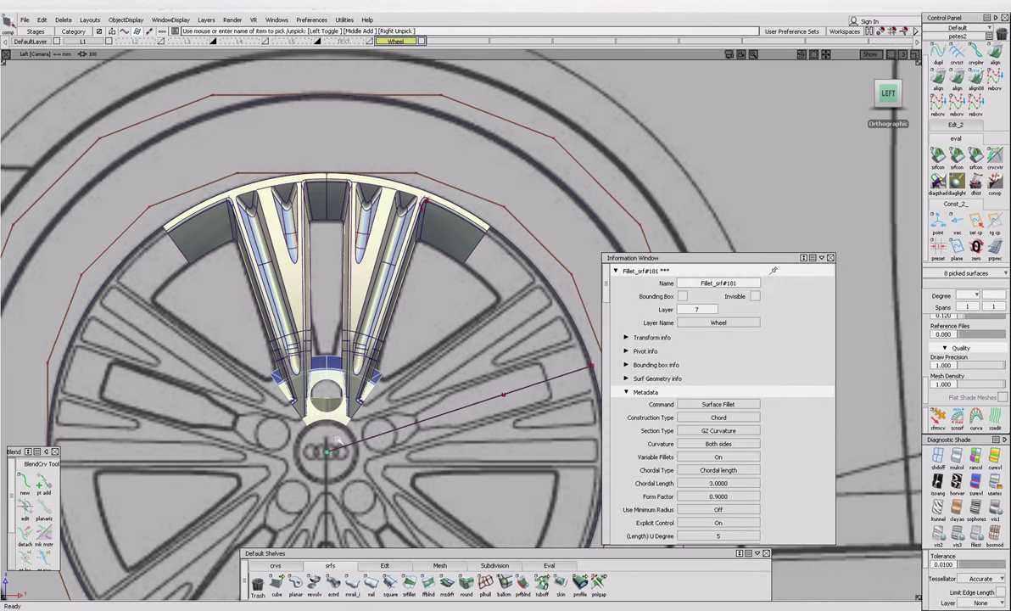
scroll(338, 437, "up", 5)
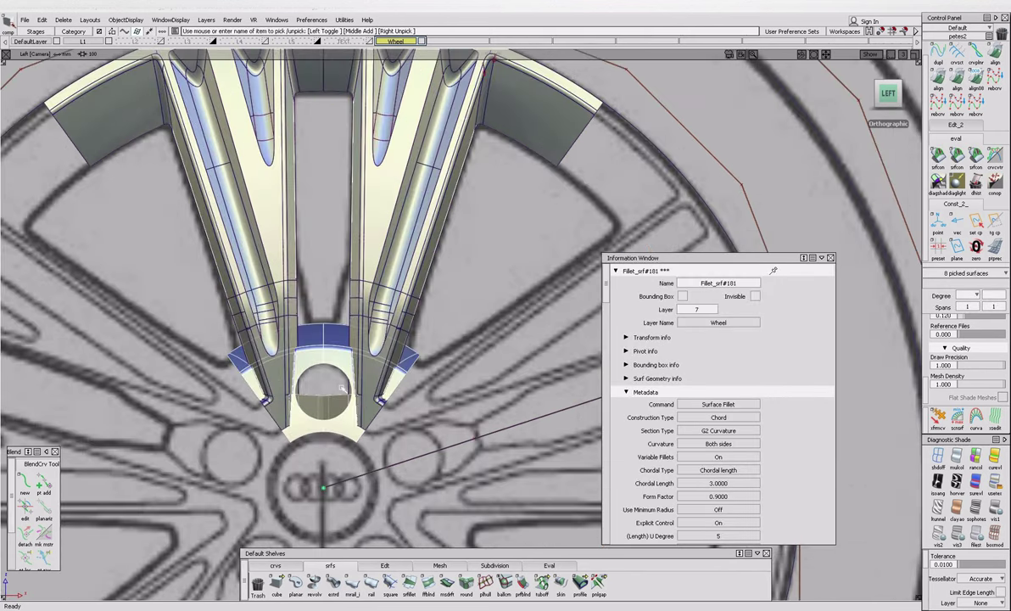
key("ctrl+g")
key("Delete")
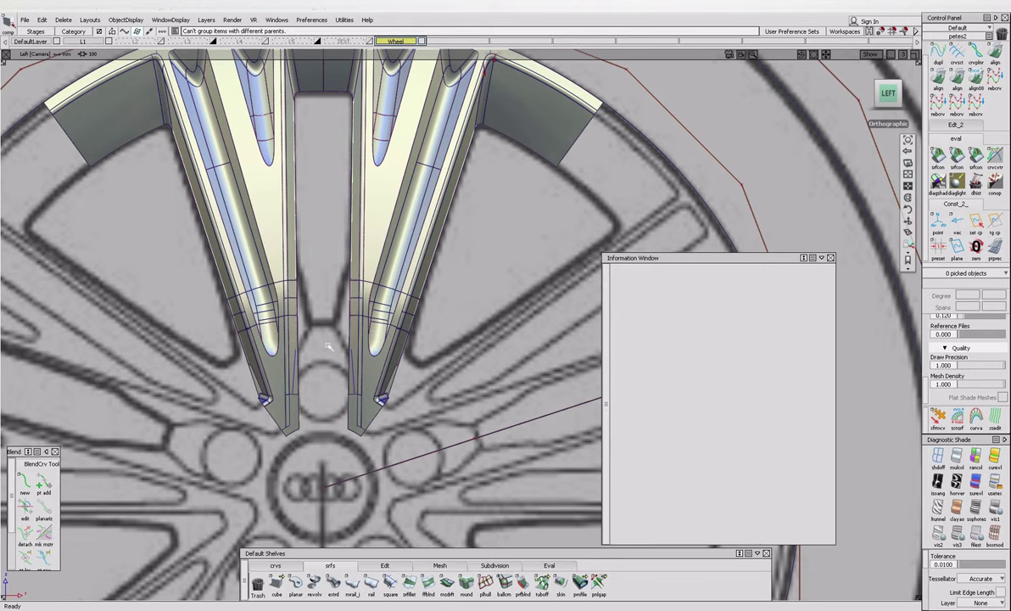
scroll(330, 347, "down", 3)
Switch to Photos and examine the spoke and hub finish in the alloy wheel reference photo.
left_click(389, 584)
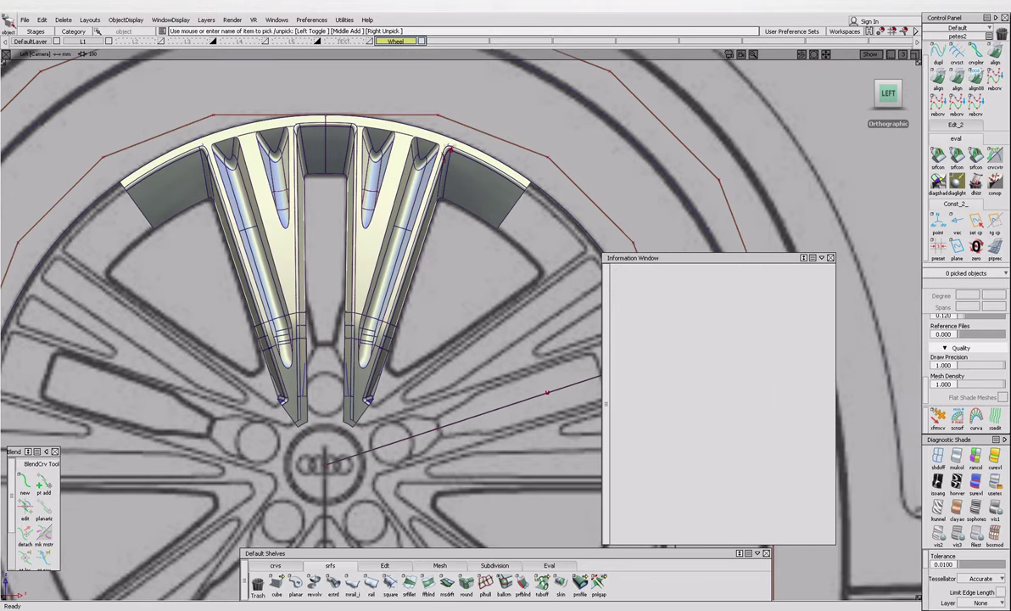
left_click(381, 534)
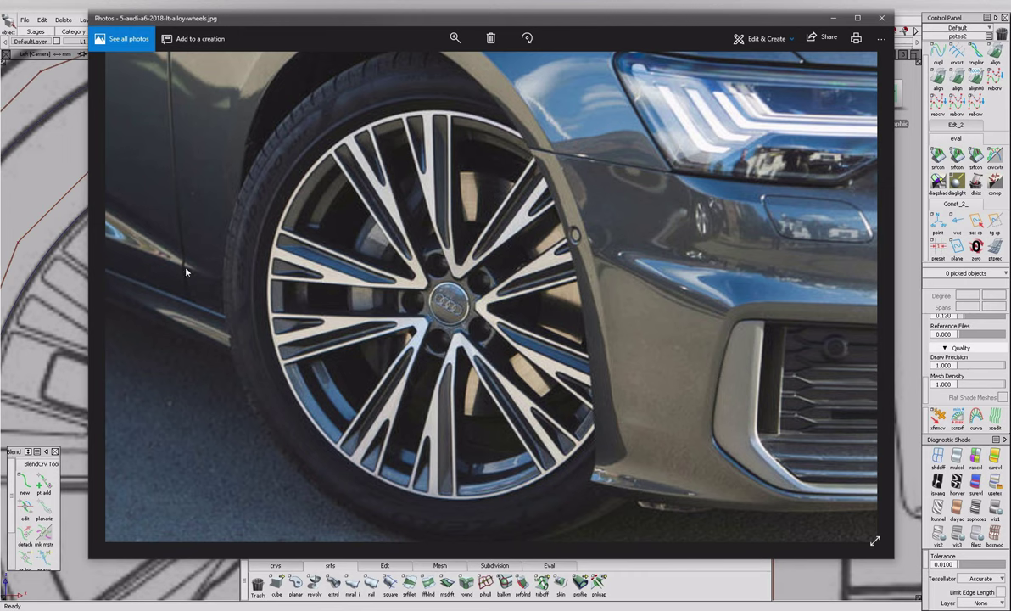
left_click(68, 293)
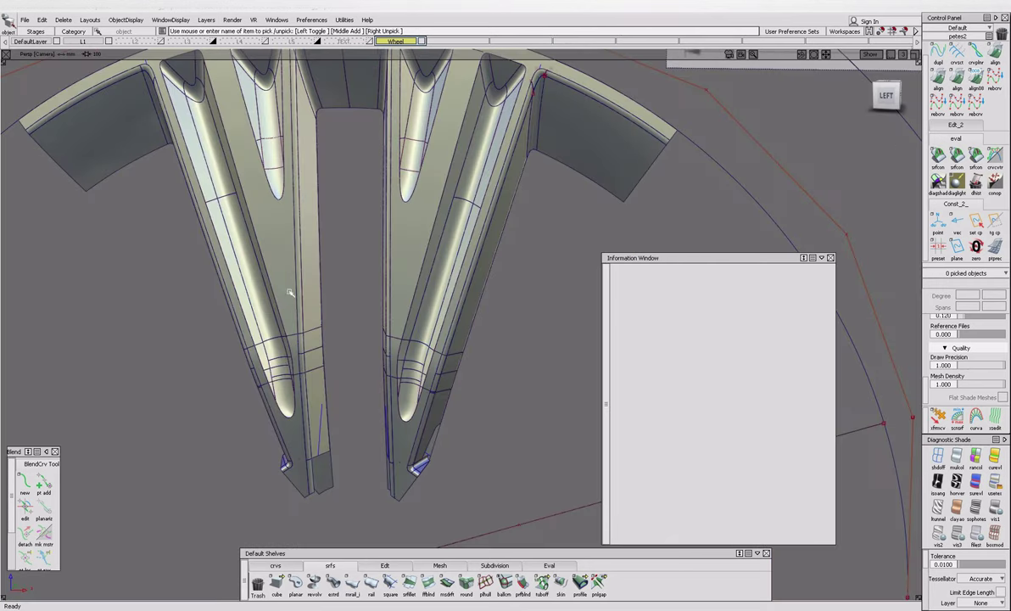
Select the front faces and edge fillets along both mirrored spokes, down to their tips at the hub.
left_click(296, 338)
scroll(301, 337, "up", 3)
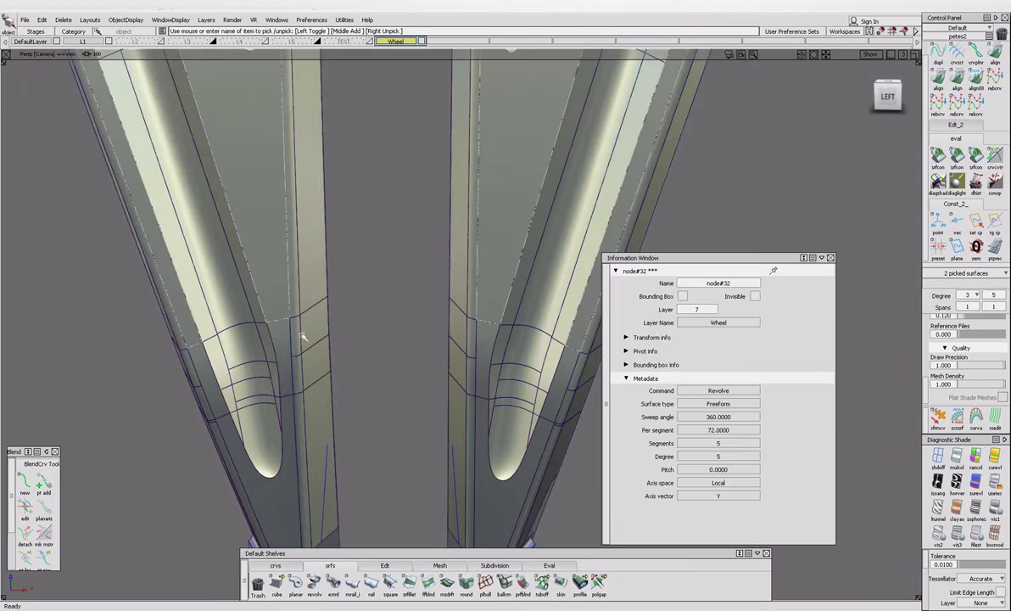
left_click(286, 362, "shift")
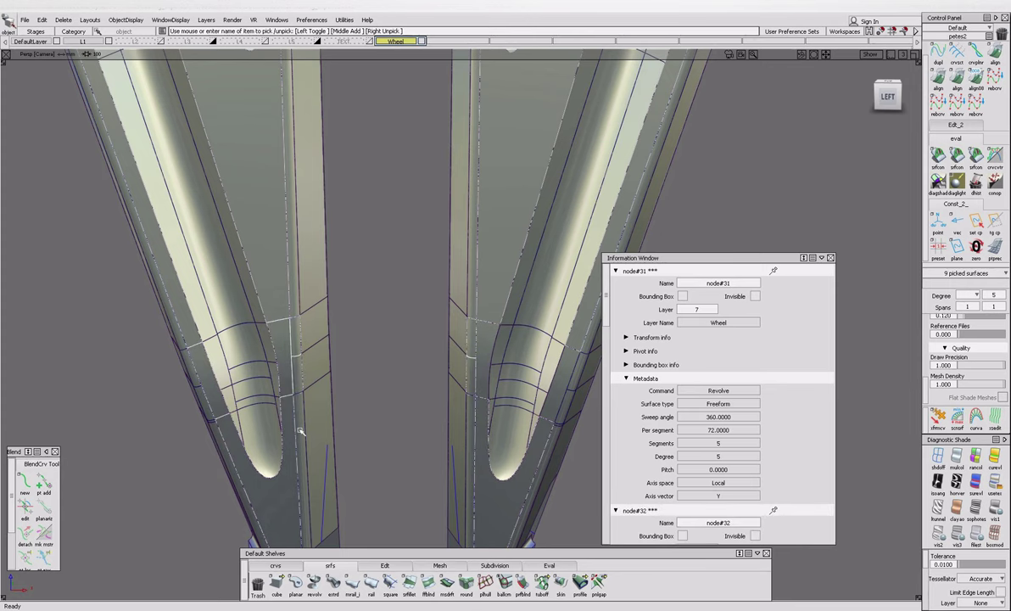
right_click_drag(293, 422, 297, 443, "alt+shift")
left_click_drag(297, 442, 308, 492, "alt+shift")
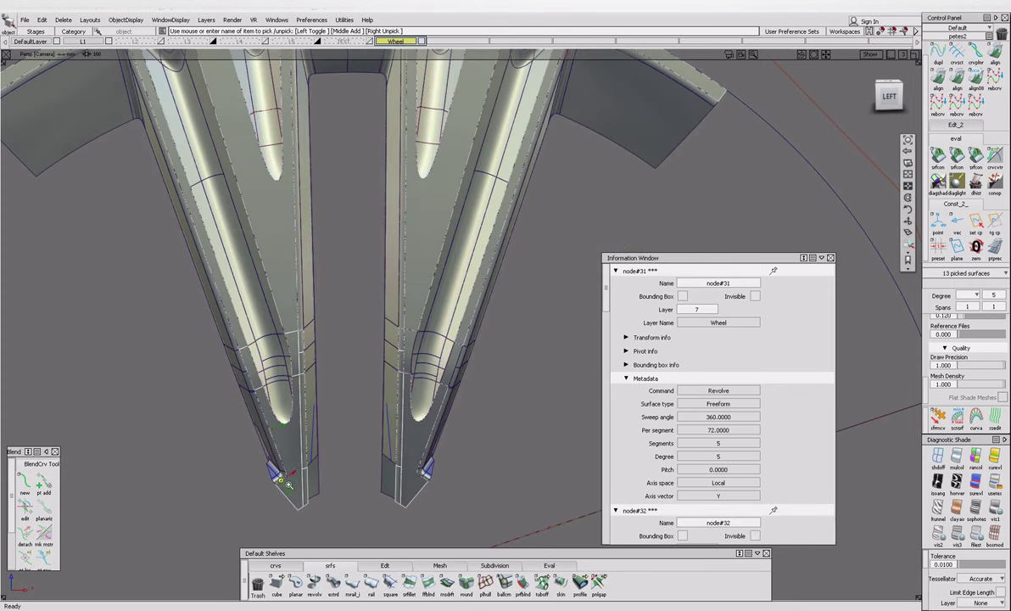
scroll(288, 488, "up", 4)
scroll(303, 428, "down", 5)
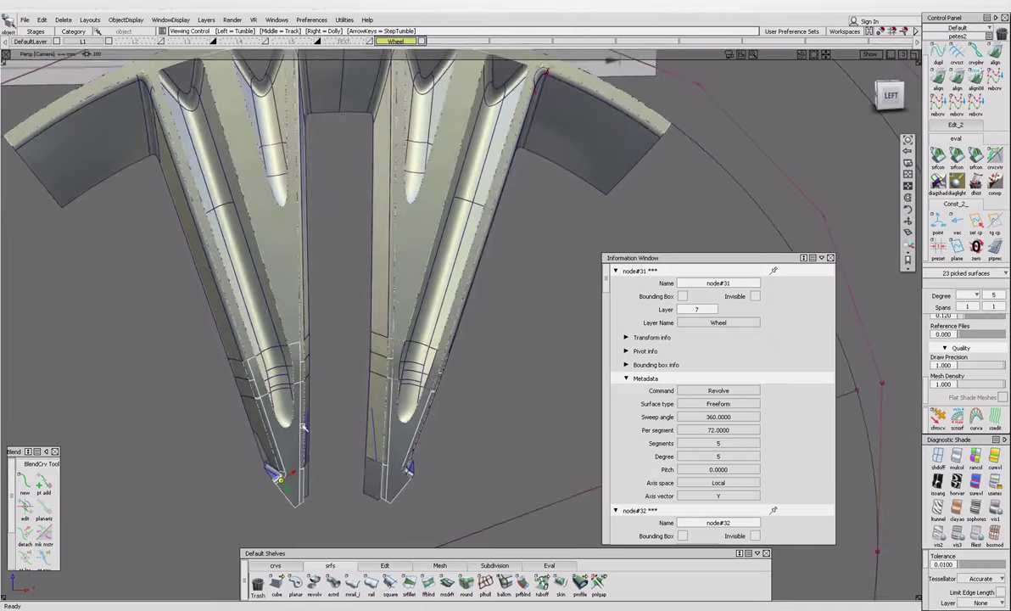
Add the rim's front faces, the edge fillets around the window openings and their corner blends to the selection.
scroll(302, 428, "down", 3)
scroll(287, 261, "up", 4)
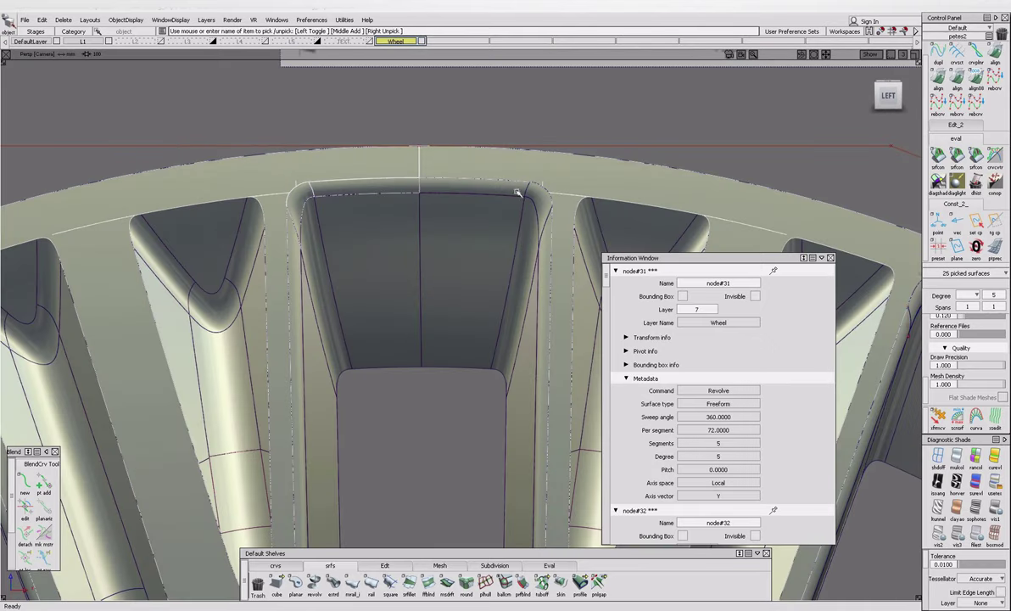
left_click(430, 290)
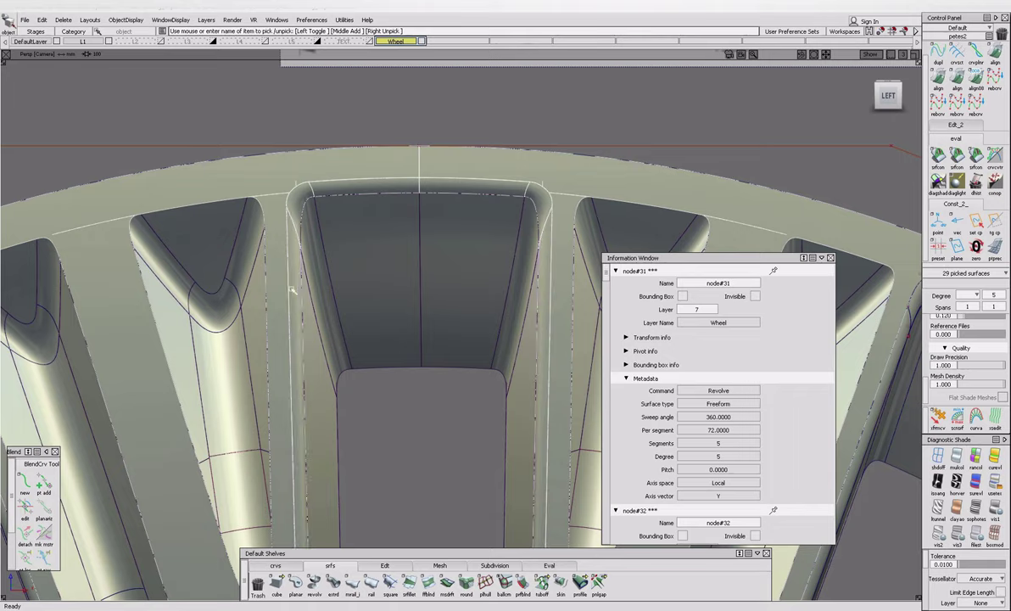
scroll(296, 283, "down", 3)
scroll(255, 246, "up", 4)
left_click(144, 289)
left_click(140, 280)
scroll(170, 293, "down", 4)
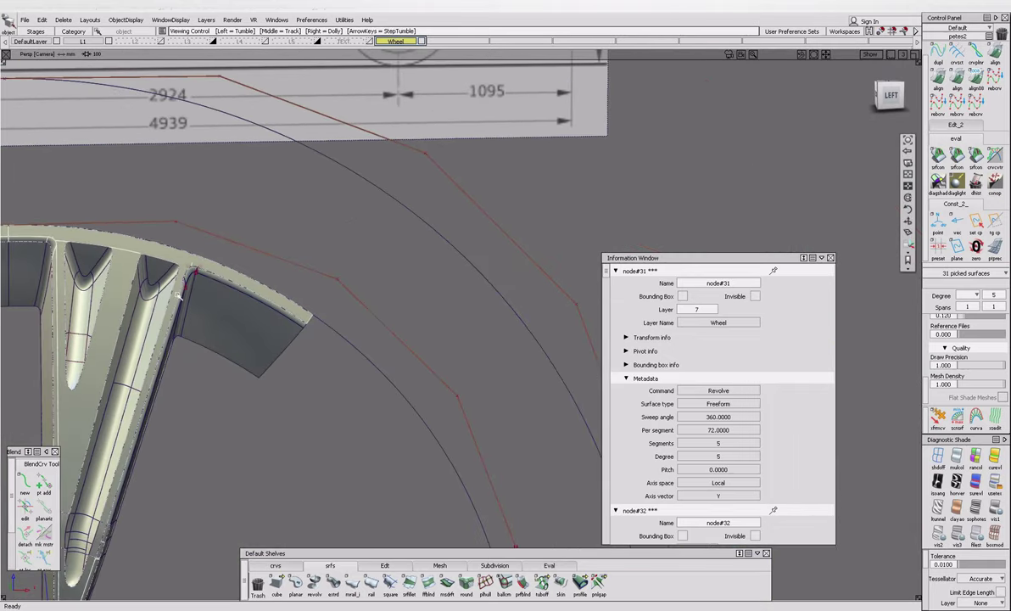
scroll(182, 299, "up", 5)
left_click(218, 218)
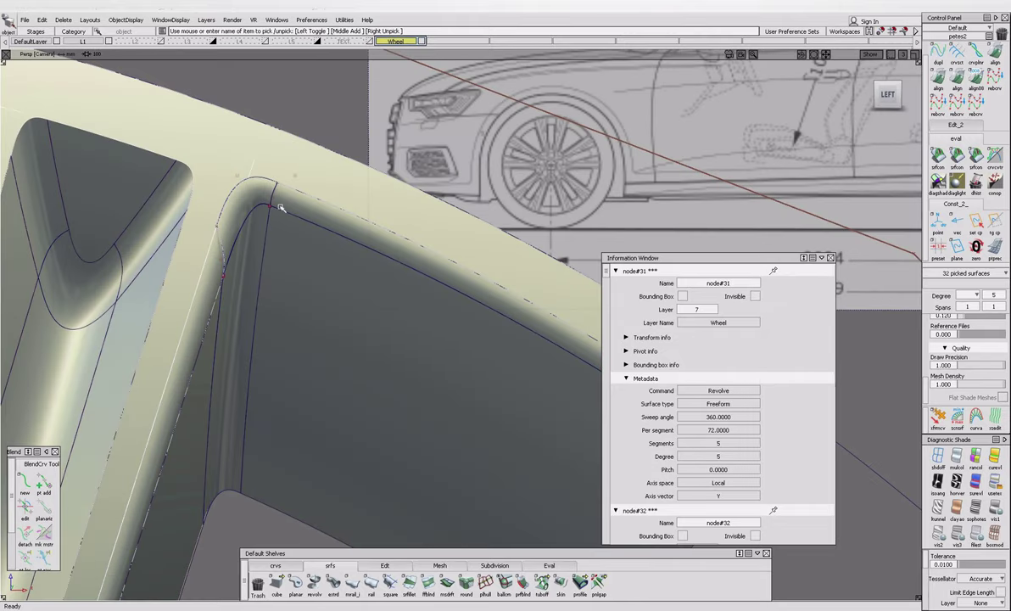
left_click(286, 206)
scroll(286, 206, "down", 5)
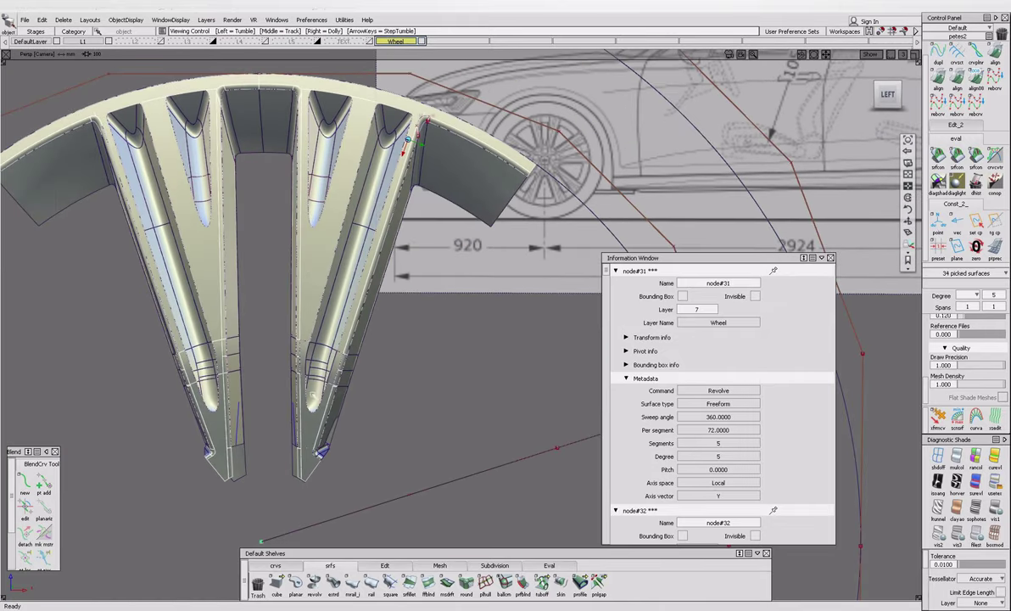
Add the small edge fillets at the spoke tips, group all selected front surfaces and hide the group.
scroll(293, 425, "up", 5)
left_click(304, 465)
left_click(304, 465)
scroll(304, 465, "down", 5)
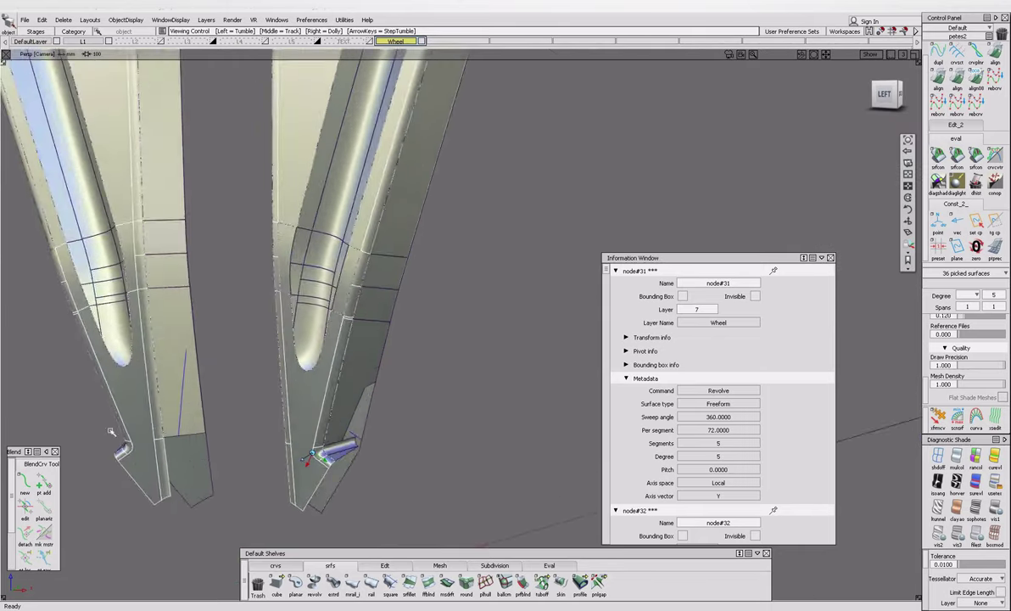
scroll(305, 411, "up", 5)
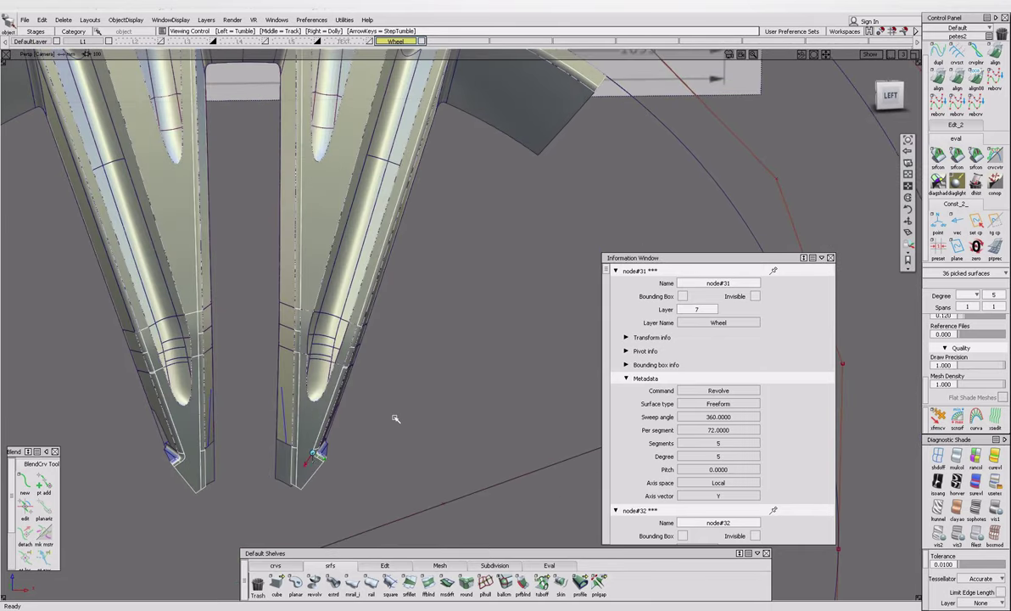
key("shift+alt")
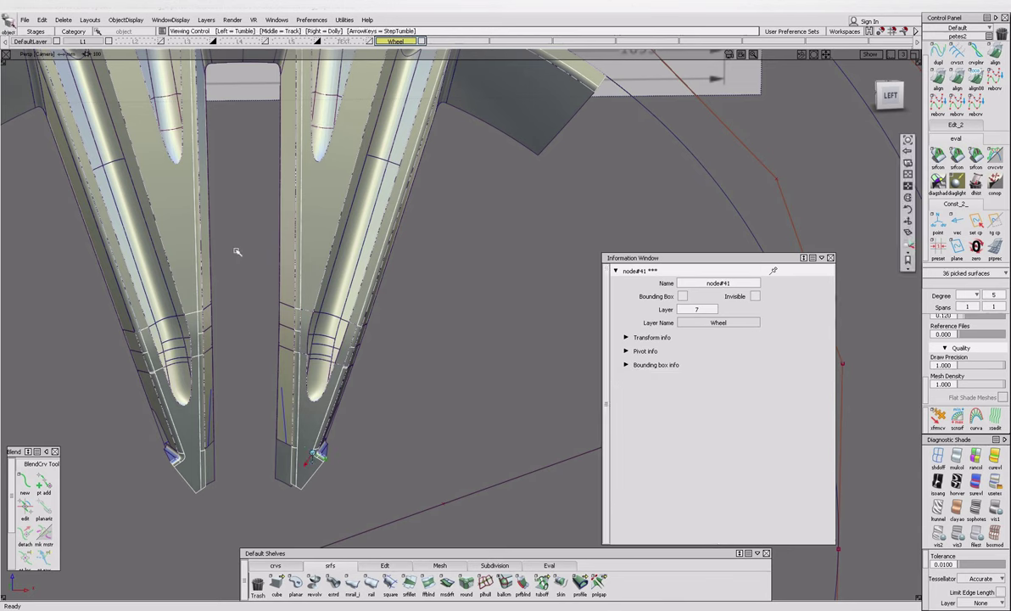
left_click(41, 19)
left_click(48, 146)
Select the remaining inner spoke and rim surfaces, leaving out the circles, radial guide line and blend curves.
left_click_drag(501, 311, 526, 414, "alt+shift")
left_click_drag(85, 201, 509, 475)
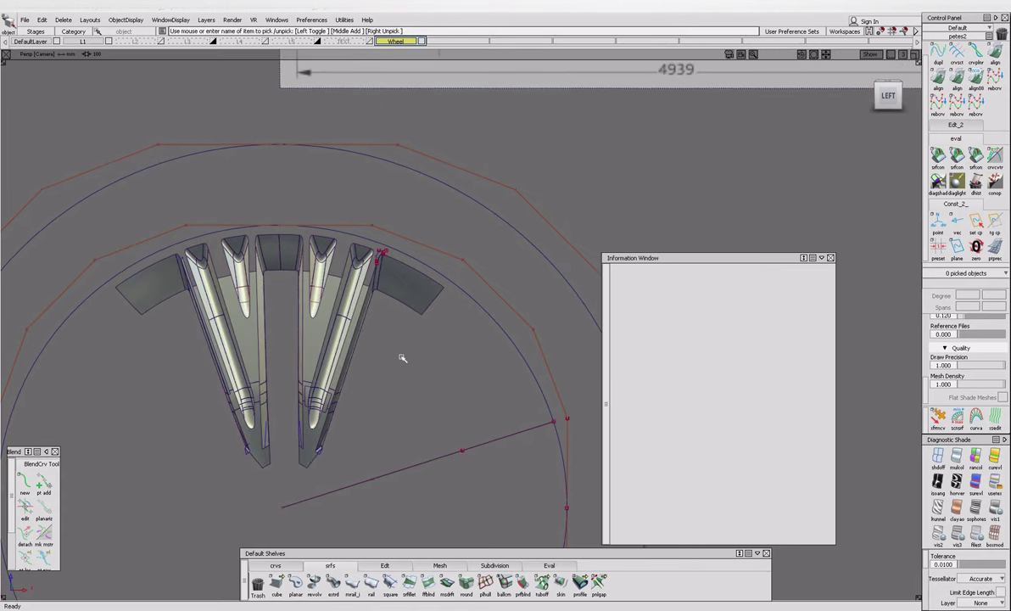
left_click_drag(485, 391, 512, 466)
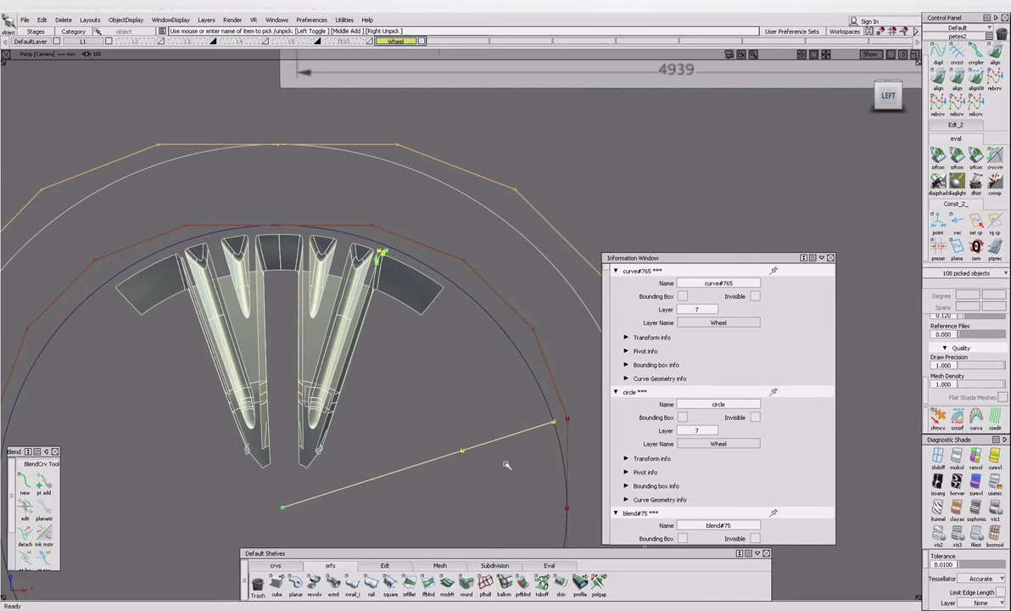
right_click_drag(435, 179, 548, 419)
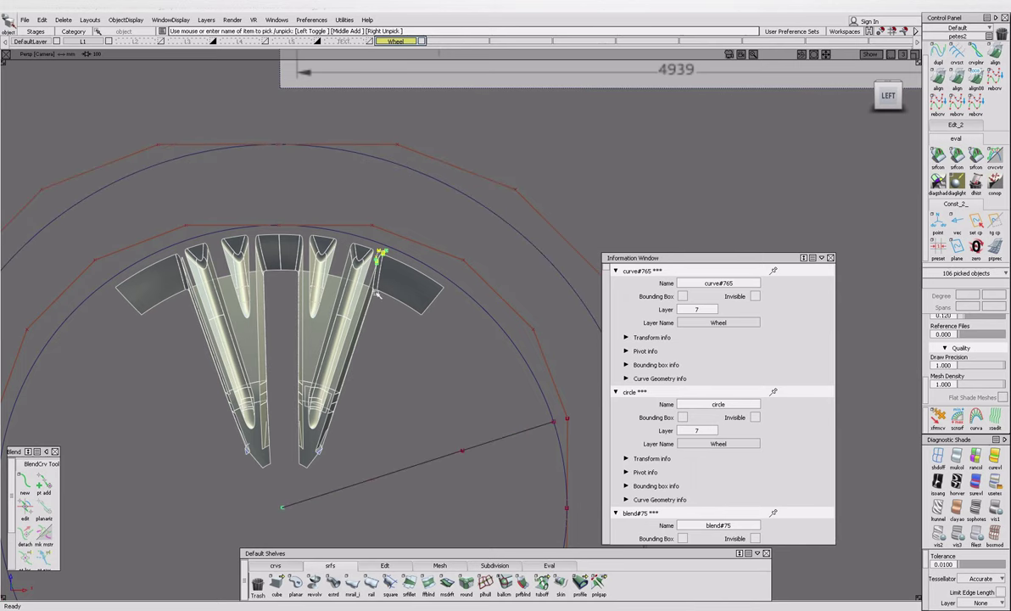
key("shift+alt")
scroll(381, 259, "up", 5)
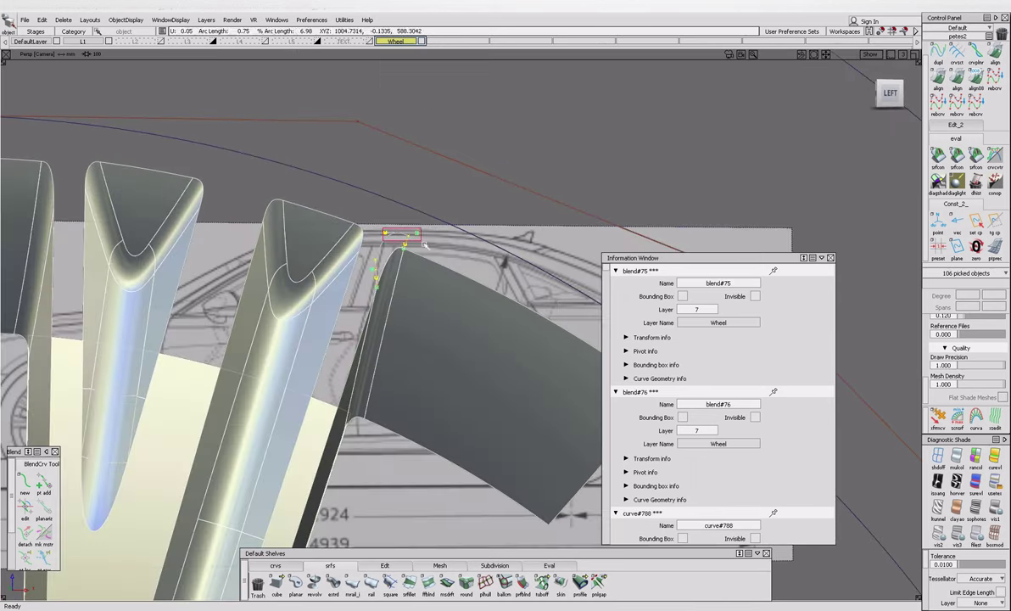
left_click(383, 257)
scroll(391, 275, "down", 5)
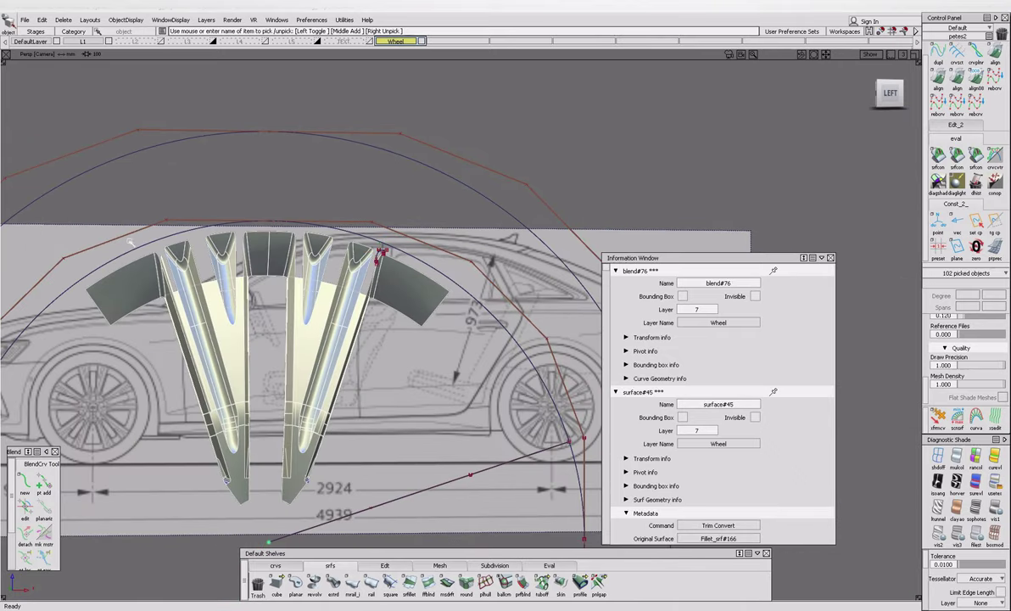
Drop the stray outer edge fillet of the mirrored spoke from the selection and group the remaining inner surfaces.
scroll(382, 254, "up", 5)
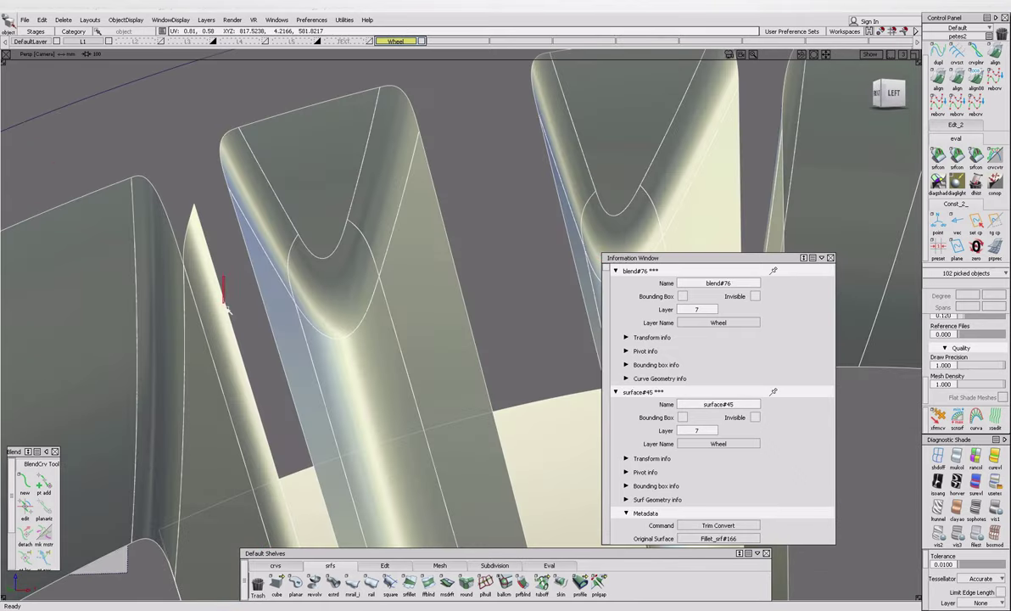
scroll(254, 292, "down", 5)
scroll(281, 297, "up", 3)
middle_click_drag(281, 297, 279, 281, "alt+shift")
left_click(190, 256)
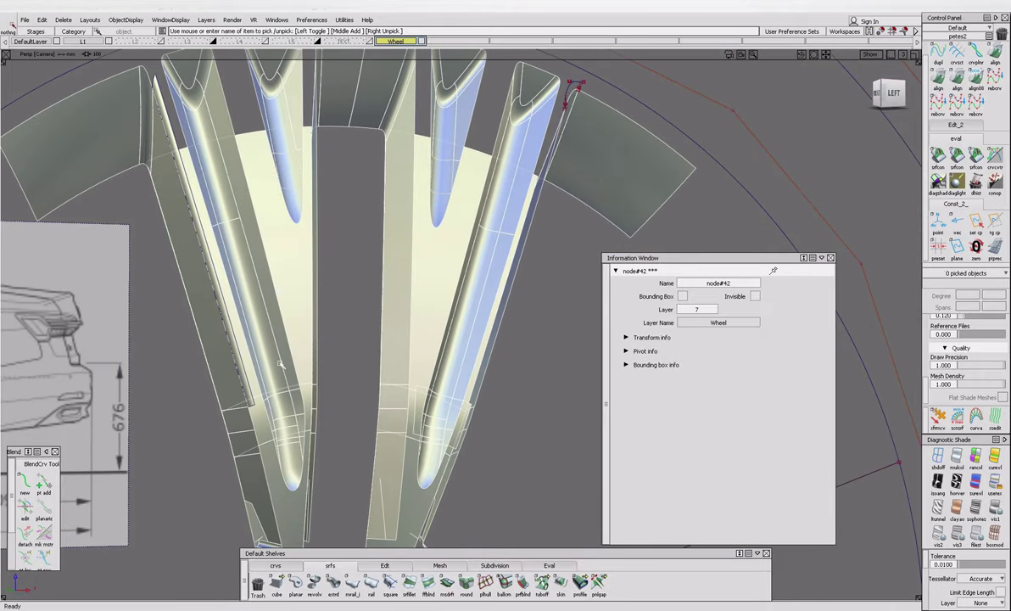
Show the hidden front surfaces and group them again together with the missed outer edge fillet.
left_click_drag(280, 360, 279, 360, "ctrl+shift")
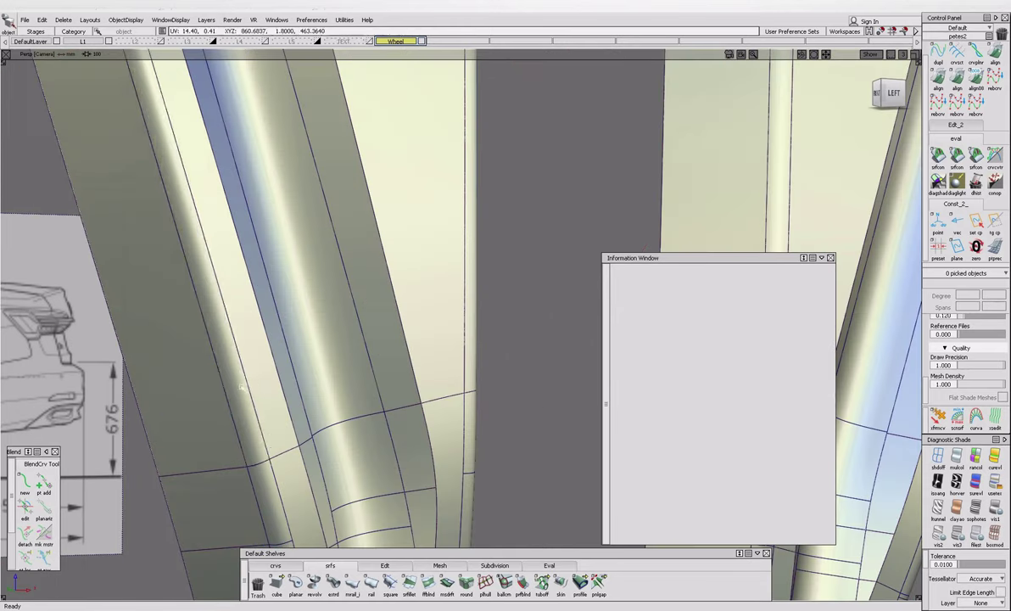
scroll(718, 398, "down", 5)
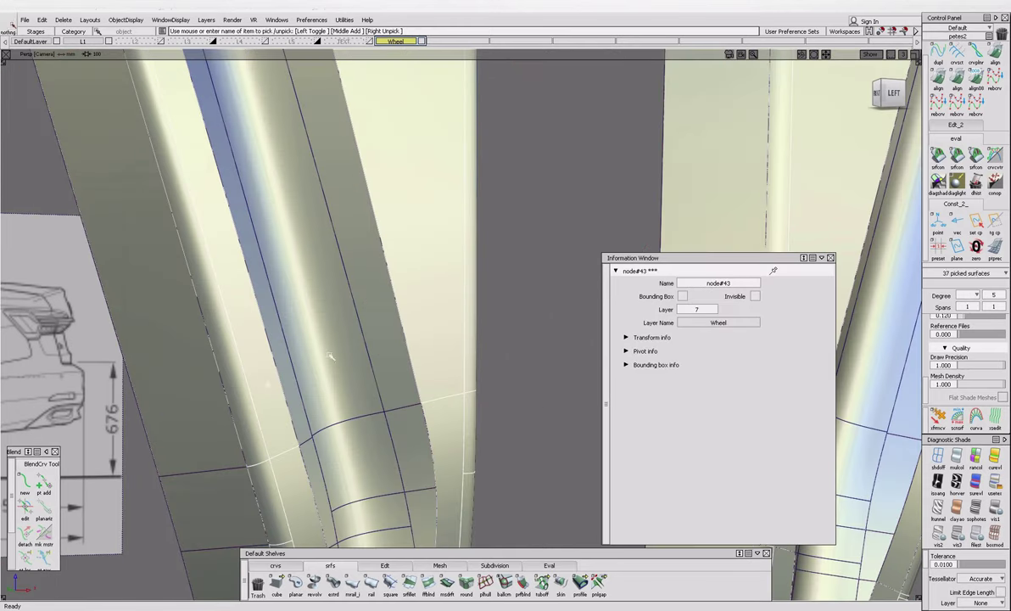
scroll(331, 356, "down", 10)
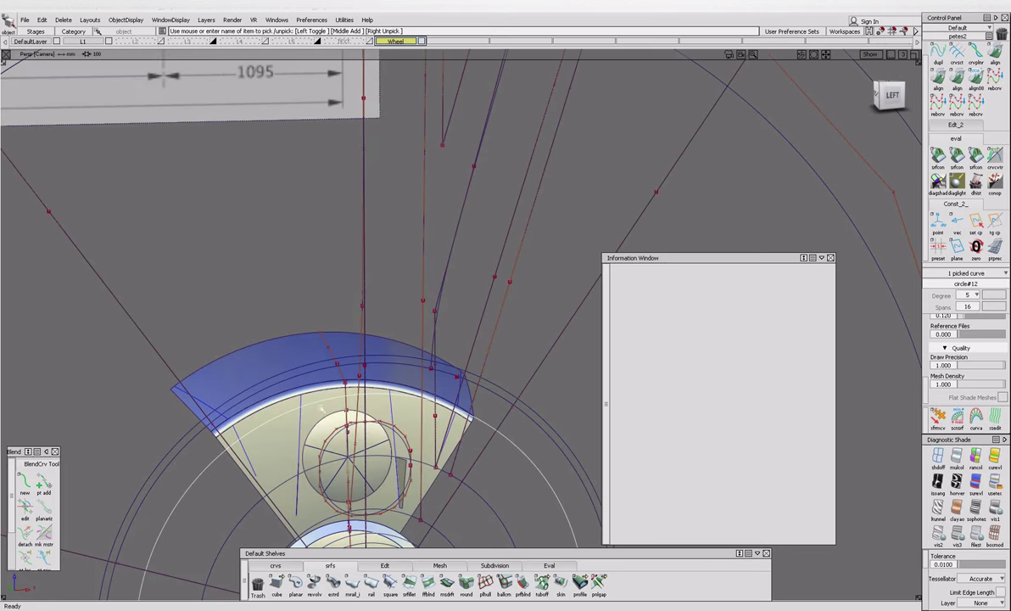
Select the hub surfaces around the bolt hole with their edge fillets and group them.
left_click(292, 396)
left_click(292, 395)
left_click(295, 399)
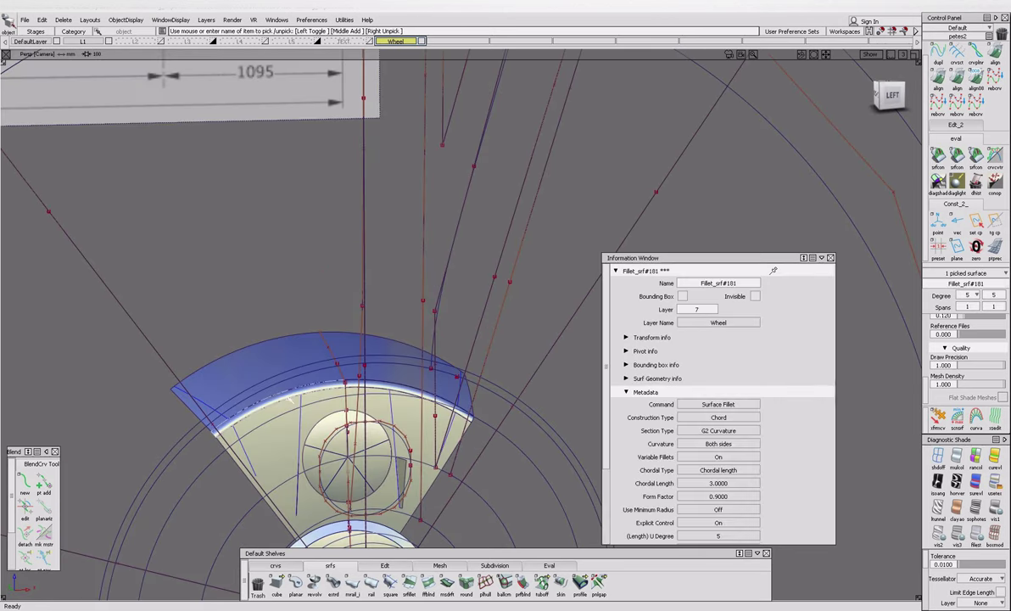
left_click(393, 359)
left_click(398, 394)
left_click(293, 385)
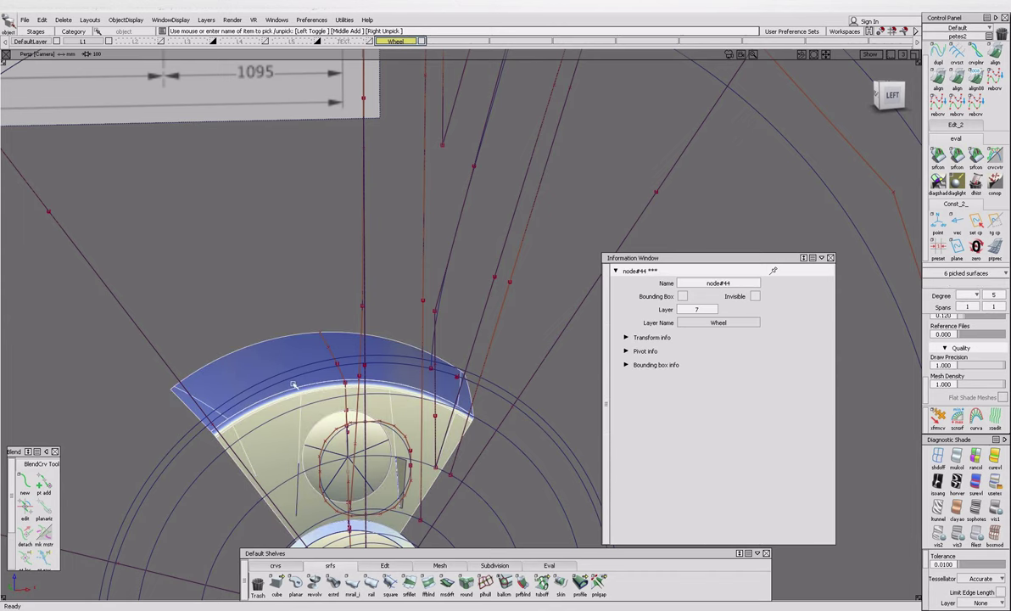
key("Delete")
Show the spoke segment together with the hub surfaces and set the diagnostic shading to Visual State 1.
mouse_move(350, 489)
right_mouse_down("alt+shift")
mouse_move(406, 490)
mouse_move(422, 456)
mouse_move(417, 496)
mouse_move(387, 459)
right_mouse_up("alt+shift")
left_click(410, 492)
left_click(421, 455)
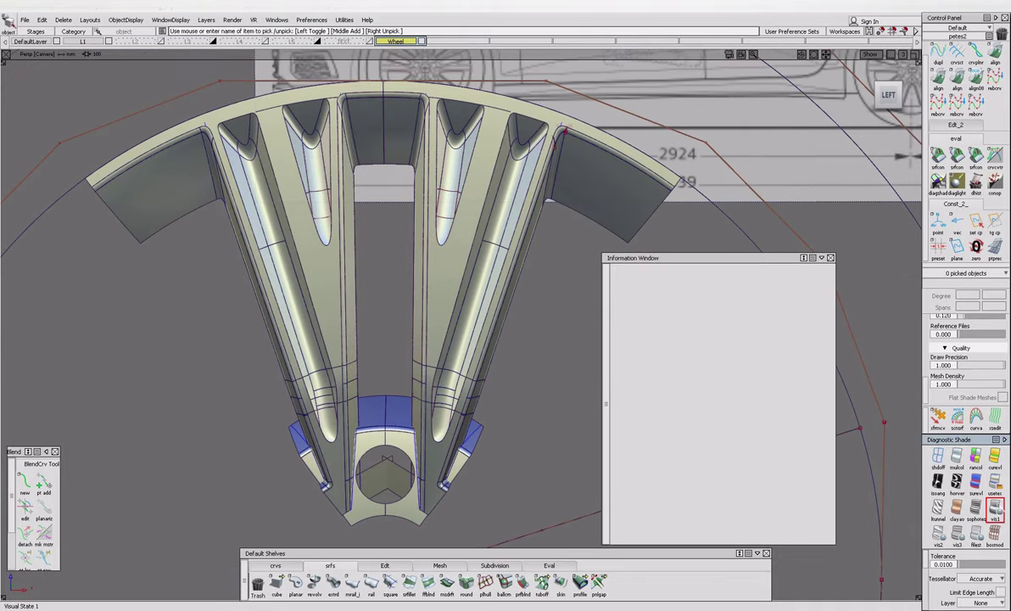
left_click(341, 371)
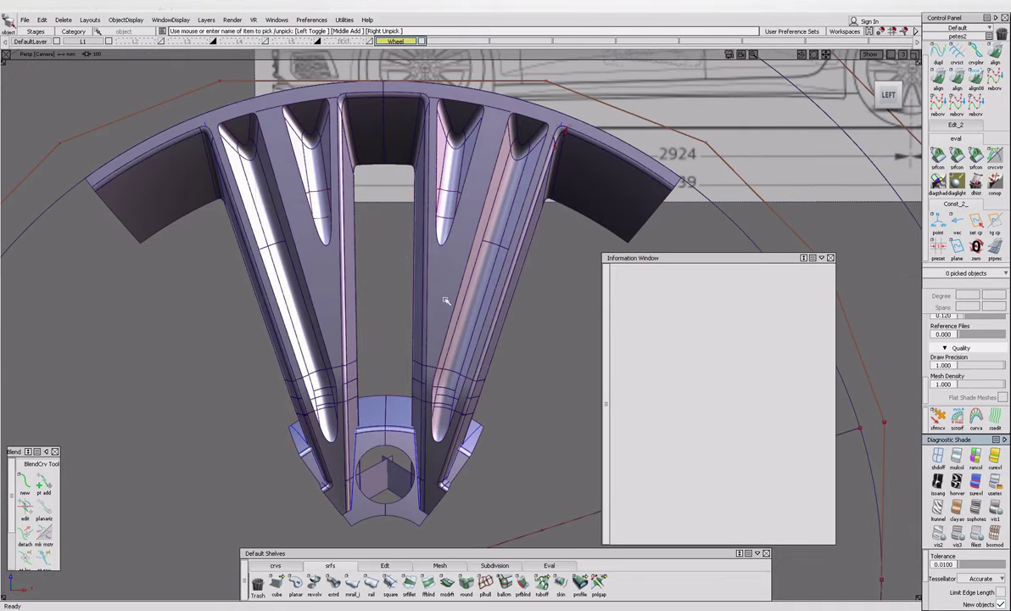
Assign a glossy black Plastic shader from the Visualize palette to the grouped inner spoke and rim surfaces.
left_click(290, 193)
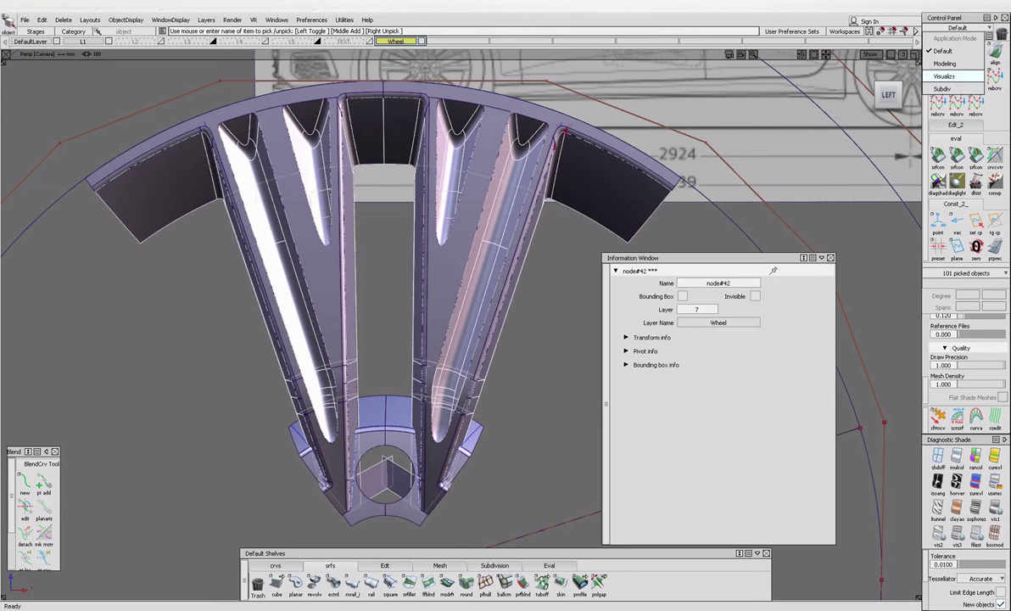
left_click(957, 28)
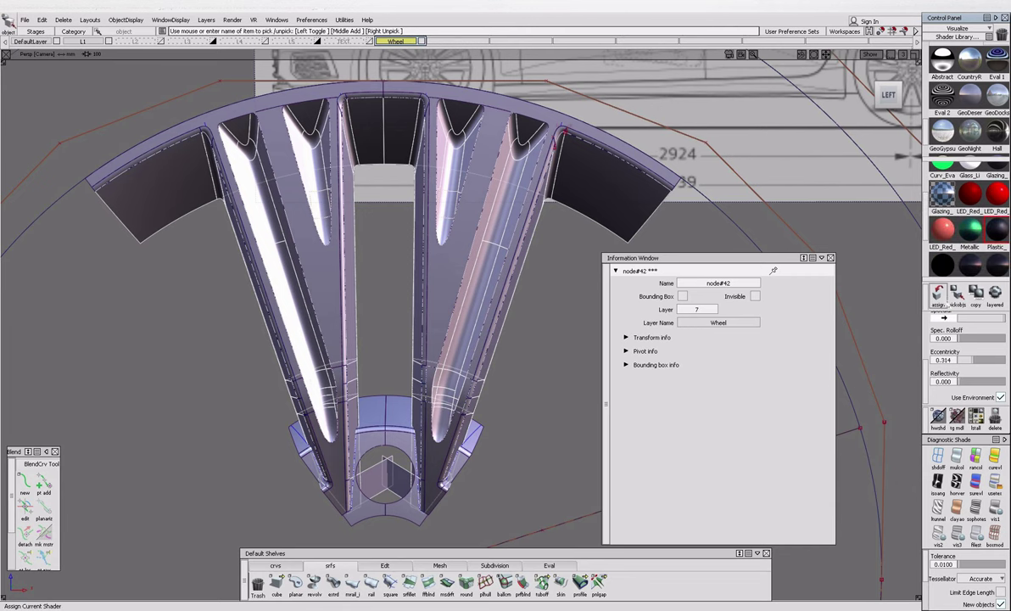
left_click(977, 264)
left_click(978, 264)
left_click_drag(644, 339, 475, 340, "alt+shift")
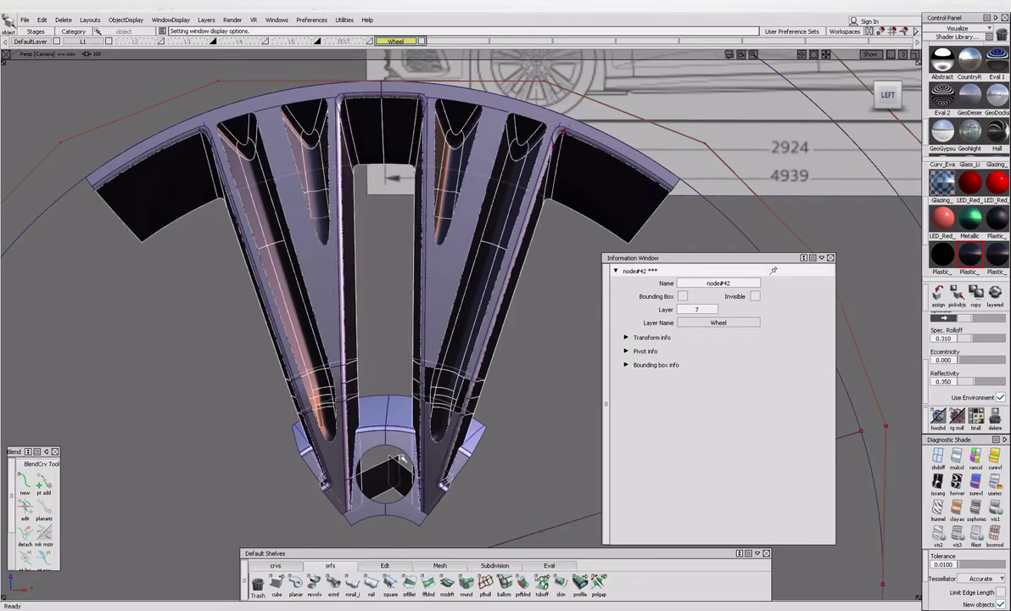
Check the alloy wheel photo in Photos and assign the same black Plastic shader to the grouped hub surfaces.
mouse_move(375, 606)
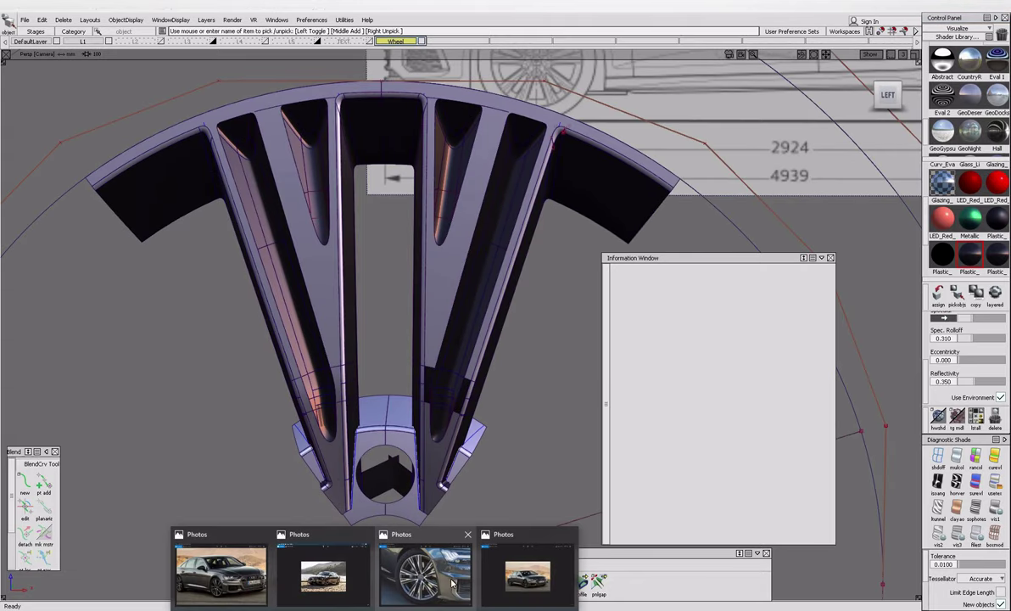
left_click(424, 564)
left_click(63, 413)
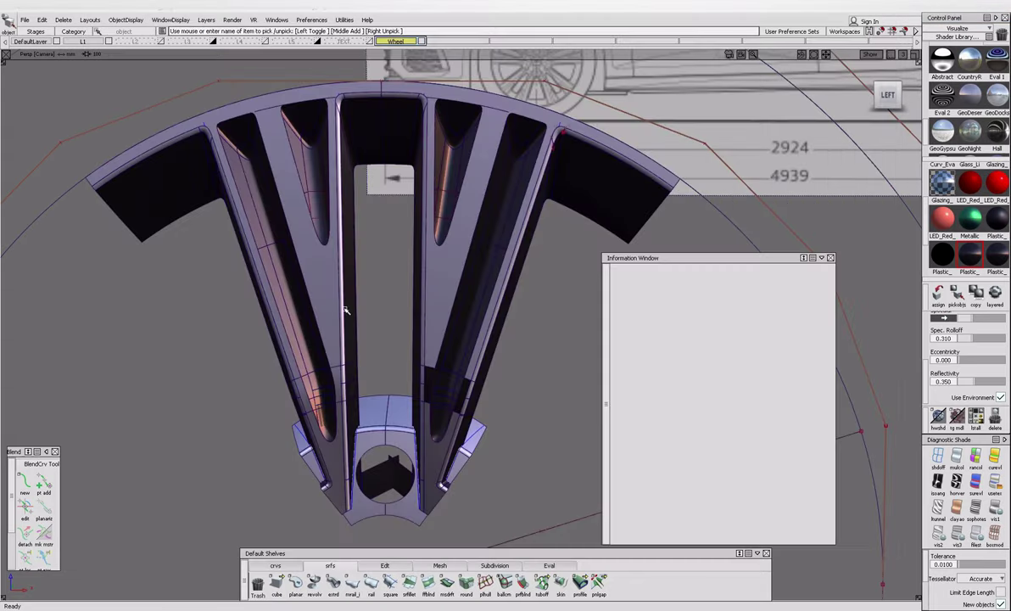
left_click(362, 393)
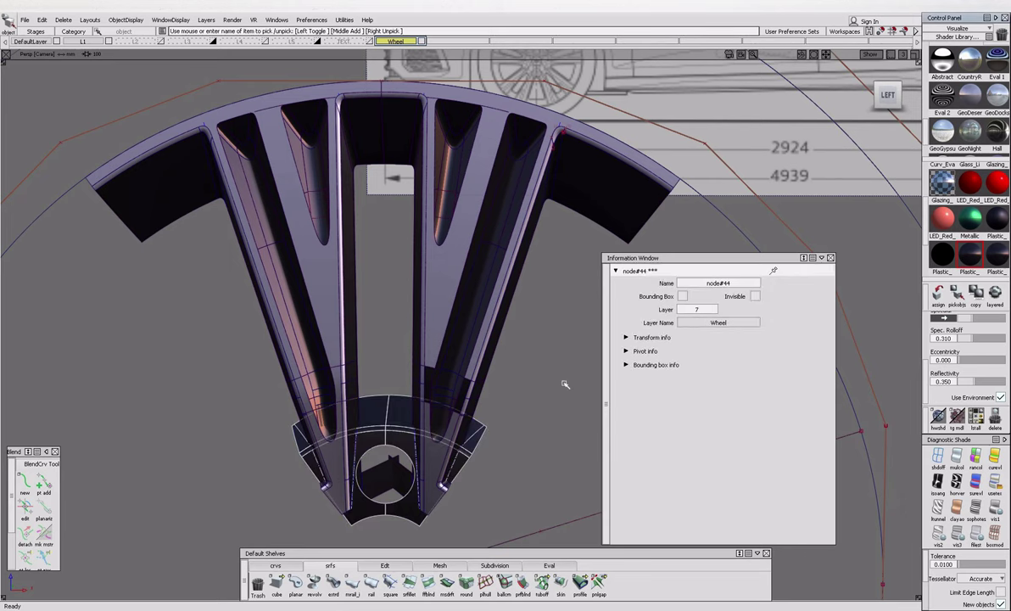
mouse_move(399, 458)
left_mouse_down("alt+shift")
mouse_move(475, 469)
mouse_move(423, 471)
left_mouse_up("alt+shift")
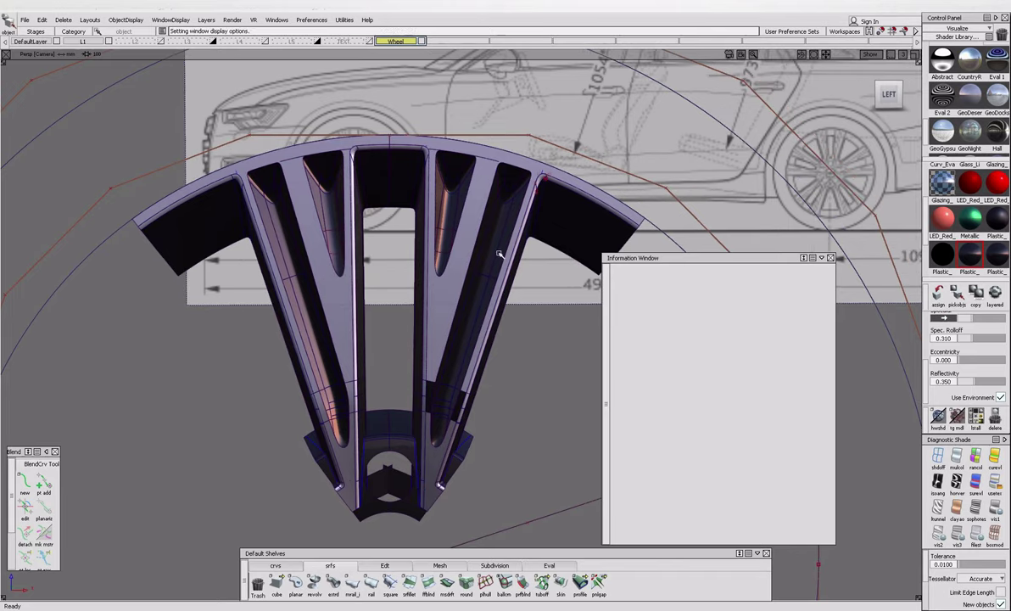
Switch to the orthographic left view and assign the Plastic_Black_Low_Gloss shader to the bolt hole cap.
left_click(888, 93)
left_click(402, 467)
key("ctrl+alt+s")
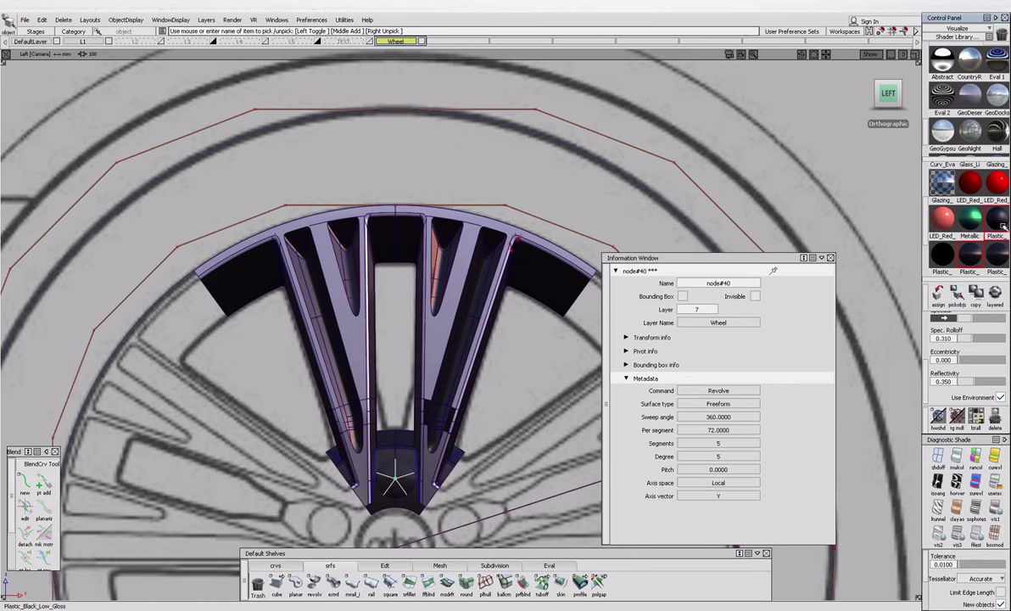
left_click(479, 410)
scroll(479, 410, "down", 5)
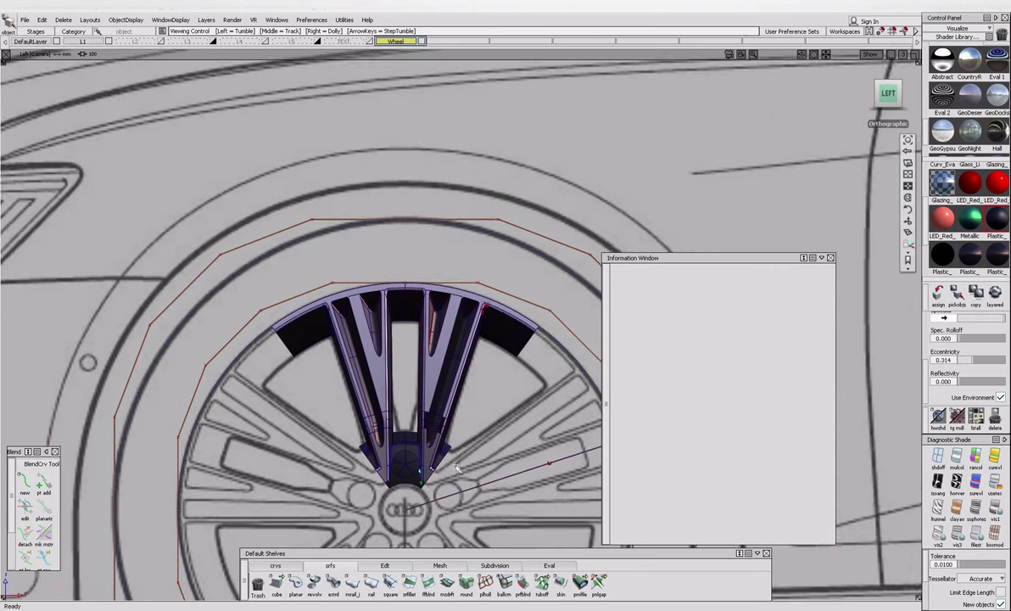
Untrim the arc-shaped surface patch across the lower face of the left-hand spoke.
left_click_drag(286, 287, 448, 431)
left_click(378, 377)
scroll(378, 377, "up", 5)
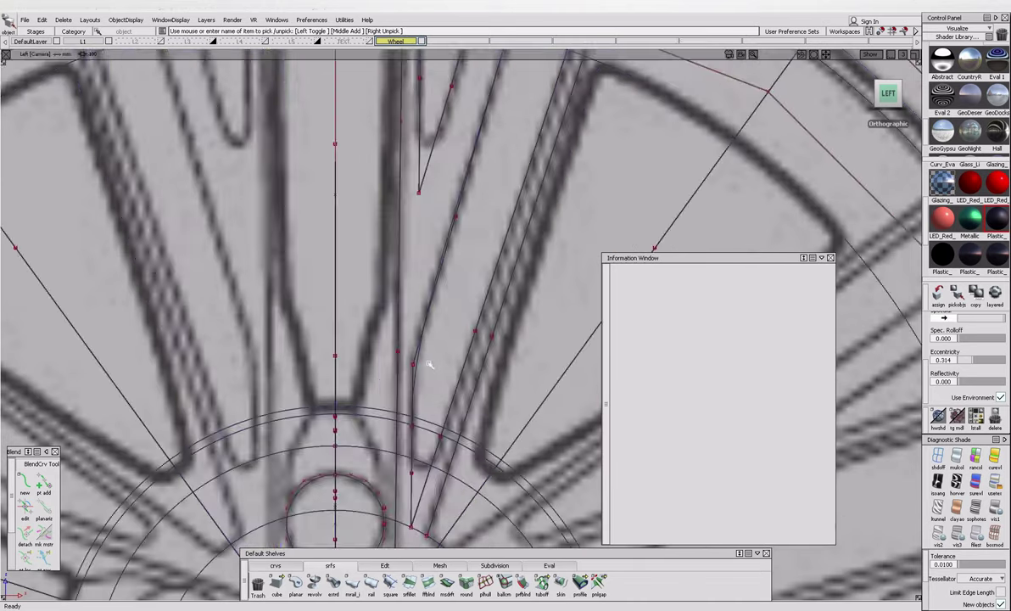
left_click(246, 344)
left_click(257, 451)
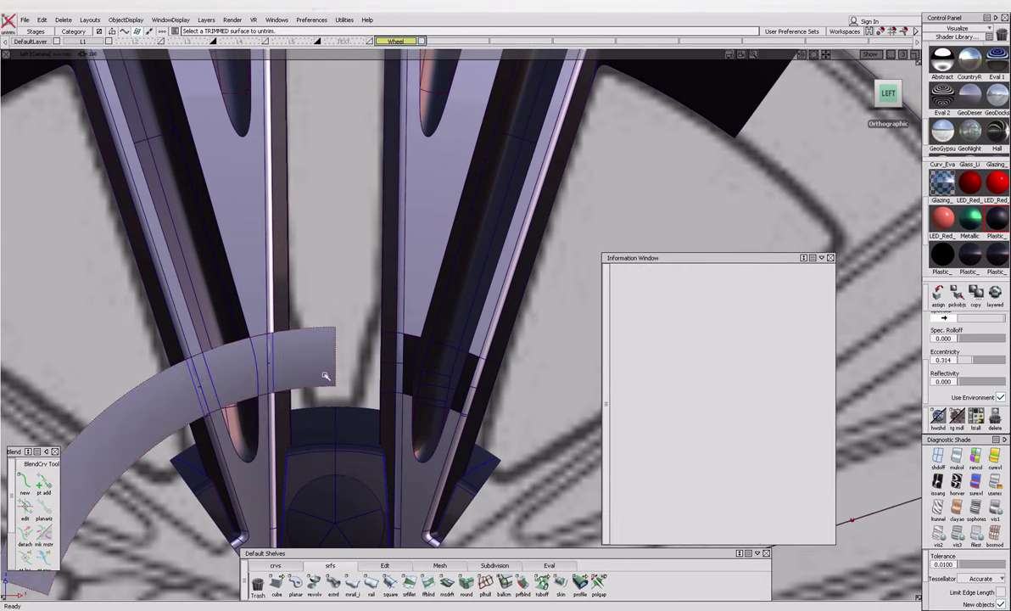
Trim the arc-shaped strip against the left-hand spoke surfaces, keeping the region within the spoke.
left_click_drag(429, 361, 338, 332, "alt+shift")
left_click(363, 337)
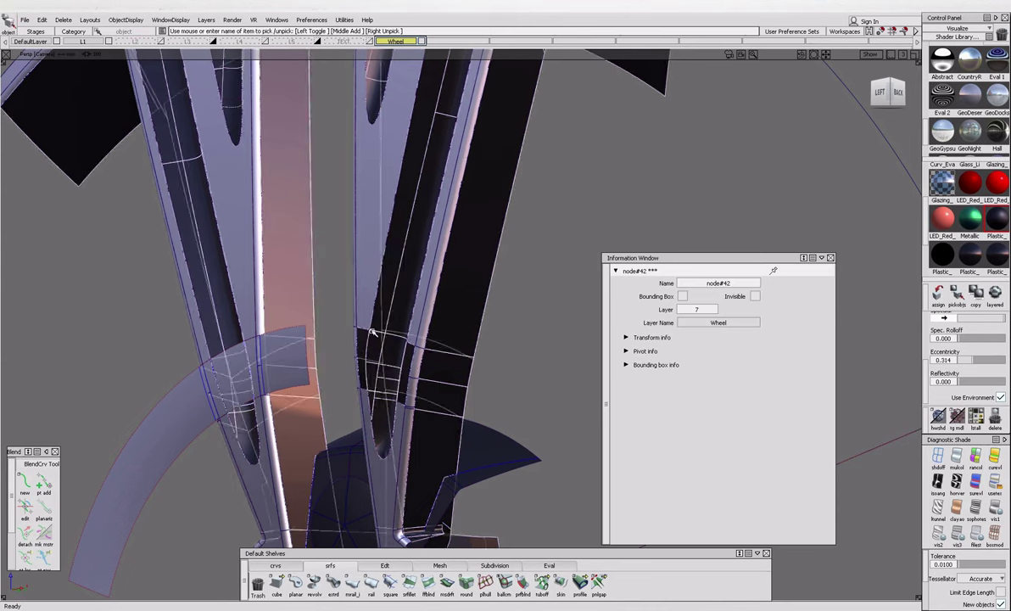
left_click(229, 379)
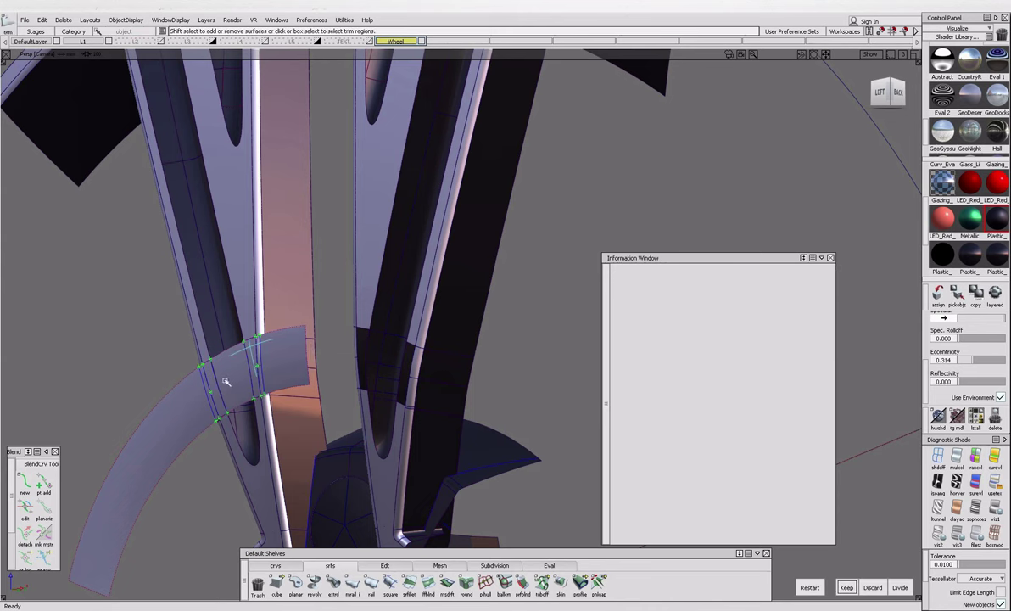
left_click(845, 587)
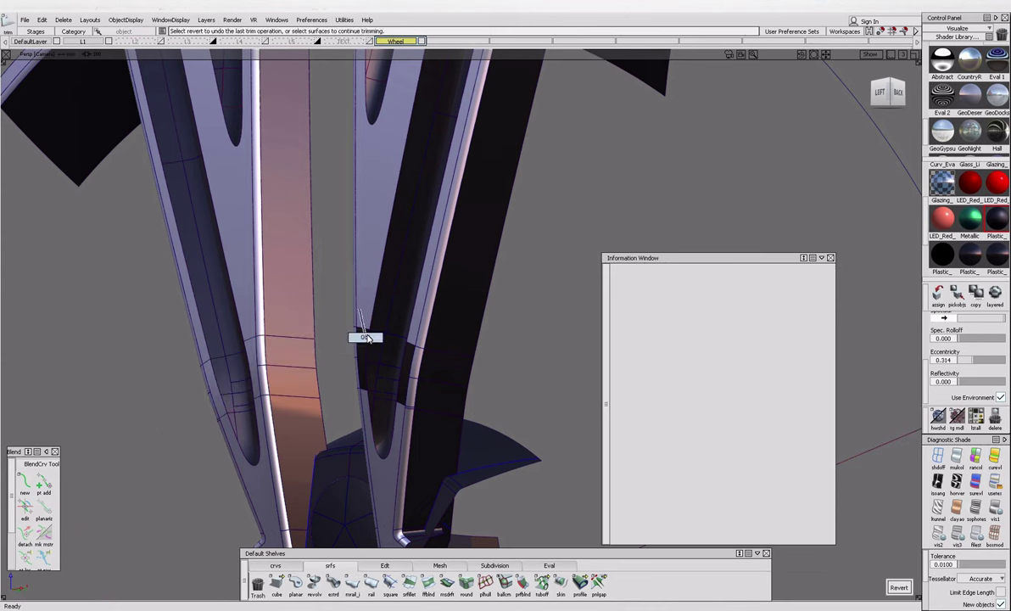
Remove the black patch from the right-hand spoke's lower face and apply the Zinc#3 shader to the grouped spoke faces.
left_click_drag(338, 319, 402, 375, "alt+shift")
left_click(402, 375)
key("Delete")
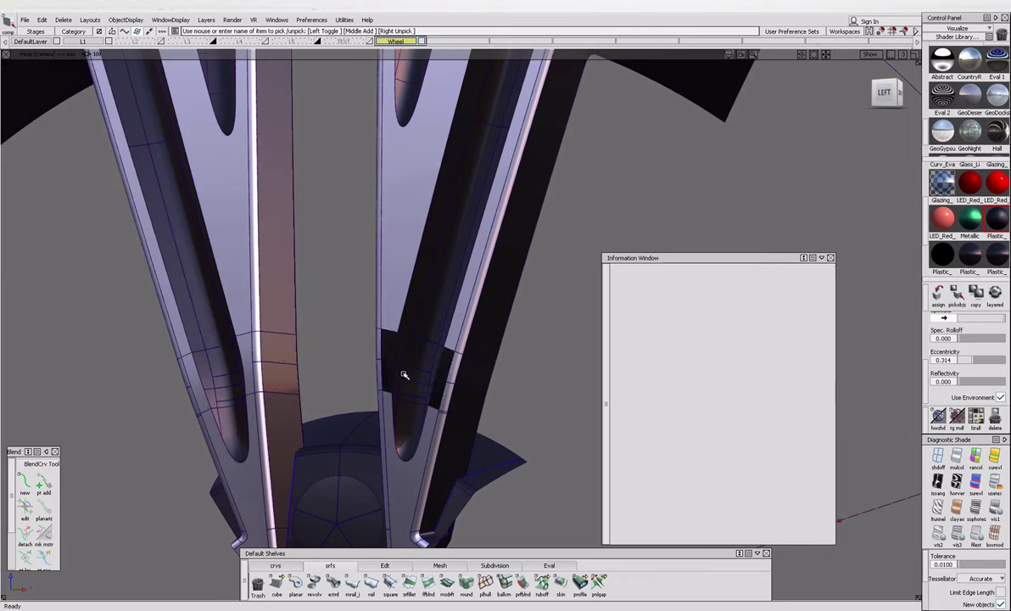
key("ctrl+v")
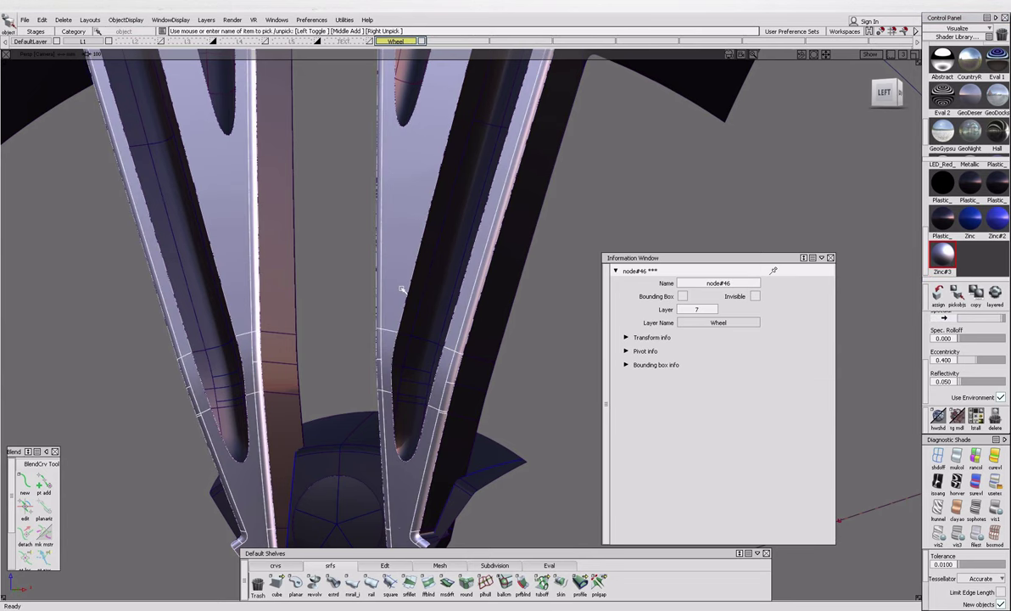
Pick all the spoke segment's groups and place their pivot at the wheel centre in the orthographic left view.
scroll(397, 322, "down", 5)
left_click_drag(276, 340, 459, 392)
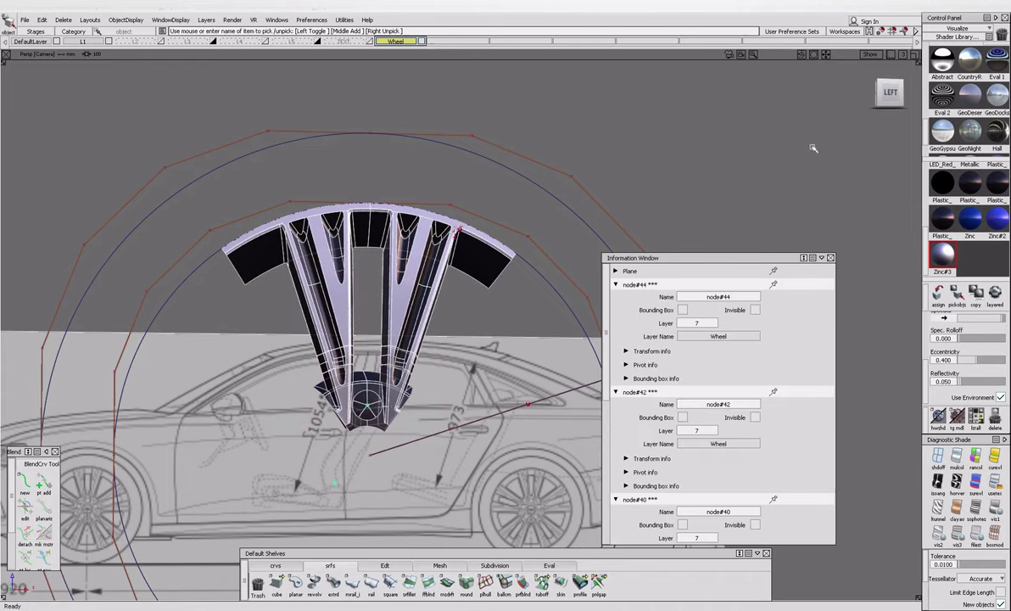
left_click(829, 86)
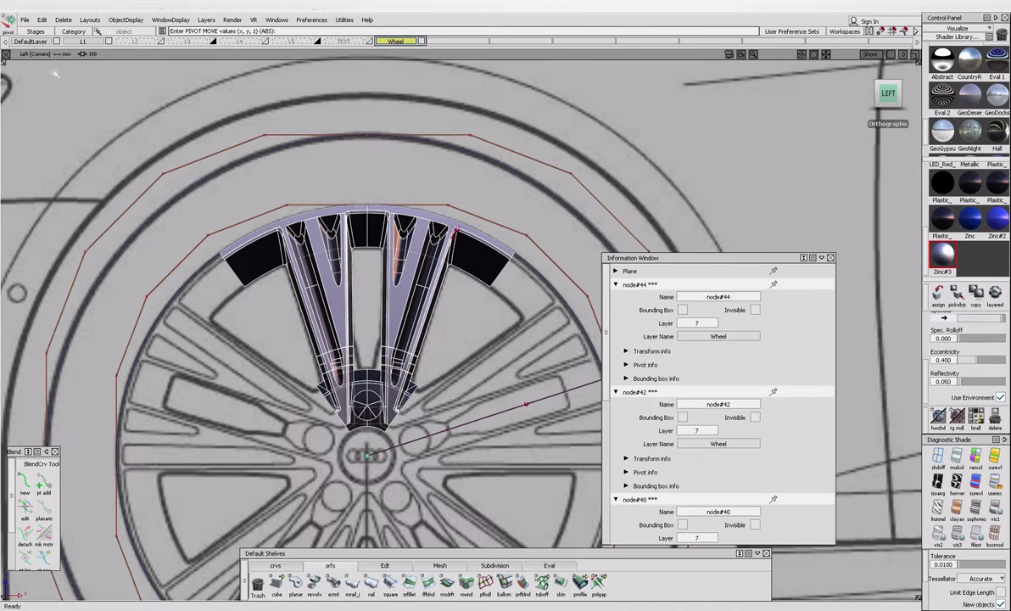
Duplicate the complete spoke segment as four rotated copies about the Y axis around the wheel centre, using Copy geometry.
left_click(42, 20)
left_click(73, 107)
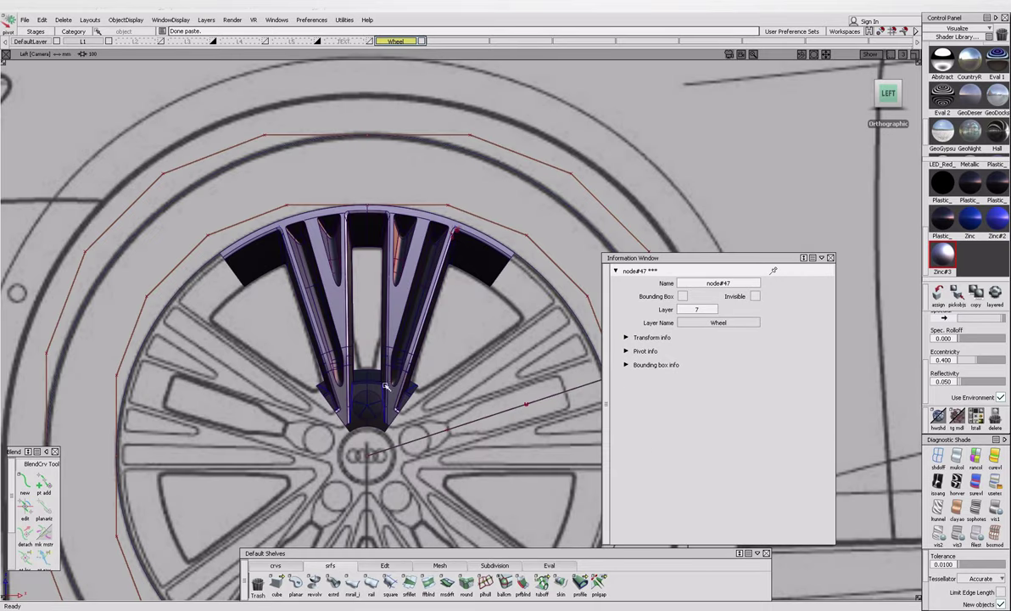
left_click(293, 379)
left_click_drag(294, 380, 440, 424)
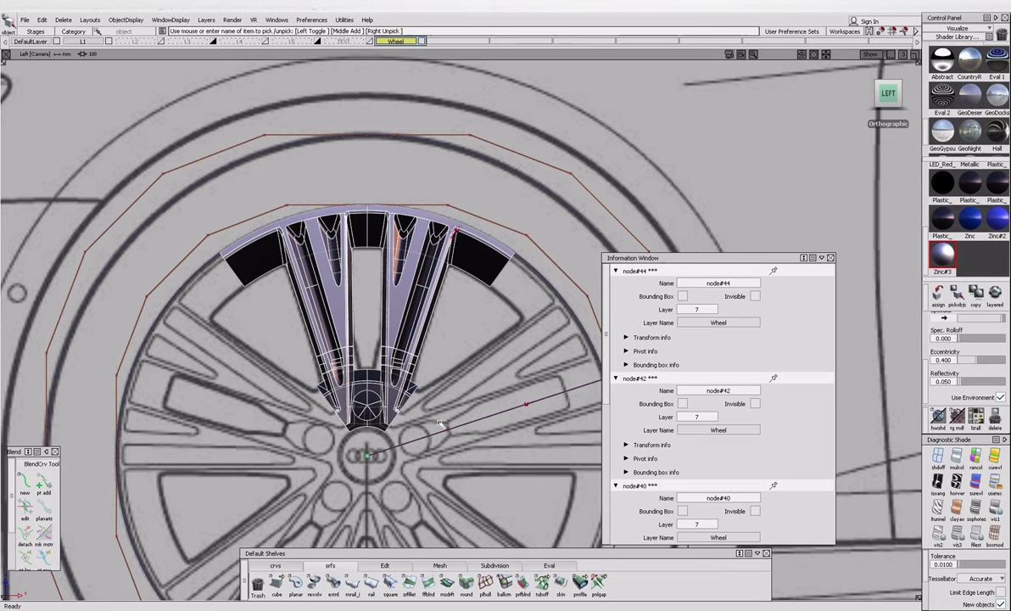
left_click(41, 20)
mouse_move(85, 108)
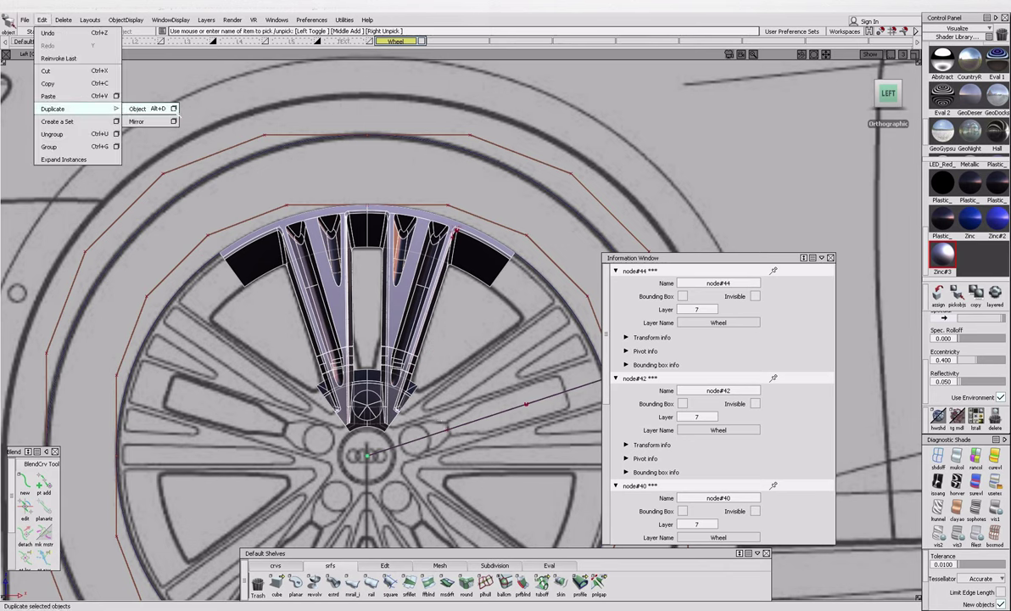
left_click(173, 109)
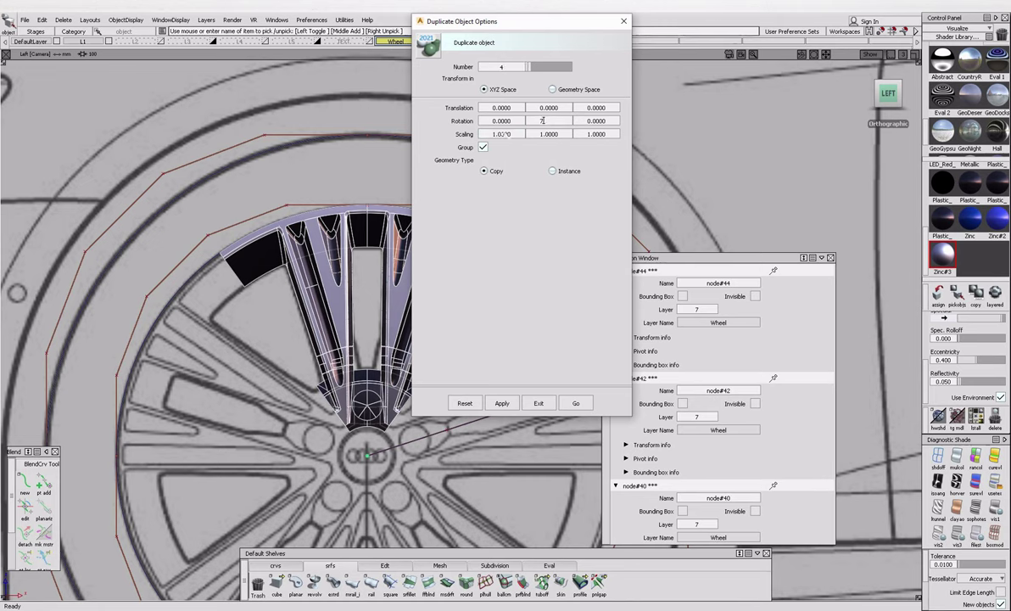
left_click(576, 403)
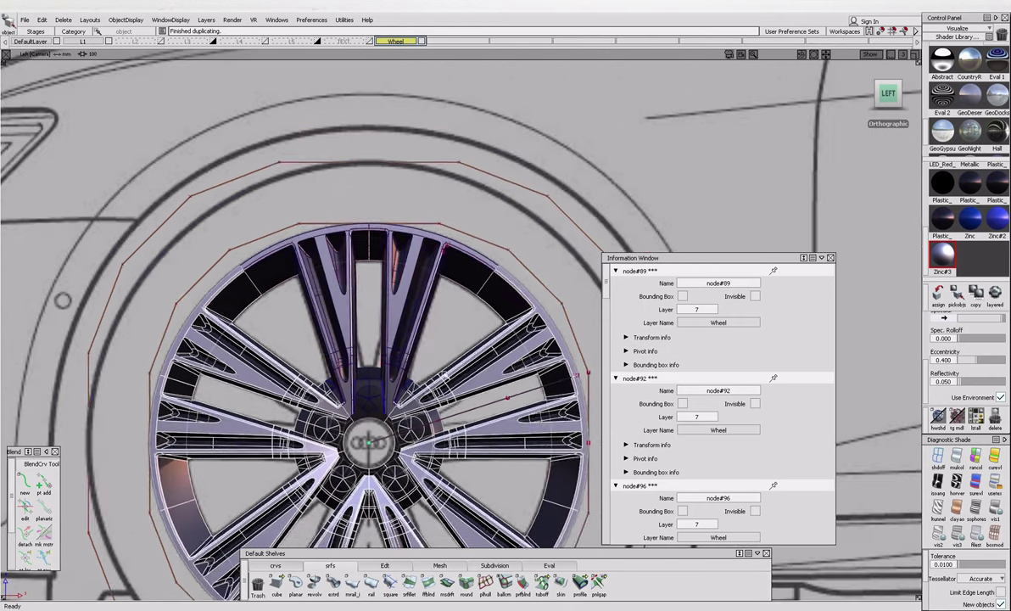
Bring the hidden centre cap back and show it together with the full set of spokes.
key("F8")
key("F8")
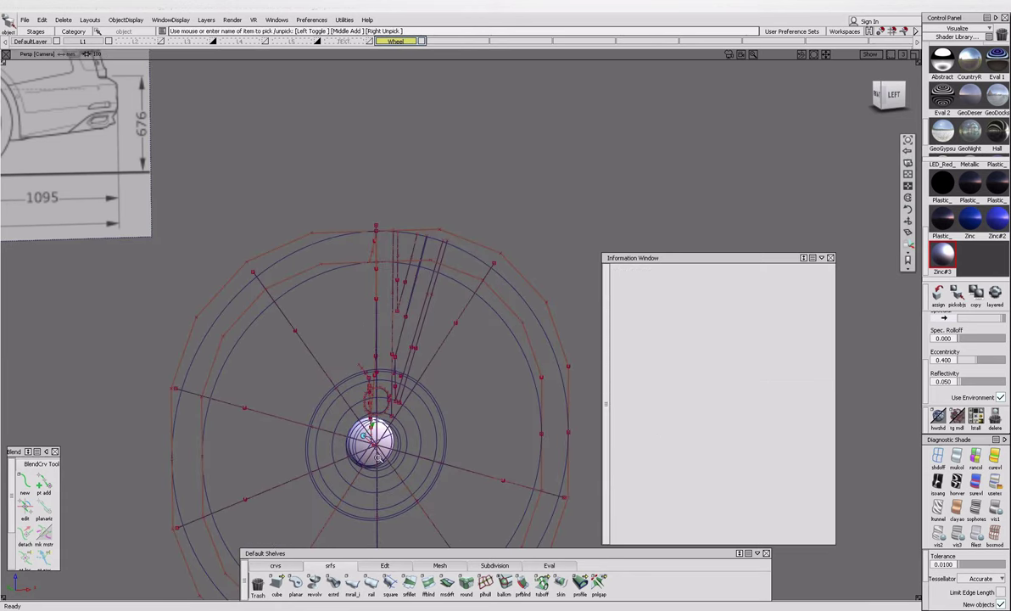
scroll(343, 420, "up", 3)
left_click(326, 411)
left_click(332, 413)
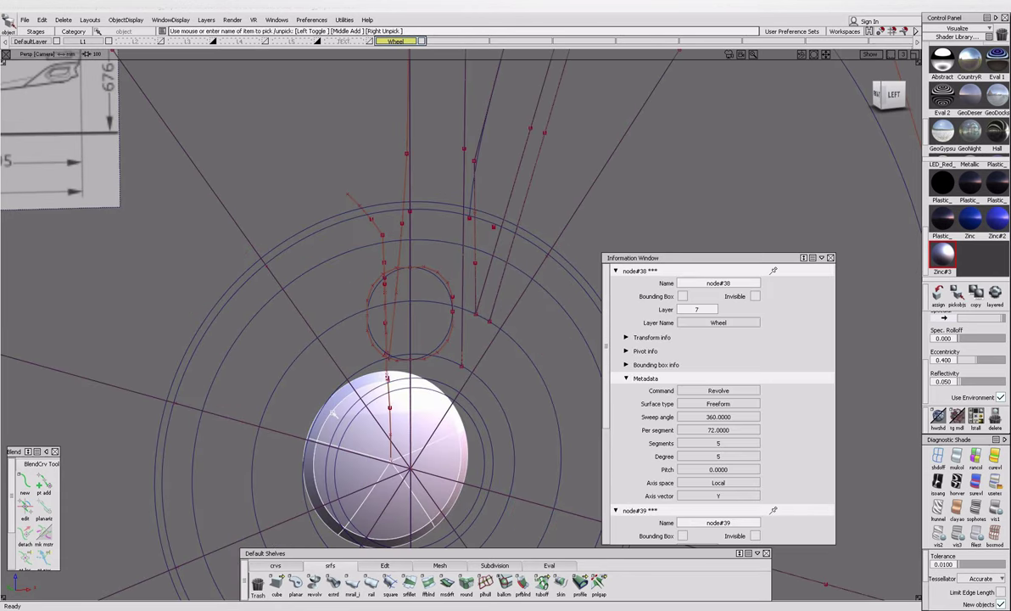
key("F8")
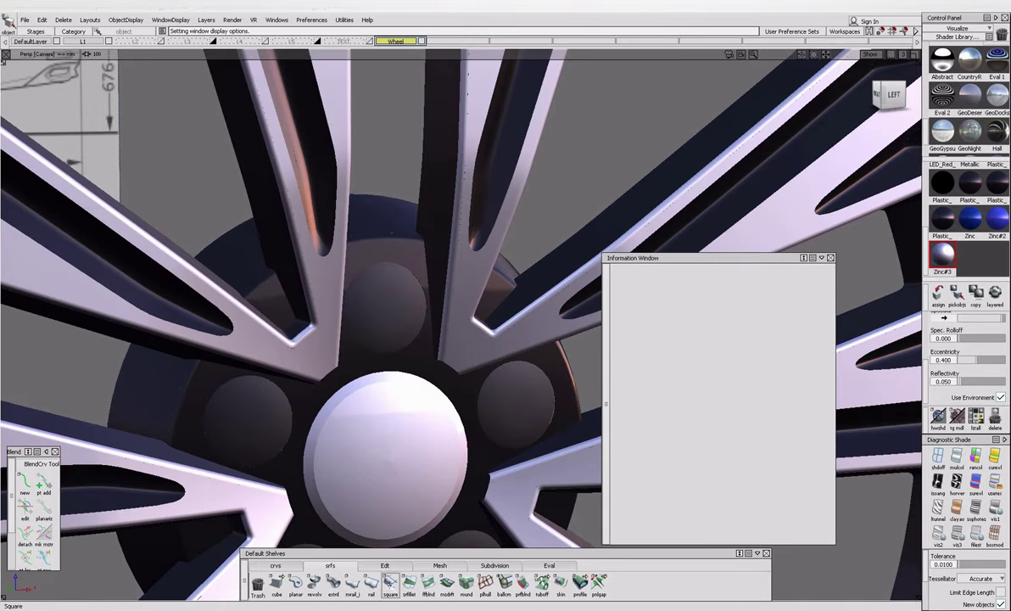
Check the alloy wheel photo in Photos and assign the black Plastic shader to the centre cap's face, leaving its outer ring in Zinc#3.
left_click(426, 564)
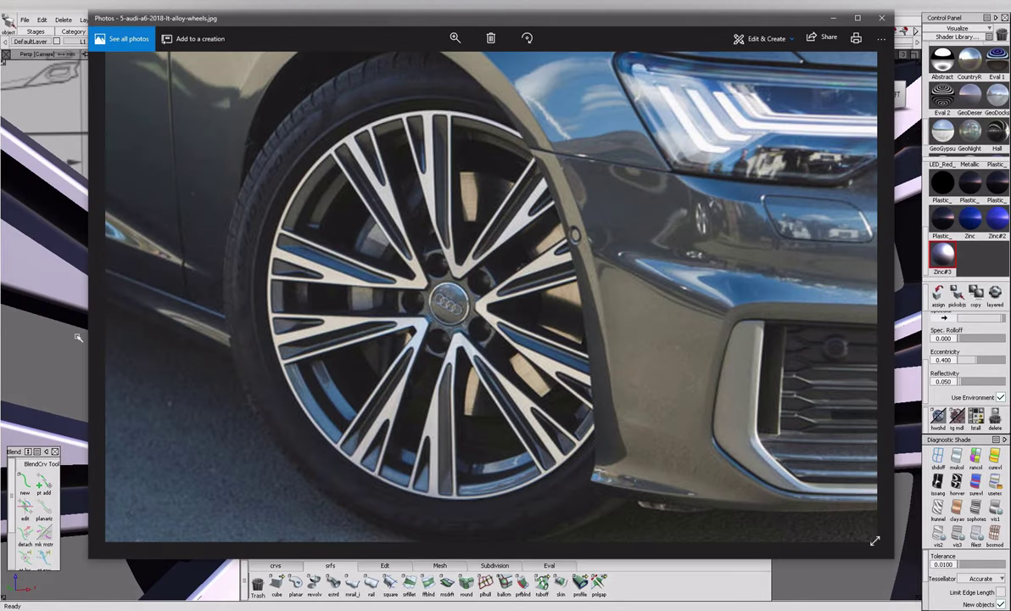
key("alt+Tab")
left_click(348, 422)
left_click(406, 439)
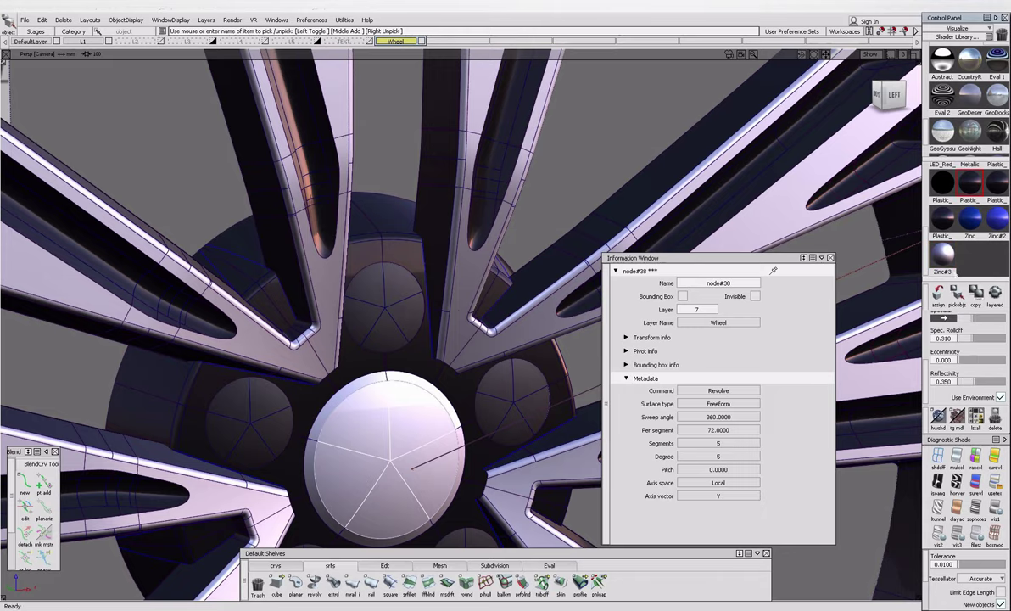
key("ctrl+h")
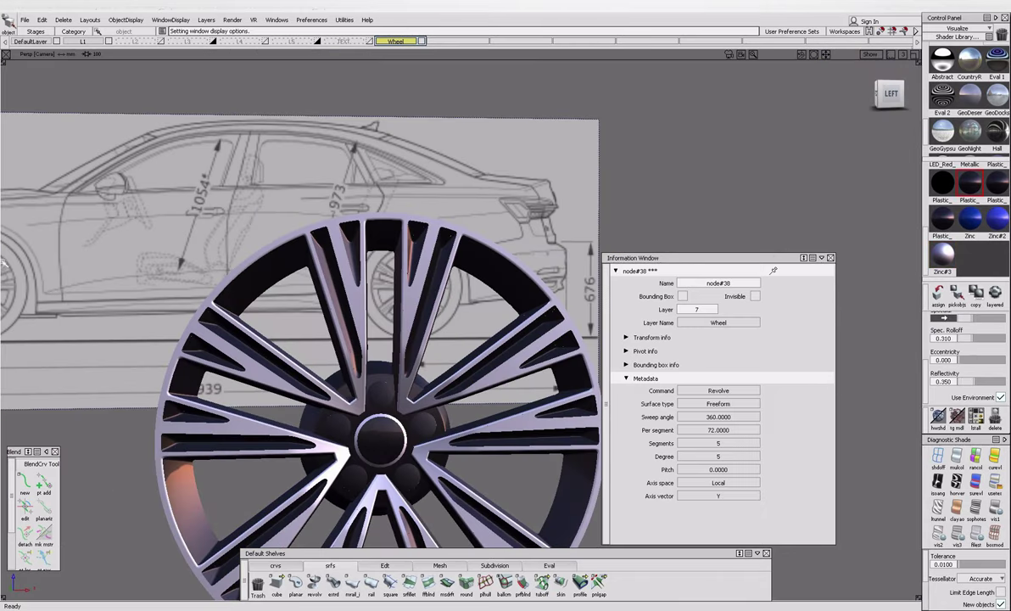
mouse_move(299, 373)
left_mouse_down("alt+shift")
mouse_move(245, 386)
mouse_move(255, 390)
left_mouse_up("alt+shift")
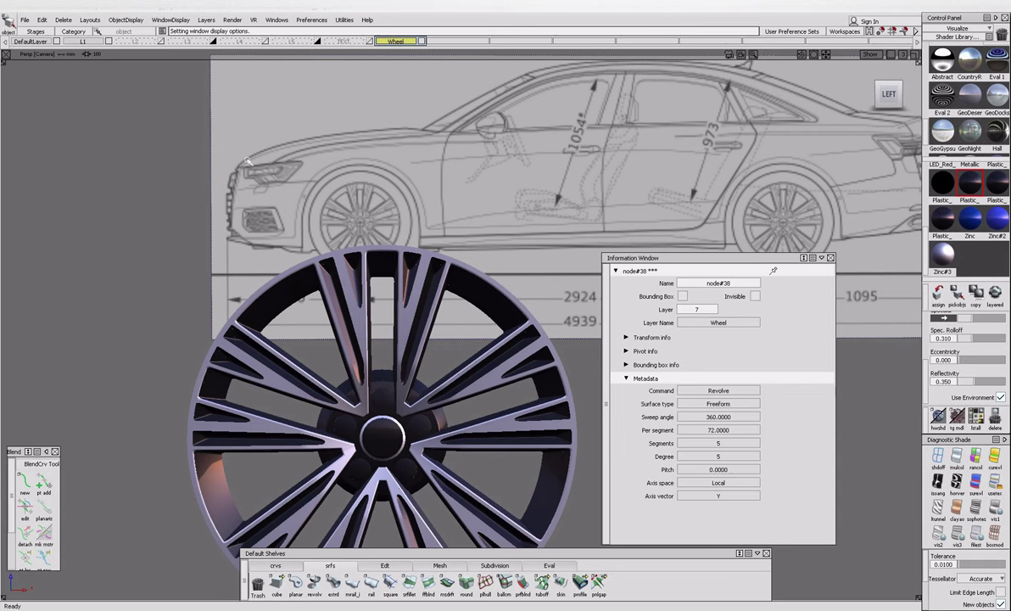
left_click_drag(282, 420, 336, 397, "alt+shift")
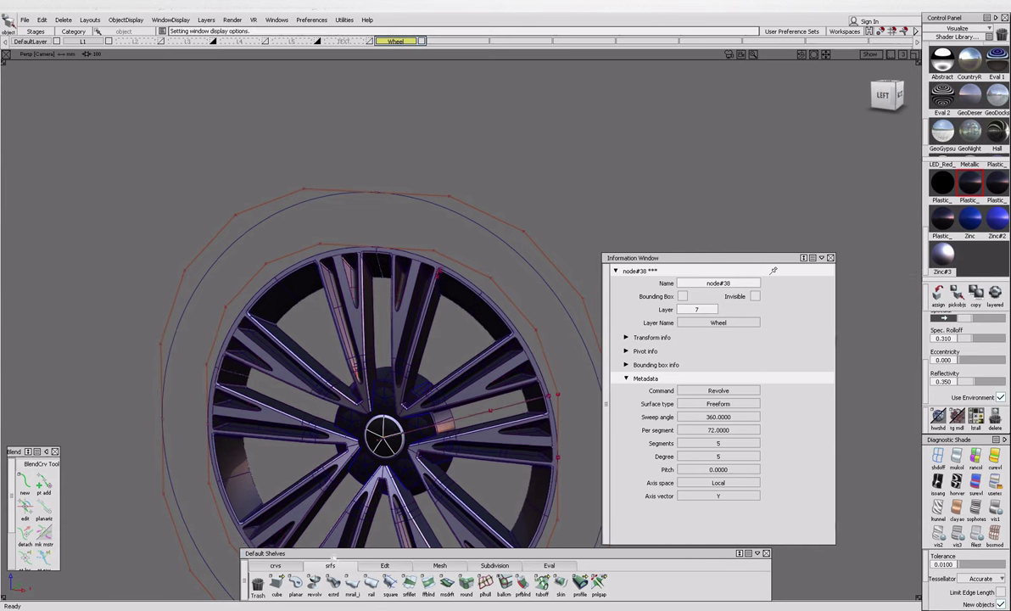
Examine the tyre and rim in the alloy wheel and Audi A6 reference photos and compare them with the modelled wheel from several angles.
left_click(275, 565)
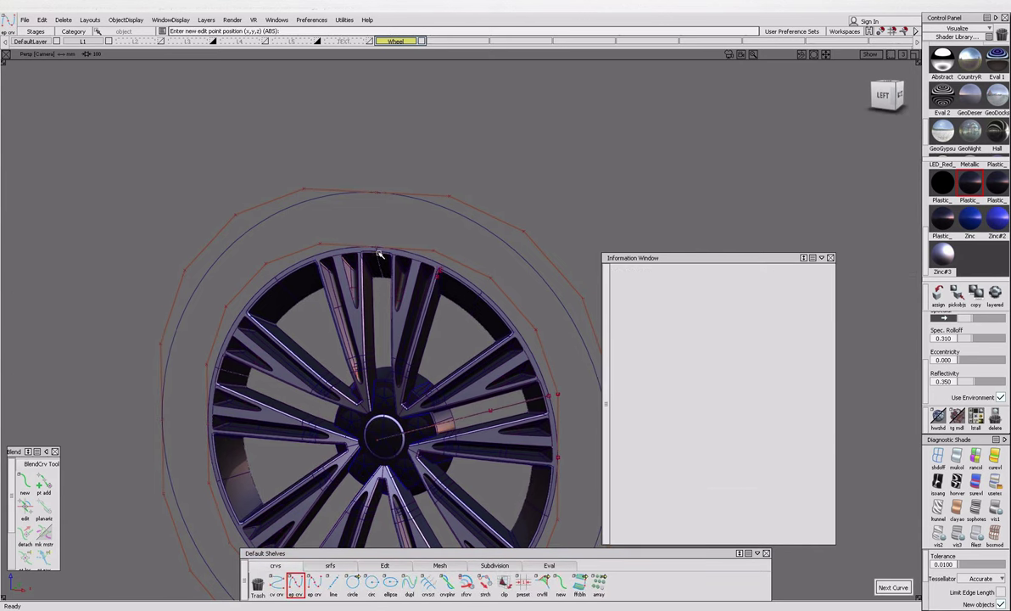
left_click_drag(380, 255, 396, 389, "alt+shift")
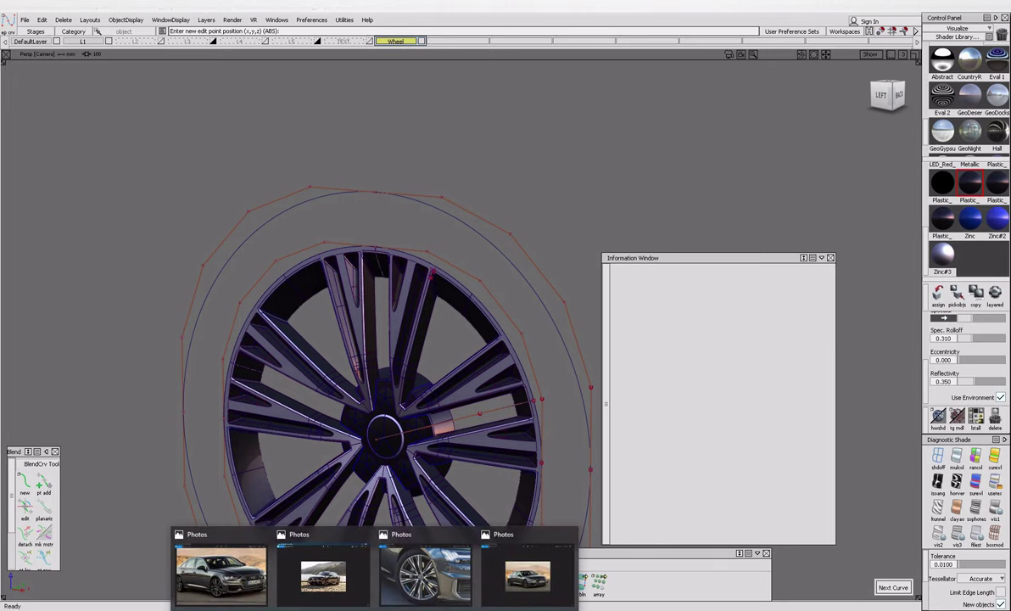
left_click(387, 543)
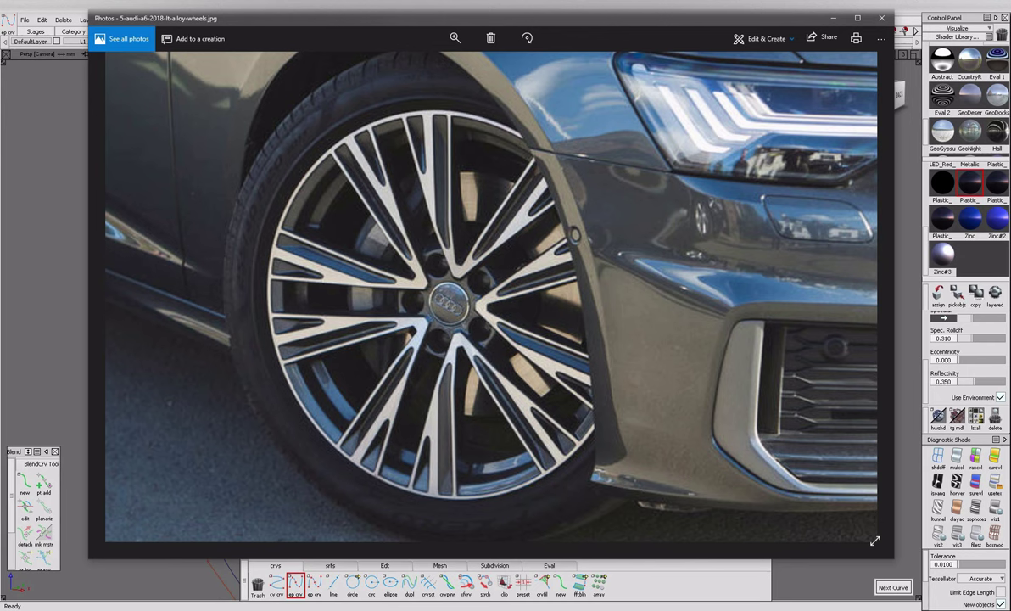
mouse_move(373, 605)
left_click(216, 571)
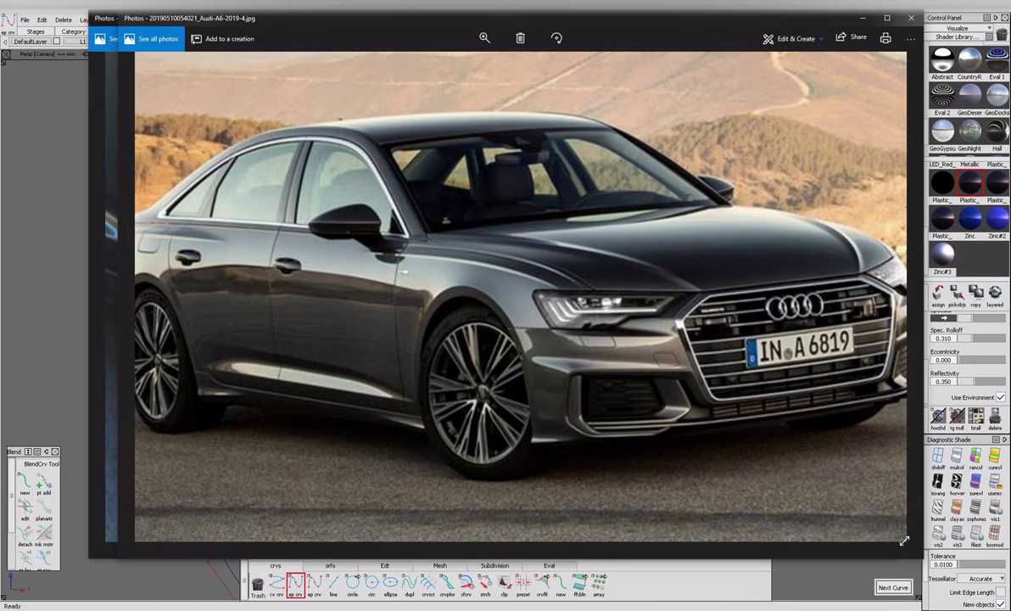
left_click(52, 208)
left_click_drag(361, 283, 367, 322, "alt+shift")
right_click_drag(367, 322, 399, 398, "alt+shift")
left_click_drag(399, 399, 445, 517, "alt+shift")
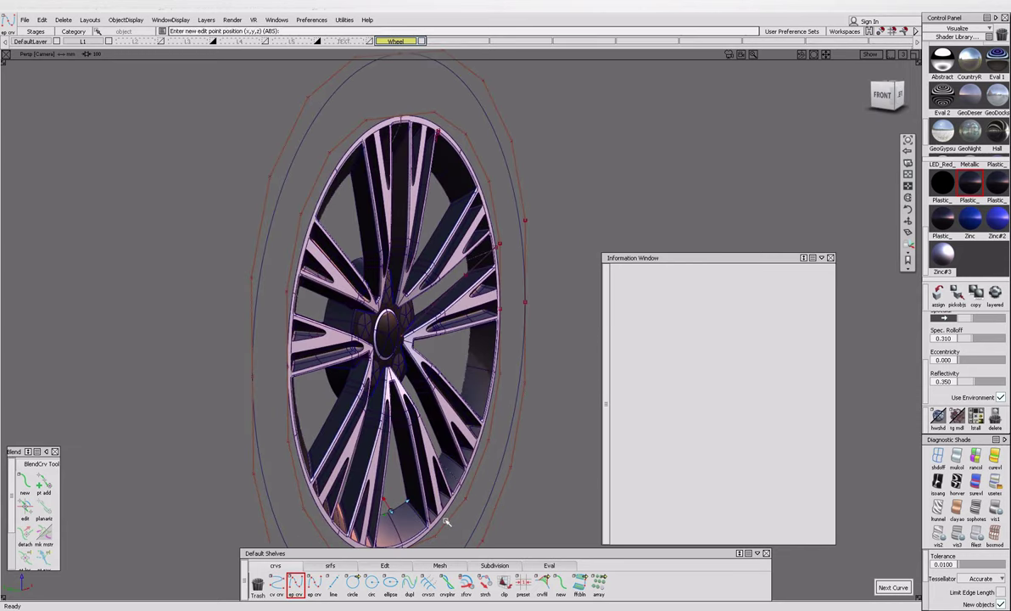
right_click_drag(290, 204, 305, 222, "alt+shift")
left_click_drag(306, 222, 355, 278, "alt+shift")
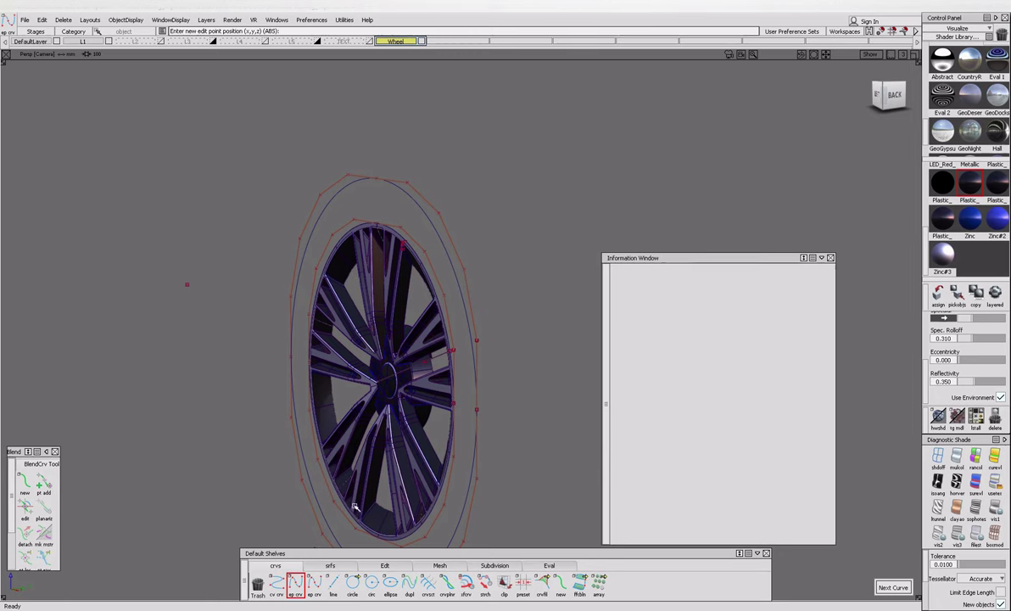
right_click_drag(344, 471, 350, 413, "alt+shift")
left_click_drag(350, 413, 468, 290, "alt+shift")
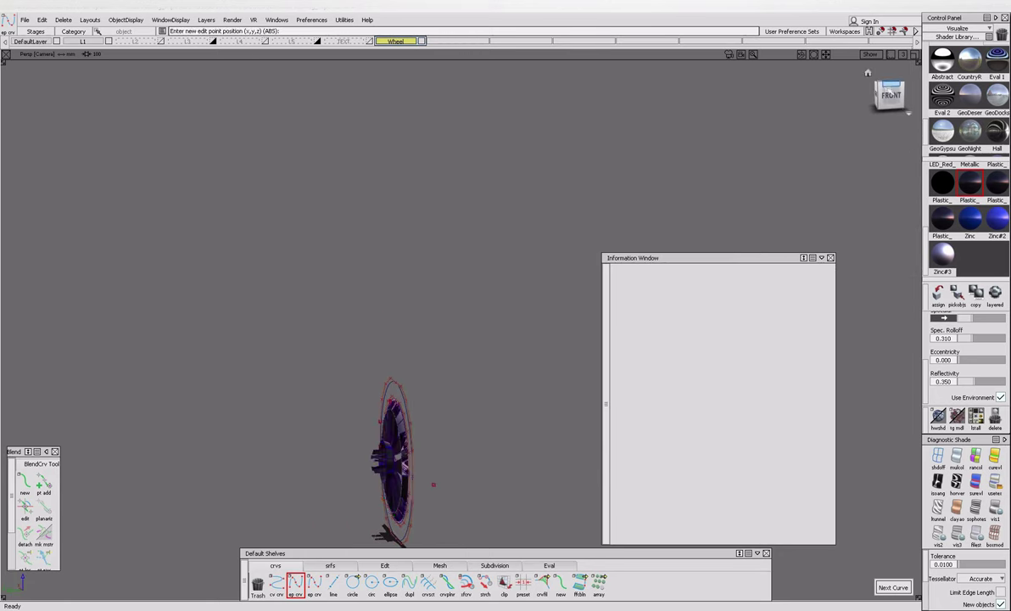
In the orthographic front view, move the whole wheel about -938 mm along Y to the outer face of the blueprint tyre.
left_click(885, 89)
left_click(888, 103)
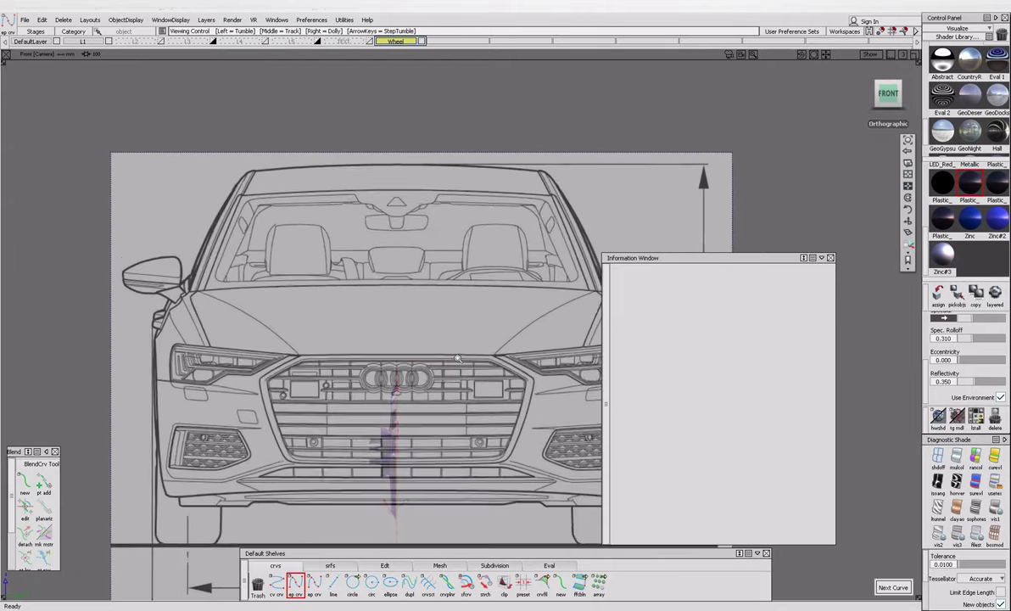
middle_click_drag(466, 339, 208, 300, "alt+shift")
key("Escape")
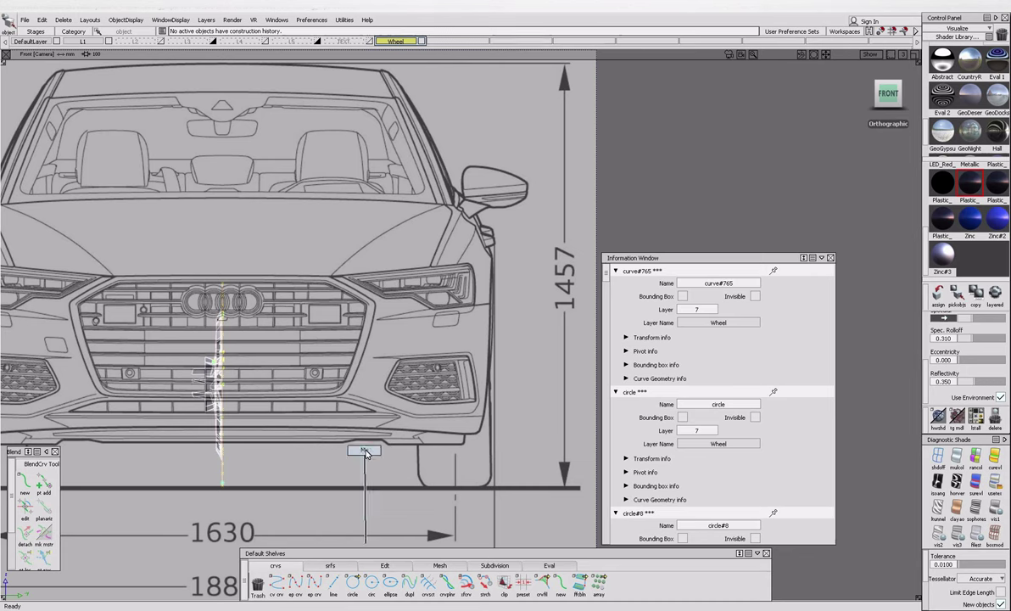
middle_click_drag(653, 214, 909, 219)
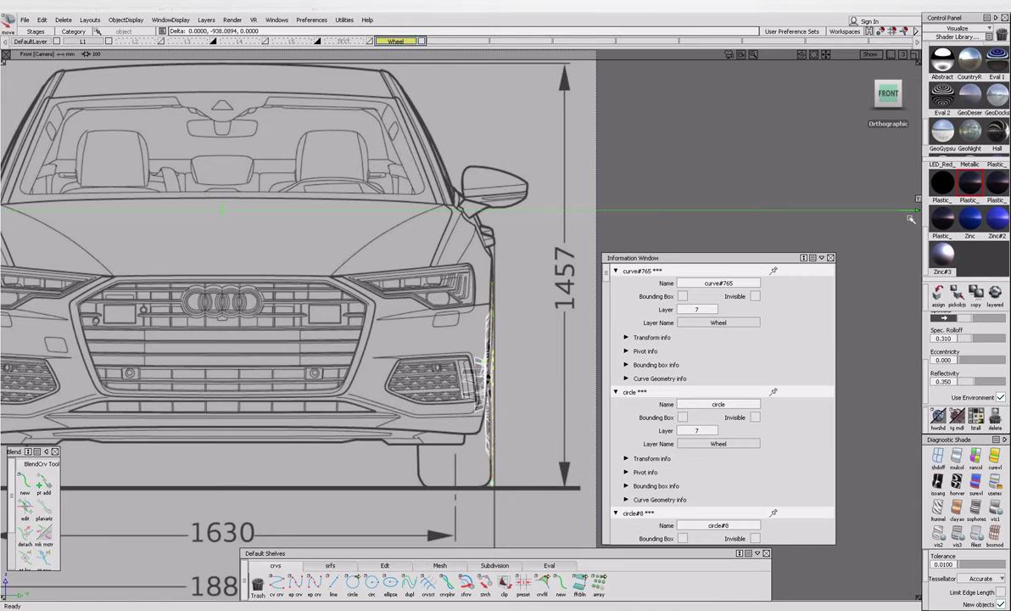
Draw a straight vertical edit-point curve from the top of the rim circle to the top of the outer tyre circle.
key("F4")
mouse_move(464, 511)
left_mouse_down("alt+shift")
mouse_move(158, 377)
mouse_move(349, 368)
mouse_move(462, 469)
mouse_move(504, 424)
left_mouse_up("alt+shift")
mouse_move(504, 424)
right_mouse_down("alt+shift")
mouse_move(513, 421)
mouse_move(454, 356)
mouse_move(467, 334)
right_mouse_up("alt+shift")
left_click(294, 583)
left_click_drag(481, 295, 666, 132, "alt+shift")
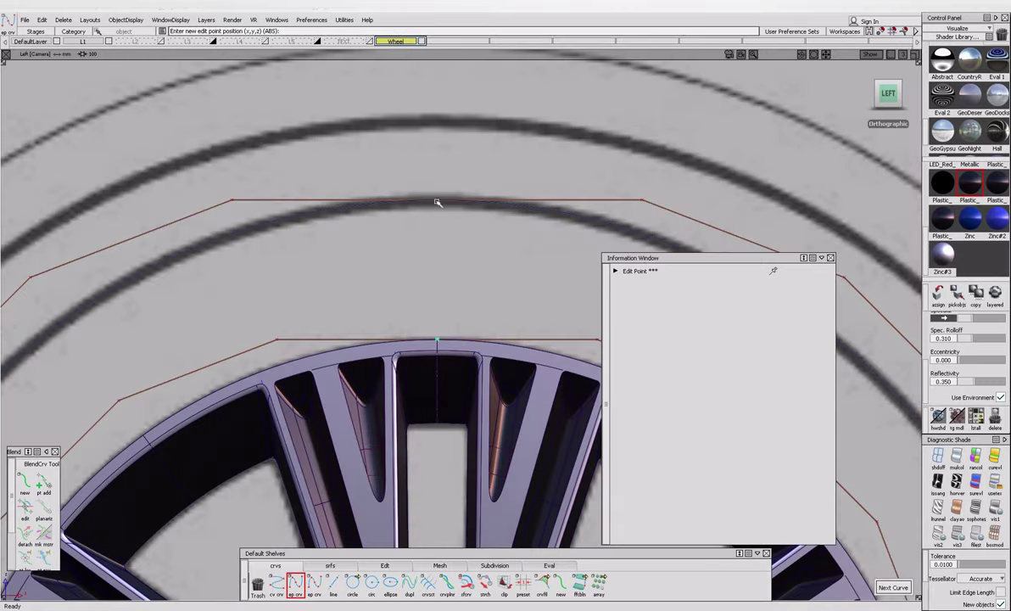
left_click(440, 202)
mouse_move(440, 202)
right_mouse_down("alt+shift")
mouse_move(487, 302)
mouse_move(399, 306)
mouse_move(474, 294)
right_mouse_up("alt+shift")
left_click_drag(474, 294, 183, 307, "alt+shift")
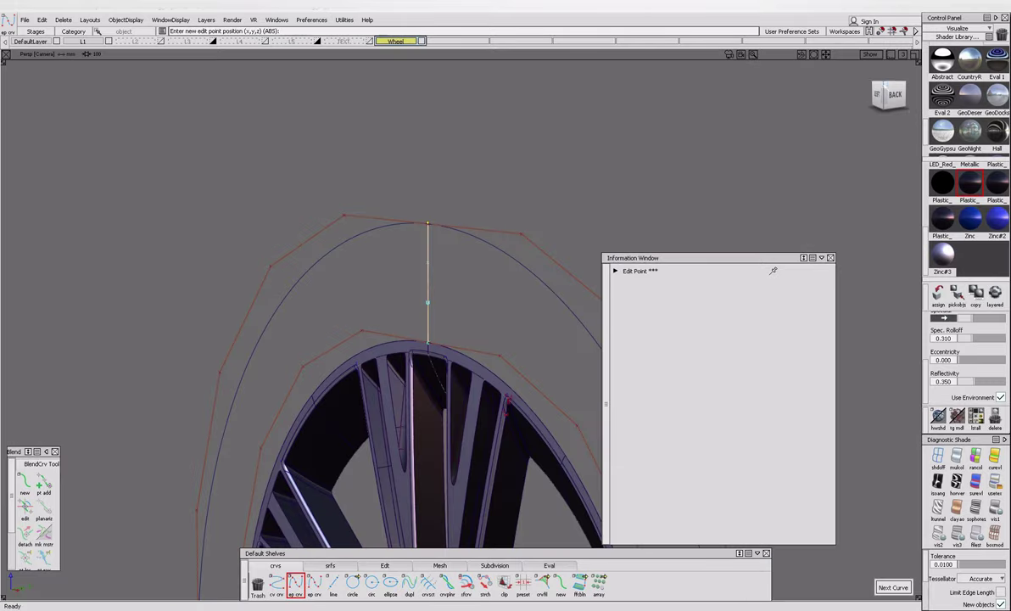
left_click(888, 93)
key("F11")
key("F12")
key("ctrl+alt+z")
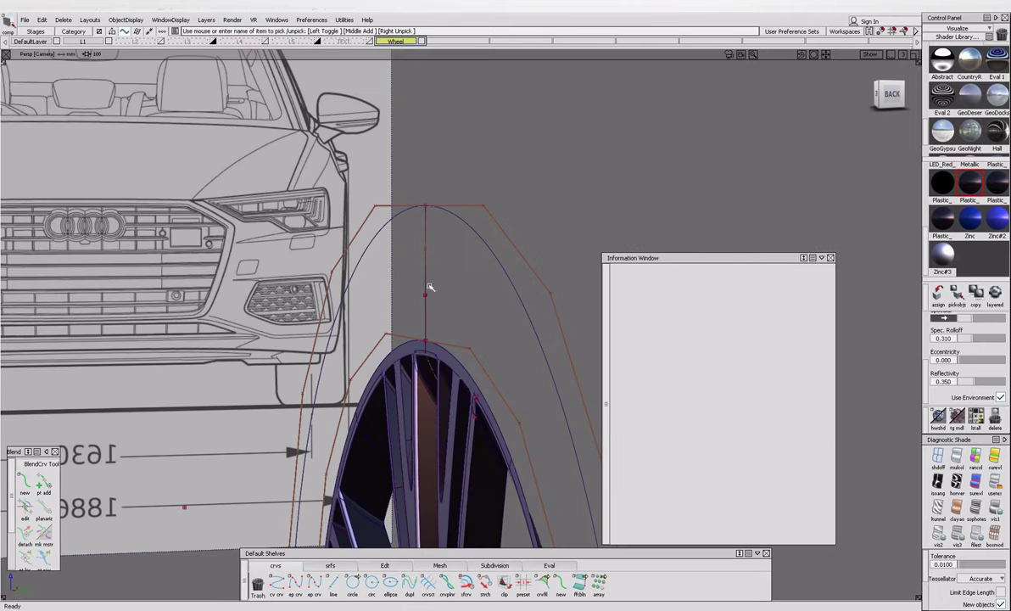
Bow the tyre's outer sidewall curve outward by moving its two middle control points in the orthographic back view.
key("F11")
left_click(424, 295)
key("F12")
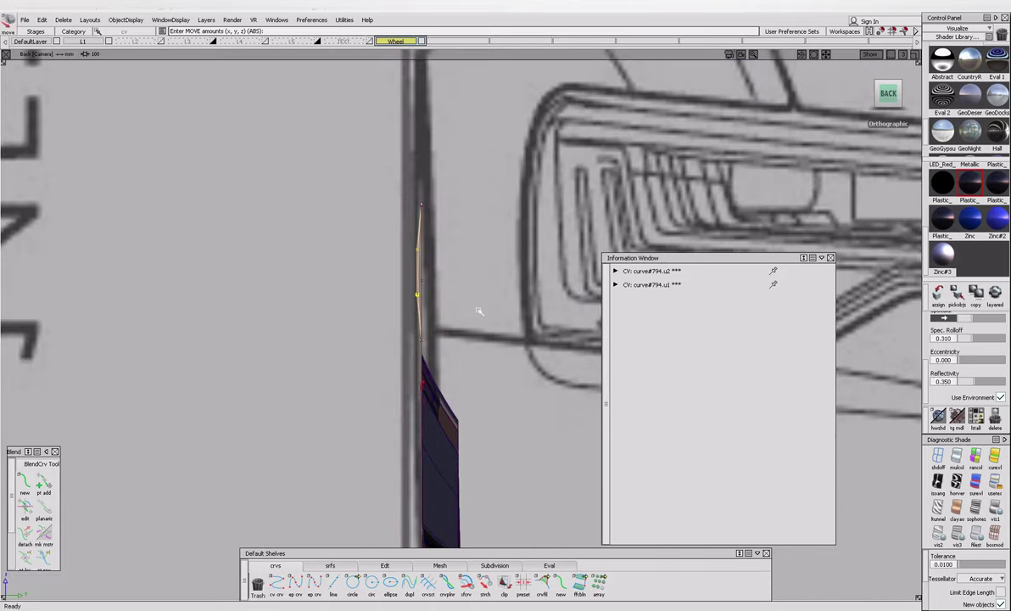
key("F11")
left_click(424, 237)
left_click(424, 237)
left_click_drag(428, 208, 455, 211)
key("F12")
middle_click_drag(456, 210, 468, 261)
Adjust the outer sidewall curve's end control points, pulling the upper one slightly inward toward the tyre's shoulder.
key("F10")
left_click(422, 337)
left_click(441, 344)
key("F12")
key("ctrl+shift+n")
right_click_drag(368, 297, 431, 502, "alt+shift")
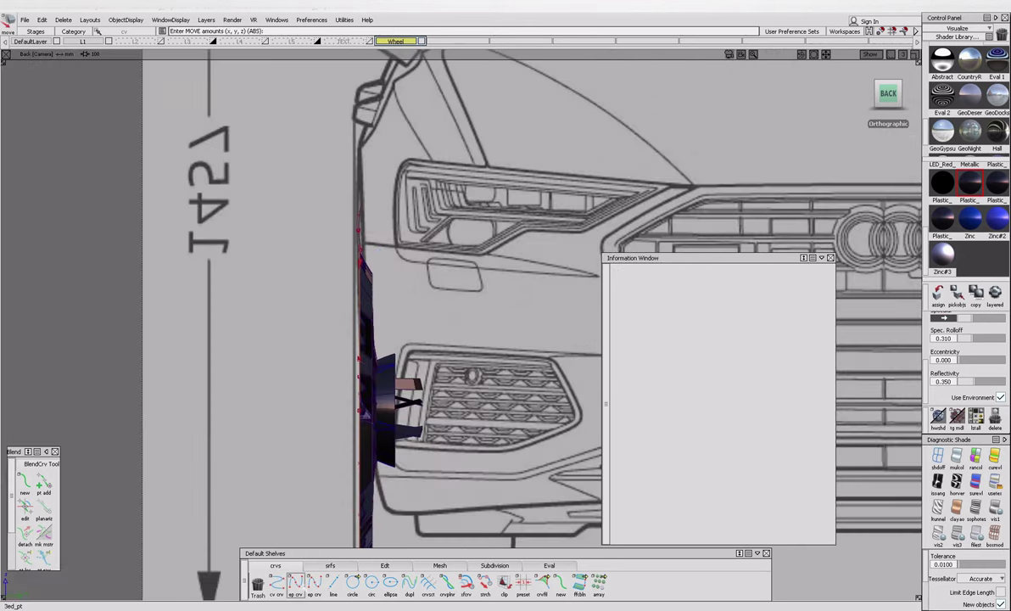
right_click_drag(399, 339, 375, 189, "alt+shift")
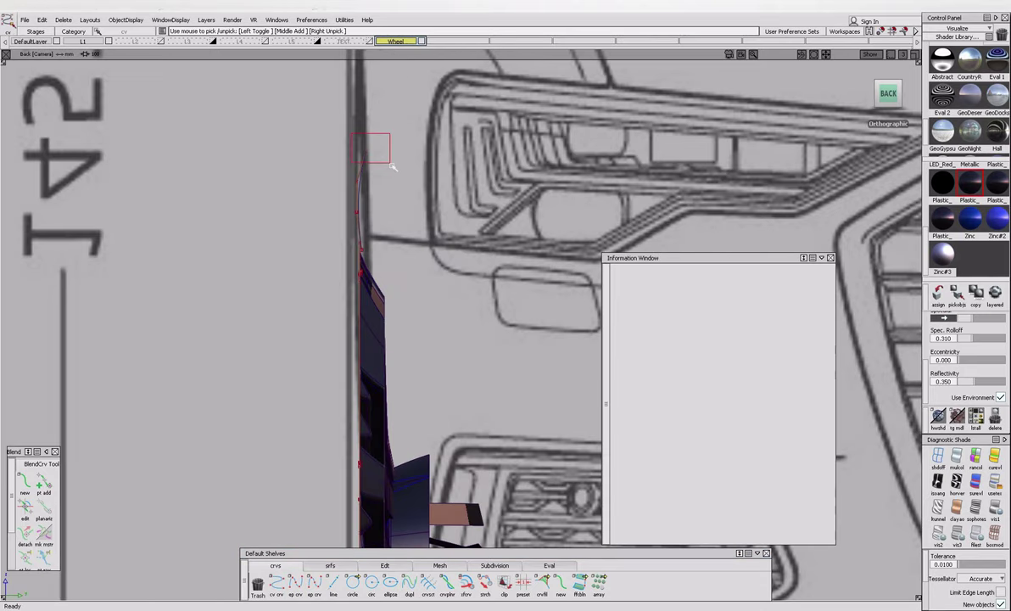
left_click_drag(402, 185, 412, 229, "ctrl+shift")
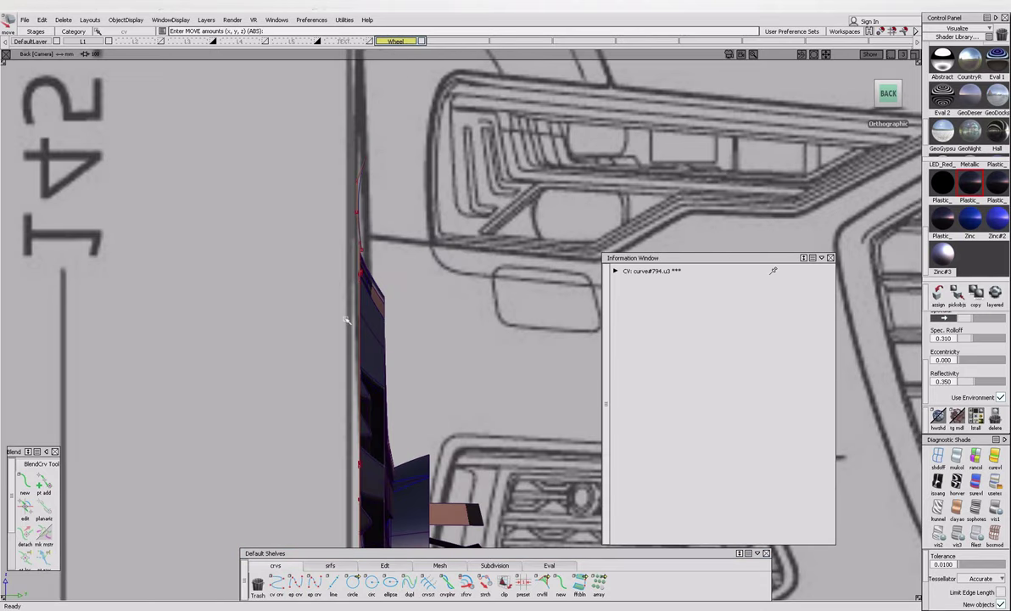
Set the sidewall curve's pivot on the blueprint tyre's centreline at ground level and duplicate one mirrored copy across the tyre width.
left_click(294, 581)
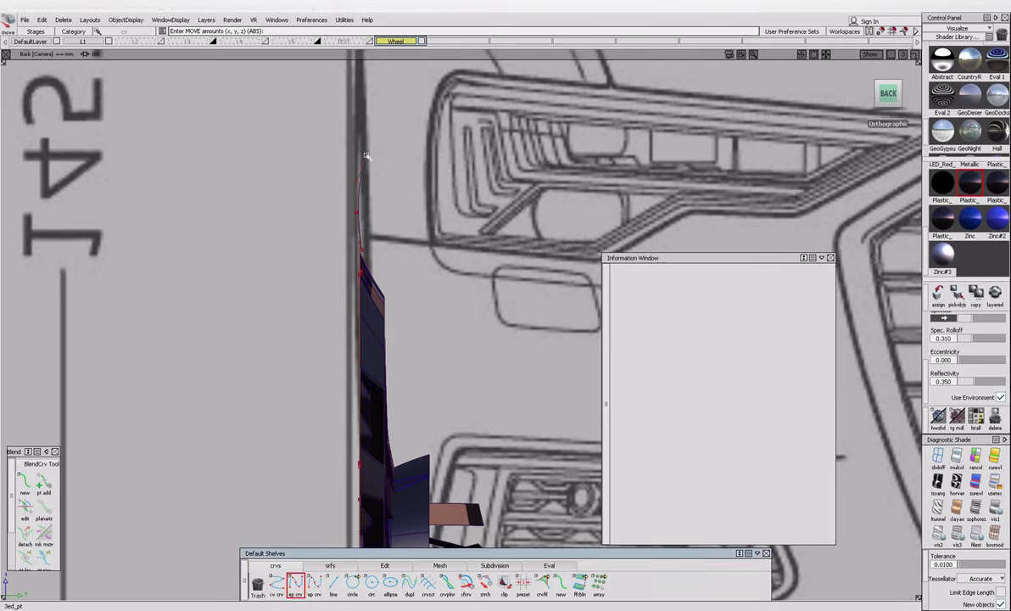
right_click_drag(413, 148, 404, 325, "alt+shift")
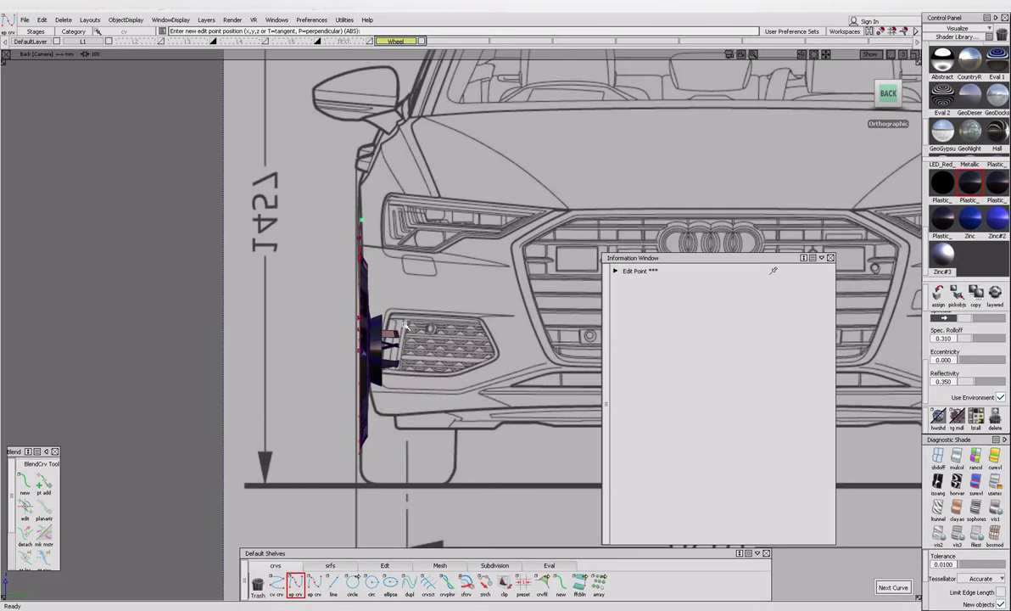
left_click_drag(361, 216, 387, 314, "ctrl+shift")
key("Insert")
left_click(408, 487)
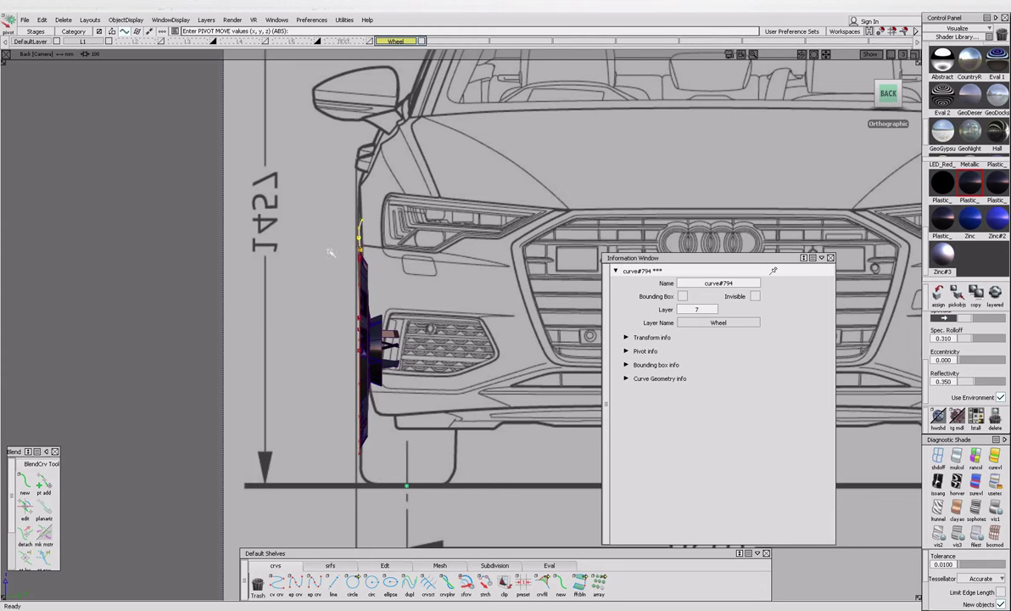
left_click(42, 20)
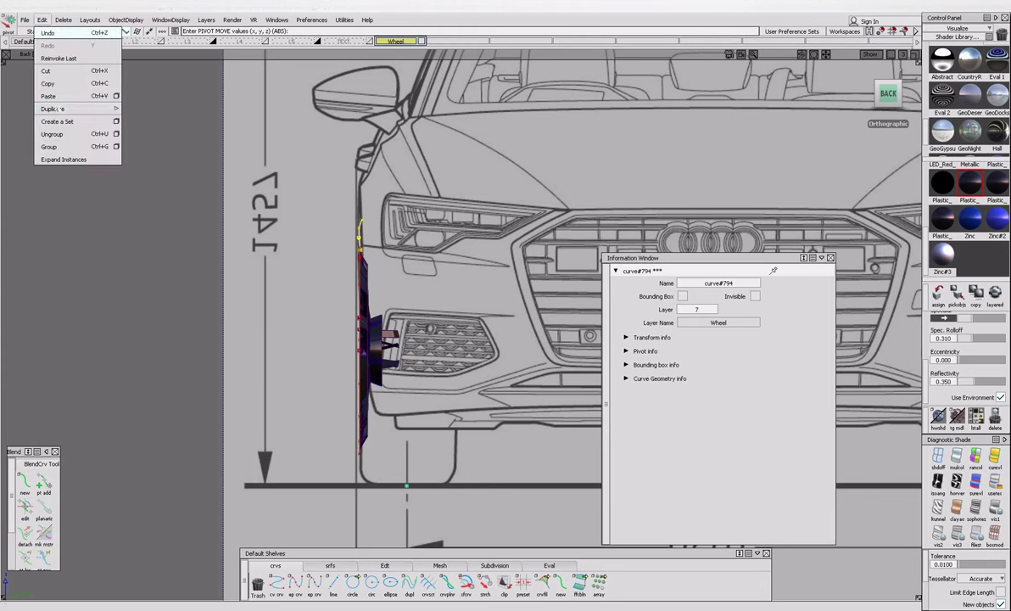
mouse_move(55, 108)
left_click(173, 109)
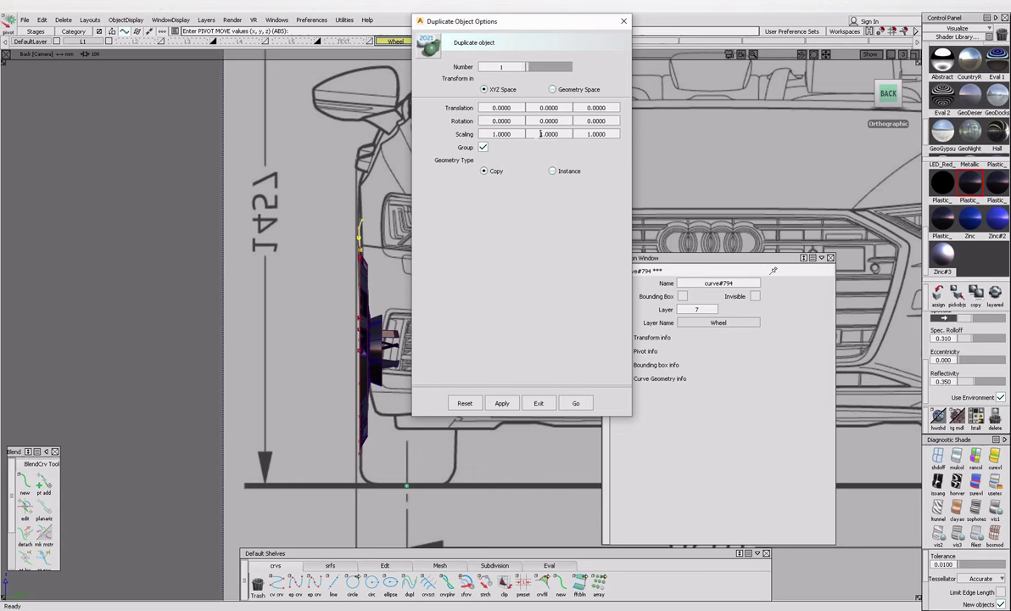
left_click(576, 403)
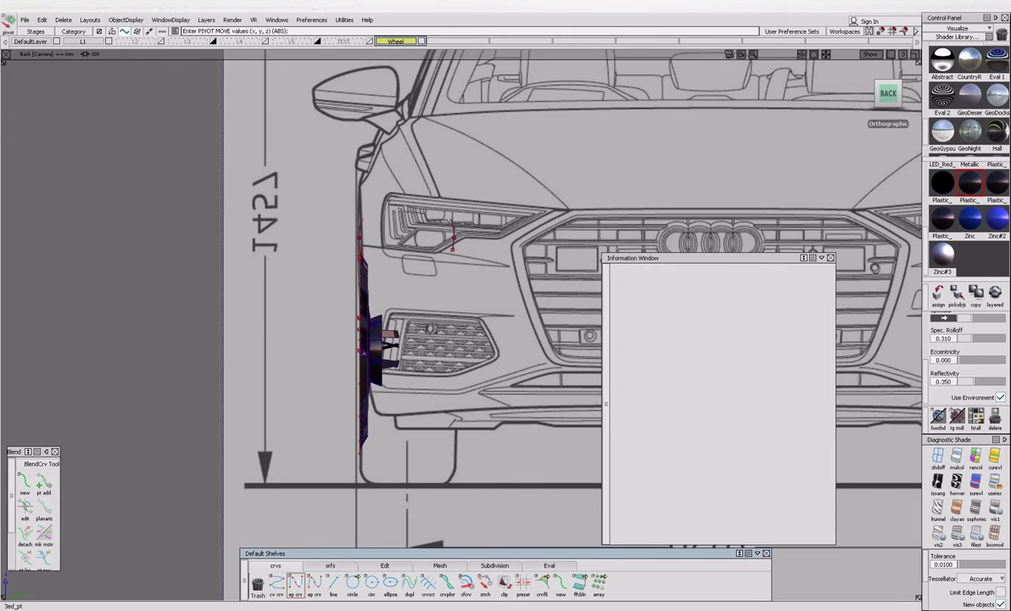
Nudge the lower end control point of the mirrored inner sidewall curve toward the wheel.
left_click(454, 247)
right_click_drag(463, 274, 516, 304, "alt+shift")
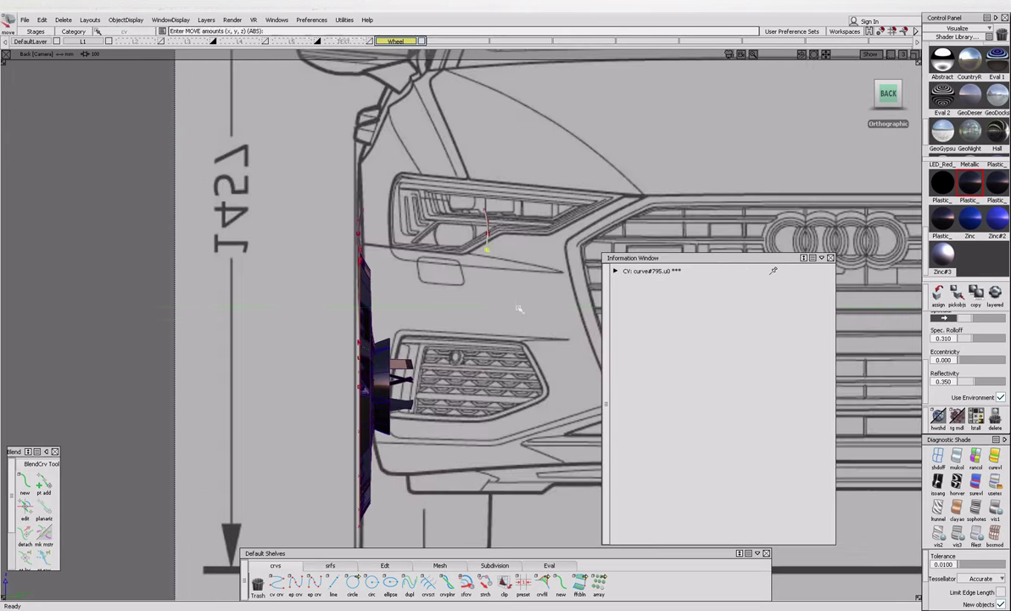
left_click(503, 246)
middle_click_drag(507, 243, 480, 243)
Draw a tread curve between the tops of both sidewall curves and crown it by raising and spreading its two middle control points.
left_click(295, 583)
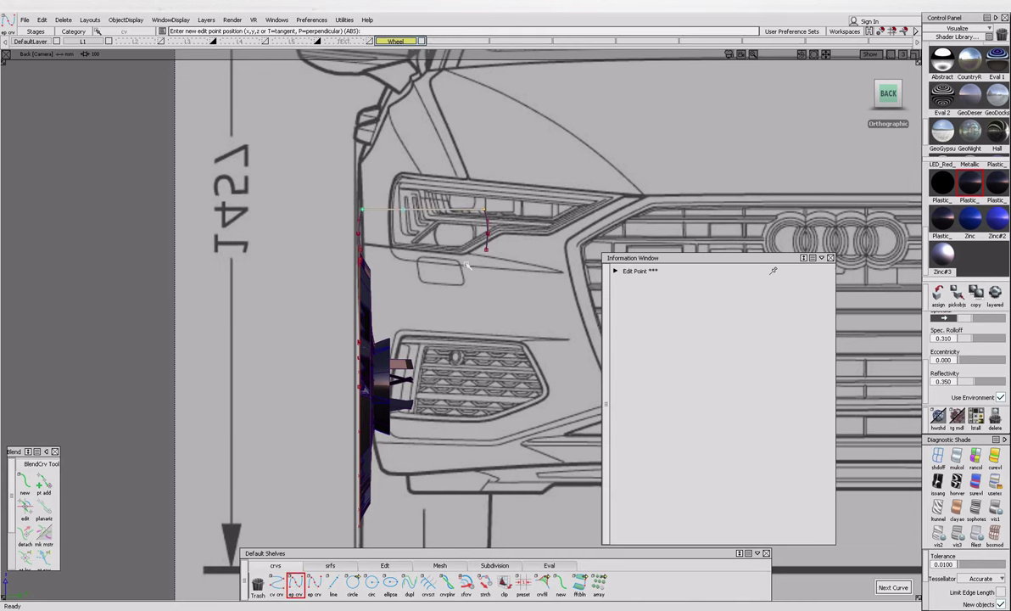
key("m")
scroll(475, 255, "up", 2)
middle_click_drag(475, 255, 479, 291)
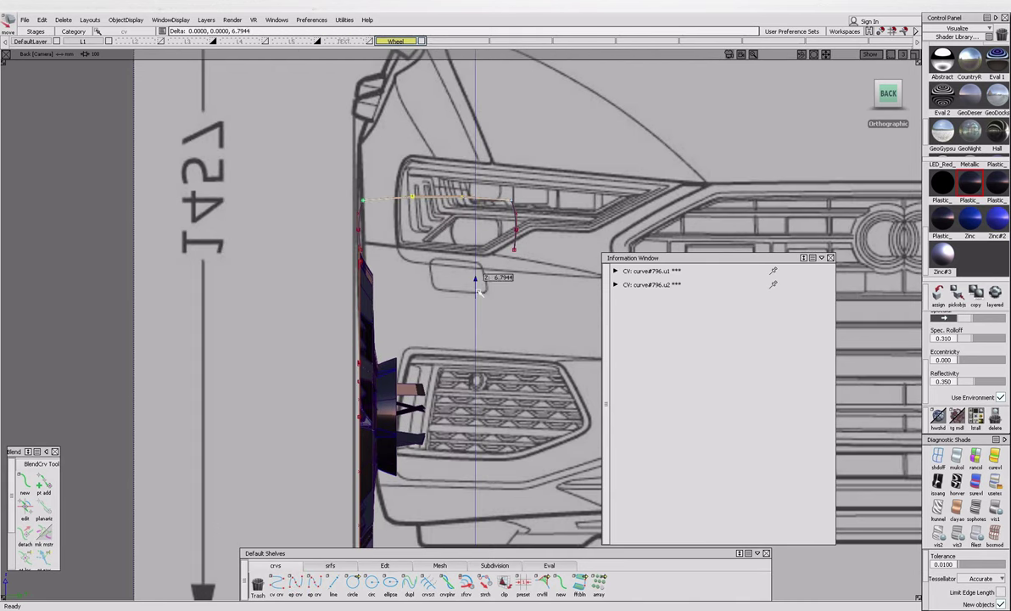
key("s")
left_click_drag(495, 300, 527, 305)
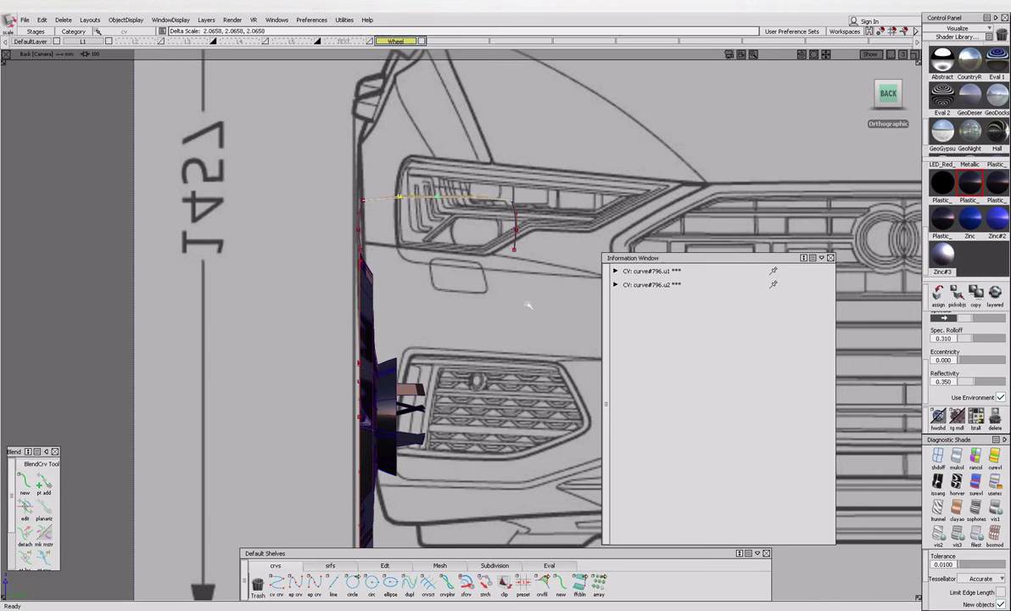
left_click_drag(531, 364, 465, 241)
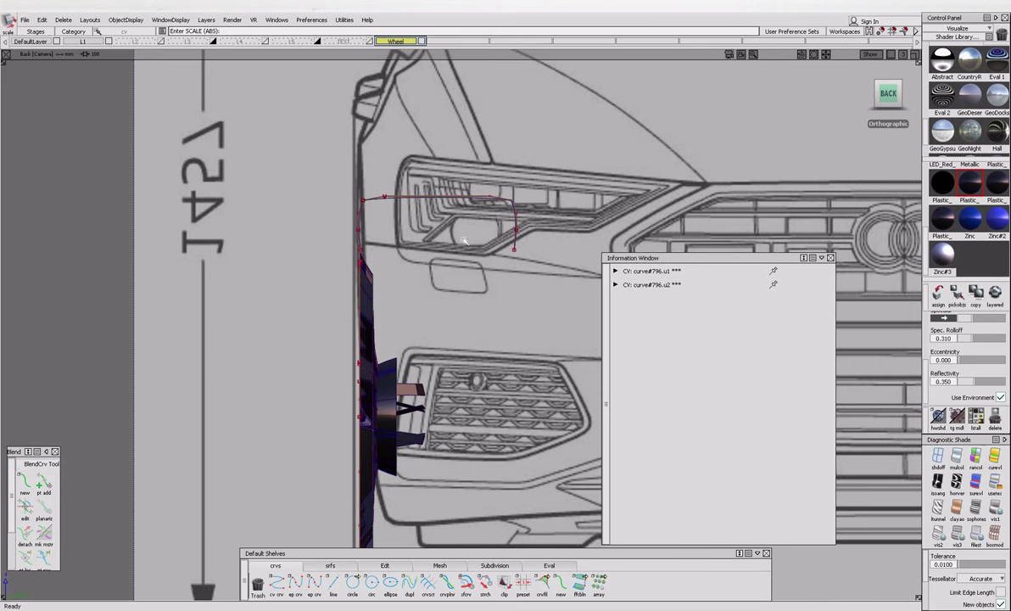
Set the tyre profile curves' pivots at the wheel centre and revolve both sidewalls and the tread 360° around the local Y axis.
scroll(338, 212, "down", 4)
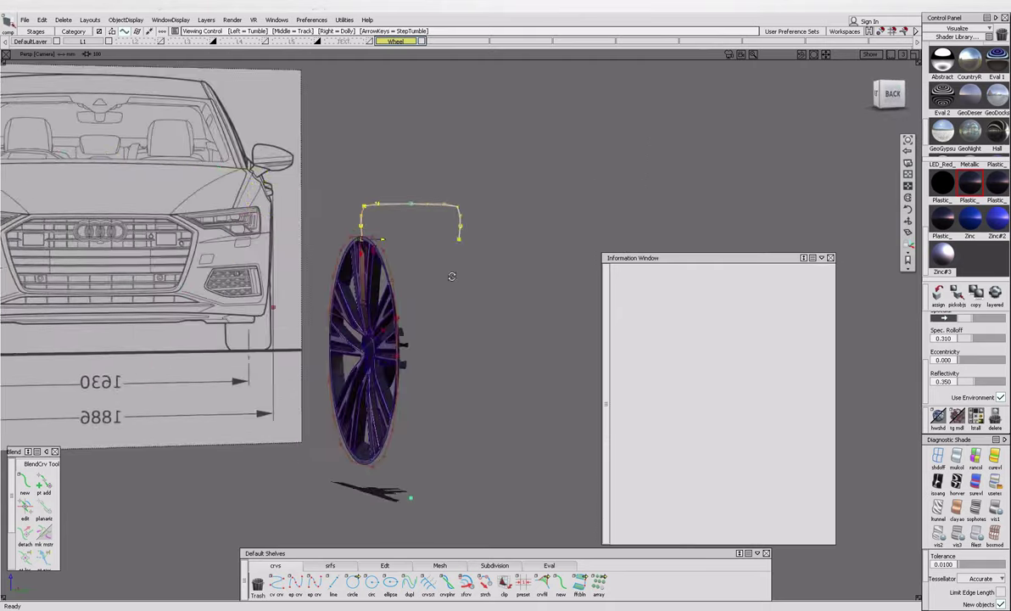
left_click_drag(376, 373, 476, 496, "alt+shift")
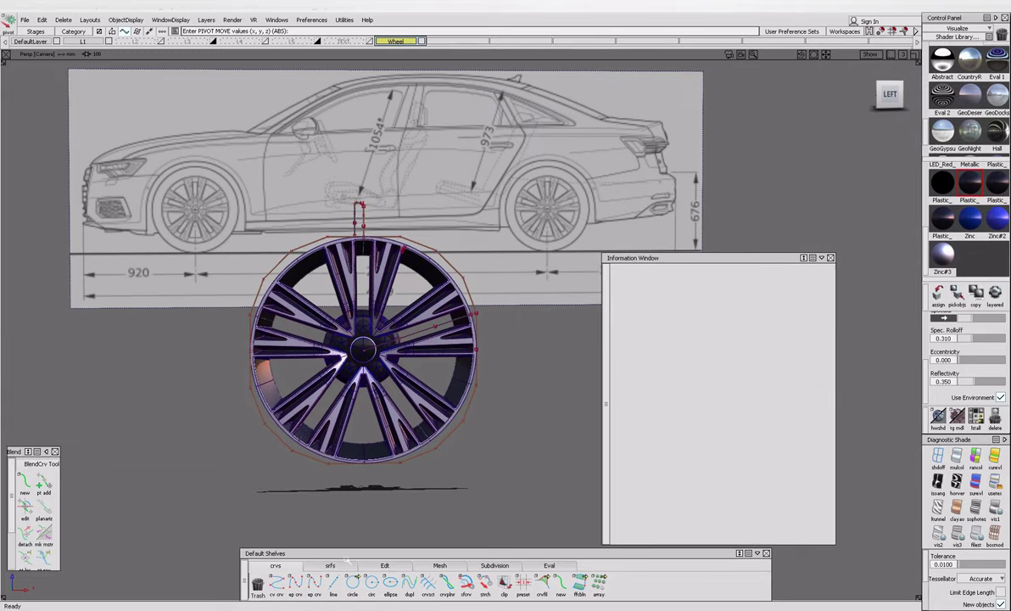
left_click(330, 565)
left_click(314, 582)
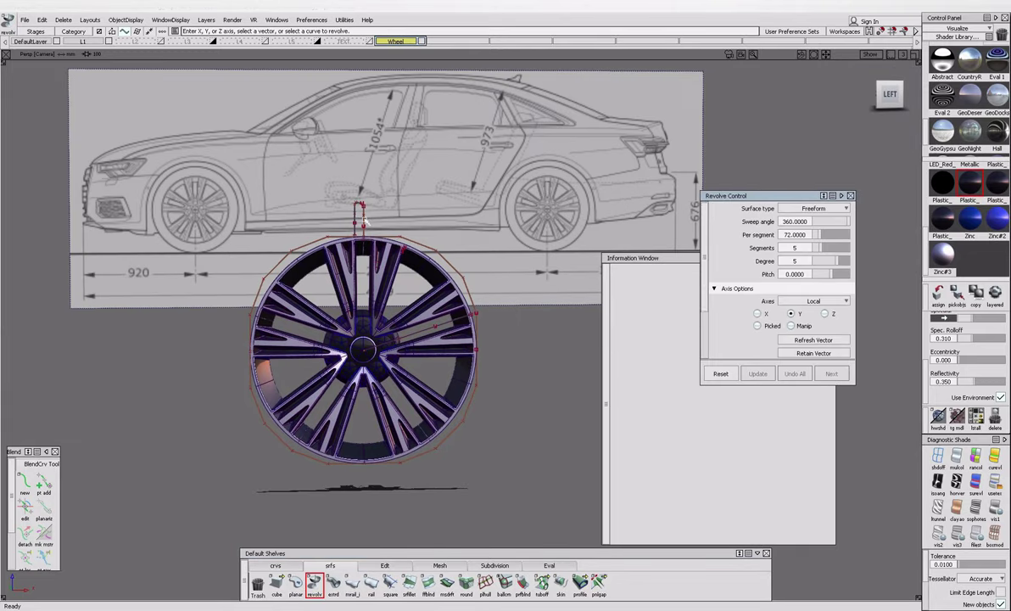
left_click_drag(509, 280, 550, 262, "alt+shift")
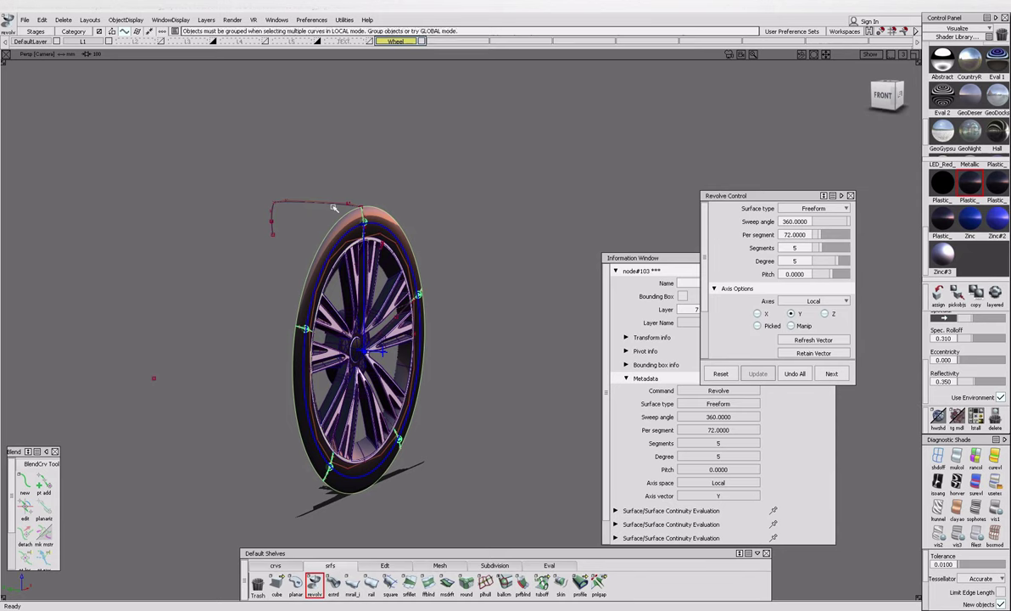
left_click(293, 215)
left_click(293, 215)
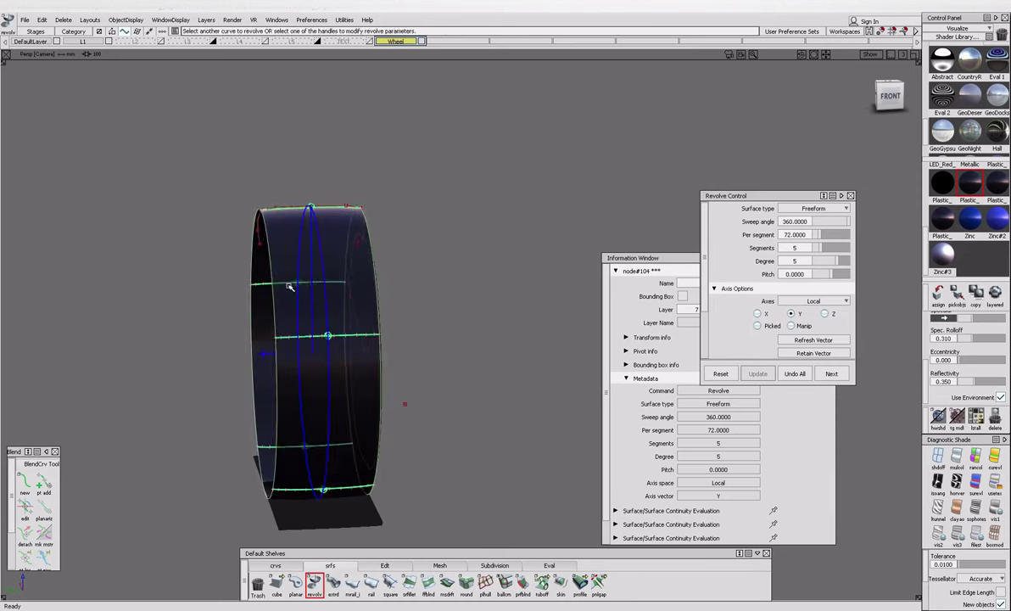
left_click_drag(443, 267, 396, 329, "alt+shift")
left_click(458, 318)
left_click_drag(458, 319, 473, 356, "alt+shift")
left_click(472, 357)
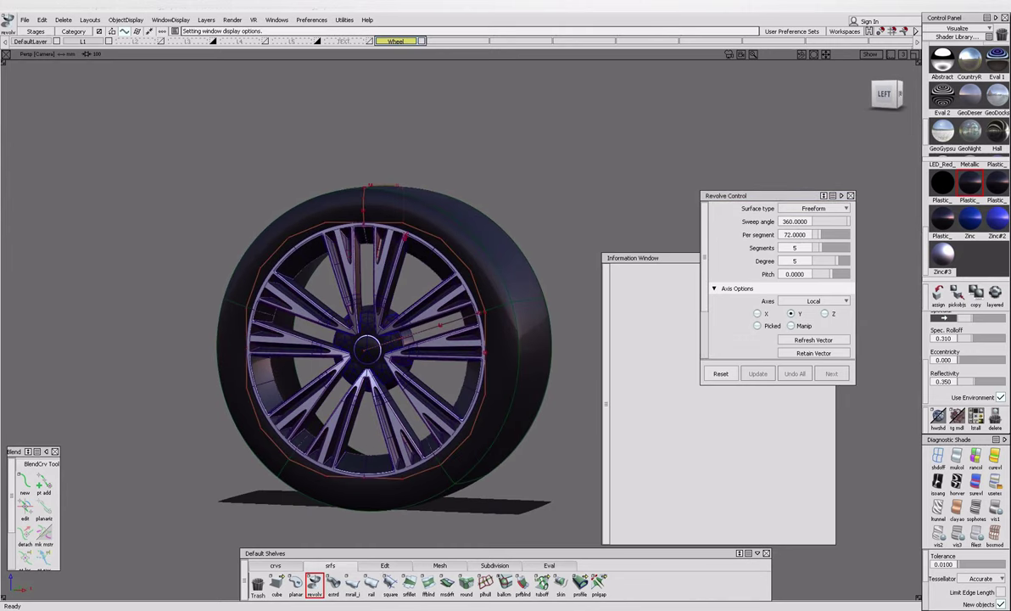
Switch to Photos and examine the tyre's shape in the Audi A6 reference photo.
mouse_move(368, 599)
left_click(393, 527)
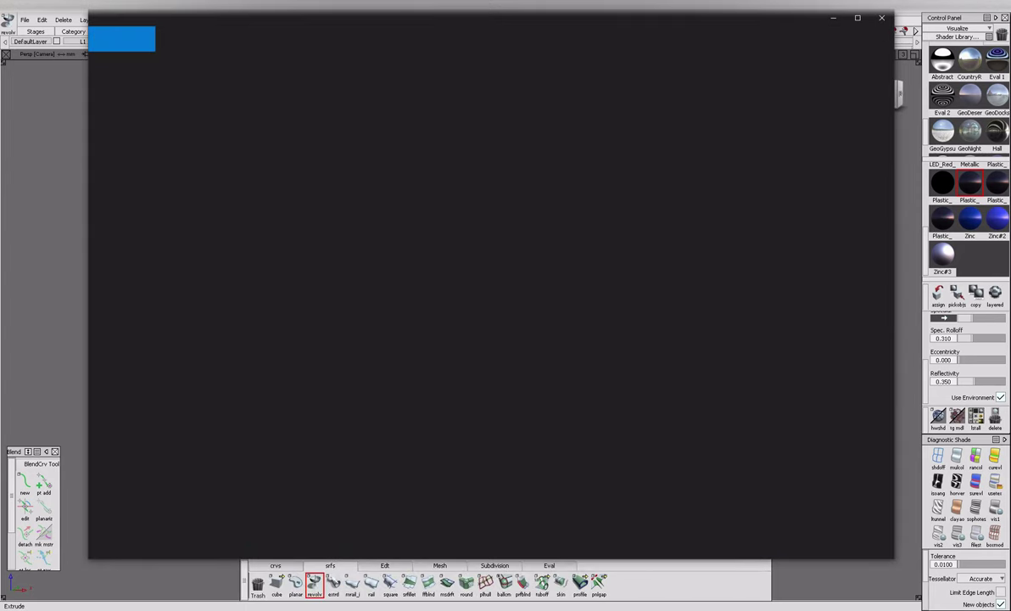
left_click(277, 594)
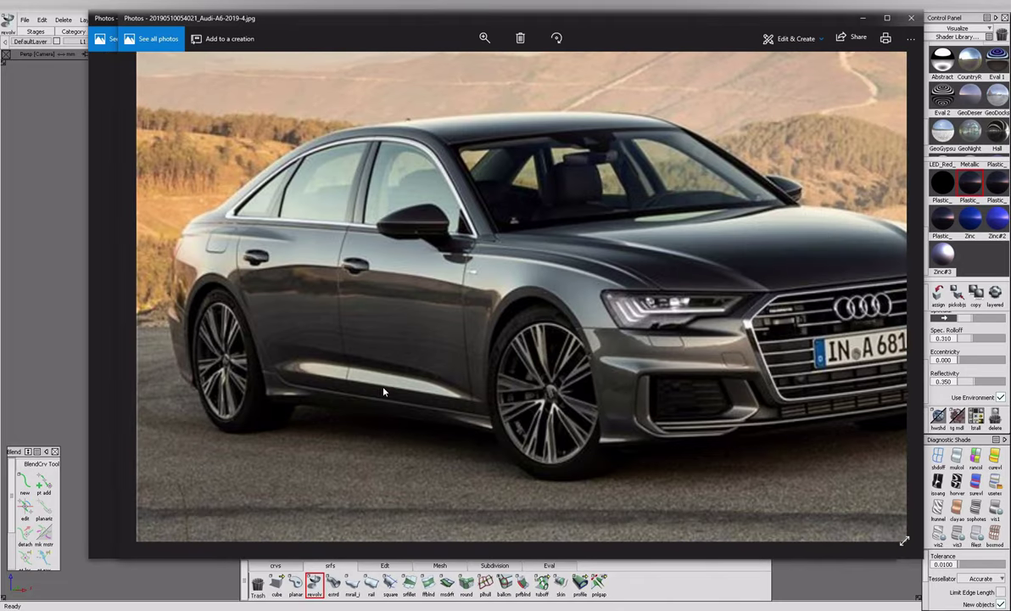
left_click(51, 266)
Use Stretch on the sidewall and tread curves in the orthographic back view to refine the tyre's shoulder profile.
left_click_drag(407, 270, 487, 270, "alt+shift")
right_click_drag(488, 270, 500, 270, "alt+shift")
left_click_drag(500, 270, 390, 323, "alt+shift")
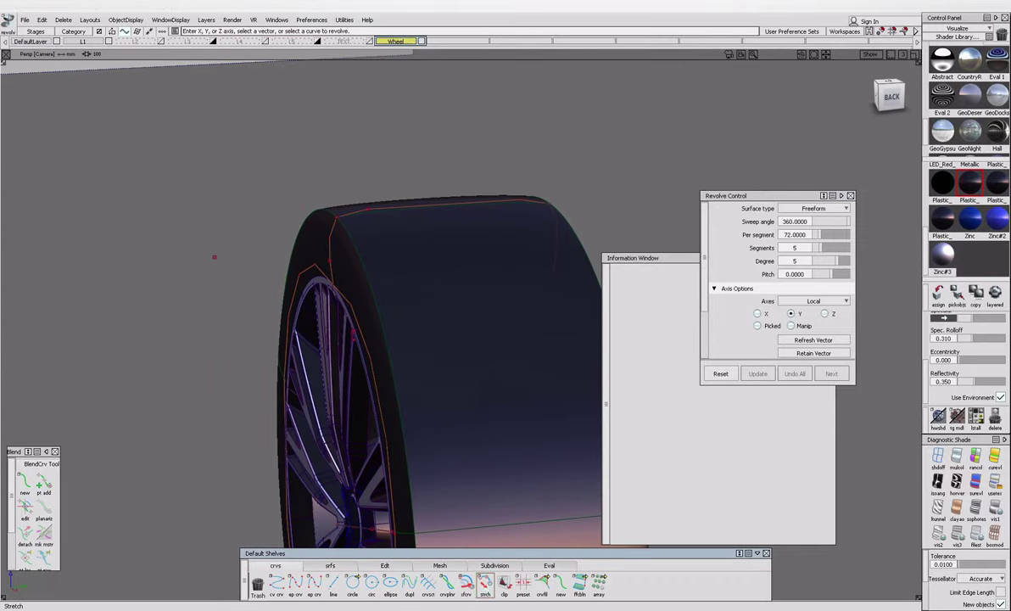
left_click(336, 214)
left_click(889, 96)
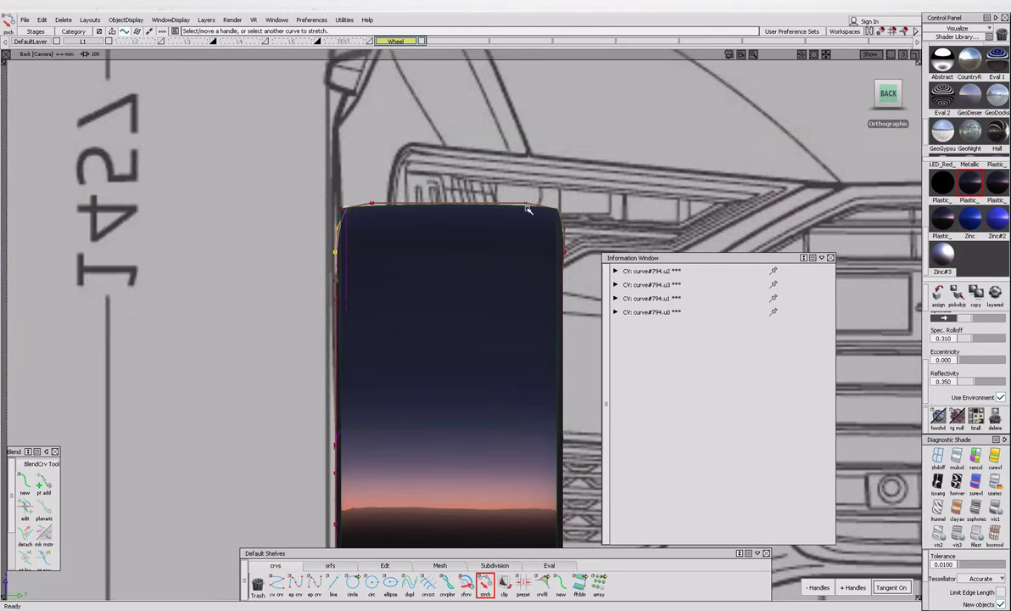
left_click(559, 219)
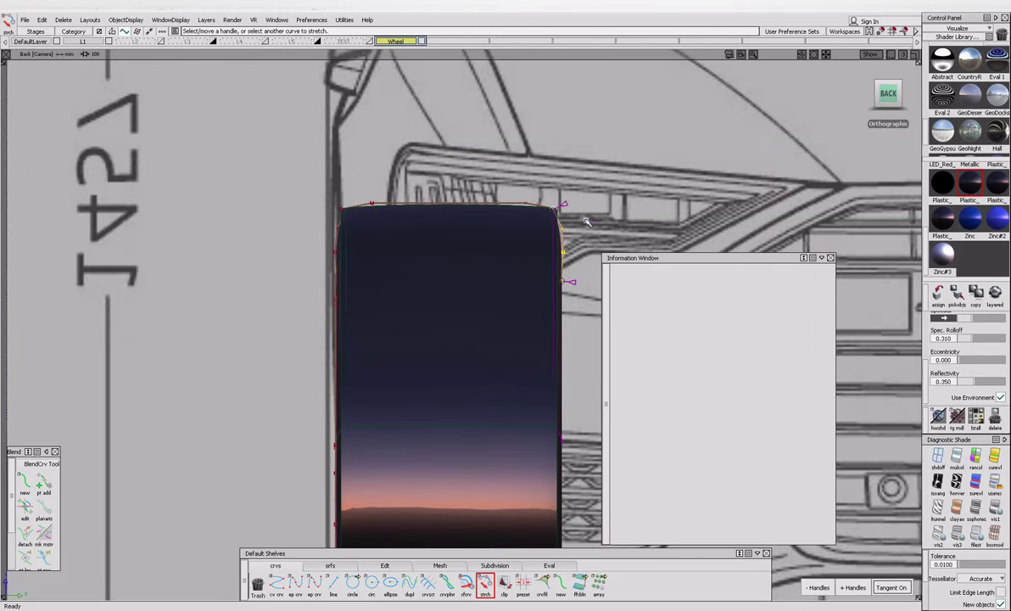
left_click(436, 218)
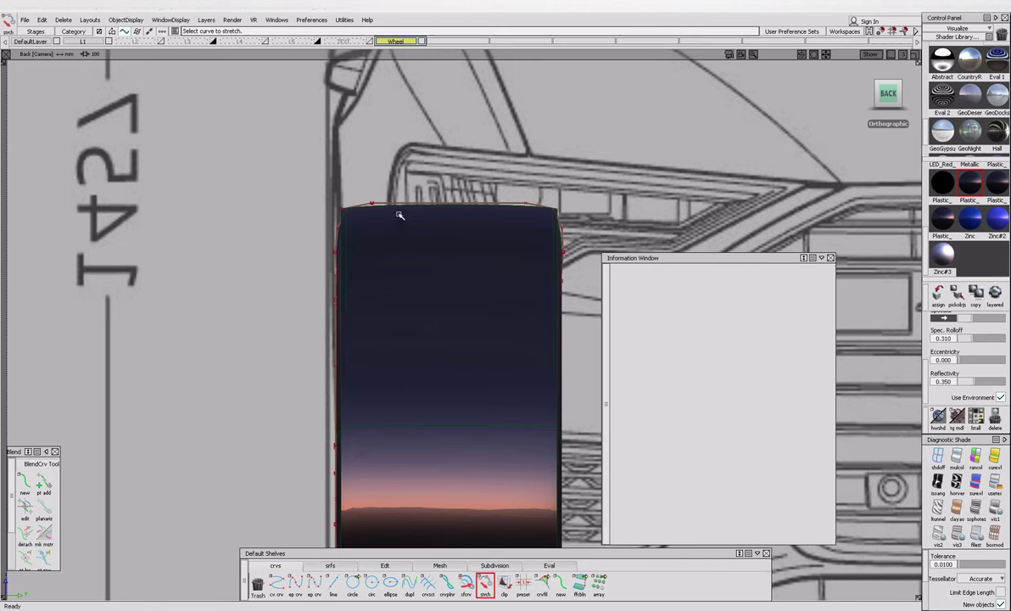
left_click(393, 207)
left_click(407, 208)
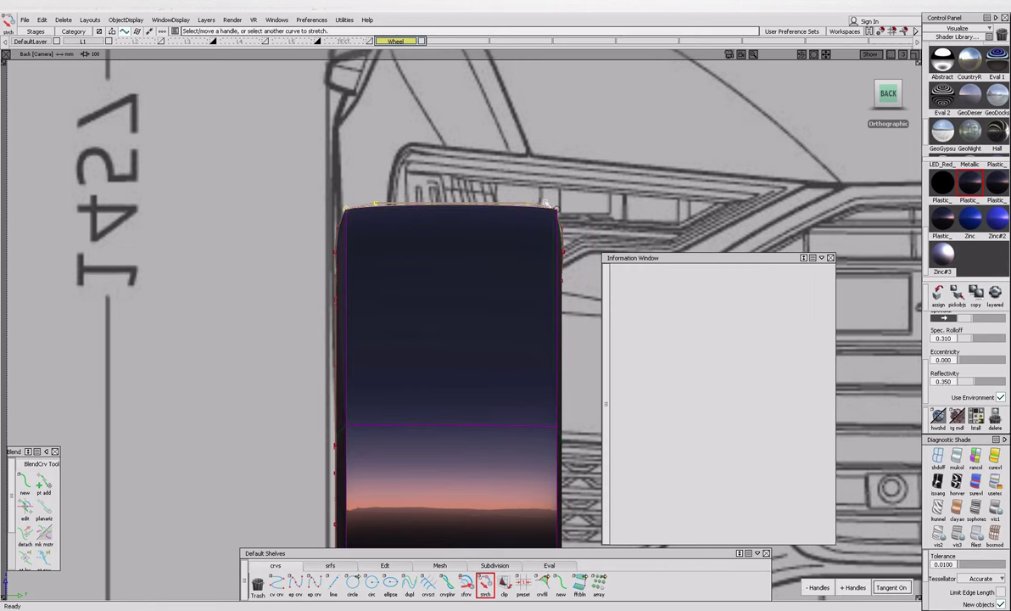
left_click(562, 214)
left_click(524, 214)
Try to draw an edit-point curve from the inner sidewall's lower end toward the rim edge on the wheel's back side.
left_click_drag(440, 266, 321, 197, "alt+shift")
left_click_drag(547, 334, 407, 432, "alt+shift")
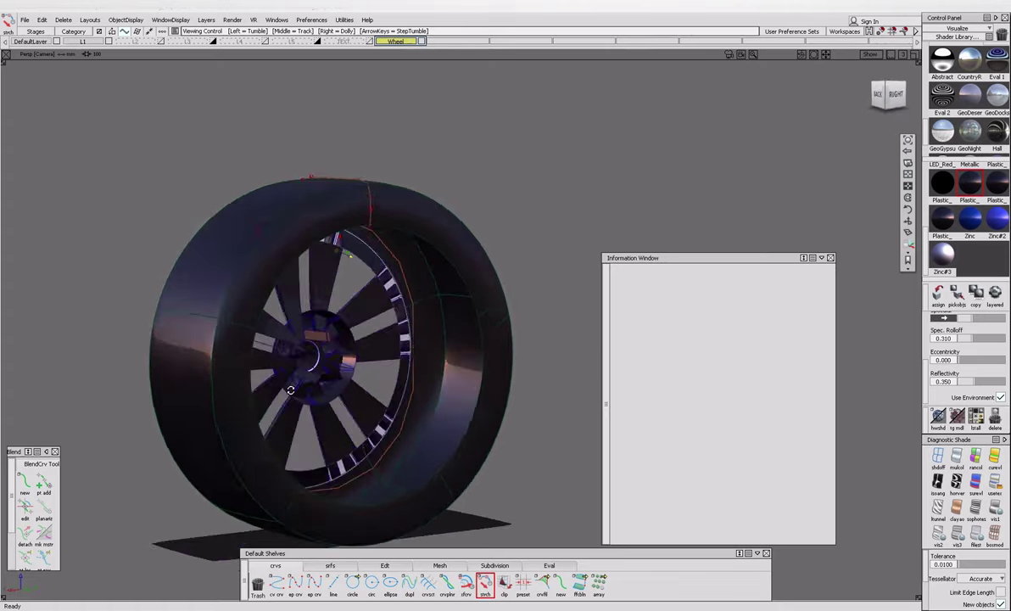
right_click_drag(407, 432, 389, 376, "alt+shift")
left_click_drag(388, 376, 288, 399, "alt+shift")
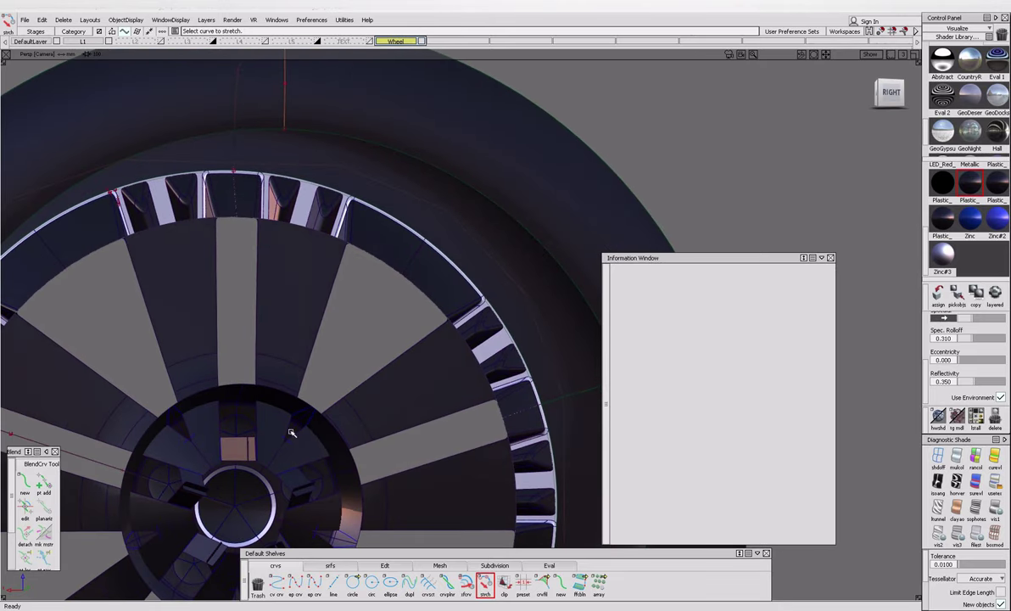
left_click(294, 582)
left_click(283, 128)
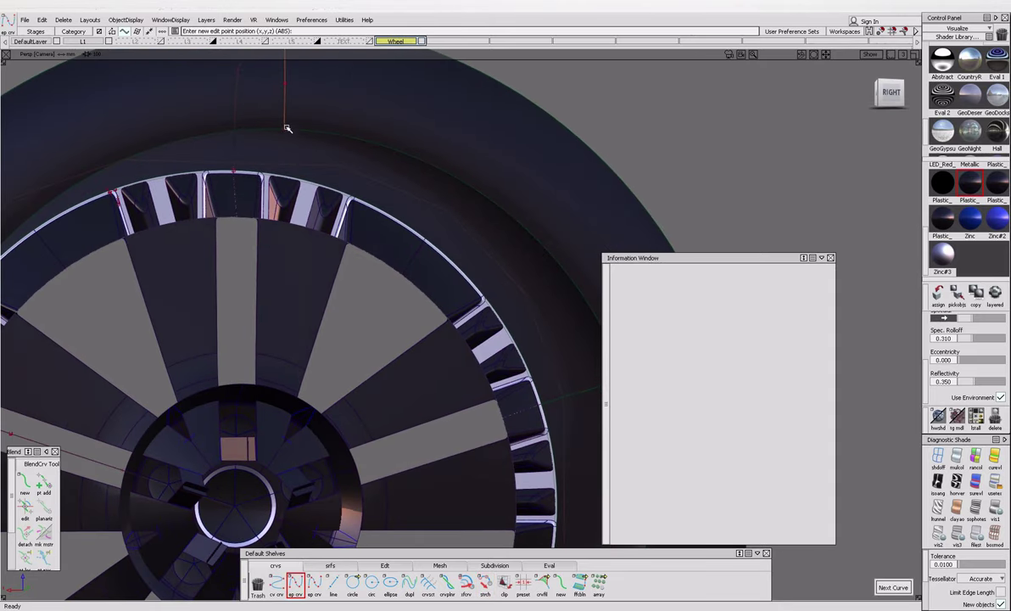
mouse_move(262, 170)
left_mouse_down("alt+shift")
mouse_move(363, 172)
mouse_move(249, 173)
left_mouse_up("alt+shift")
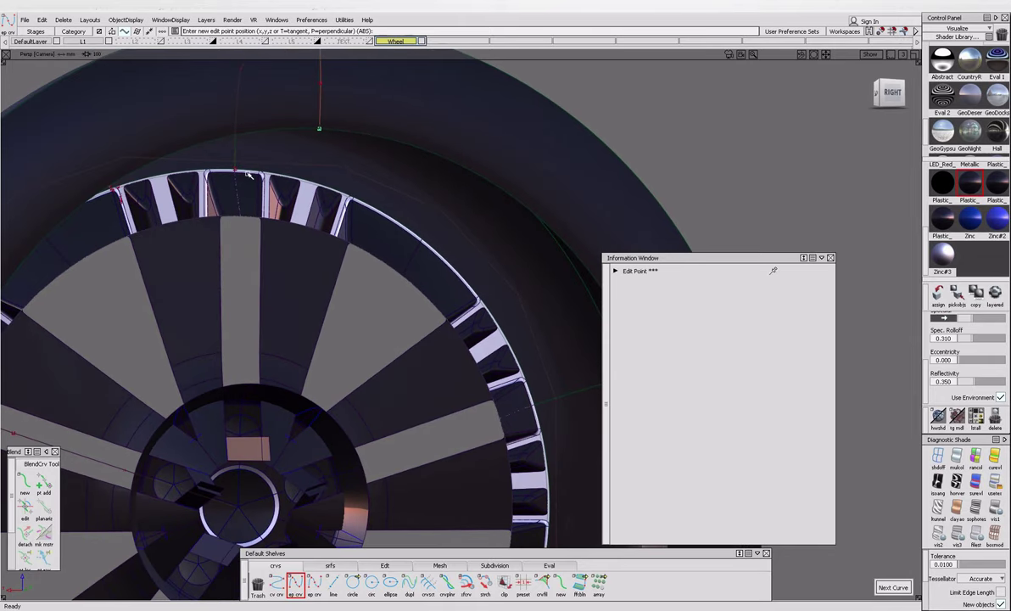
right_click_drag(239, 174, 136, 204, "alt+shift")
left_click_drag(136, 203, 243, 144, "alt+shift")
Draw edit-point curves for the rim's face-side lip, its diagonal drop and the straight barrel line across the tyre's width.
left_click(229, 153)
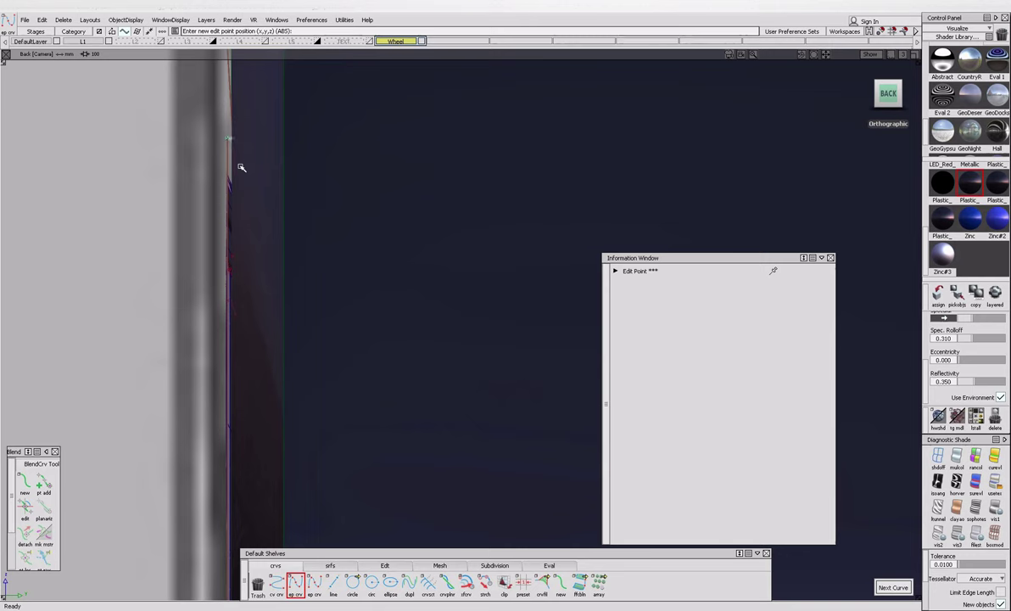
left_click(229, 138)
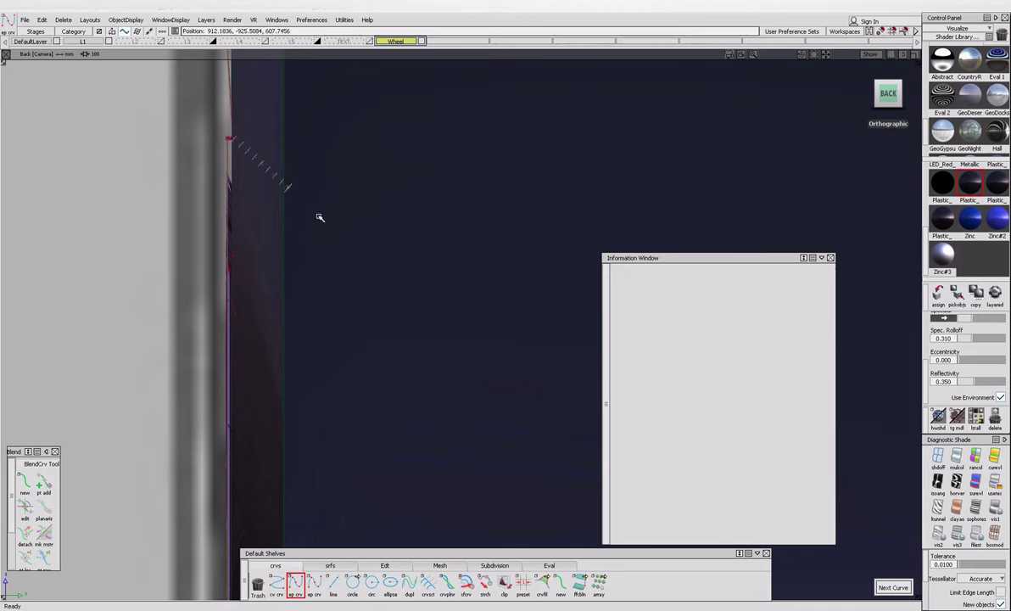
scroll(309, 312, "down", 5)
left_click(479, 205)
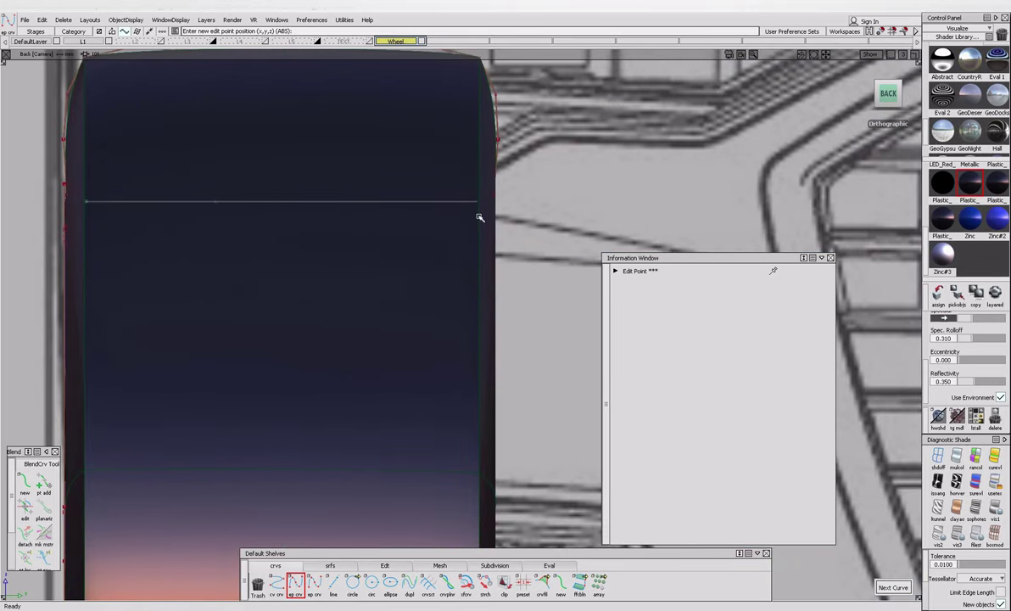
left_click(477, 201)
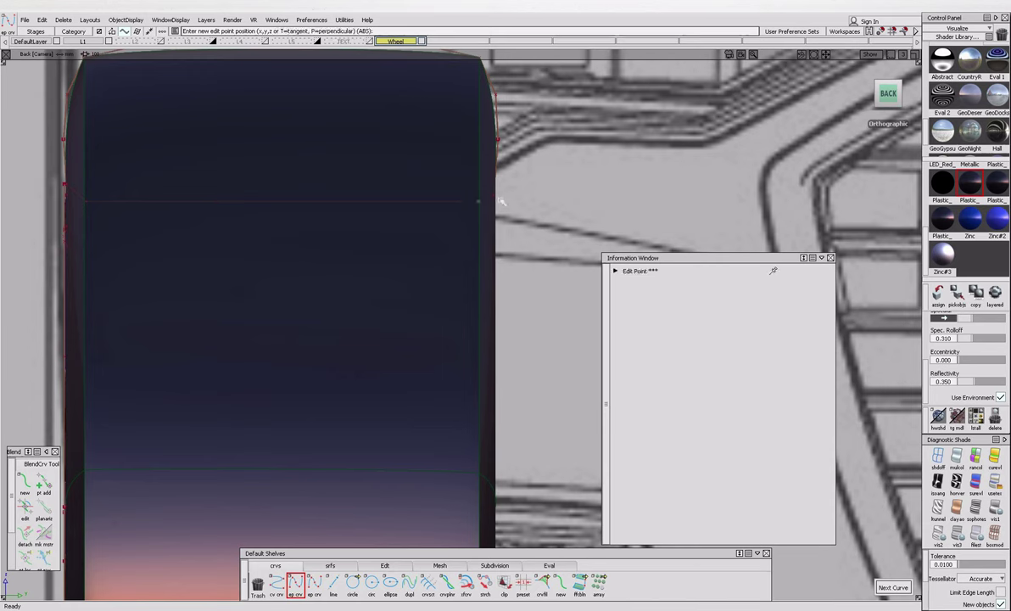
left_click(501, 194)
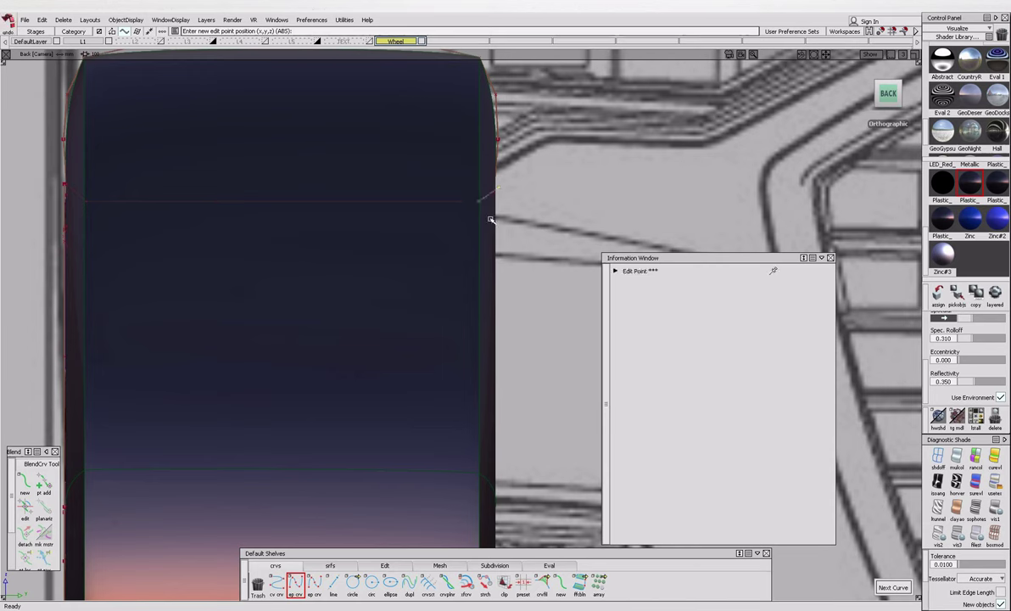
key("Escape")
Select the short lip and diagonal curves on the wheel's face side and place their pivots midway along the barrel line.
left_click(60, 178)
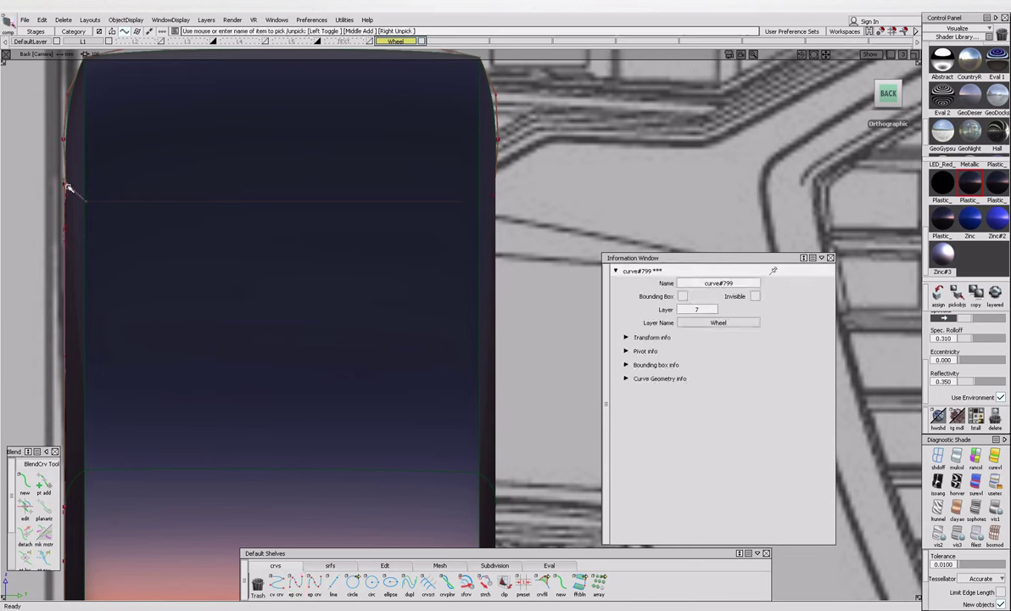
left_click(81, 196)
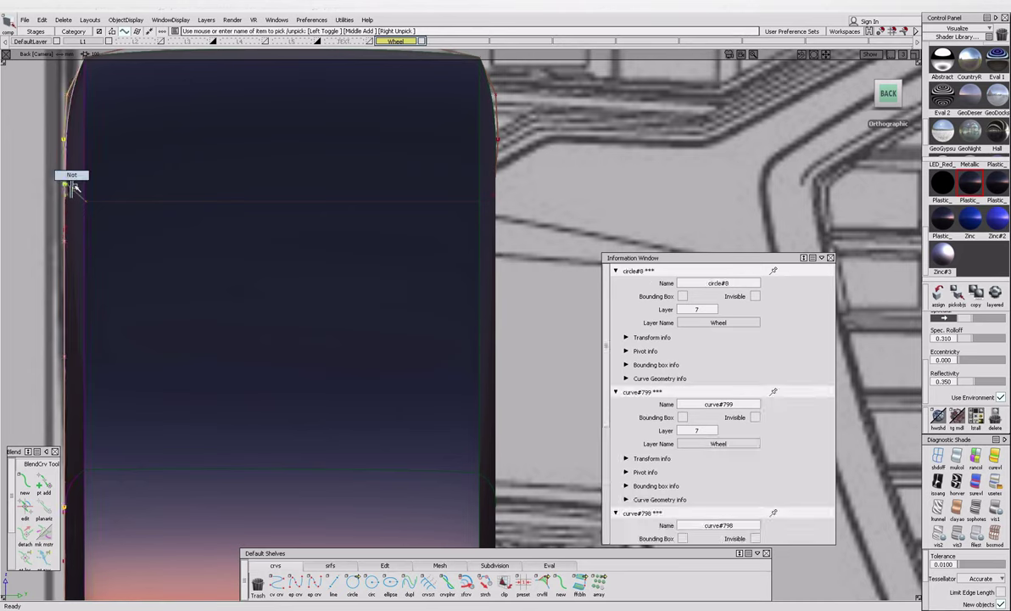
scroll(72, 188, "up", 5)
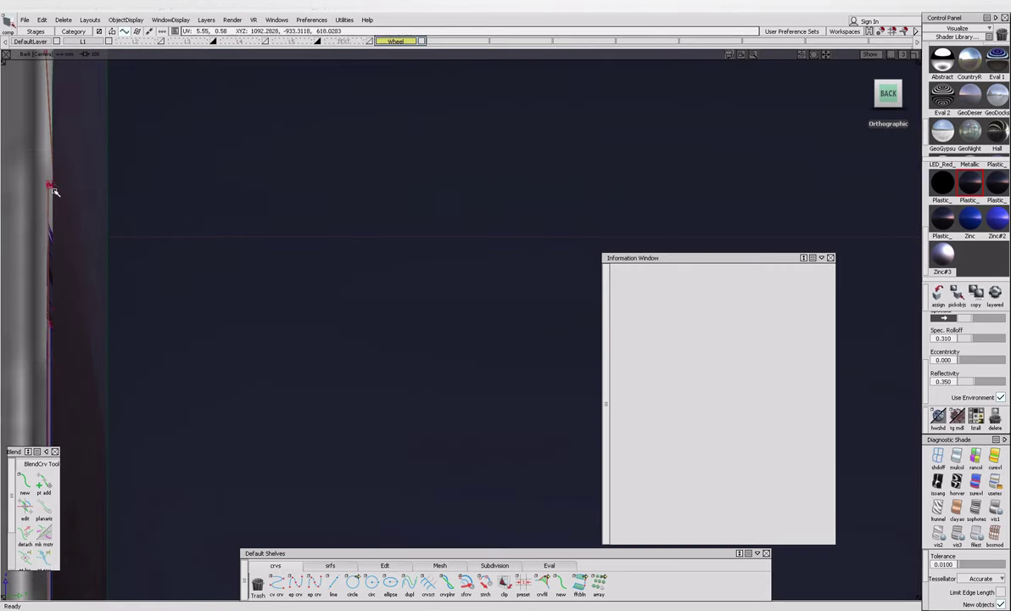
left_click(72, 189)
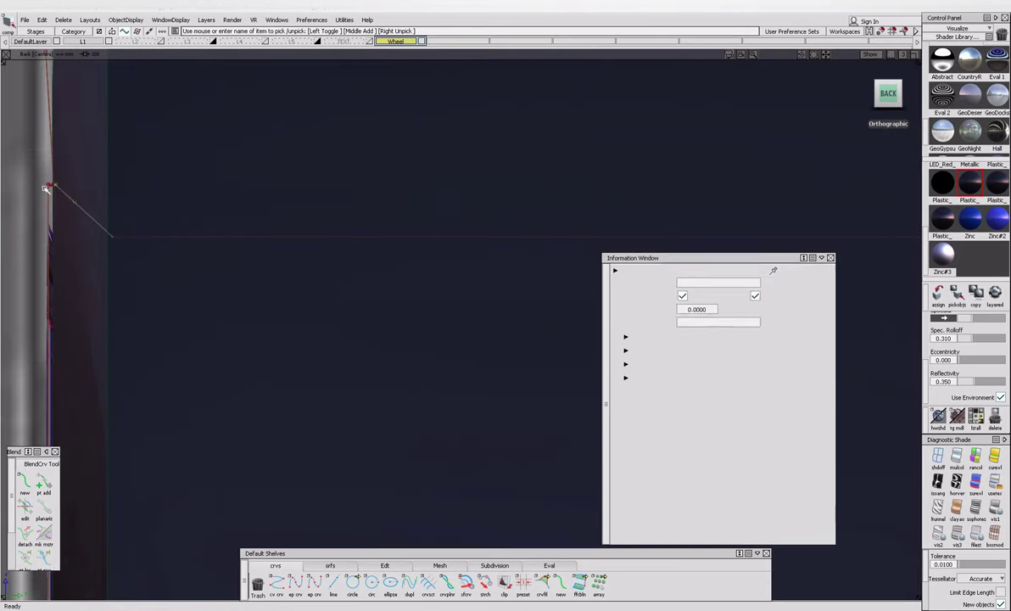
scroll(192, 320, "down", 5)
key("ctrl+p")
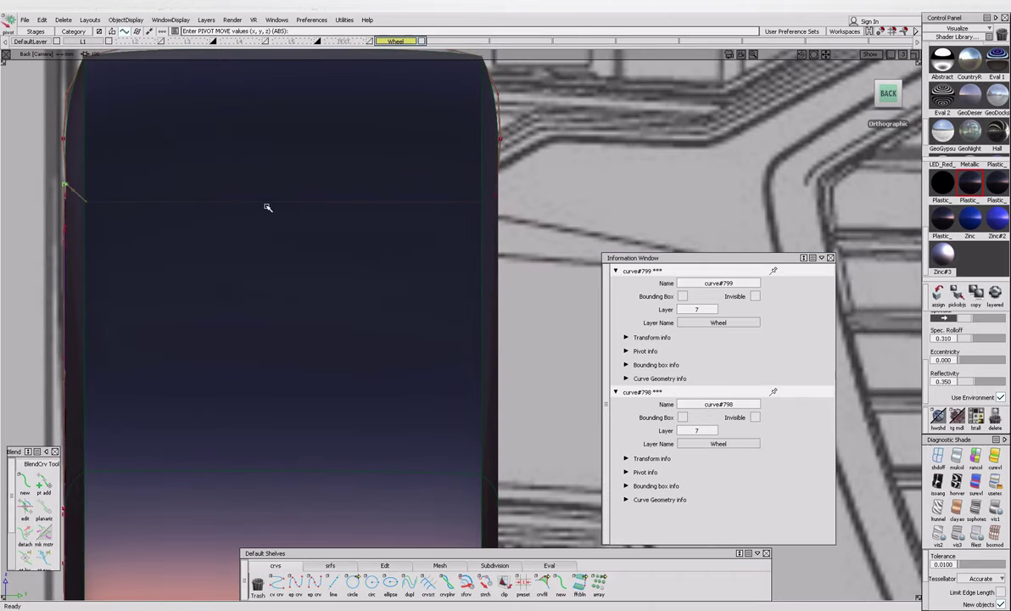
scroll(290, 221, "down", 3)
middle_click_drag(302, 262, 309, 206, "alt+shift")
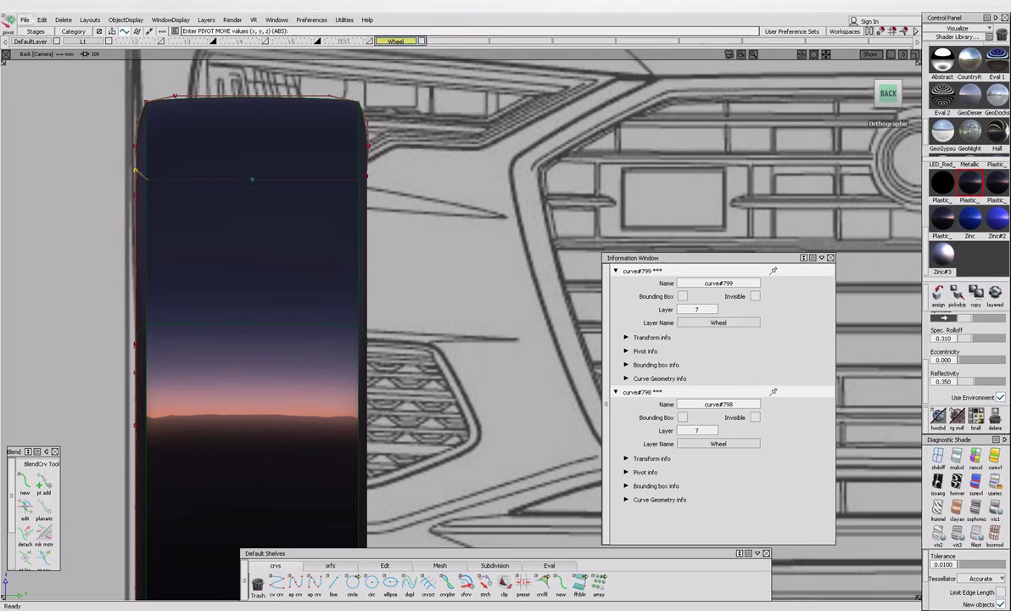
Duplicate the selected lip and diagonal curves as one mirrored copy with scaling 1, -1, 1.
left_click(42, 20)
mouse_move(51, 109)
left_click(174, 107)
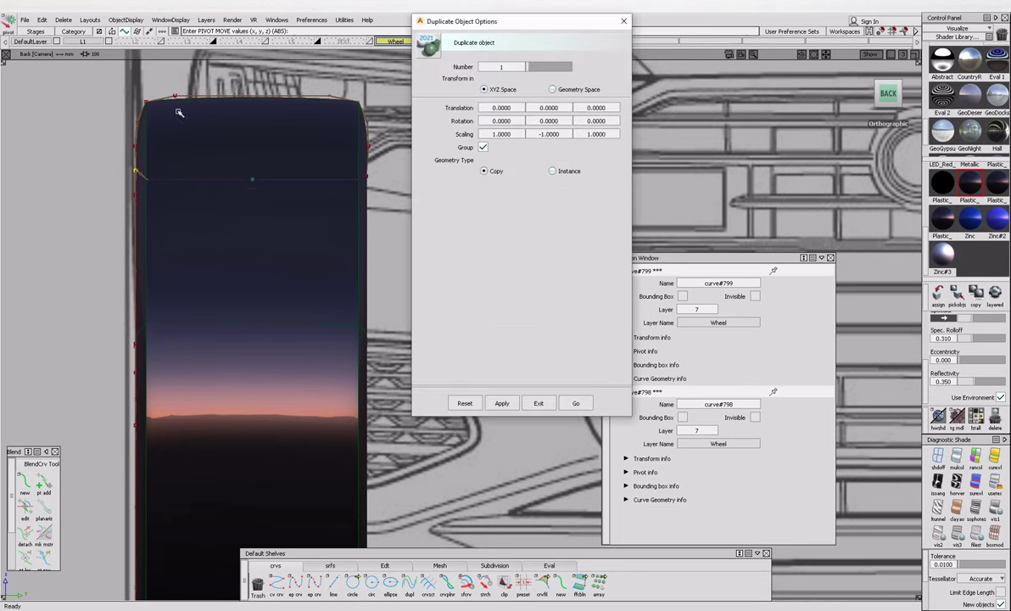
left_click(576, 403)
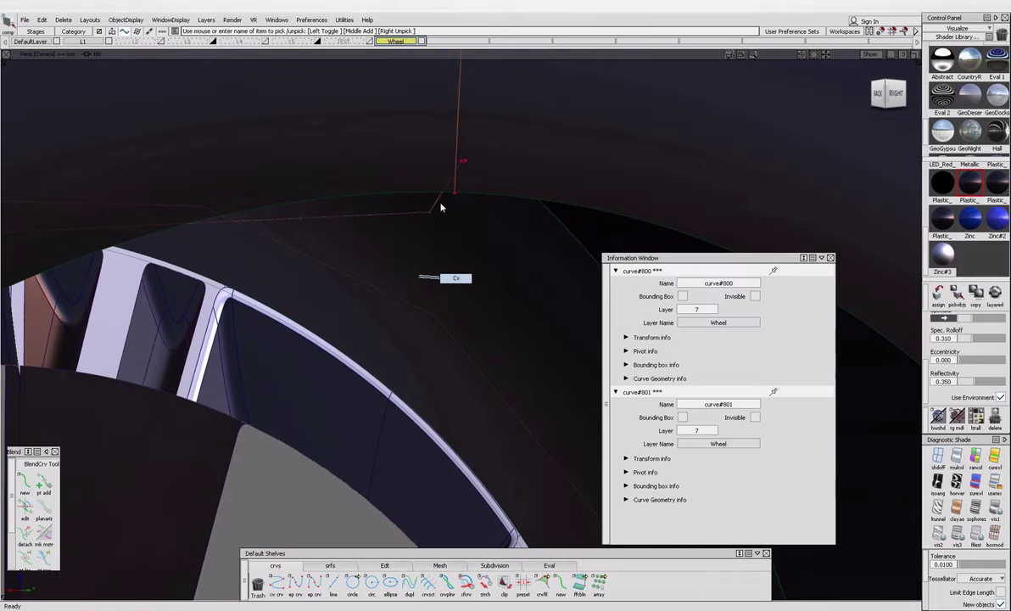
Move the mirrored curves' CVs along Y to fit the rim lip to the tyre's back sidewall edge.
left_click_drag(442, 178, 452, 205)
left_click(435, 203)
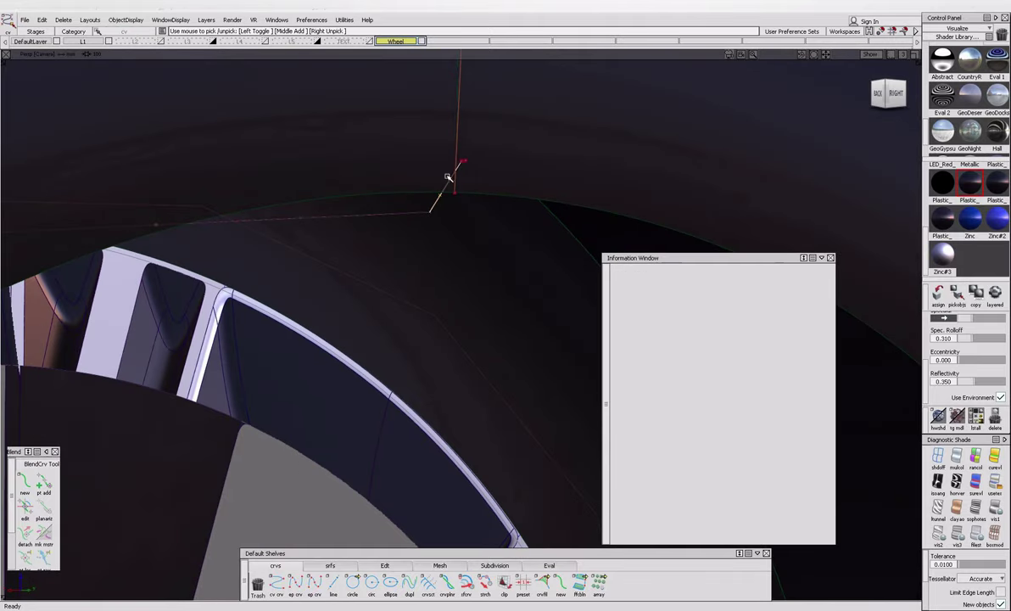
left_click(501, 199)
key("m")
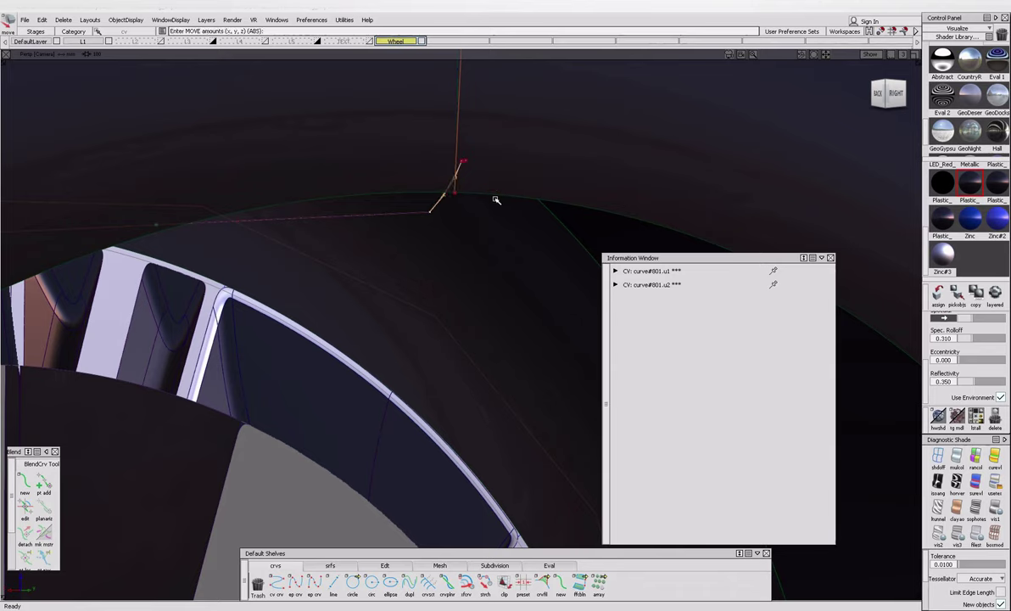
right_click_drag(495, 199, 472, 240, "alt+shift")
left_click_drag(373, 181, 443, 227)
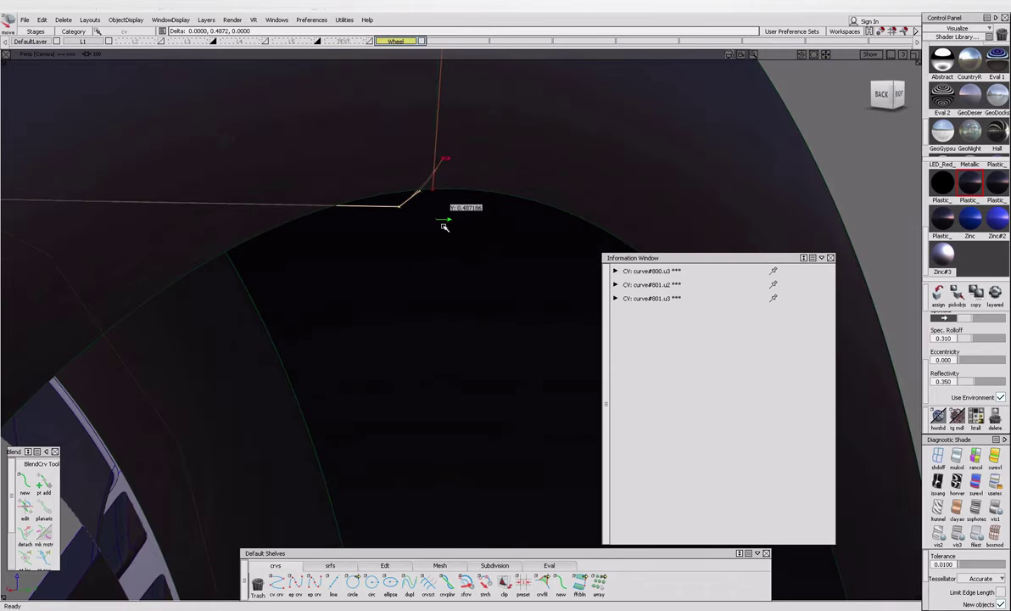
left_click(431, 173)
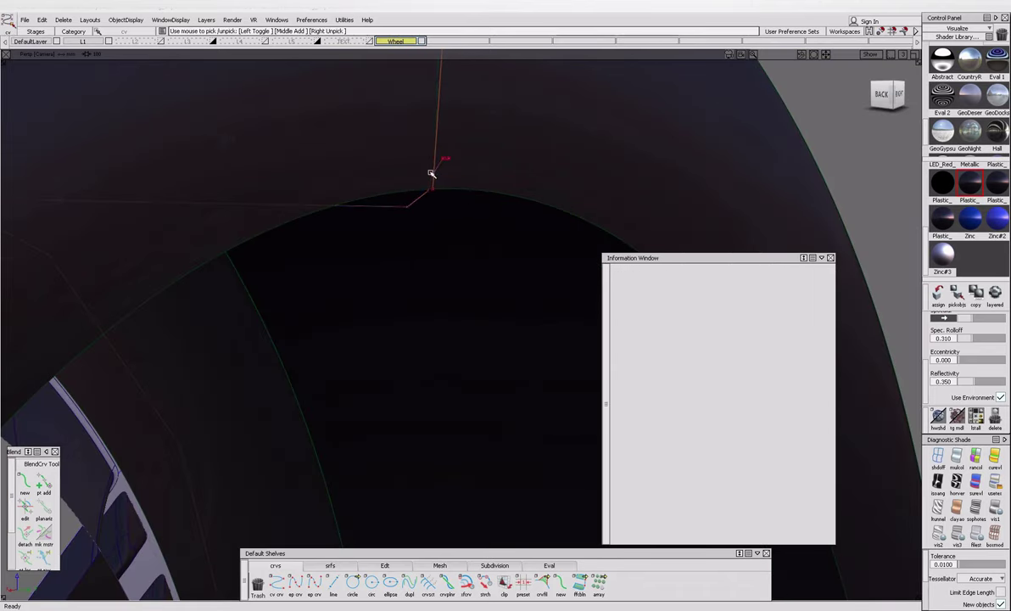
left_click_drag(457, 182, 473, 188)
left_click_drag(394, 184, 428, 223)
Select the rim's lip, diagonal and barrel profile curves and set their pivots at the wheel centre.
left_click_drag(443, 233, 241, 224, "alt+shift")
key("ctrl+shift+n")
left_click_drag(348, 235, 314, 176)
left_click_drag(453, 251, 487, 284, "ctrl+shift")
mouse_move(565, 260)
left_mouse_down("ctrl+shift")
mouse_move(296, 242)
mouse_move(179, 255)
left_mouse_up("ctrl+shift")
left_click_drag(157, 195, 215, 214, "ctrl+shift")
left_click(215, 214)
right_click_drag(214, 215, 65, 208, "alt+shift")
left_click_drag(66, 208, 313, 274, "alt+shift")
right_click_drag(347, 223, 309, 232, "alt+shift")
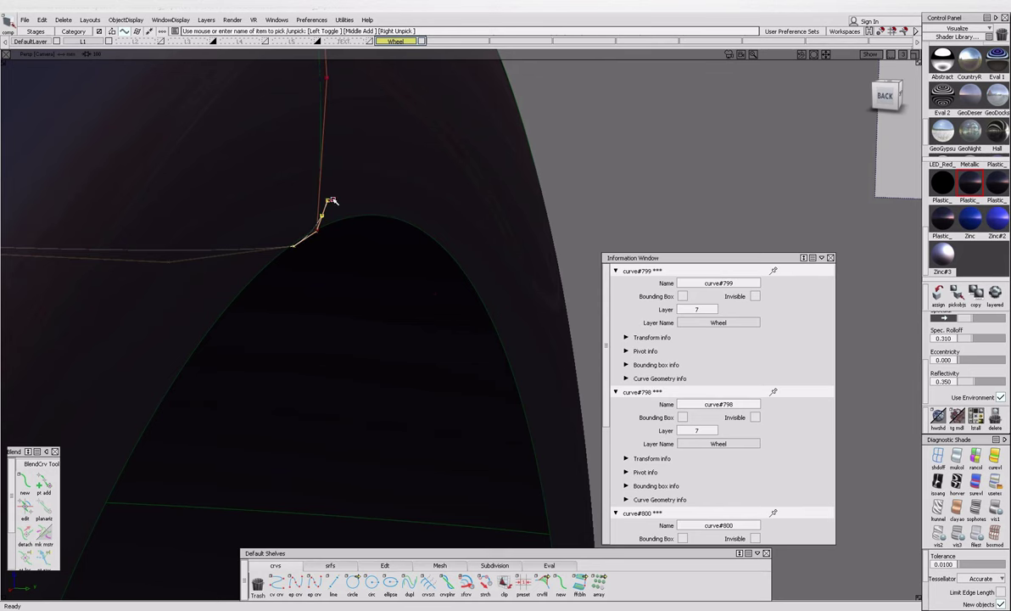
right_click_drag(329, 208, 329, 270, "alt+shift")
left_click_drag(328, 270, 416, 331, "alt+shift")
left_click_drag(270, 367, 170, 348, "alt+shift")
left_click(330, 565)
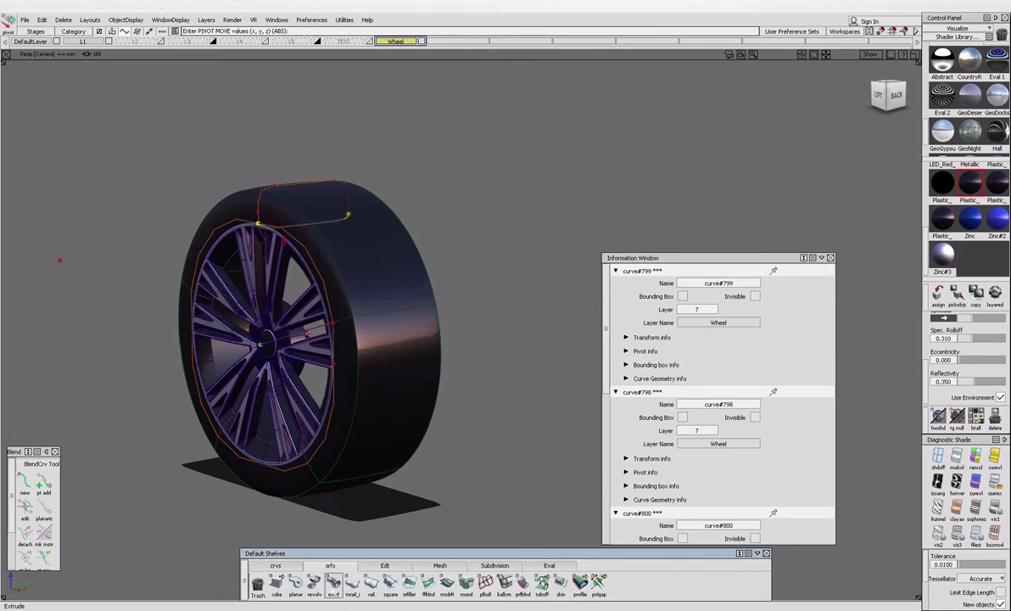
left_click(317, 295)
Revolve the rim's back-side lip and barrel curves 360° around the local Y axis.
left_click_drag(462, 255, 310, 223, "alt+shift")
left_click(310, 223)
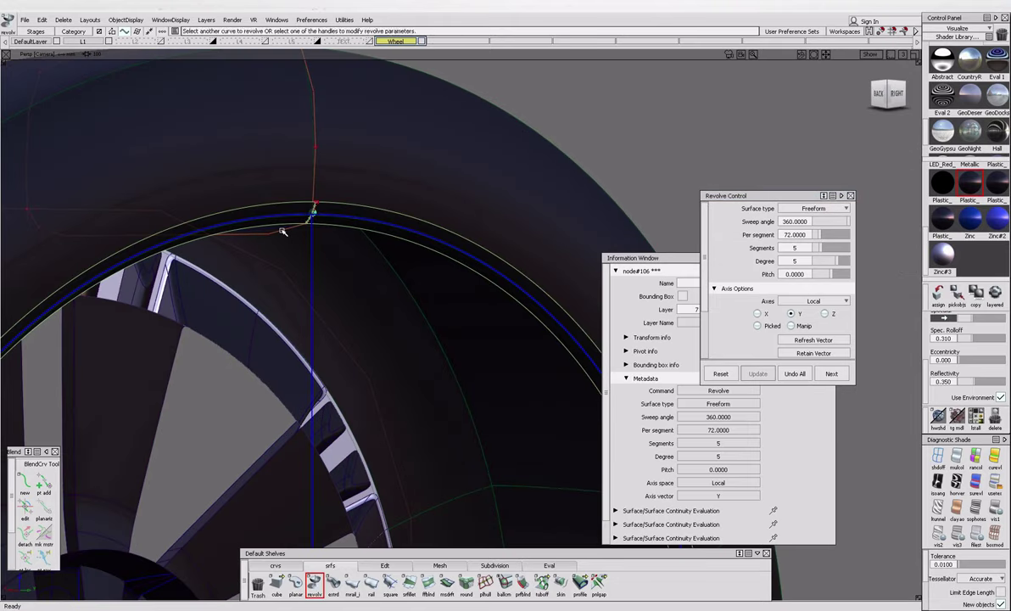
left_click(264, 233)
left_click_drag(264, 233, 413, 277, "alt+shift")
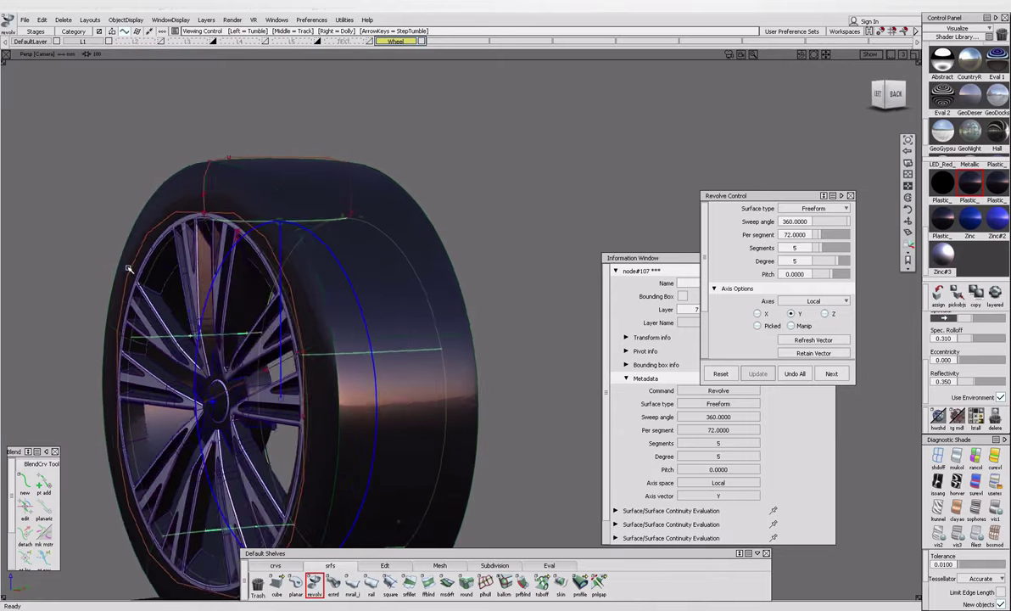
Revolve the face-side diagonal and short lip curves 360° around the local Y axis.
scroll(255, 237, "up", 5)
left_click_drag(268, 254, 255, 284, "alt+shift")
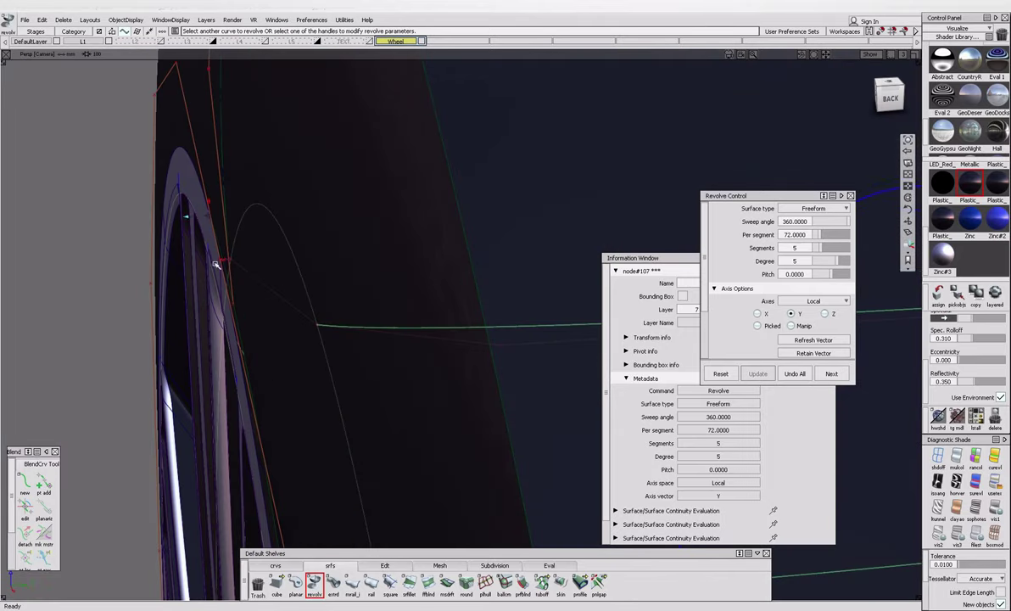
left_click(255, 281)
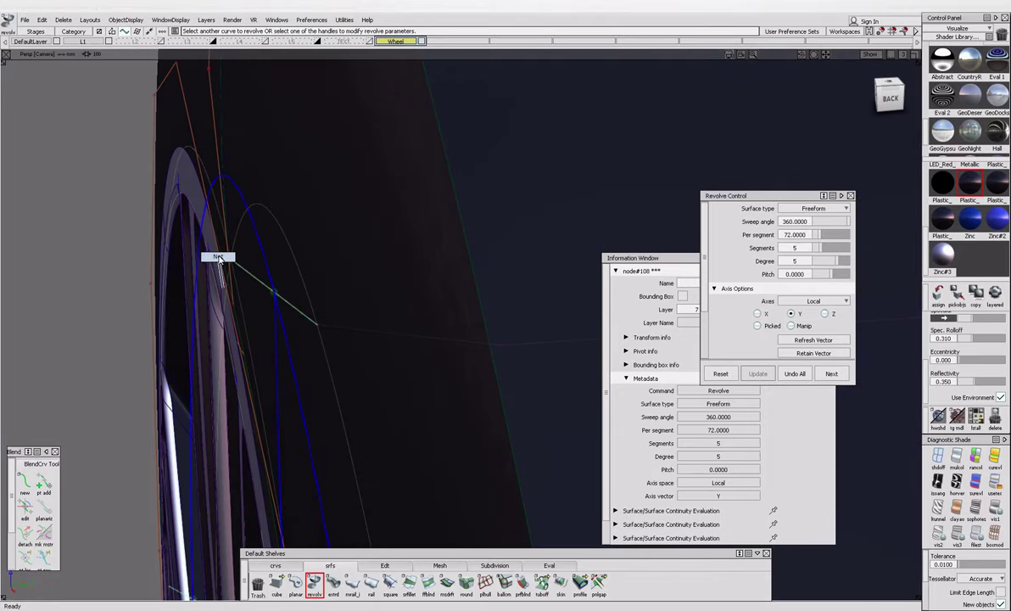
left_click_drag(222, 263, 233, 270, "alt+shift")
left_click(228, 267)
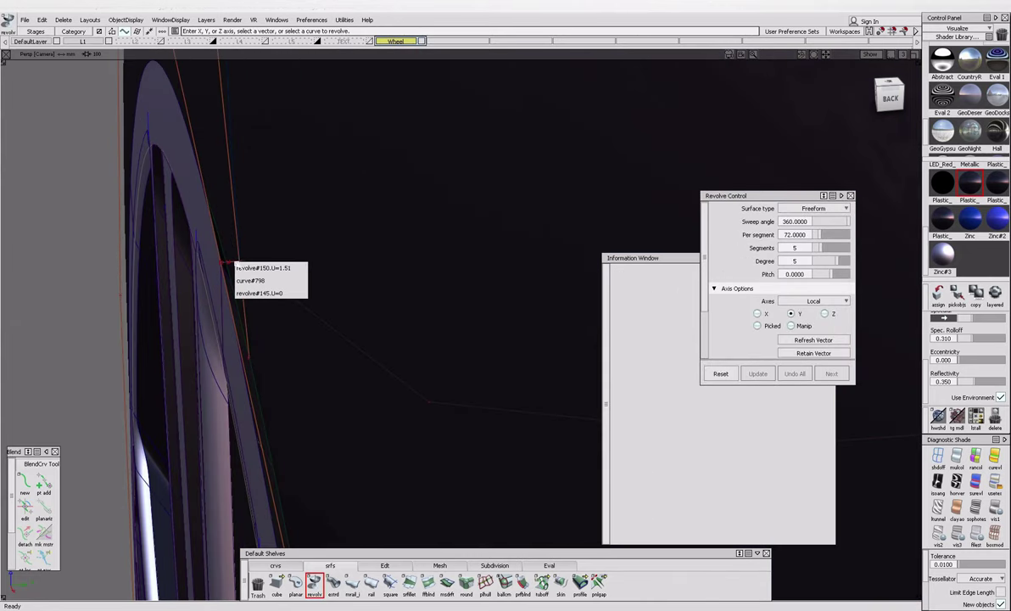
left_click(302, 280)
scroll(249, 293, "down", 5)
left_click_drag(248, 293, 406, 322, "alt+shift")
key("Escape")
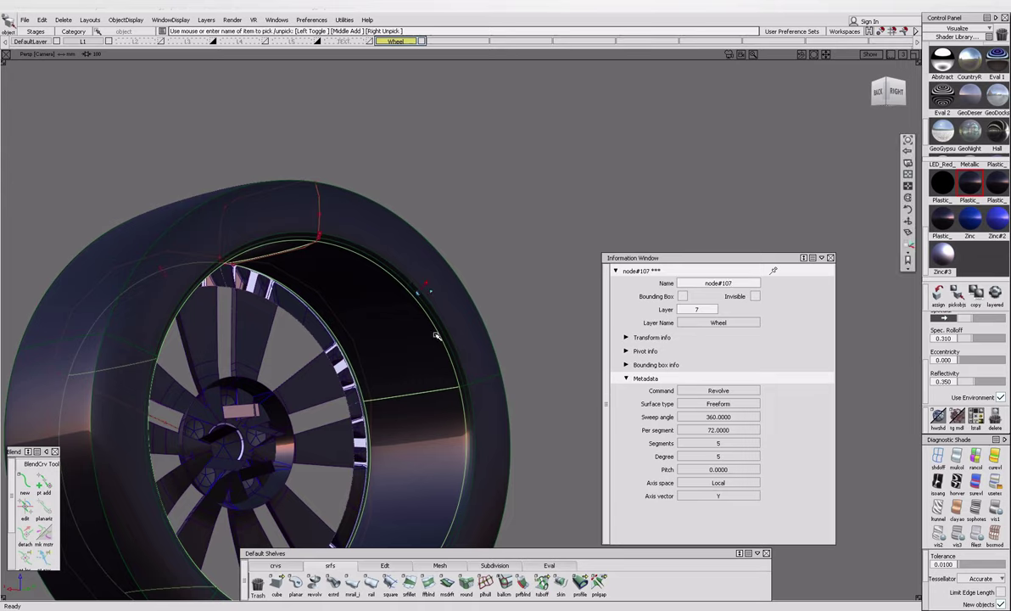
Select the revolved rim lip and barrel surfaces and assign them the Zinc#3 shader.
scroll(434, 322, "up", 5)
left_click(379, 304)
left_click_drag(379, 304, 301, 338, "alt+shift")
left_click_drag(312, 223, 425, 398, "alt+shift")
scroll(460, 237, "up", 5)
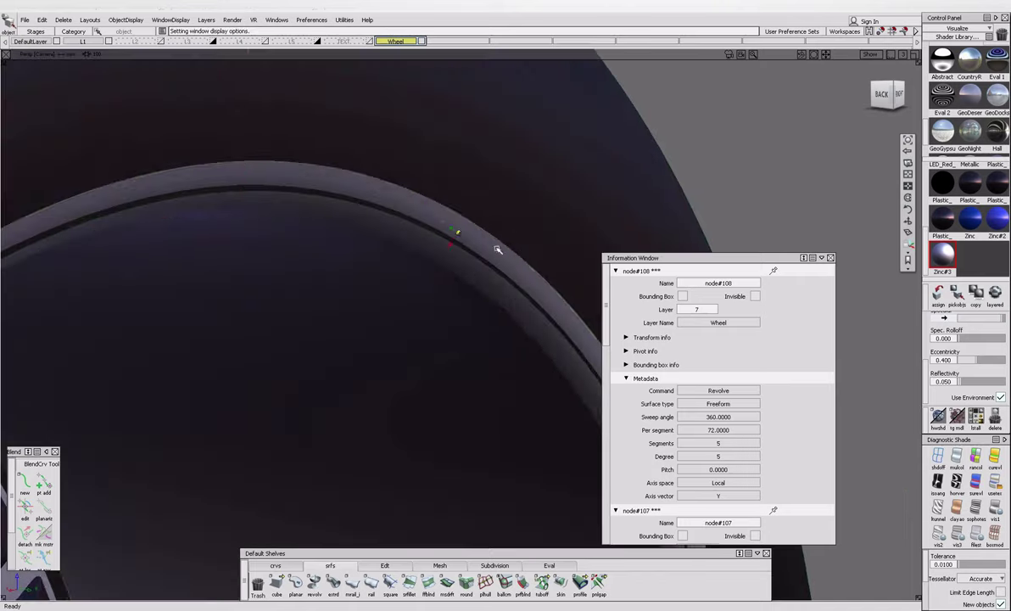
Move the u2 CV of the back-side lip curve (curve#801) to close the gap in the rim's lip.
left_click(210, 191)
left_click_drag(253, 224, 239, 176)
right_click_drag(238, 174, 243, 195)
left_click(242, 196)
left_click(241, 196)
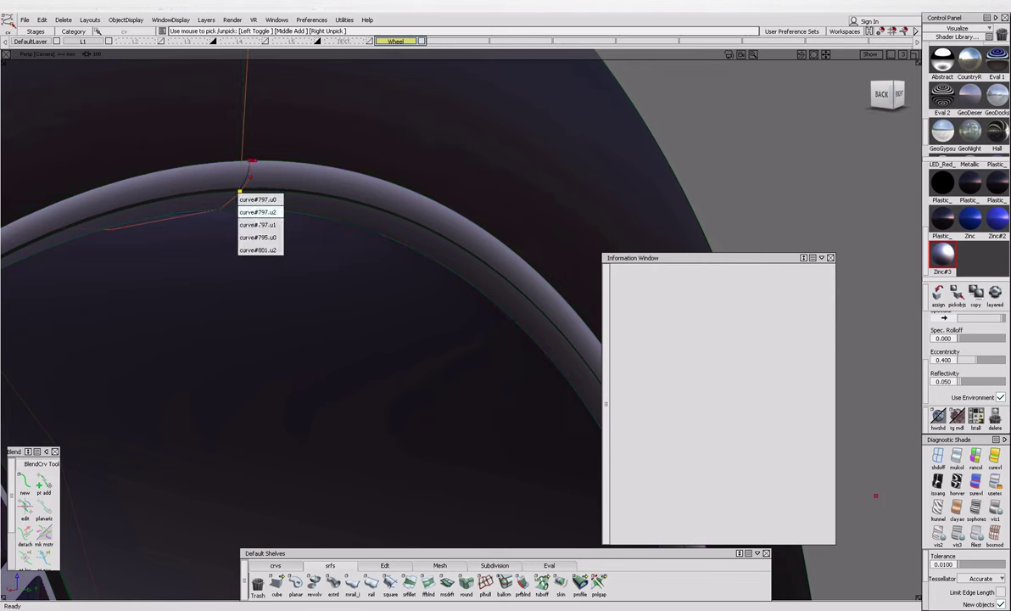
left_click(259, 250)
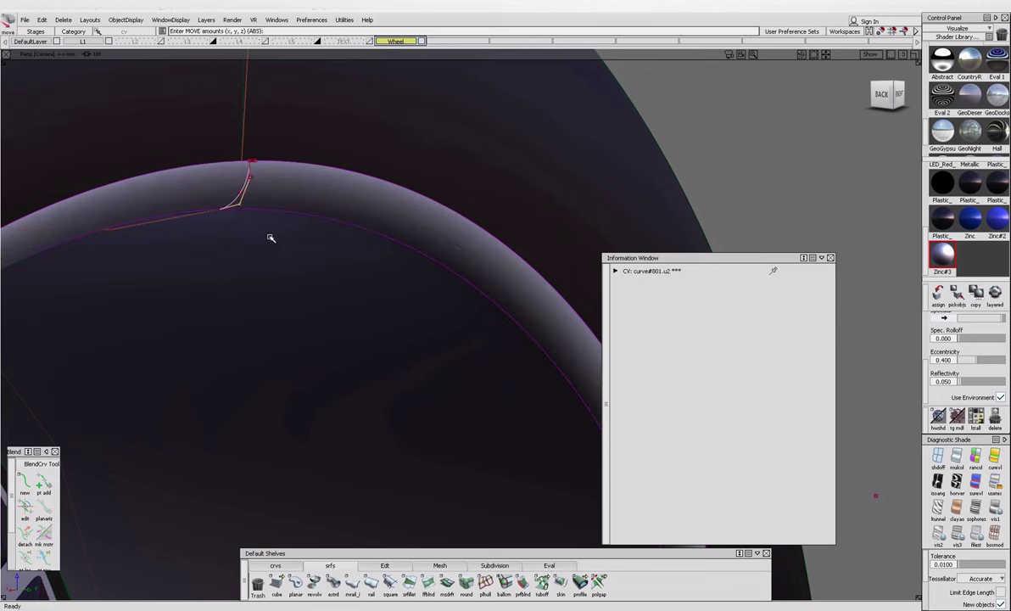
left_click_drag(270, 237, 428, 311, "alt+shift")
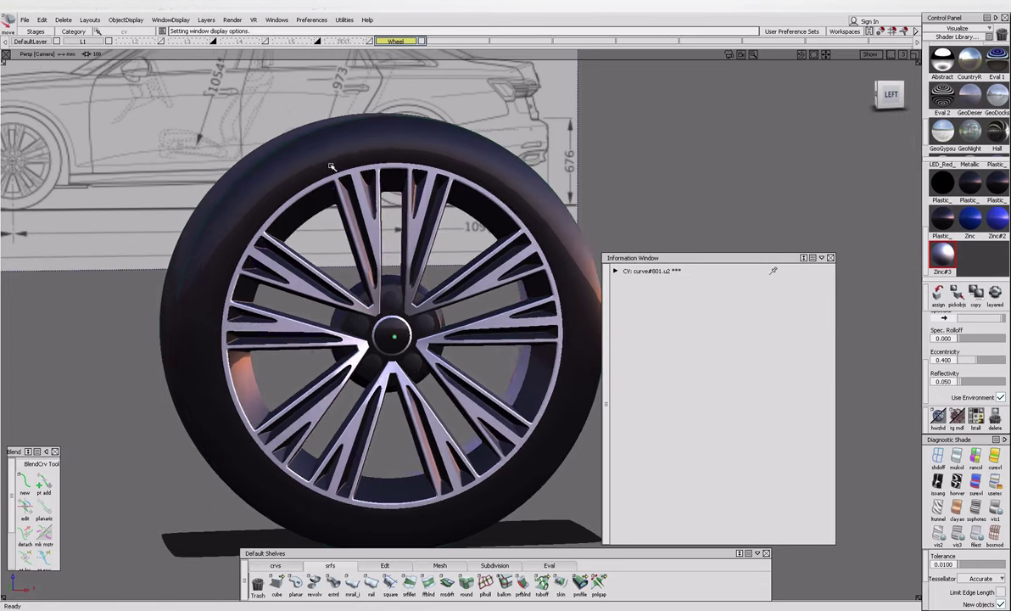
Fillet the edges between the tyre's tread and sidewalls with a Chord, G2 Curvature surface fillet of chordal length 30.
left_click(408, 584)
left_click_drag(424, 296, 469, 271, "alt+shift")
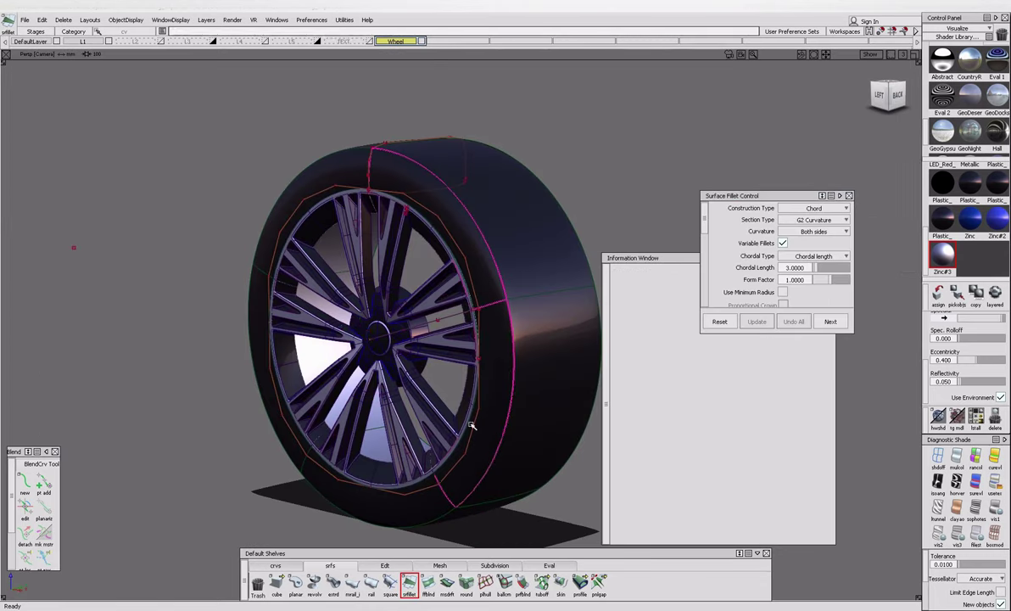
left_click_drag(471, 426, 407, 500, "alt+shift")
left_click_drag(264, 240, 458, 526, "alt+shift")
left_click(461, 273)
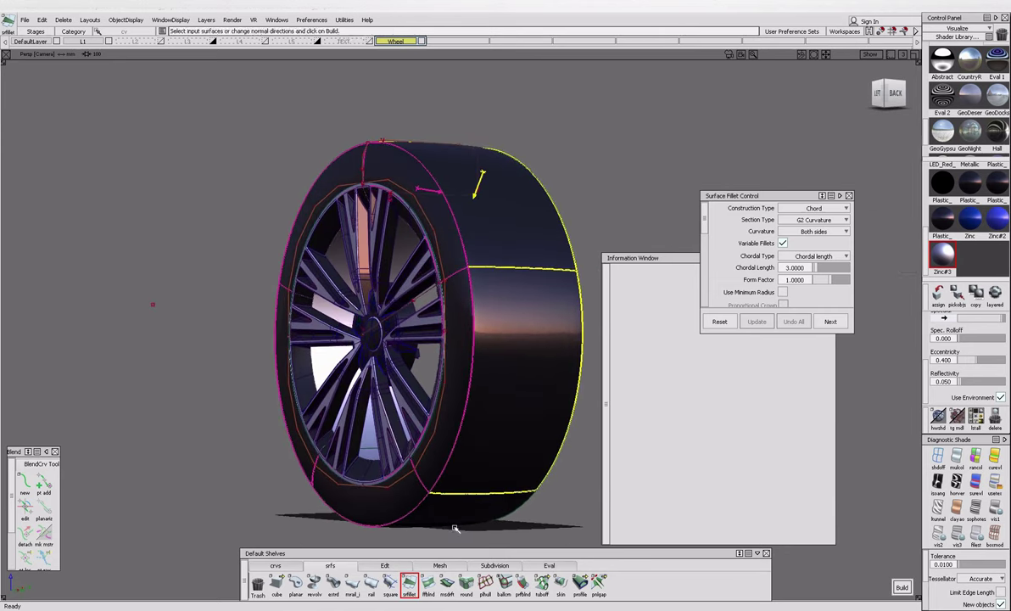
left_click_drag(322, 522, 242, 421, "alt+shift")
left_click(241, 416)
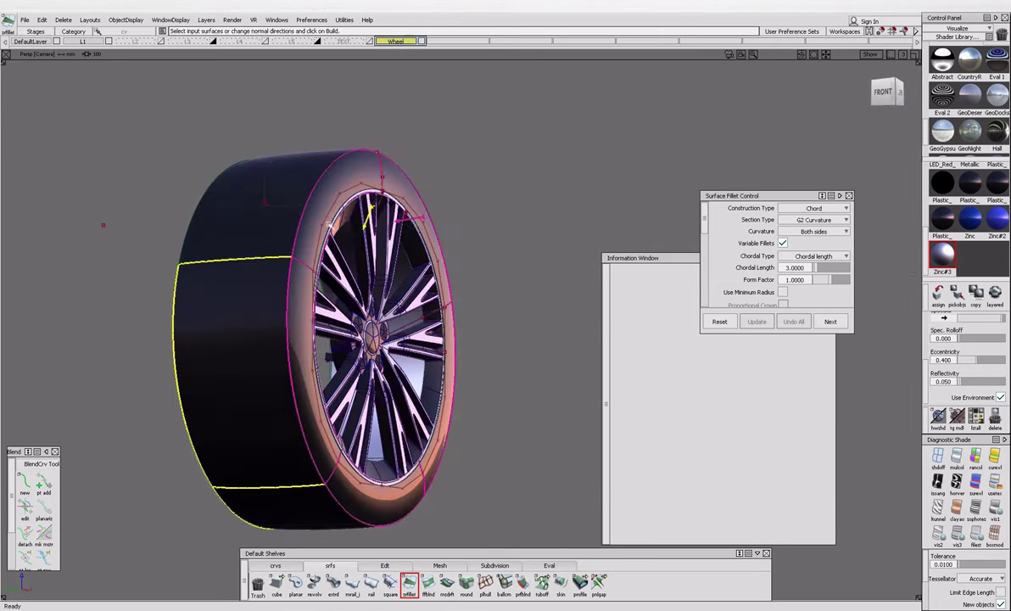
left_click_drag(297, 211, 317, 325, "alt+shift")
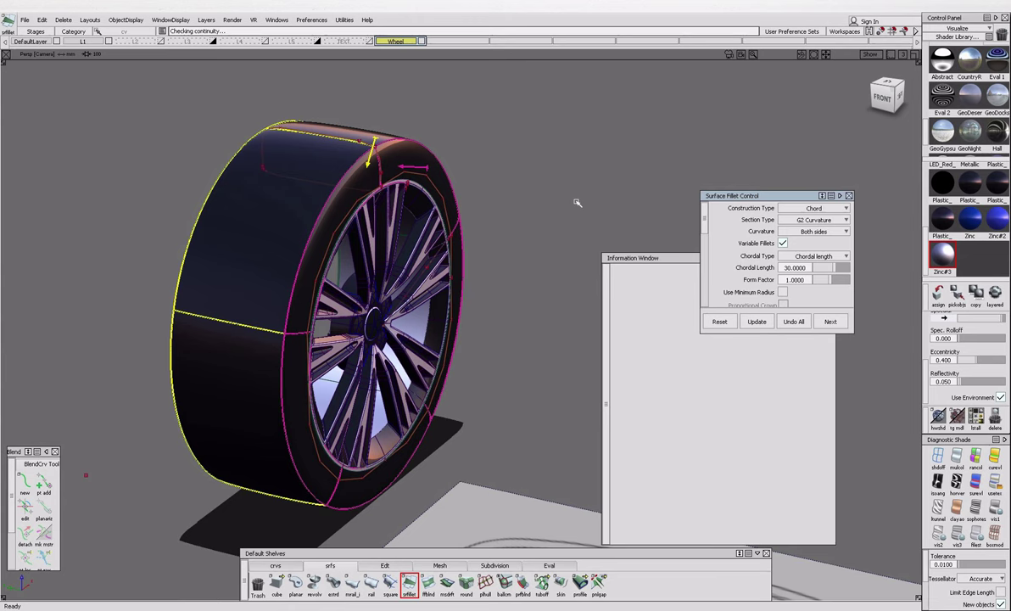
left_click_drag(577, 203, 475, 246, "alt+shift")
key("Escape")
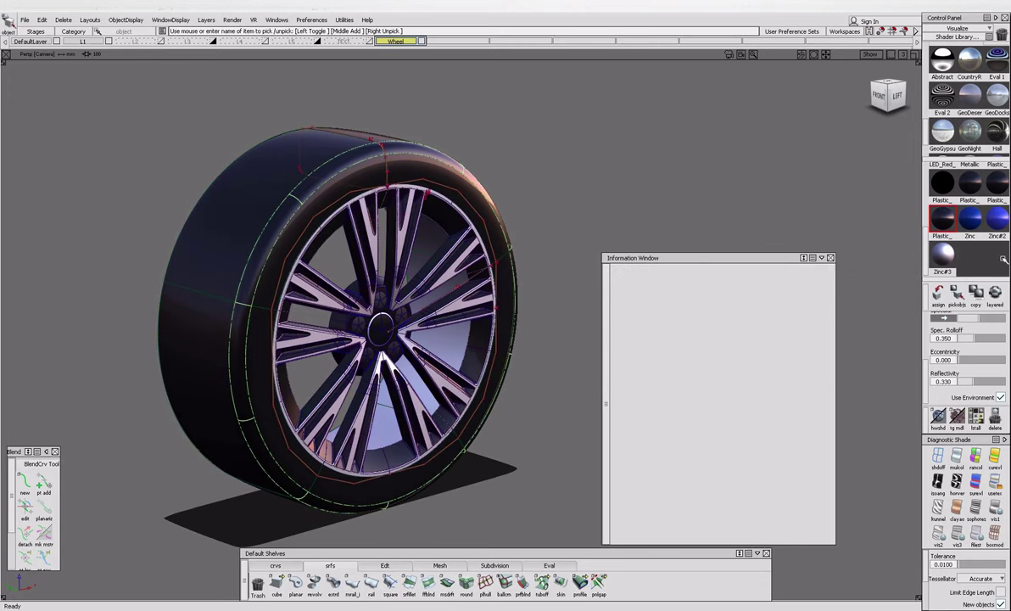
left_click_drag(331, 271, 311, 264, "alt+shift")
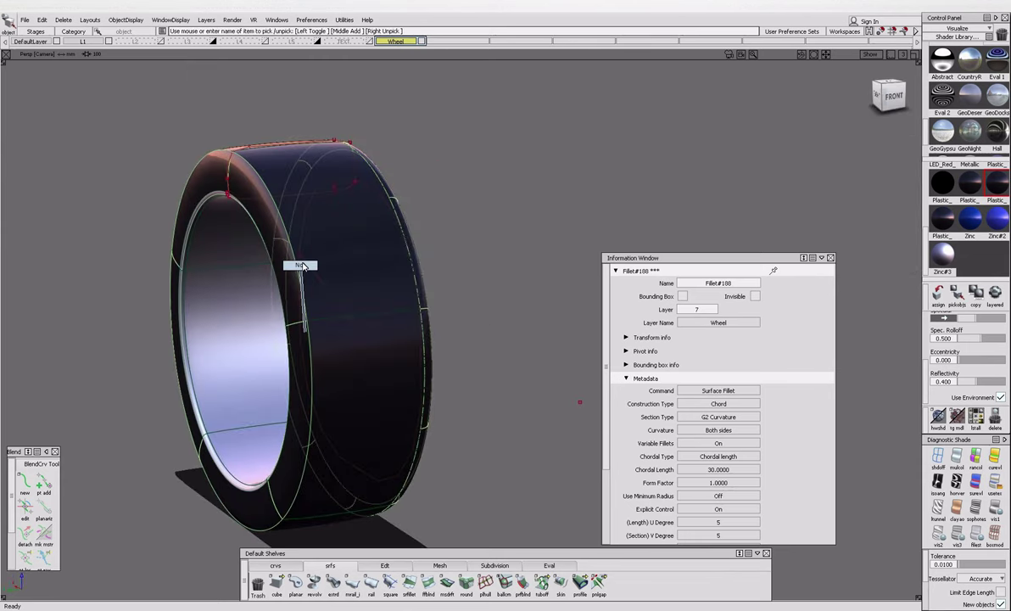
Fillet the edge between the tyre's tread and its back-side sidewall with a Chord, G2 Curvature surface fillet of chordal length 30.
left_click(427, 582)
left_click(408, 583)
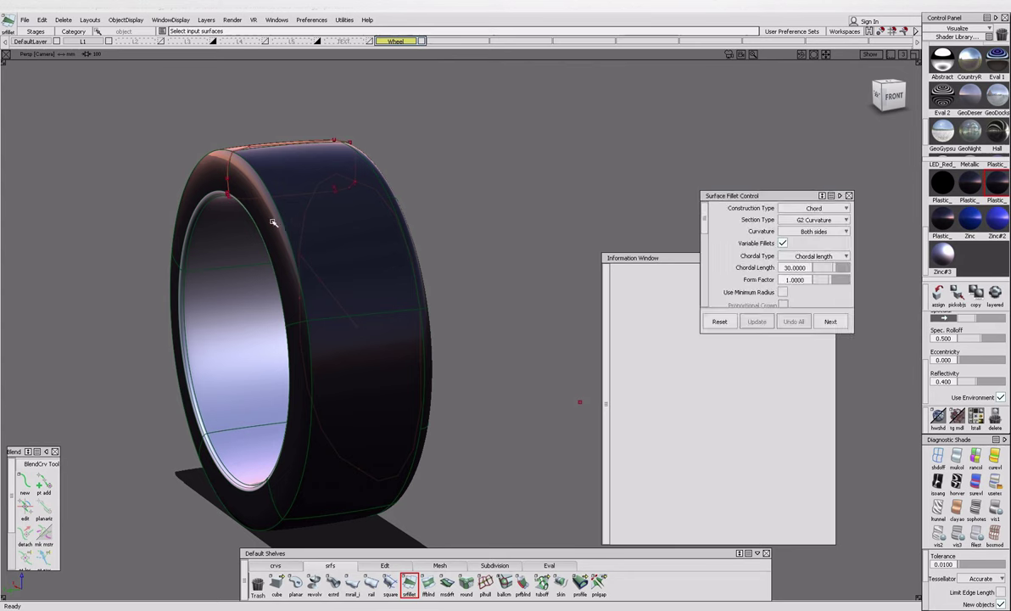
left_click(291, 229)
left_click(309, 376)
left_click_drag(309, 376, 235, 254, "alt+shift")
left_click_drag(287, 274, 360, 303, "alt+shift")
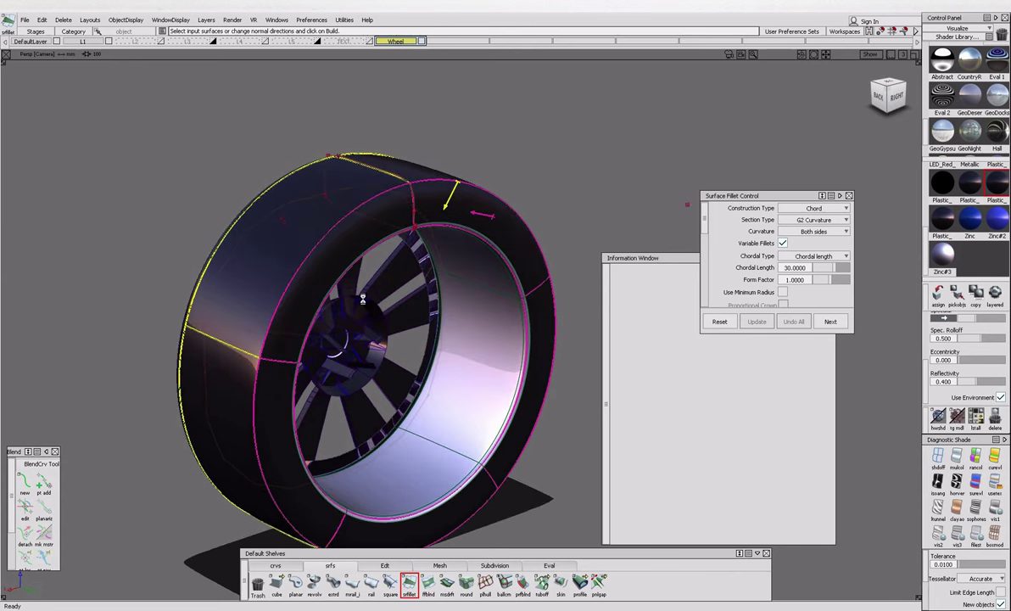
left_click_drag(341, 369, 356, 338, "alt+shift")
right_click_drag(356, 338, 409, 349, "alt+shift")
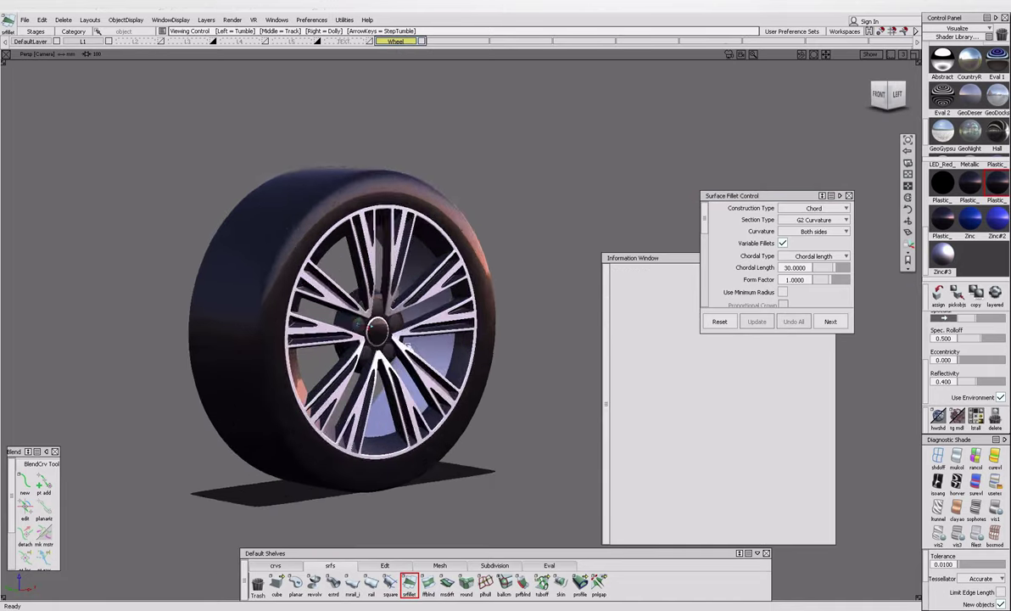
Examine the wheel from the left side and compare it with the alloy-wheel reference photo.
left_click_drag(408, 349, 288, 340, "alt+shift")
right_click_drag(288, 340, 322, 336, "alt+shift")
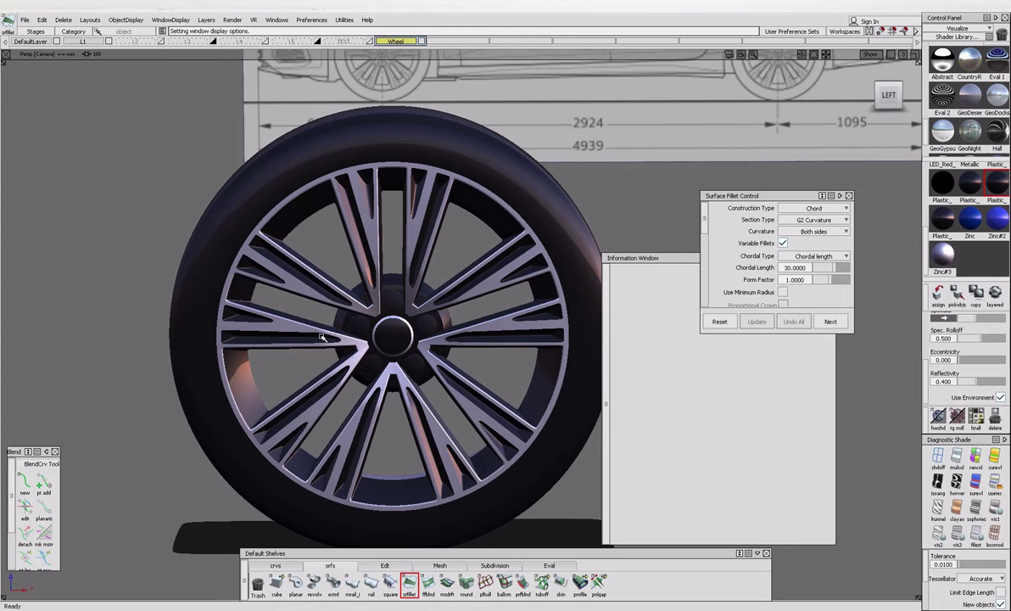
left_click(888, 94)
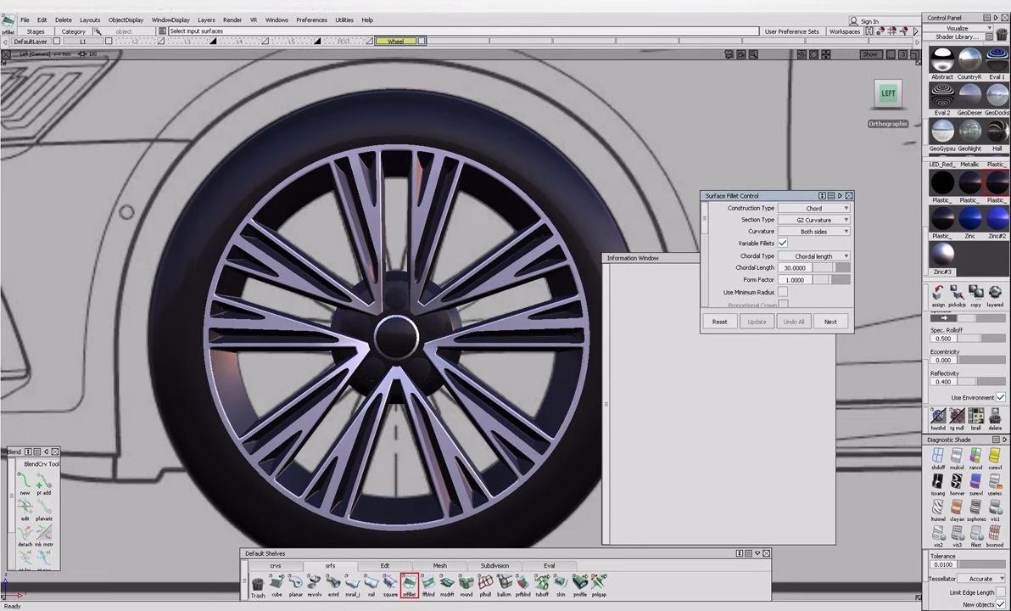
mouse_move(424, 610)
left_click_drag(396, 282, 424, 285, "alt+shift")
mouse_move(424, 608)
left_click(432, 568)
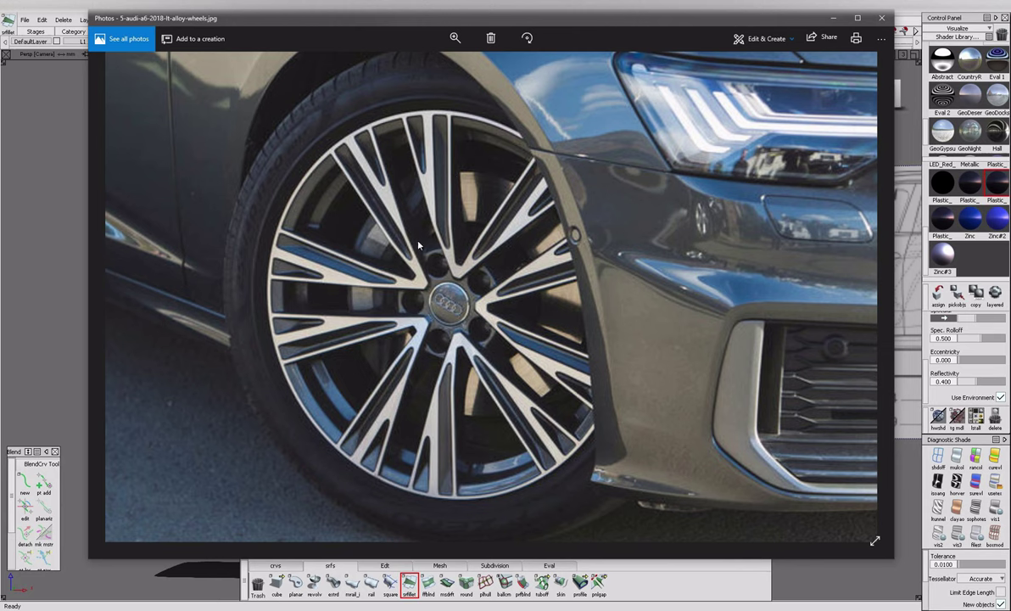
key("alt+Tab")
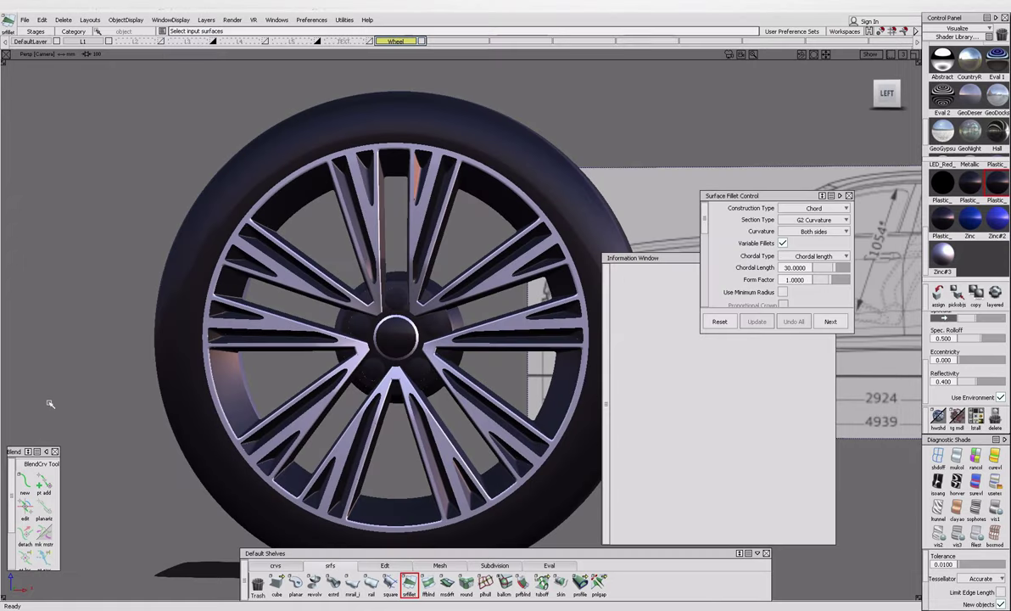
Duplicate the circle around the rim in the left view and scale the copy down to about 280 mm across.
left_click(275, 565)
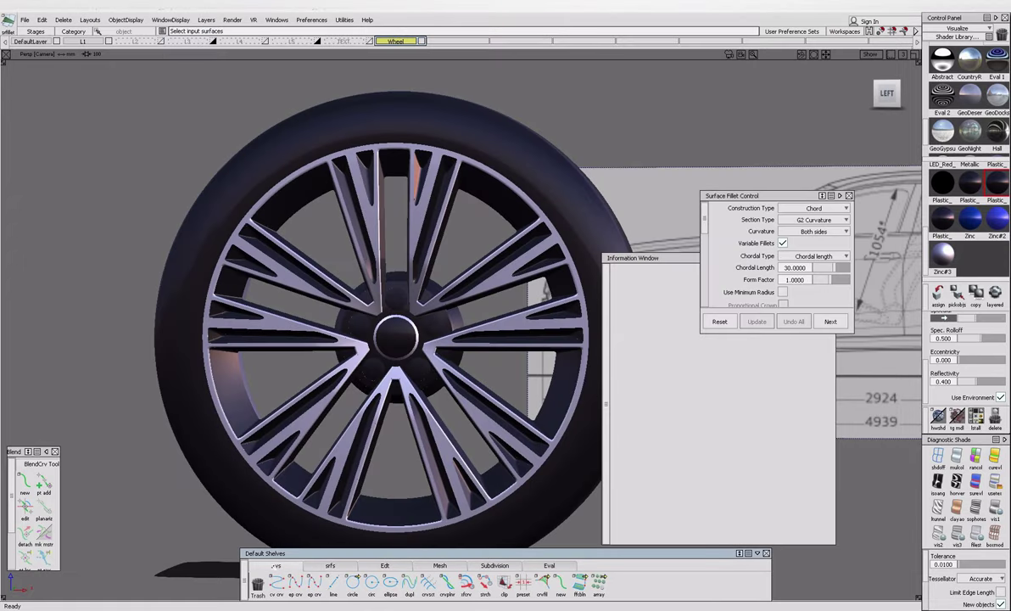
left_click(887, 93)
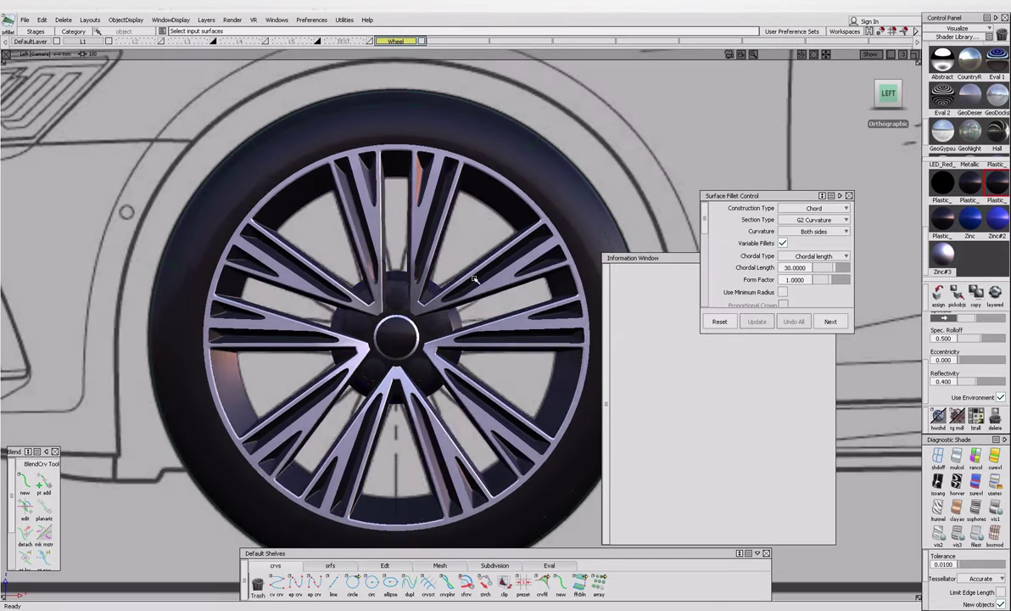
key("Escape")
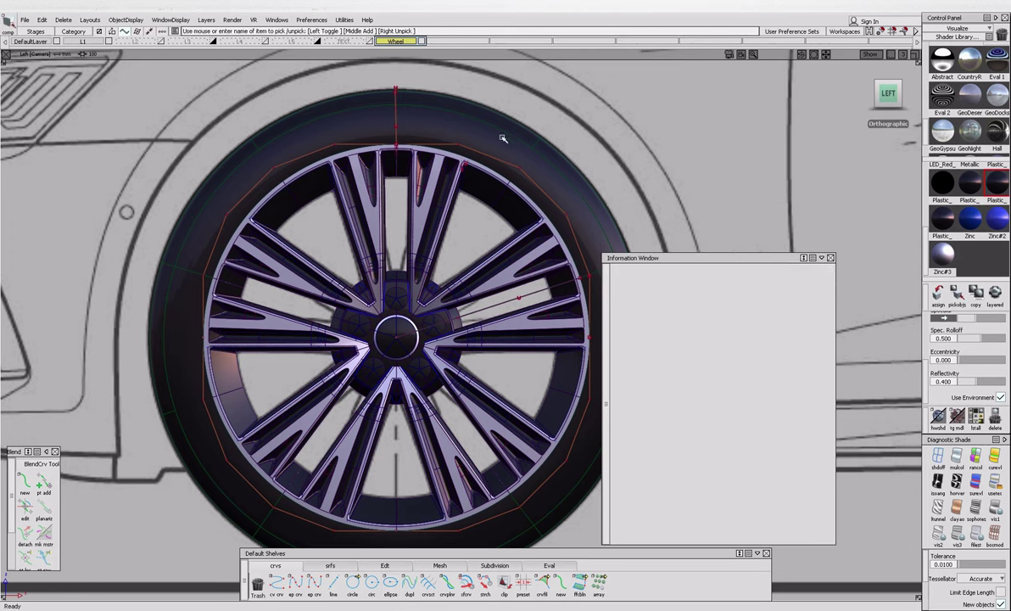
left_click(527, 197)
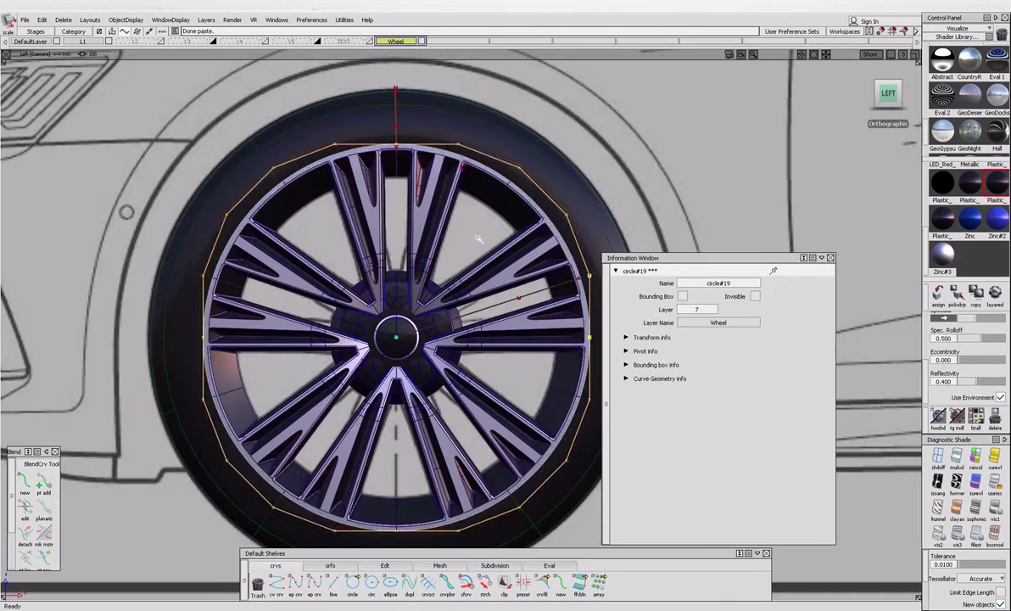
left_click_drag(479, 240, 307, 278)
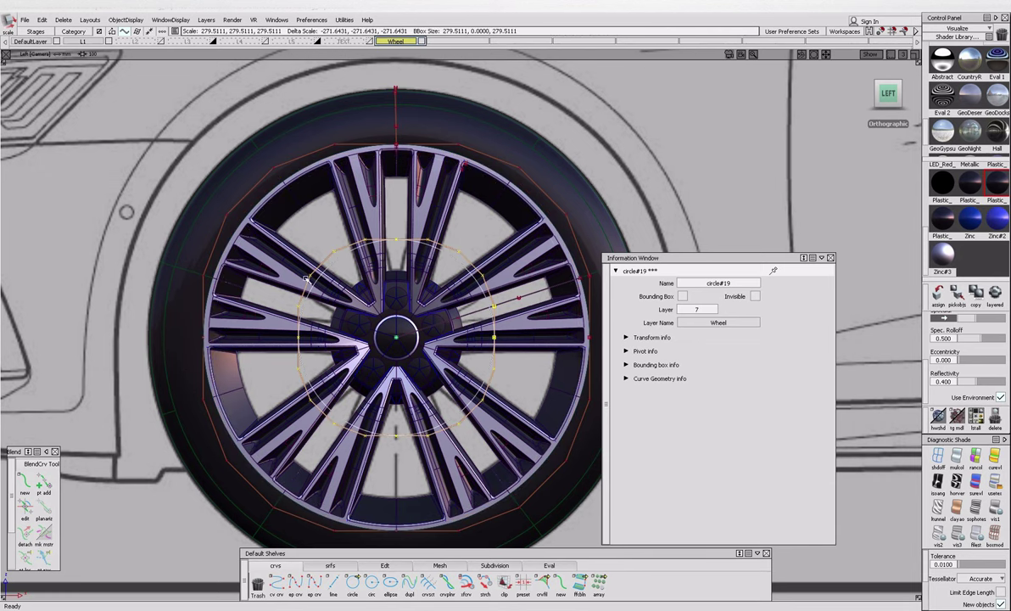
key("ctrl+shift+d")
Check the brake disc in the wheel reference photo and move the scaled circle about 45 mm along Y, behind the spokes.
mouse_move(374, 609)
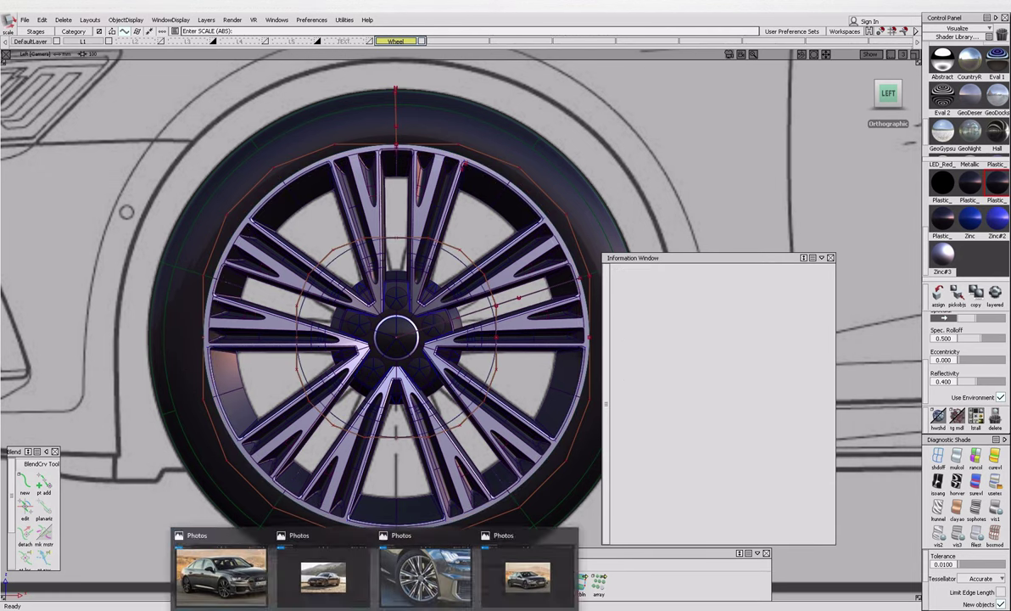
left_click(429, 572)
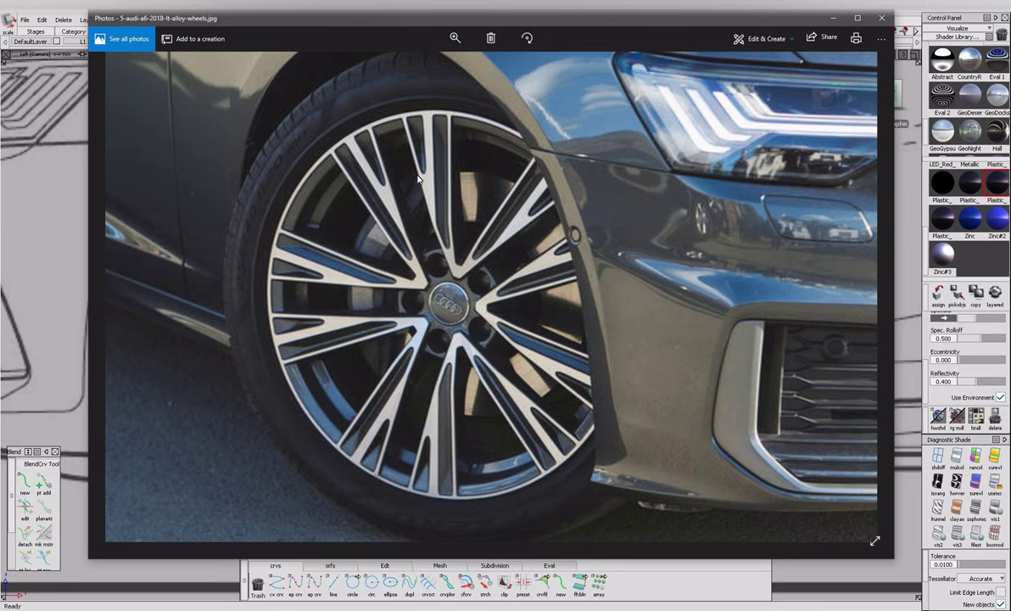
key("alt+Tab")
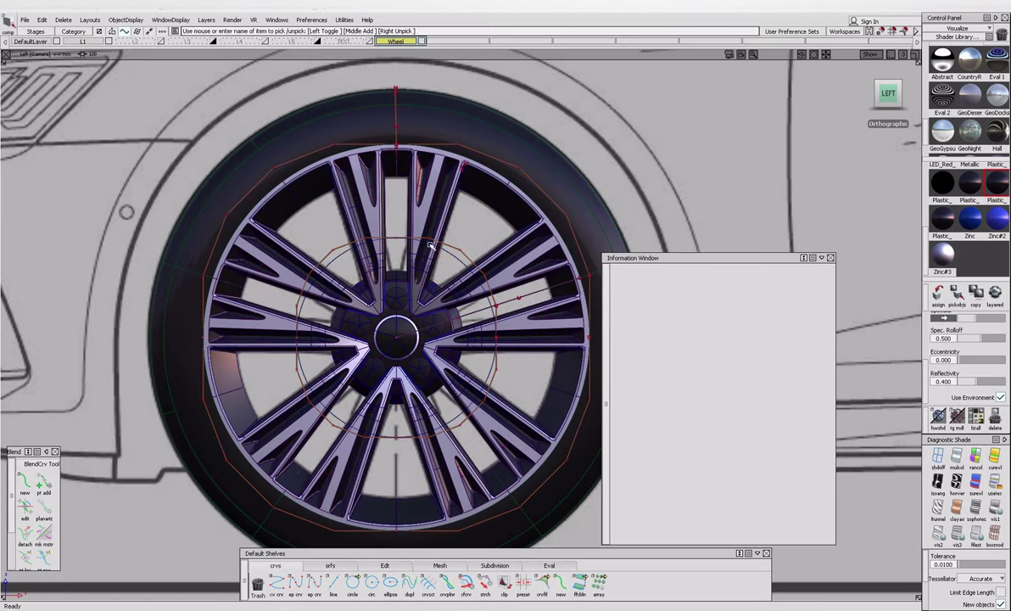
left_click(454, 265)
left_click_drag(476, 264, 511, 243)
key("ctrl+shift+d")
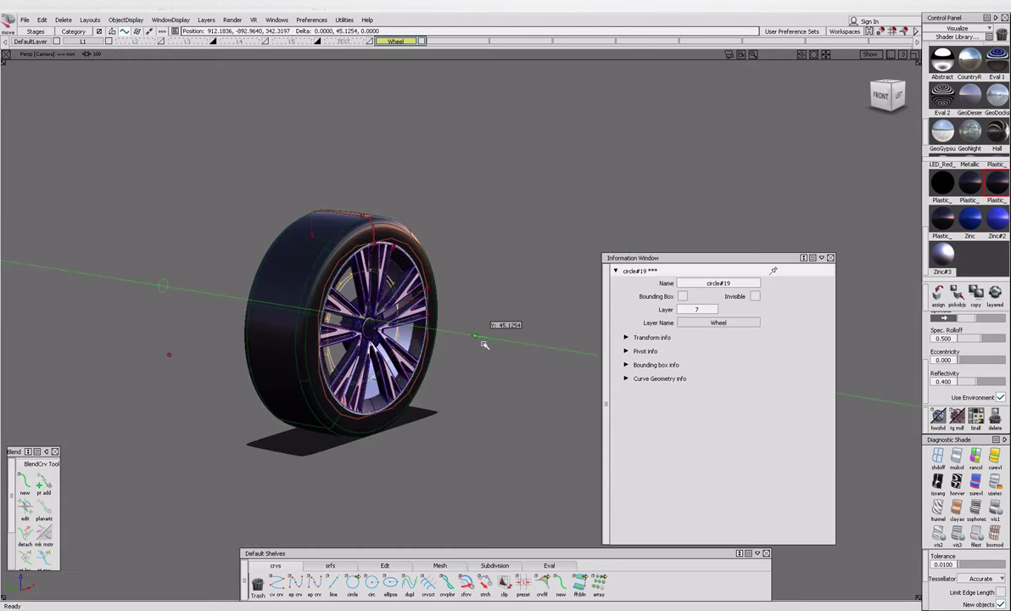
left_click_drag(484, 343, 427, 365, "alt+shift")
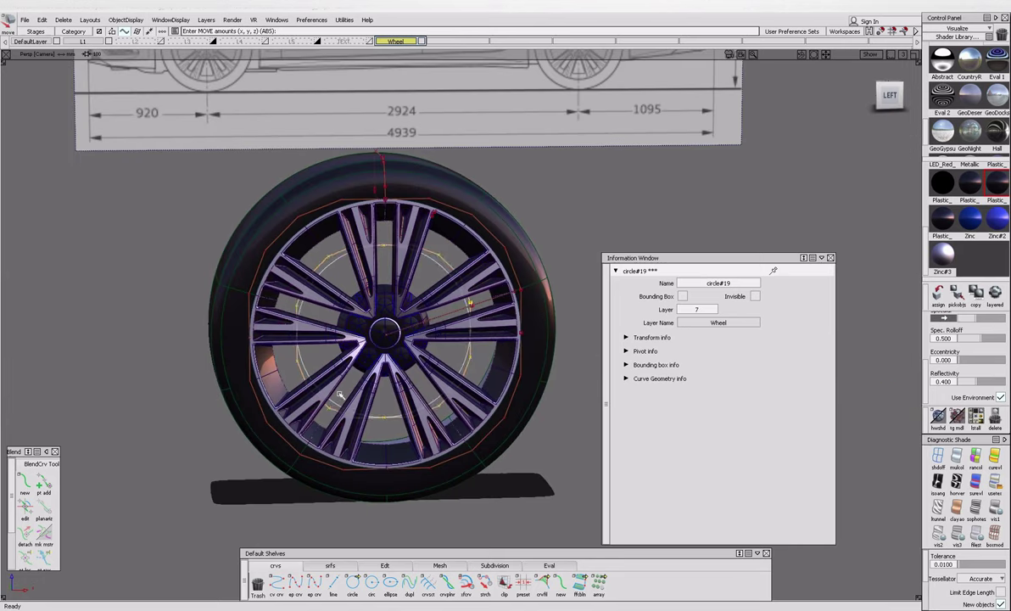
key("ctrl+shift+d")
Draw an edit-point line from the scaled circle's top towards the hub and revolve it 360° around the local Y axis.
left_click(294, 584)
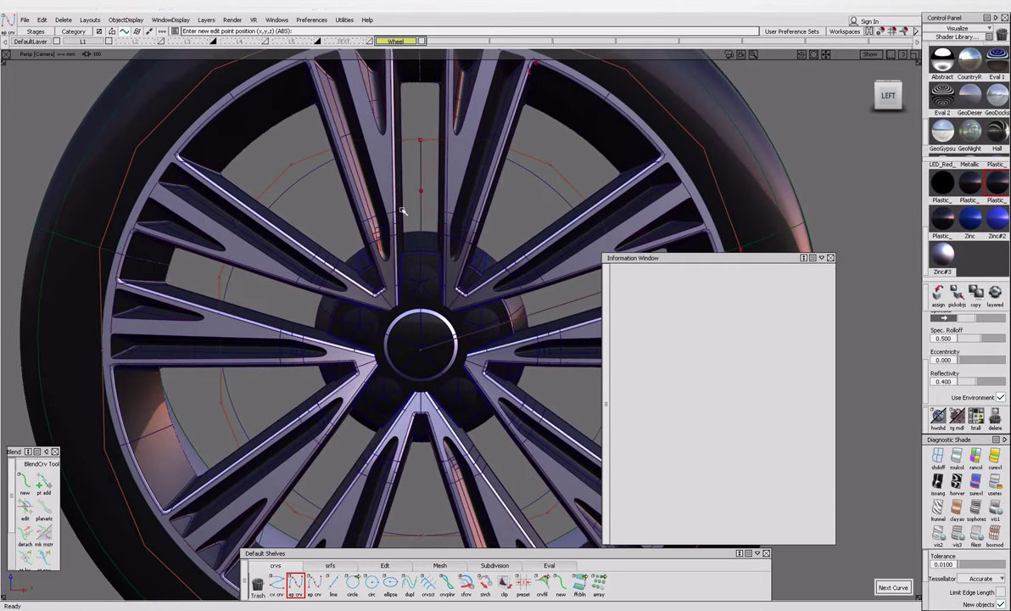
left_click(421, 208)
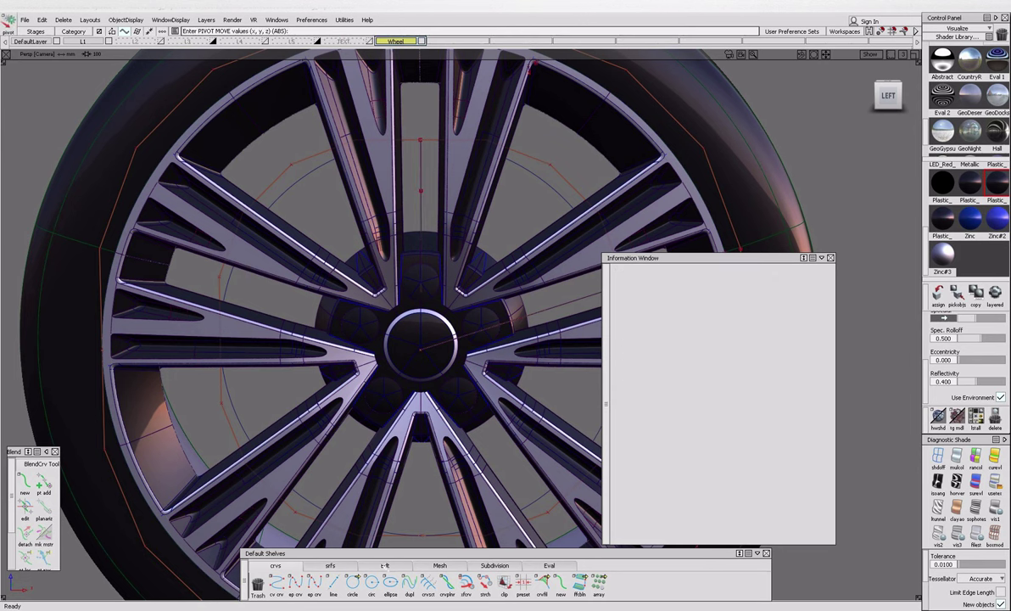
left_click(384, 565)
left_click(330, 565)
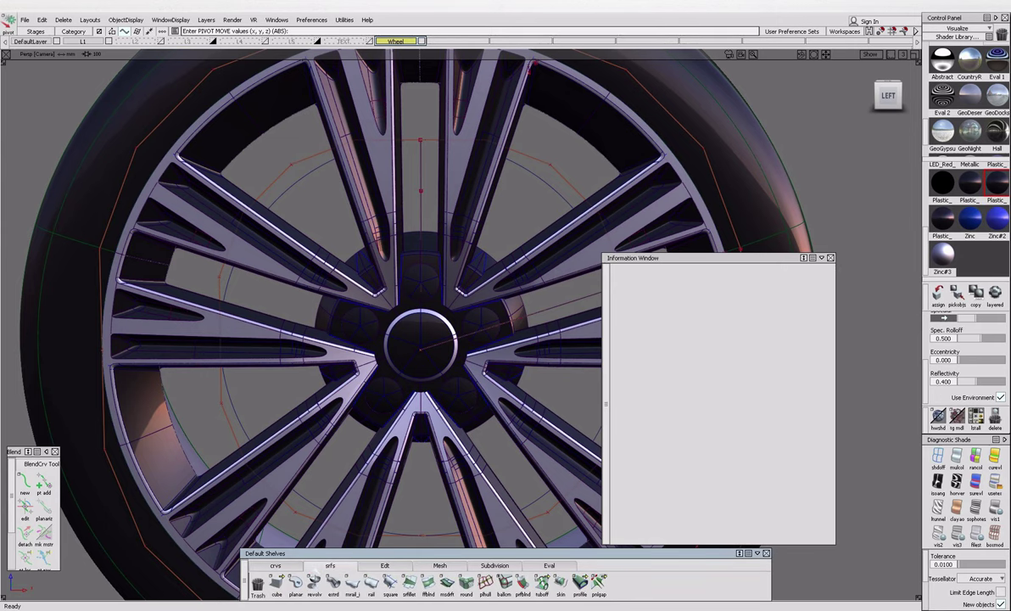
left_click(314, 582)
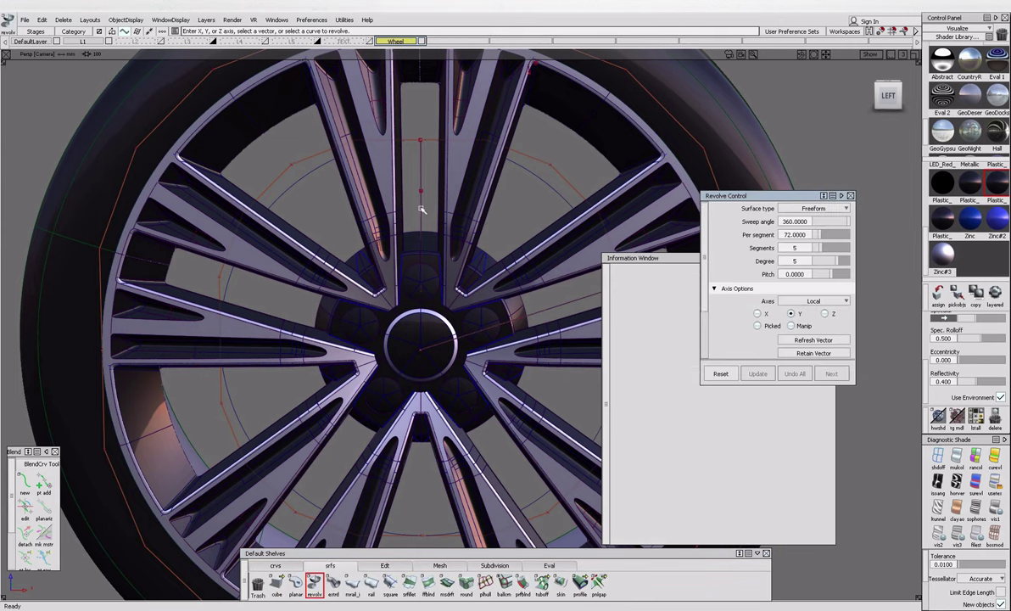
left_click(420, 204)
key("ctrl+z")
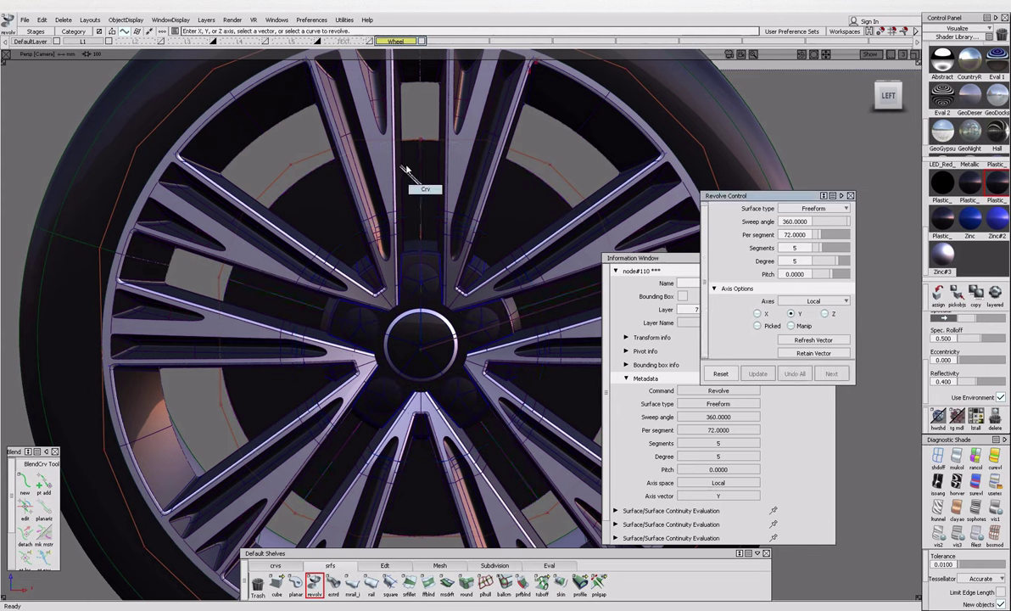
Shorten the brake disc's radial line at its hub end with the Extend tool, by about 81 mm.
key("s")
key("Insert")
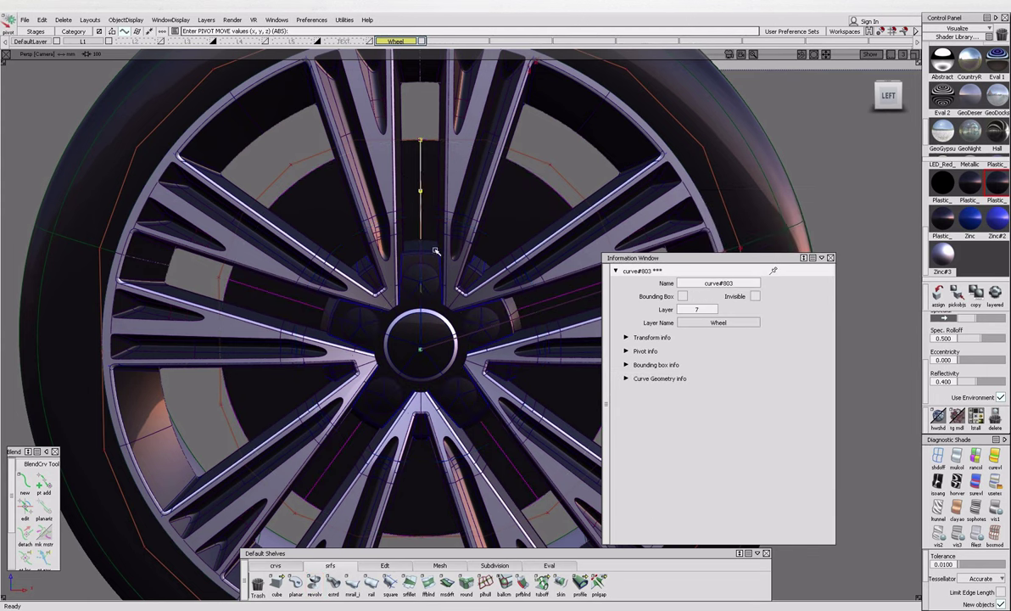
left_click(384, 565)
left_click(541, 584)
left_click(420, 230)
left_click(442, 246)
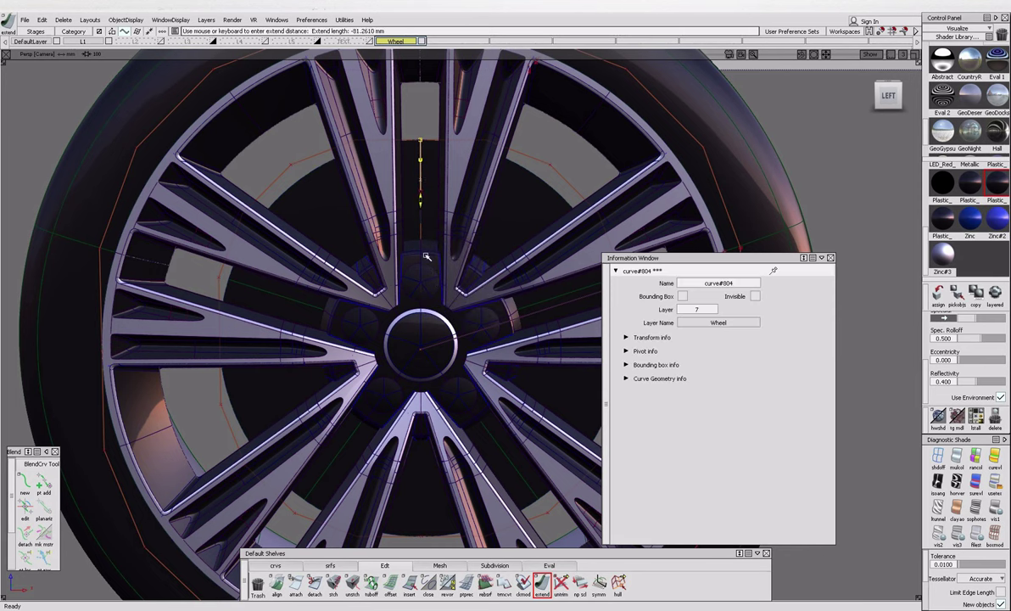
left_click(426, 269)
Readjust the hub end of the disc's radial line with Extend to leave an open ring between disc and hub.
left_click_drag(441, 271, 432, 290, "alt+shift")
key("F12")
left_click(404, 174)
left_click_drag(405, 173, 325, 256, "alt+shift")
key("m")
left_click_drag(365, 228, 476, 463, "alt+shift")
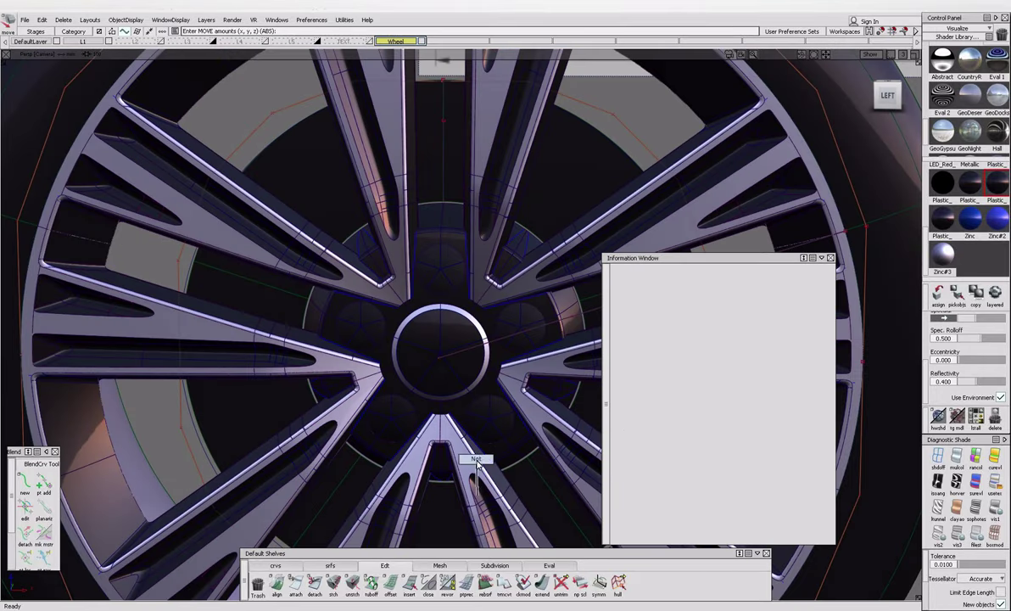
left_click(442, 188)
left_click(447, 197)
left_click_drag(447, 197, 447, 192)
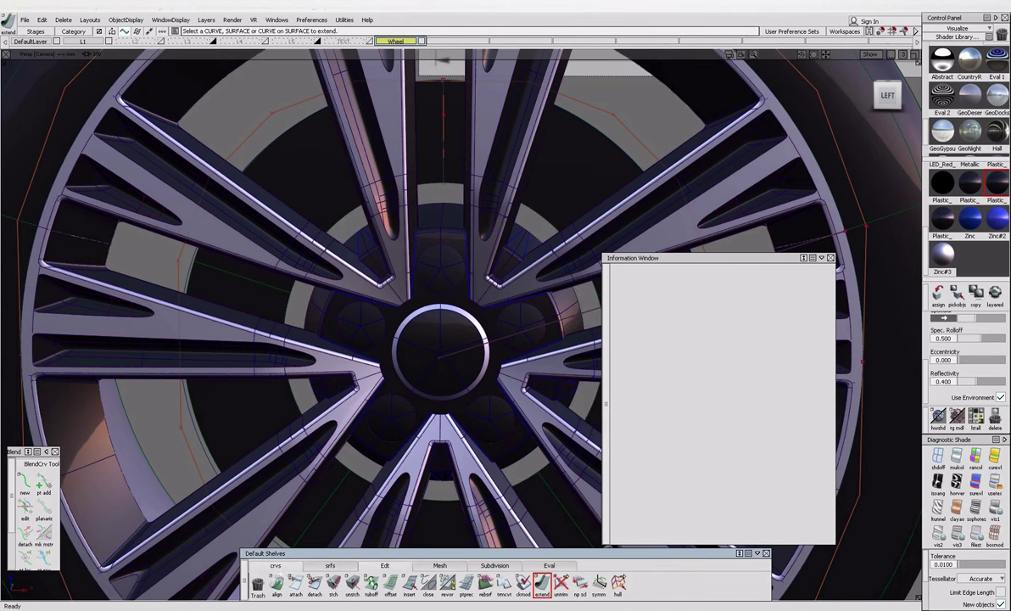
Draw a short edit-point line along the wheel's axis from the brake disc's inner edge.
left_click(275, 565)
left_click(294, 584)
left_click_drag(522, 219, 801, 116, "alt+shift")
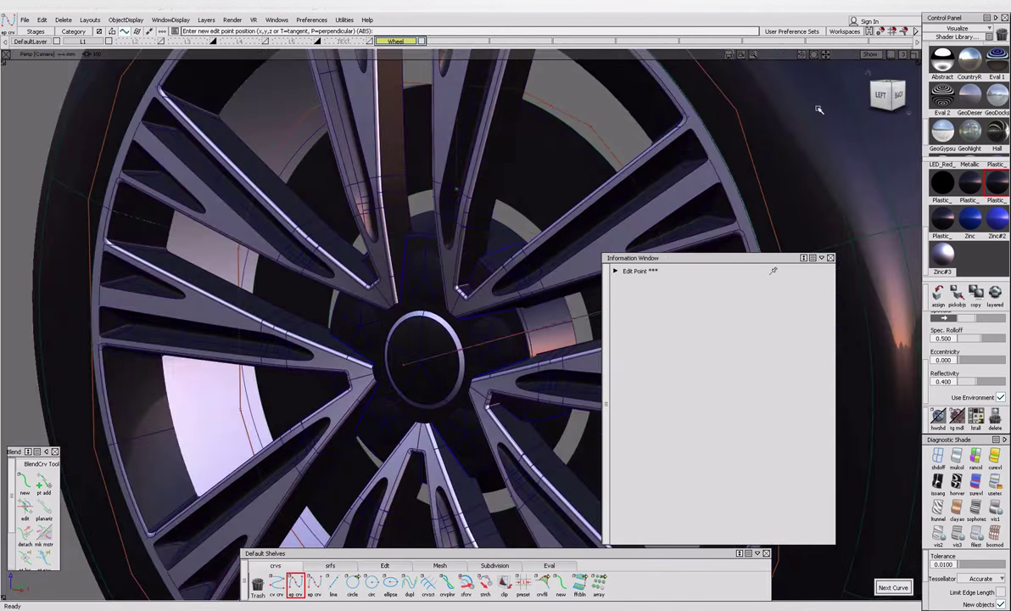
left_click_drag(456, 189, 568, 247, "alt+shift")
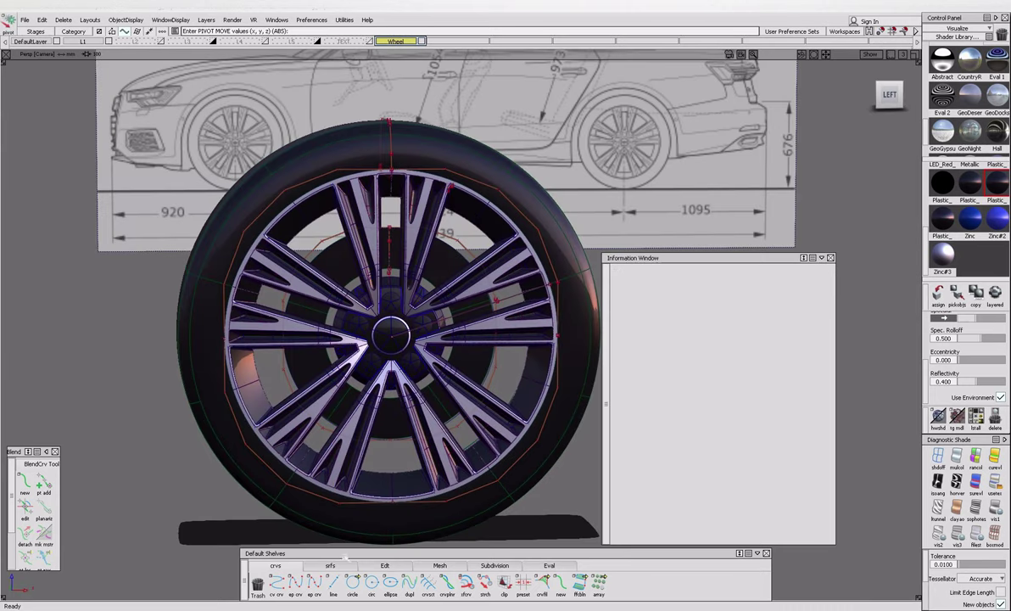
Revolve the short line at the disc's inner edge 360° around the local Y axis as a Freeform surface.
left_click(330, 565)
left_click(314, 583)
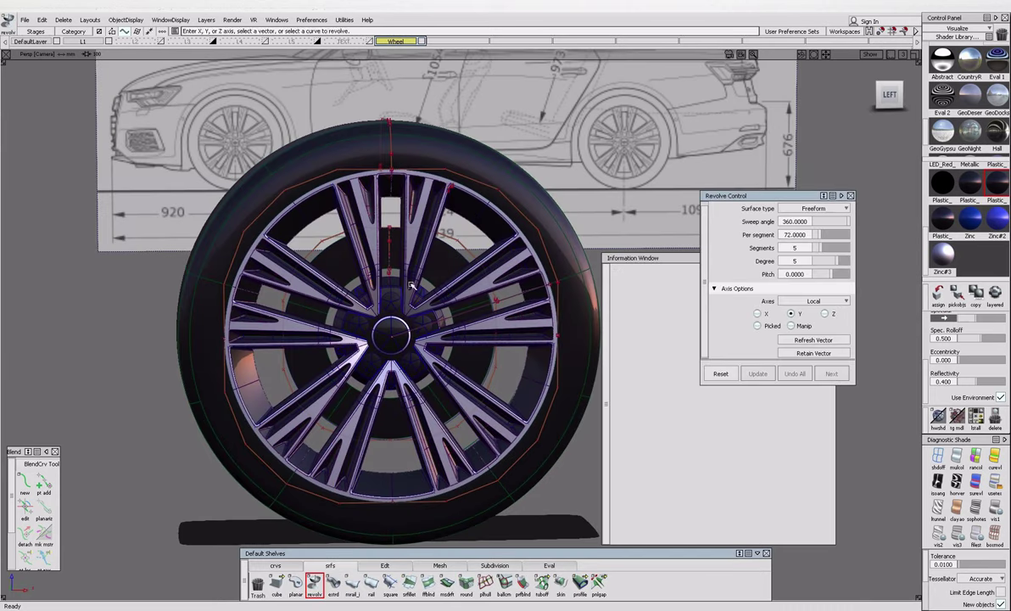
scroll(384, 284, "up", 5)
scroll(384, 289, "down", 5)
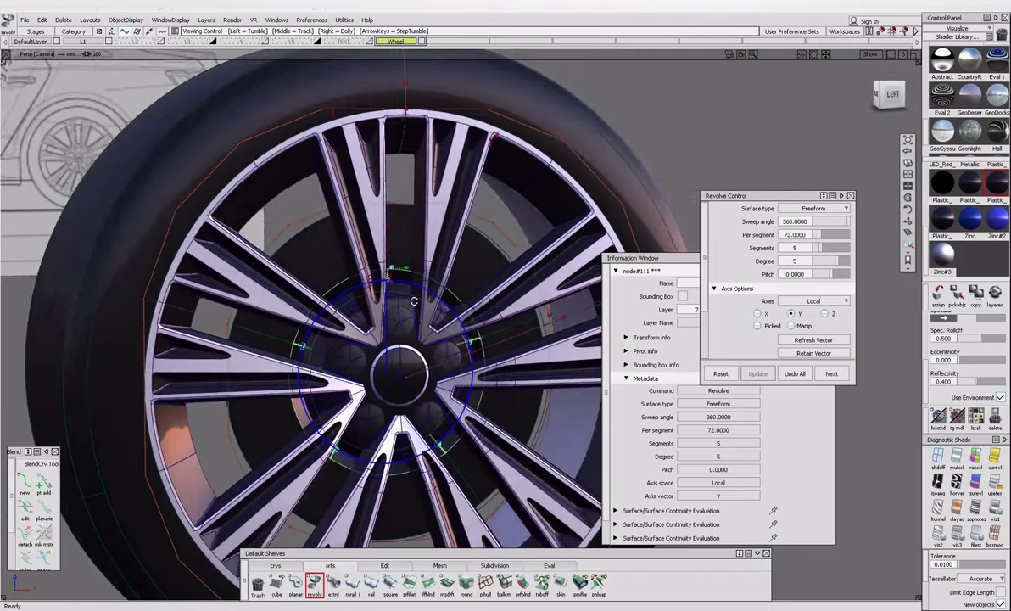
scroll(393, 200, "up", 3)
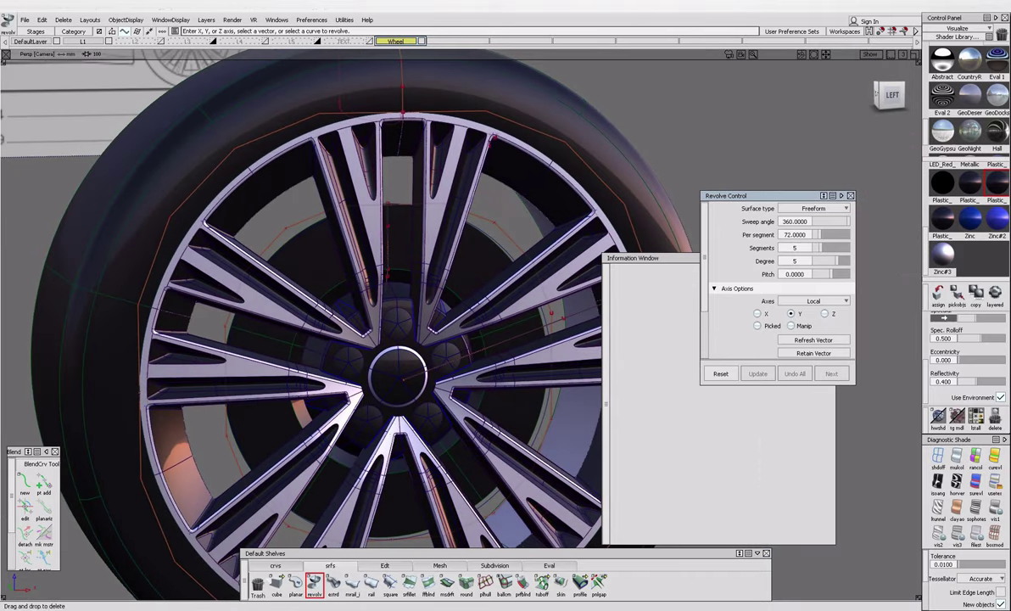
Draw edit-point lines in the back view stepping from the brake disc's outer edge into a groove behind its front plate.
left_click(276, 565)
left_click(295, 583)
left_click_drag(391, 203, 349, 248, "alt+shift")
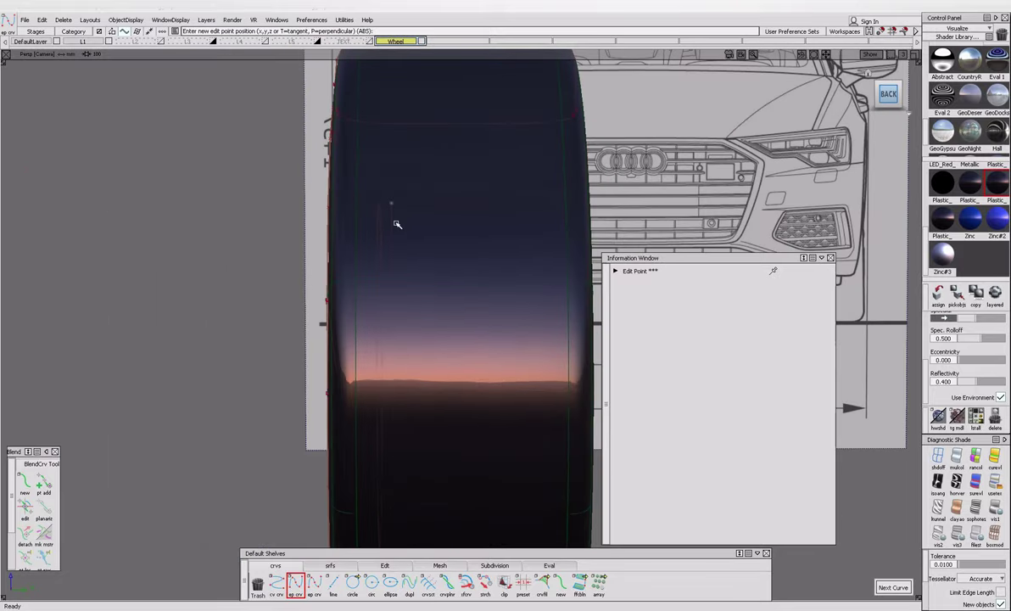
key("ctrl+z")
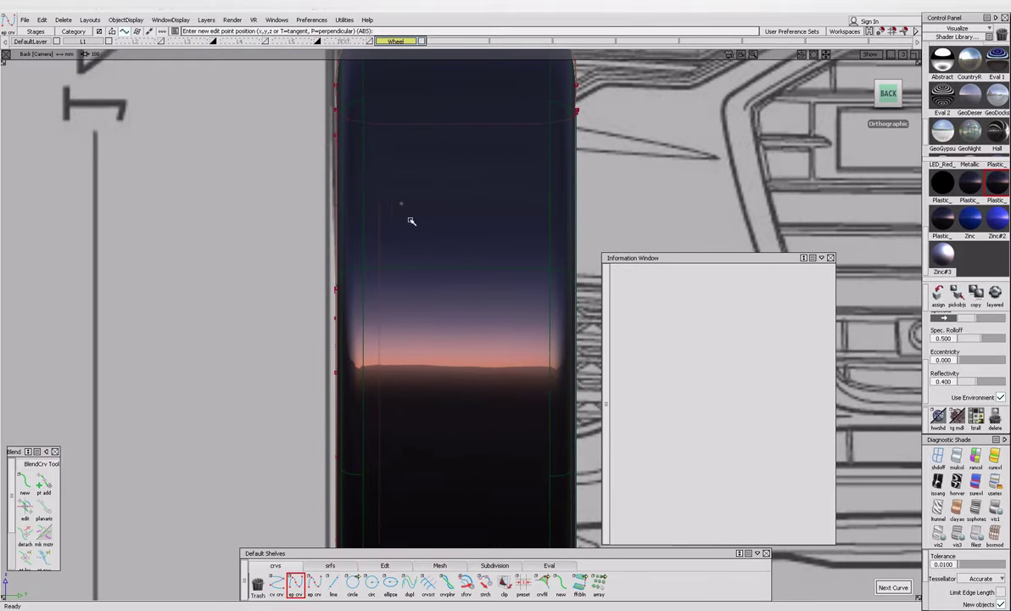
left_click(402, 220)
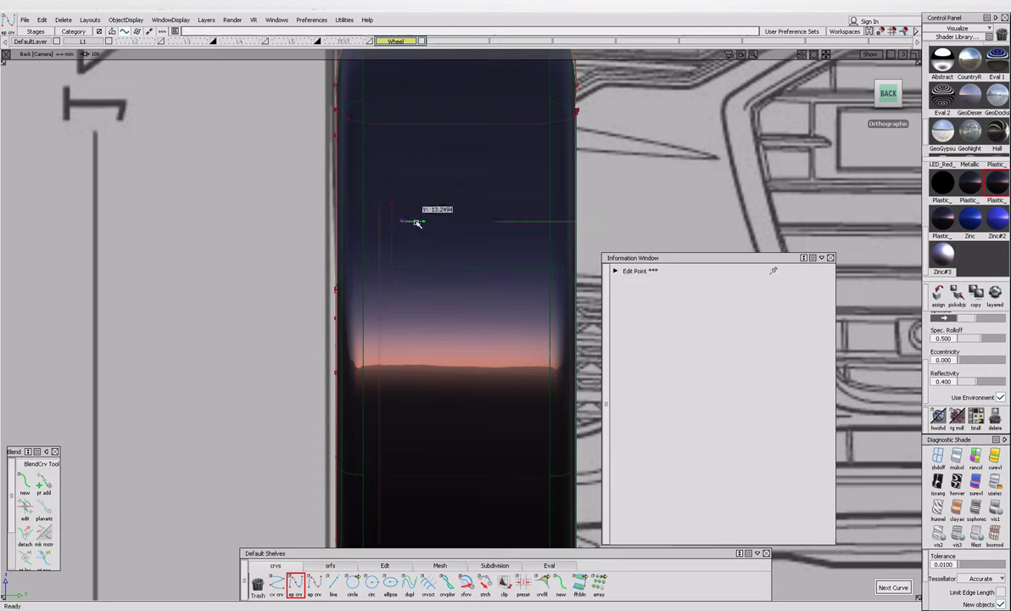
left_click(416, 206)
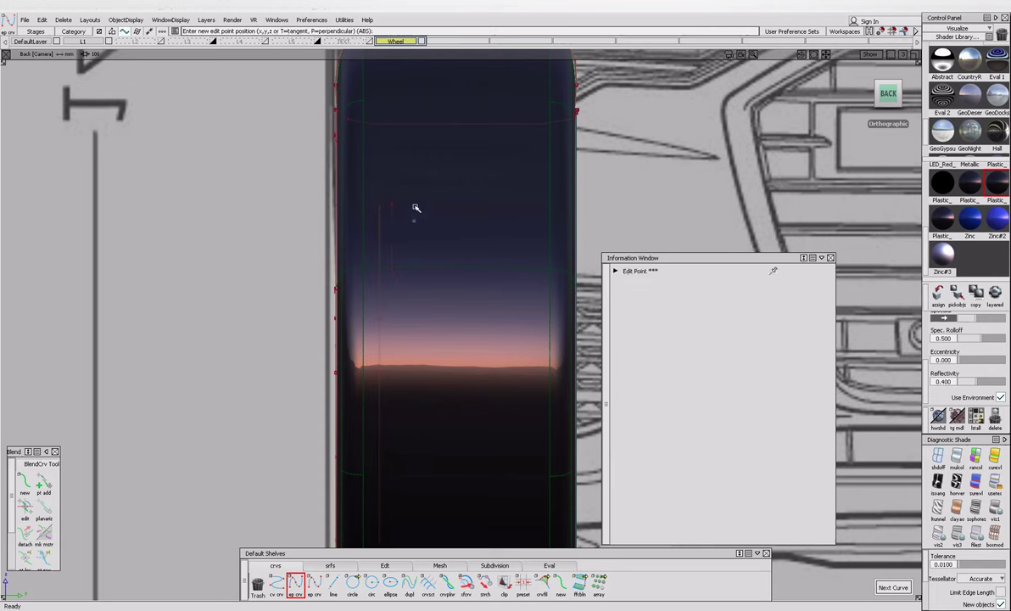
Complete the disc's stepped profile with edit-point lines out of the groove, across the rear plate's rim and towards the hub.
left_click(415, 205)
left_click(446, 209)
scroll(451, 266, "down", 3)
scroll(419, 447, "up", 2)
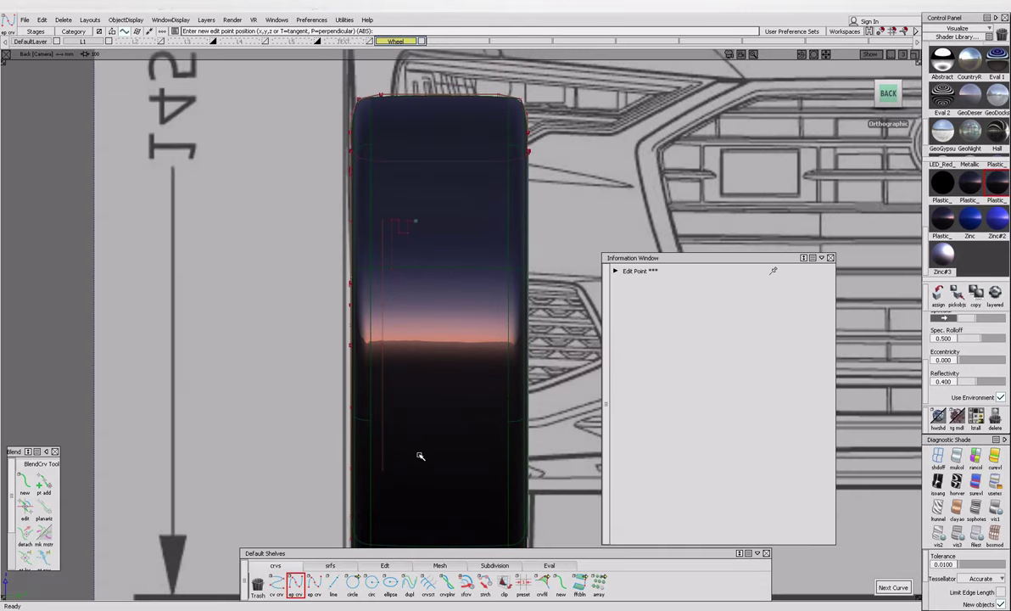
left_click(424, 308)
key("Escape")
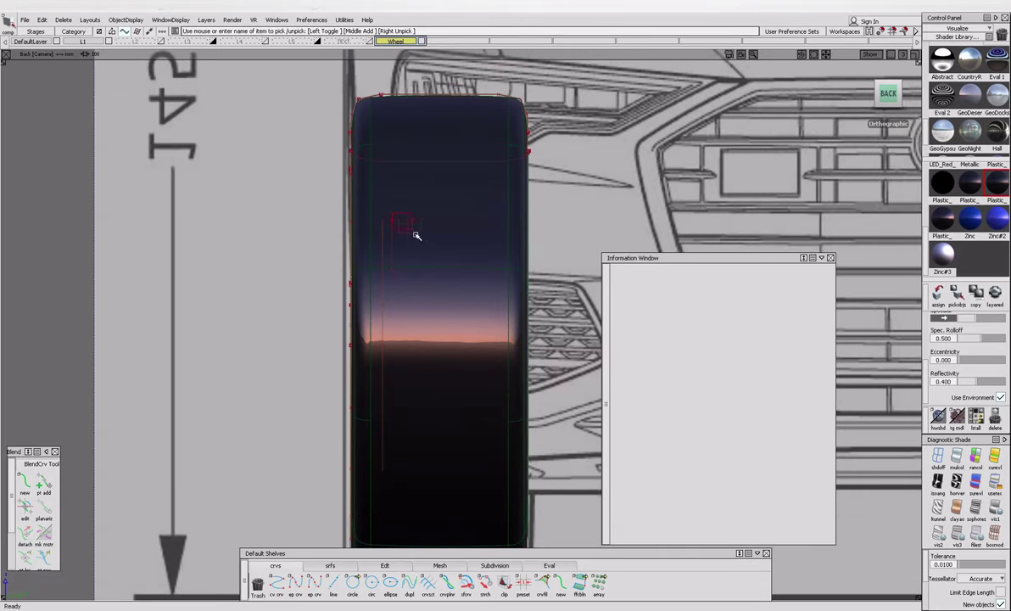
Move the stepped profile lines' pivots to the wheel centre and revolve each 360° around the local Y axis as Freeform surfaces.
left_click(414, 231)
left_click_drag(414, 231, 519, 310, "alt+shift")
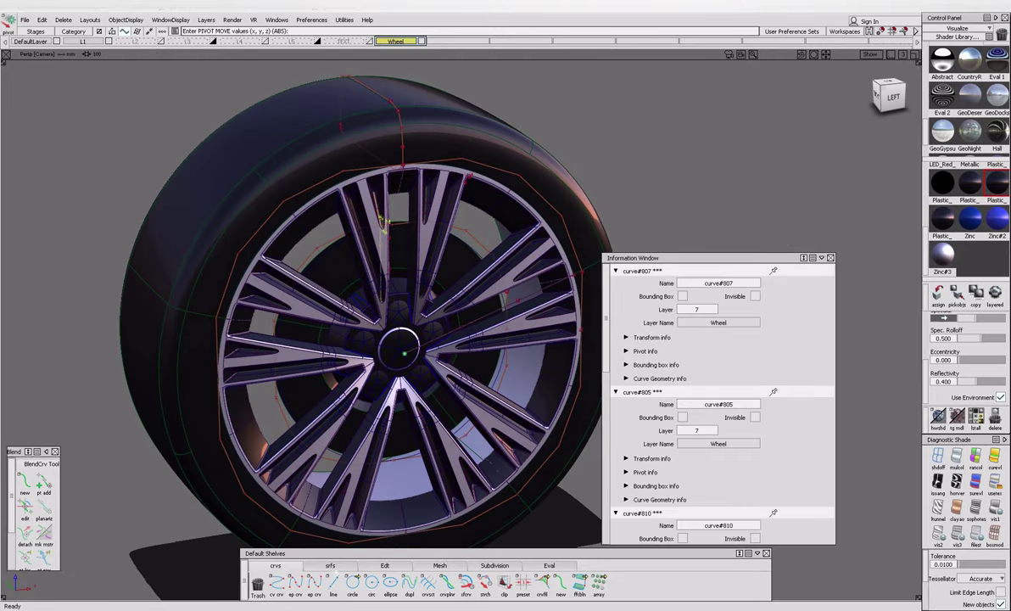
left_click(330, 565)
left_click(314, 584)
left_click_drag(407, 356, 448, 252, "alt+shift")
right_click_drag(448, 253, 369, 203, "alt+shift")
left_click(372, 198)
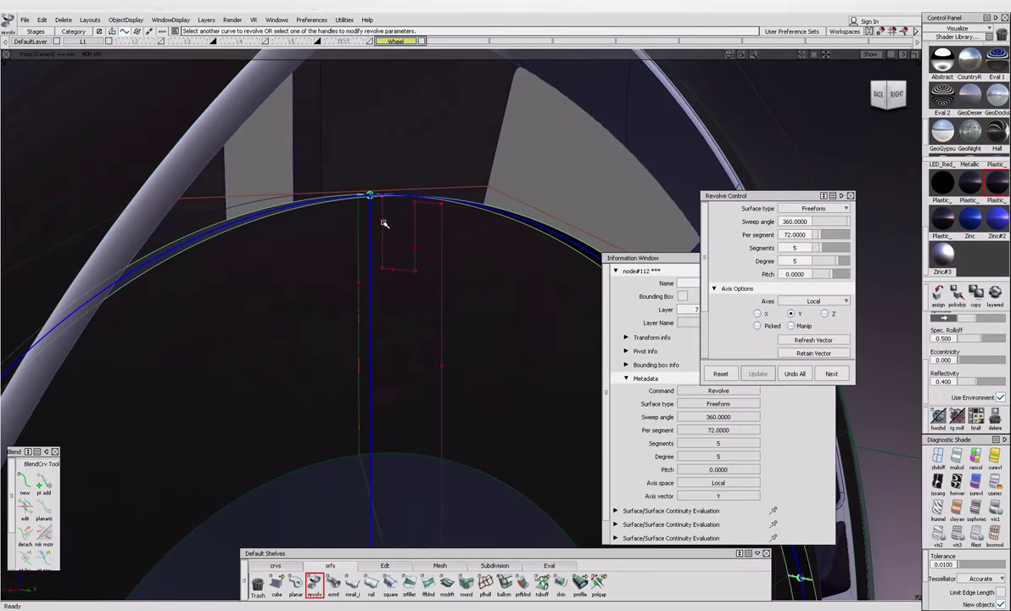
left_click(386, 228)
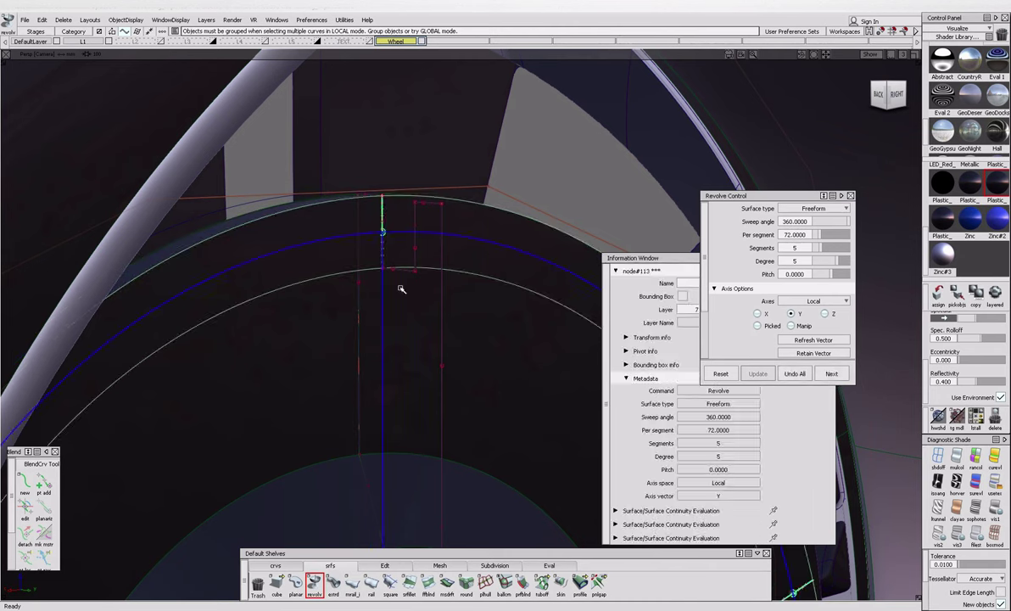
left_click(400, 272)
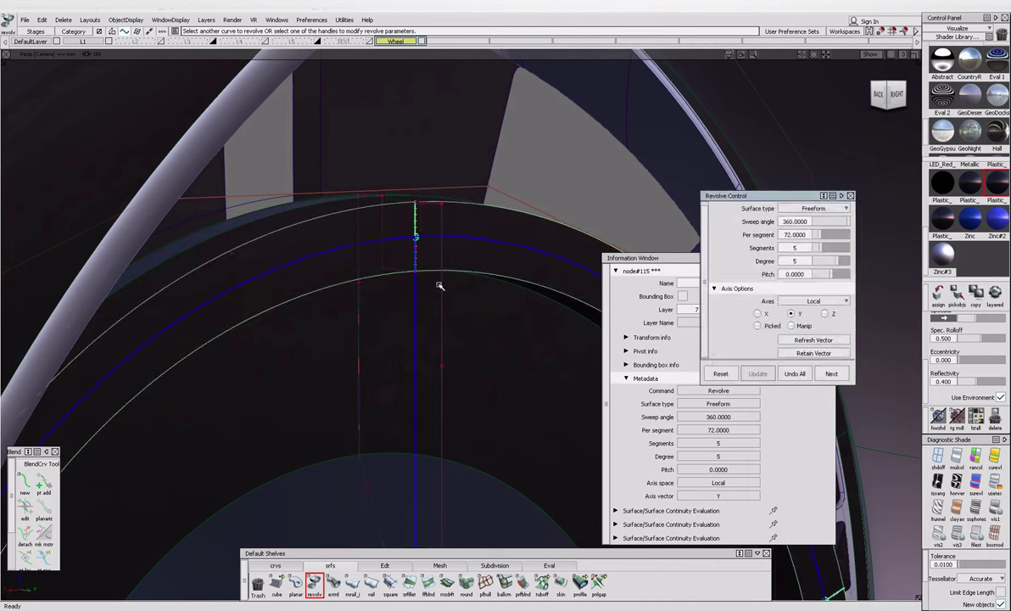
left_click(437, 201)
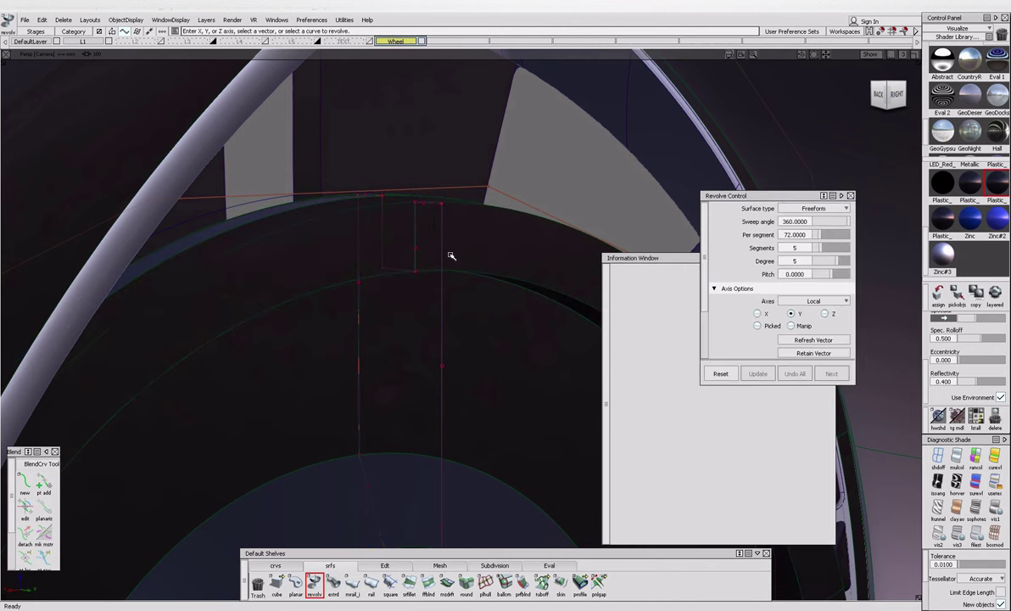
left_click(449, 234)
Examine the revolved brake disc through the spokes from the wheel's outer side.
mouse_move(462, 230)
left_mouse_down("alt+shift")
mouse_move(348, 361)
mouse_move(405, 338)
mouse_move(373, 339)
mouse_move(417, 340)
mouse_move(480, 319)
mouse_move(508, 338)
mouse_move(506, 309)
mouse_move(421, 337)
left_mouse_up("alt+shift")
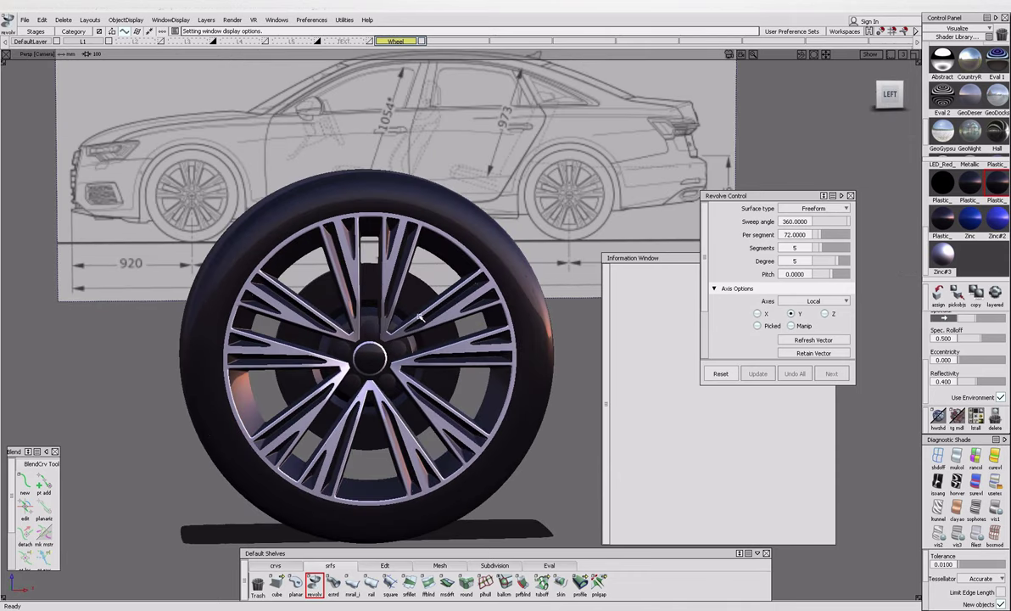
left_click_drag(383, 344, 337, 357, "alt+shift")
right_click_drag(336, 357, 427, 252, "alt+shift")
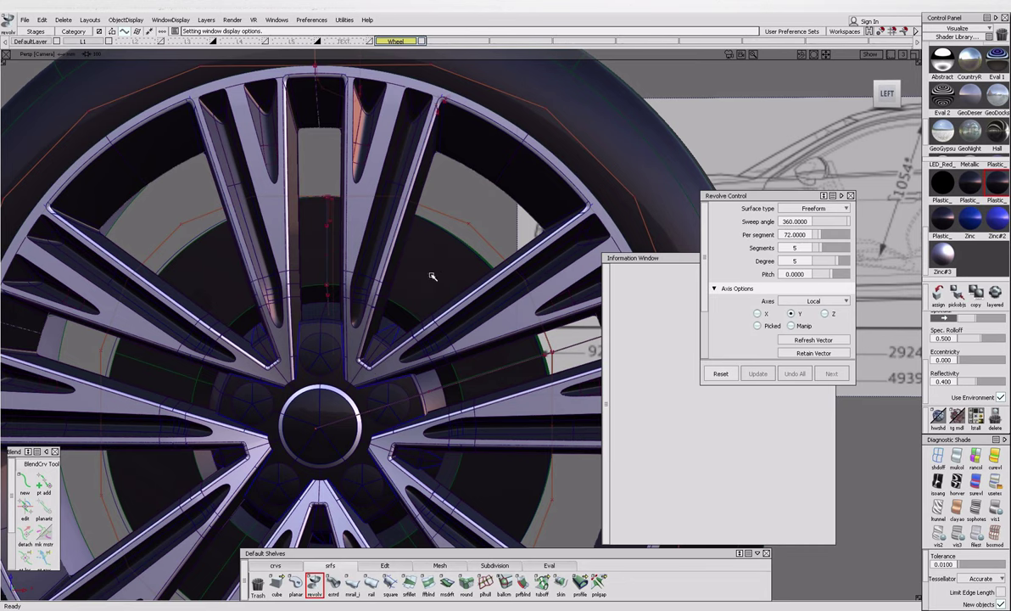
right_click_drag(420, 533, 441, 509, "alt+shift")
left_click(888, 92)
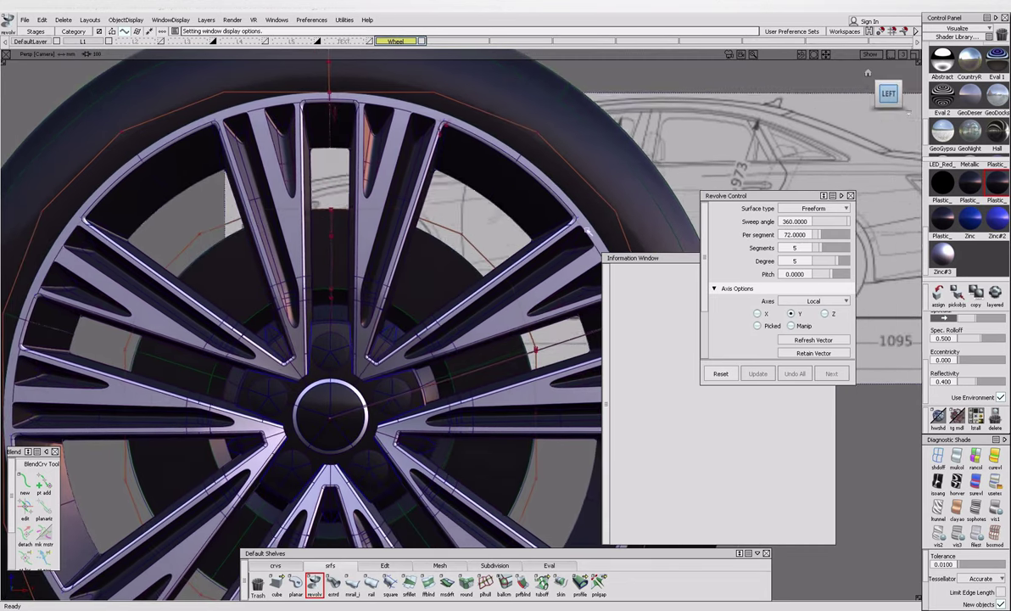
left_click(275, 565)
left_click(294, 581)
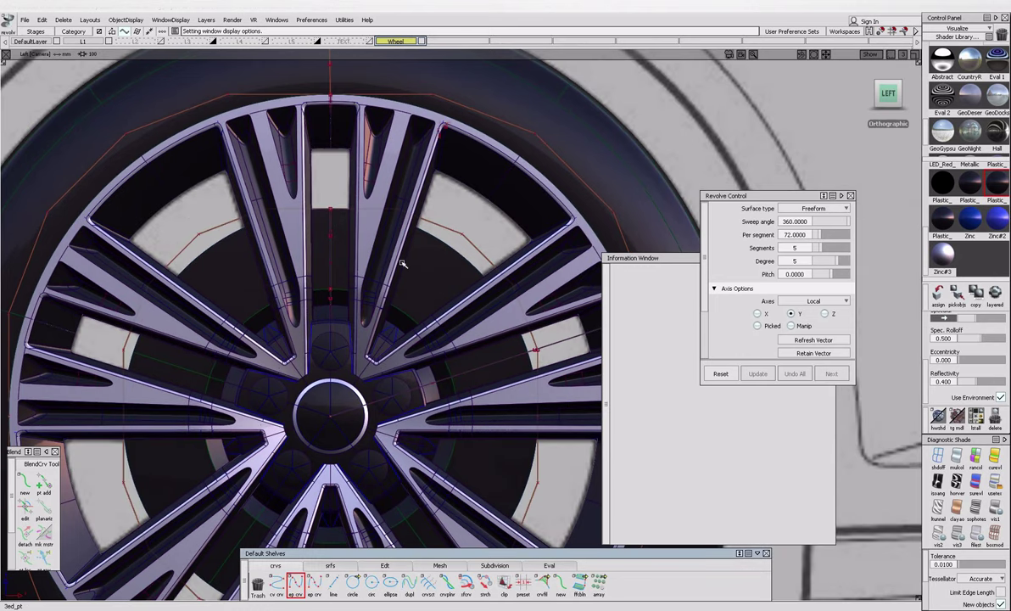
left_click(346, 215)
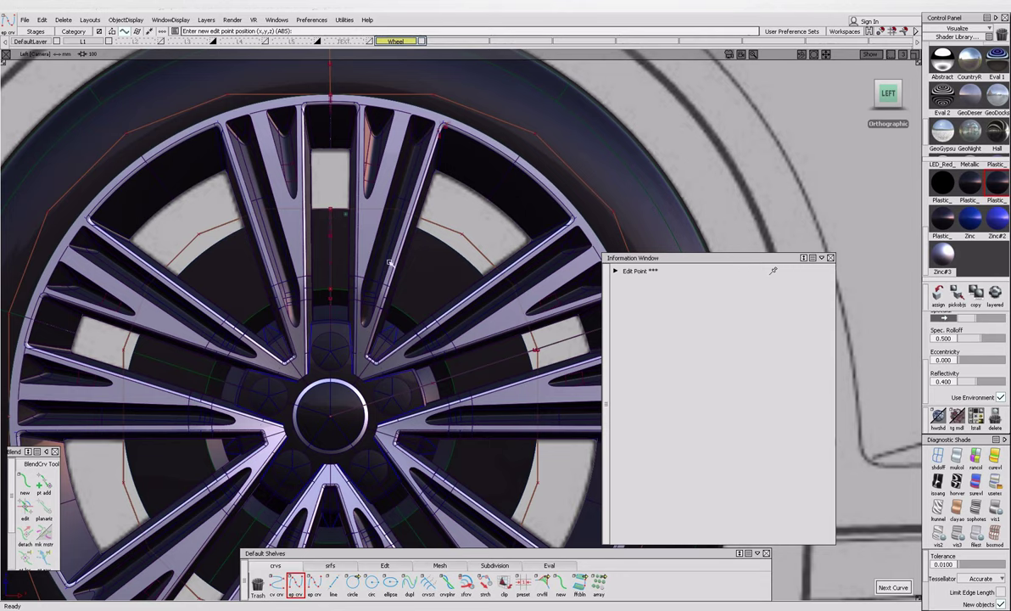
scroll(338, 221, "up", 5)
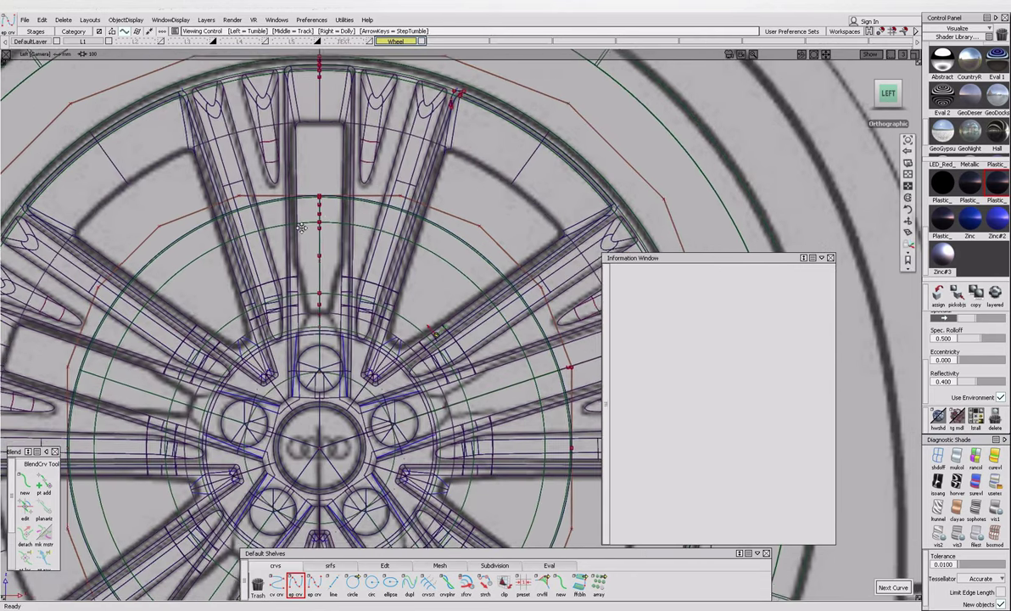
left_click(338, 219)
key("ctrl+z")
Draw a circle just inside the brake disc's outer edge, beside the vertical centreline, and scale it to a small hole.
left_click(352, 582)
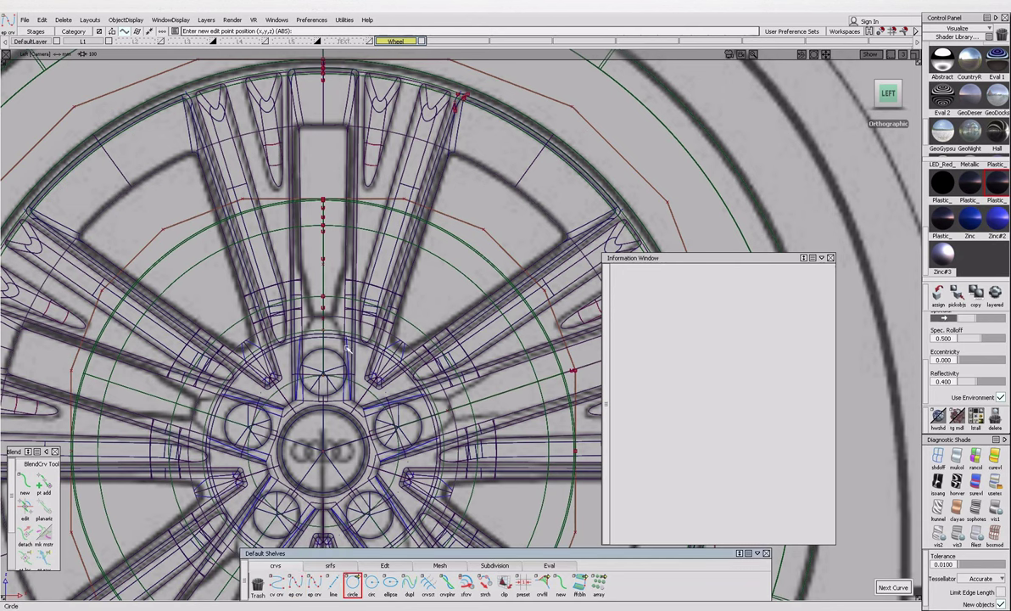
left_click(341, 215)
left_click_drag(421, 213, 394, 217)
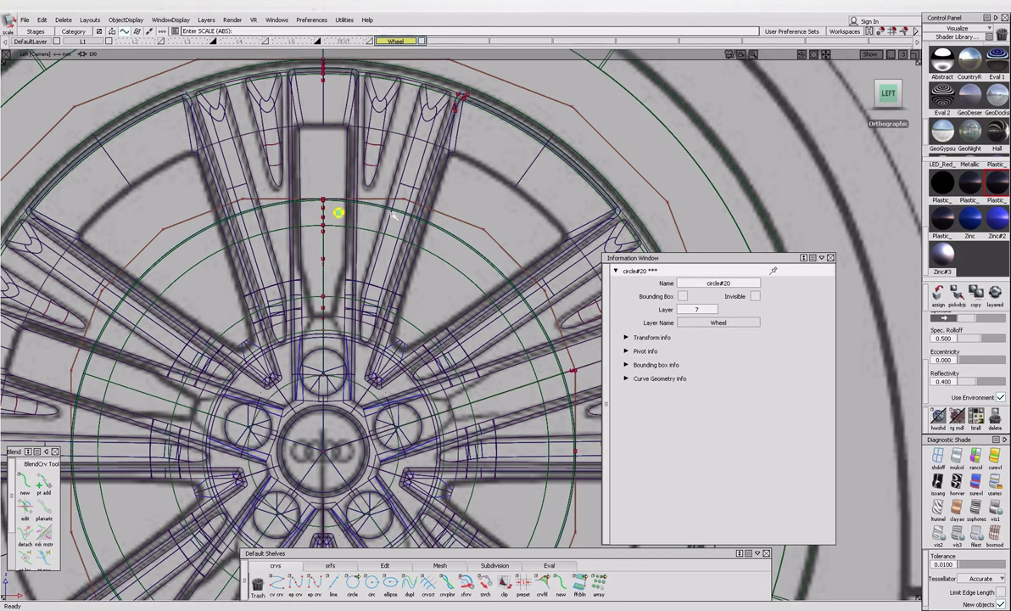
Paste four copies of the small circle and place them in a diagonal row running inwards across the brake disc.
key("ctrl+c")
key("ctrl+v")
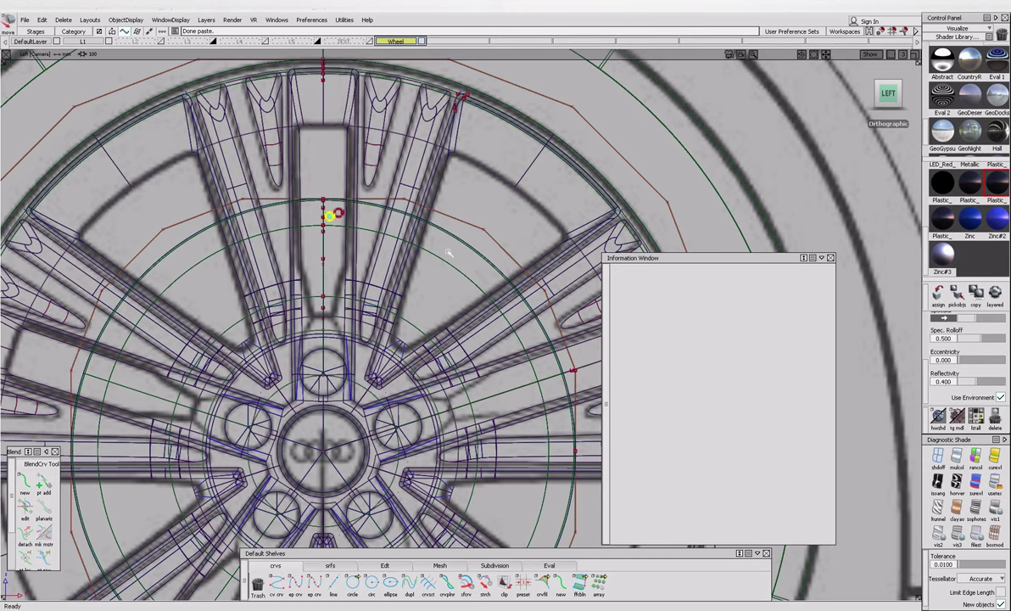
key("ctrl+v")
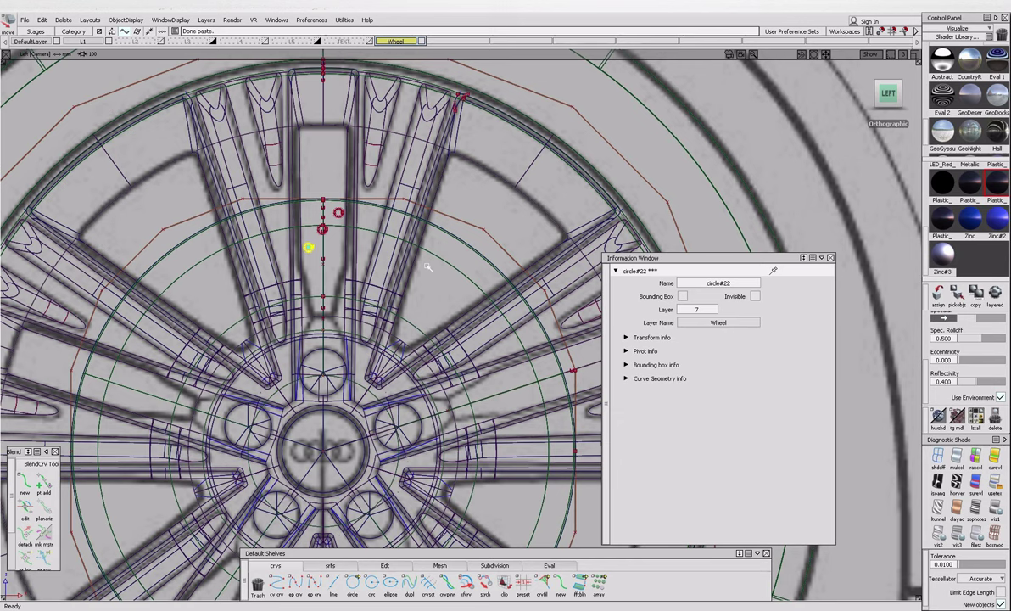
key("ctrl+v")
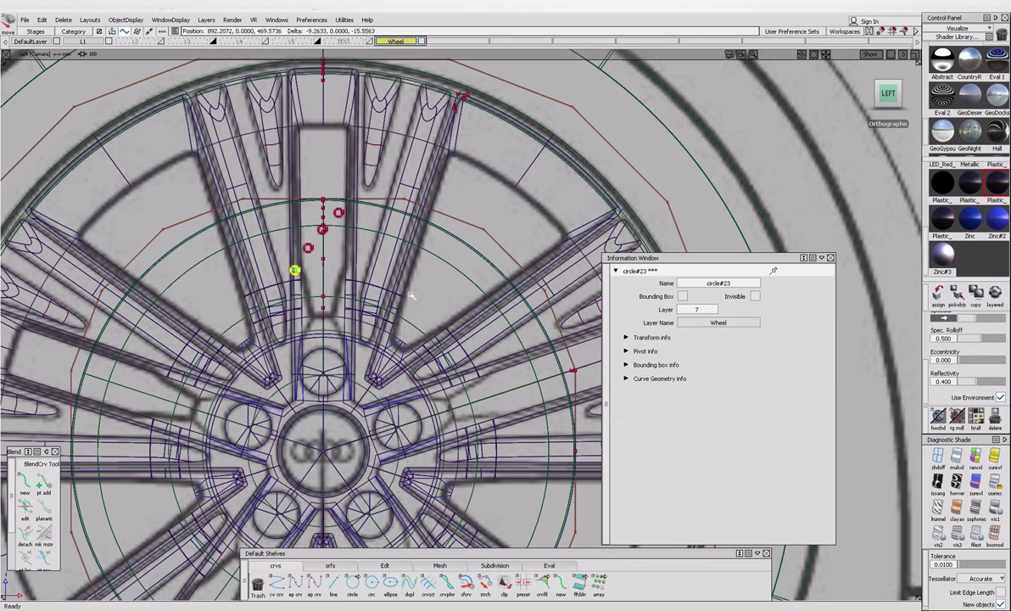
key("ctrl+v")
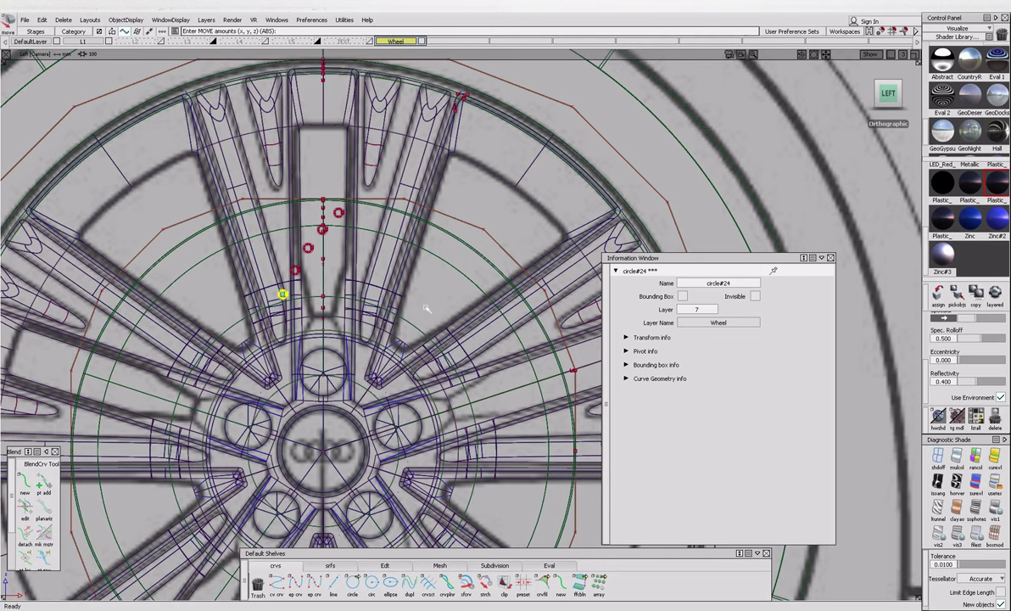
left_click_drag(426, 308, 427, 304)
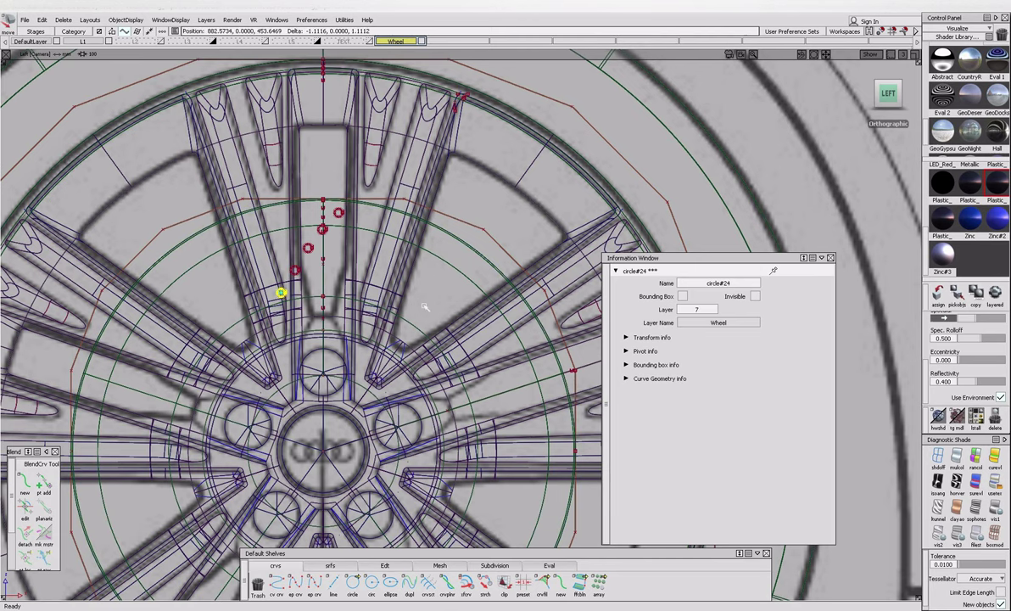
Fine-tune the positions of the three middle hole circles to even out the spacing of the diagonal row.
key("Escape")
key("F12")
left_click(307, 282)
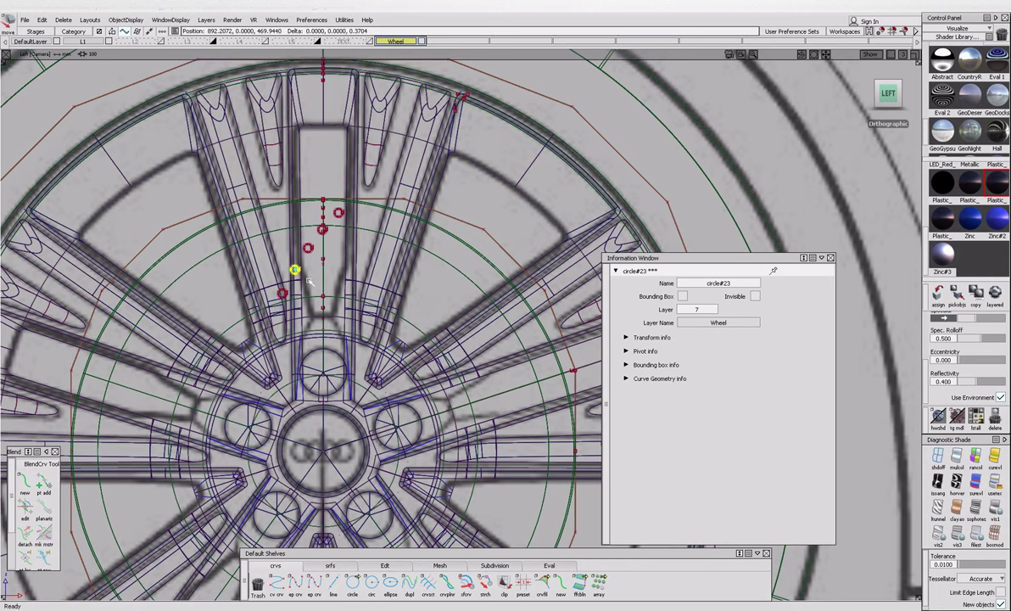
key("F12")
left_click(321, 259)
key("F12")
left_click(324, 233)
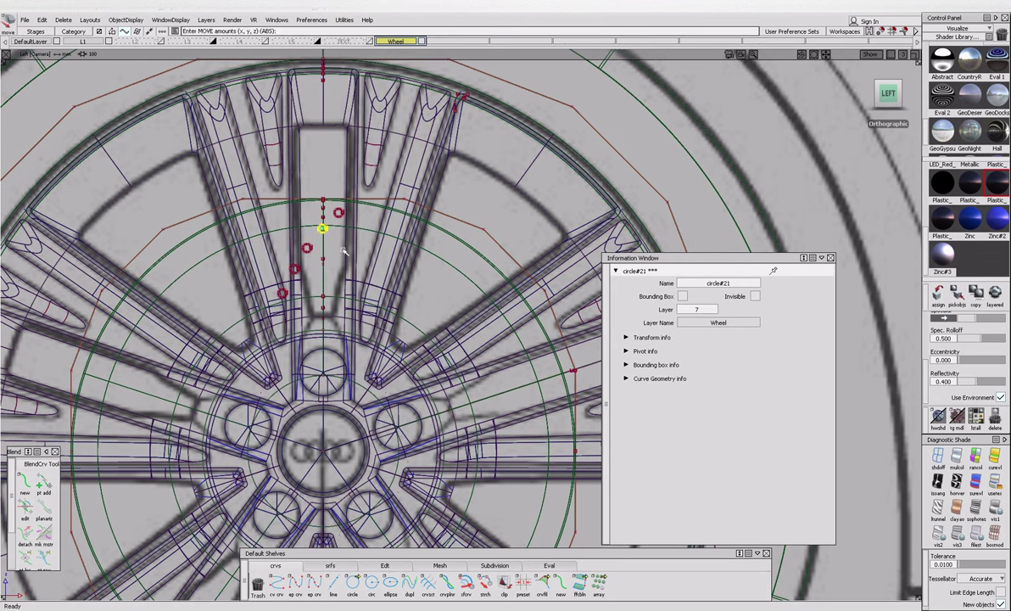
key("F12")
left_click(323, 254)
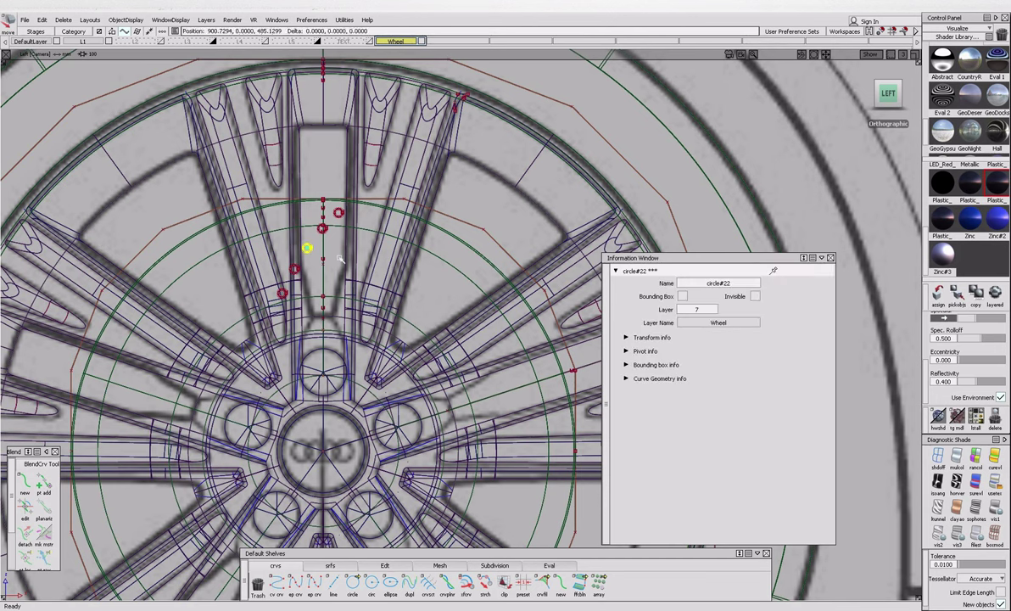
key("F12")
left_click(299, 273)
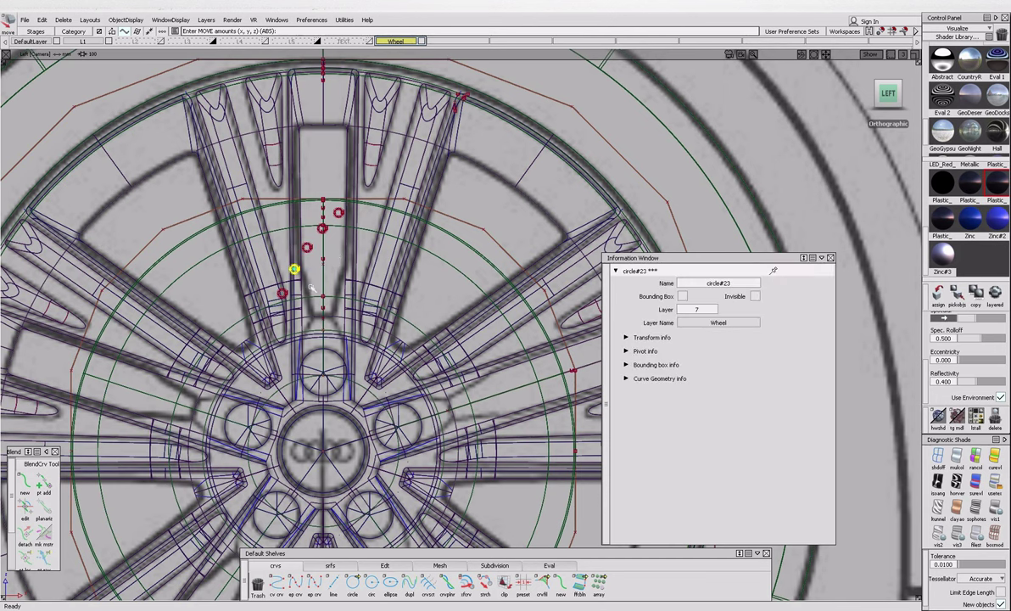
Select all five hole circles and move their pivots to the wheel's centre.
key("F12")
left_click_drag(252, 241, 330, 305)
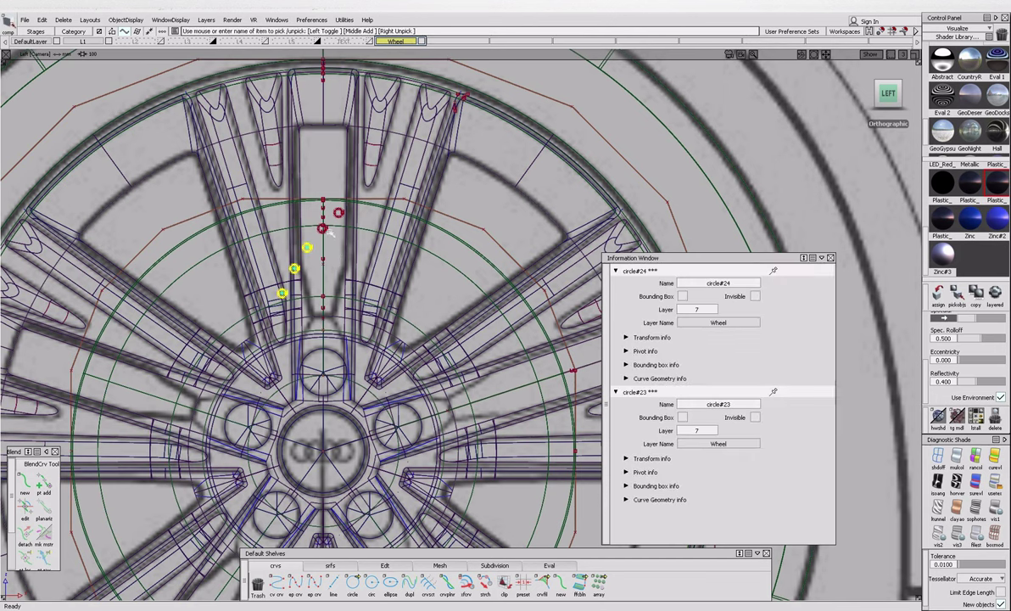
scroll(350, 228, "down", 3)
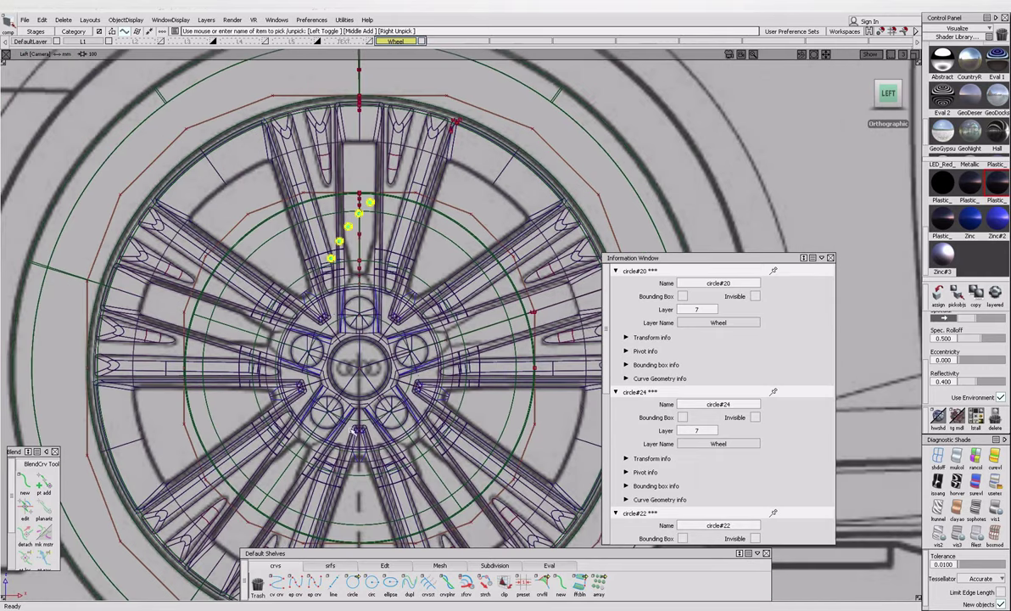
key("Insert")
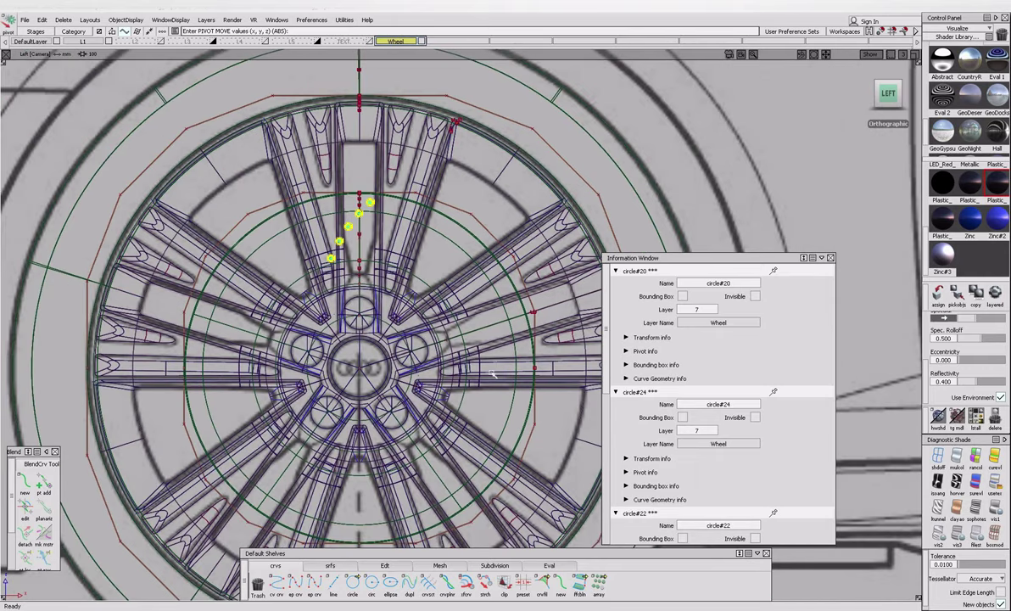
left_click_drag(423, 348, 360, 367)
Paste a copy of the hole circle onto the diagonal row.
left_click(42, 20)
left_click(56, 94)
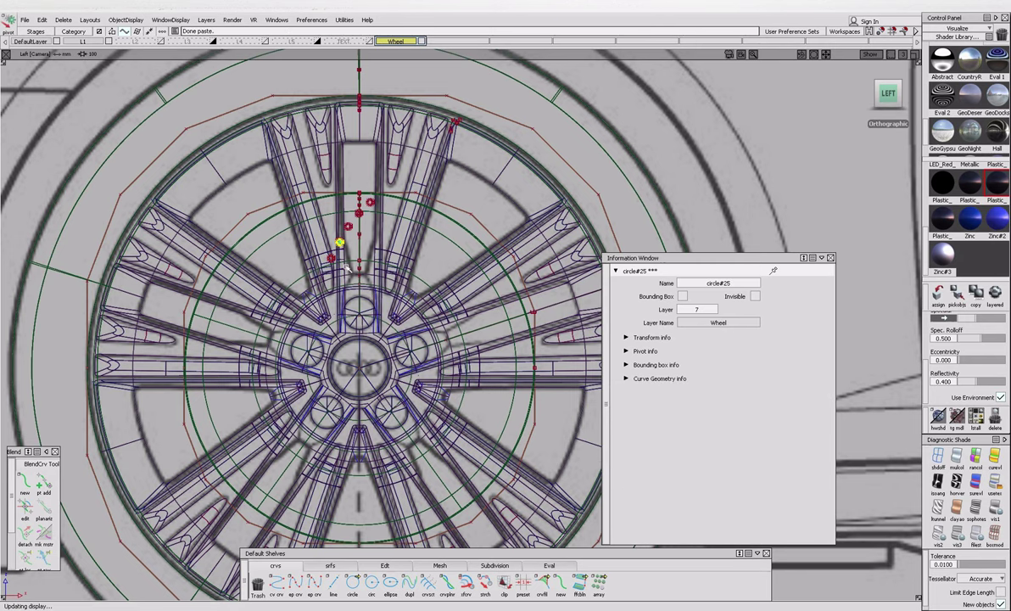